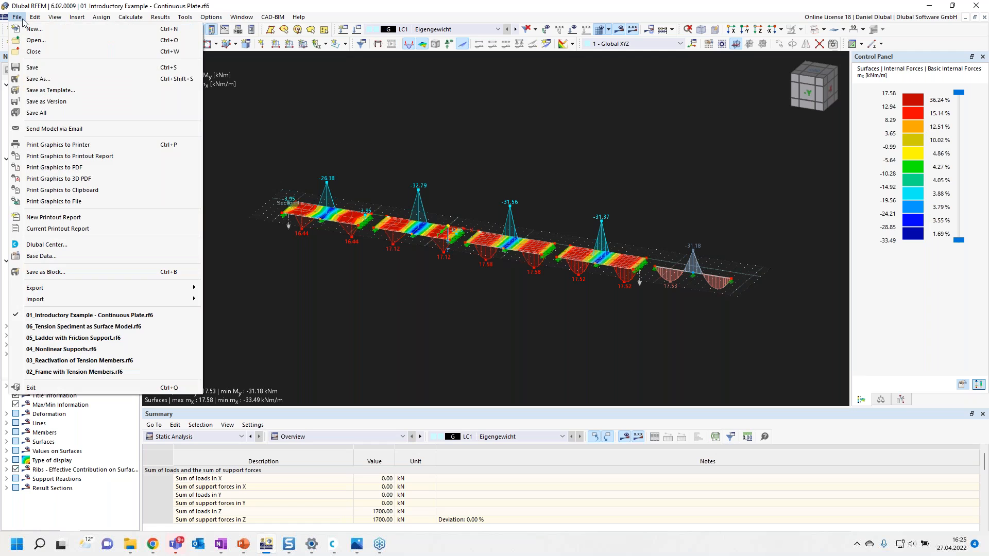
# - Start a new model and open its base data
pyautogui.moveTo(28, 20)
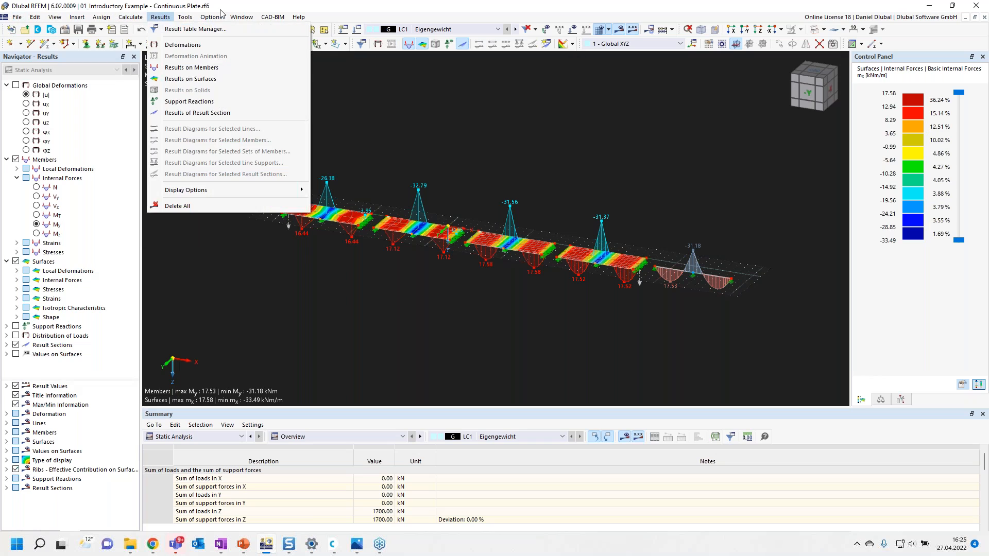
pyautogui.click(107, 34)
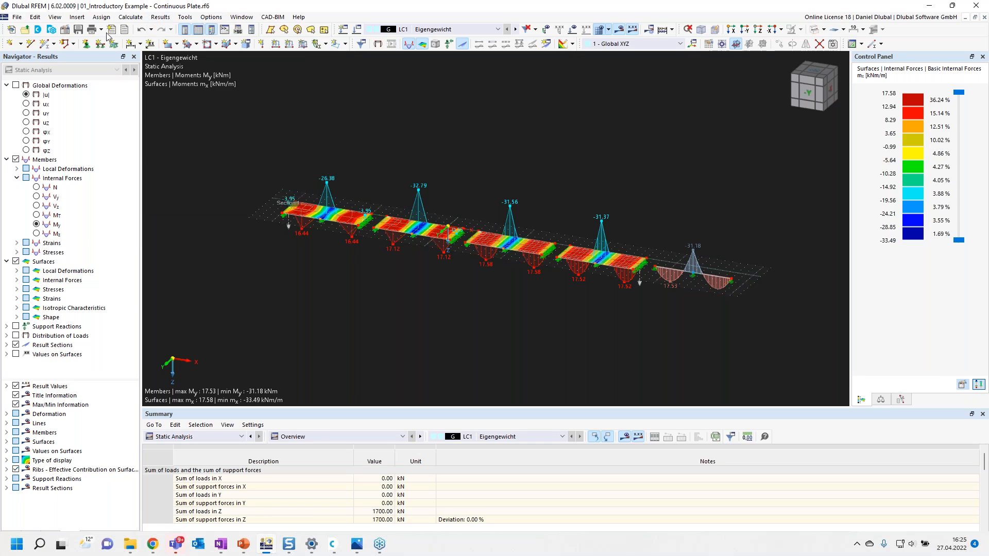
pyautogui.click(11, 31)
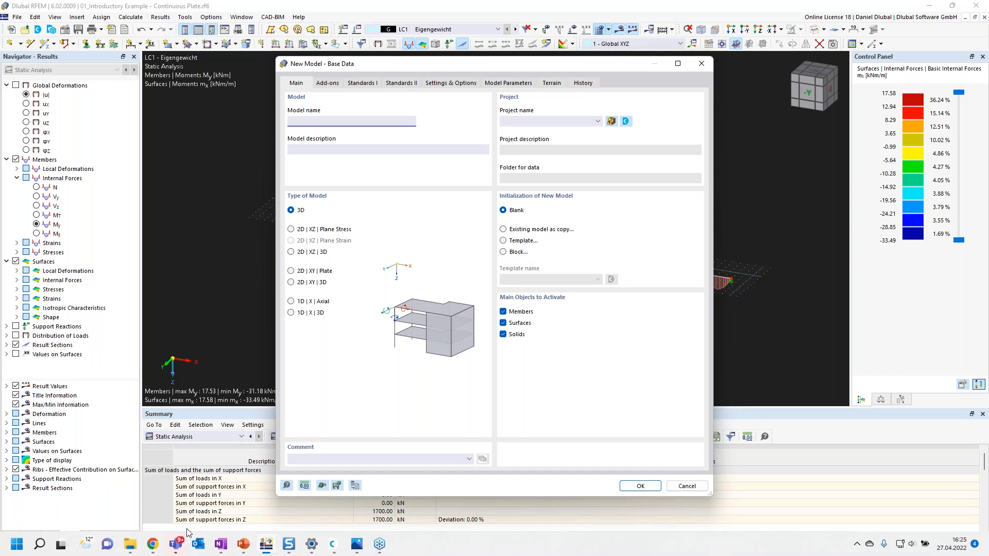
# - Quit Microsoft Teams running in the background and return to the new model's base data
pyautogui.moveTo(178, 547)
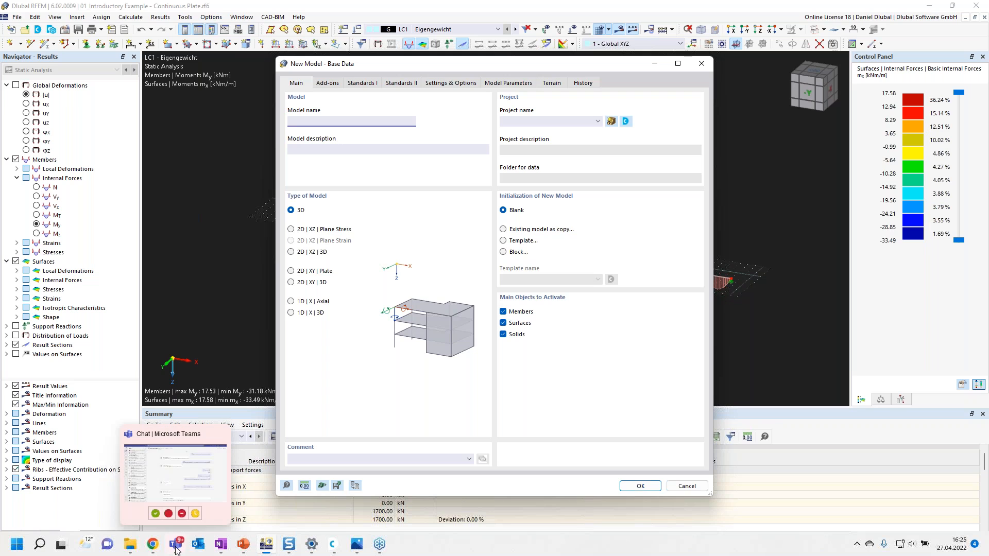
pyautogui.click(861, 544)
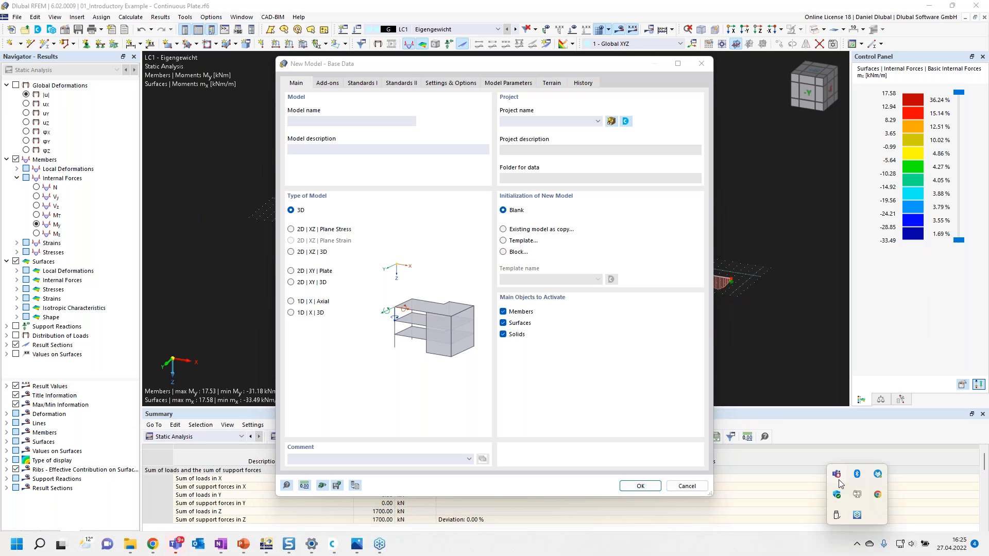
pyautogui.click(837, 476)
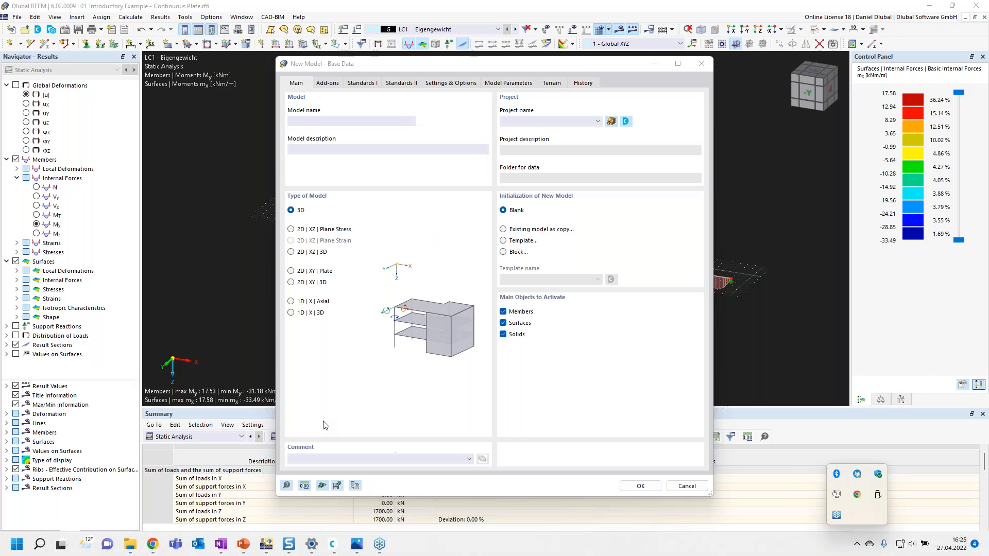
pyautogui.click(325, 425)
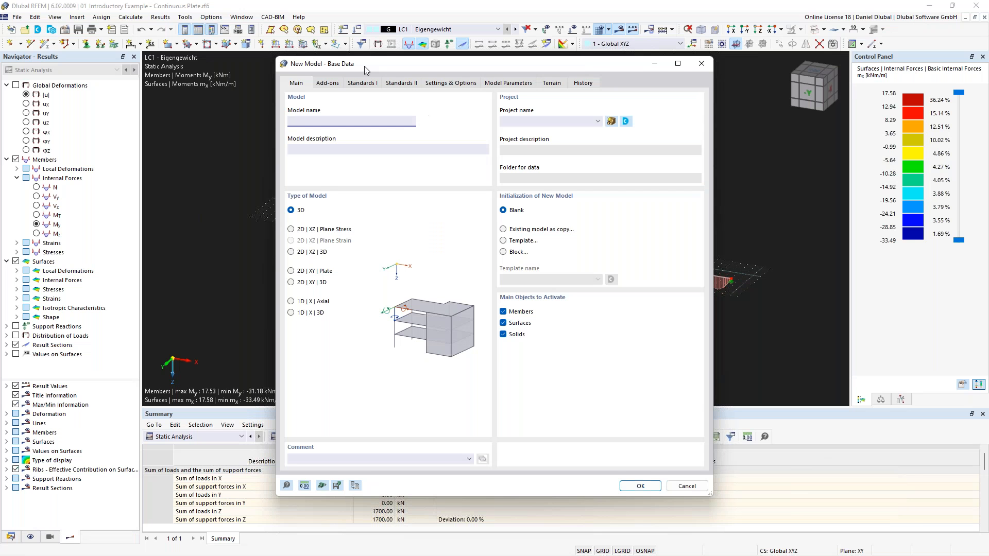
# - Create the new model under the name "Continuous Plate" with the model type 2D | XY | Plate
pyautogui.moveTo(363, 65); pyautogui.dragTo(356, 57)
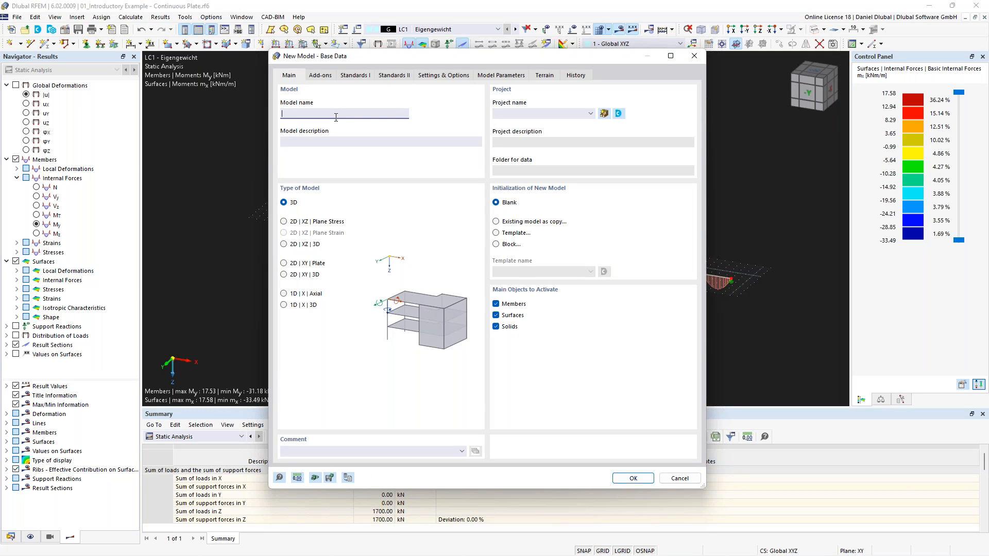
pyautogui.write('Continuous Plate')
pyautogui.click(301, 267)
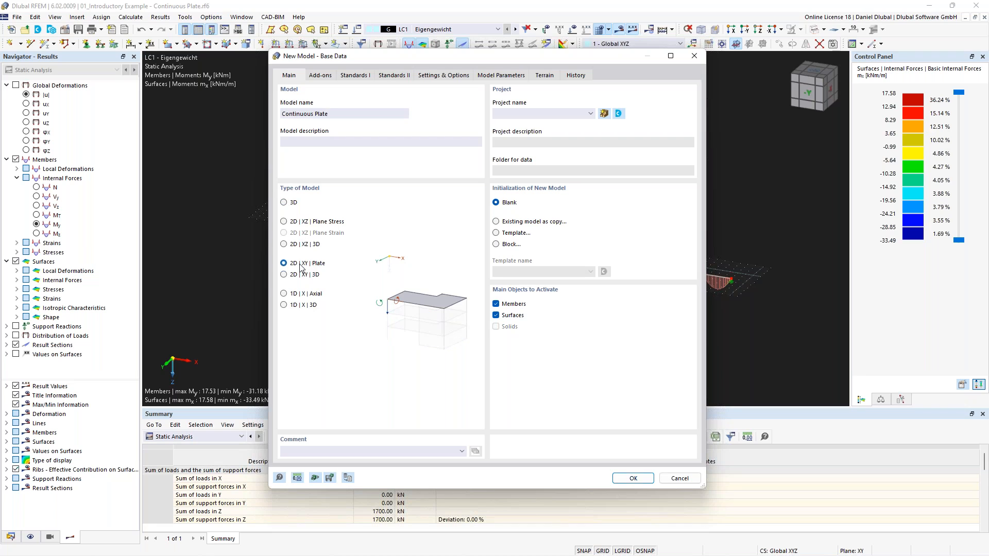
pyautogui.click(533, 114)
pyautogui.click(533, 114)
pyautogui.click(625, 480)
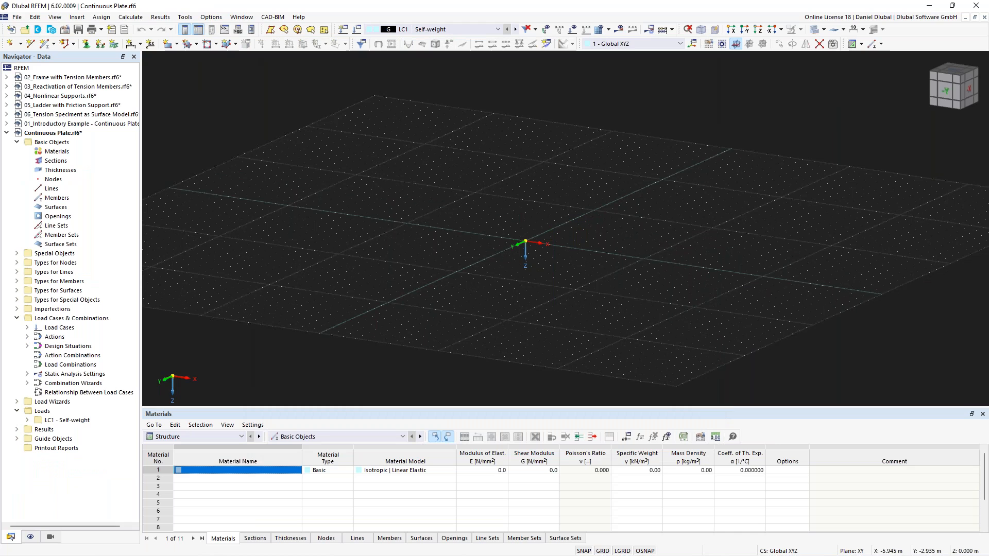
# - Load the white background preset in the display properties and apply it to the work window
pyautogui.scroll(-4, 462, 222)
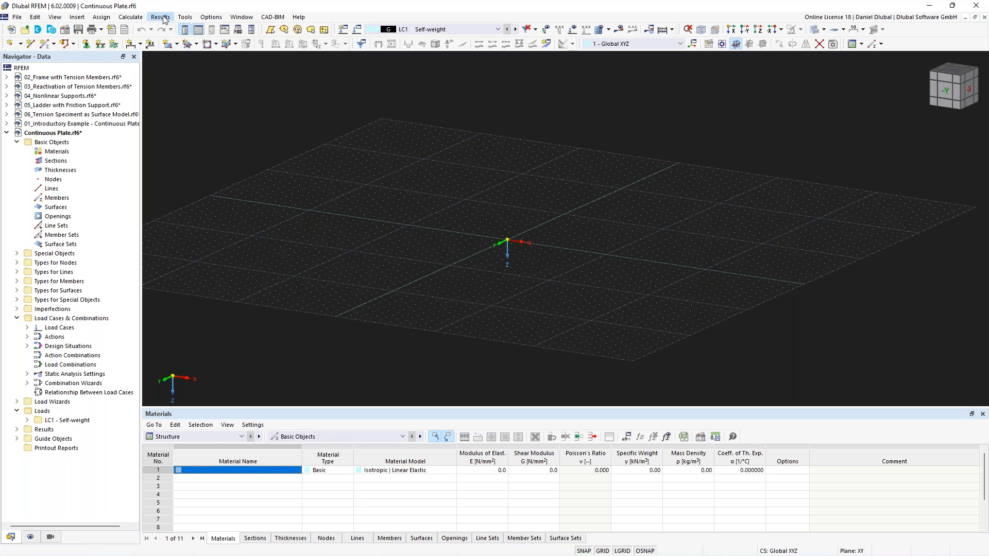
pyautogui.click(55, 17)
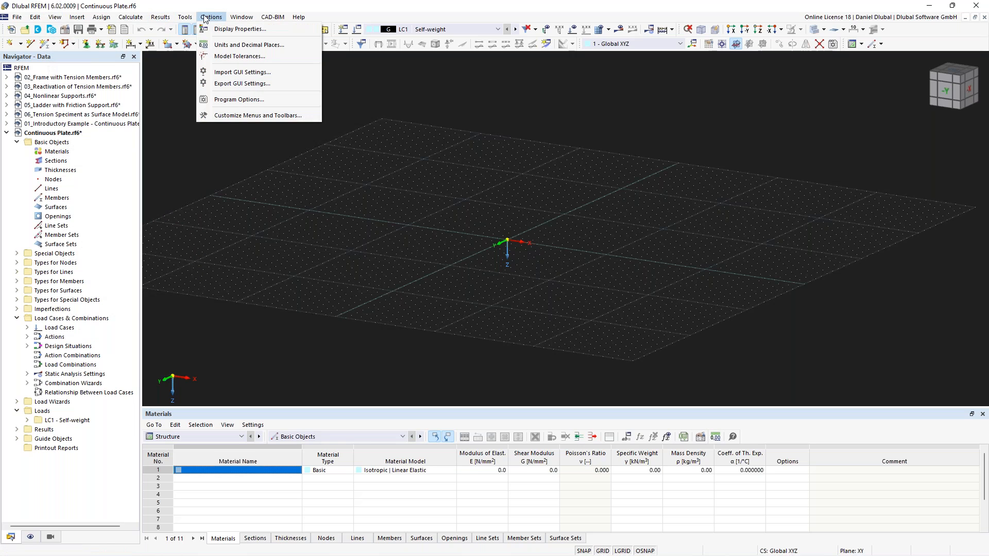
pyautogui.moveTo(217, 16)
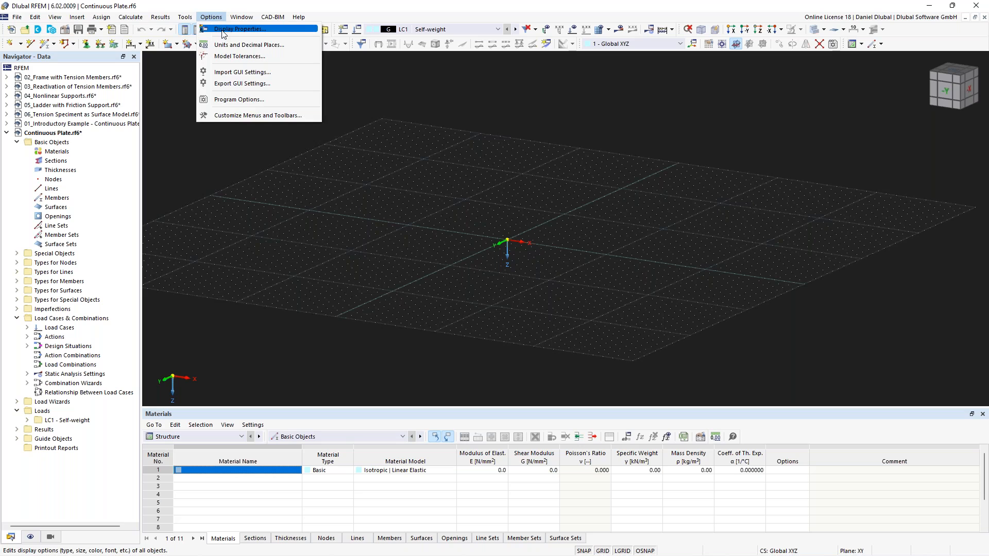
pyautogui.click(223, 29)
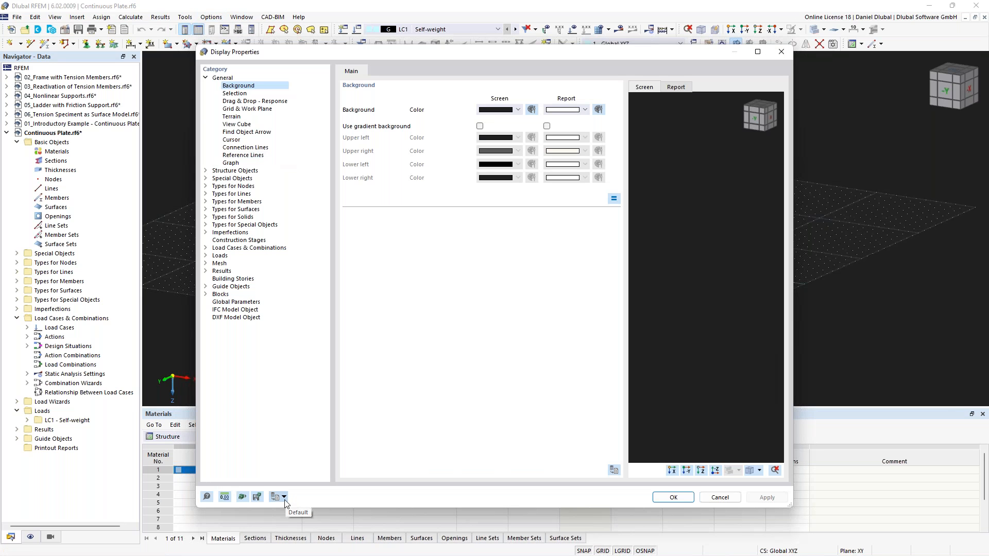
pyautogui.click(284, 498)
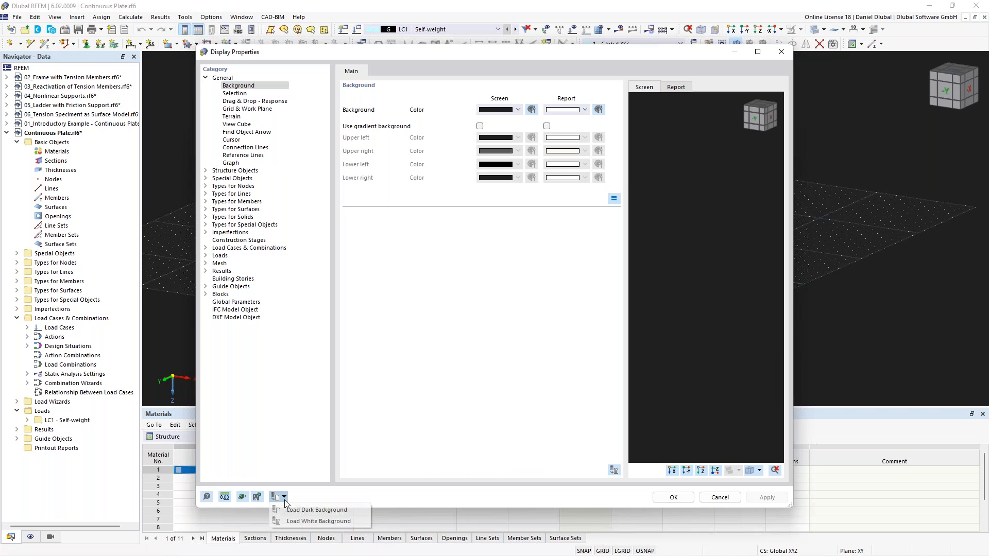
pyautogui.click(304, 521)
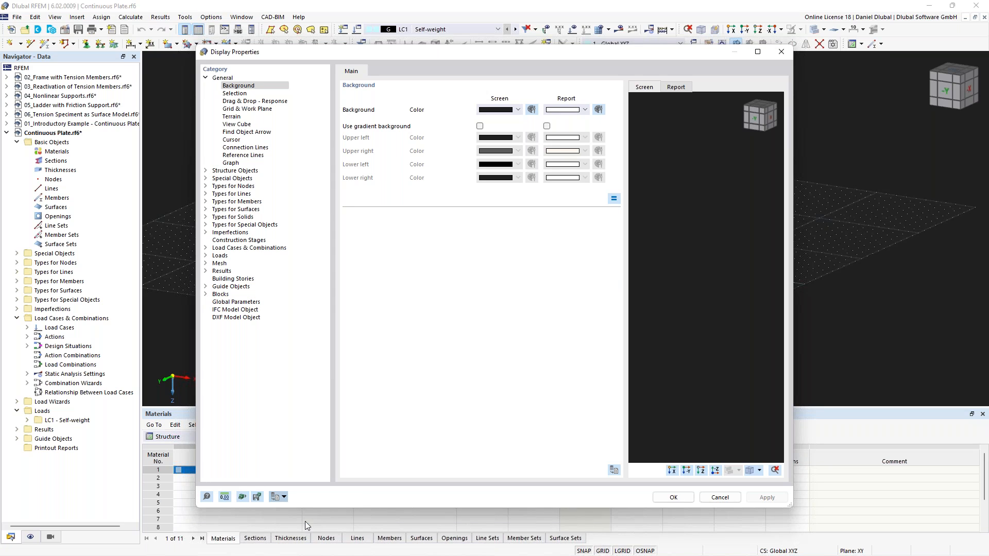
pyautogui.click(673, 497)
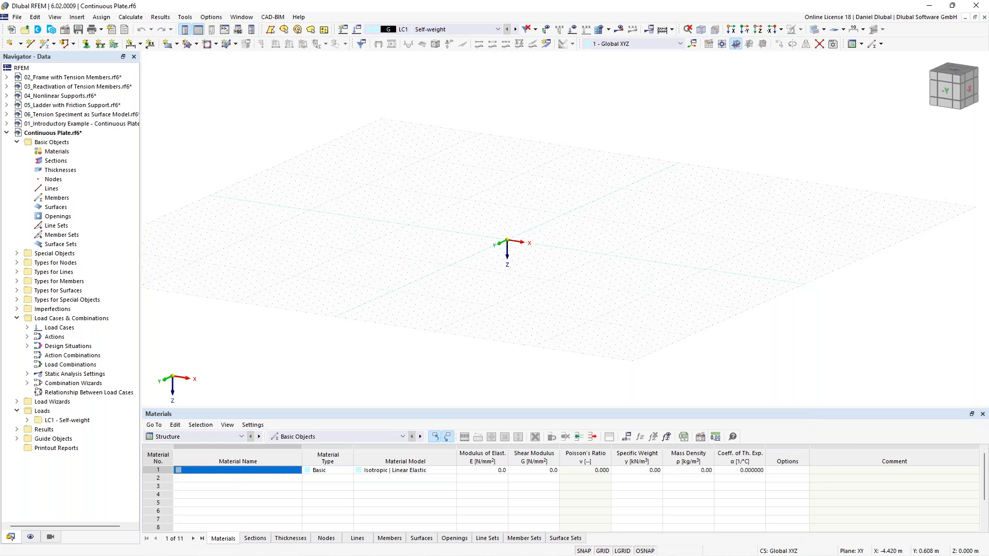
# - Examine the selectable program languages in the program options and close them without changing any setting
pyautogui.moveTo(460, 237); pyautogui.dragTo(463, 243, button='middle')
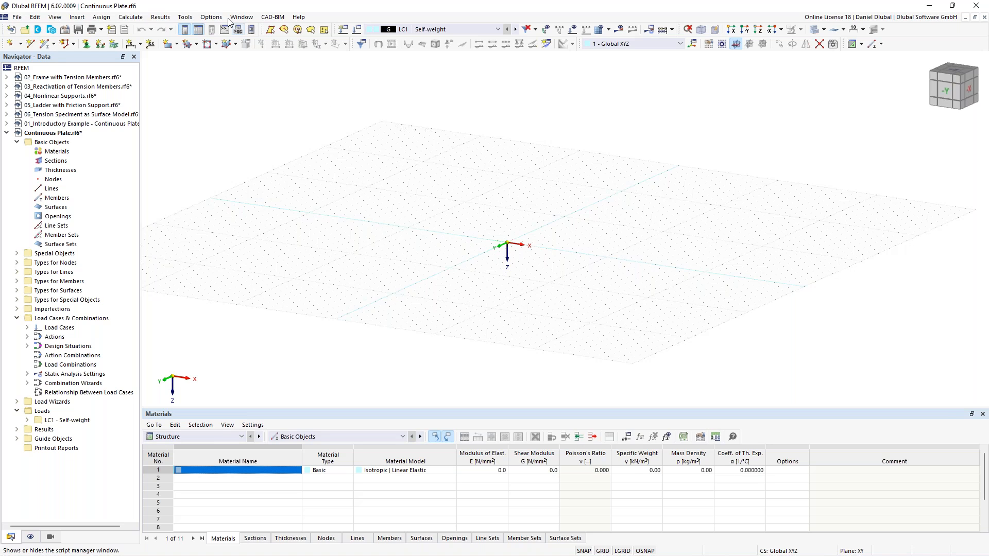
pyautogui.click(207, 19)
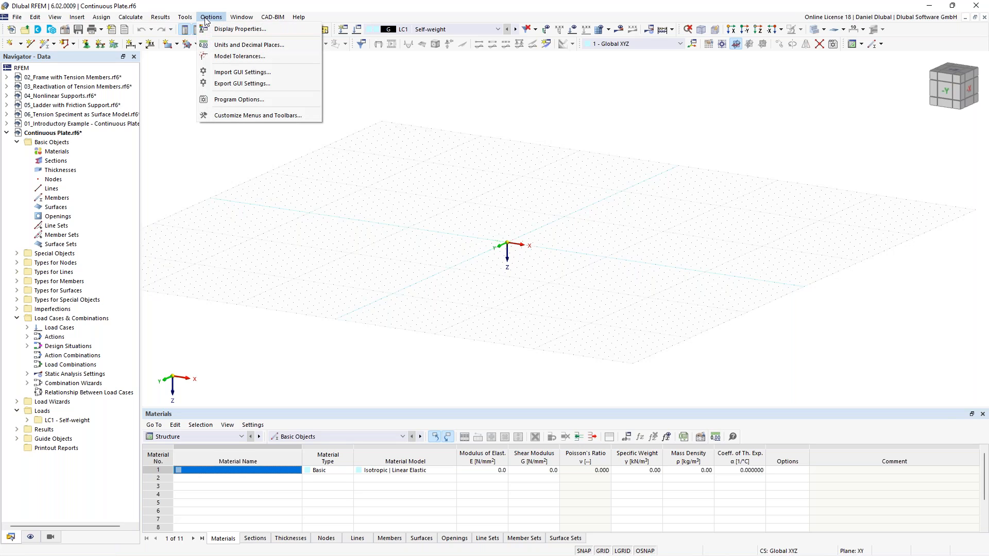
pyautogui.click(245, 105)
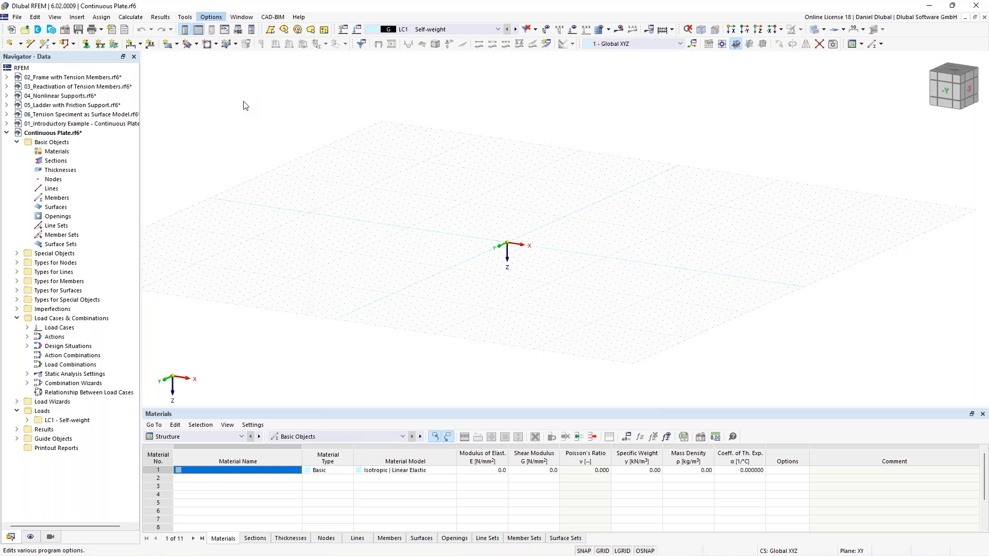
pyautogui.click(344, 125)
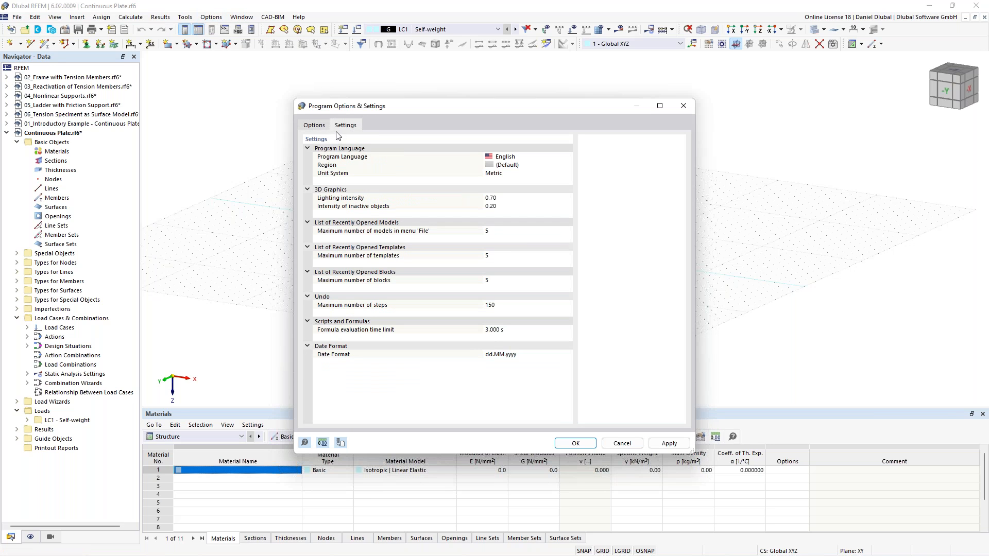
pyautogui.click(522, 157)
pyautogui.click(538, 157)
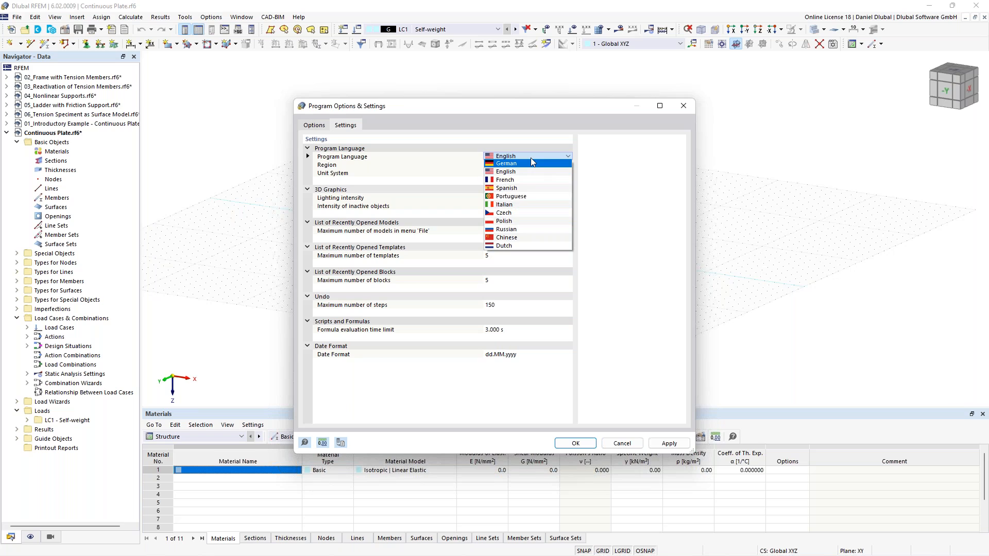
pyautogui.click(477, 165)
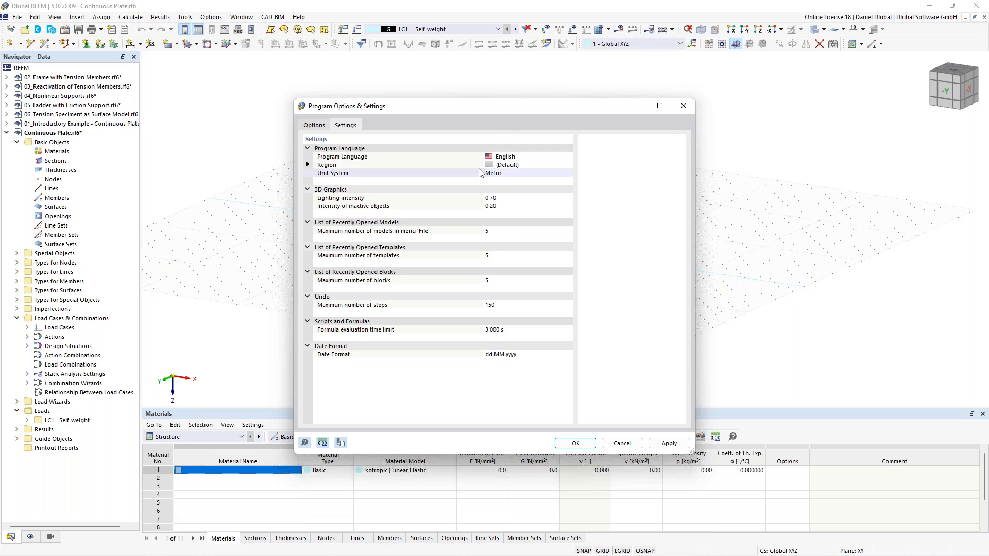
pyautogui.click(552, 158)
pyautogui.click(554, 157)
pyautogui.click(552, 157)
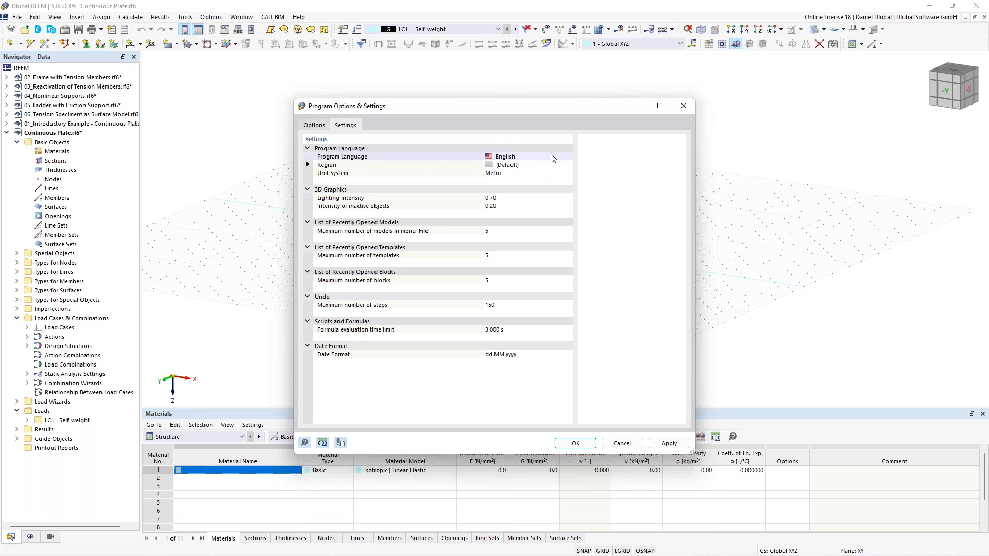
pyautogui.click(683, 108)
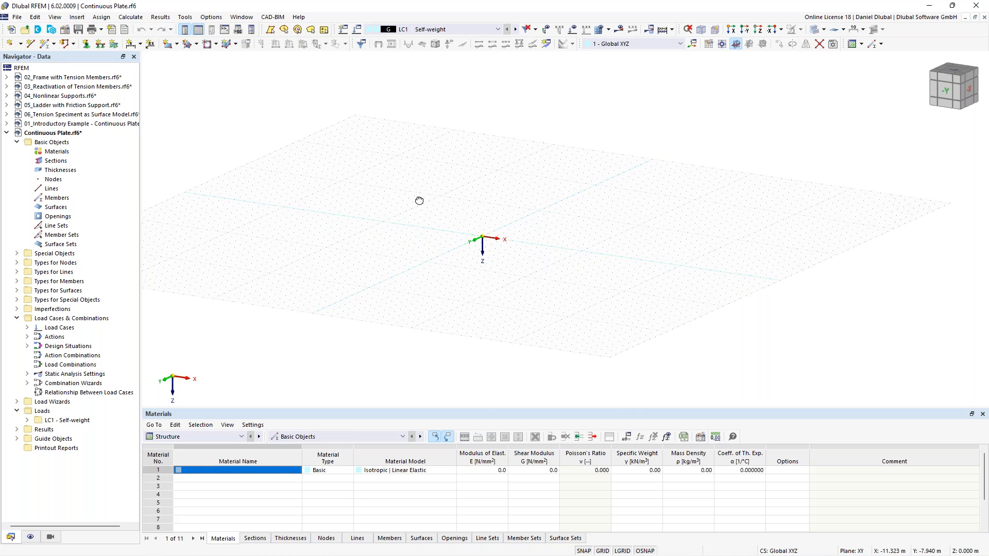
# - Start a new rectangular surface and define a new uniform thickness of 300 mm for it
pyautogui.keyDown('ctrl'); pyautogui.moveTo(419, 200); pyautogui.dragTo(432, 201, button='middle'); pyautogui.keyUp('ctrl')
pyautogui.scroll(2, 433, 202)
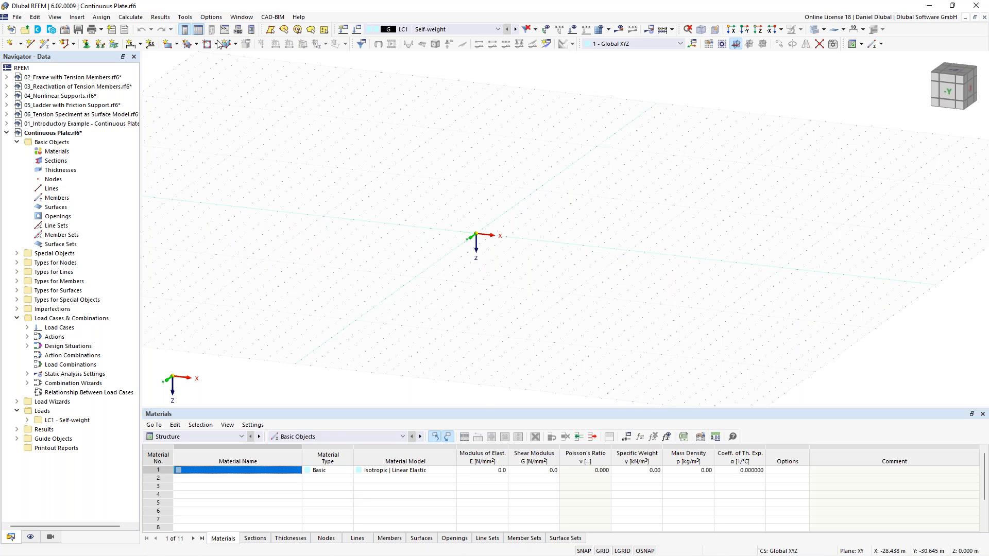
pyautogui.click(169, 46)
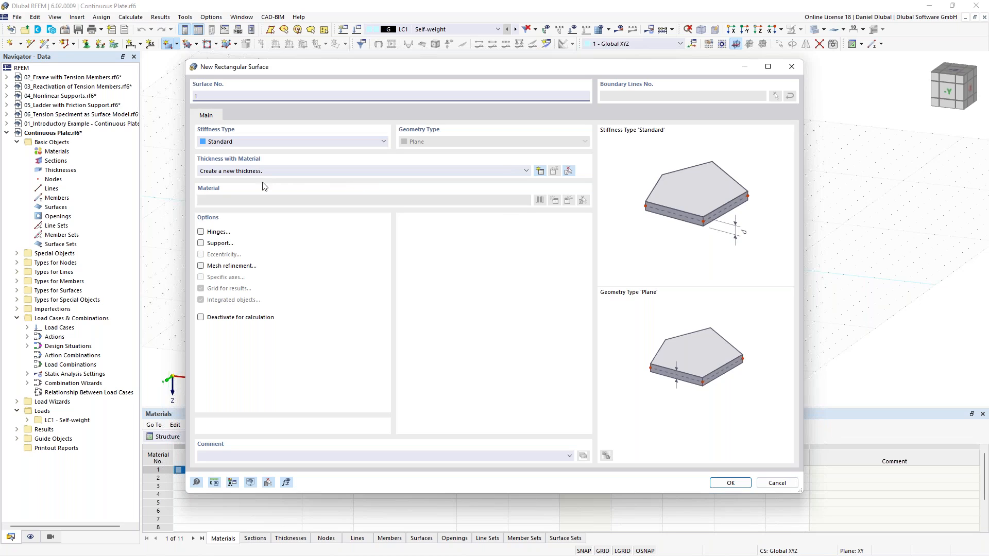
pyautogui.click(540, 172)
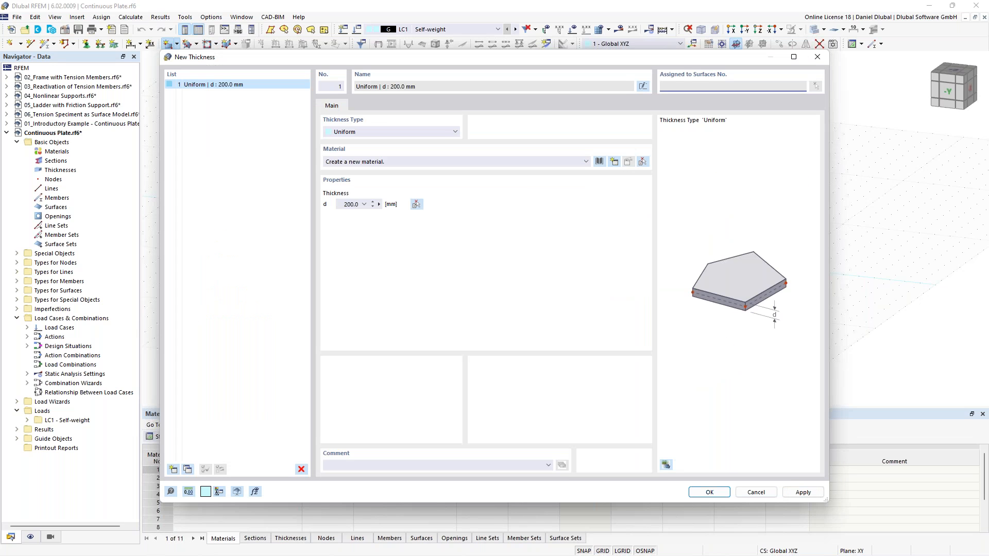
pyautogui.click(344, 204)
pyautogui.write('300')
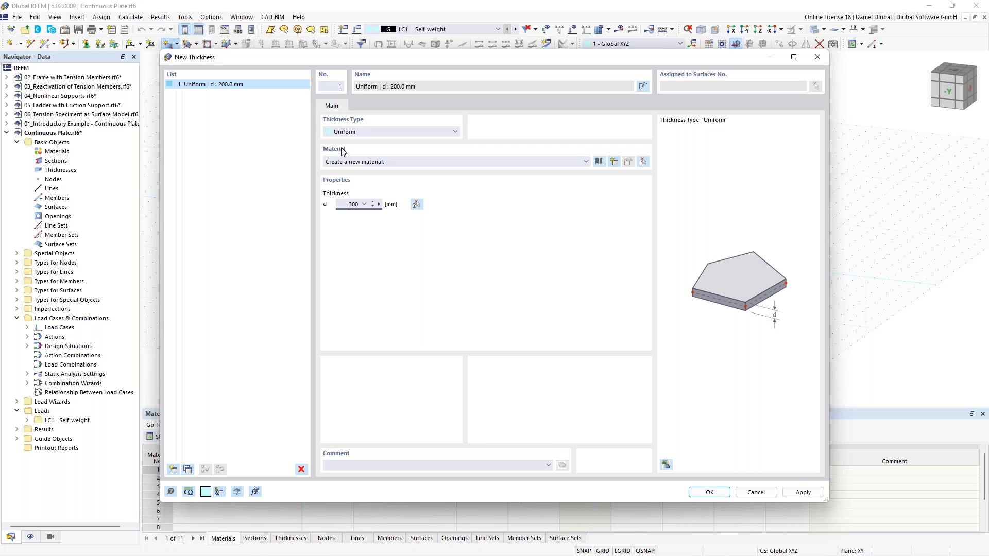
# - Search the material library for C25/30 and assign the EN 1992-1-1 concrete to the new thickness
pyautogui.click(598, 163)
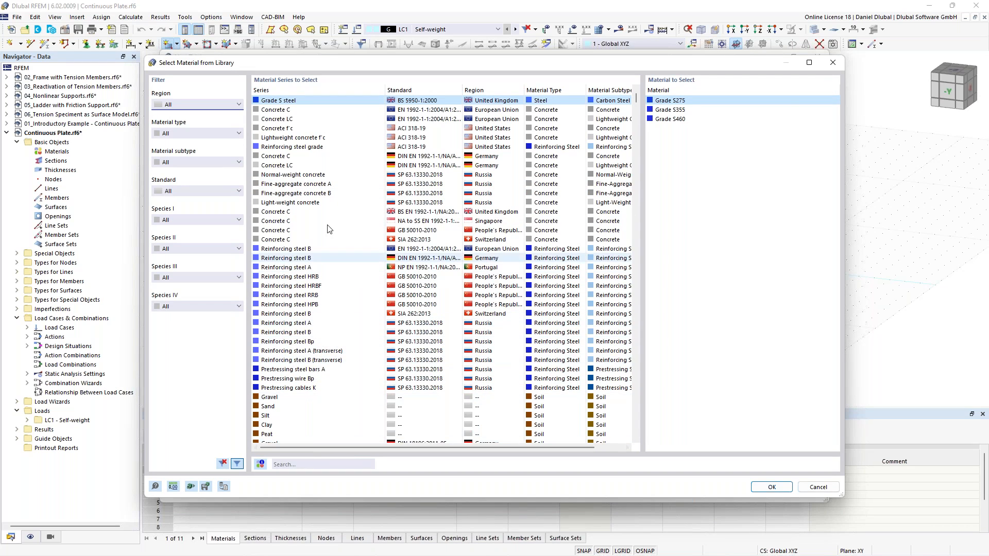
pyautogui.click(299, 465)
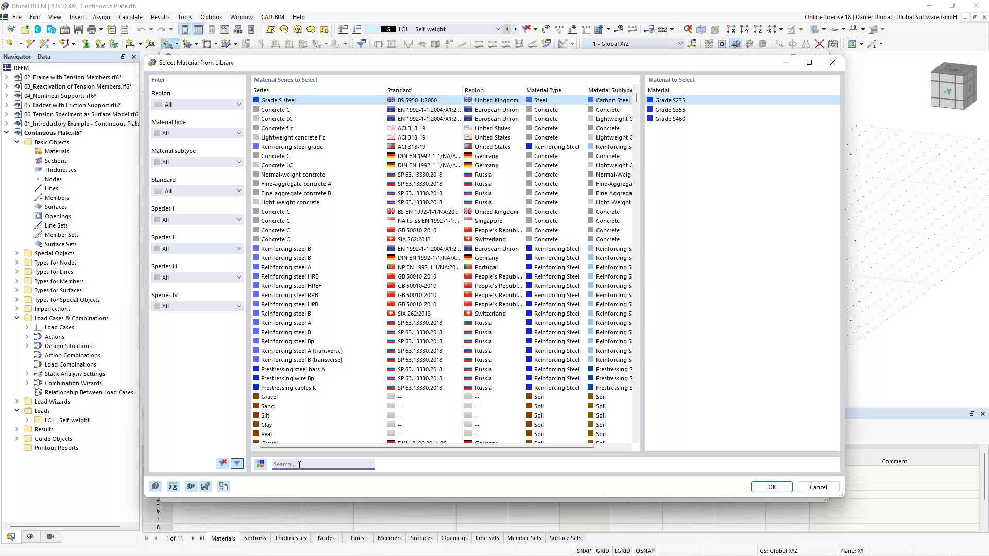
pyautogui.write('c')
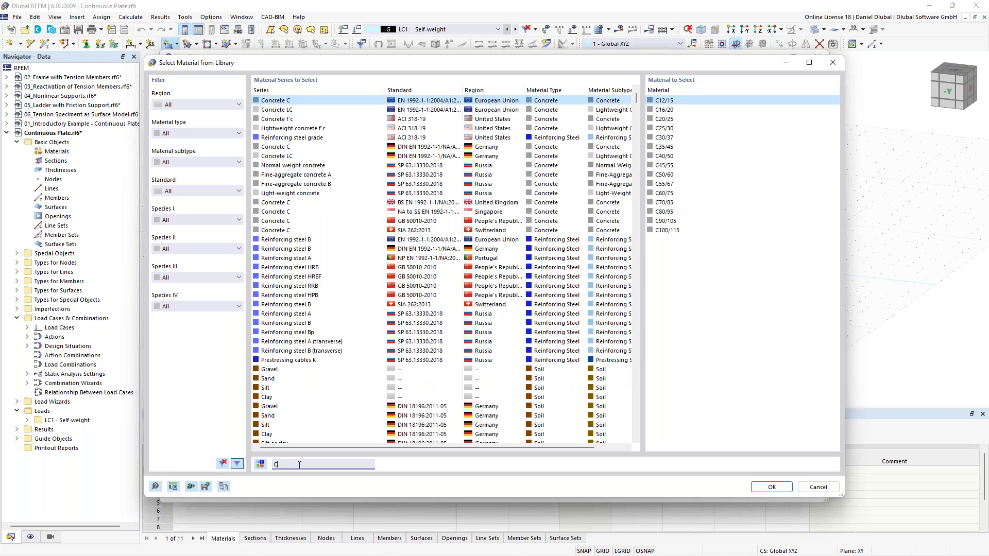
pyautogui.write('25')
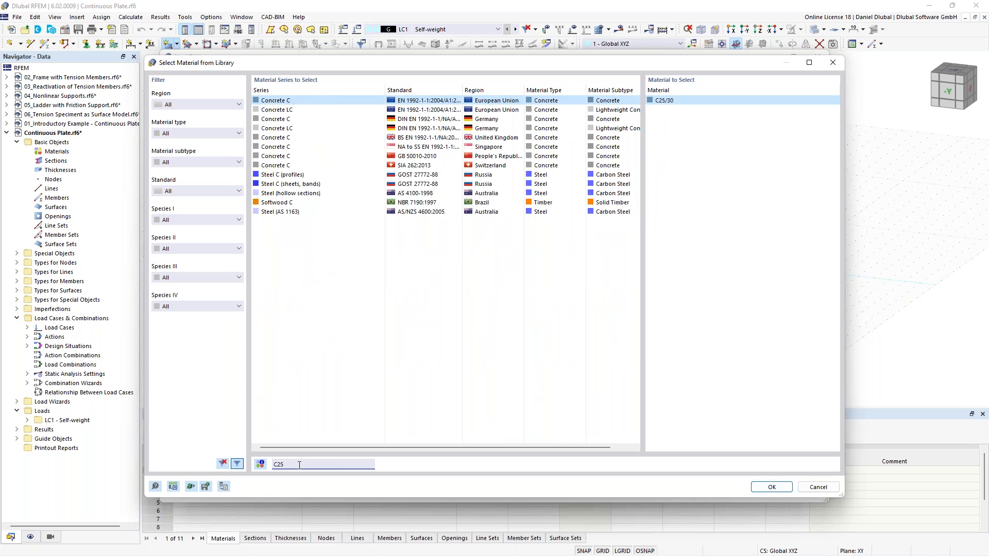
pyautogui.write('/30')
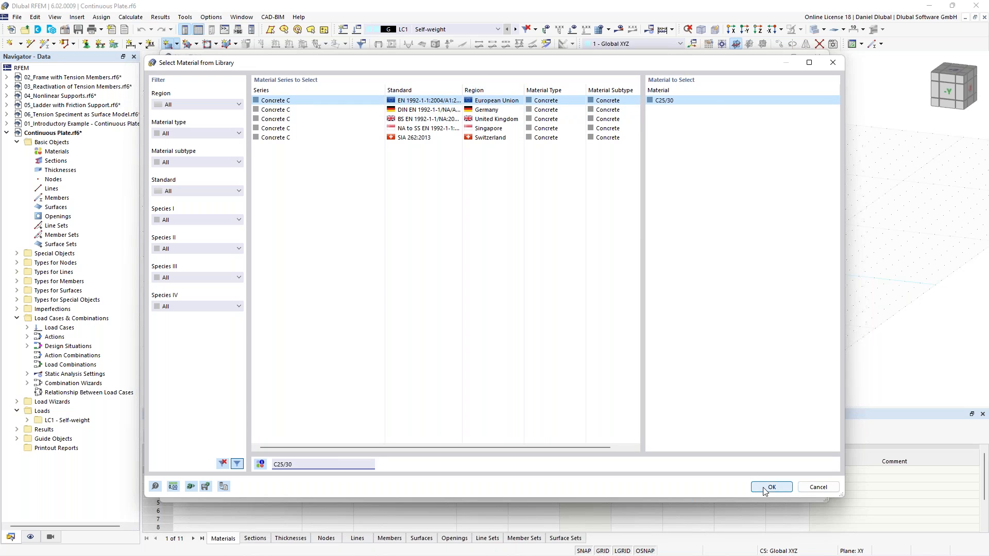
pyautogui.click(691, 103)
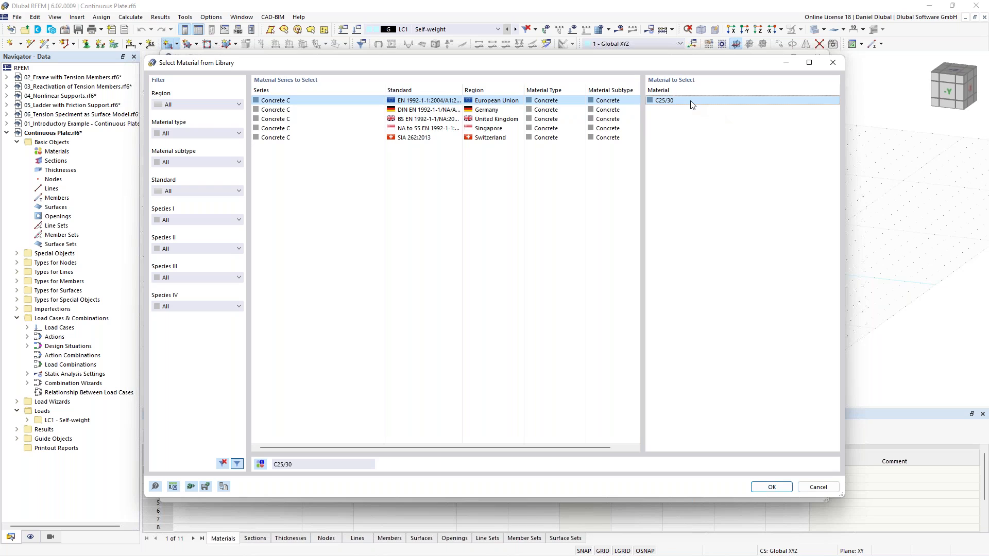
pyautogui.doubleClick(690, 101)
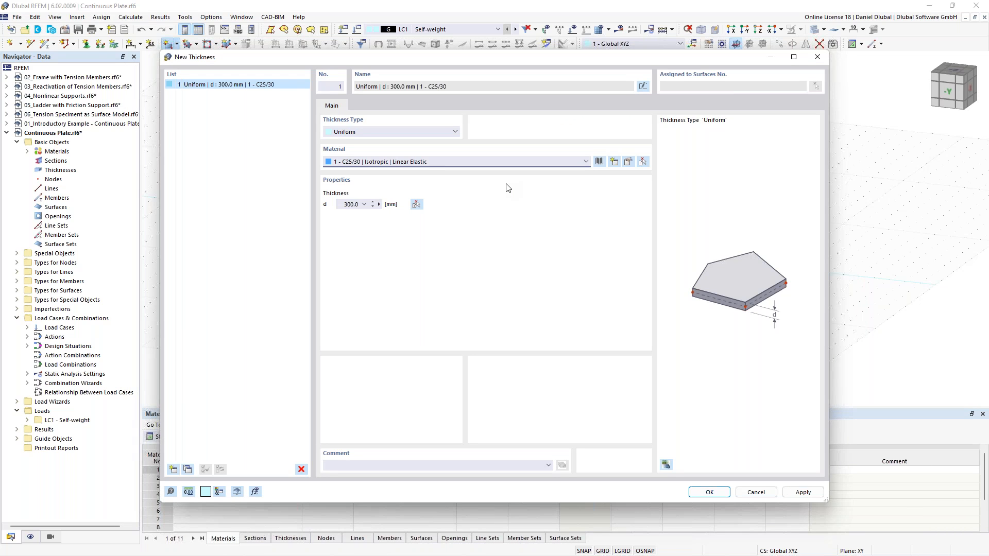
pyautogui.moveTo(373, 58); pyautogui.dragTo(362, 56)
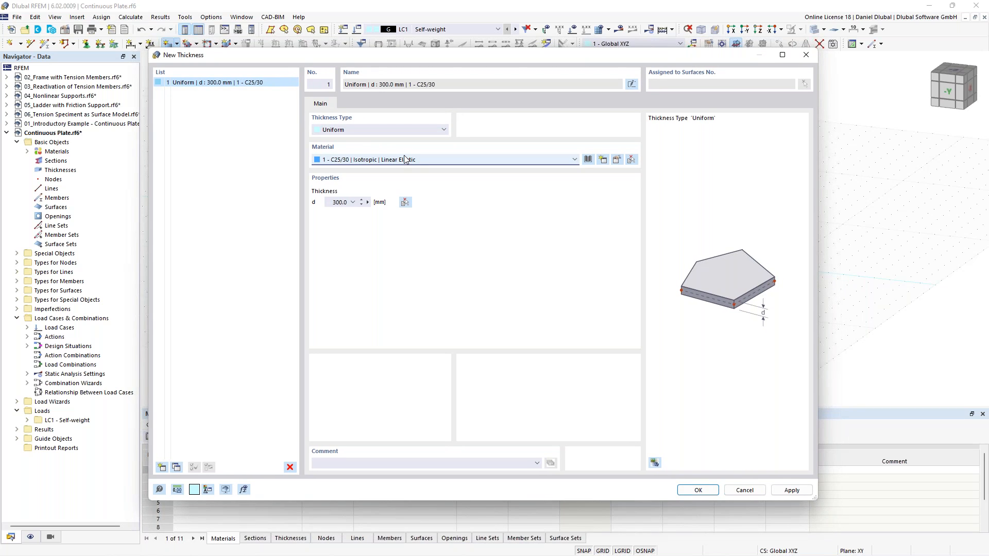
# - Make the C25/30 concrete a user-defined material with a Poisson's ratio of 0 and accept the thickness definition
pyautogui.click(617, 161)
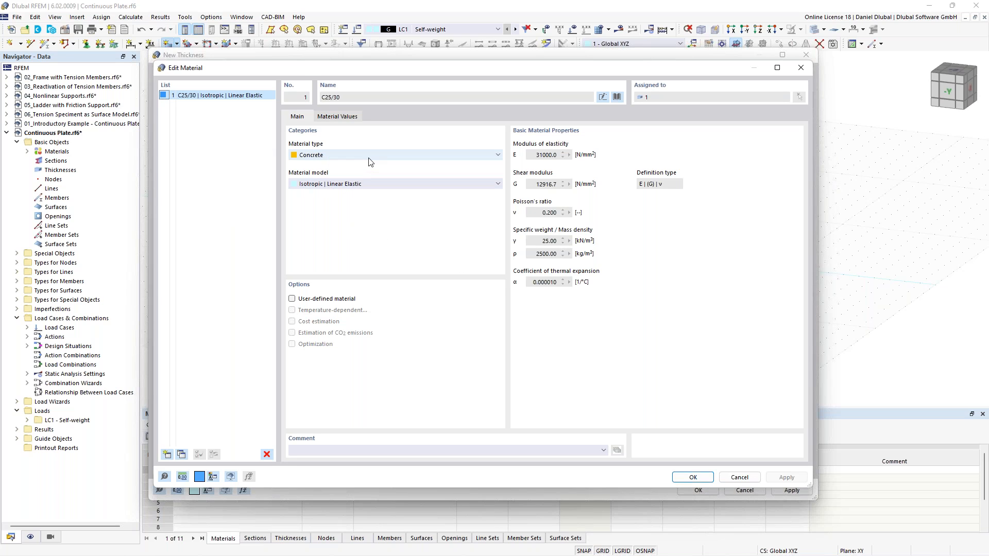
pyautogui.click(294, 300)
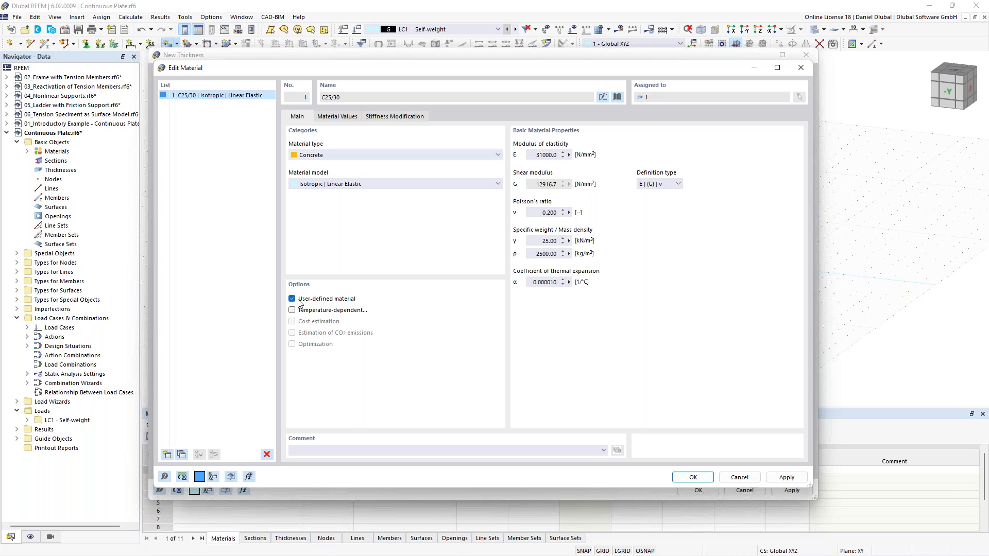
pyautogui.moveTo(536, 213); pyautogui.dragTo(577, 216)
pyautogui.write('0')
pyautogui.click(694, 478)
pyautogui.click(693, 478)
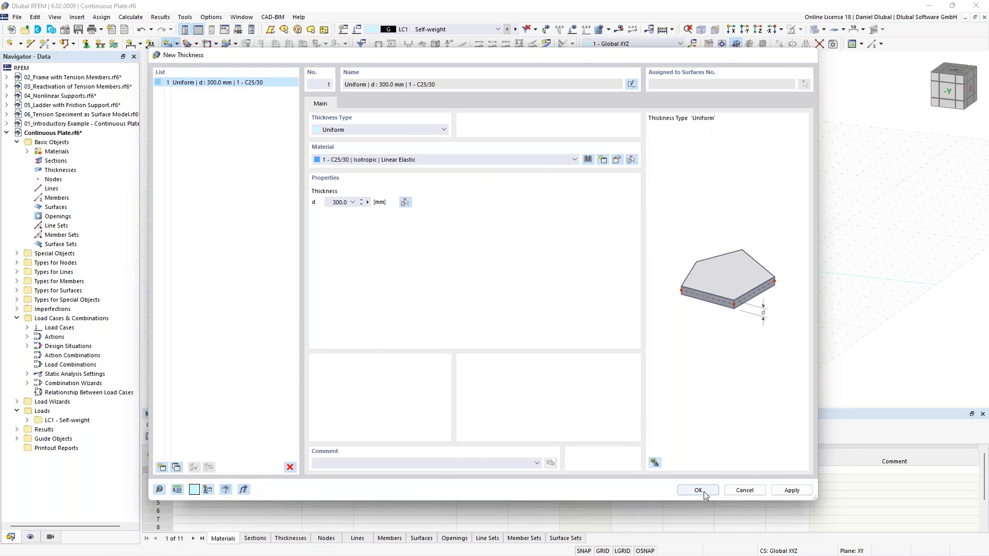
pyautogui.click(704, 491)
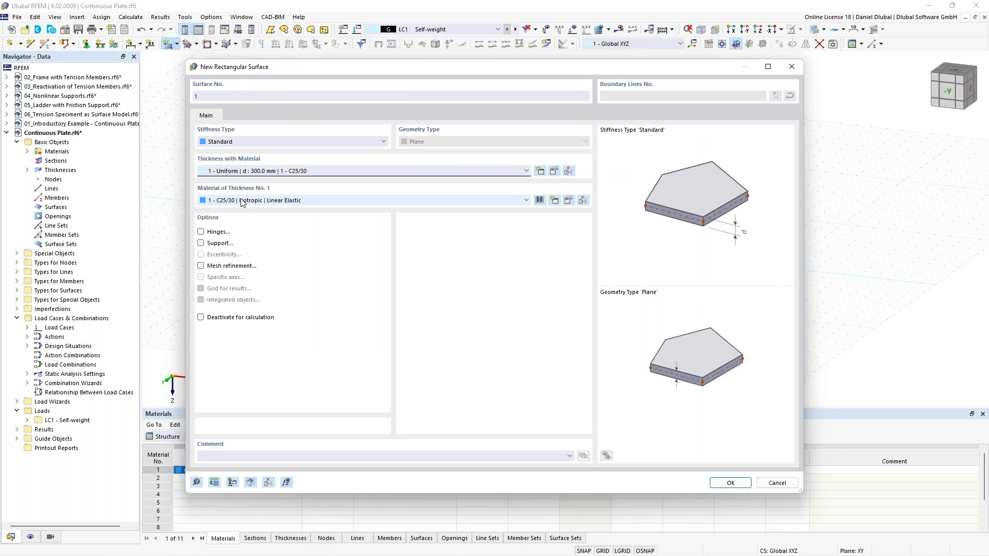
# - Draw the rectangular surface in the Z-direction view from the origin to the opposite corner at X 10 m, Y 4 m
pyautogui.click(730, 484)
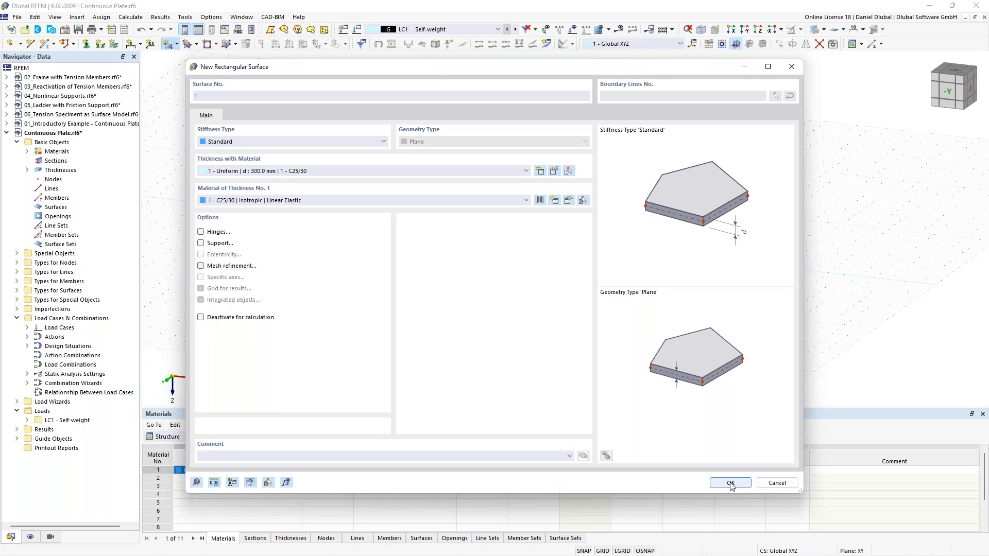
pyautogui.click(730, 484)
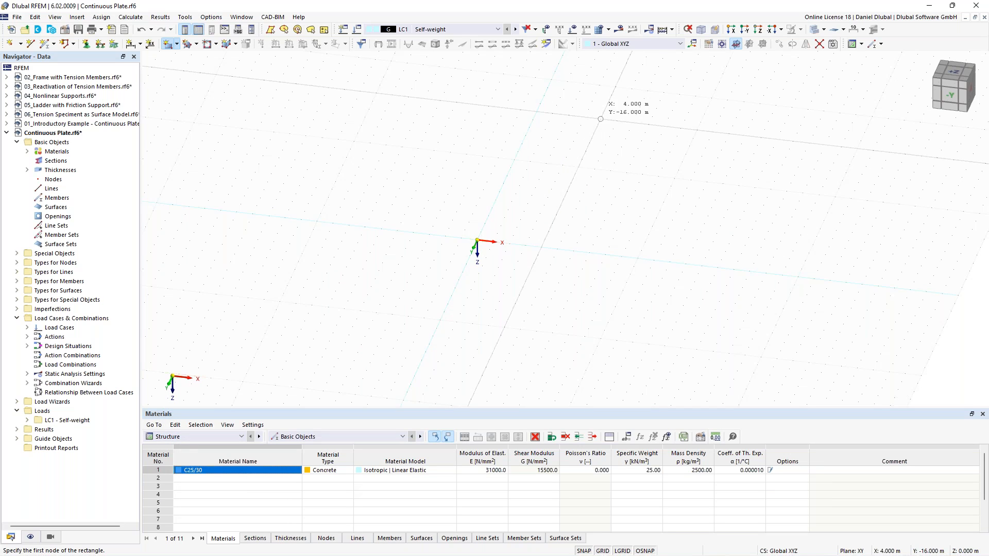
pyautogui.click(758, 31)
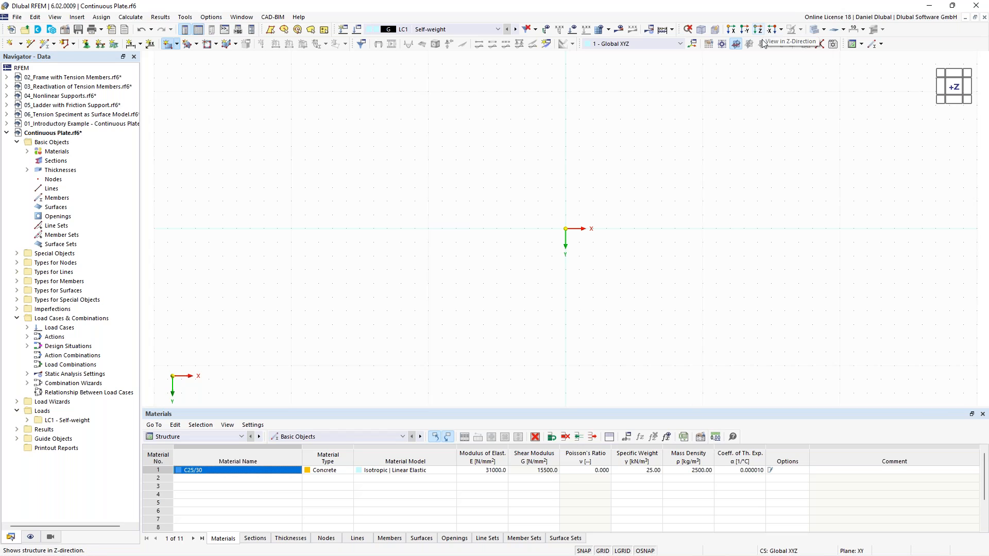
pyautogui.moveTo(689, 241); pyautogui.dragTo(585, 219, button='middle')
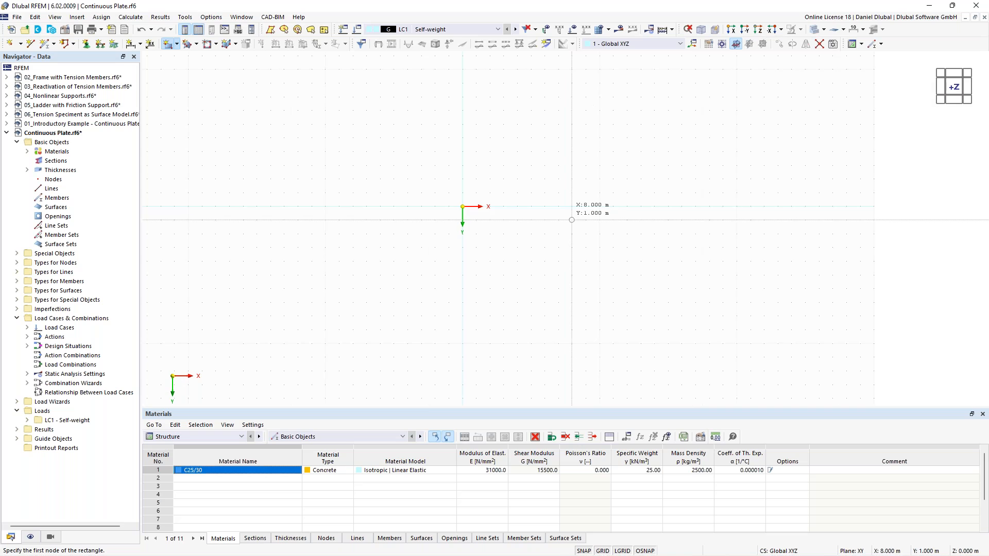
pyautogui.scroll(1, 571, 220)
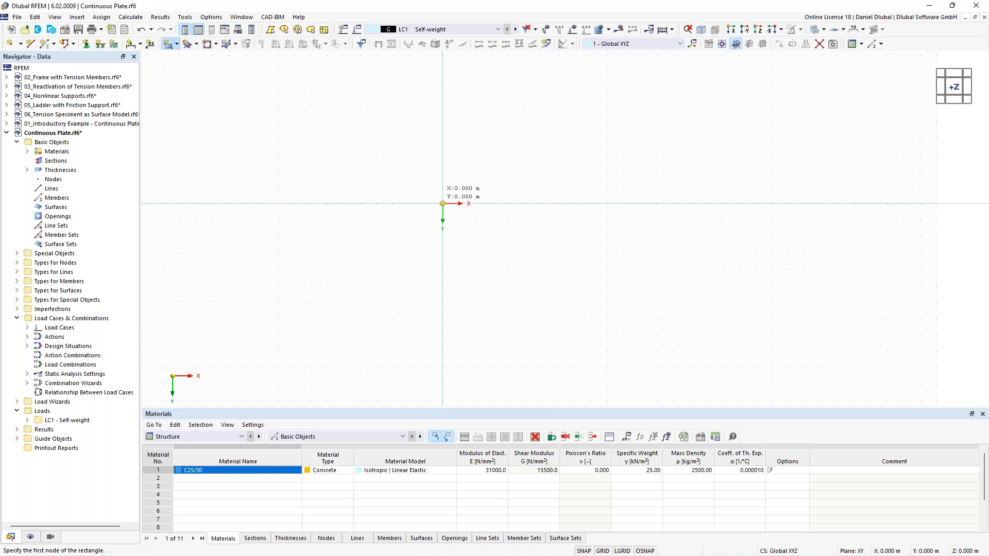
pyautogui.click(443, 203)
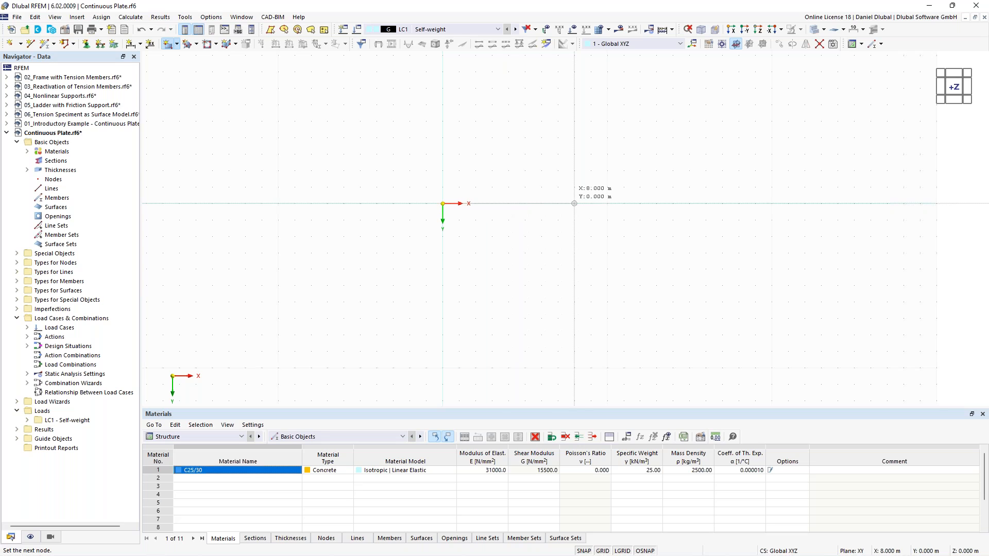
pyautogui.click(607, 203)
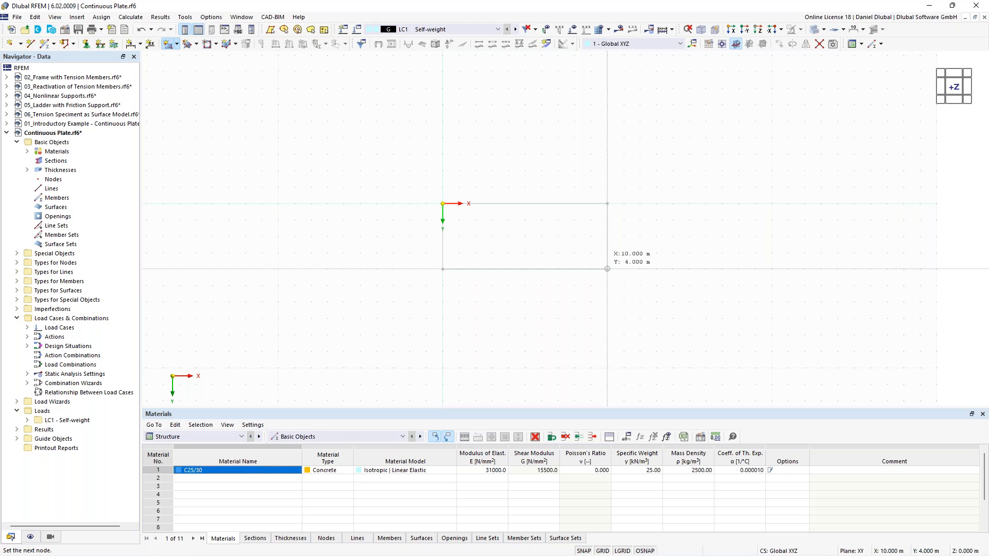
pyautogui.click(607, 268)
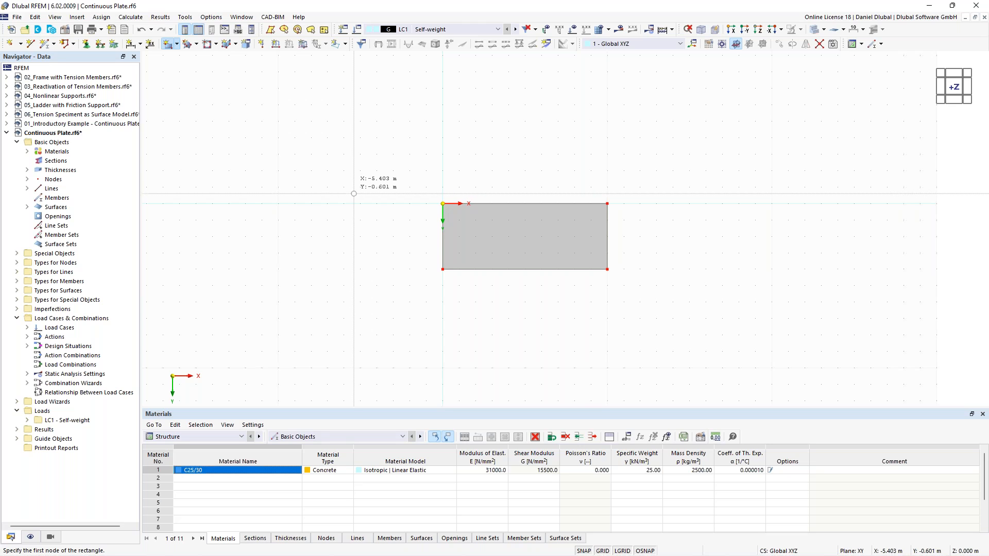
# - Draw a single line across the plate's middle from X 5 m, Y 4 m to X 5 m, Y 0 m
pyautogui.keyDown('ctrl'); pyautogui.moveTo(368, 168); pyautogui.dragTo(368, 144, button='middle'); pyautogui.keyUp('ctrl')
pyautogui.scroll(2, 438, 170)
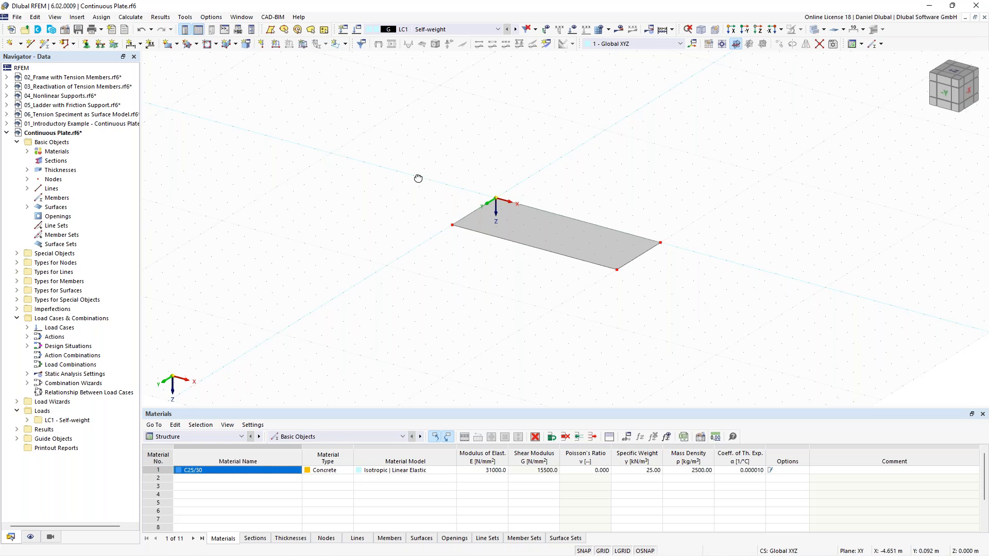
pyautogui.keyDown('ctrl'); pyautogui.moveTo(418, 177); pyautogui.dragTo(489, 277, button='middle'); pyautogui.keyUp('ctrl')
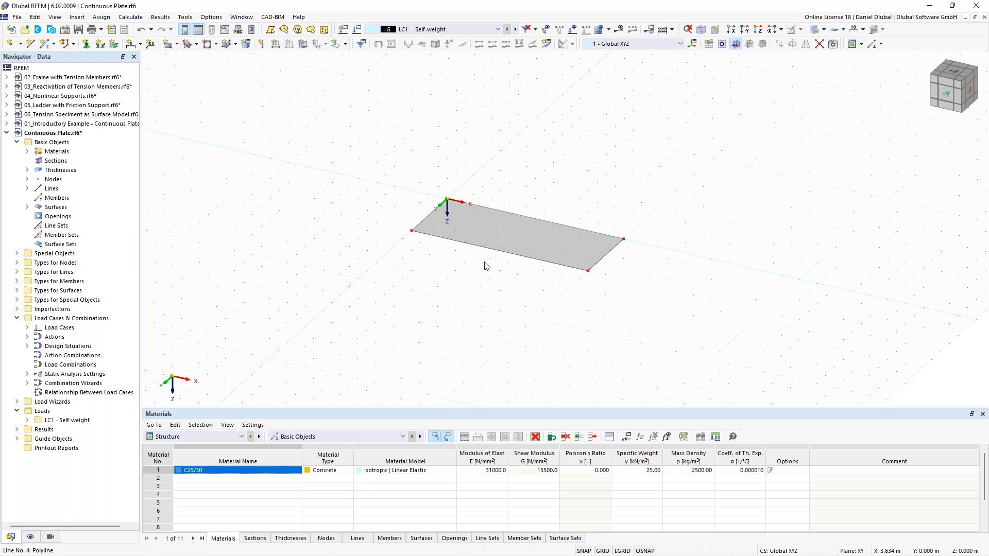
pyautogui.moveTo(326, 150); pyautogui.dragTo(359, 153, button='middle')
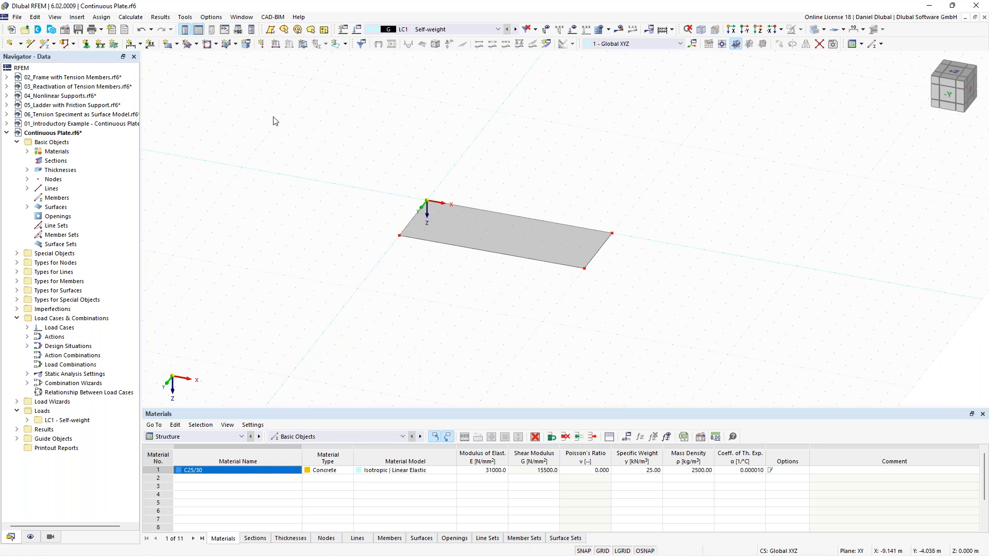
pyautogui.click(34, 45)
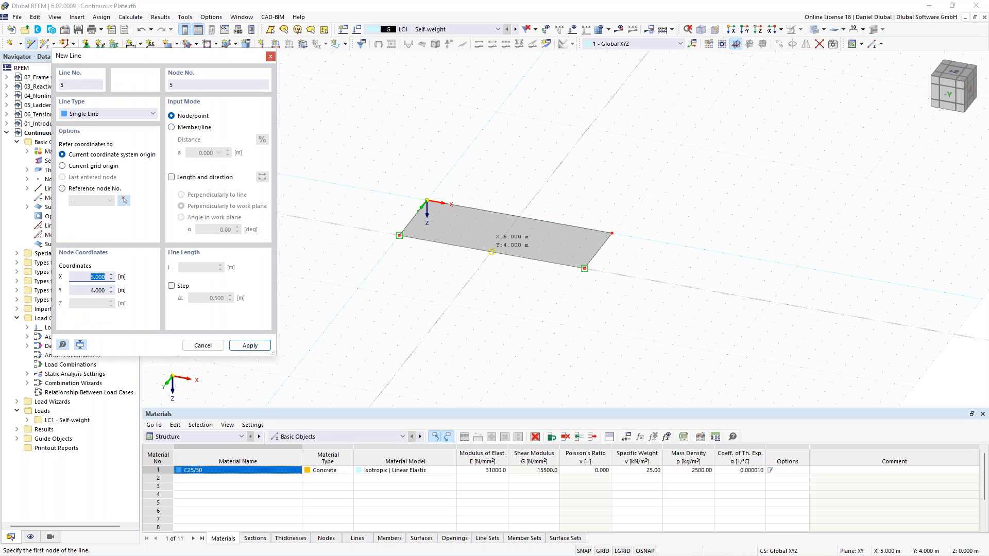
pyautogui.click(492, 252)
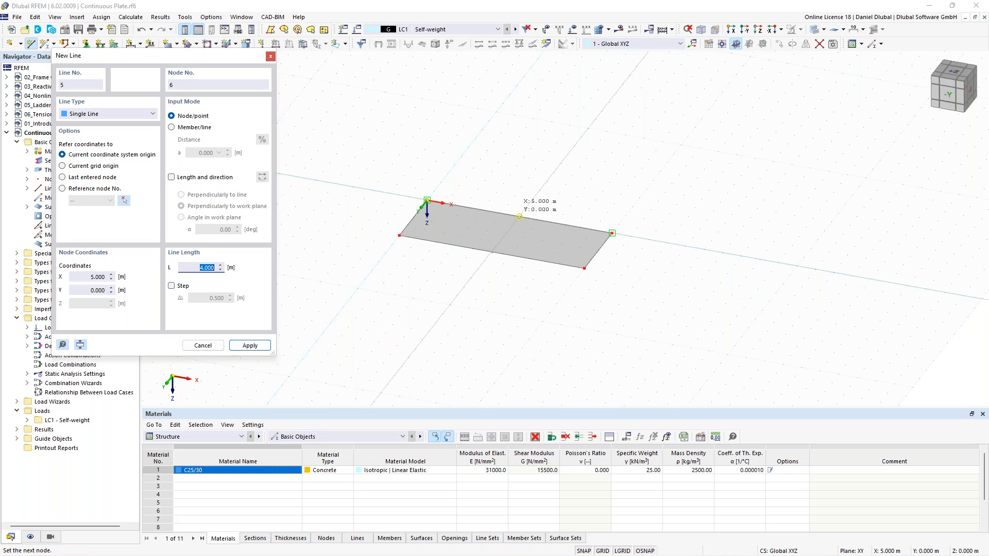
pyautogui.click(519, 216)
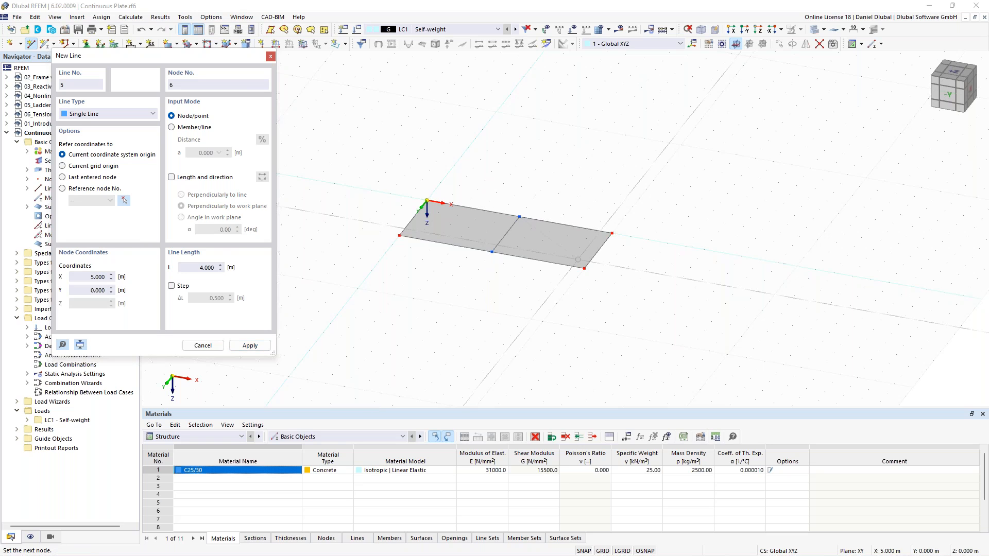
pyautogui.scroll(1, 566, 184)
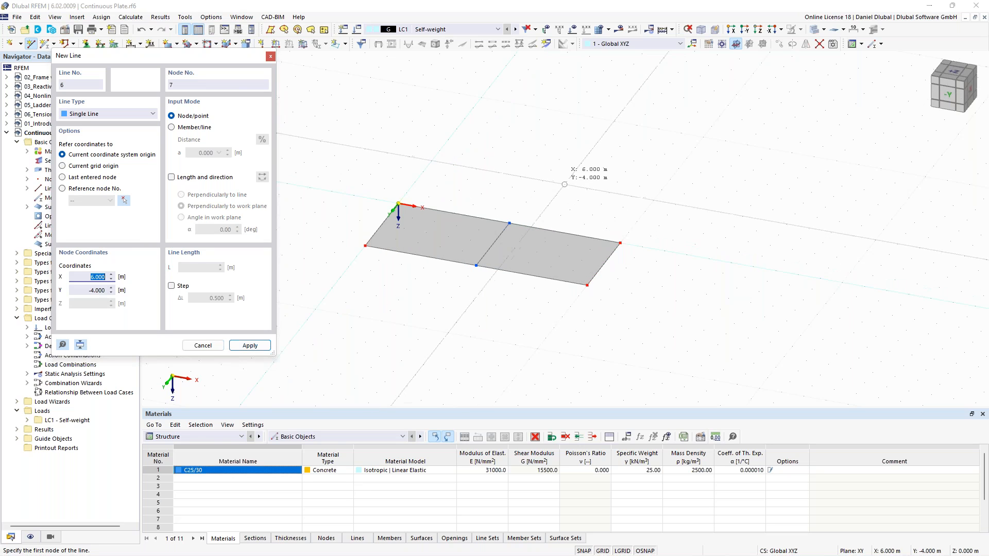
pyautogui.press('Escape')
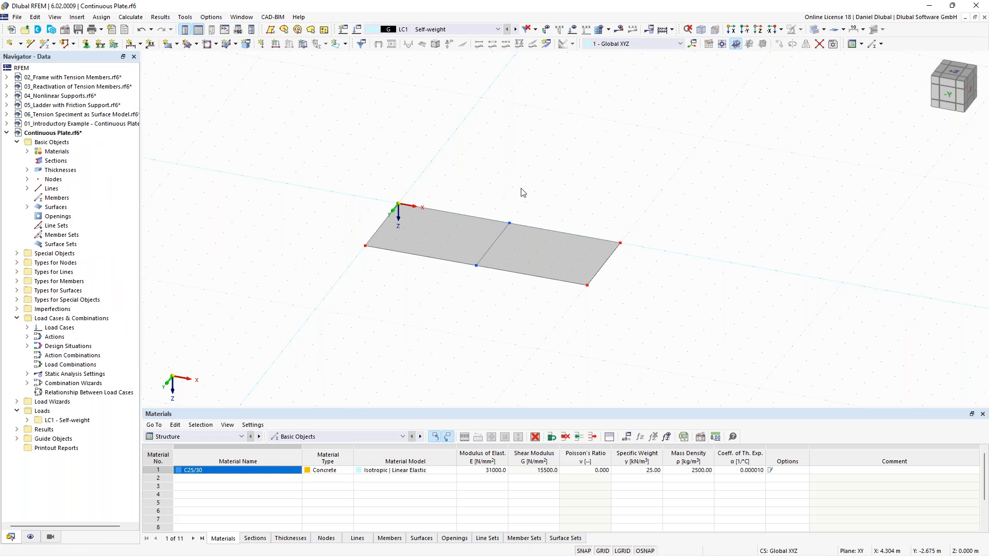
pyautogui.rightClick(611, 176)
pyautogui.click(549, 156)
# - Examine the node type at the middle line's end at Y 4 m and the on-line node assignment of that plate edge
pyautogui.scroll(1, 475, 272)
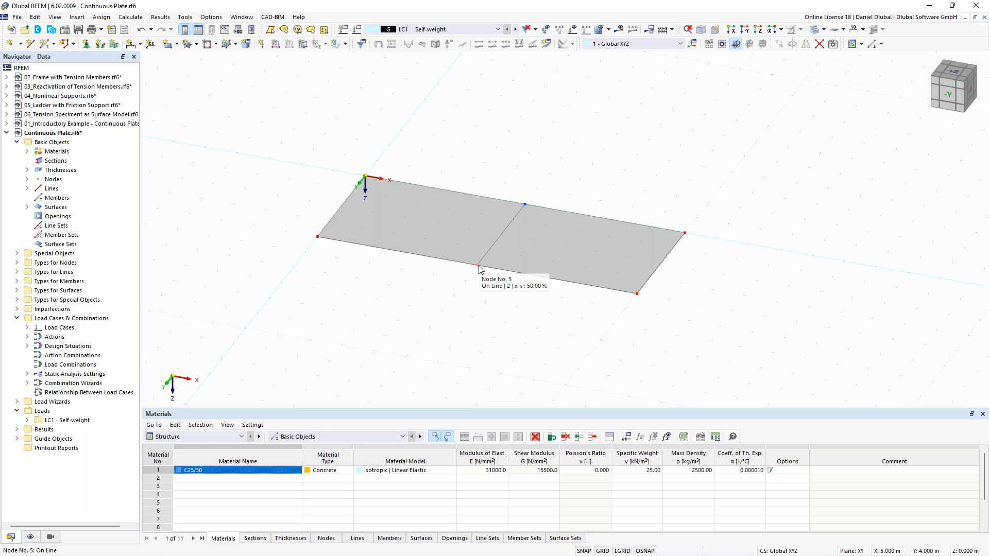
pyautogui.doubleClick(478, 267)
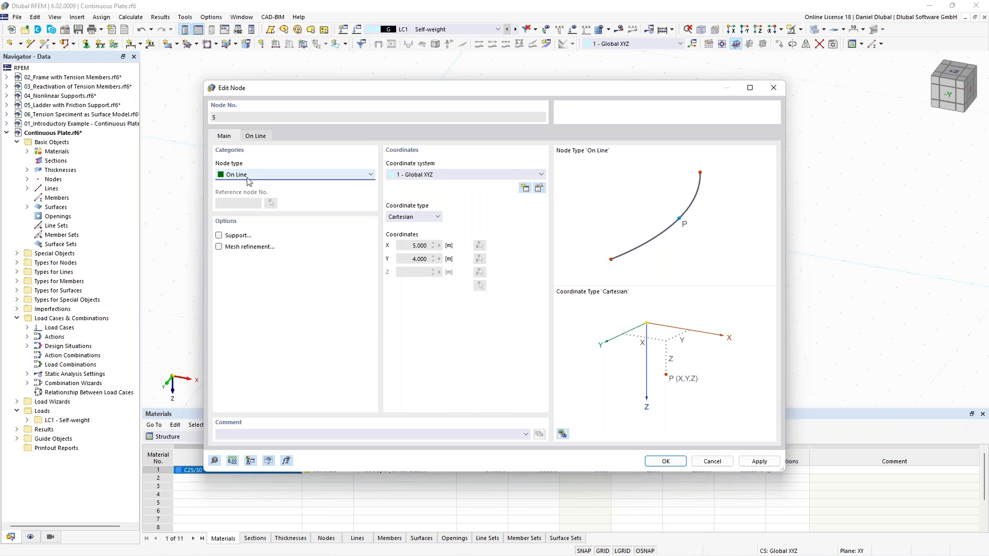
pyautogui.moveTo(440, 96); pyautogui.dragTo(343, 265)
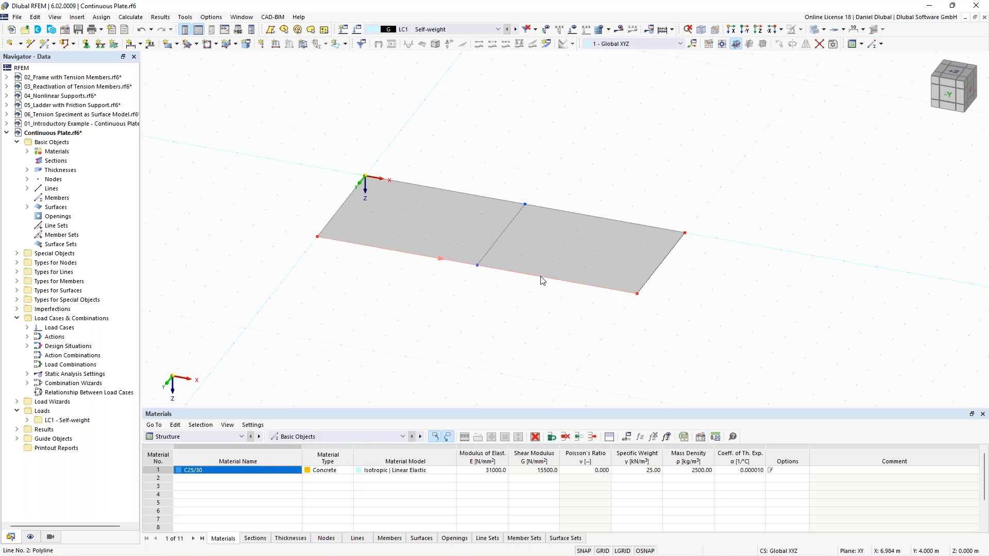
pyautogui.doubleClick(542, 280)
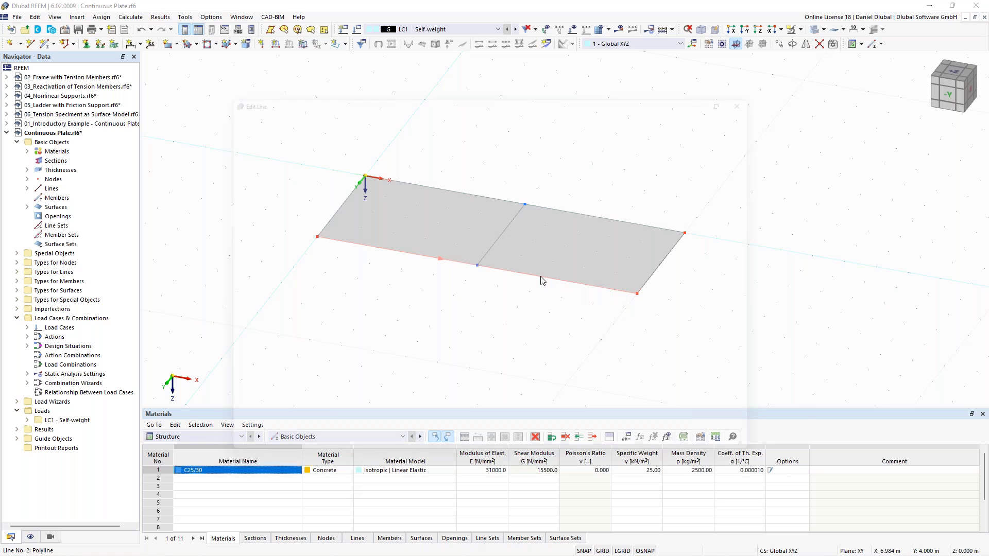
pyautogui.click(260, 133)
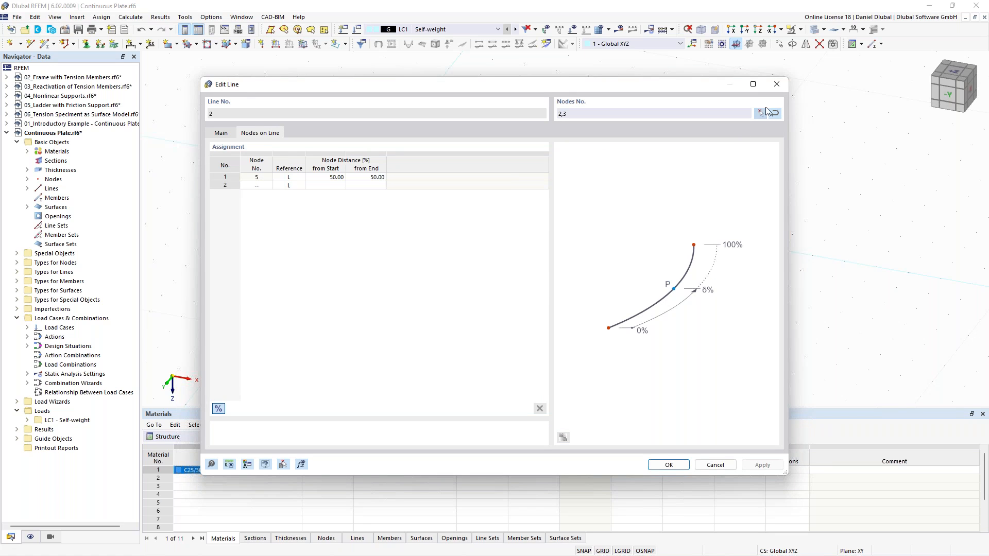
pyautogui.click(776, 84)
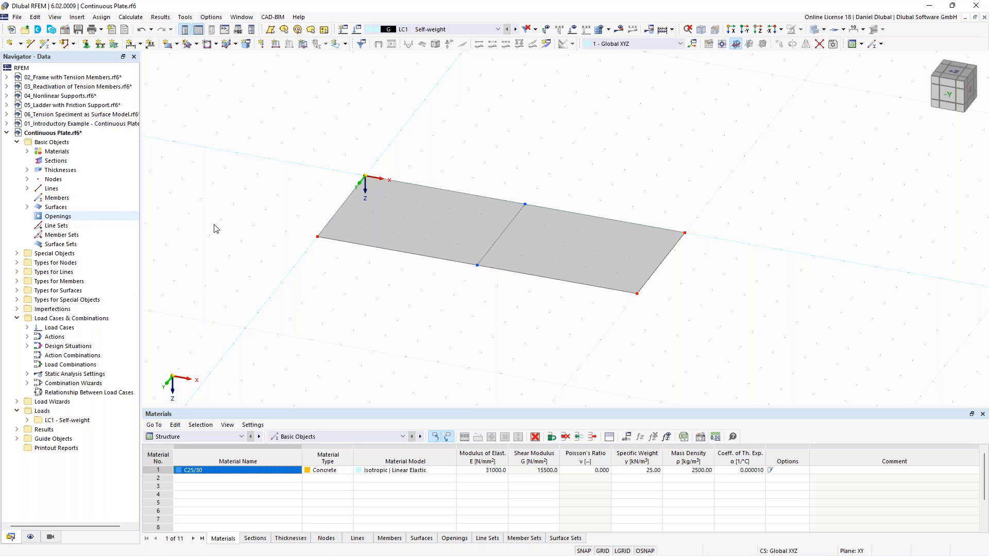
pyautogui.scroll(-1, 339, 164)
pyautogui.moveTo(361, 171)
pyautogui.mouseDown(button='middle')
pyautogui.moveTo(388, 189)
pyautogui.moveTo(351, 165)
pyautogui.mouseUp(button='middle')
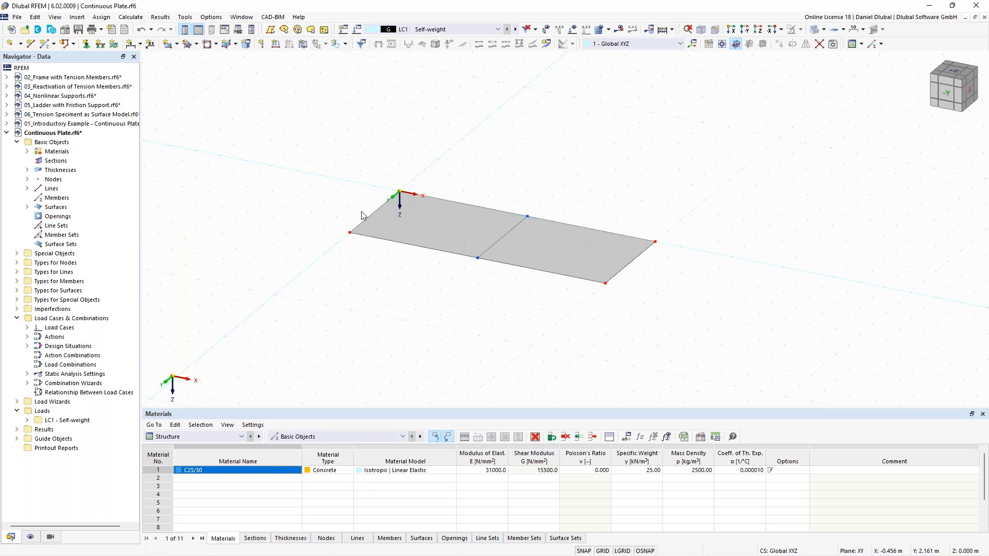
# - Assign the Hinged line support to the plate's short edge at X 0 m
pyautogui.moveTo(369, 153); pyautogui.dragTo(381, 161, button='middle')
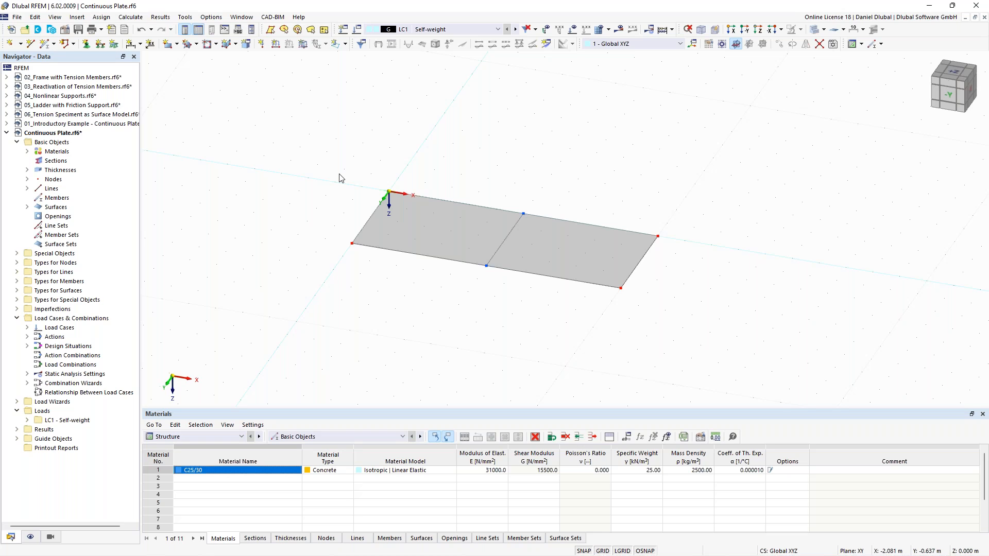
pyautogui.doubleClick(369, 223)
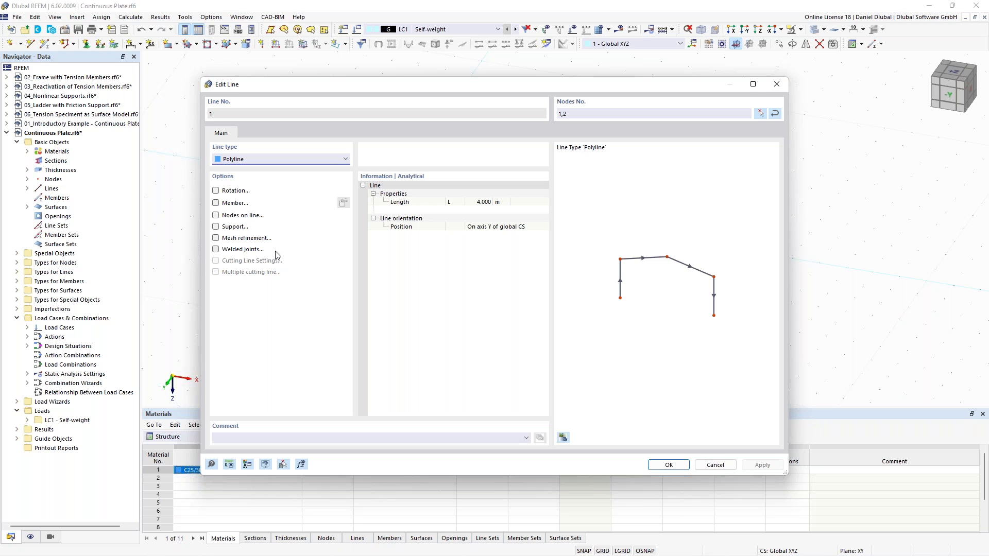
pyautogui.click(216, 227)
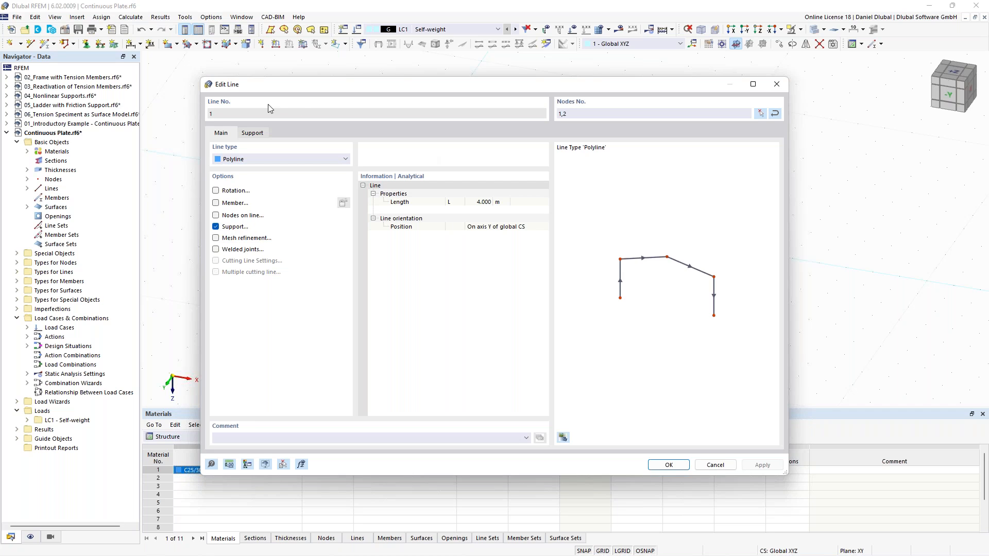
pyautogui.click(257, 135)
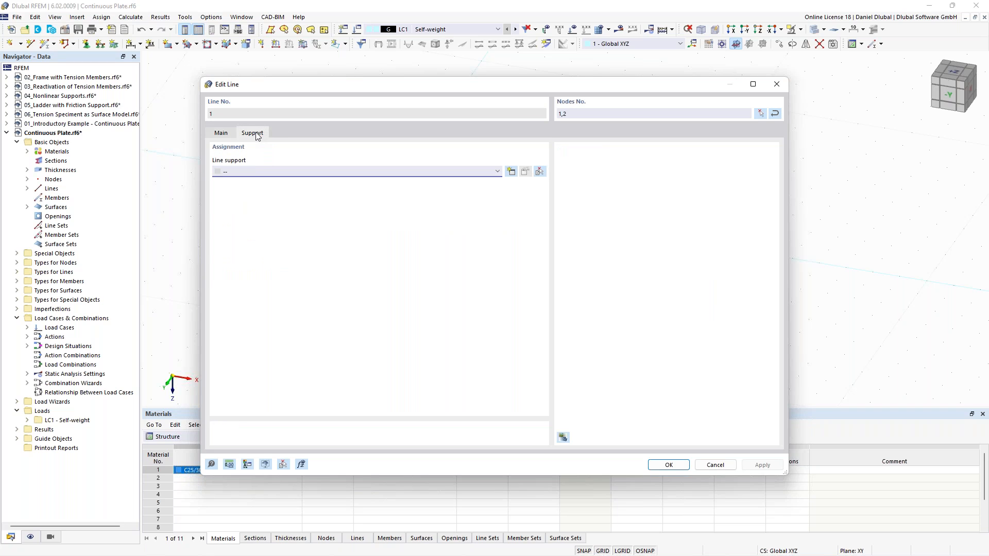
pyautogui.click(459, 171)
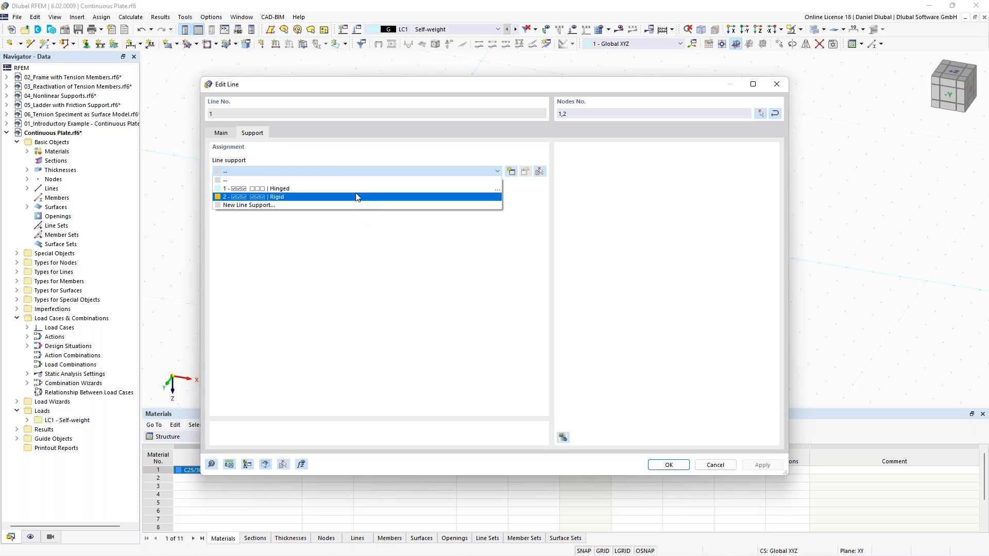
pyautogui.click(319, 190)
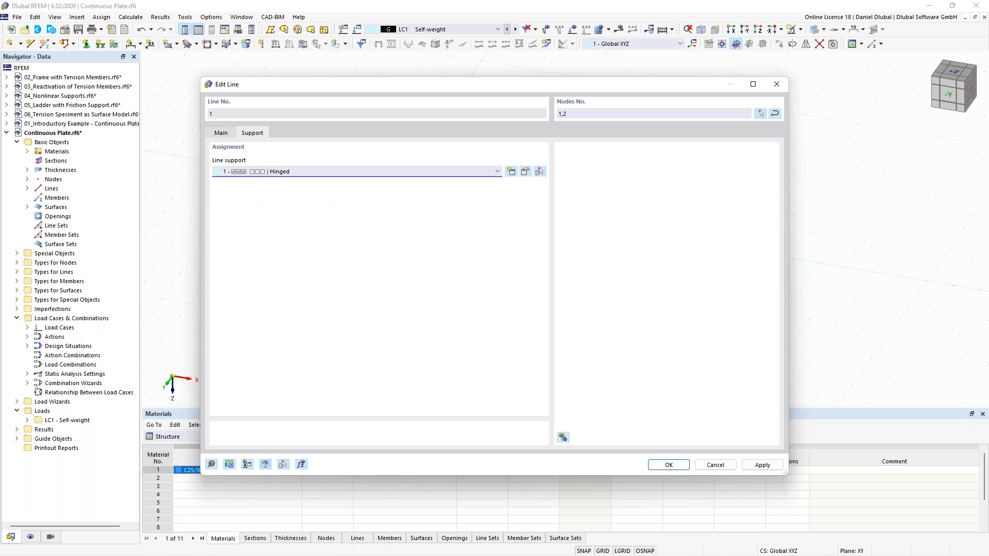
pyautogui.click(666, 465)
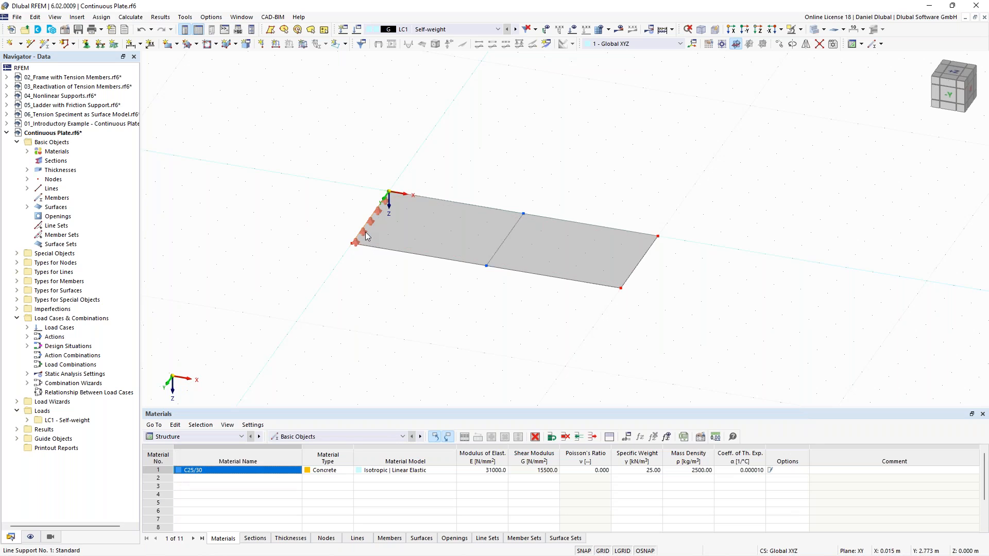
# - Examine the support conditions of the hinged line support on the plate edge at X 0 m
pyautogui.scroll(1, 367, 236)
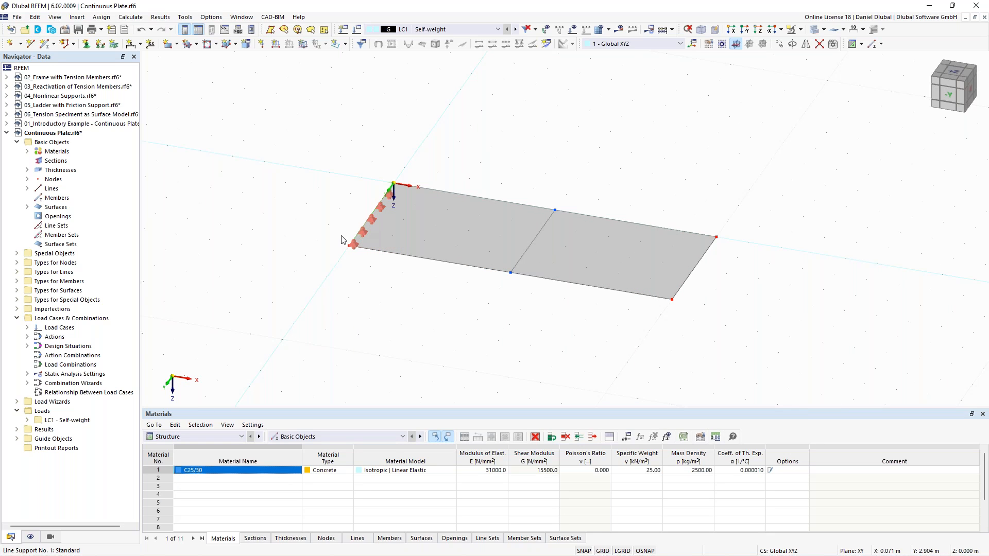
pyautogui.scroll(1, 367, 232)
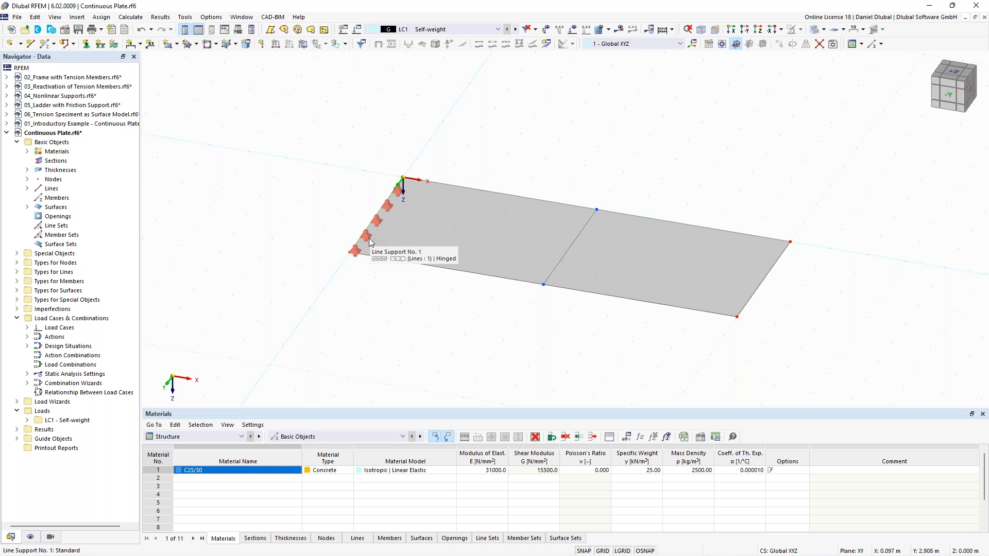
pyautogui.doubleClick(369, 240)
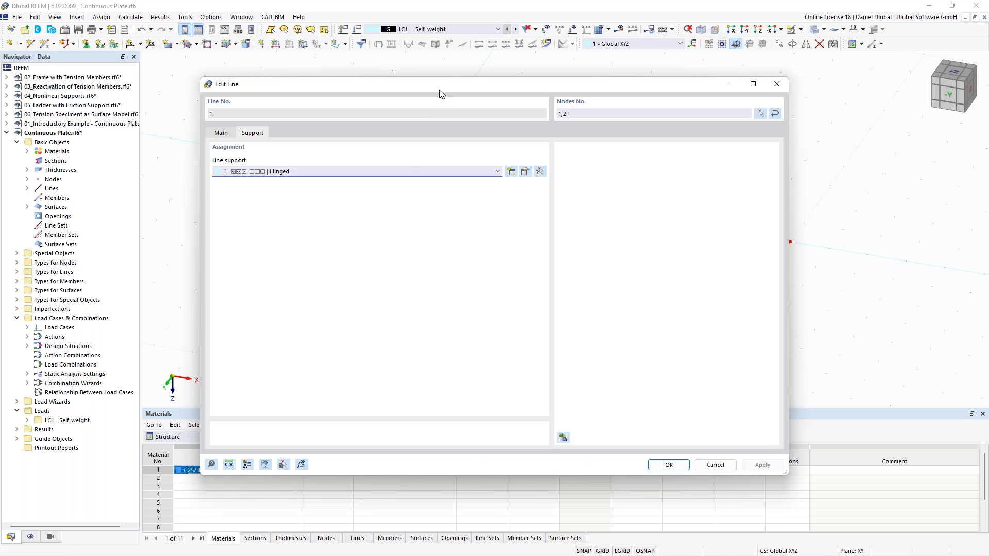
pyautogui.moveTo(441, 91); pyautogui.dragTo(413, 118)
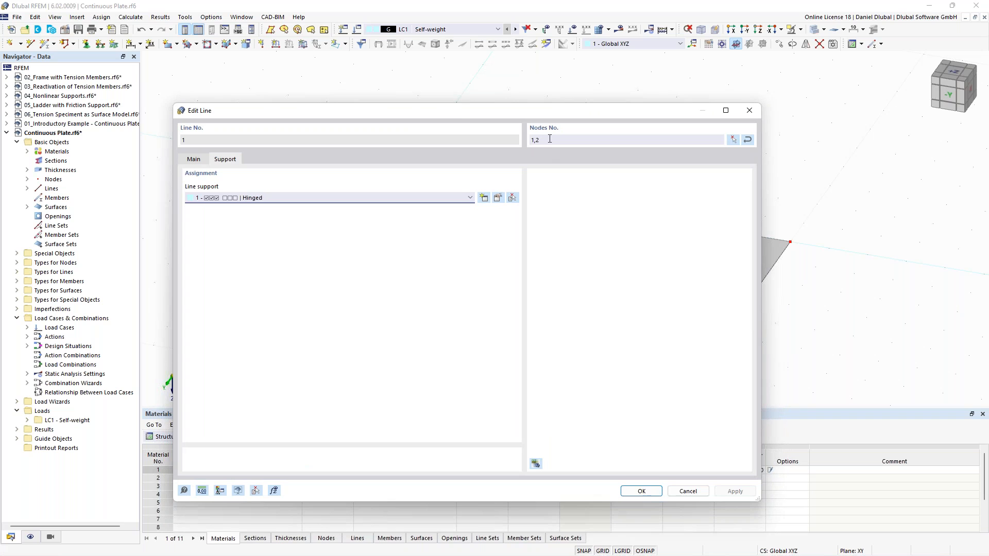
pyautogui.click(750, 111)
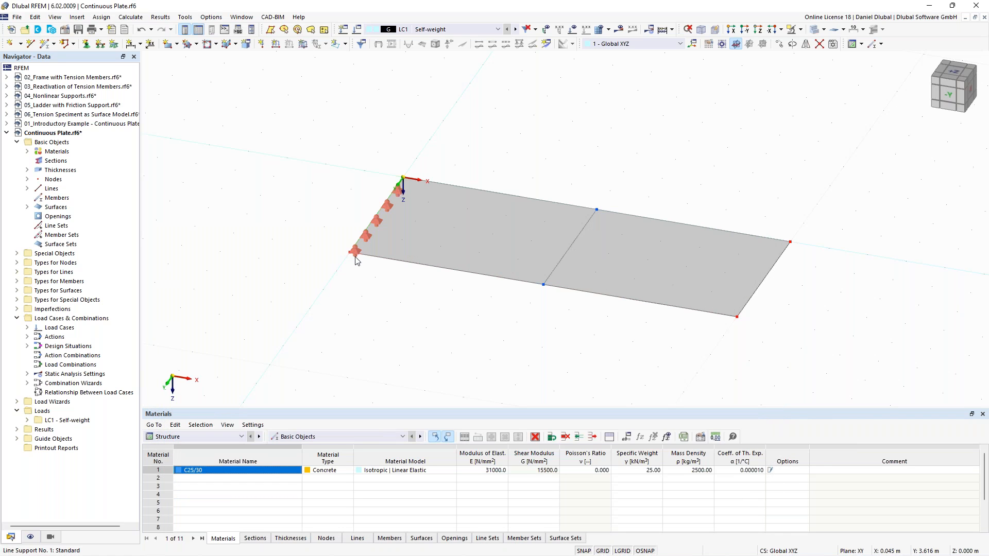
pyautogui.doubleClick(356, 255)
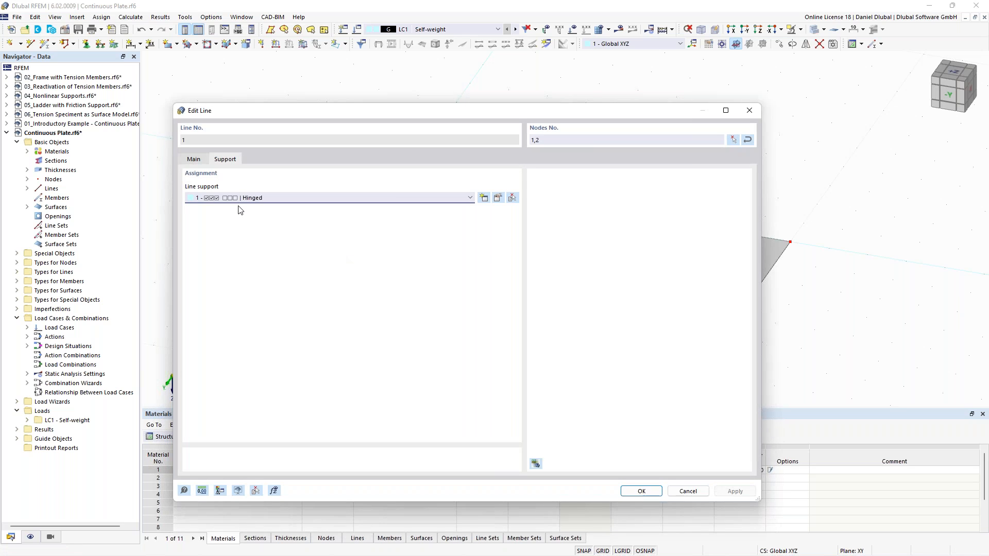
pyautogui.click(498, 200)
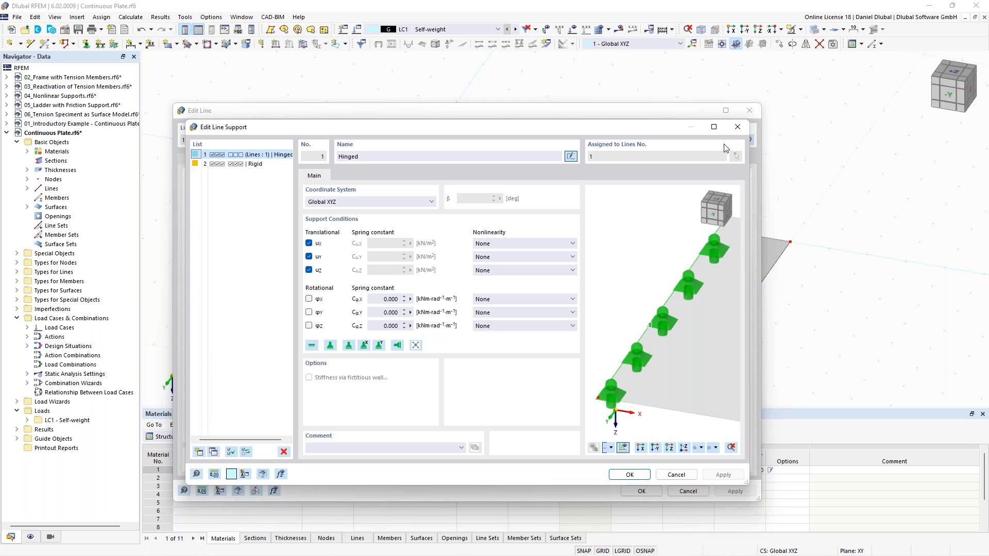
pyautogui.click(737, 126)
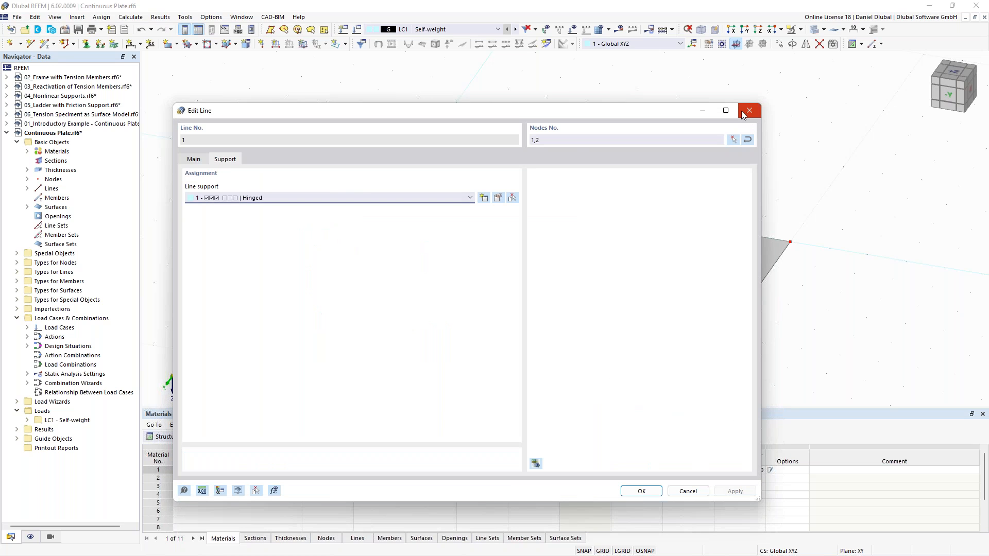
pyautogui.click(743, 114)
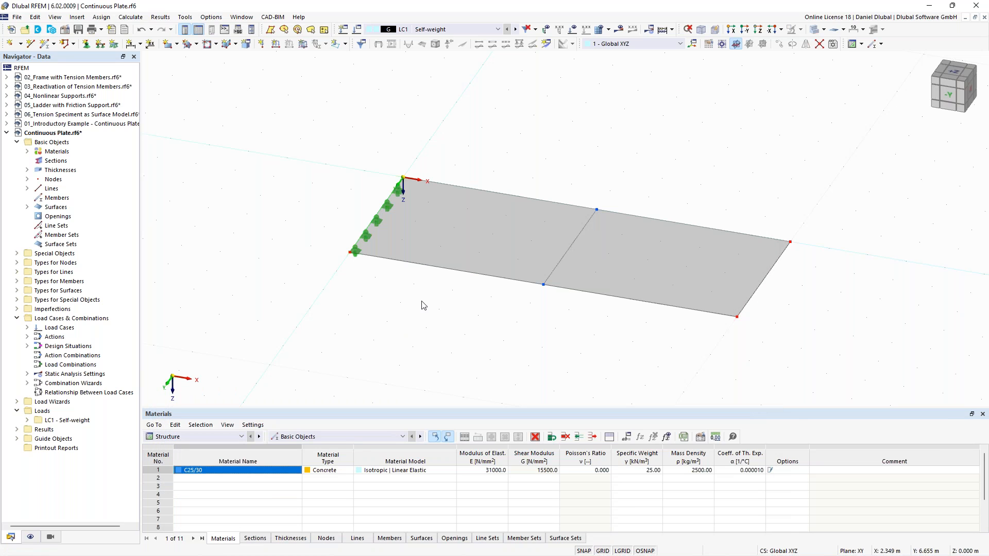
# - Assign a new line support, free in uX with uY, uZ and φZ fixed, to the middle line and the edge at X 10 m
pyautogui.scroll(-2, 519, 240)
pyautogui.keyDown('ctrl'); pyautogui.moveTo(539, 158); pyautogui.dragTo(541, 146, button='middle'); pyautogui.keyUp('ctrl')
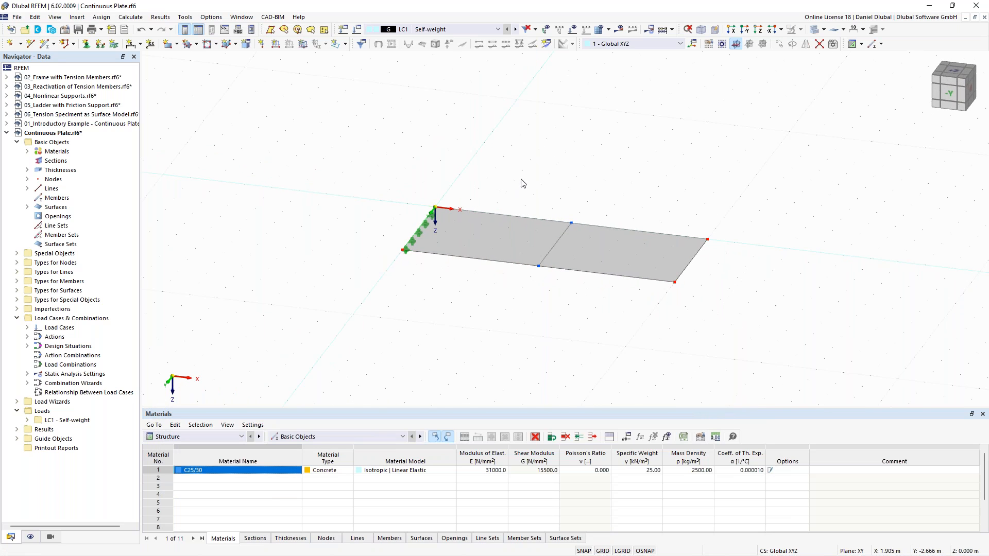
pyautogui.moveTo(504, 152); pyautogui.dragTo(756, 349)
pyautogui.click(101, 46)
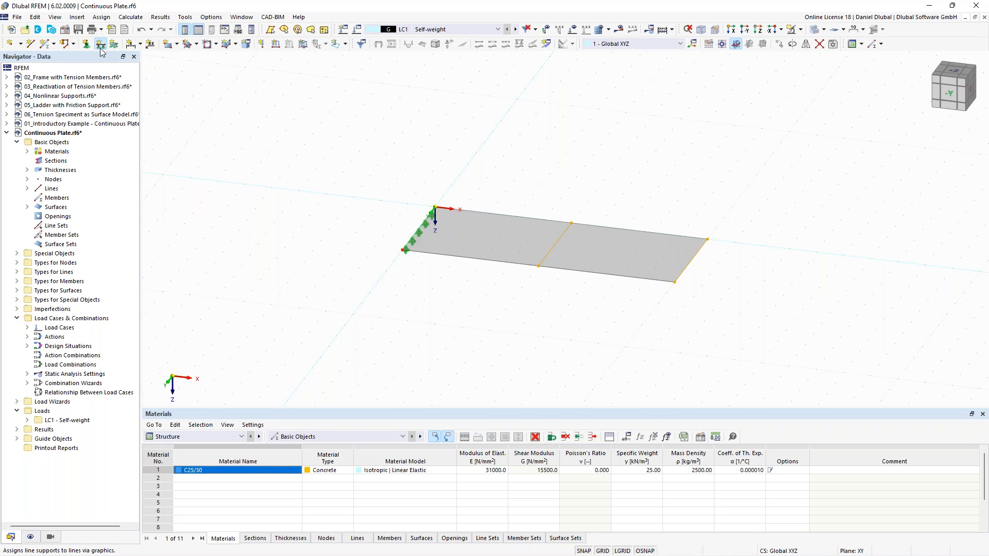
pyautogui.moveTo(402, 178); pyautogui.dragTo(306, 133)
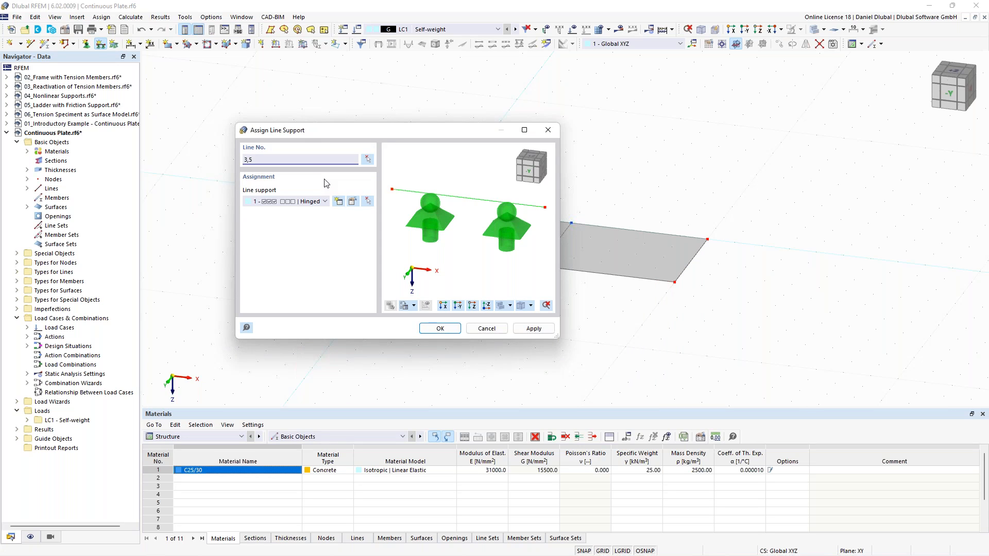
pyautogui.click(340, 203)
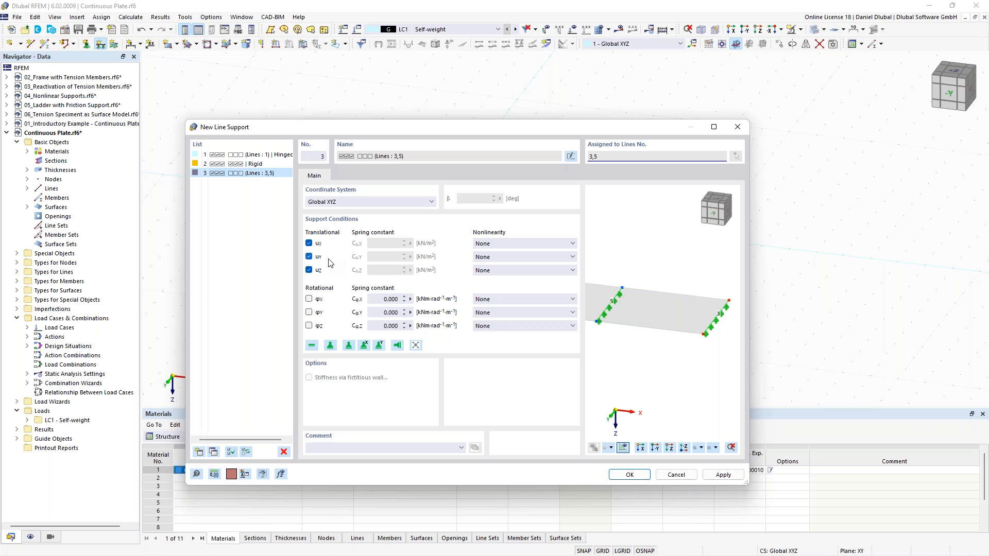
pyautogui.click(364, 346)
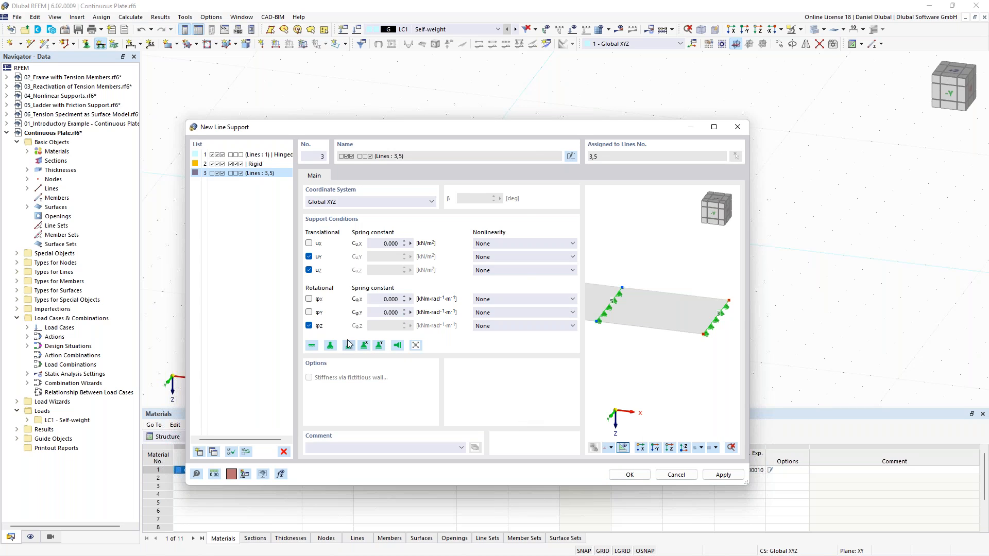
pyautogui.click(630, 474)
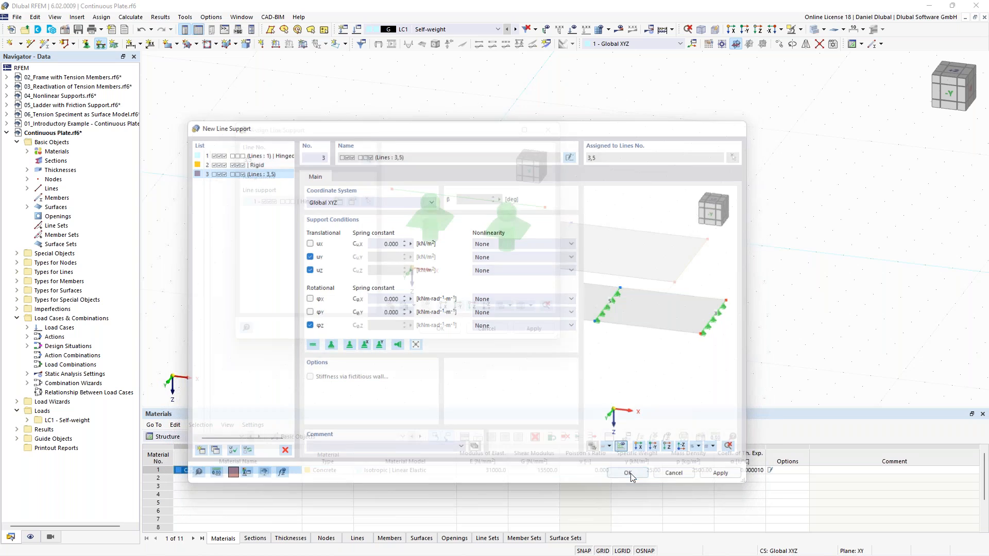
pyautogui.click(441, 328)
pyautogui.click(499, 312)
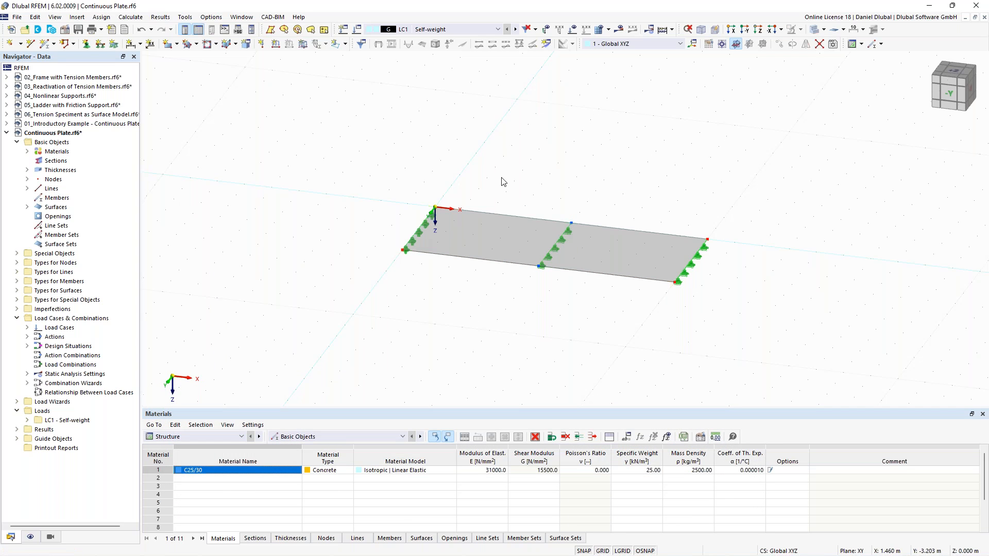
# - Deactivate the active self-weight in load case LC1
pyautogui.moveTo(568, 171); pyautogui.dragTo(532, 175, button='middle')
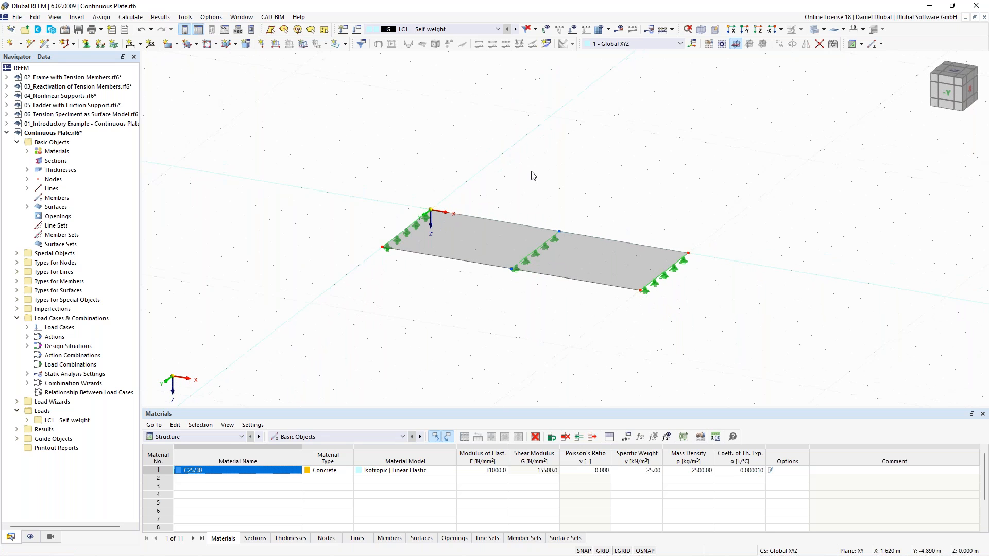
pyautogui.scroll(-1, 531, 171)
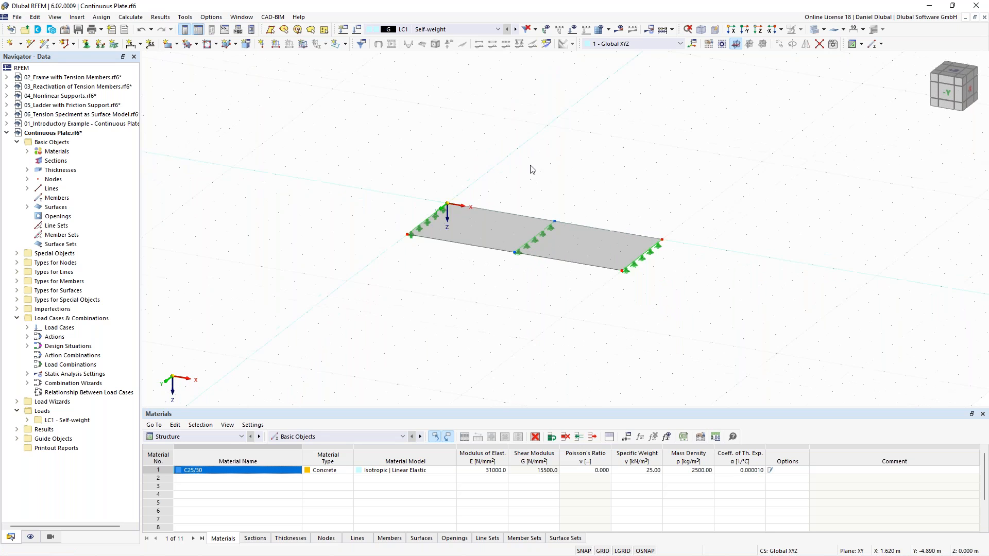
pyautogui.moveTo(517, 156); pyautogui.dragTo(495, 173, button='middle')
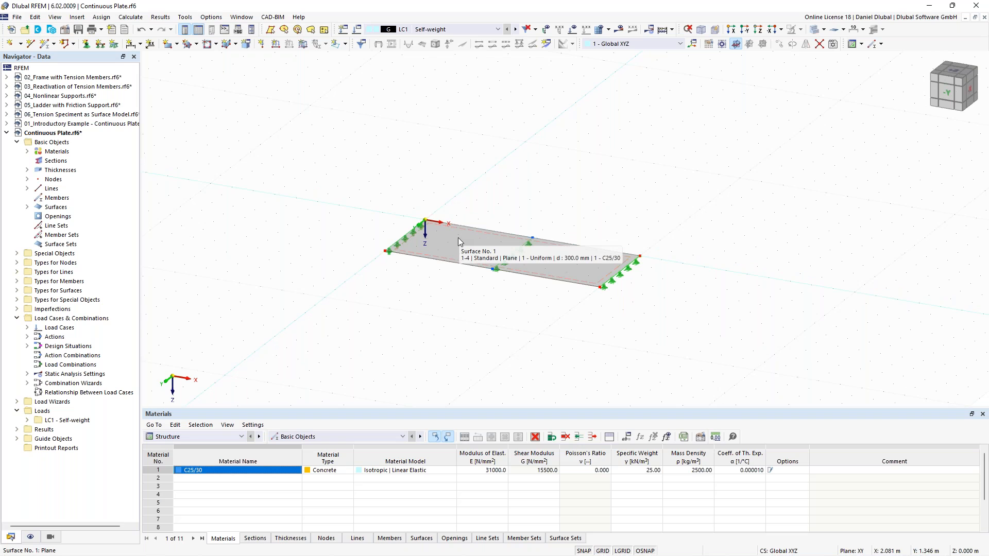
pyautogui.moveTo(519, 166); pyautogui.dragTo(478, 164, button='middle')
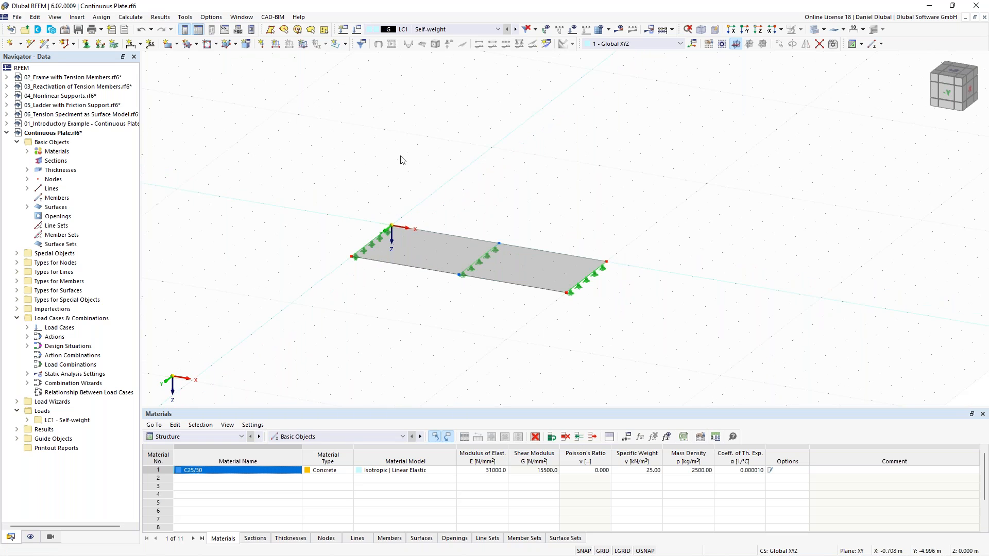
pyautogui.click(357, 31)
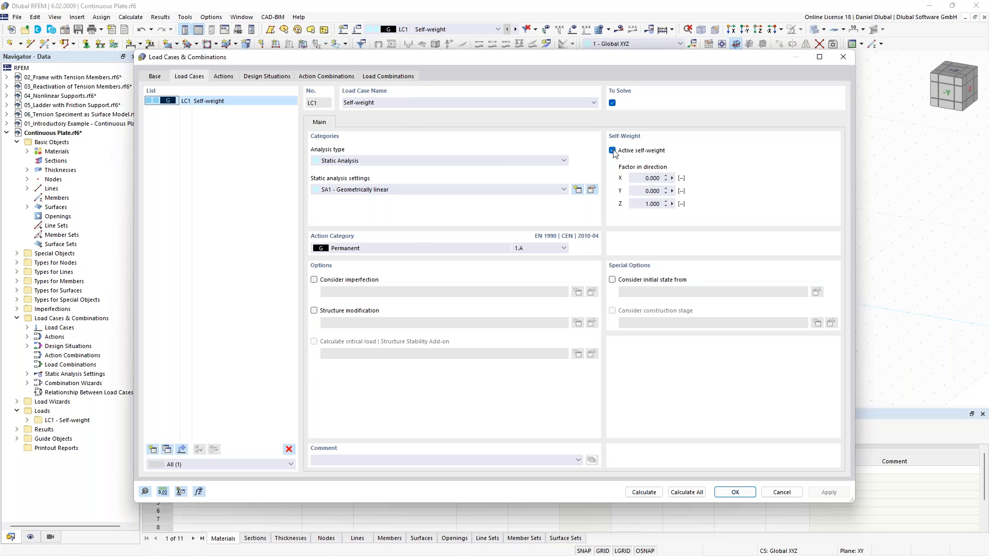
pyautogui.click(613, 150)
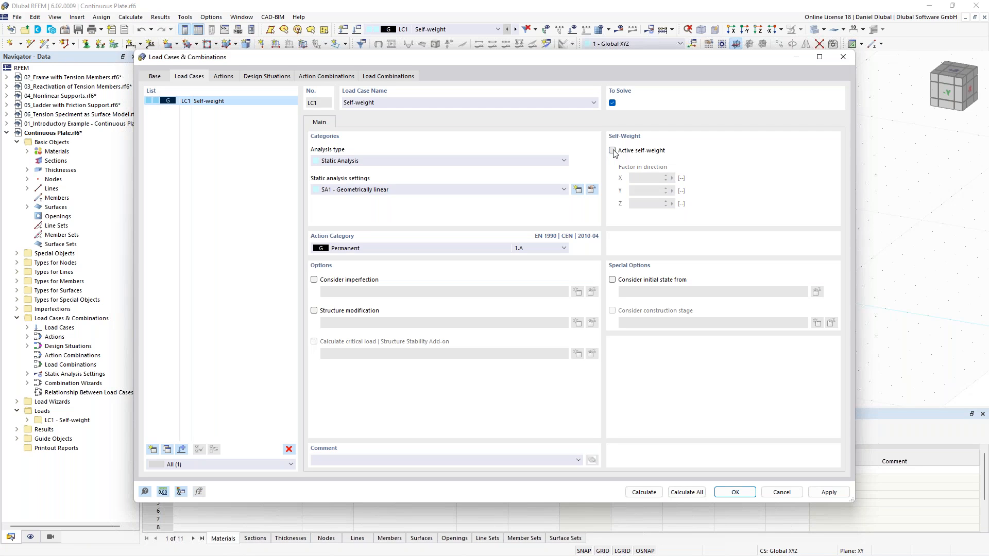
pyautogui.click(736, 493)
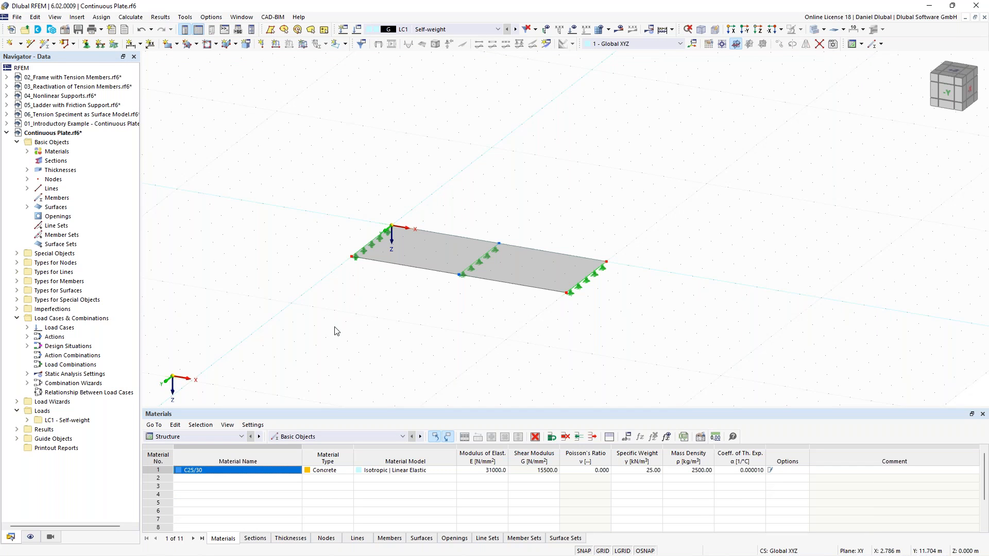
# - Apply a uniform 10 kN/m² surface force in the global Z direction to the plate in LC1
pyautogui.moveTo(309, 217); pyautogui.dragTo(317, 219, button='middle')
pyautogui.scroll(1, 349, 235)
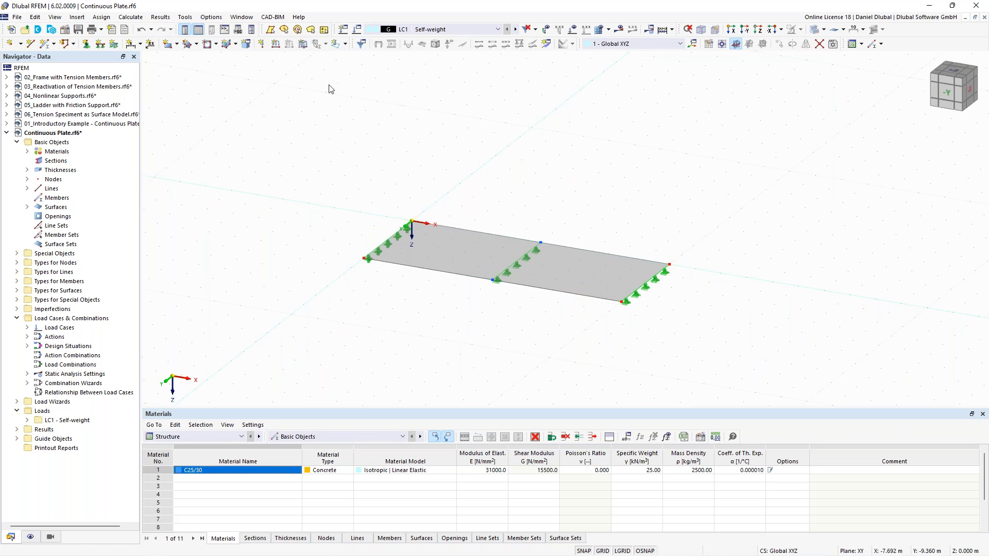
pyautogui.click(304, 45)
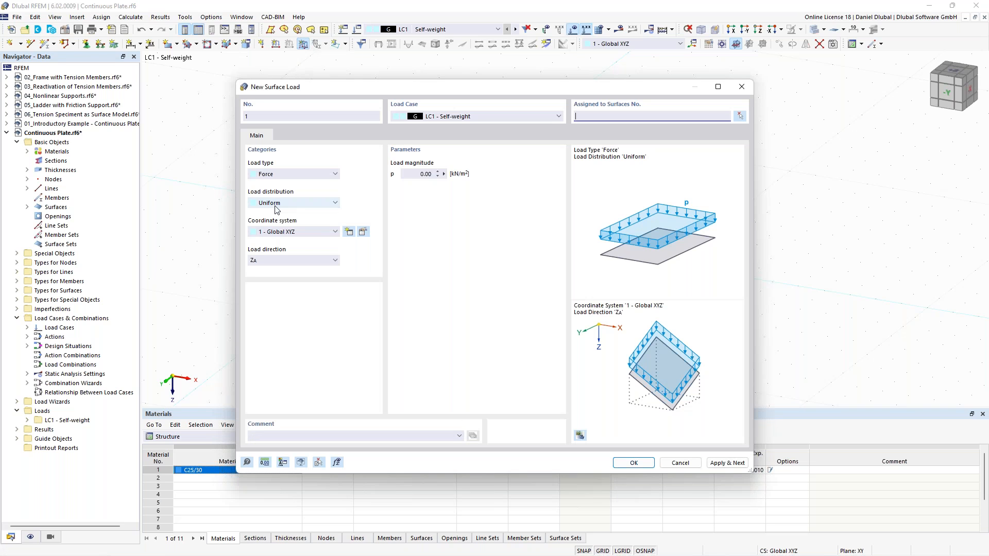
pyautogui.click(427, 174)
pyautogui.write('10')
pyautogui.click(739, 116)
pyautogui.click(513, 239)
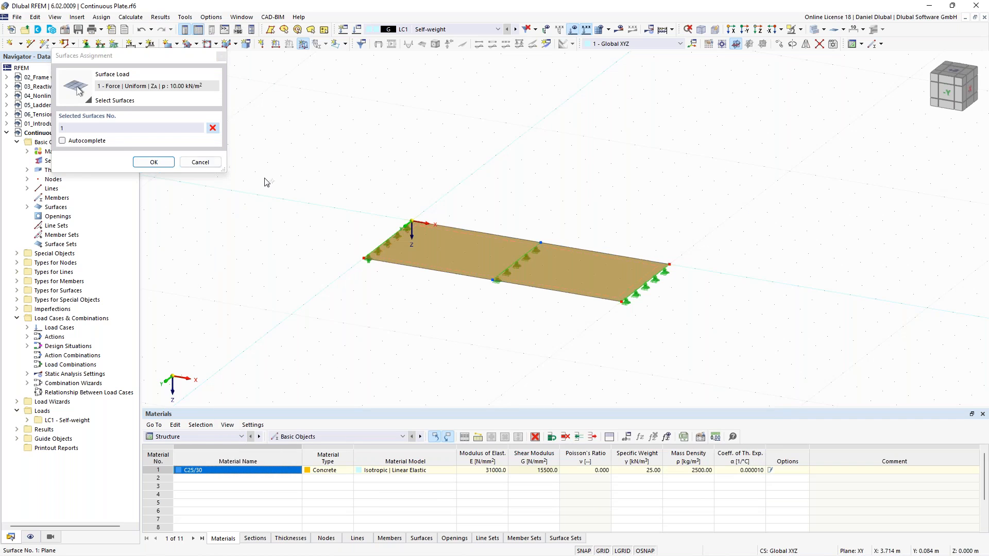
pyautogui.click(161, 162)
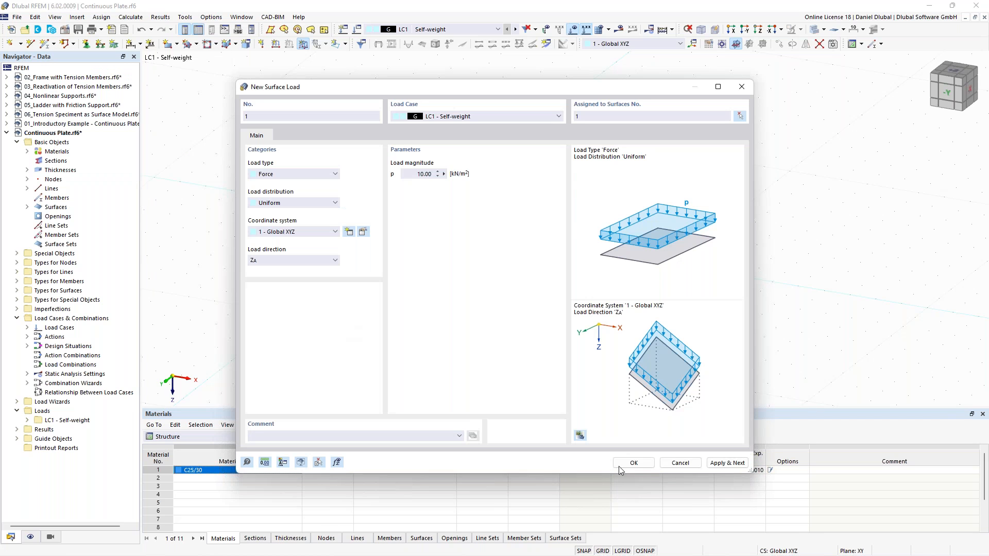
pyautogui.click(648, 466)
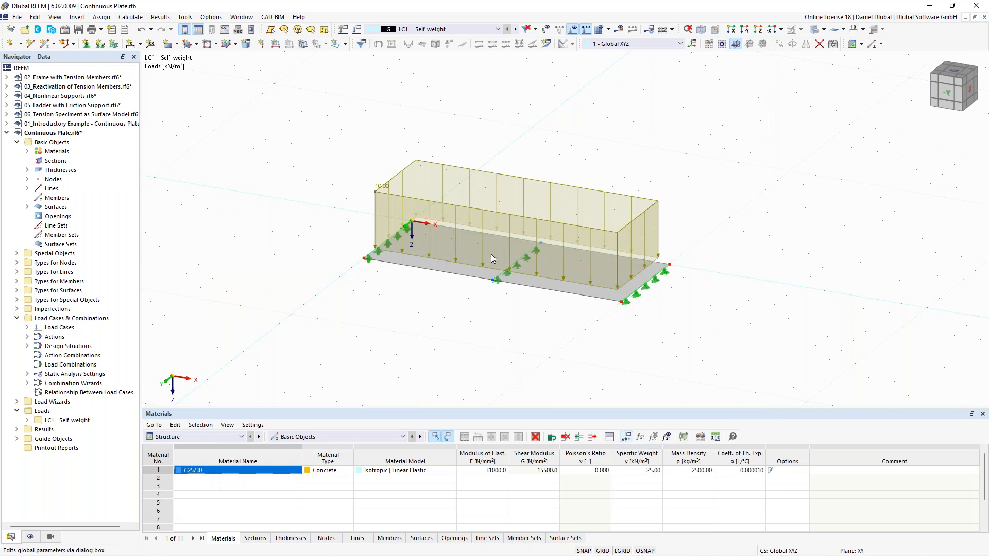
# - Reduce the graphical display size of the surface load on the plate
pyautogui.rightClick(414, 202)
pyautogui.moveTo(520, 276); pyautogui.dragTo(484, 272)
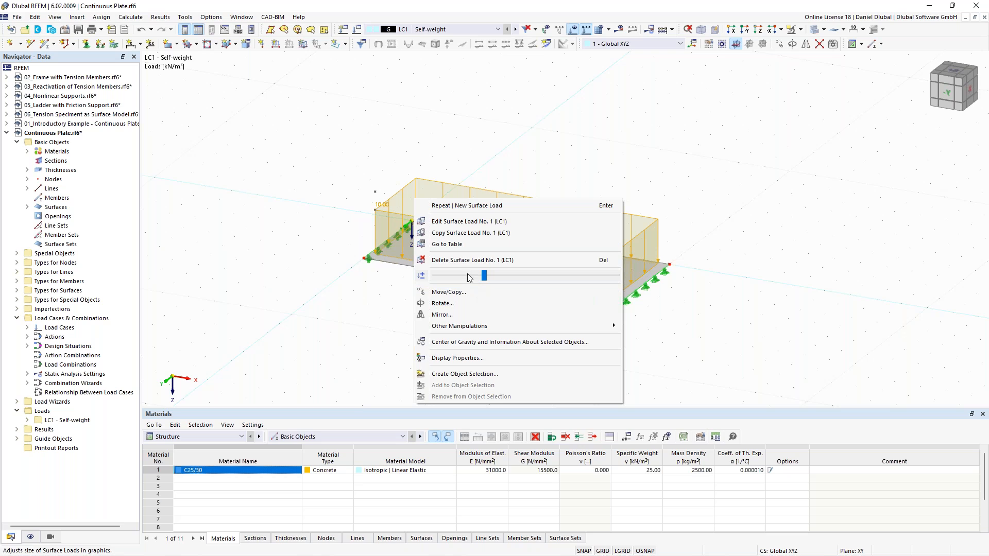
pyautogui.click(321, 228)
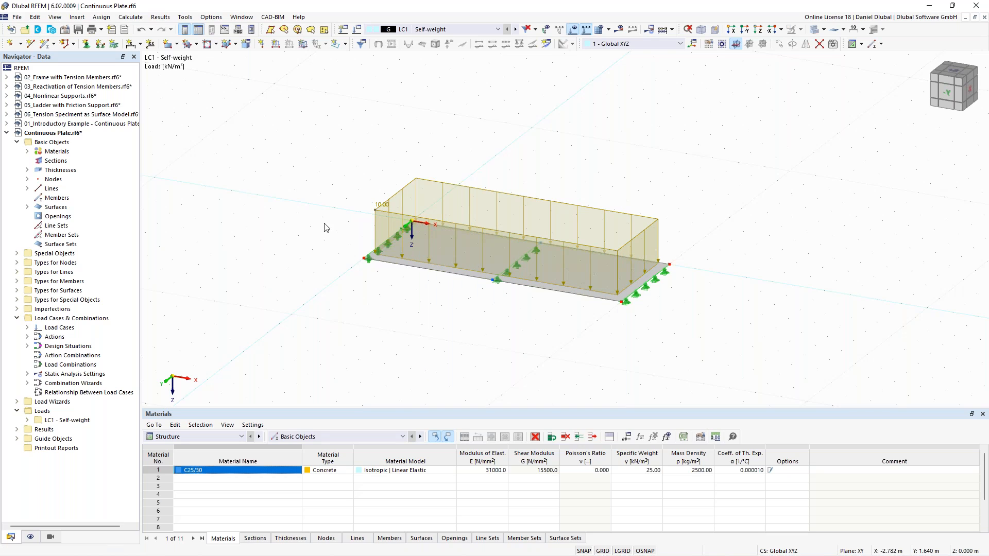
pyautogui.scroll(-1, 336, 201)
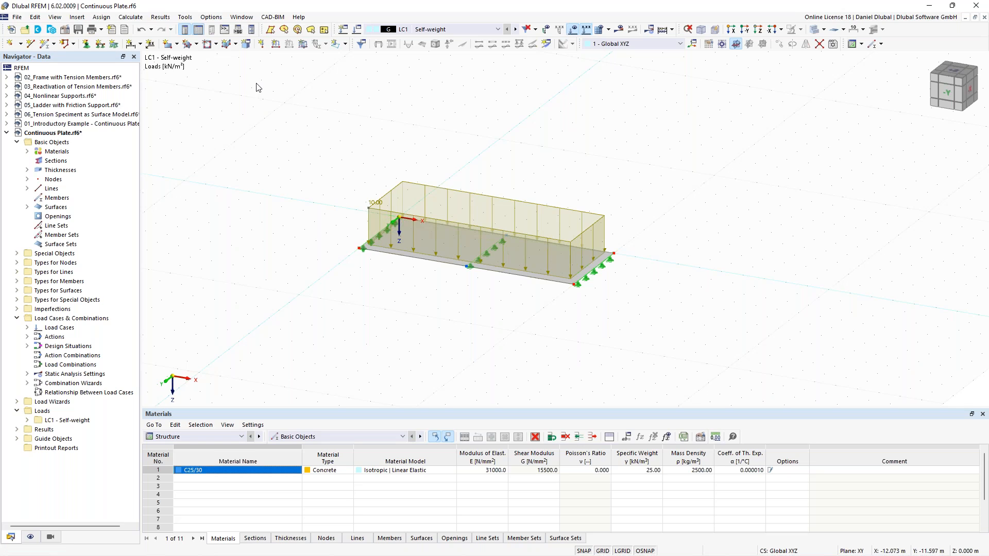
# - Examine the target length of finite elements in the global mesh settings
pyautogui.click(138, 20)
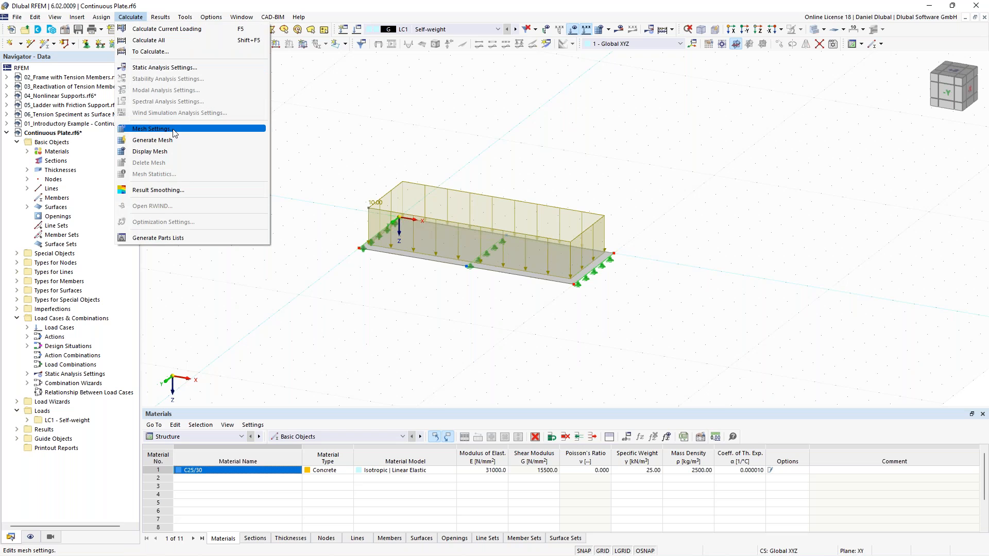
pyautogui.click(150, 129)
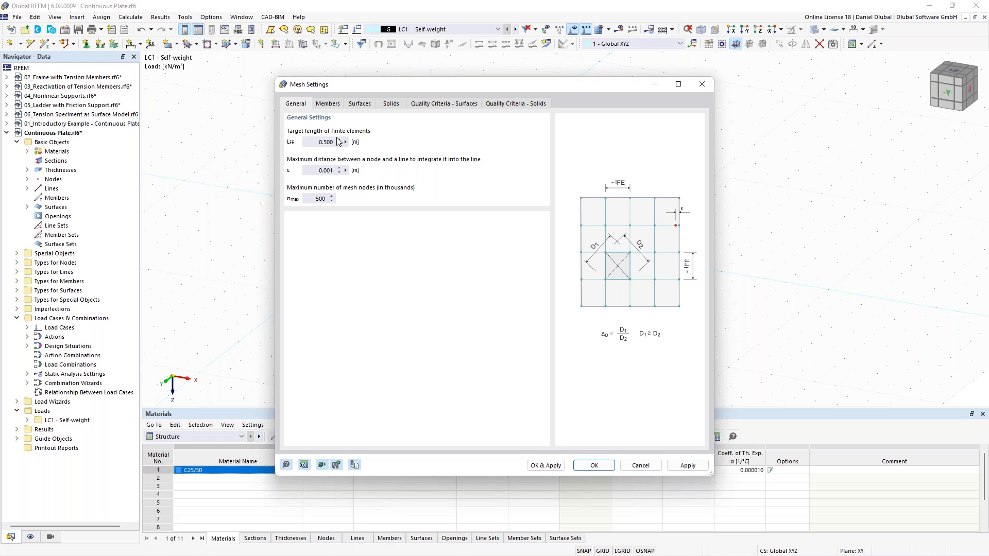
pyautogui.click(317, 143)
pyautogui.click(315, 142)
pyautogui.click(700, 90)
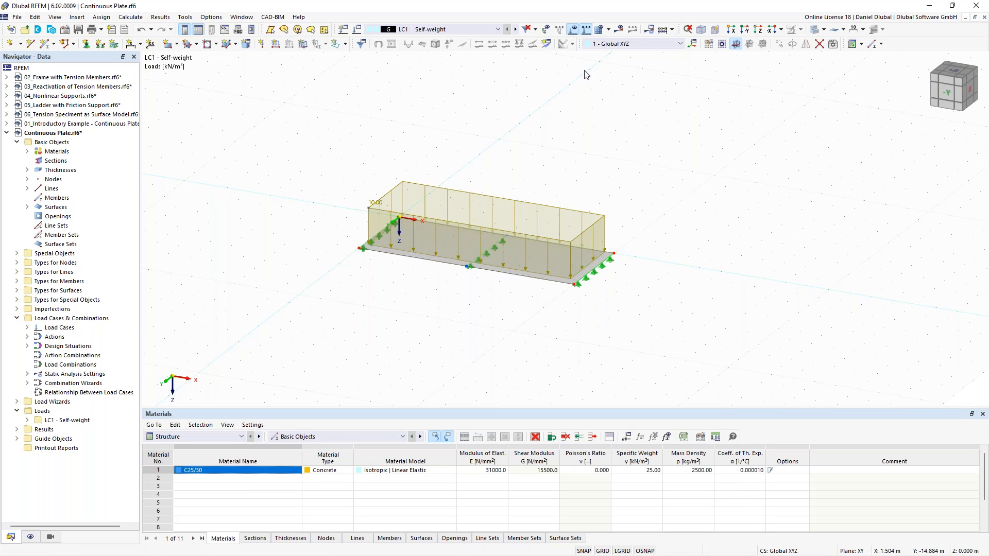
# - Hide the loads and create four surface mesh refinements by copying the first new one three times
pyautogui.click(574, 29)
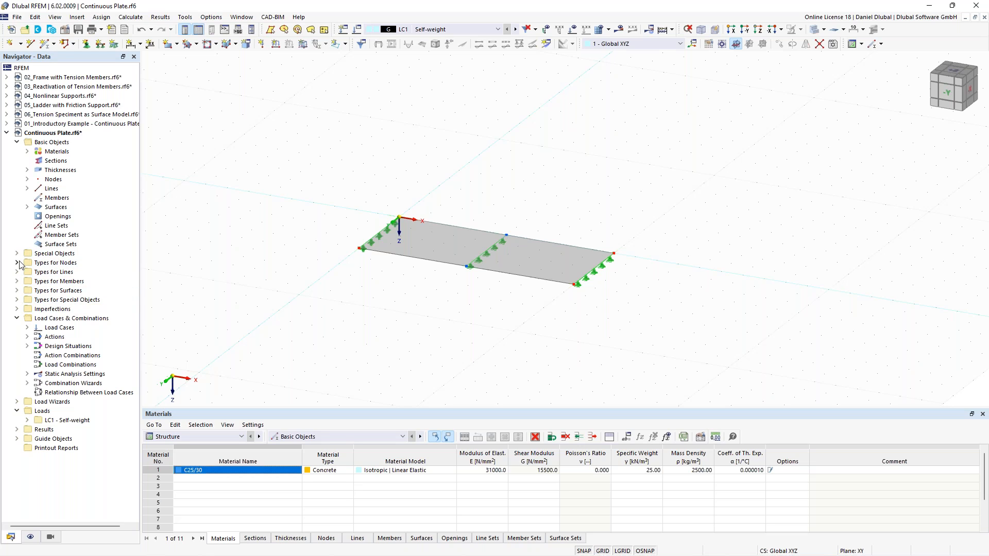
pyautogui.click(17, 282)
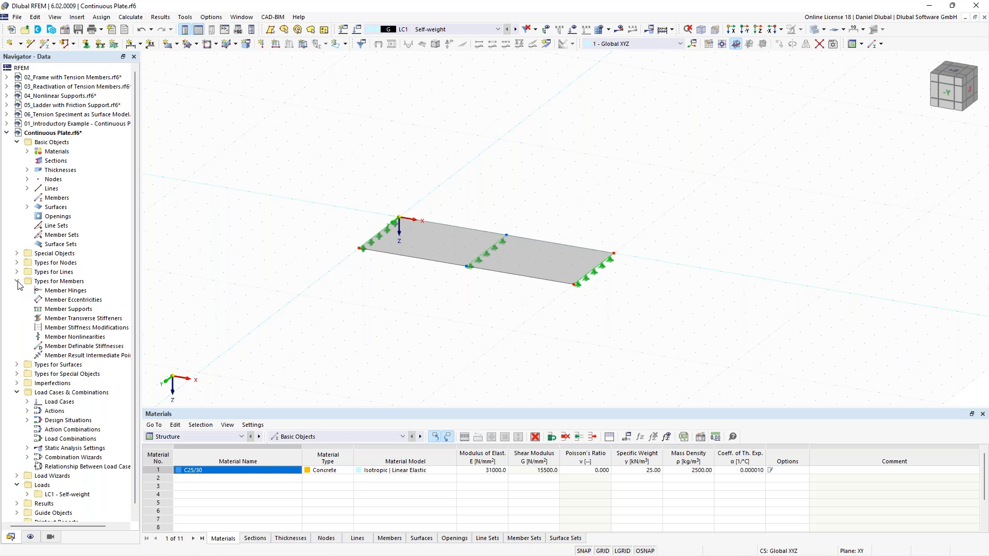
pyautogui.click(17, 283)
pyautogui.click(17, 292)
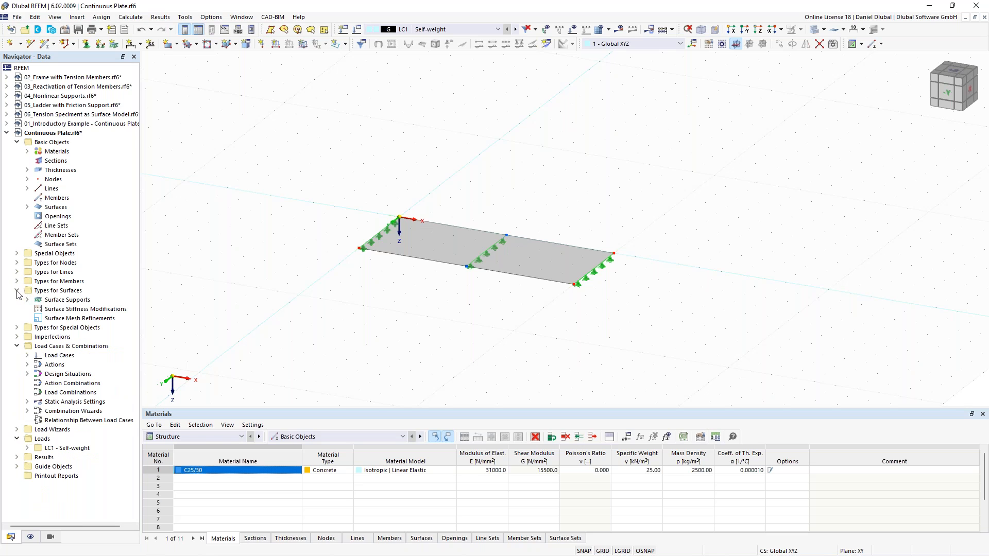
pyautogui.rightClick(59, 322)
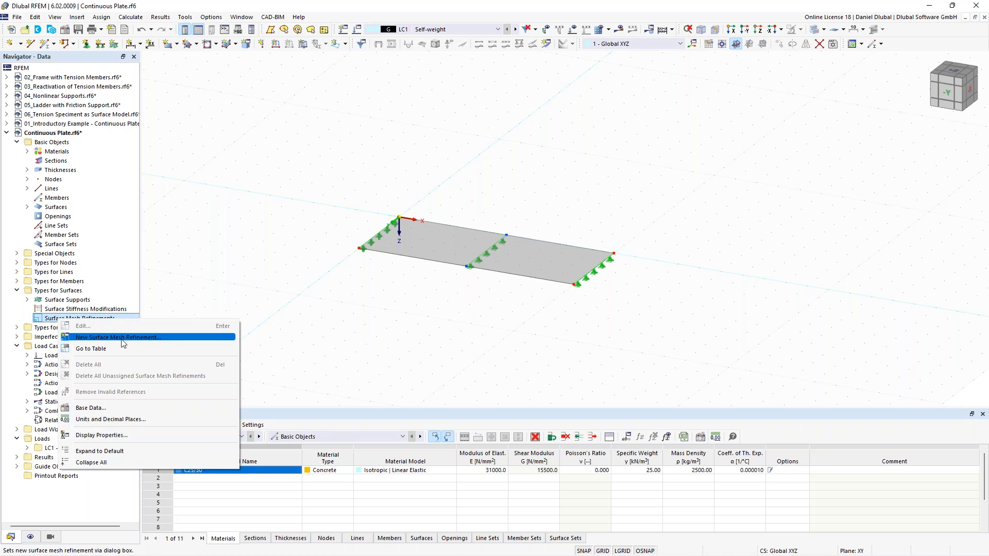
pyautogui.click(124, 338)
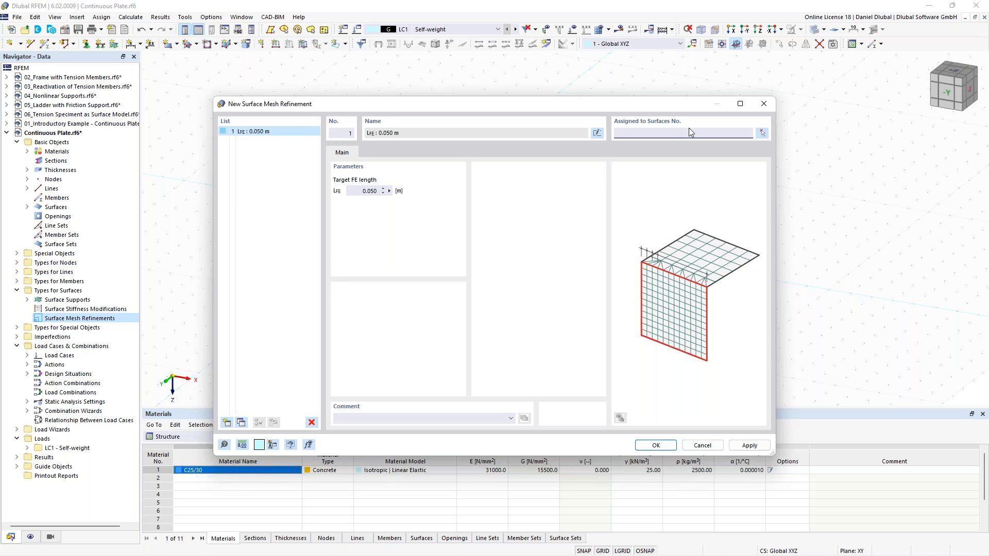
pyautogui.moveTo(586, 104); pyautogui.dragTo(565, 108)
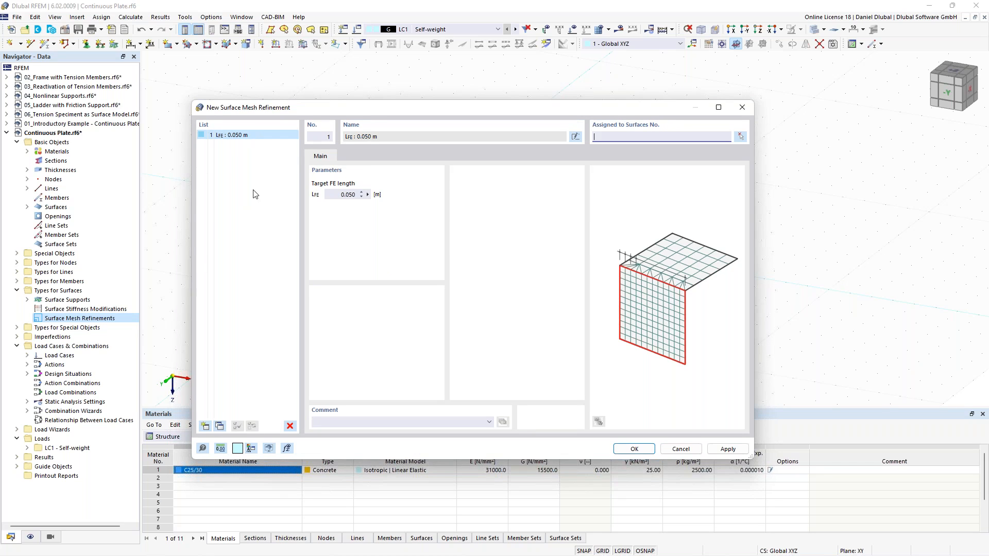
pyautogui.doubleClick(220, 426)
pyautogui.click(220, 427)
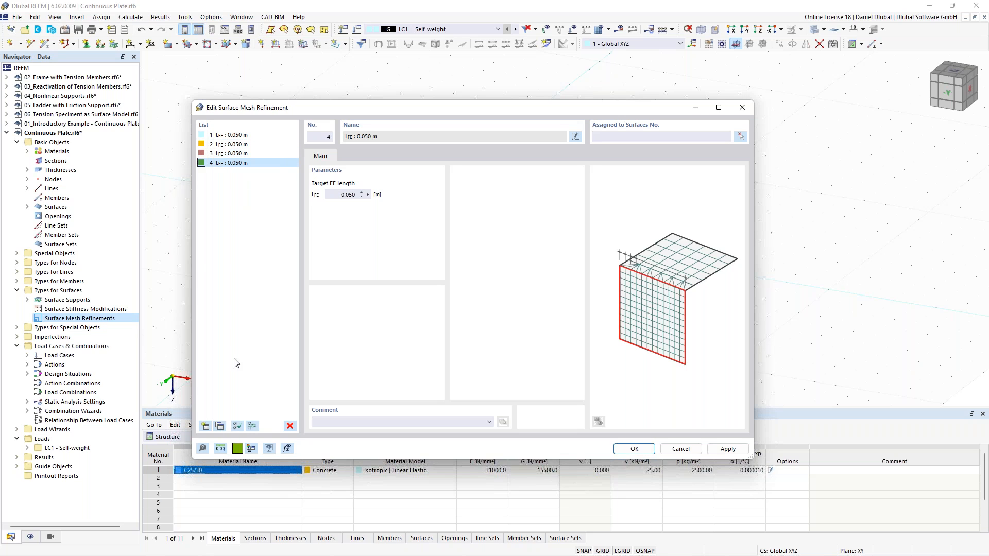
# - Set the target FE length to 2 m for surface mesh refinement 1 and 1.6 m for refinement 2
pyautogui.click(245, 137)
pyautogui.click(347, 195)
pyautogui.write('2')
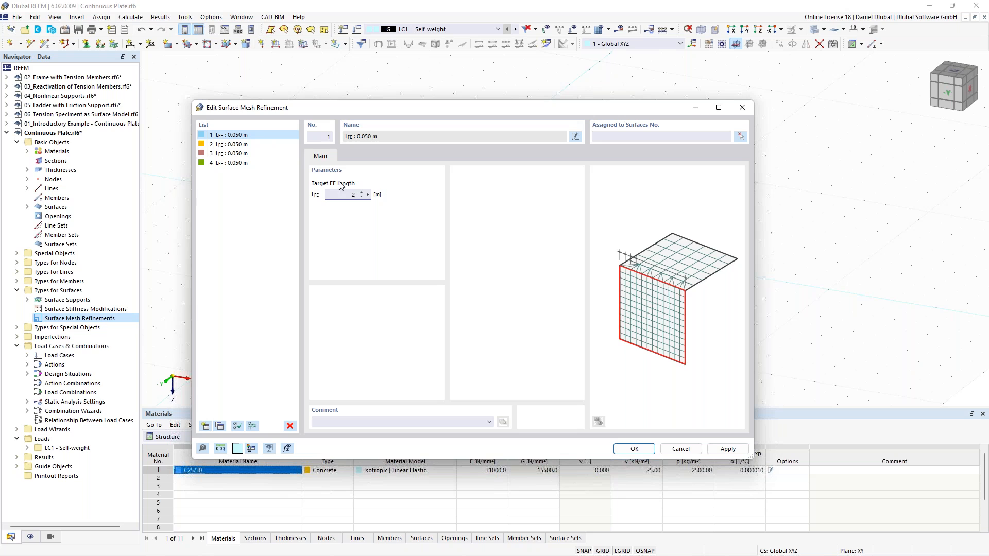
pyautogui.click(242, 144)
pyautogui.click(347, 194)
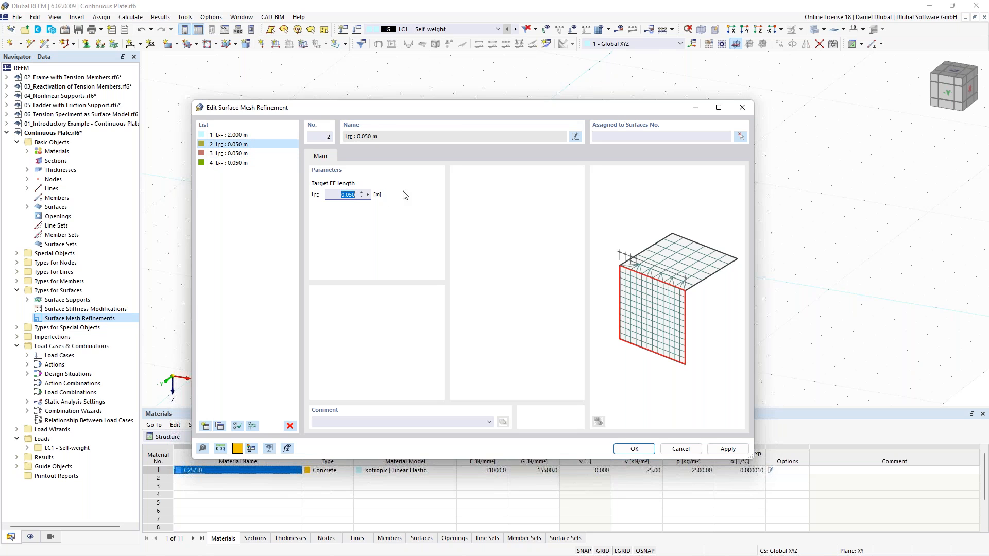
pyautogui.write('1,6')
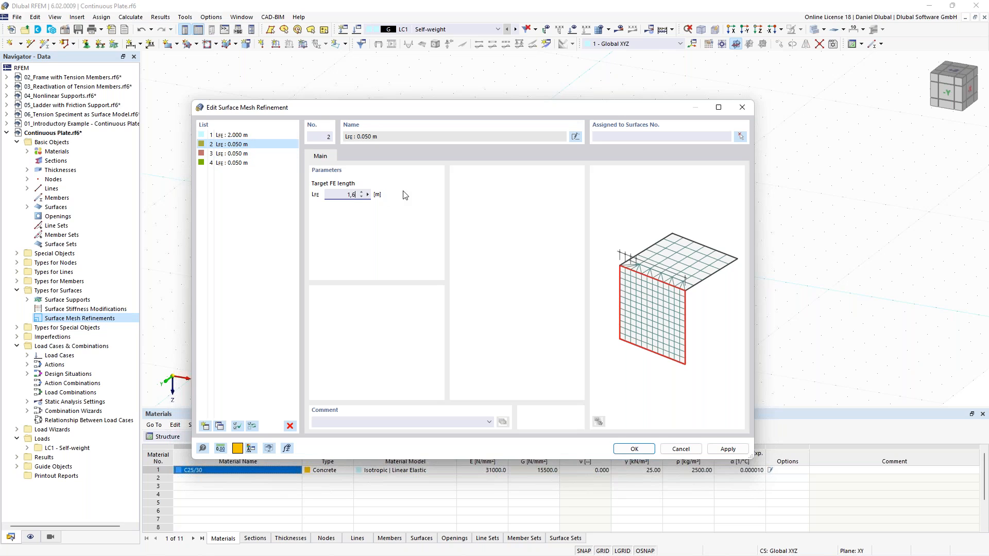
# - Set the target FE length to 0.5 m for refinement 3 and 0.1 m for refinement 4, and list the saved refinements
pyautogui.click(229, 154)
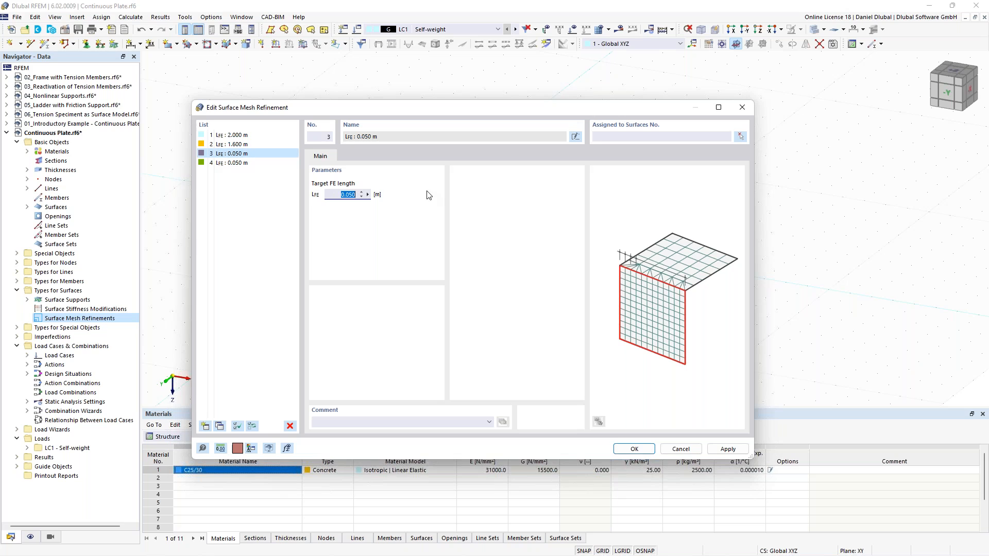
pyautogui.write('0,5')
pyautogui.click(255, 162)
pyautogui.click(335, 194)
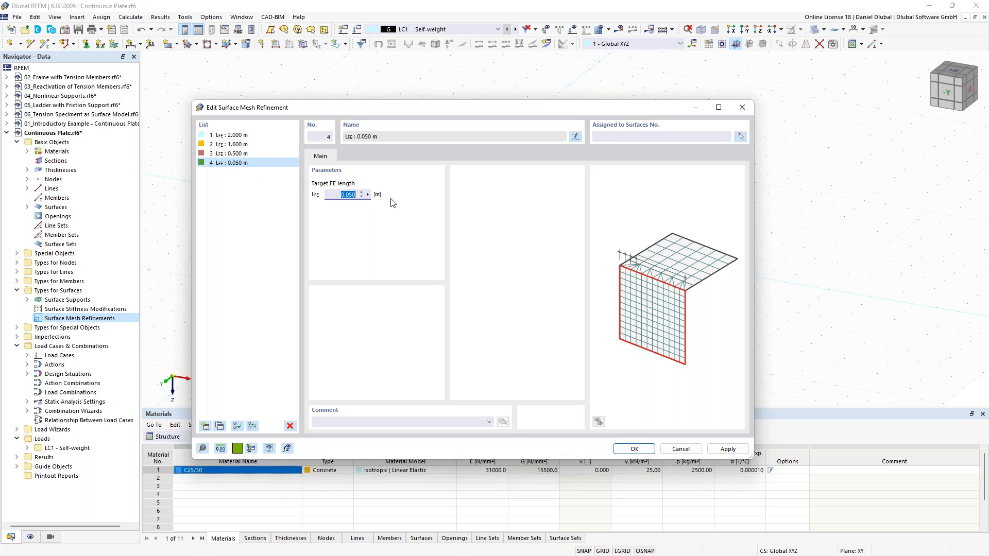
pyautogui.write('0,1')
pyautogui.click(635, 449)
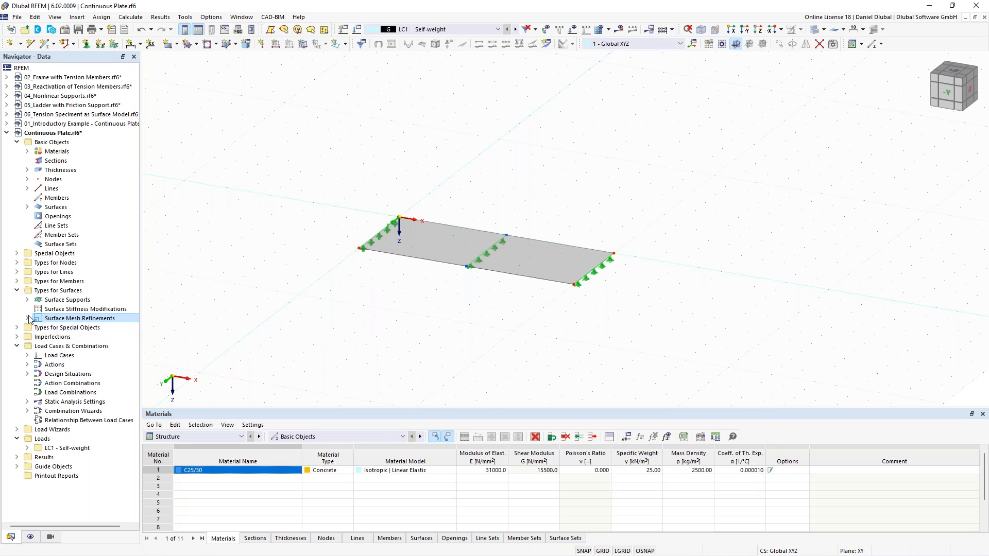
pyautogui.click(28, 318)
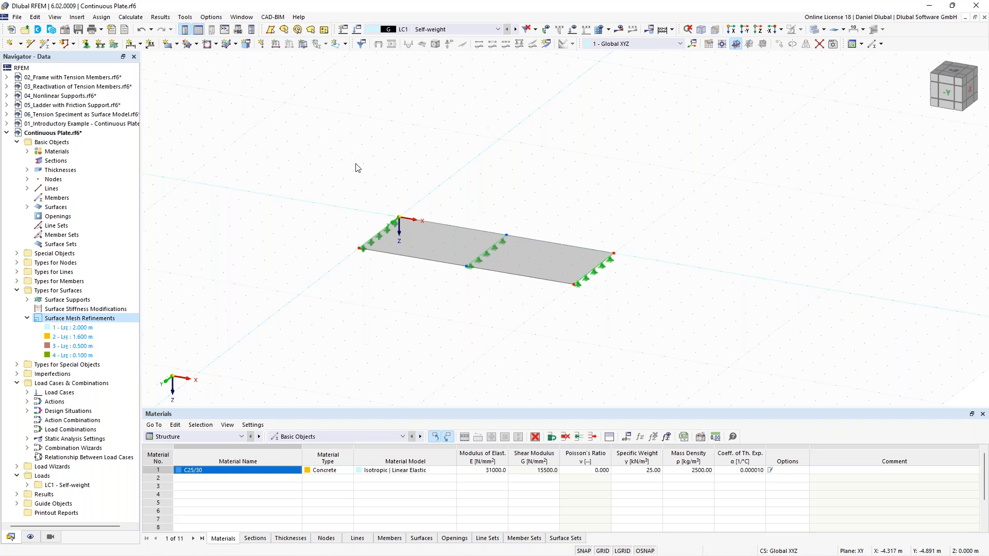
# - Display the LC1 loads on the plate again
pyautogui.keyDown('ctrl'); pyautogui.moveTo(408, 154); pyautogui.dragTo(361, 207, button='middle'); pyautogui.keyUp('ctrl')
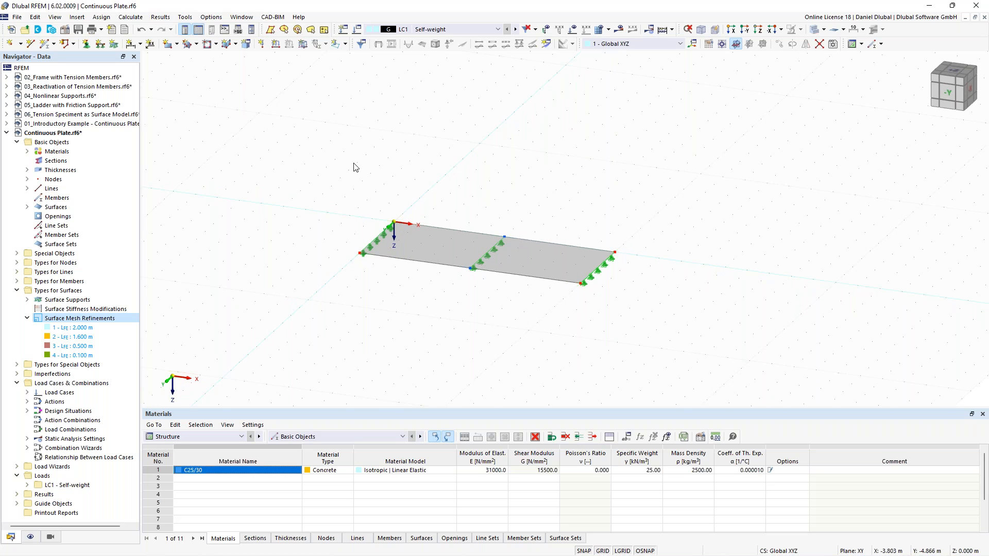
pyautogui.moveTo(476, 149); pyautogui.dragTo(428, 149, button='middle')
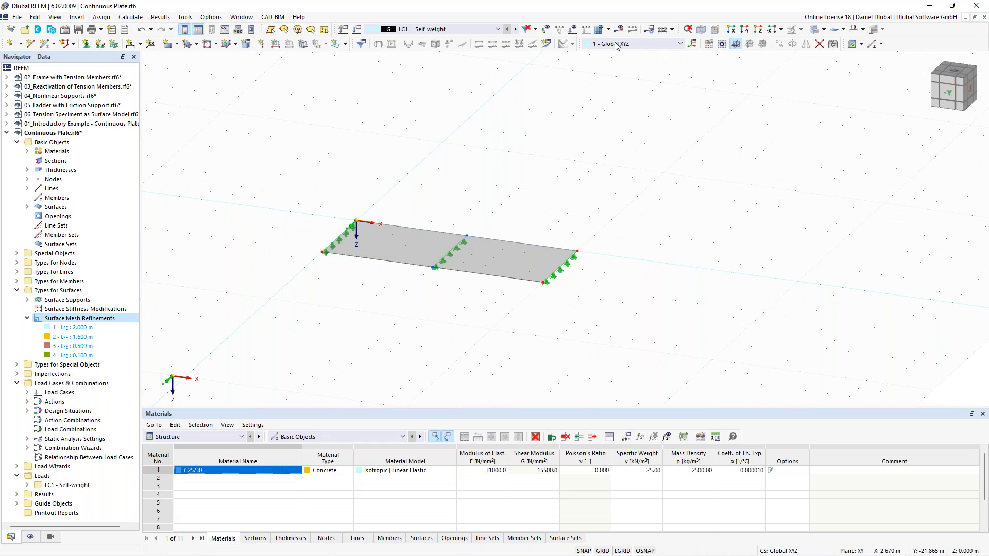
pyautogui.click(573, 29)
pyautogui.scroll(-3, 339, 134)
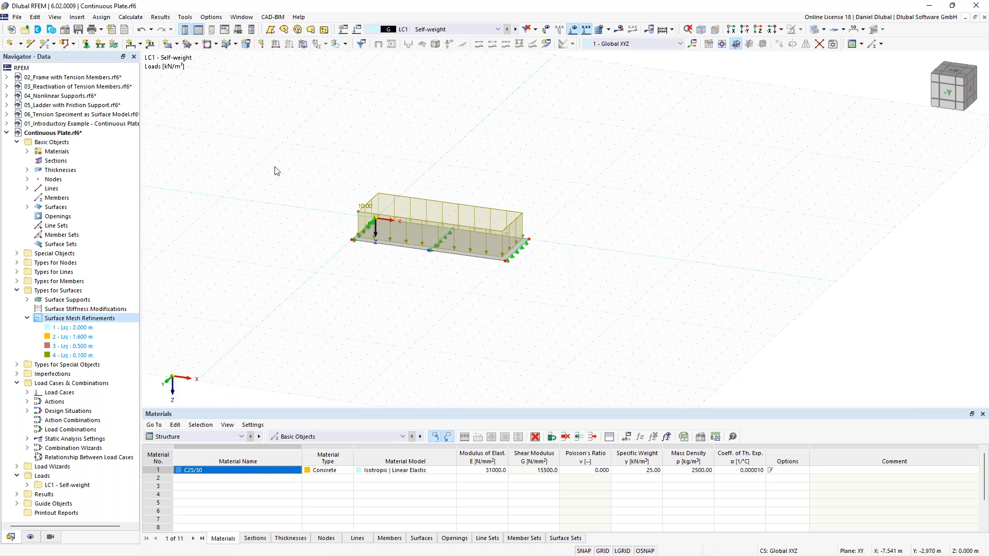
pyautogui.moveTo(263, 119); pyautogui.dragTo(251, 119, button='middle')
# - Start a Move/Copy of the whole plate with its supports and load, creating copies in 3 steps
pyautogui.moveTo(224, 107); pyautogui.dragTo(612, 335)
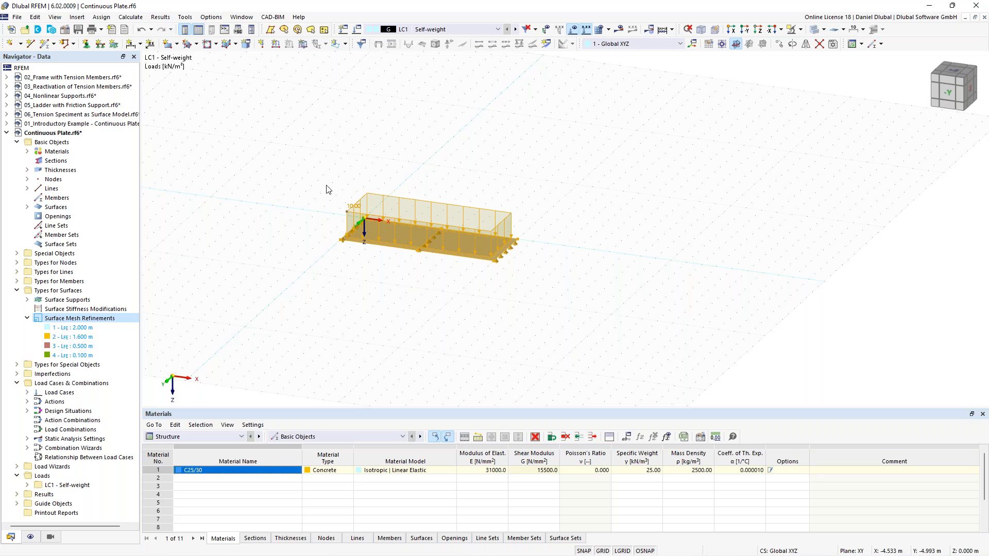
pyautogui.rightClick(404, 238)
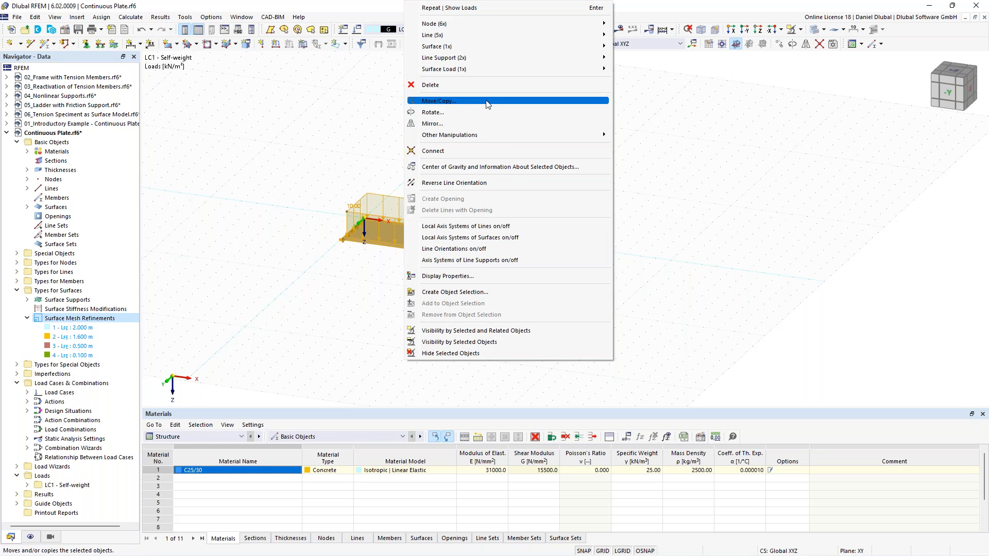
pyautogui.click(439, 101)
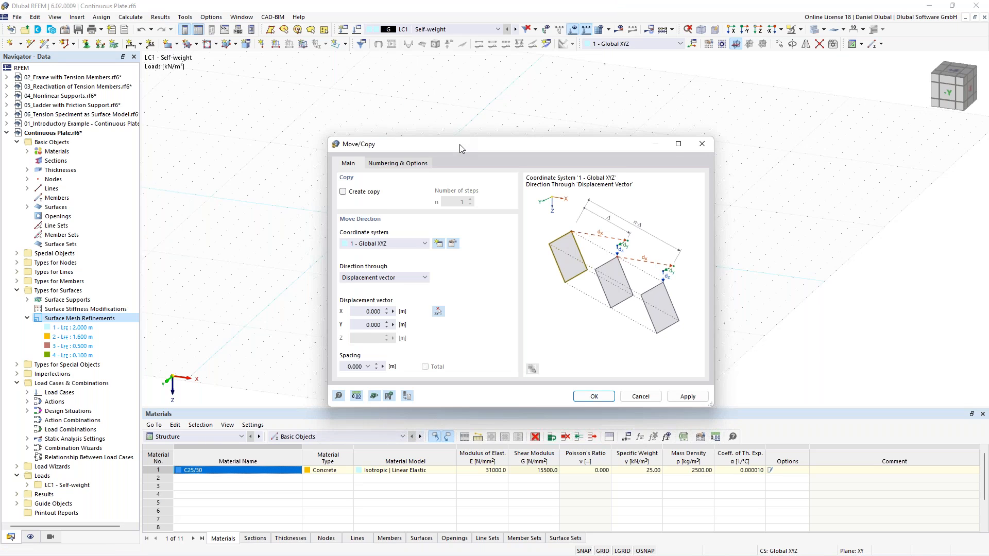
pyautogui.moveTo(460, 144); pyautogui.dragTo(464, 117)
pyautogui.click(348, 164)
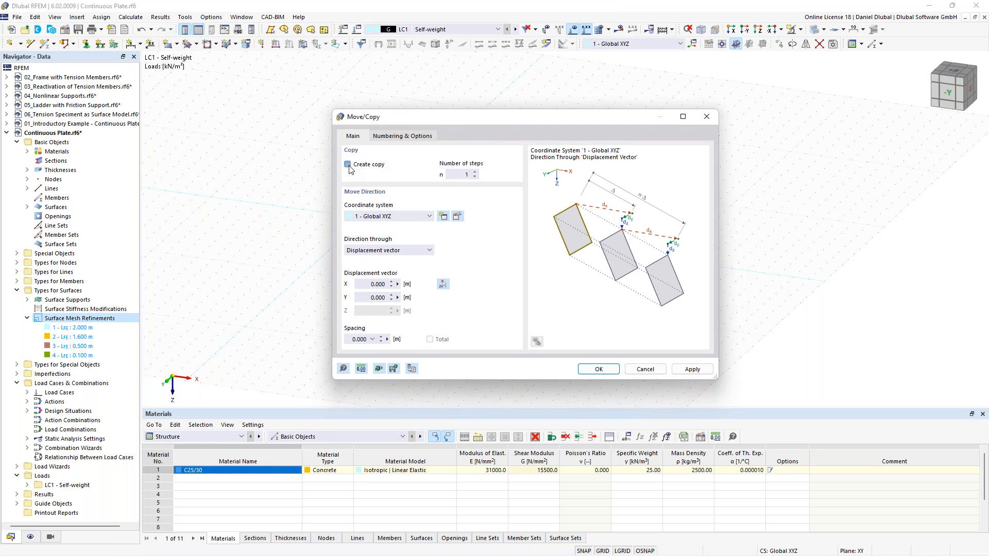
pyautogui.click(475, 172)
pyautogui.moveTo(440, 124); pyautogui.dragTo(269, 154)
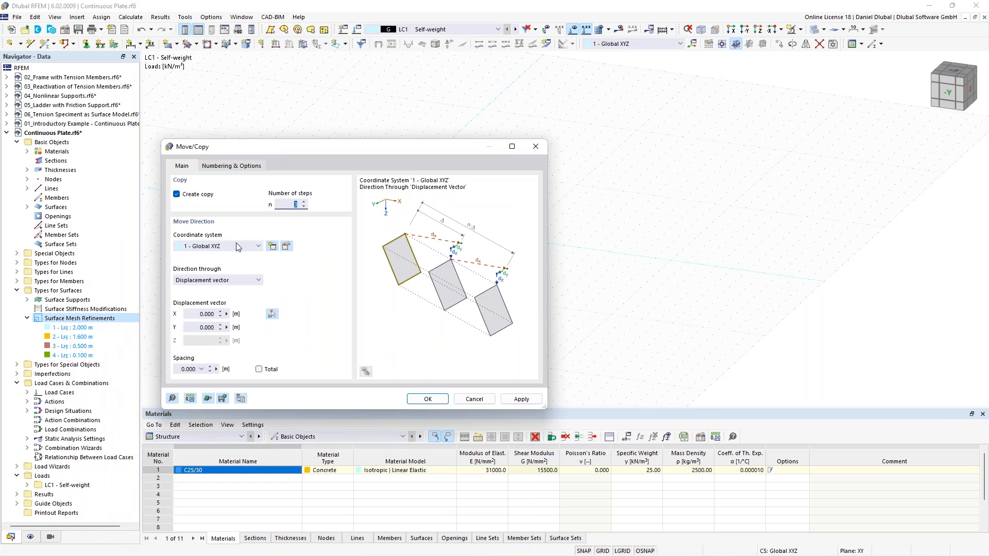
# - Define the displacement vector along the plate's 10 m edge, set X to 11 m, and create the copies
pyautogui.click(272, 314)
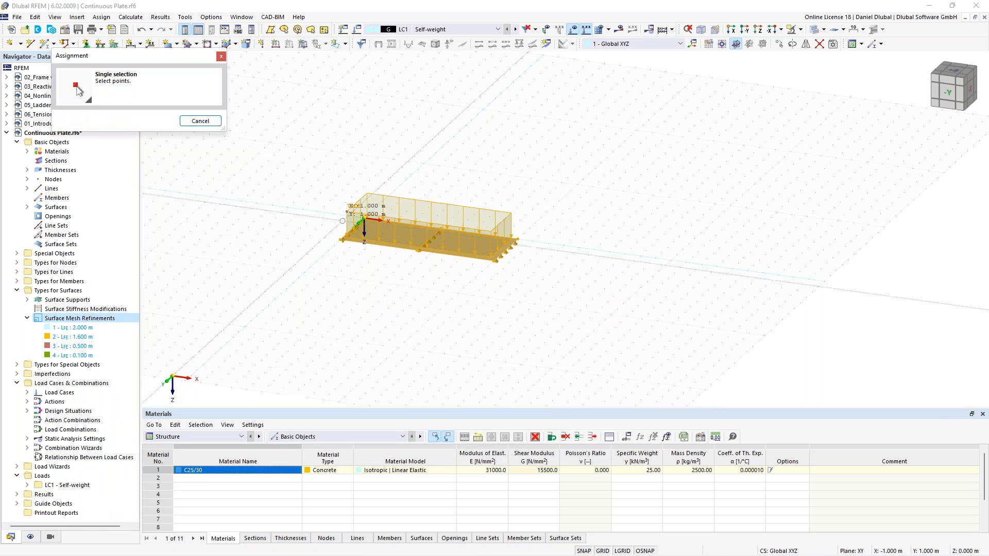
pyautogui.keyDown('ctrl'); pyautogui.moveTo(365, 219); pyautogui.dragTo(422, 257, button='middle'); pyautogui.keyUp('ctrl')
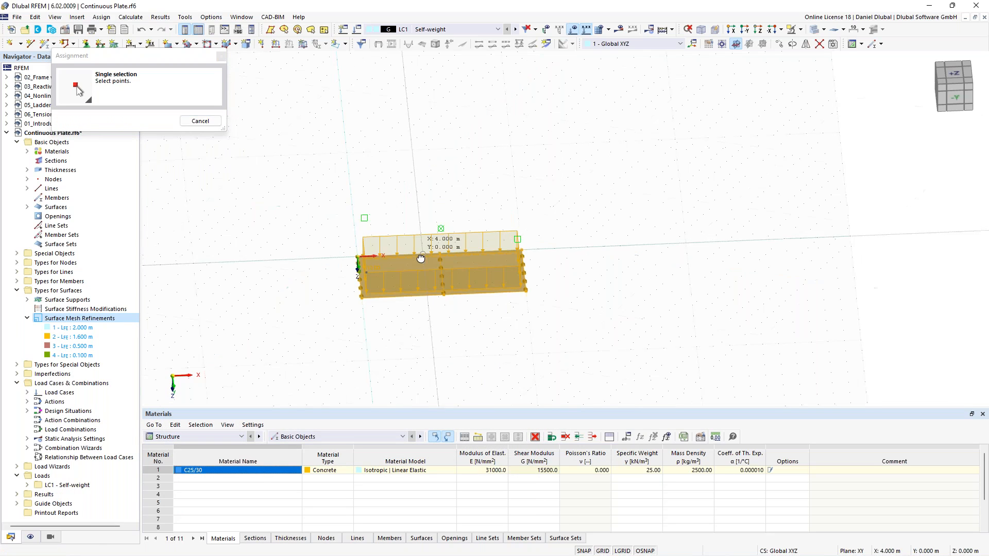
pyautogui.click(359, 259)
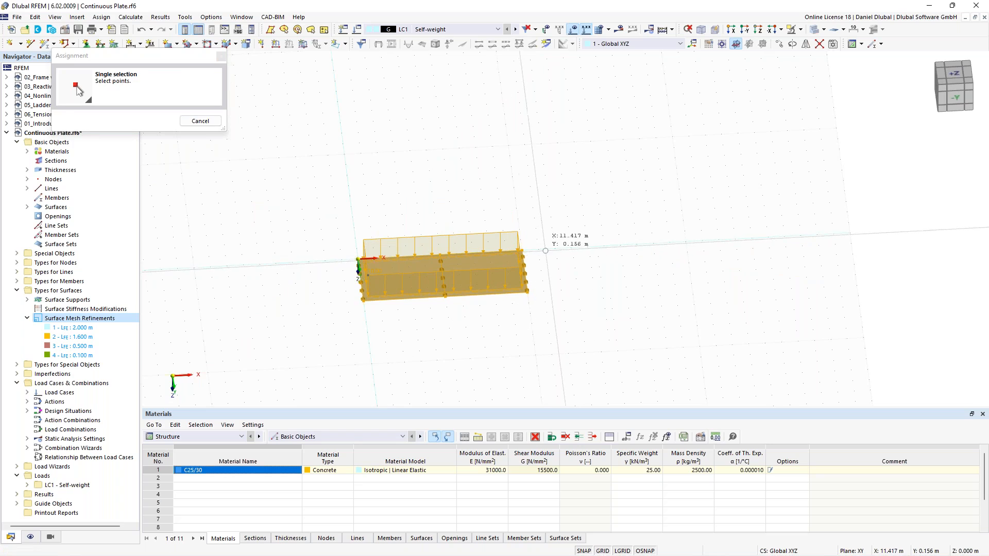
pyautogui.click(522, 251)
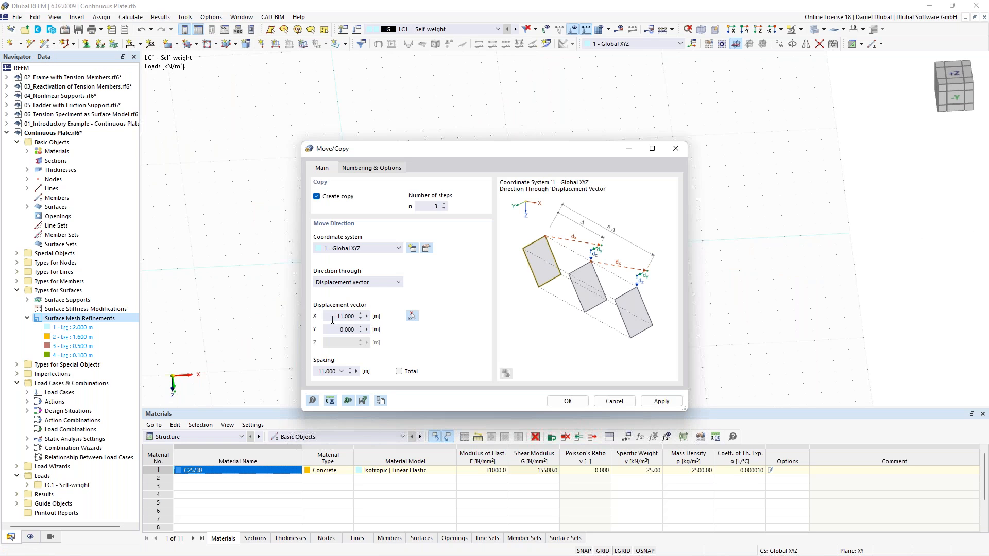
pyautogui.moveTo(335, 316); pyautogui.dragTo(355, 316)
pyautogui.click(333, 317)
pyautogui.click(568, 401)
# - Move all four plates together in the negative X direction so the origin lies between the second and third plates
pyautogui.keyDown('ctrl'); pyautogui.moveTo(626, 179); pyautogui.dragTo(525, 185, button='middle'); pyautogui.keyUp('ctrl')
pyautogui.moveTo(428, 209); pyautogui.dragTo(805, 337)
pyautogui.moveTo(425, 164); pyautogui.dragTo(590, 221, button='middle')
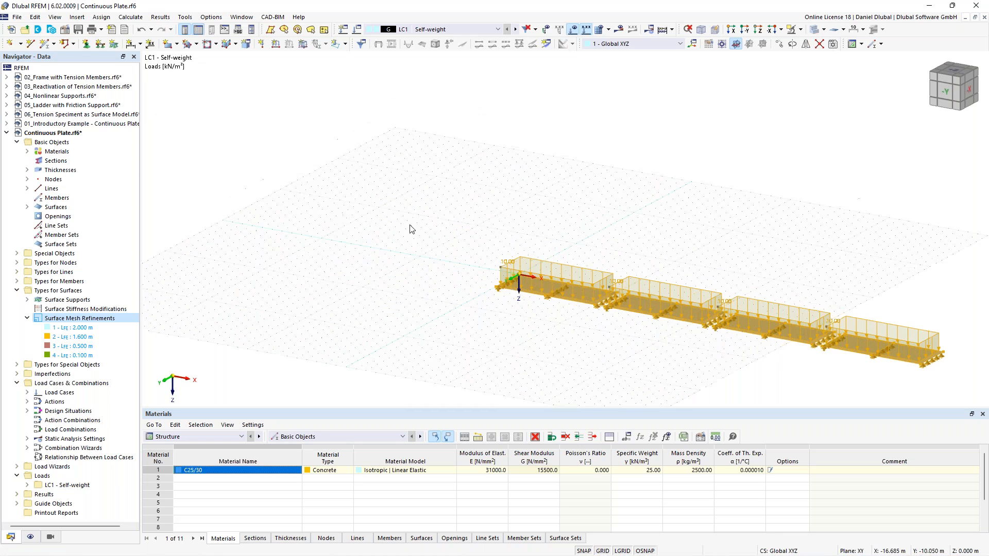
pyautogui.keyDown('ctrl'); pyautogui.moveTo(475, 220); pyautogui.dragTo(502, 261, button='middle'); pyautogui.keyUp('ctrl')
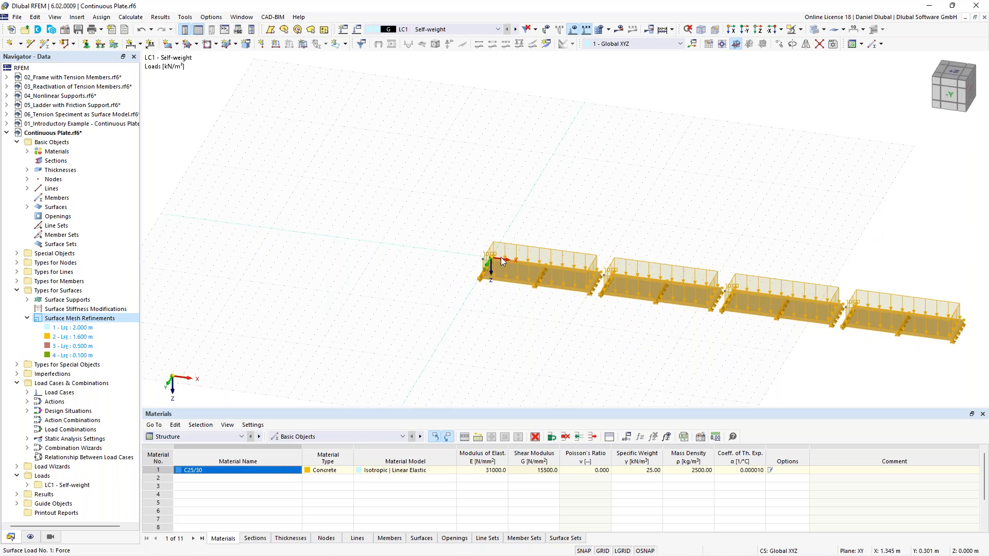
pyautogui.moveTo(490, 258); pyautogui.dragTo(271, 232)
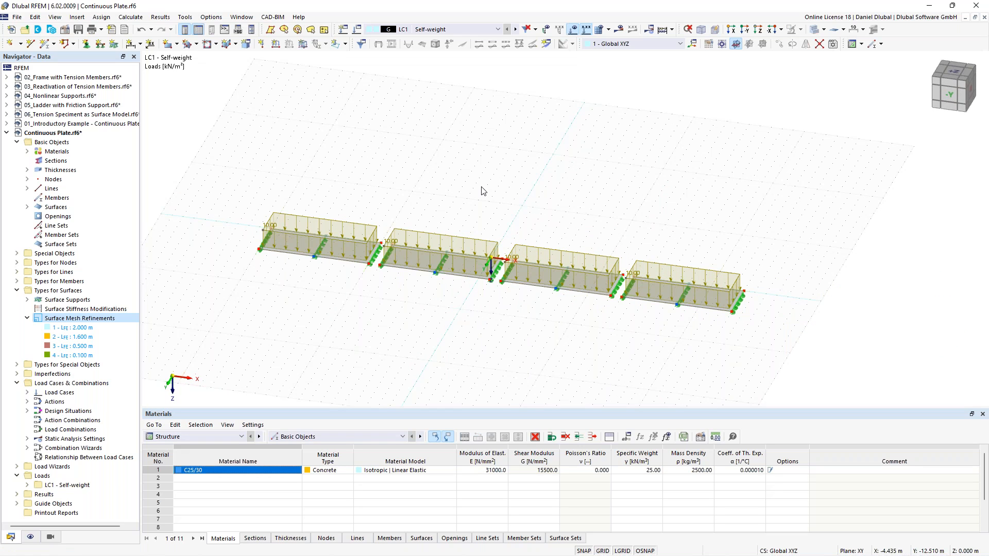
# - Start a new single beam member with a uniform section distribution and begin creating a new section for it
pyautogui.moveTo(424, 166); pyautogui.dragTo(477, 170, button='middle')
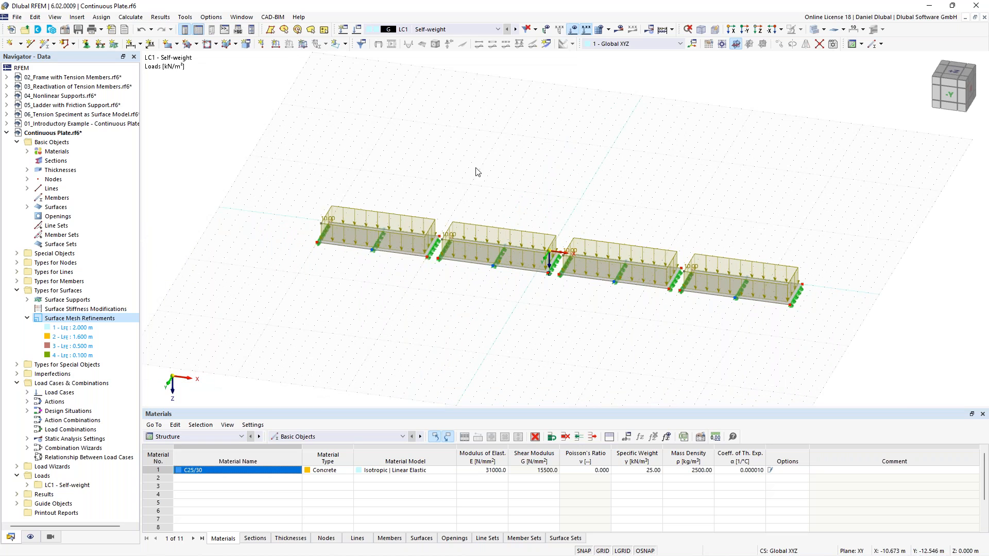
pyautogui.scroll(2, 491, 158)
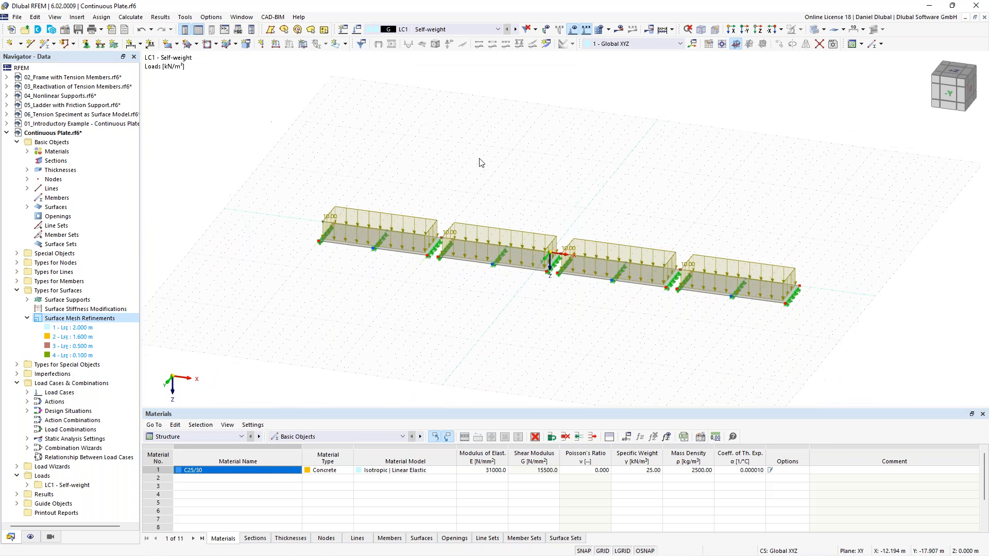
pyautogui.keyDown('ctrl'); pyautogui.moveTo(494, 189); pyautogui.dragTo(525, 201, button='middle'); pyautogui.keyUp('ctrl')
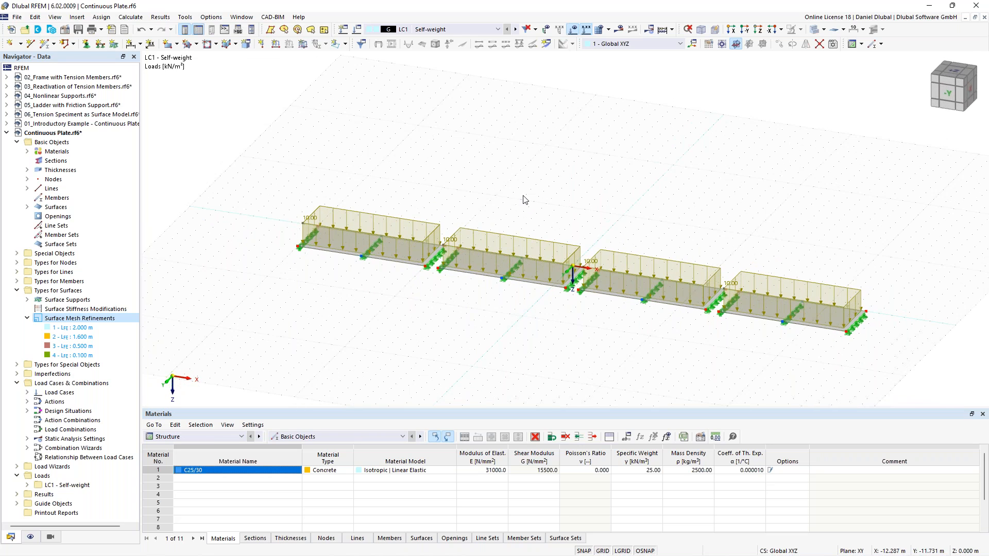
pyautogui.moveTo(555, 168); pyautogui.dragTo(369, 132, button='middle')
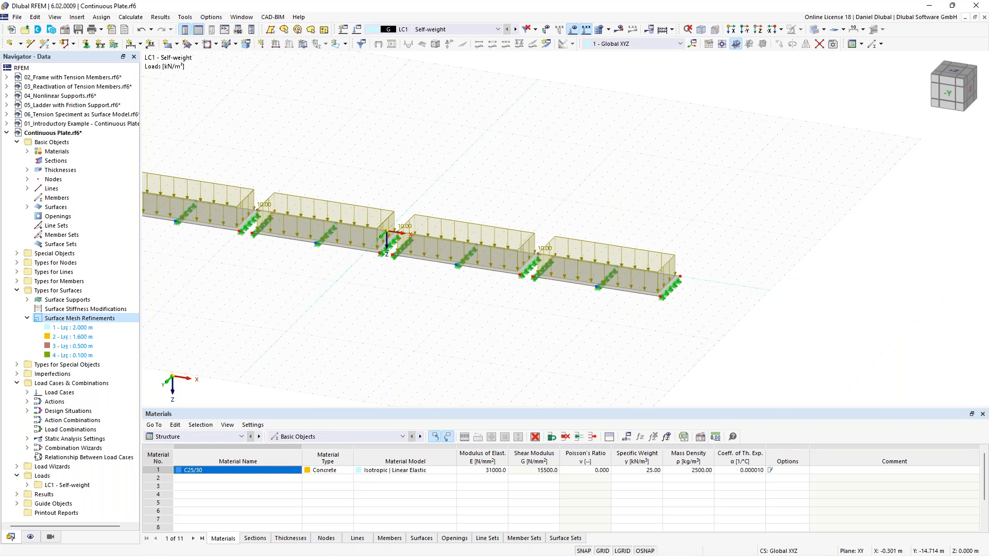
pyautogui.click(47, 47)
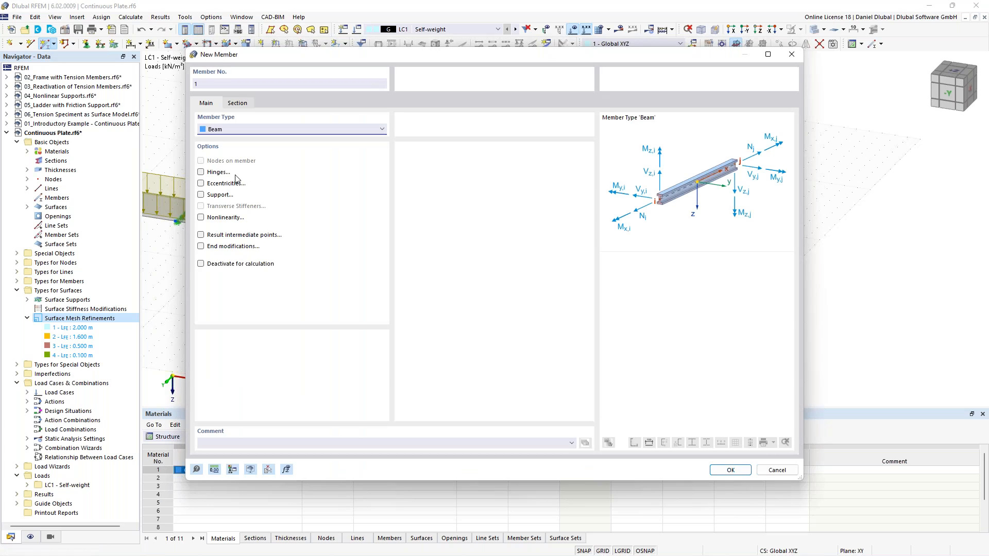
pyautogui.click(238, 104)
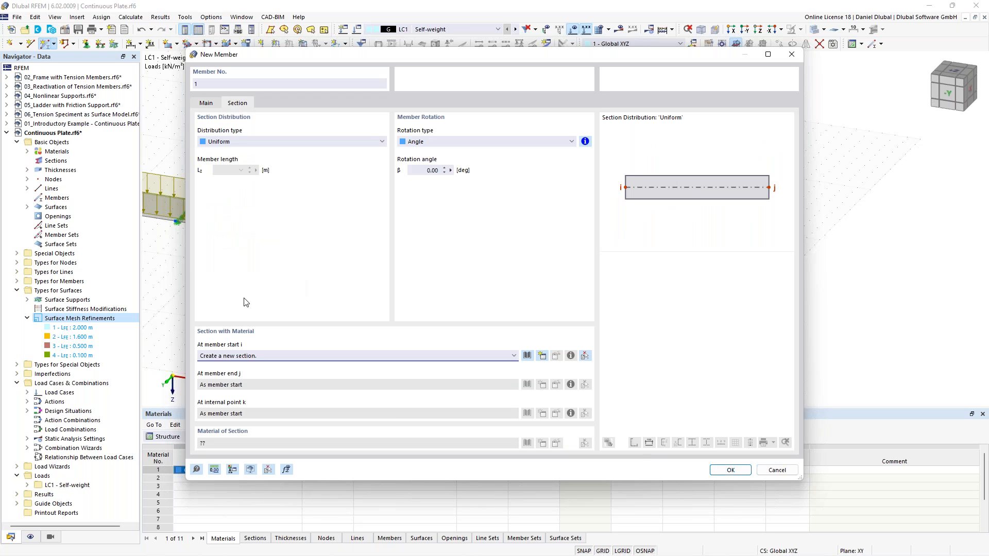
pyautogui.click(546, 360)
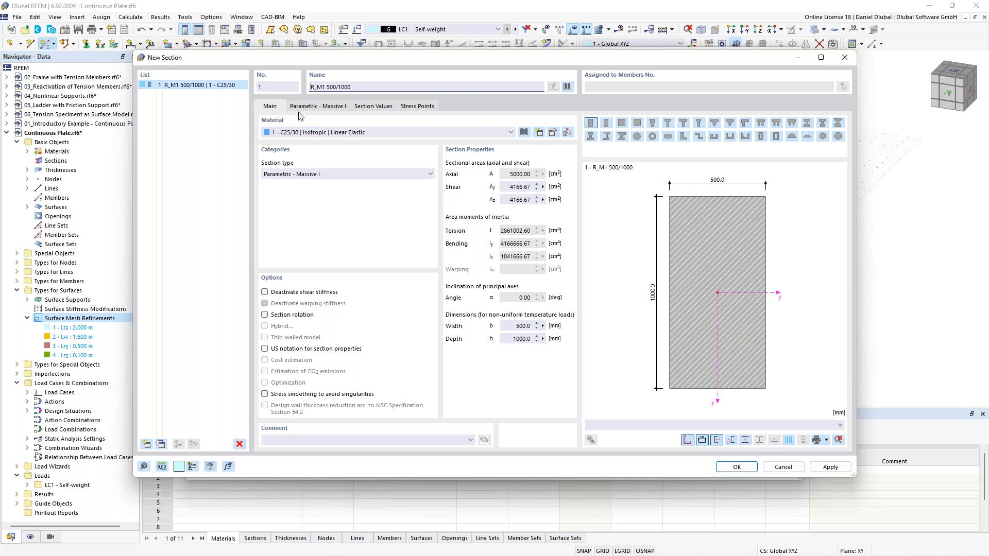
# - Define the massive rectangular section with width b 1000 mm and height h 300 mm, and accept it for the member
pyautogui.click(318, 107)
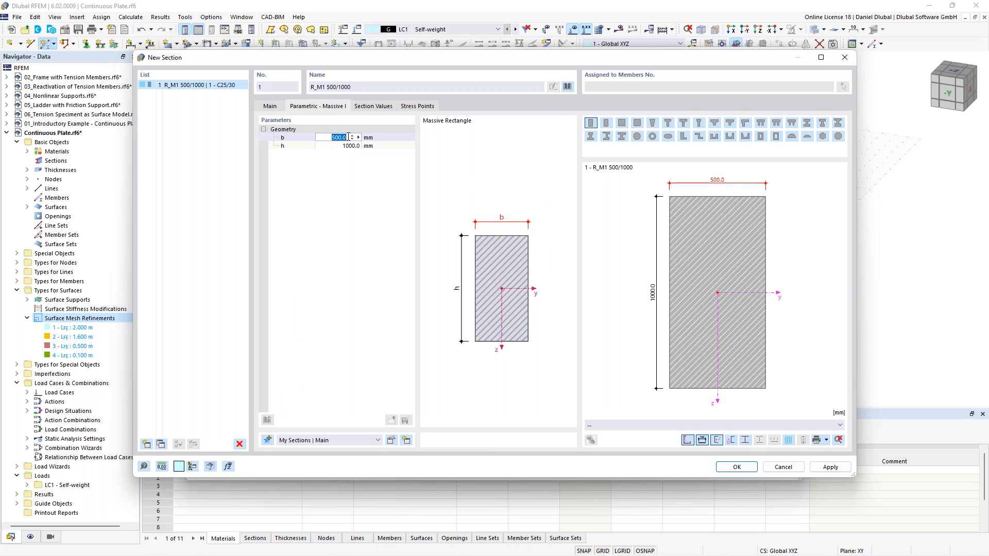
pyautogui.write('1000')
pyautogui.press('Tab')
pyautogui.write('30')
pyautogui.click(347, 137)
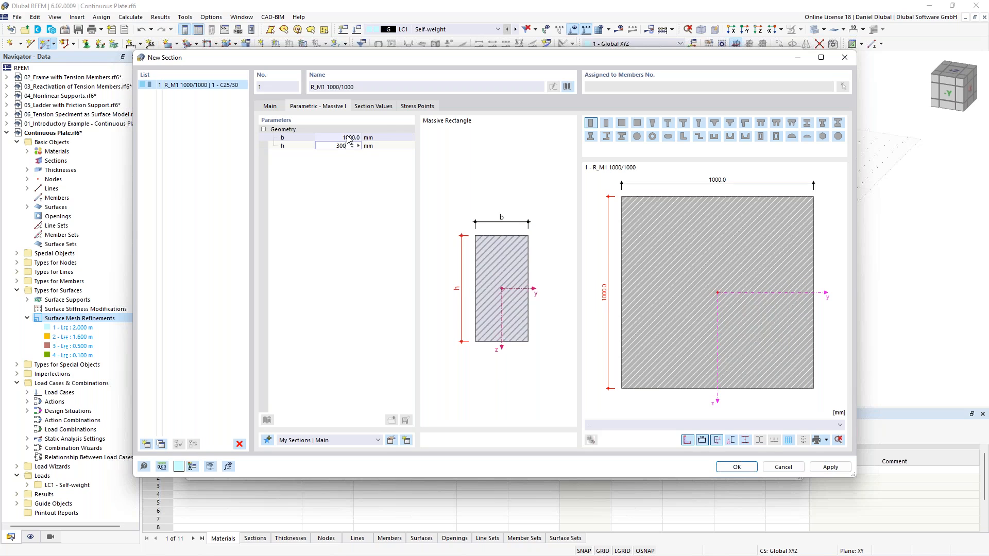
pyautogui.press('Tab')
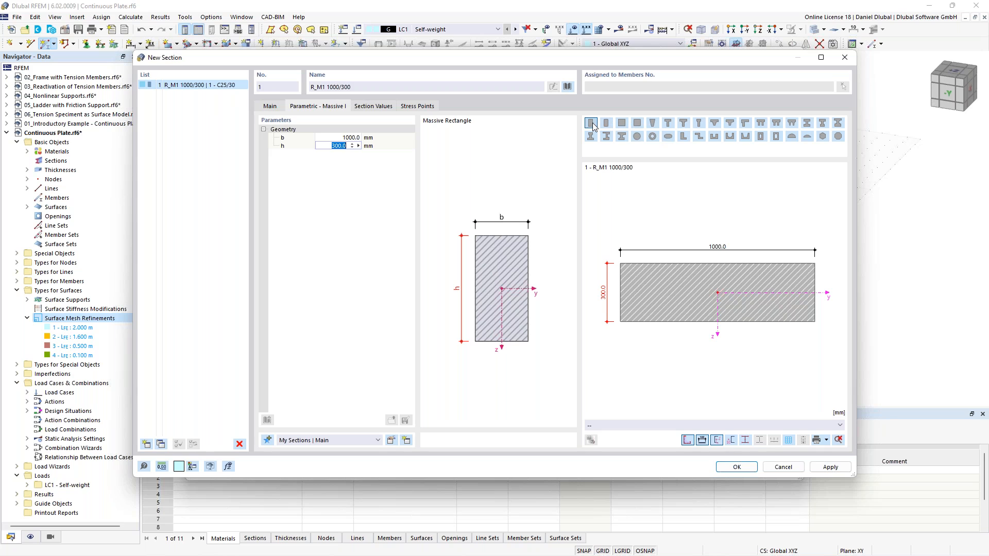
pyautogui.click(568, 89)
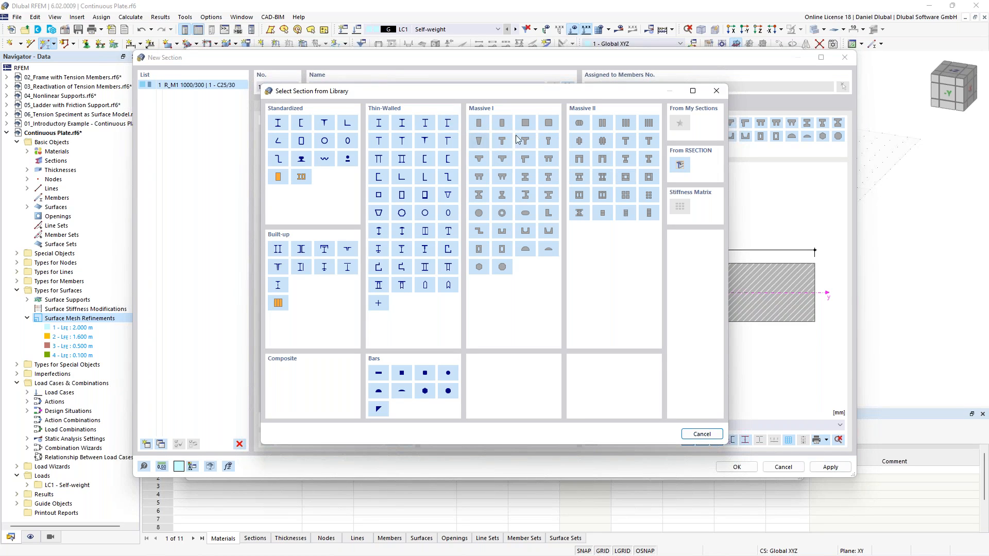
pyautogui.click(717, 92)
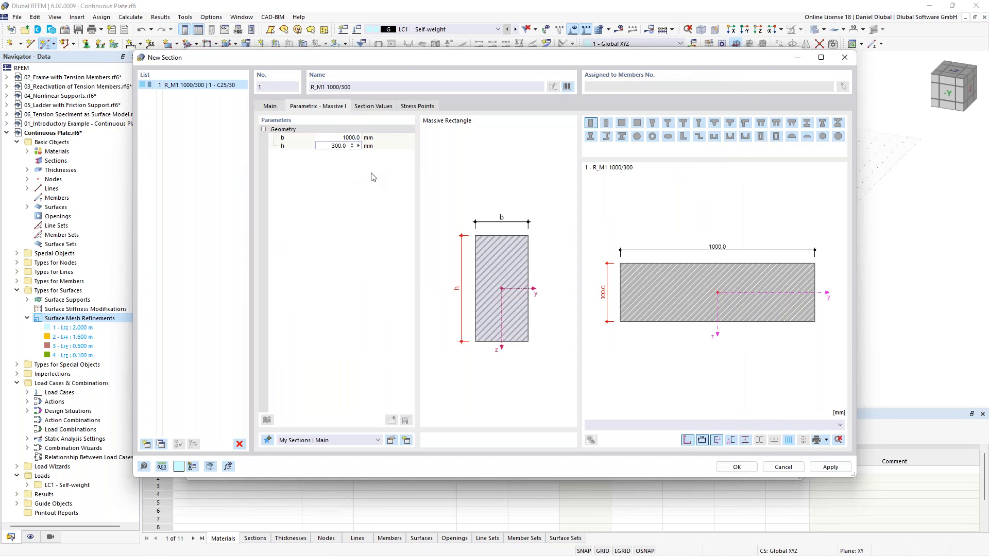
pyautogui.click(737, 467)
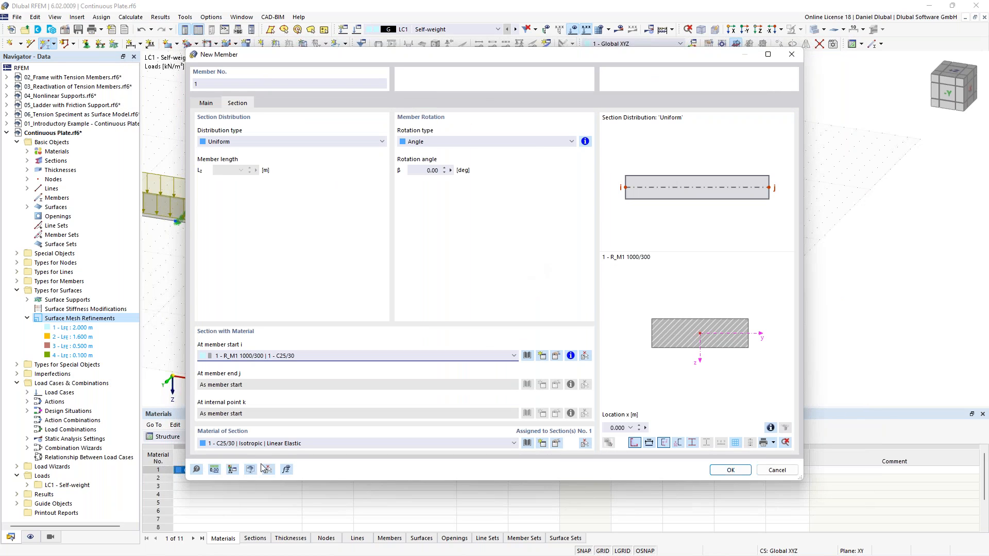
# - Keep C25/30 as the section material and accept the new member's settings
pyautogui.click(256, 444)
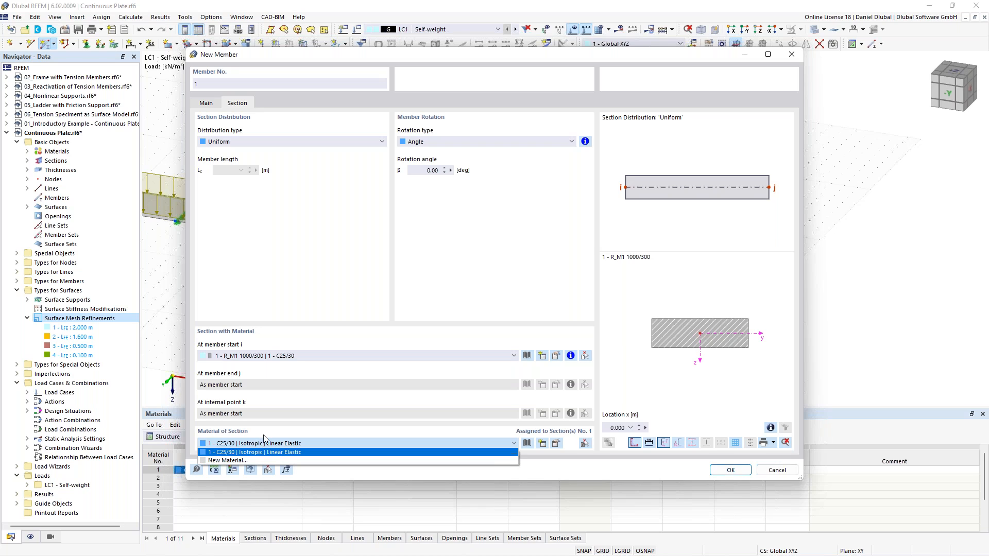
pyautogui.click(263, 435)
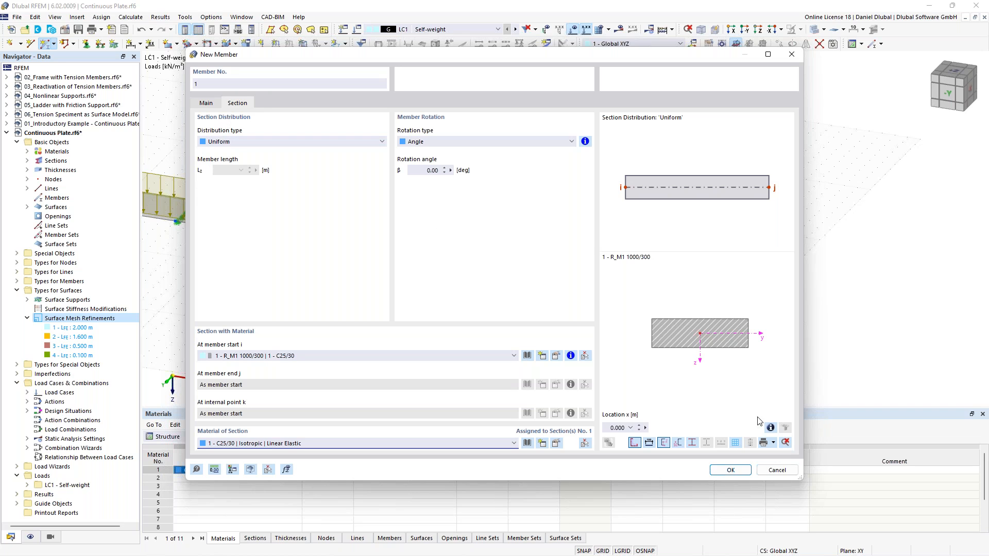
pyautogui.click(731, 470)
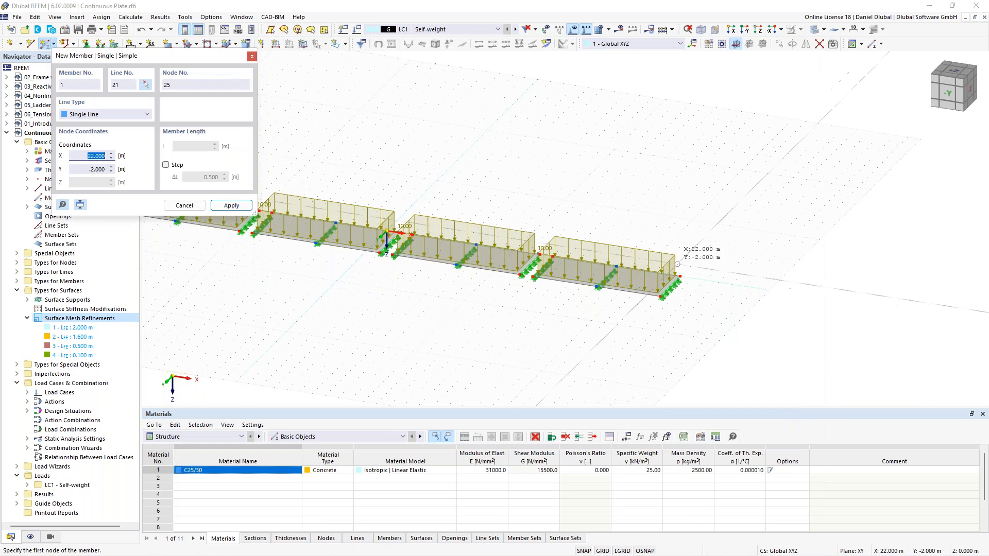
# - Place the member beyond the fourth plate, starting at X 25 m, Y 2 m and running 10 m along X
pyautogui.scroll(-1, 749, 281)
pyautogui.moveTo(744, 278); pyautogui.dragTo(569, 273, button='middle')
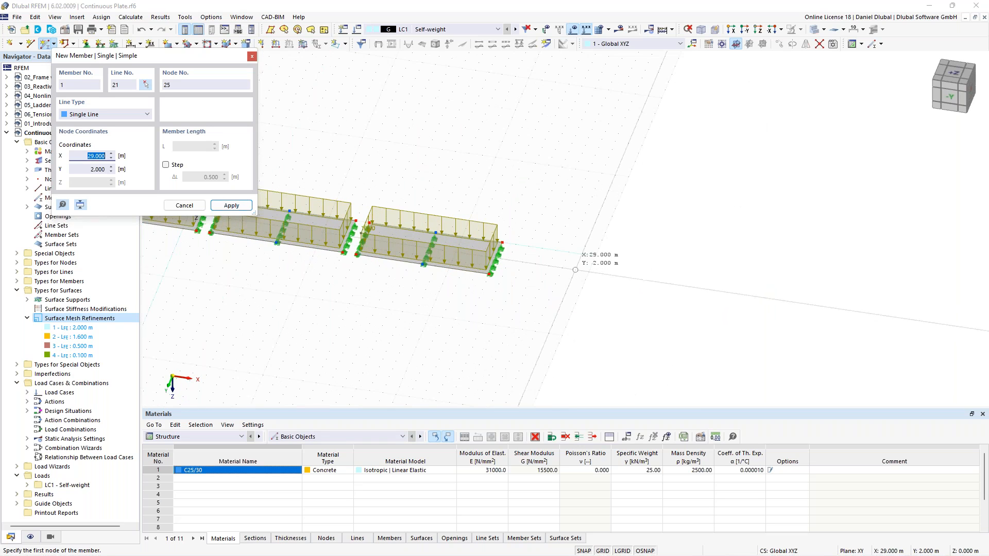
pyautogui.click(522, 262)
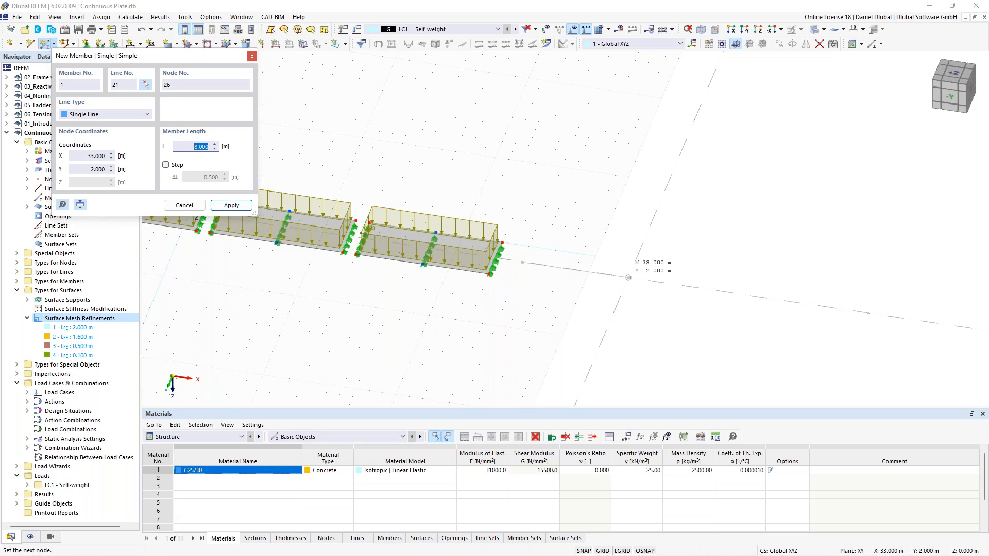
pyautogui.write('10')
pyautogui.press('Return')
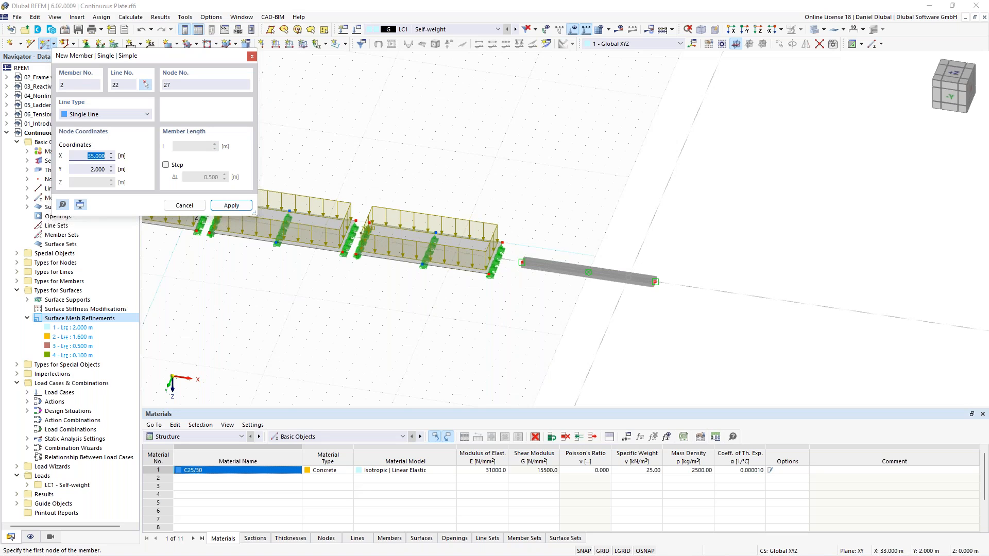
pyautogui.press('Escape')
# - Set the work plane's number of grid points to adapt dynamically to the size of the model
pyautogui.keyDown('ctrl'); pyautogui.moveTo(547, 213); pyautogui.dragTo(558, 187, button='middle'); pyautogui.keyUp('ctrl')
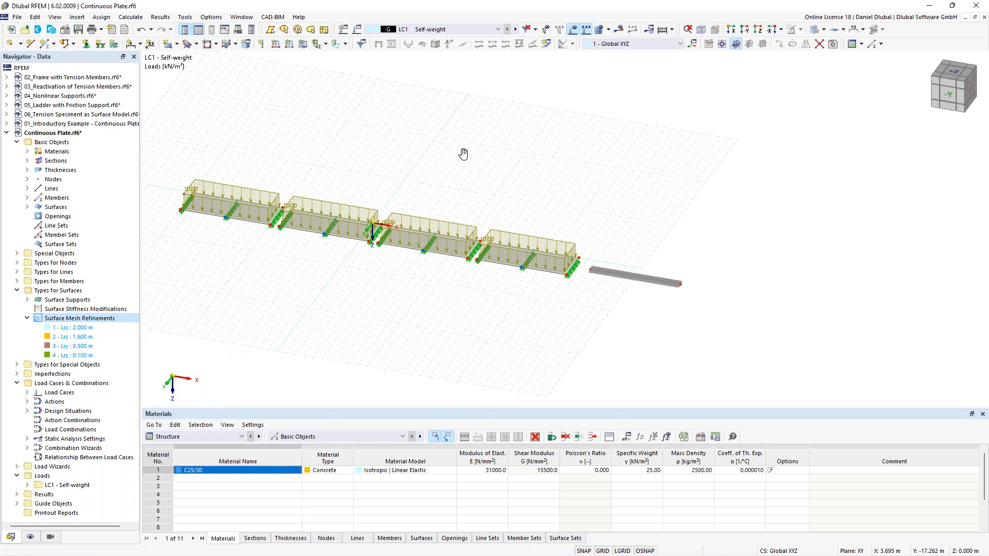
pyautogui.moveTo(464, 154); pyautogui.dragTo(476, 158, button='middle')
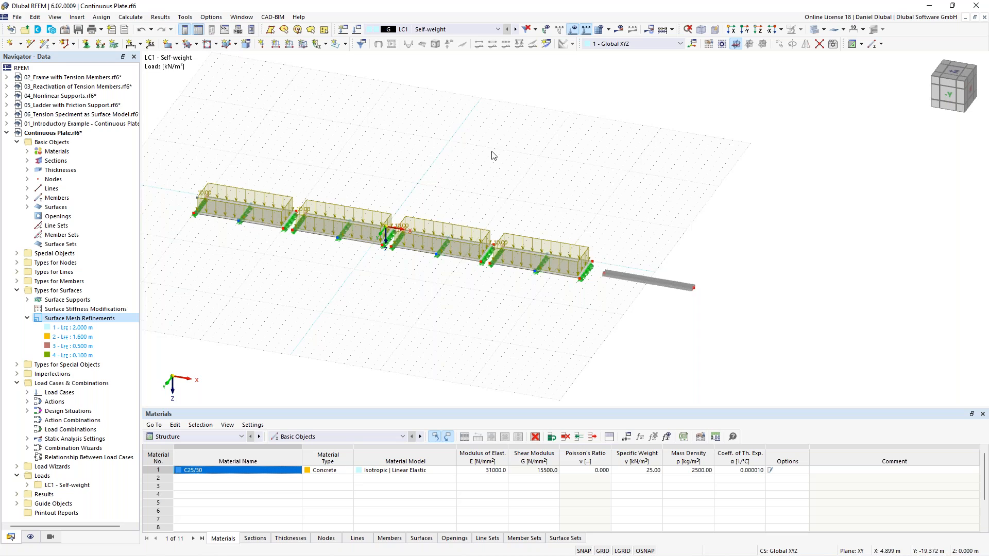
pyautogui.rightClick(491, 148)
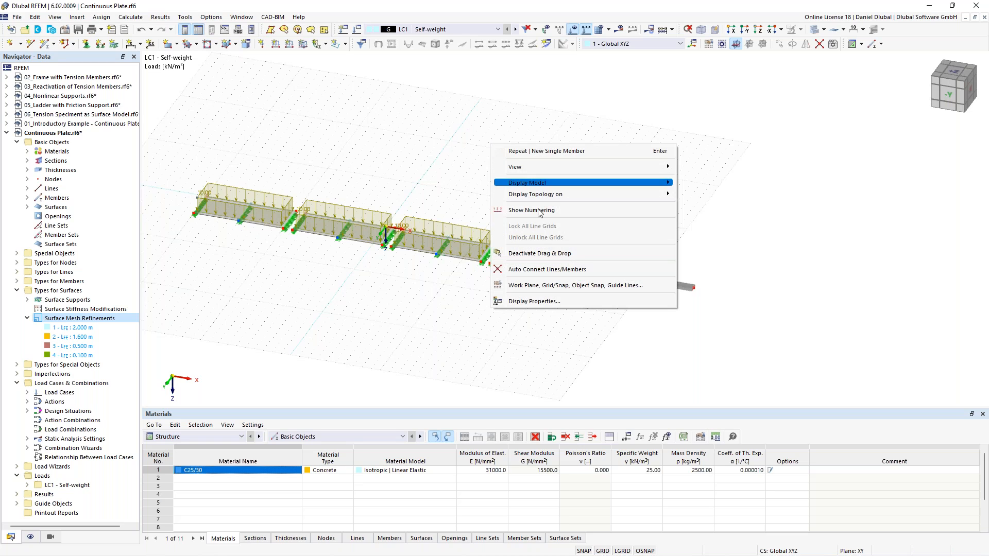
pyautogui.click(571, 286)
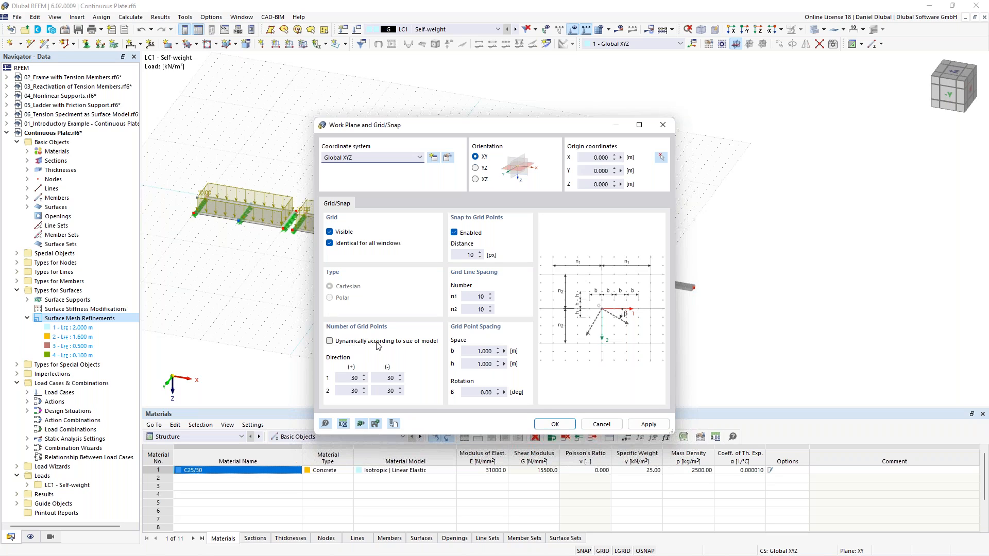
pyautogui.click(330, 344)
pyautogui.click(555, 424)
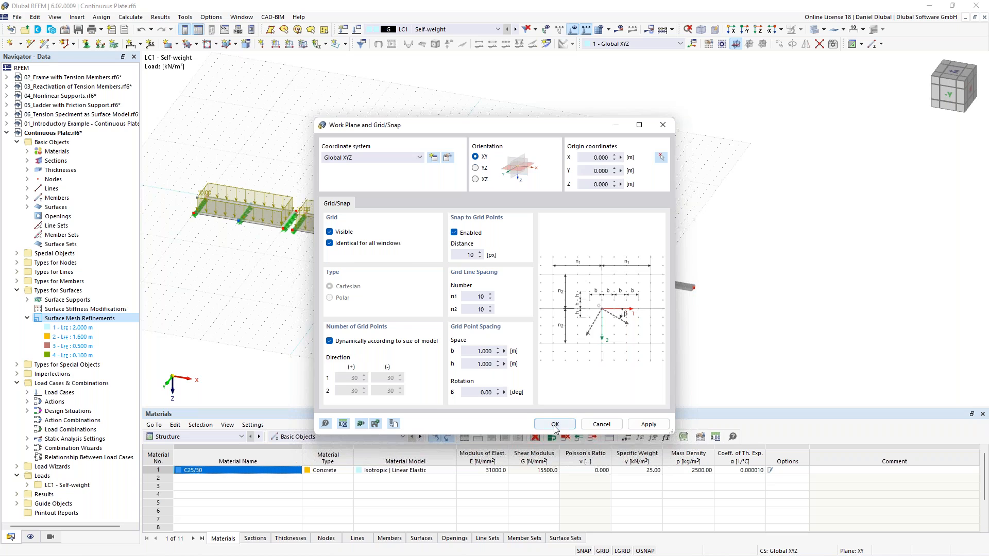
# - Hide the loads on the plates and open the surface mesh refinements for editing
pyautogui.keyDown('ctrl'); pyautogui.moveTo(535, 181); pyautogui.dragTo(407, 192, button='middle'); pyautogui.keyUp('ctrl')
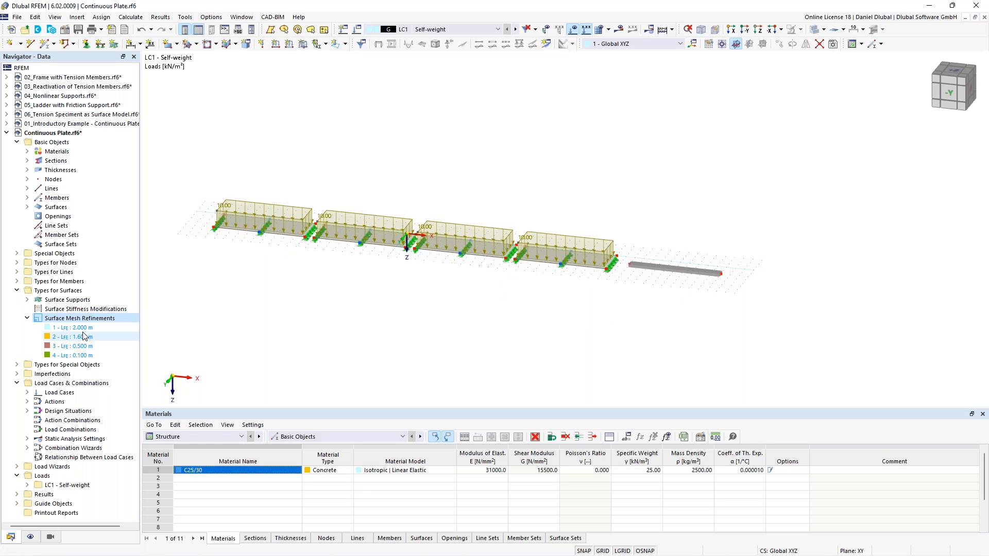
pyautogui.click(573, 29)
pyautogui.moveTo(371, 178); pyautogui.dragTo(431, 214, button='middle')
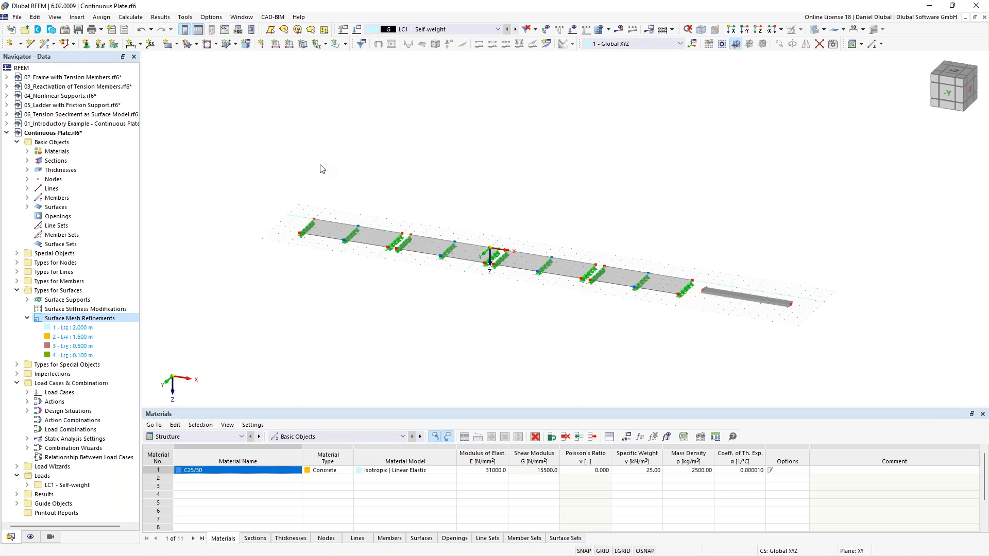
pyautogui.rightClick(94, 321)
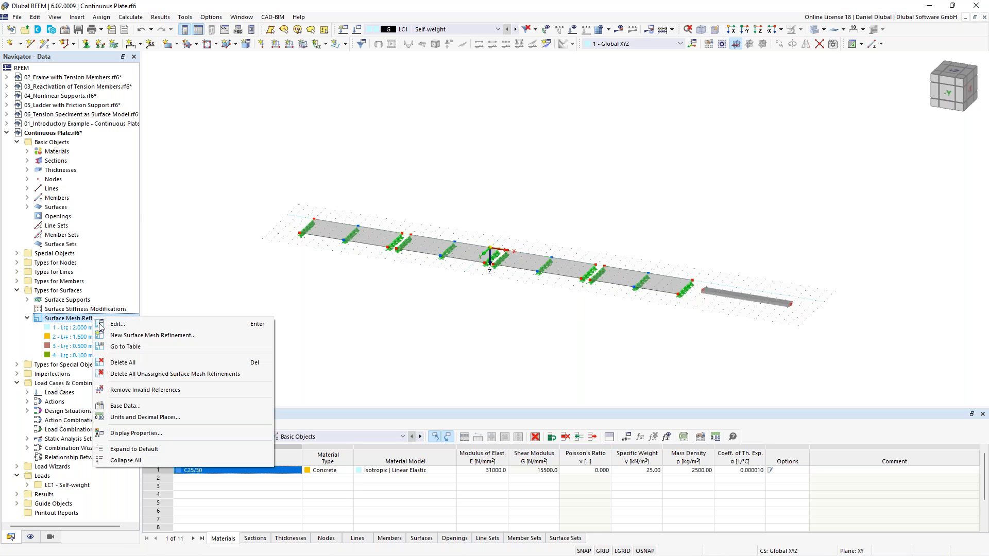
pyautogui.click(150, 325)
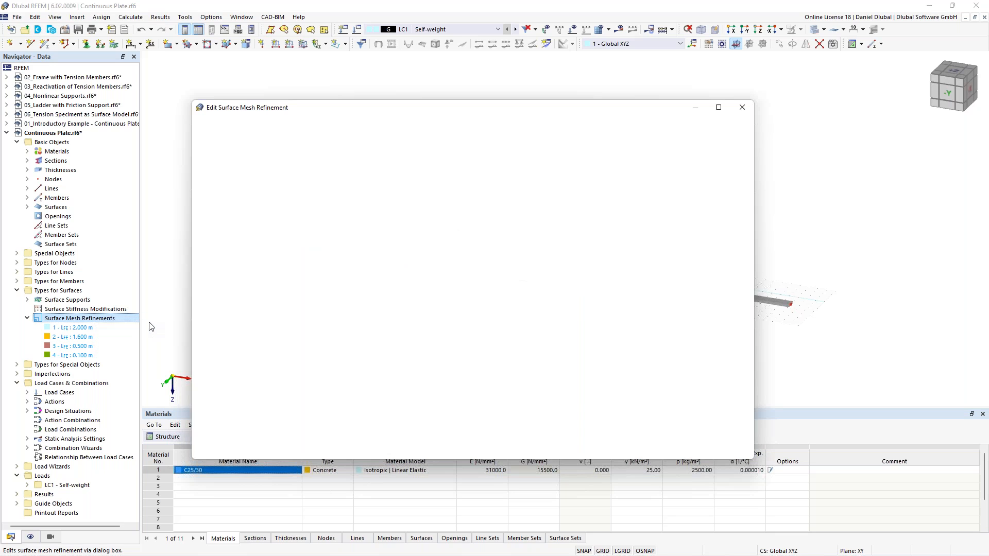
# - Assign the 2.000 m surface mesh refinement to the first plate, at the negative X end of the row, and apply it
pyautogui.moveTo(353, 115); pyautogui.dragTo(319, 131)
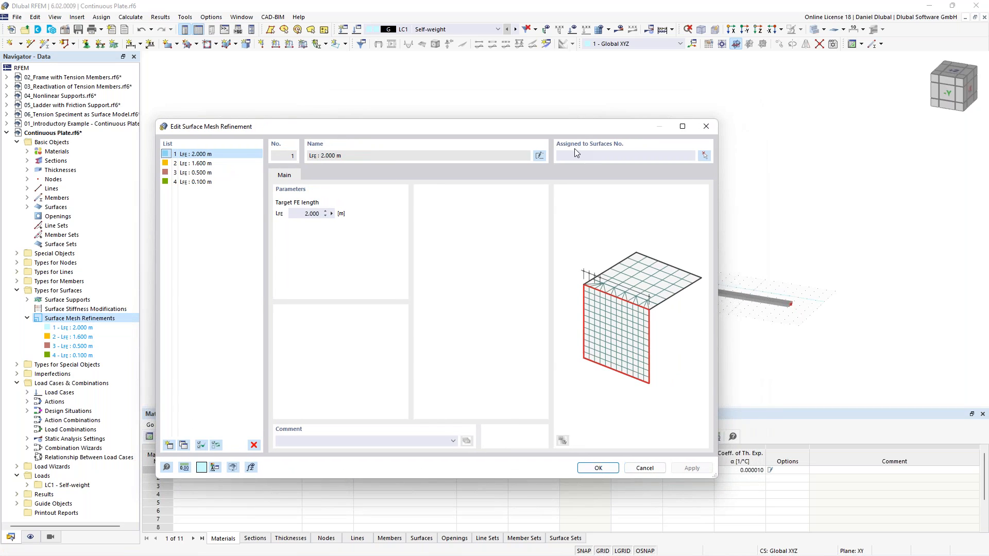
pyautogui.click(233, 164)
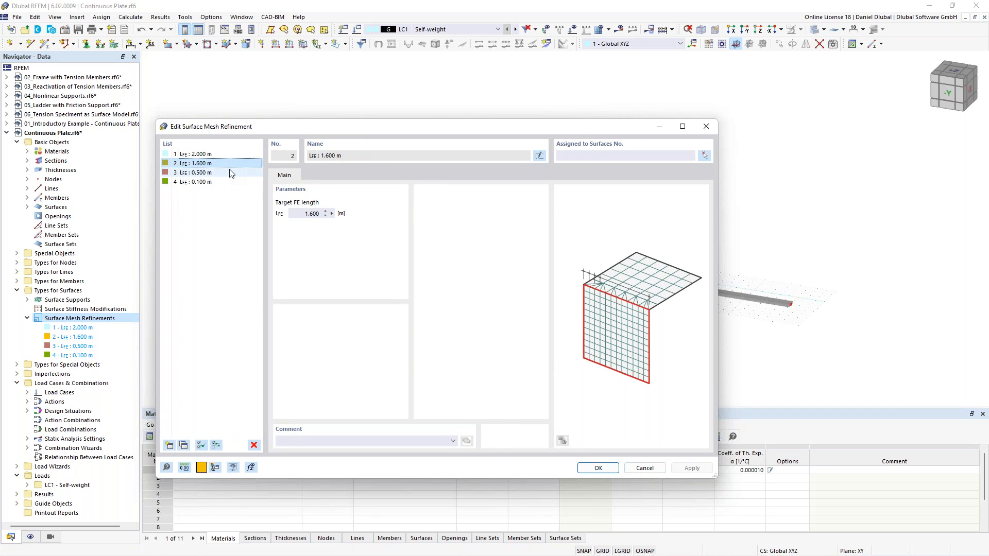
pyautogui.click(232, 173)
pyautogui.click(226, 156)
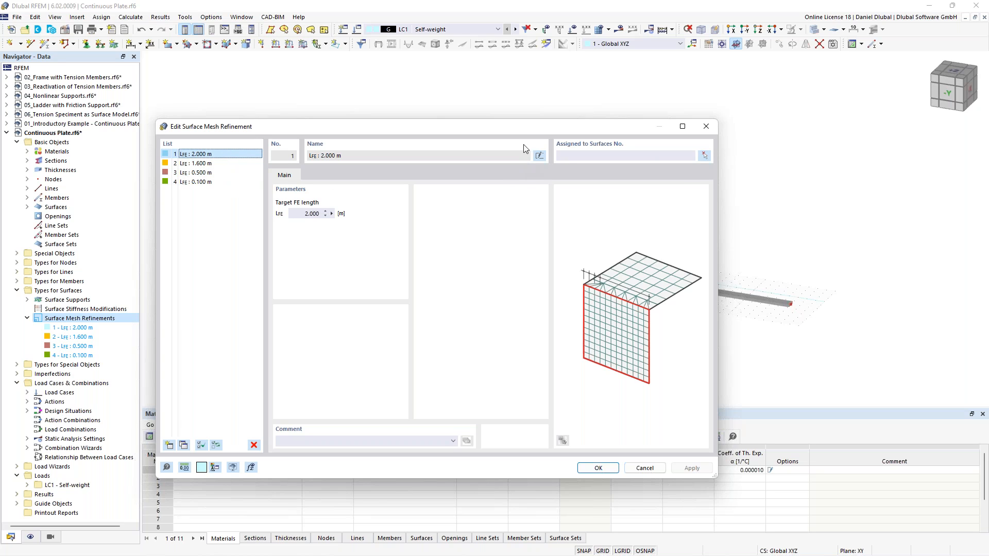
pyautogui.moveTo(520, 128); pyautogui.dragTo(532, 297)
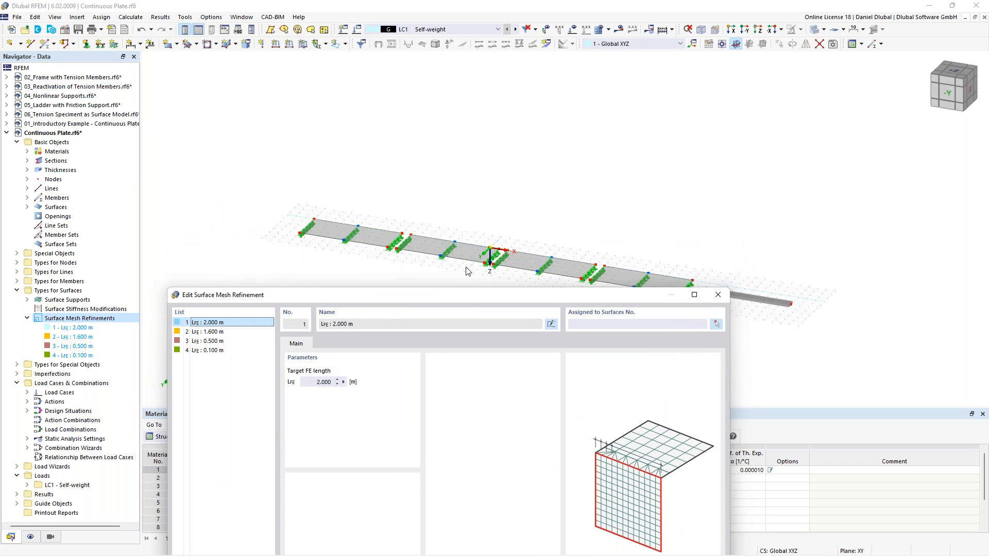
pyautogui.moveTo(466, 295); pyautogui.dragTo(476, 160)
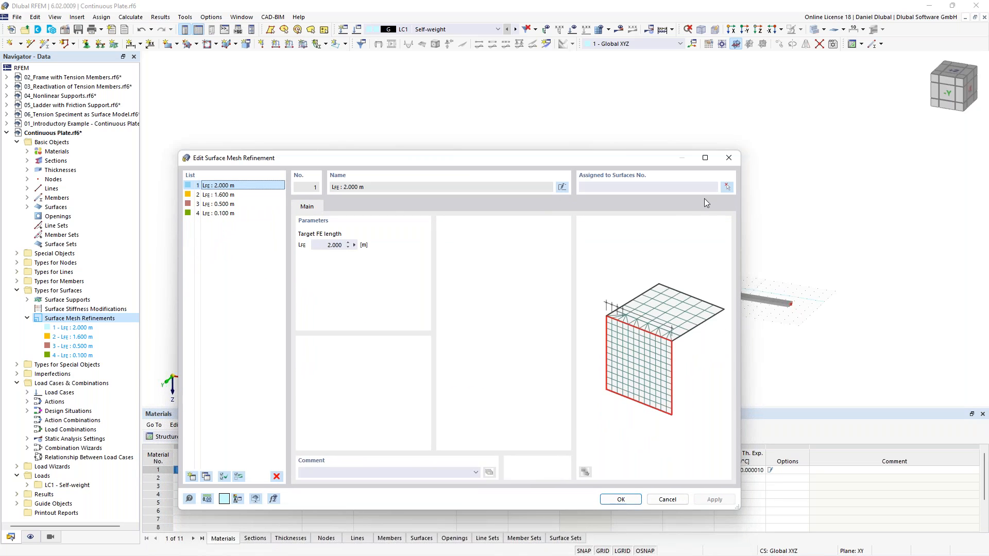
pyautogui.click(728, 187)
pyautogui.click(391, 240)
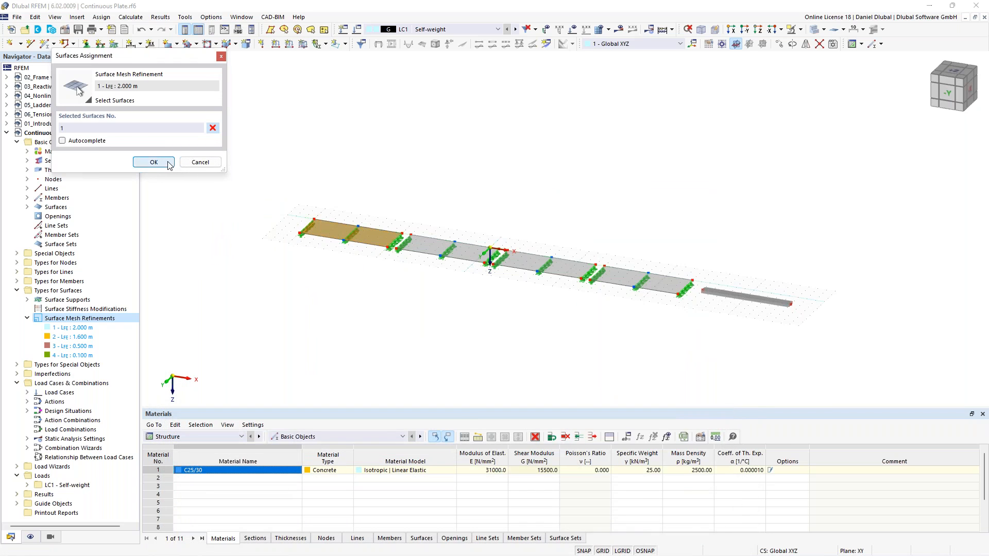
pyautogui.click(153, 162)
pyautogui.click(712, 500)
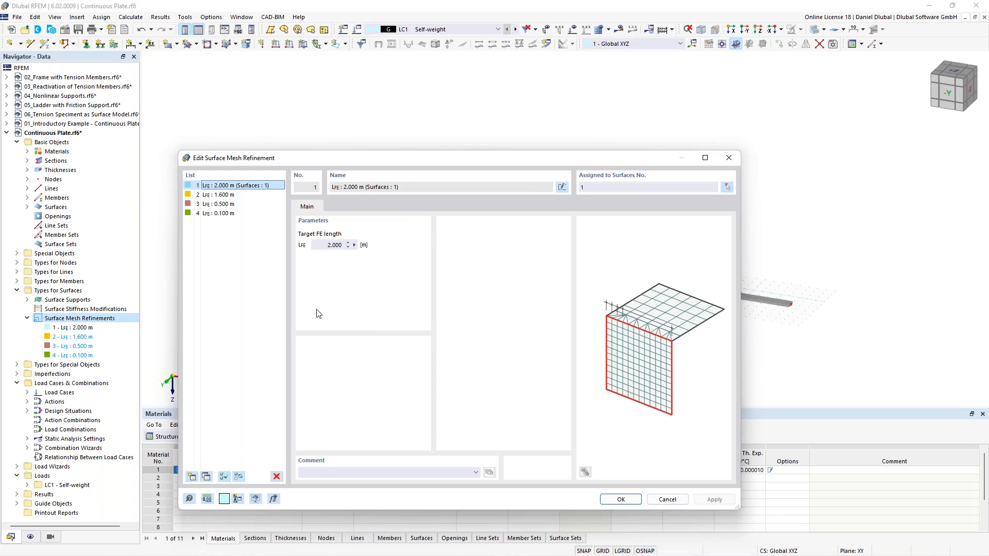
# - Assign the 1.600 m surface mesh refinement to the second plate in the row and apply it
pyautogui.click(225, 196)
pyautogui.click(726, 187)
pyautogui.click(473, 252)
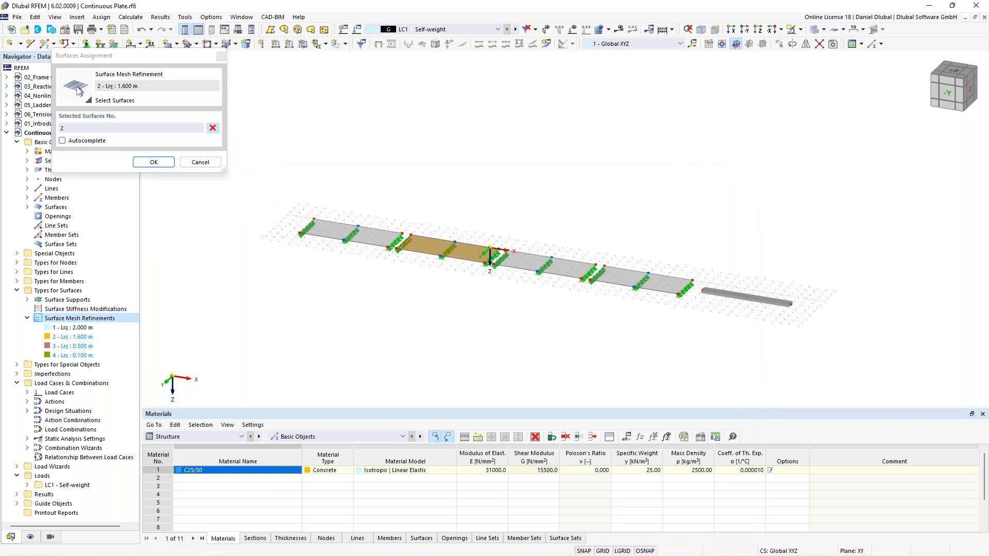
pyautogui.click(158, 162)
pyautogui.click(706, 499)
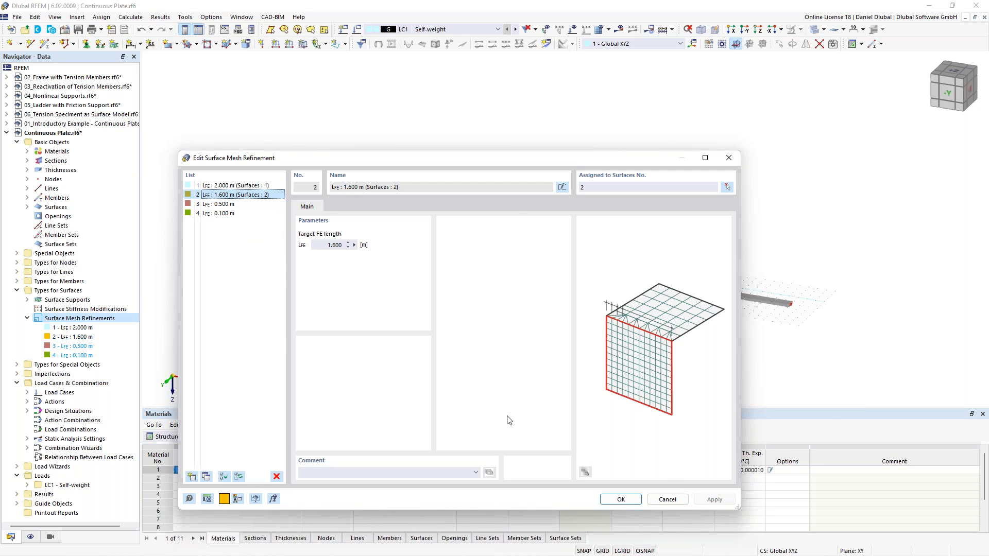
# - Assign the 0.500 m surface mesh refinement to the third plate in the row and apply it
pyautogui.click(241, 204)
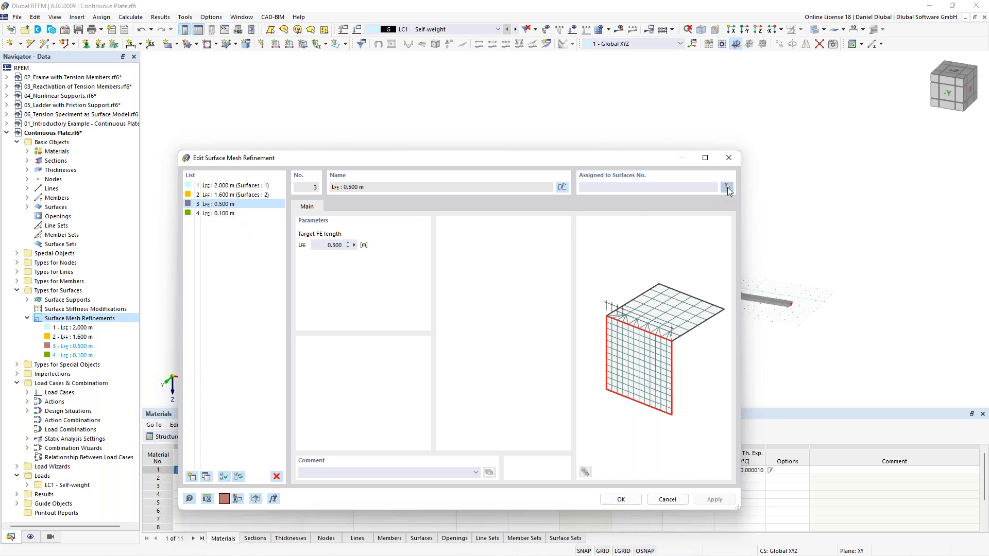
pyautogui.click(726, 186)
pyautogui.click(546, 263)
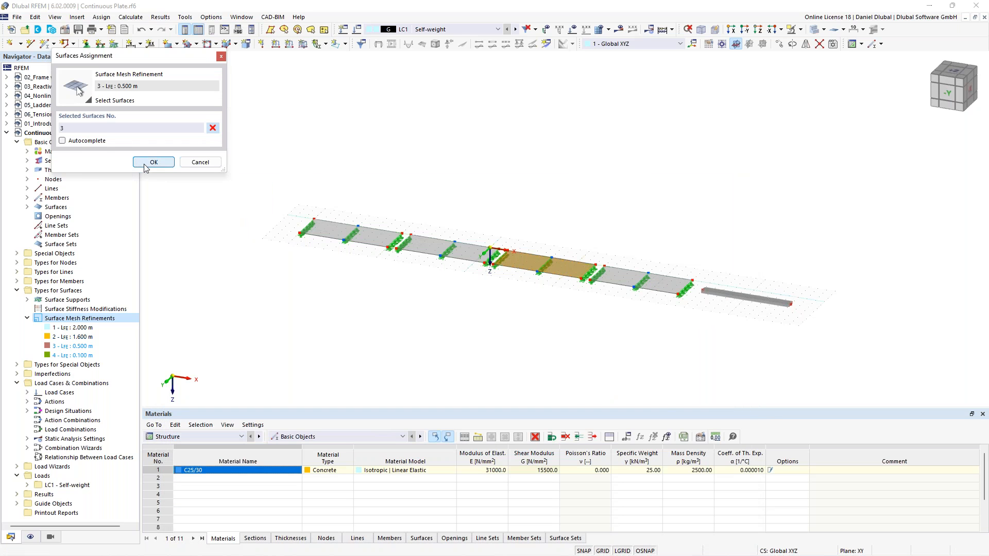
pyautogui.click(153, 162)
pyautogui.click(714, 499)
# - Assign the 0.100 m surface mesh refinement to the fourth plate and accept all refinement assignments
pyautogui.click(254, 214)
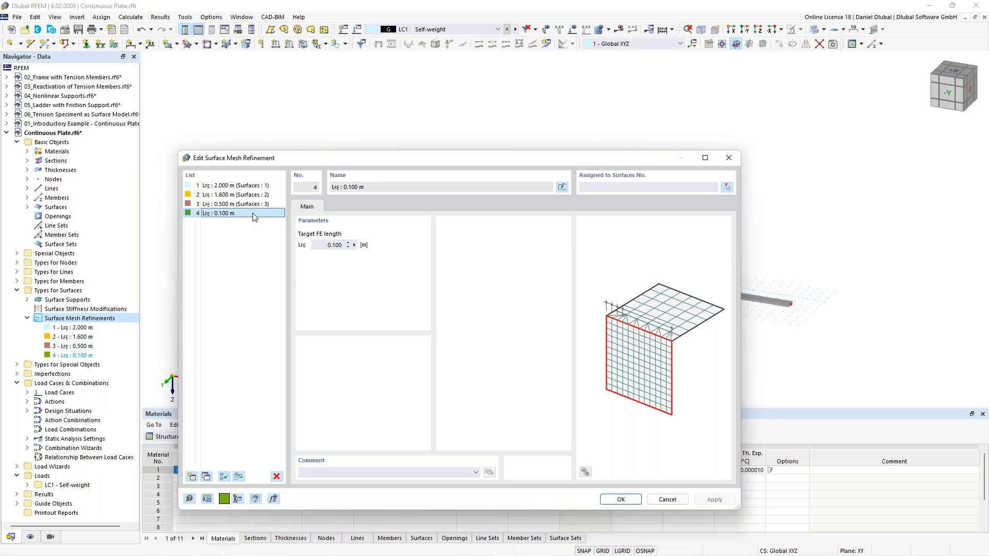
pyautogui.click(725, 187)
pyautogui.click(639, 281)
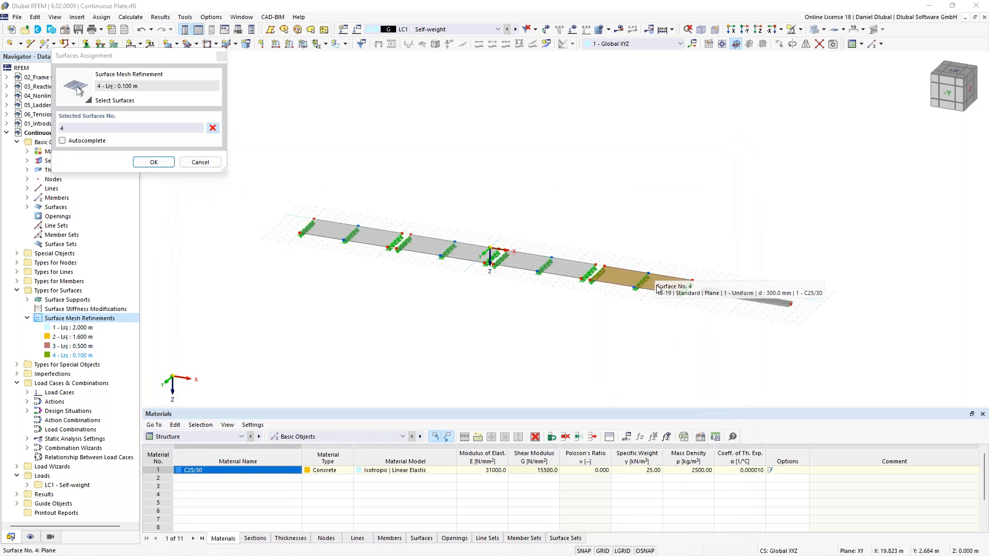
pyautogui.click(153, 162)
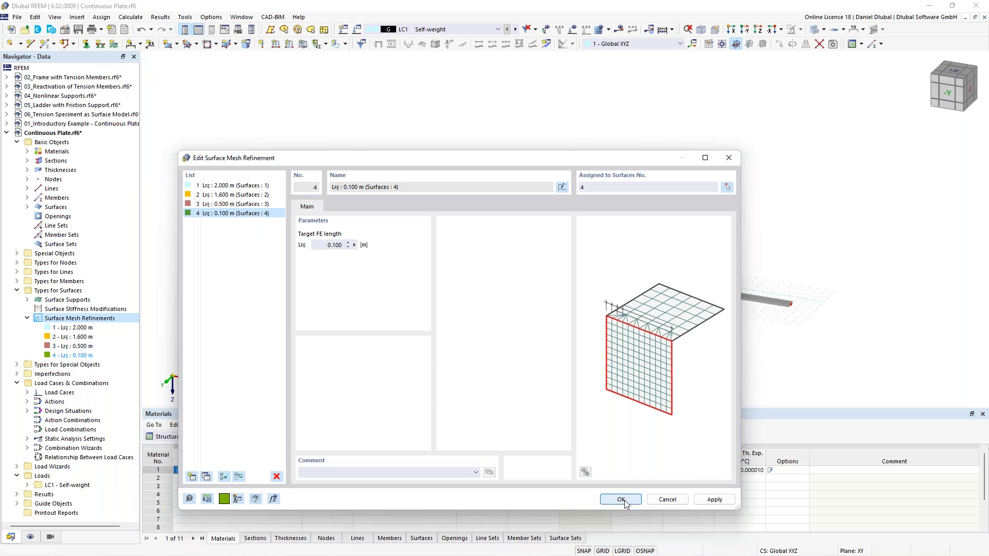
pyautogui.click(623, 500)
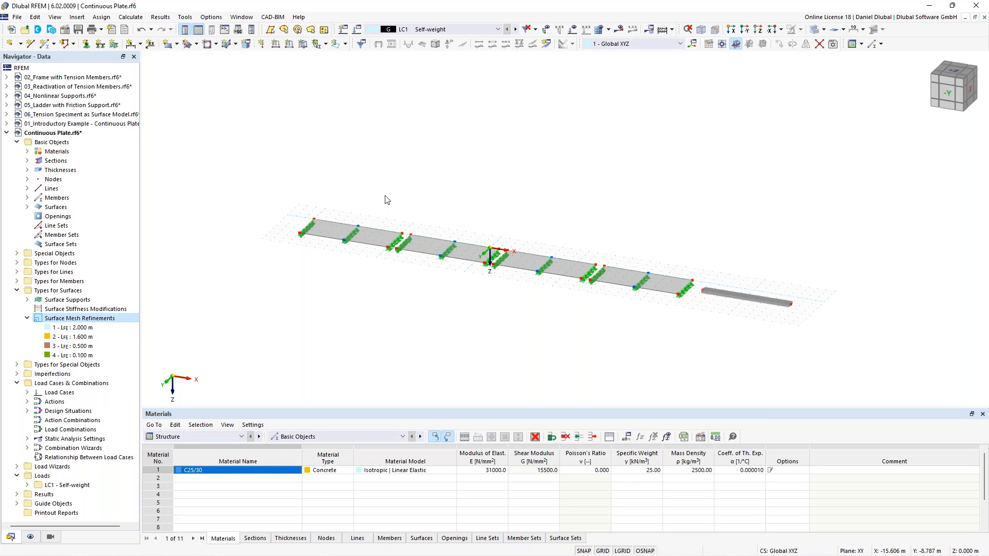
# - Generate the FE mesh for the model and display it
pyautogui.scroll(1, 301, 196)
pyautogui.moveTo(393, 189); pyautogui.dragTo(421, 154, button='middle')
pyautogui.scroll(2, 381, 172)
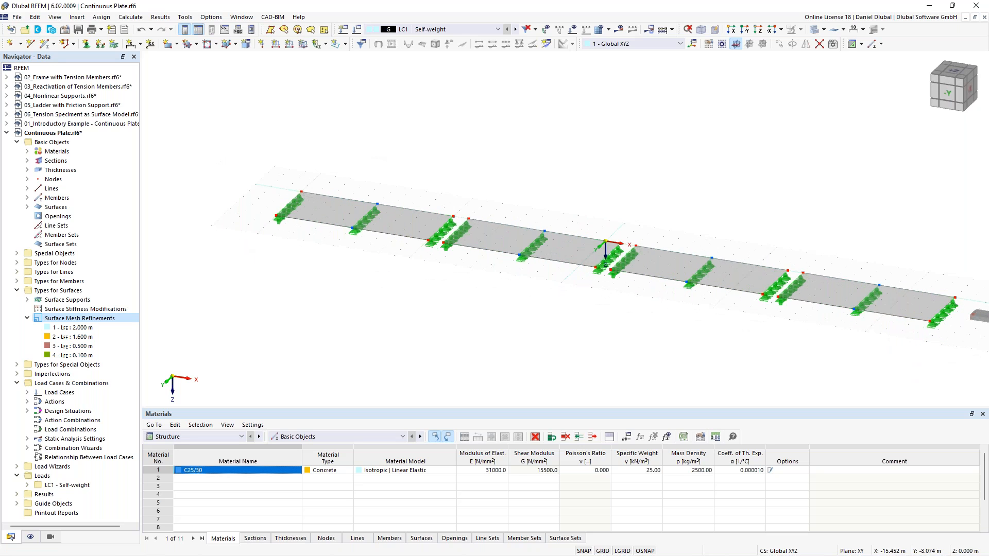
pyautogui.scroll(1, 419, 192)
pyautogui.moveTo(419, 192); pyautogui.dragTo(387, 174, button='middle')
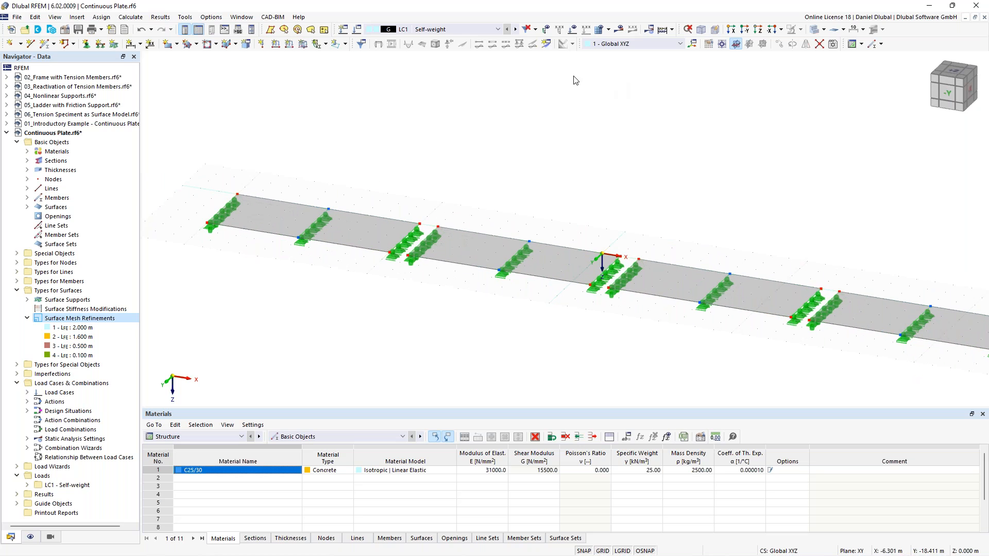
pyautogui.click(608, 32)
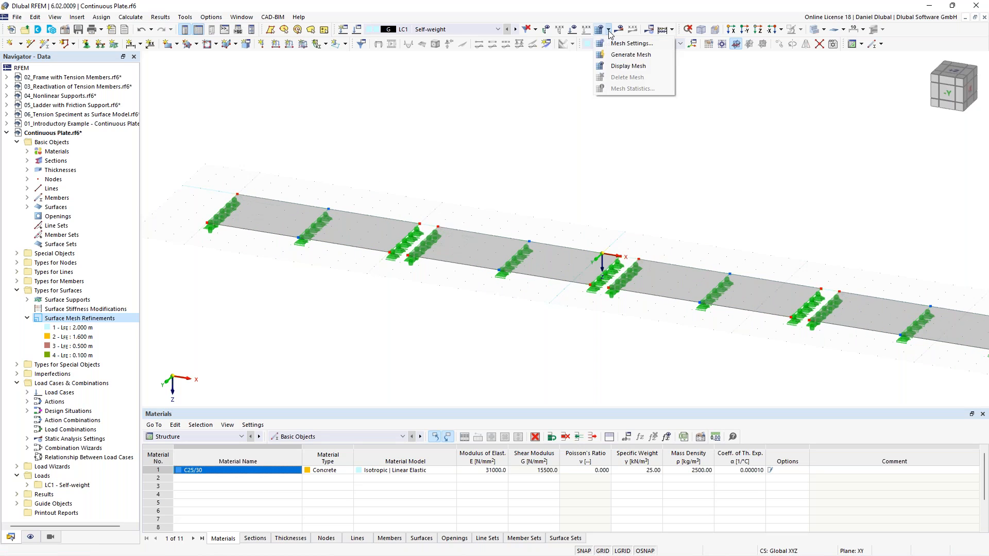
pyautogui.click(638, 63)
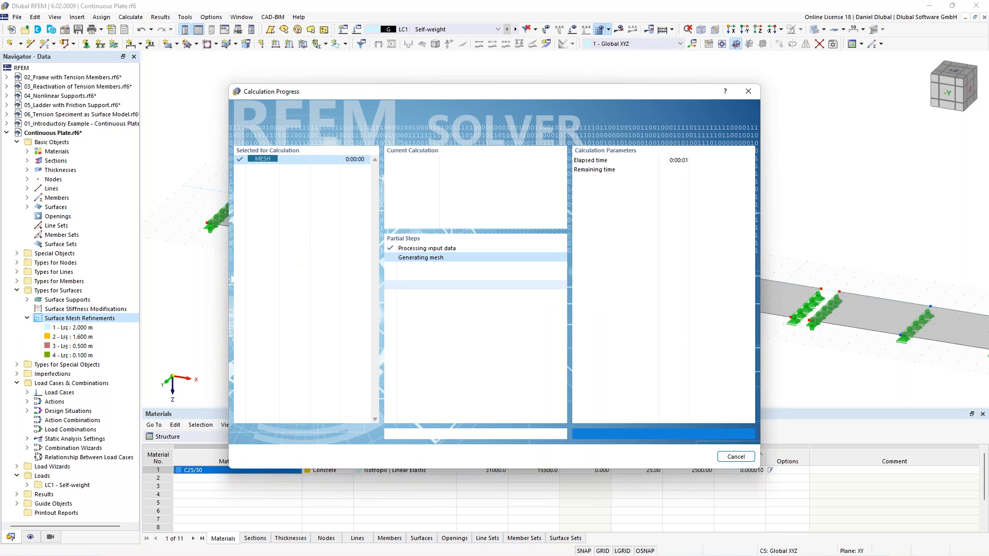
# - Switch the model display to wireframe so that the mesh lines on the plates can be seen
pyautogui.scroll(-2, 479, 177)
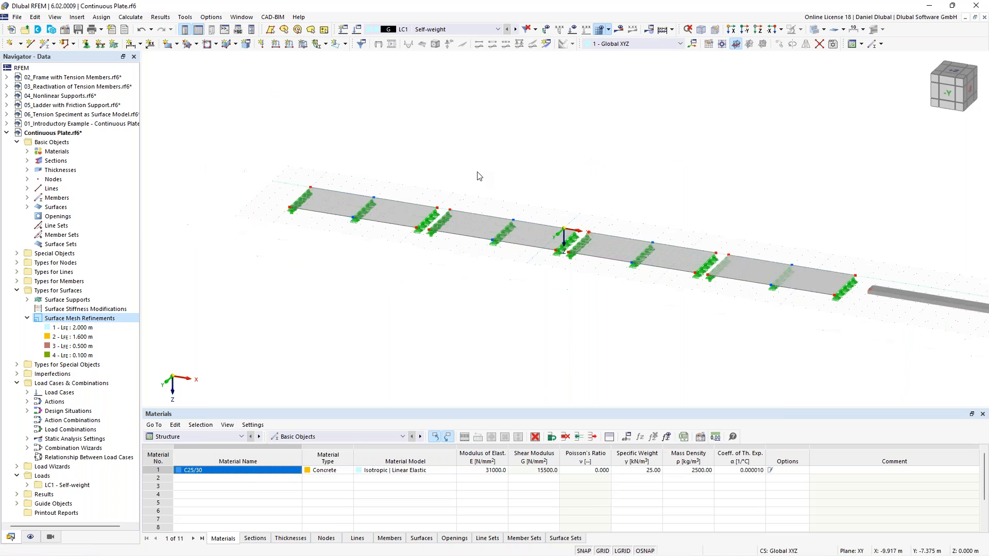
pyautogui.moveTo(481, 168); pyautogui.dragTo(438, 189, button='middle')
pyautogui.rightClick(717, 129)
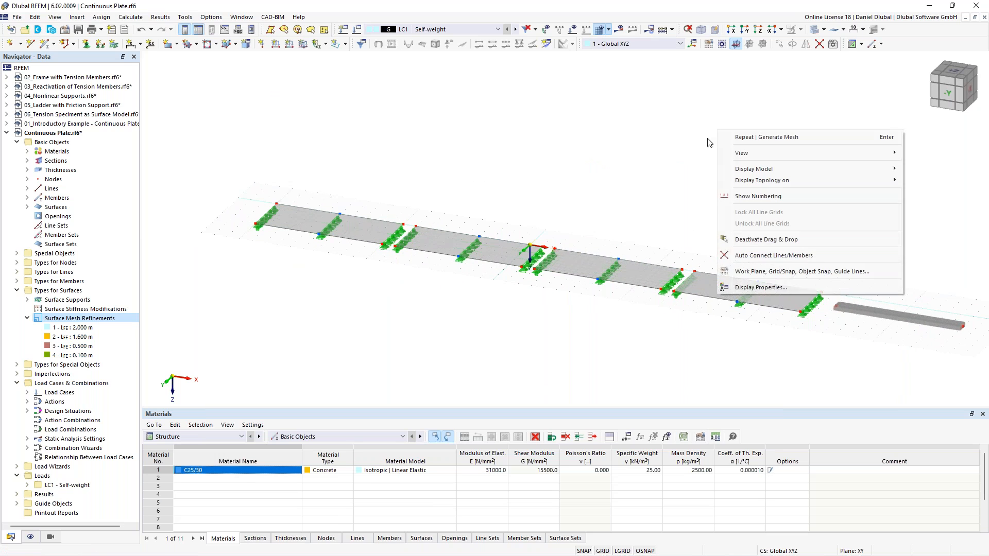
pyautogui.click(702, 125)
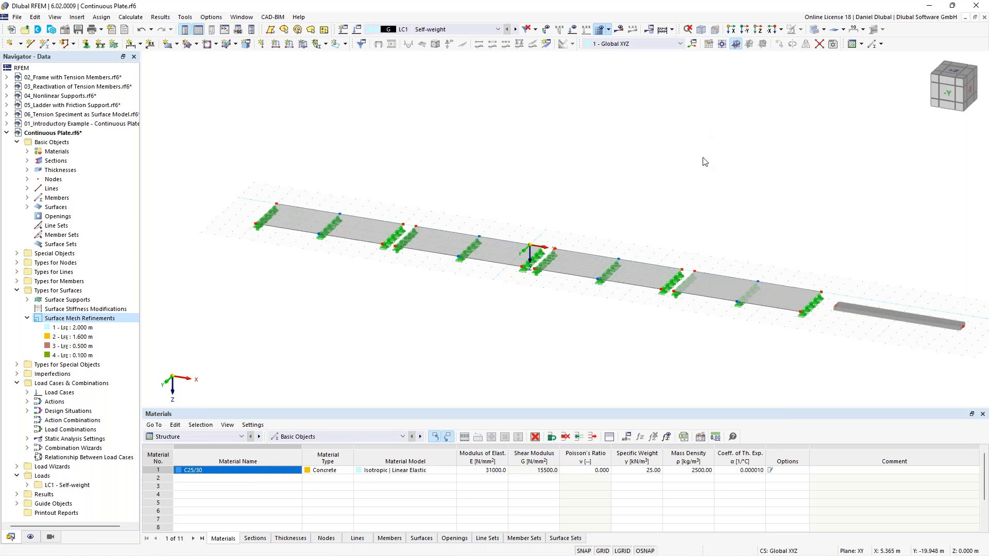
pyautogui.click(812, 31)
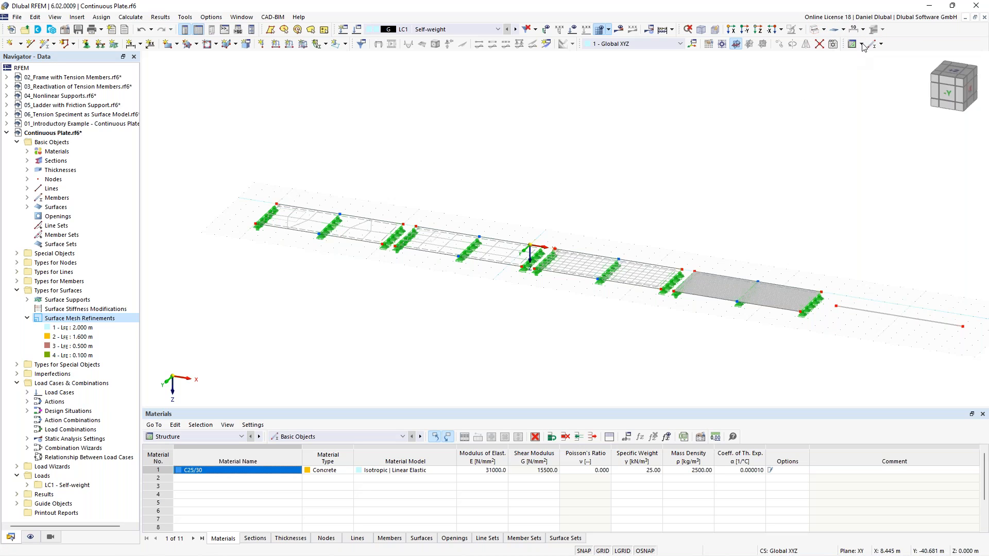
# - Examine the FE mesh of the first plate, with the 2.000 m target length, up close
pyautogui.scroll(1, 249, 201)
pyautogui.keyDown('ctrl'); pyautogui.moveTo(375, 176); pyautogui.dragTo(344, 155, button='middle'); pyautogui.keyUp('ctrl')
pyautogui.scroll(3, 345, 155)
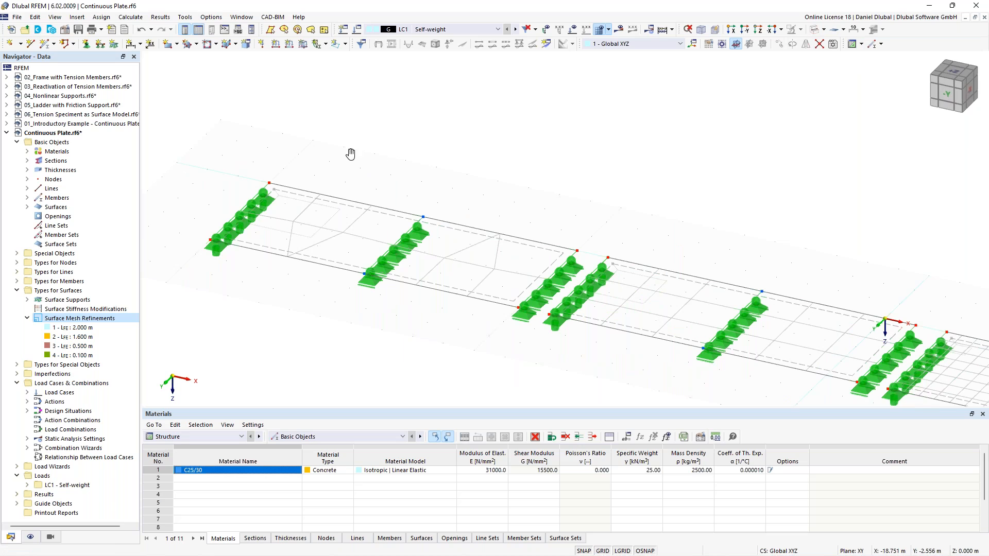
pyautogui.moveTo(345, 160); pyautogui.dragTo(446, 164, button='middle')
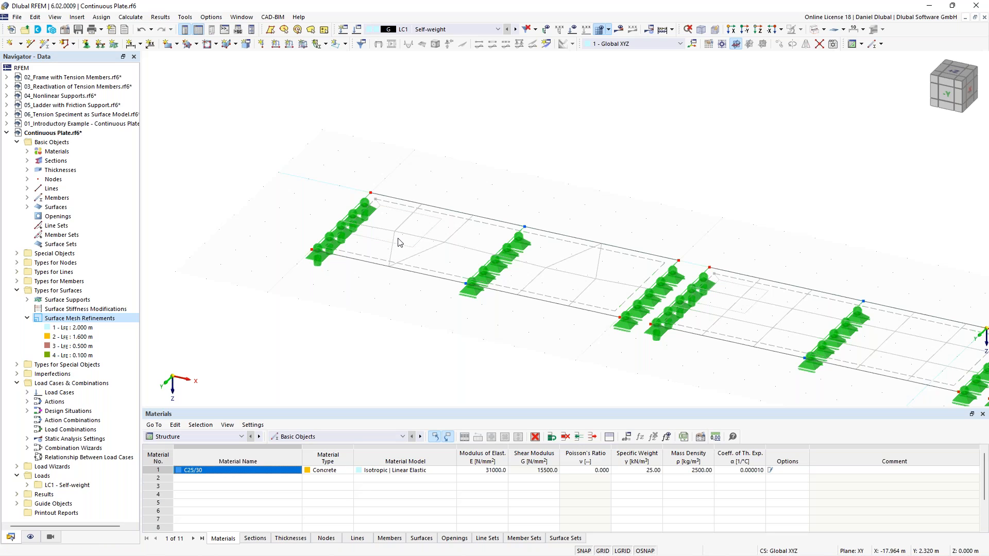
pyautogui.scroll(-1, 480, 174)
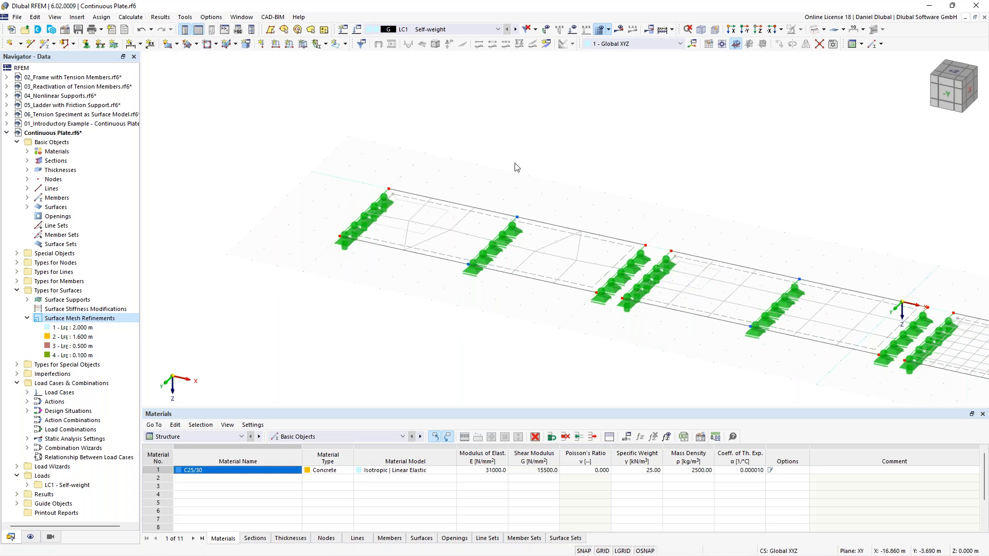
pyautogui.scroll(-1, 517, 167)
pyautogui.scroll(5, 523, 154)
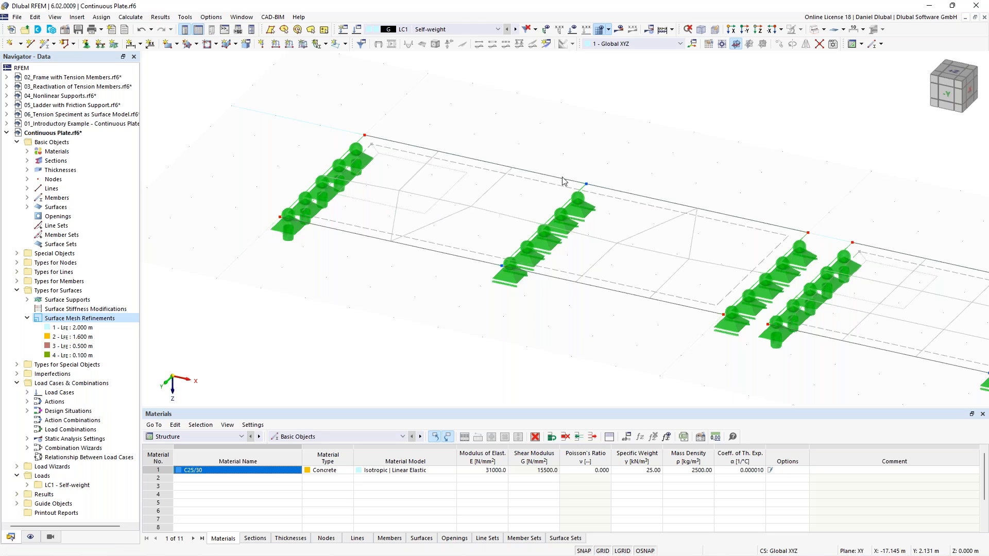
# - Examine the progressively finer FE meshes of the second, third and fourth plates and compare them across the whole row
pyautogui.scroll(-2, 697, 152)
pyautogui.moveTo(697, 152); pyautogui.dragTo(380, 117, button='middle')
pyautogui.scroll(3, 448, 222)
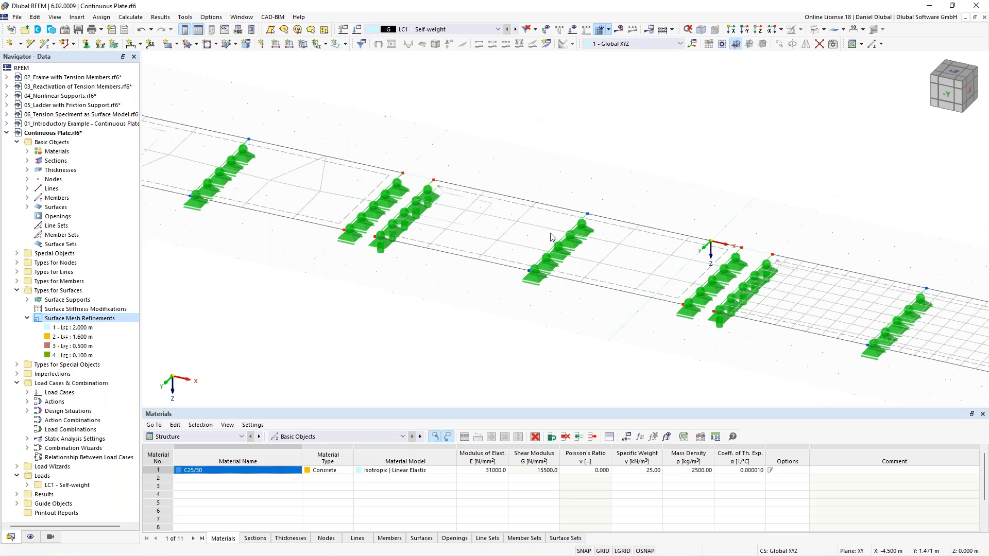
pyautogui.scroll(3, 446, 223)
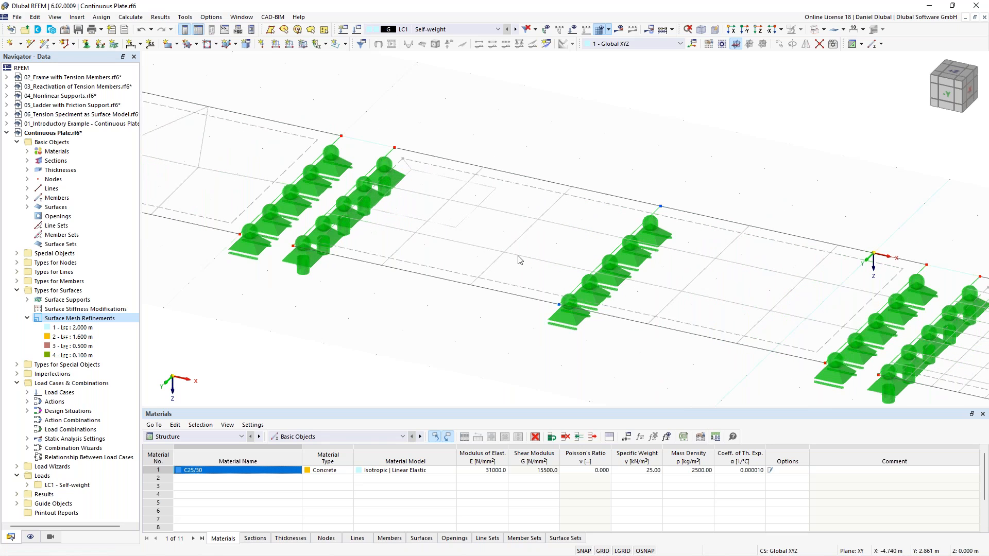
pyautogui.scroll(-3, 618, 161)
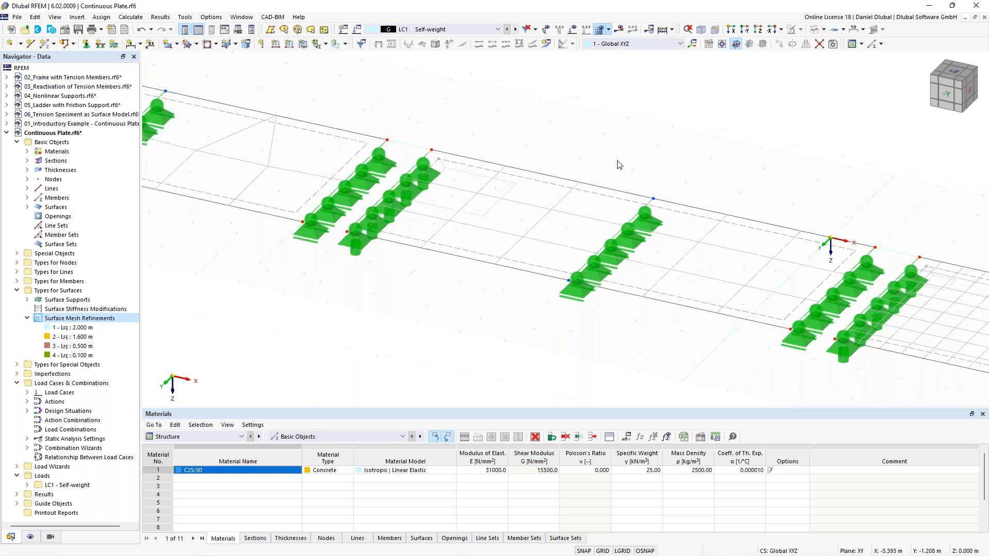
pyautogui.moveTo(727, 158); pyautogui.dragTo(381, 117, button='middle')
pyautogui.scroll(5, 581, 252)
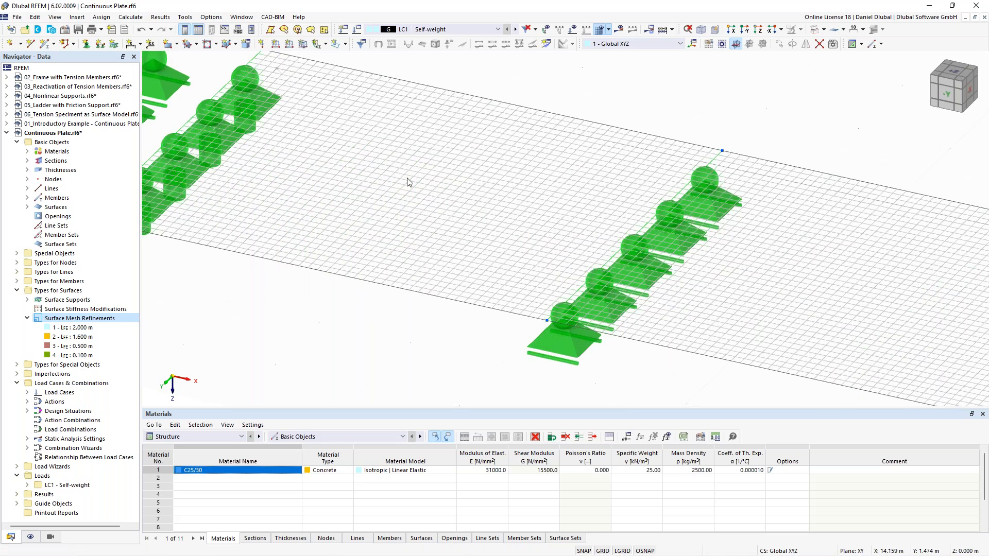
pyautogui.scroll(-3, 585, 254)
pyautogui.moveTo(499, 222); pyautogui.dragTo(650, 170, button='middle')
pyautogui.moveTo(422, 127); pyautogui.dragTo(590, 186, button='middle')
pyautogui.scroll(-3, 590, 186)
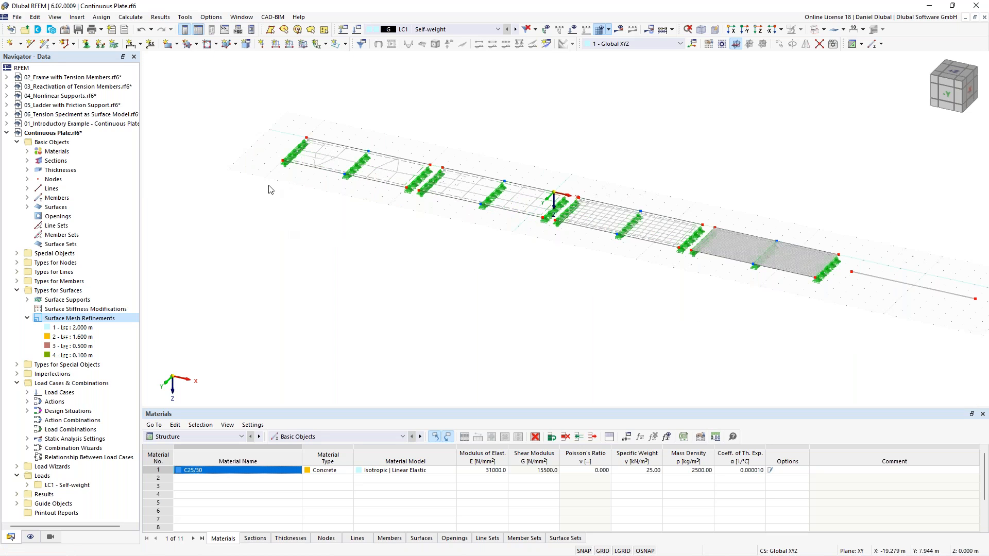
pyautogui.moveTo(376, 131); pyautogui.dragTo(374, 143, button='middle')
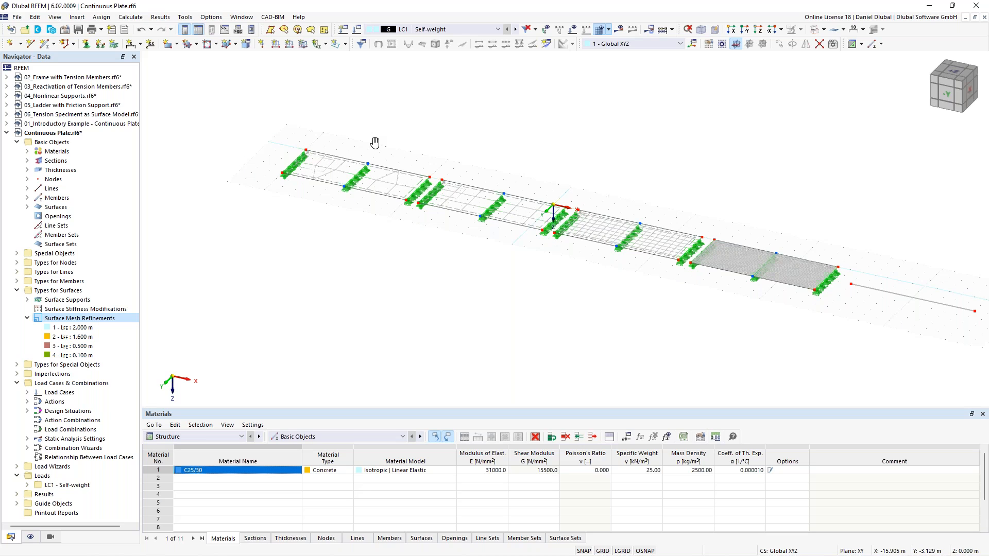
pyautogui.moveTo(415, 160); pyautogui.dragTo(407, 165, button='middle')
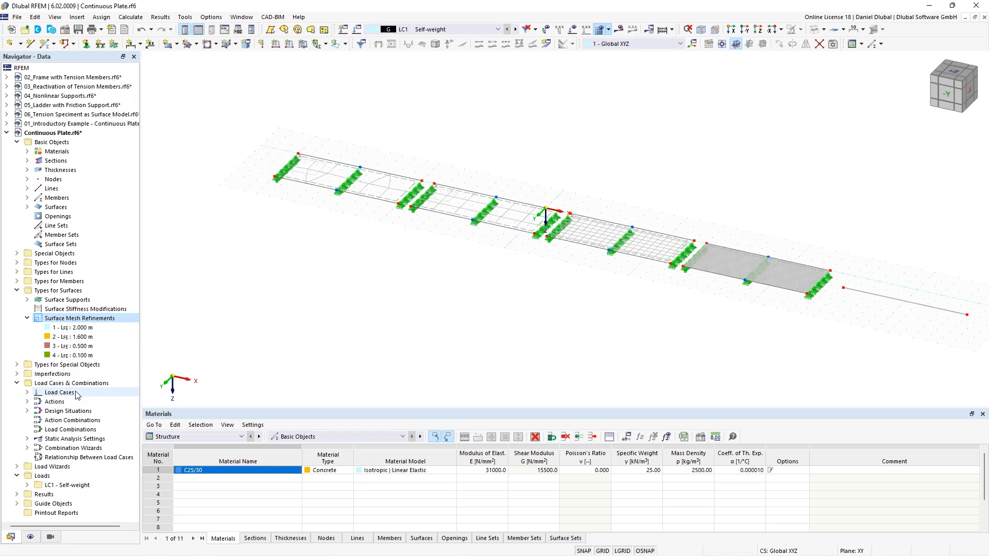
# - Create a two-point result section along the plates' centreline from X -20, Y 2 m to X 23, Y 2 m, projected in global Z
pyautogui.click(547, 49)
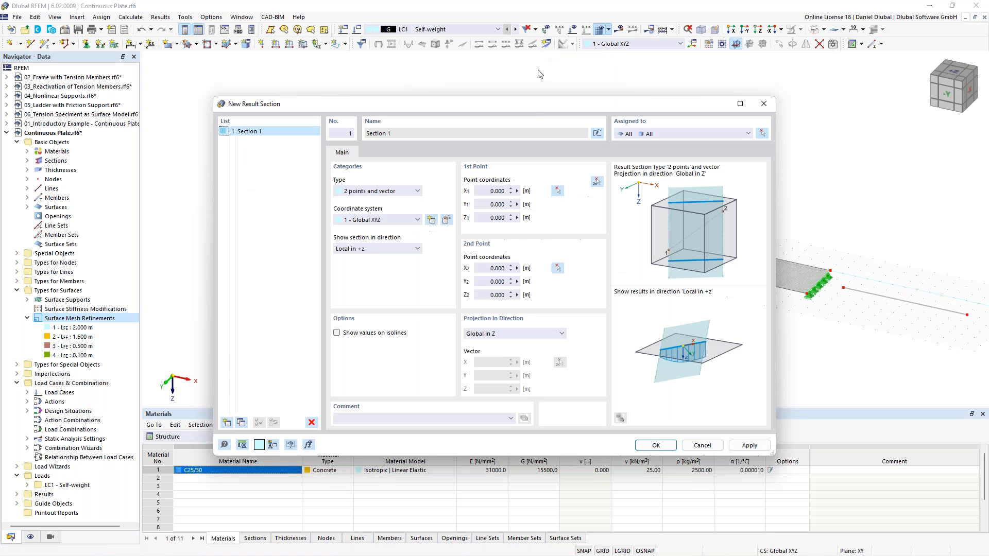
pyautogui.click(597, 183)
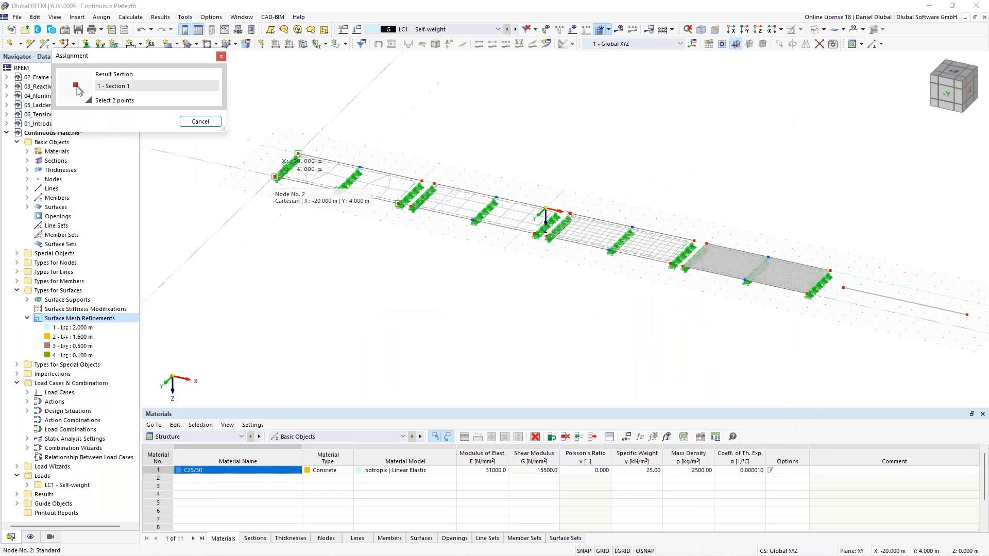
pyautogui.scroll(1, 274, 155)
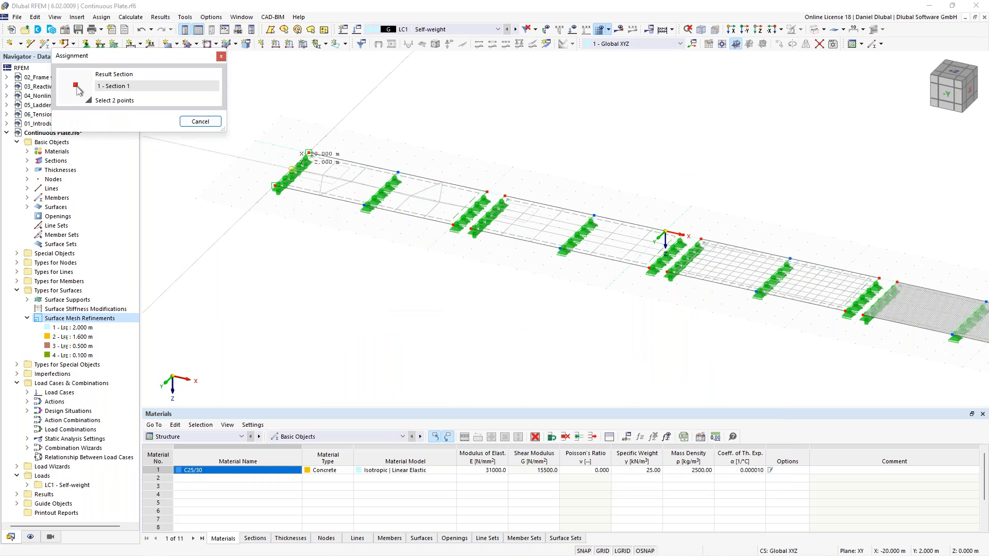
pyautogui.moveTo(665, 183); pyautogui.dragTo(420, 133, button='middle')
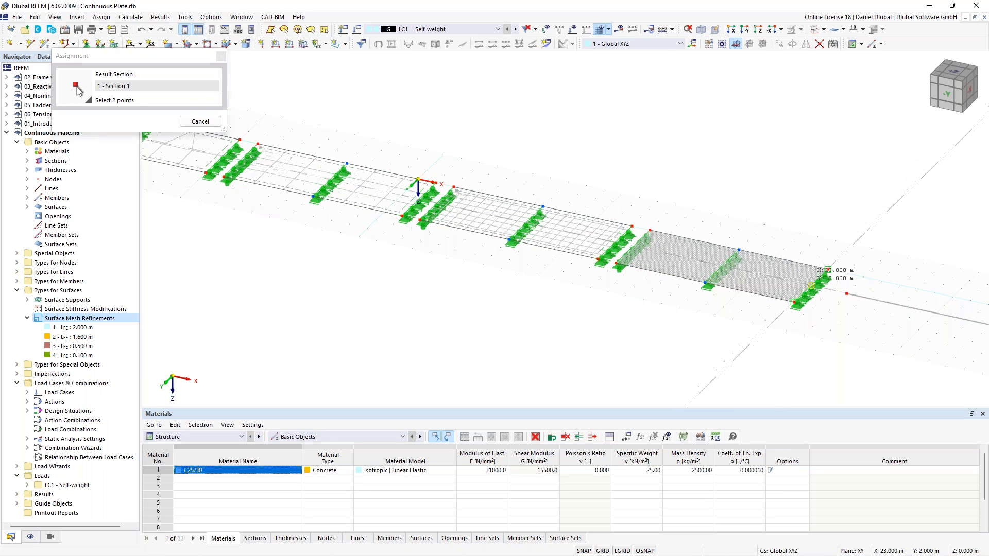
pyautogui.click(811, 286)
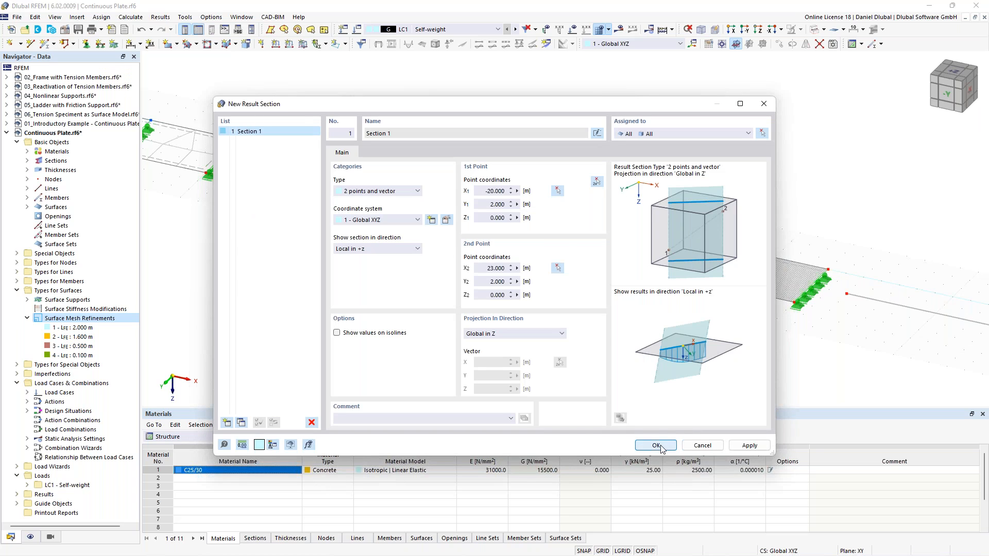
pyautogui.click(654, 444)
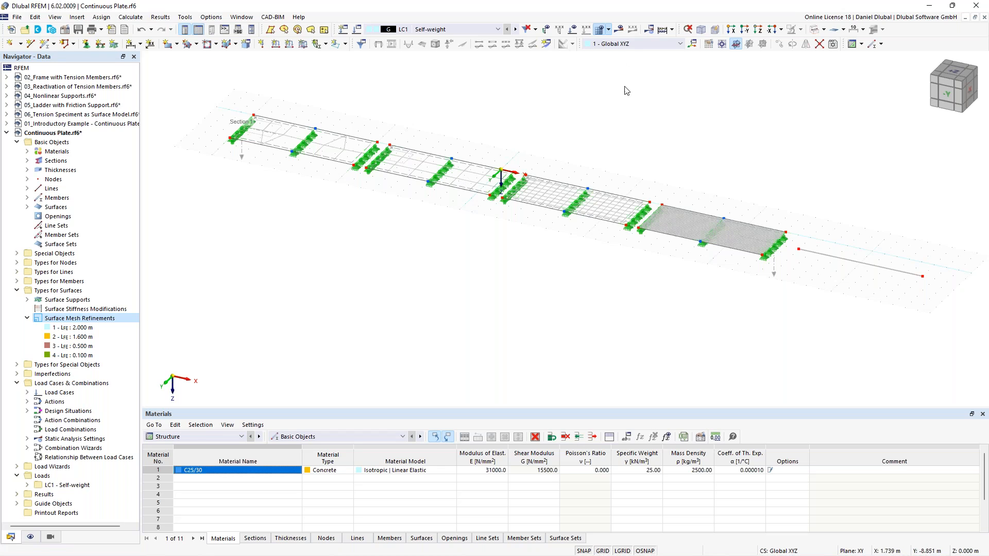
# - Try to calculate the results of load case LC1 - Self-weight
pyautogui.click(620, 31)
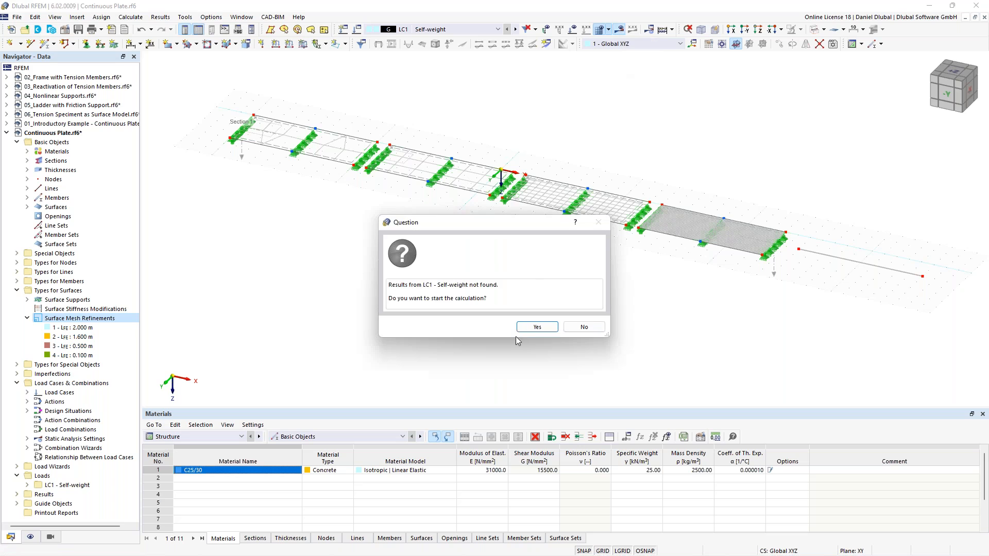
pyautogui.click(535, 327)
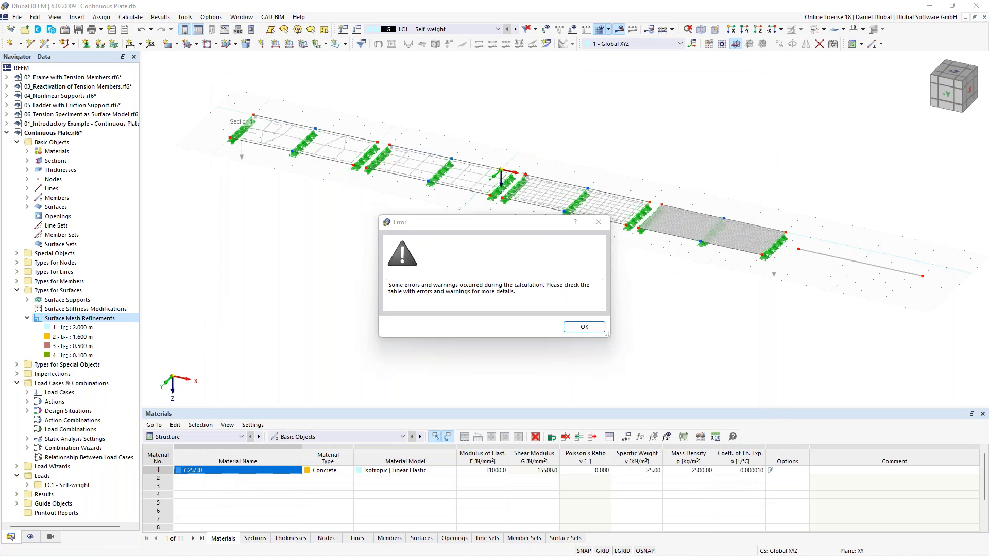
pyautogui.click(585, 327)
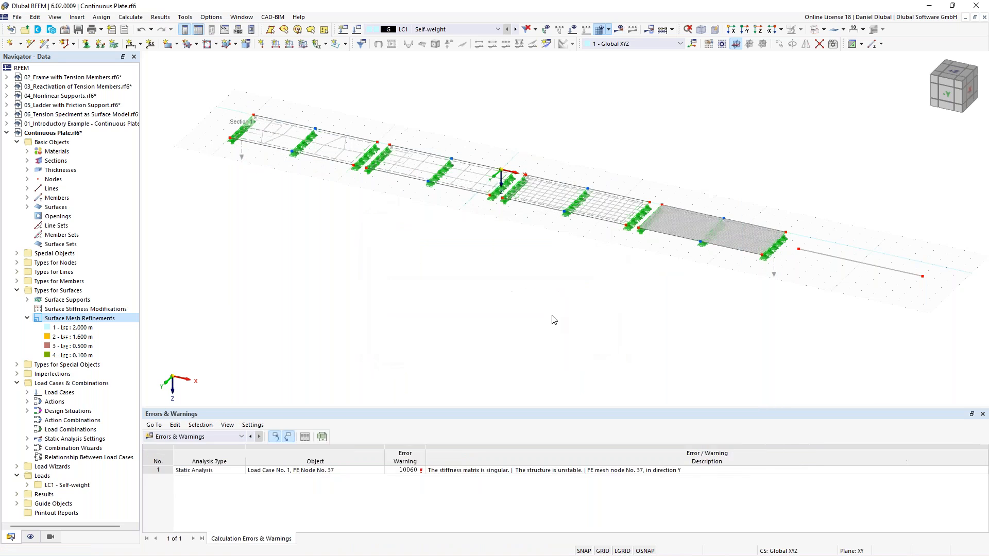
# - Add one intermediate node to the comparison beam as an 'On Member' node without dividing the member
pyautogui.moveTo(741, 152); pyautogui.dragTo(510, 128, button='middle')
pyautogui.scroll(1, 648, 245)
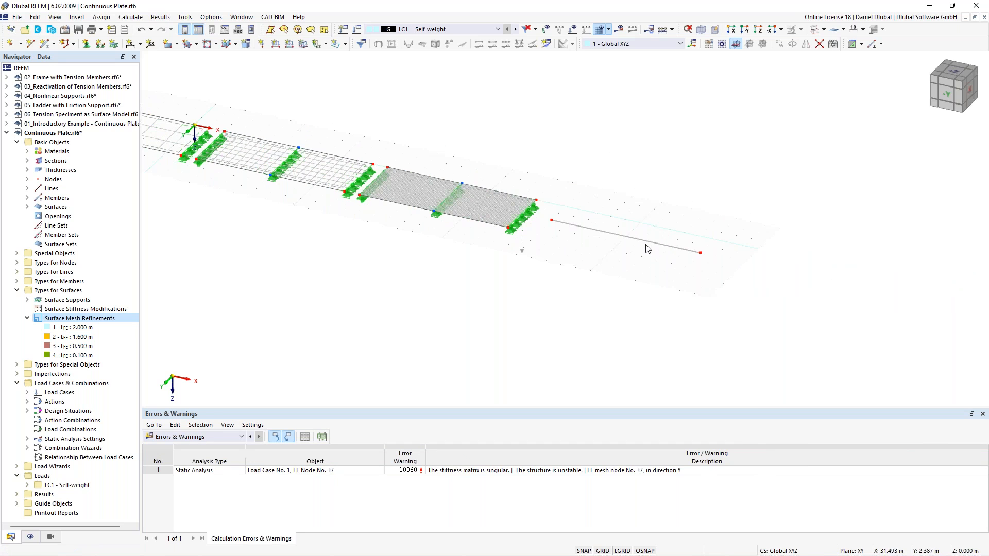
pyautogui.scroll(2, 641, 242)
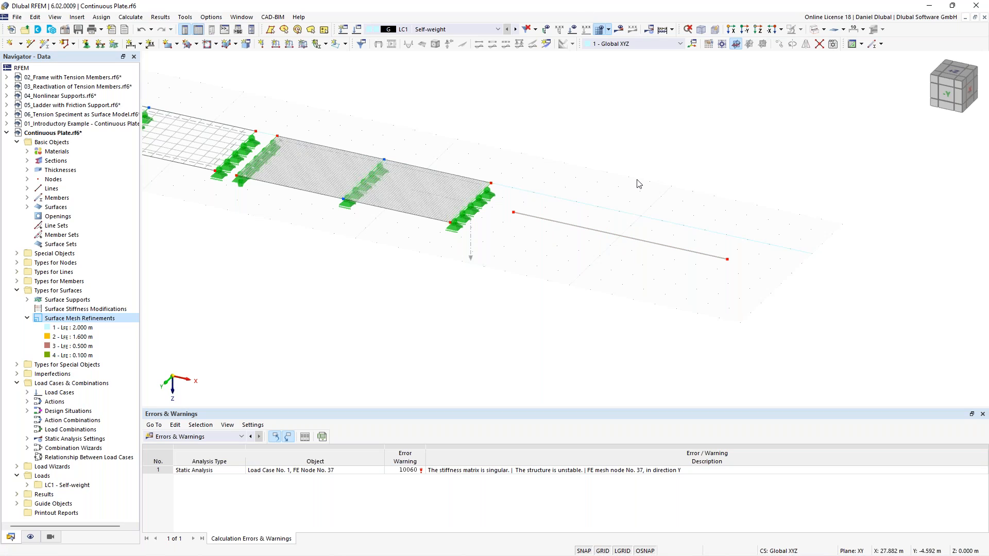
pyautogui.click(623, 240)
pyautogui.moveTo(573, 189); pyautogui.dragTo(527, 170, button='middle')
pyautogui.scroll(-2, 307, 148)
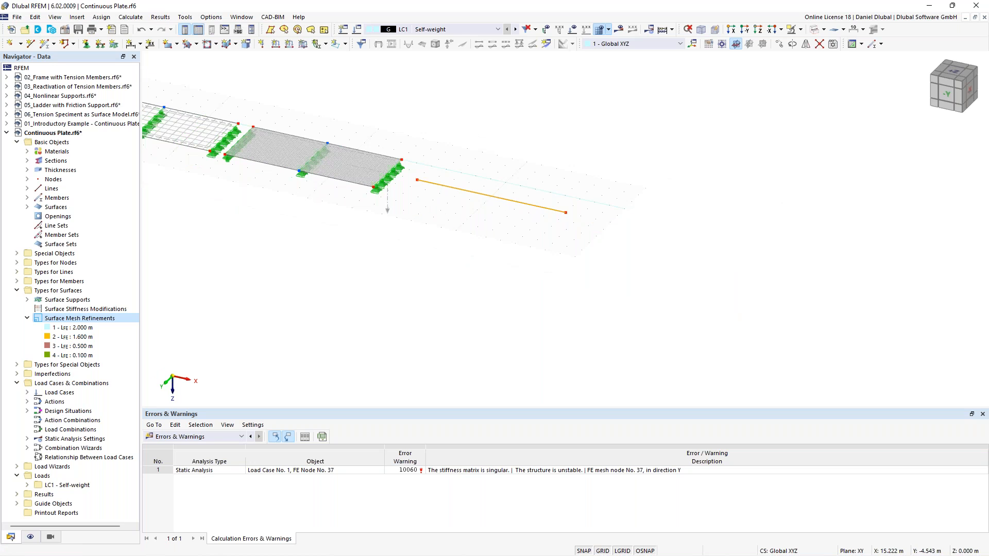
pyautogui.moveTo(221, 111); pyautogui.dragTo(277, 136, button='middle')
pyautogui.scroll(2, 603, 178)
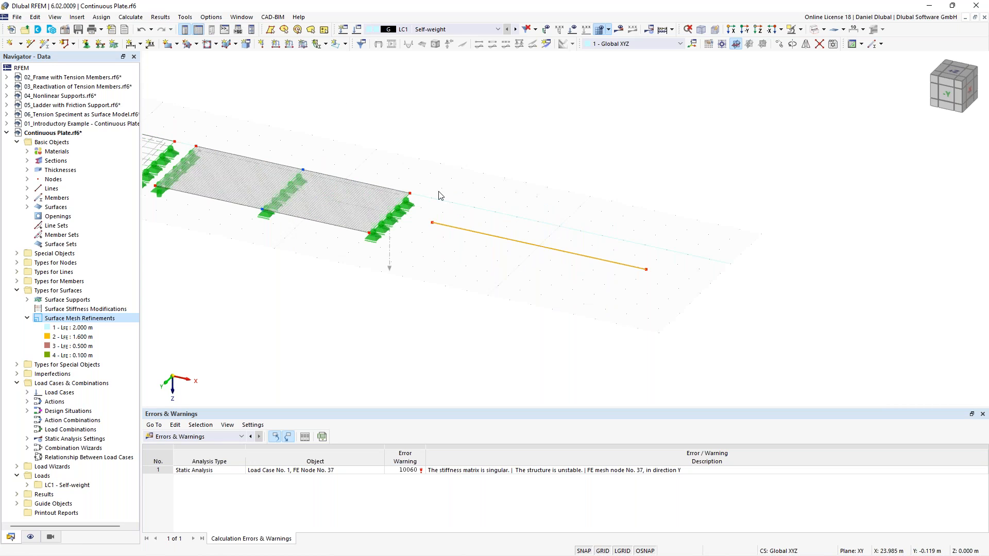
pyautogui.moveTo(438, 218); pyautogui.dragTo(479, 219, button='middle')
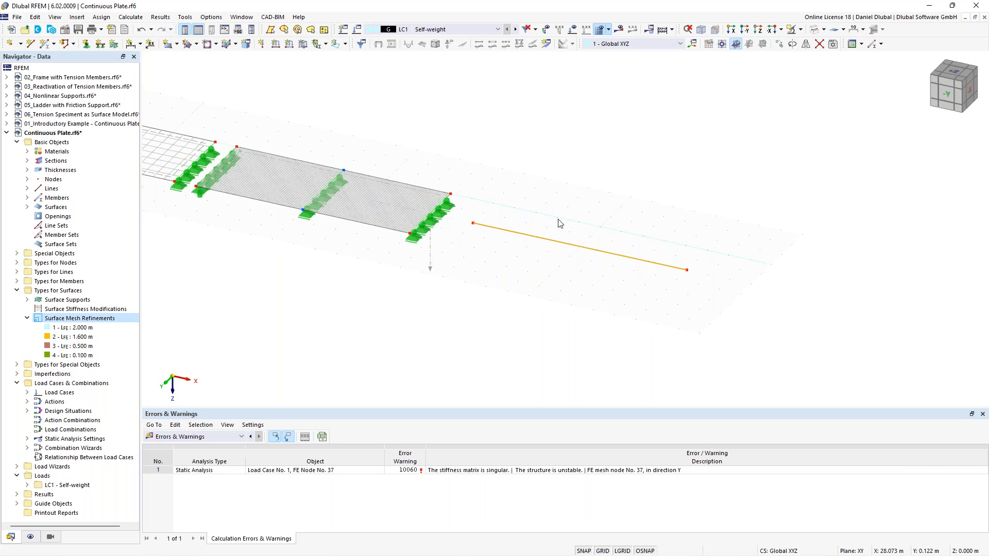
pyautogui.rightClick(579, 250)
pyautogui.moveTo(669, 280)
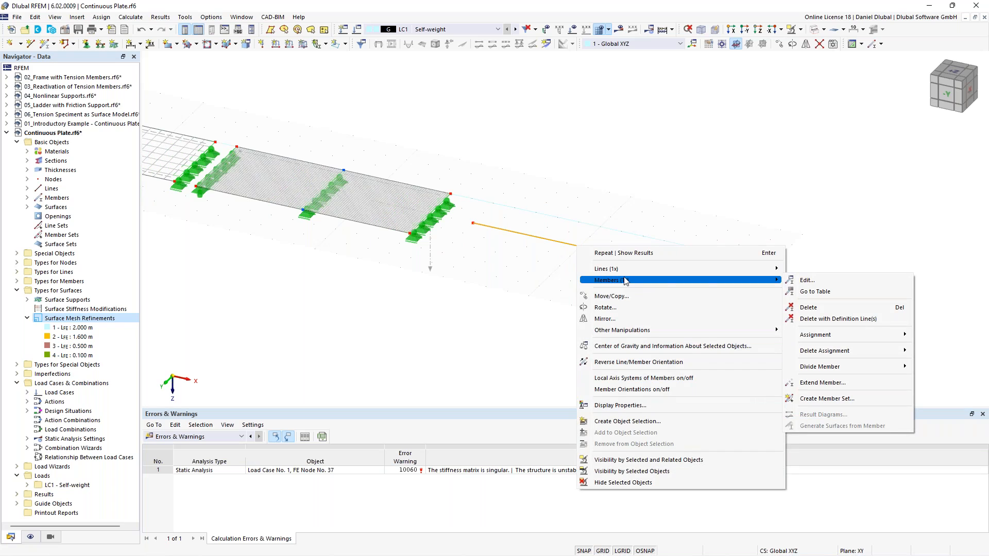
pyautogui.moveTo(843, 370)
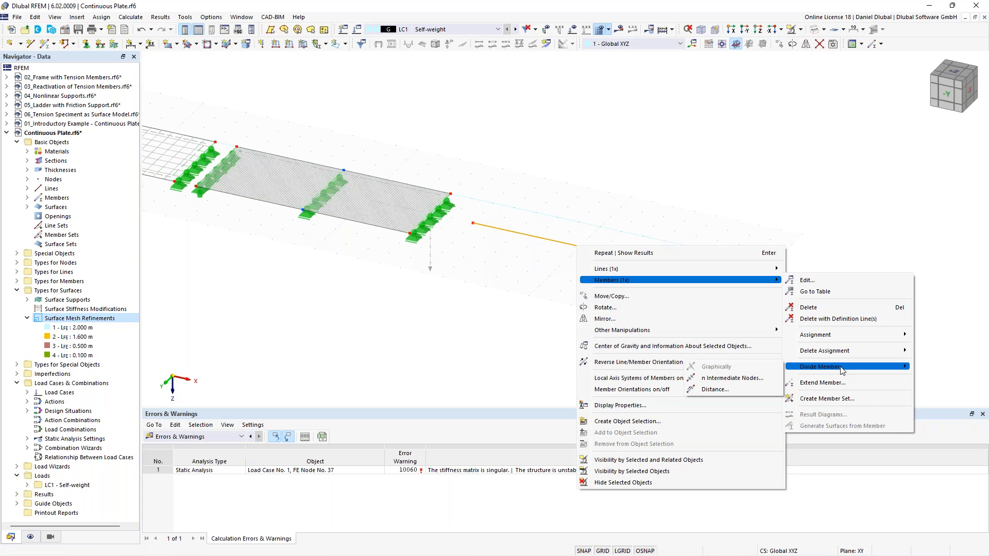
pyautogui.click(756, 379)
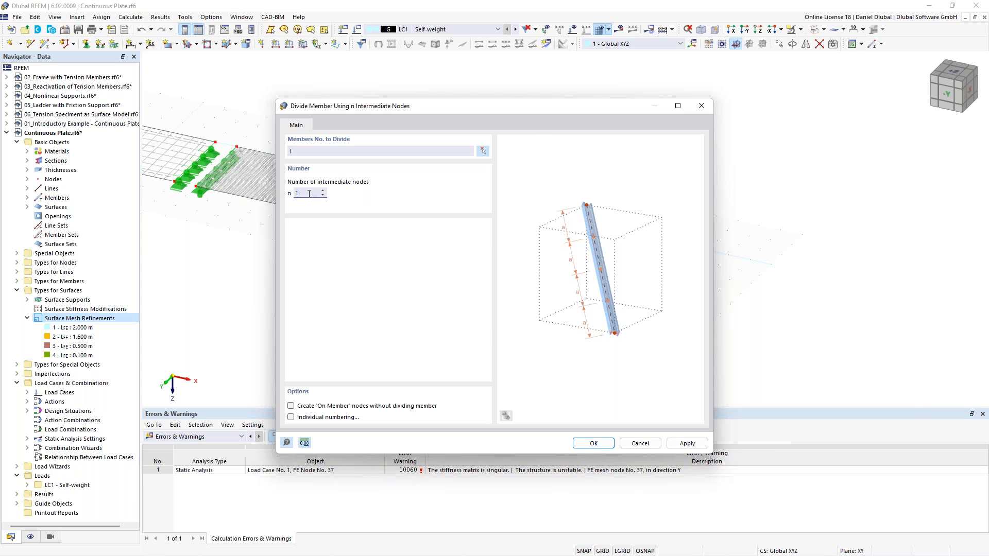
pyautogui.click(318, 407)
pyautogui.moveTo(440, 106); pyautogui.dragTo(397, 95)
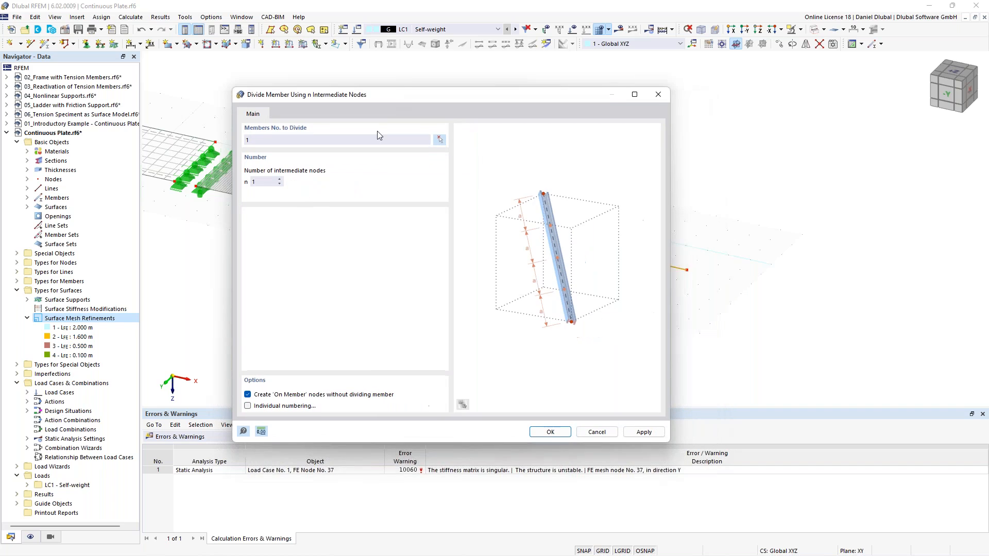
pyautogui.click(549, 433)
pyautogui.click(543, 330)
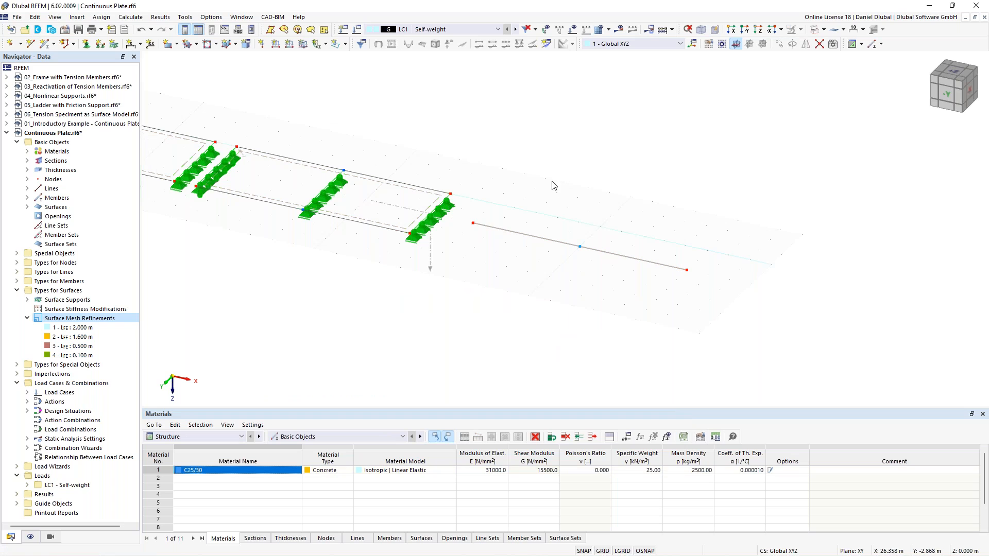
# - Create a new nodal support type fixing uX, uY, uZ, φX and φZ, with rotation φY left free
pyautogui.keyDown('ctrl'); pyautogui.moveTo(558, 175); pyautogui.dragTo(522, 163, button='middle'); pyautogui.keyUp('ctrl')
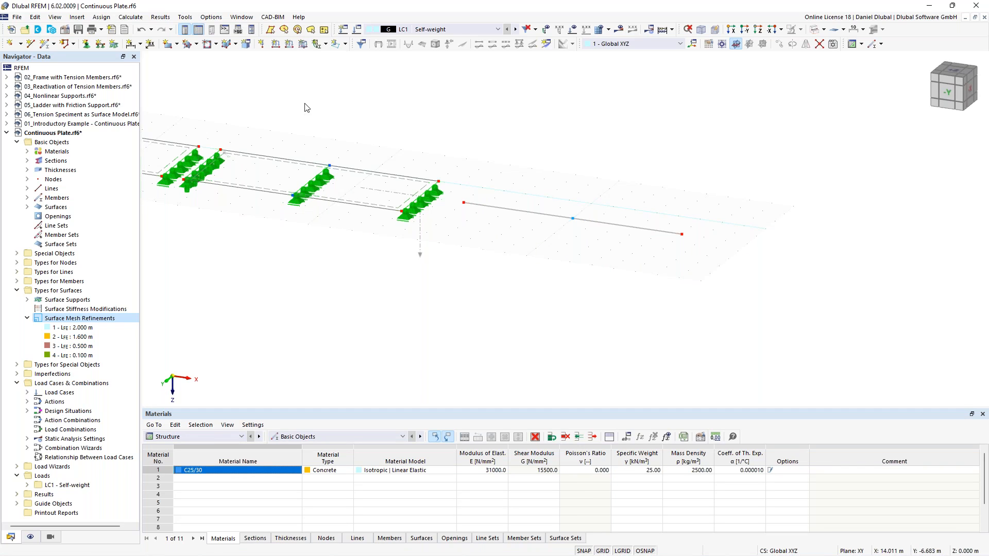
pyautogui.moveTo(307, 108); pyautogui.dragTo(364, 111, button='middle')
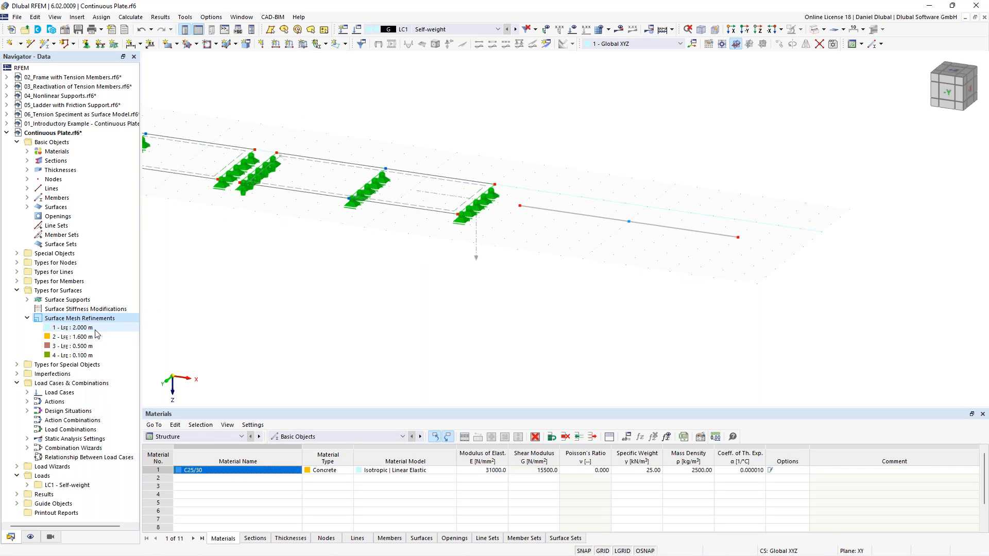
pyautogui.moveTo(470, 85); pyautogui.dragTo(434, 128, button='middle')
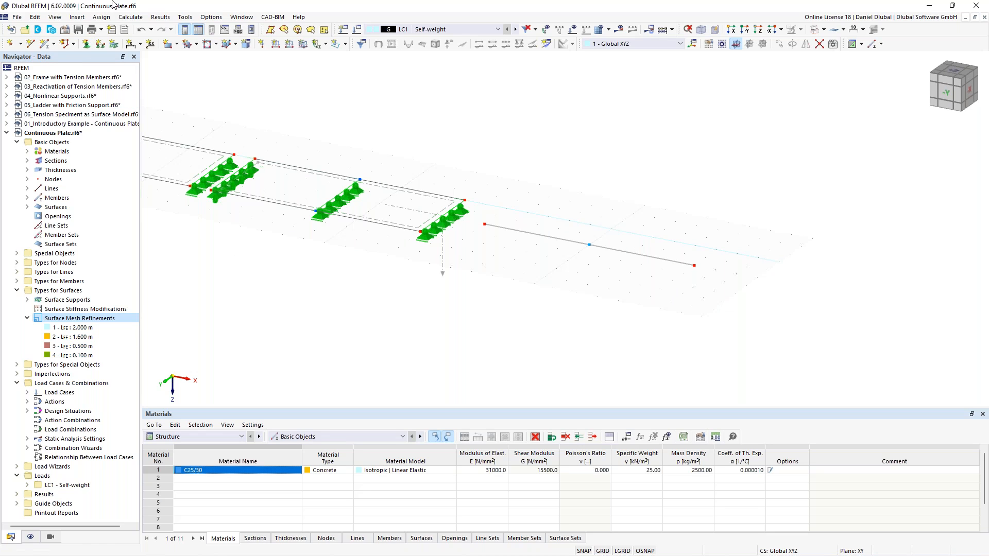
pyautogui.click(88, 47)
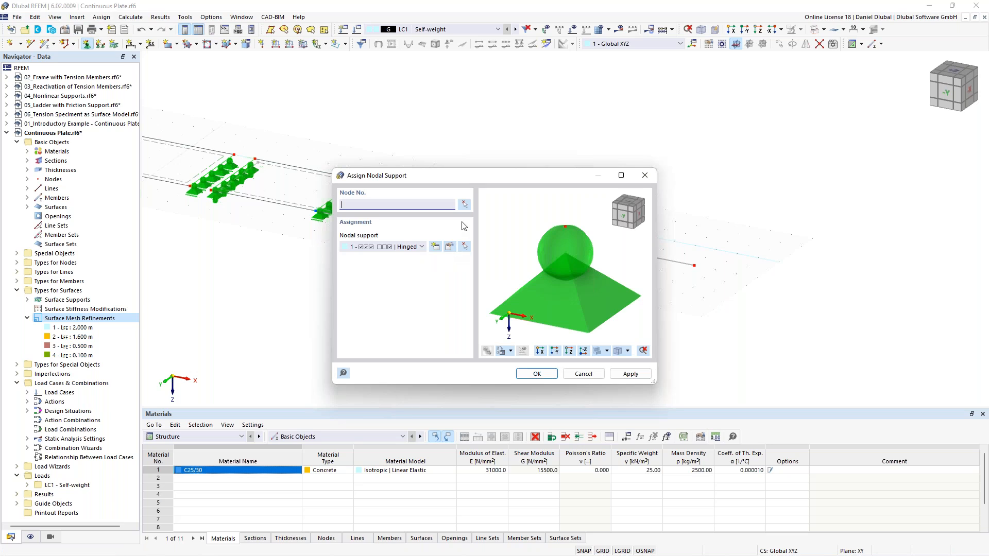
pyautogui.moveTo(493, 179); pyautogui.dragTo(288, 133)
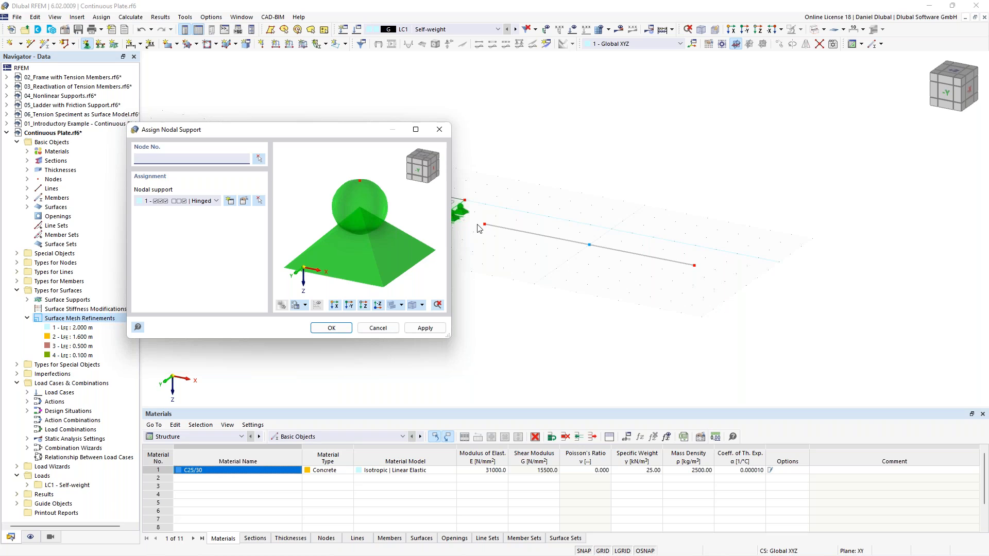
pyautogui.click(233, 202)
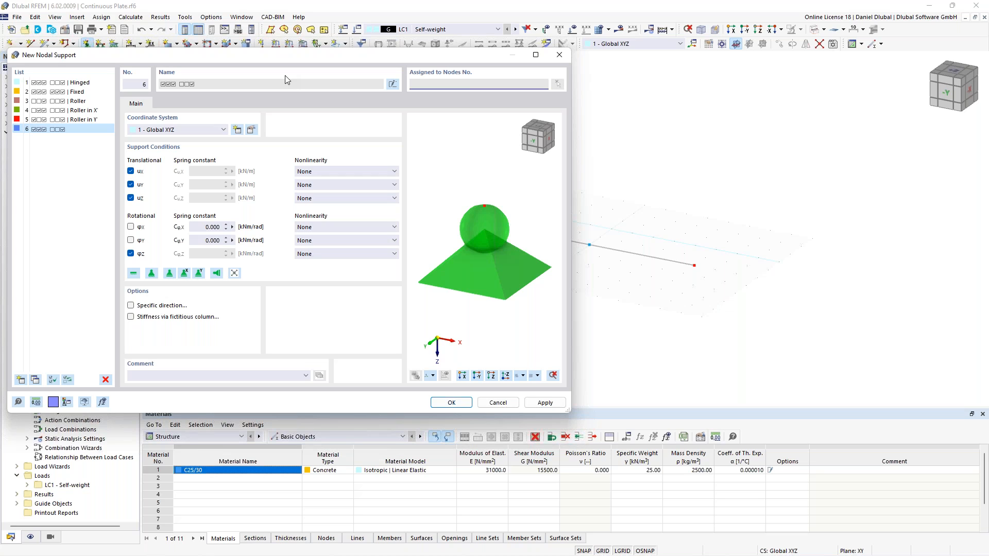
pyautogui.click(131, 226)
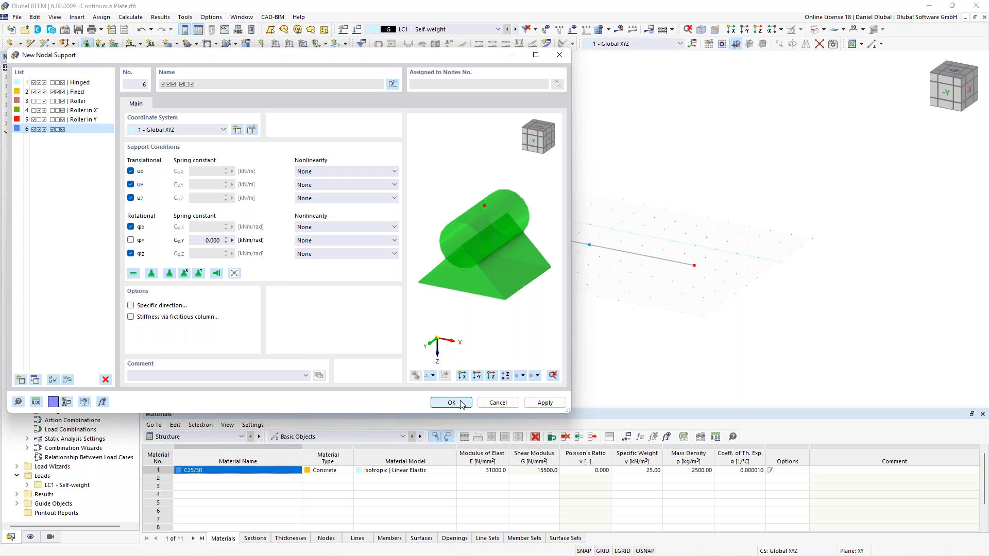
pyautogui.click(554, 401)
pyautogui.moveTo(466, 55); pyautogui.dragTo(600, 92)
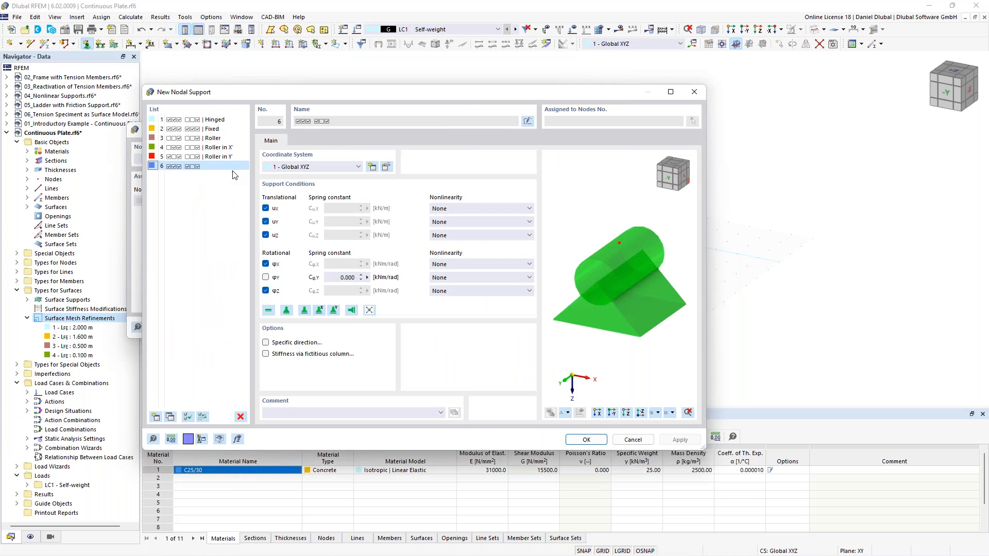
pyautogui.click(593, 441)
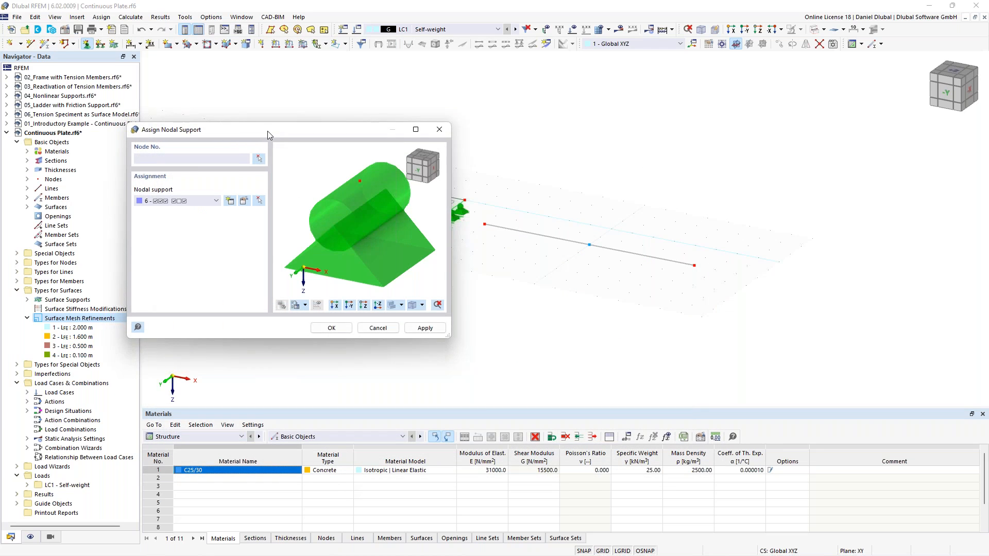
# - Assign the new support type 6 to the beam's end node nearest the plates
pyautogui.moveTo(267, 131); pyautogui.dragTo(284, 202)
pyautogui.click(278, 231)
pyautogui.click(484, 224)
pyautogui.click(153, 157)
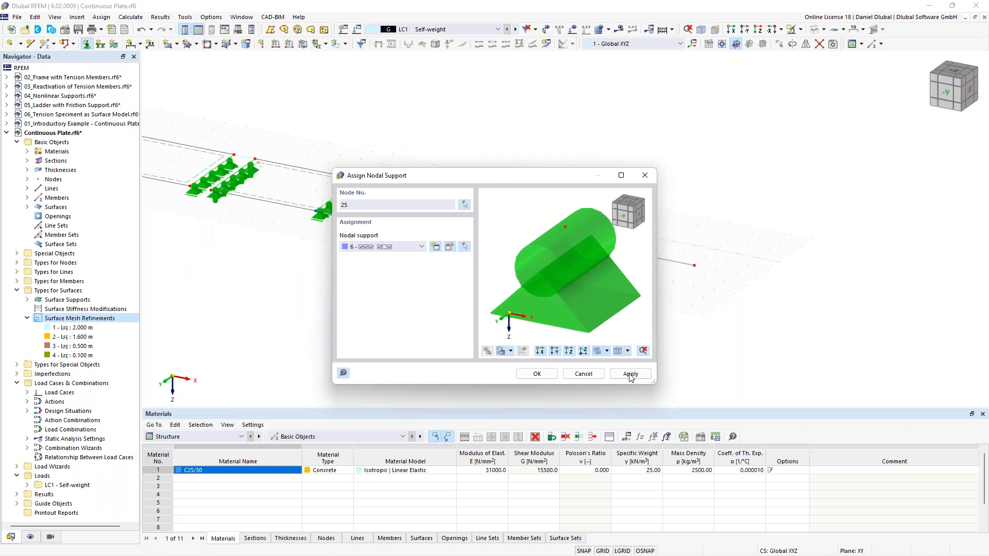
pyautogui.click(630, 375)
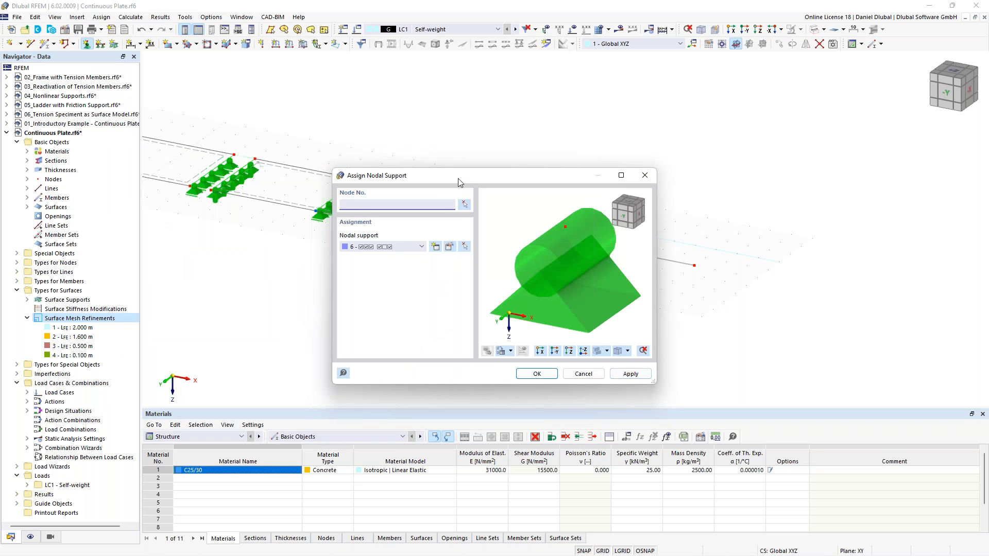
# - Assign the Roller in X' nodal support to the beam's middle node and far end node
pyautogui.moveTo(459, 177); pyautogui.dragTo(338, 171)
pyautogui.click(289, 242)
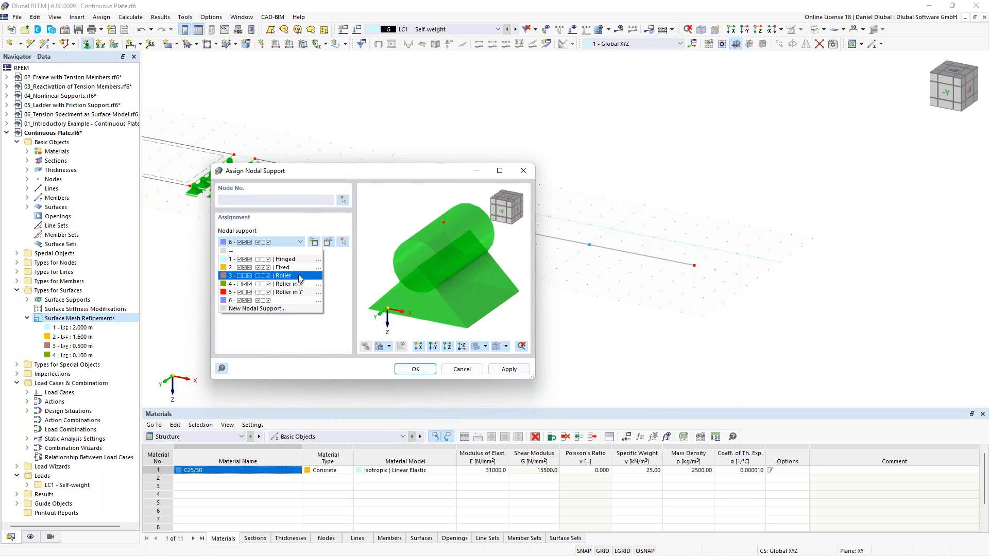
pyautogui.click(302, 285)
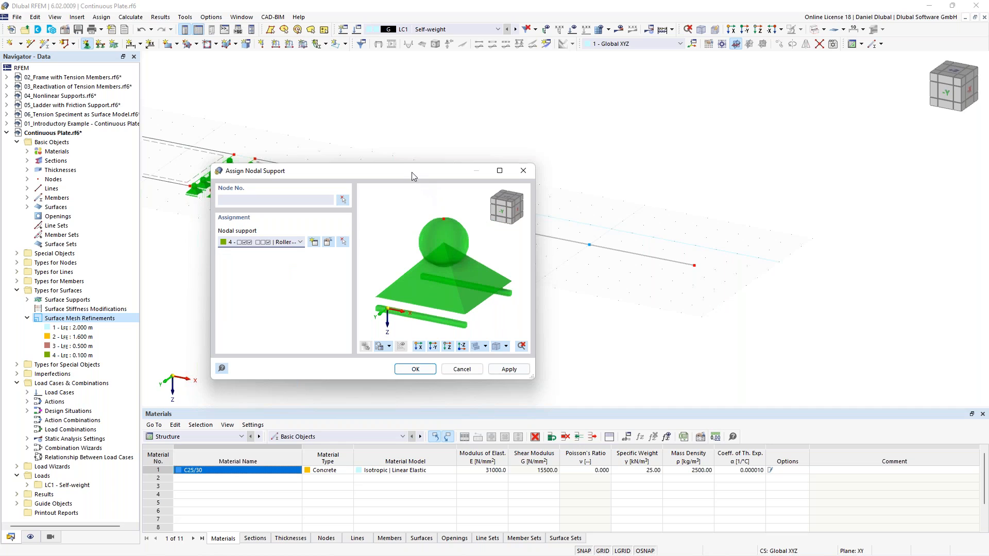
pyautogui.moveTo(417, 178); pyautogui.dragTo(342, 162)
pyautogui.click(267, 184)
pyautogui.moveTo(573, 217); pyautogui.dragTo(726, 303)
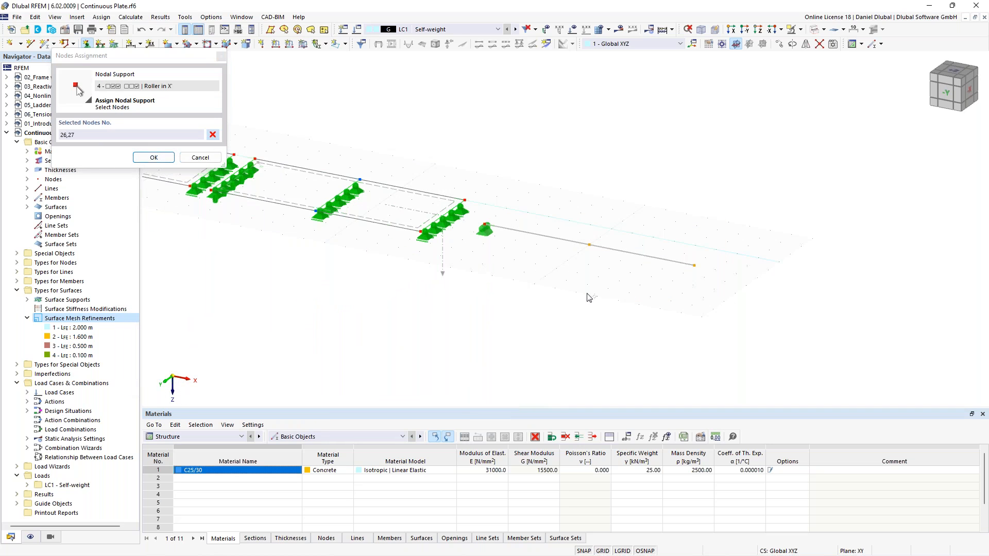
pyautogui.click(153, 157)
pyautogui.click(550, 375)
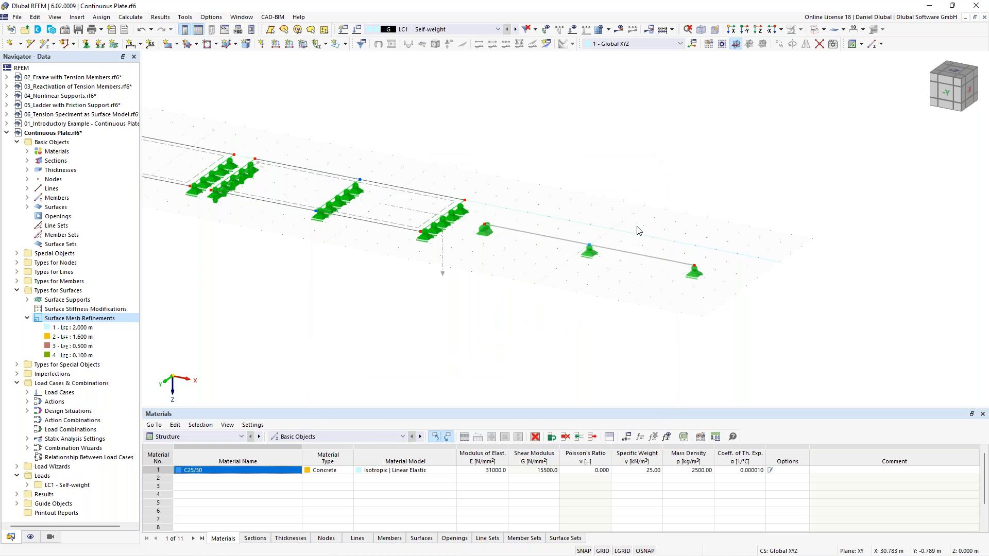
# - Switch the model display from wireframe to a solid rendering of the plates and the beam
pyautogui.scroll(-4, 577, 196)
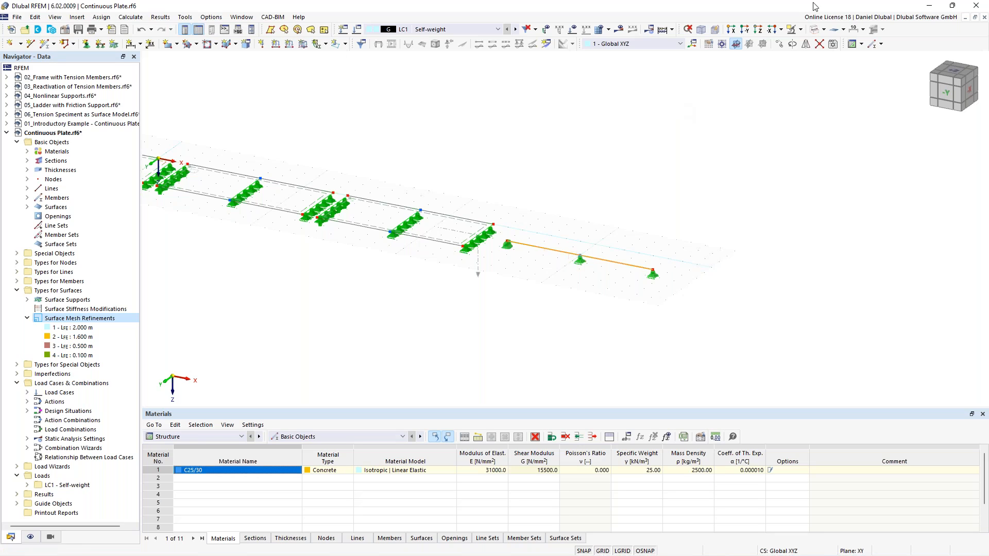
pyautogui.click(818, 30)
pyautogui.click(819, 31)
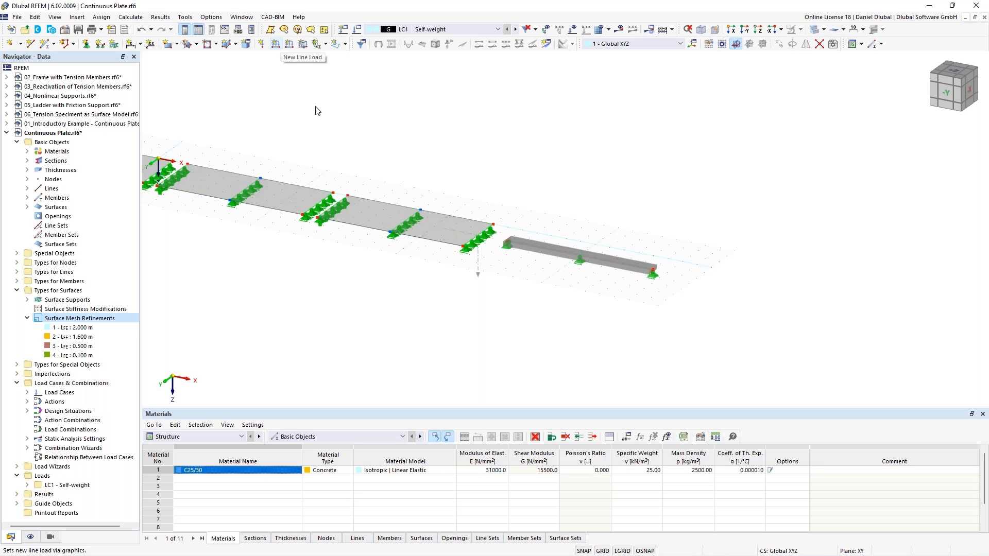
# - Apply a uniform member load of 10 kN/m in direction ZL to the comparison beam in load case LC1
pyautogui.scroll(3, 386, 170)
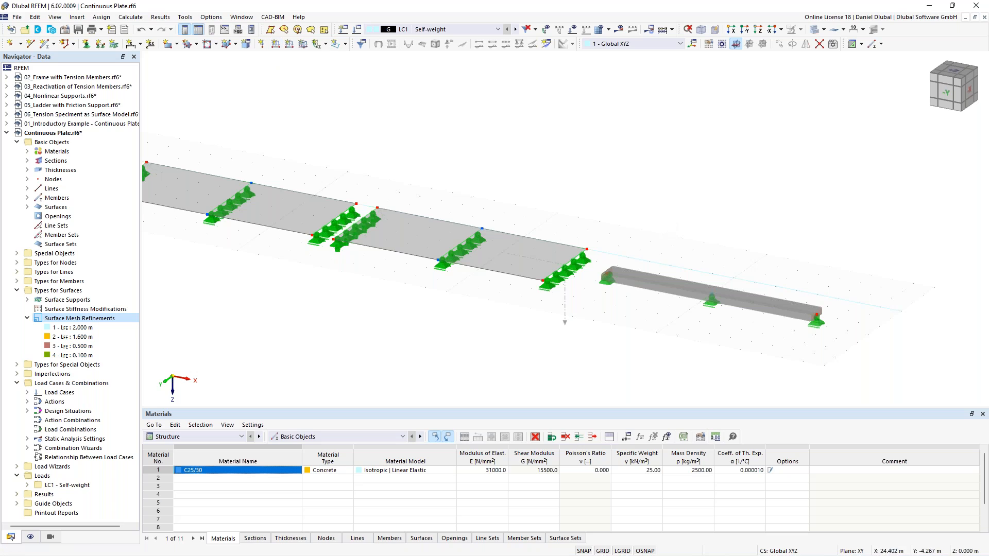
pyautogui.moveTo(669, 227); pyautogui.dragTo(565, 200, button='middle')
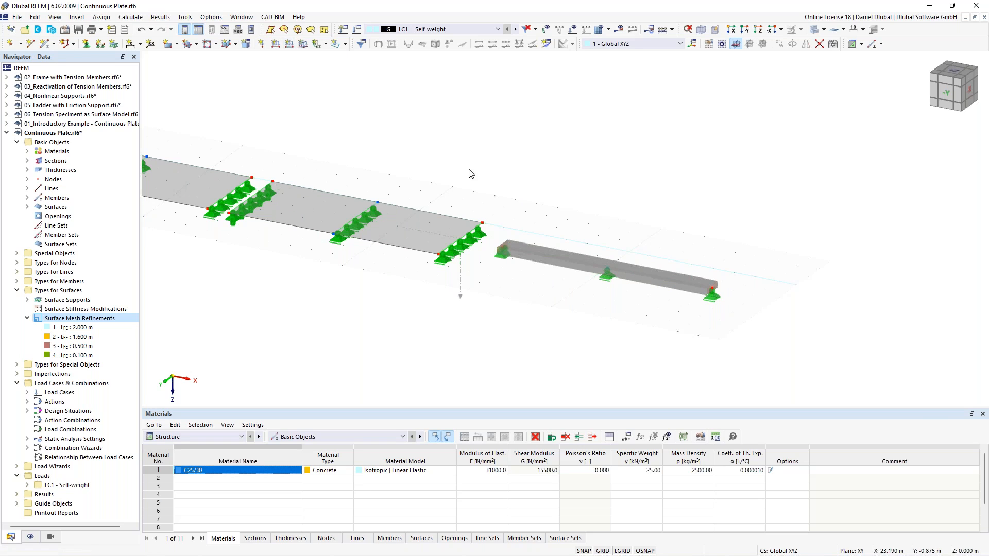
pyautogui.scroll(-1, 453, 163)
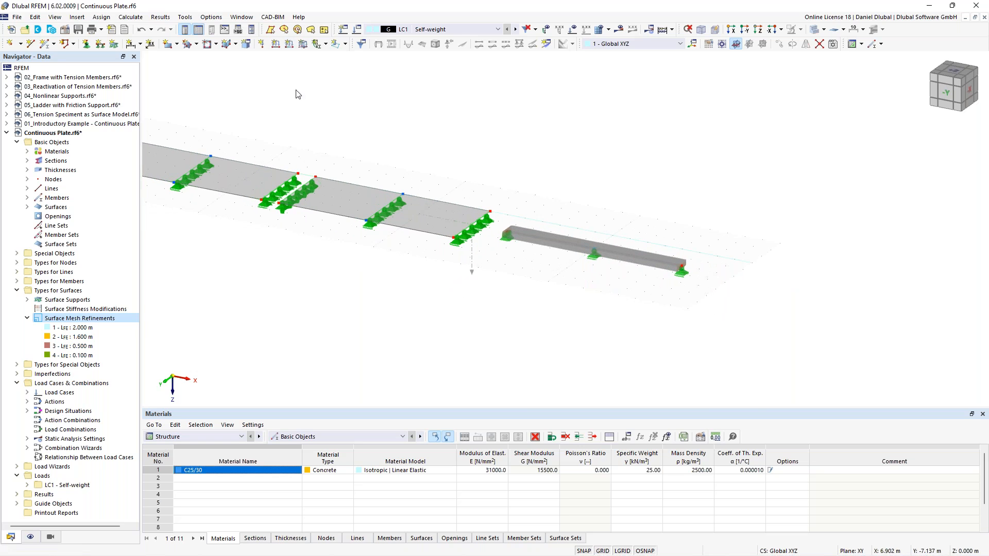
pyautogui.click(290, 45)
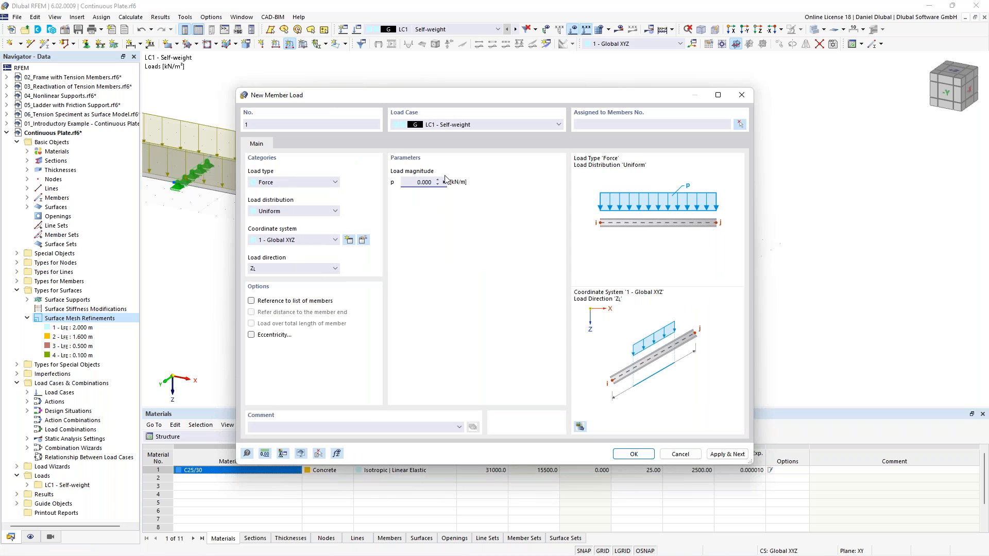
pyautogui.moveTo(416, 182); pyautogui.dragTo(445, 175)
pyautogui.write('10')
pyautogui.click(634, 454)
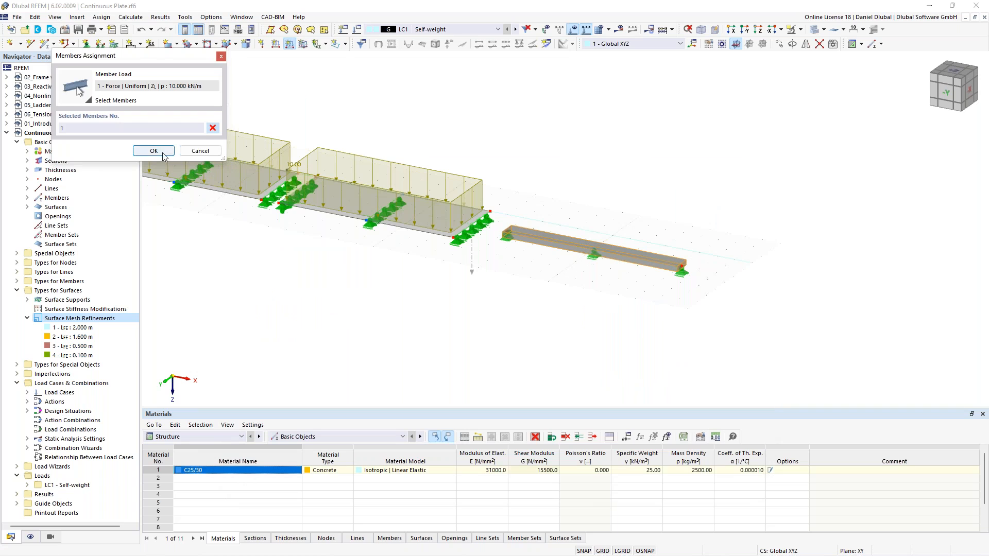
pyautogui.click(154, 151)
# - Run the calculation of load case LC1 to obtain results for the four plates and the beam
pyautogui.scroll(-3, 411, 277)
pyautogui.moveTo(411, 277); pyautogui.dragTo(470, 285, button='middle')
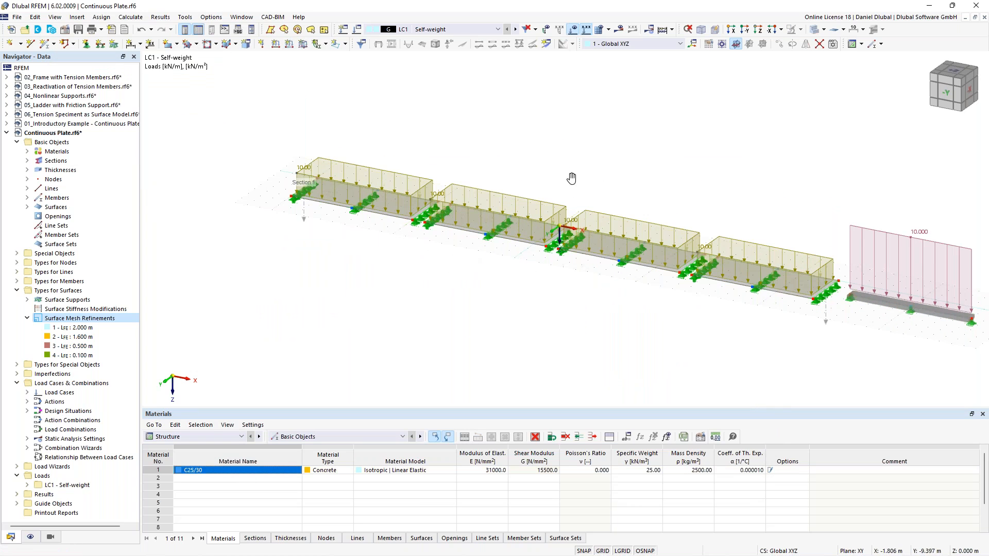
pyautogui.moveTo(600, 185); pyautogui.dragTo(509, 167, button='middle')
pyautogui.click(623, 31)
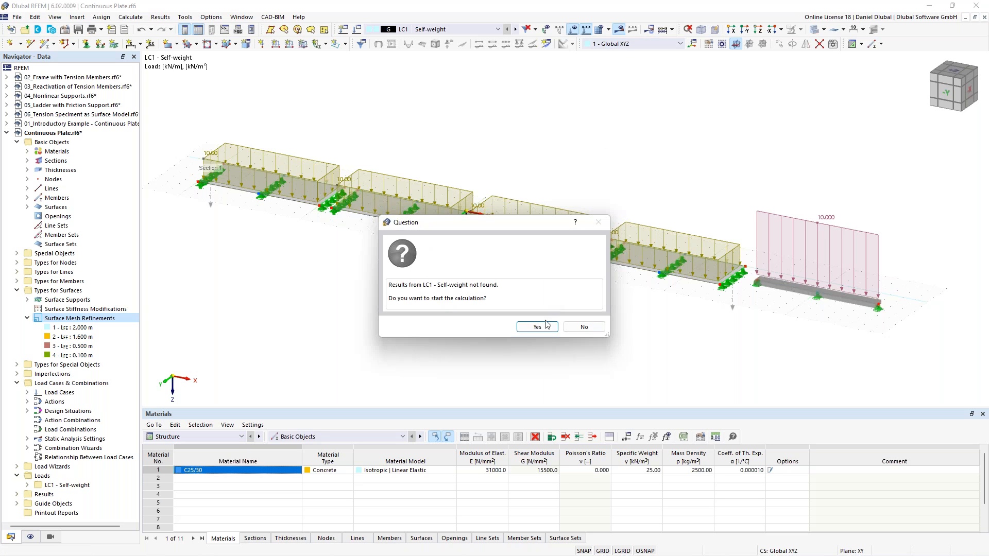
pyautogui.click(546, 326)
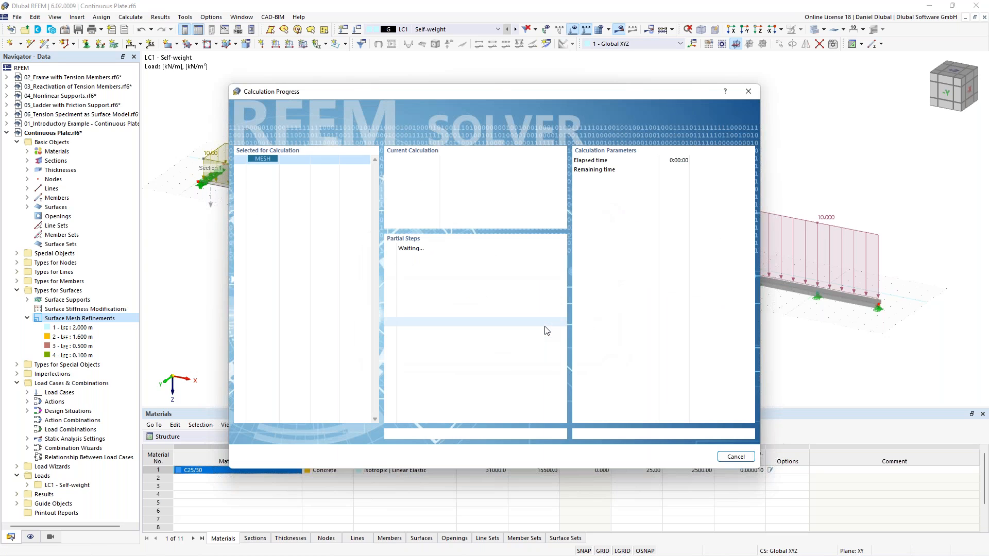
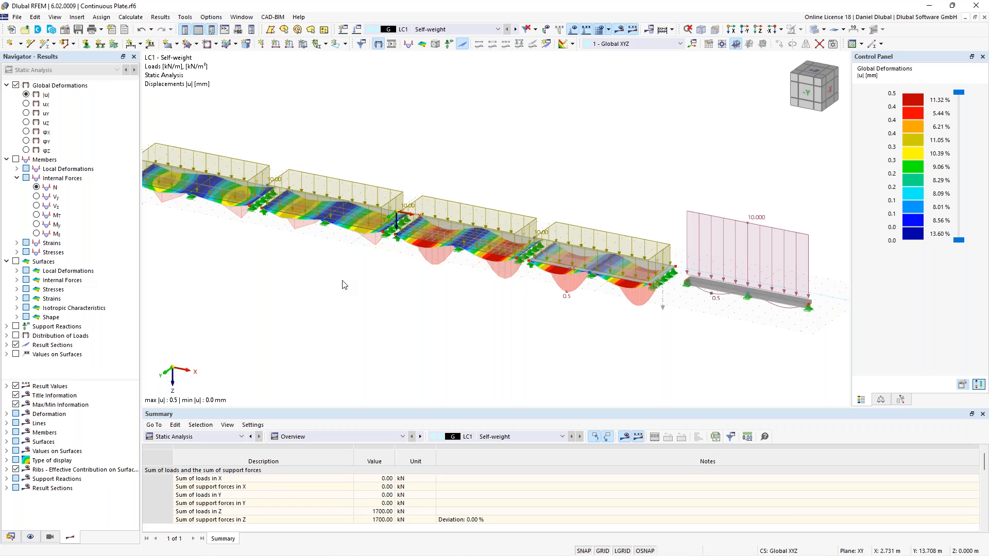
# - Turn off the result section diagrams in the global deformation display
pyautogui.moveTo(394, 155)
pyautogui.mouseDown(button='middle')
pyautogui.moveTo(494, 154)
pyautogui.moveTo(412, 157)
pyautogui.mouseUp(button='middle')
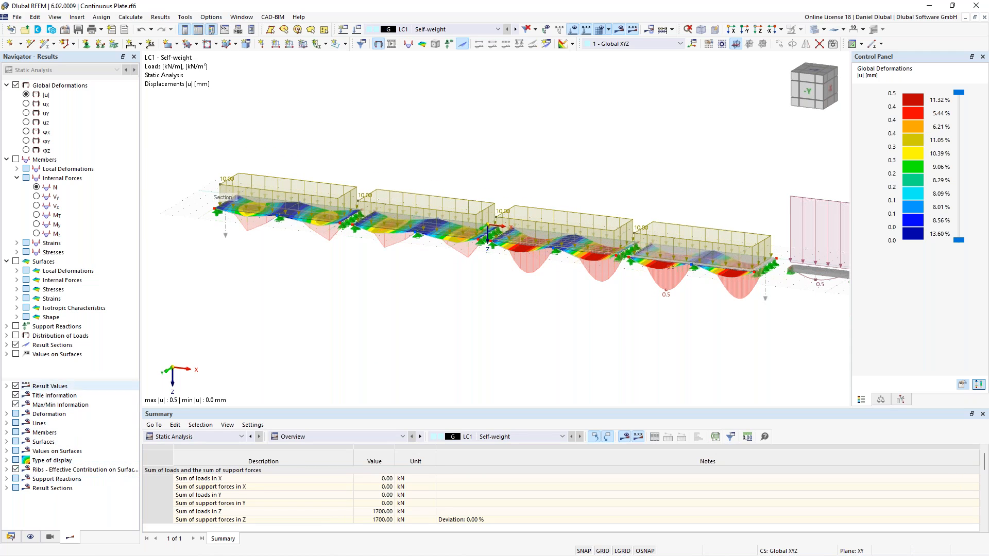
pyautogui.click(16, 345)
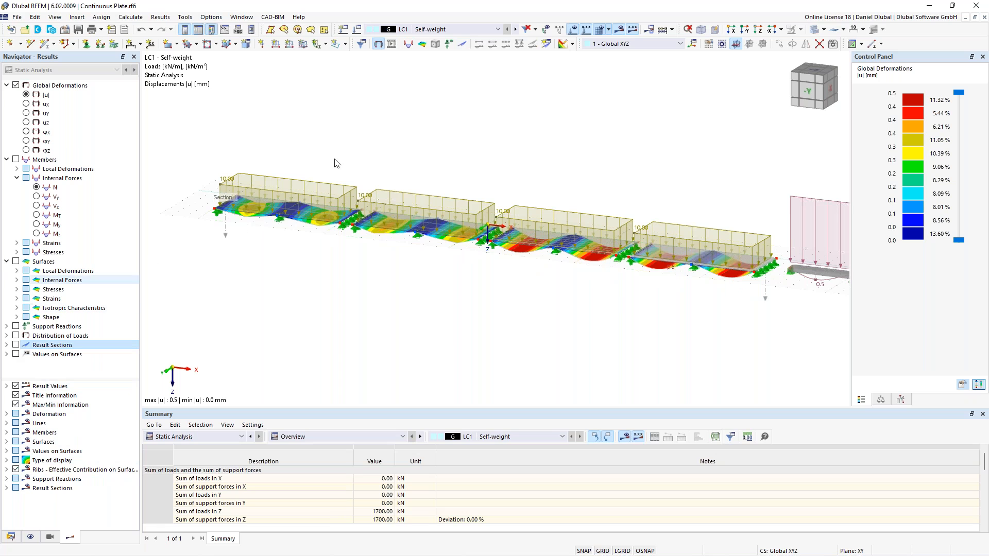
# - Compare the global deformations of the four differently meshed plates with each other and with the beam
pyautogui.scroll(5, 371, 131)
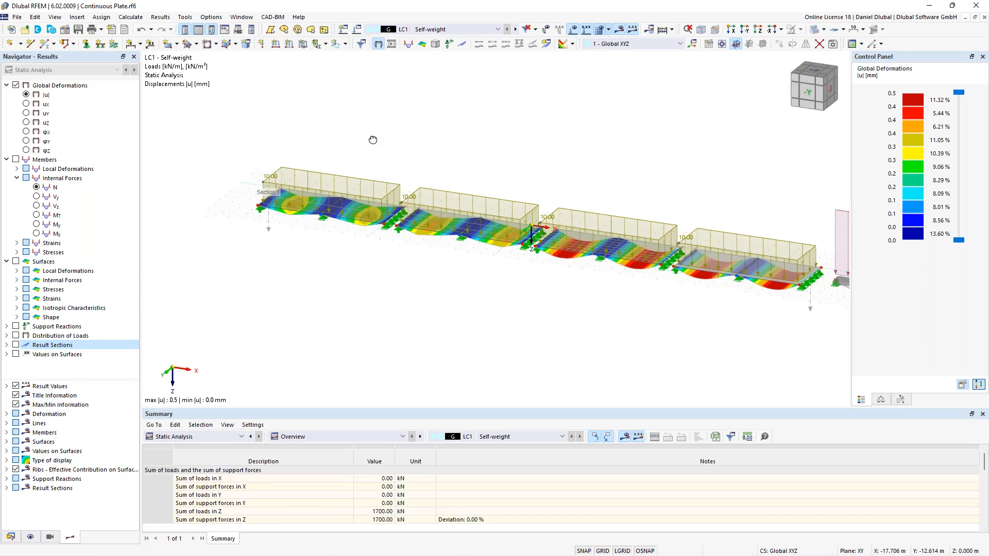
pyautogui.scroll(3, 404, 159)
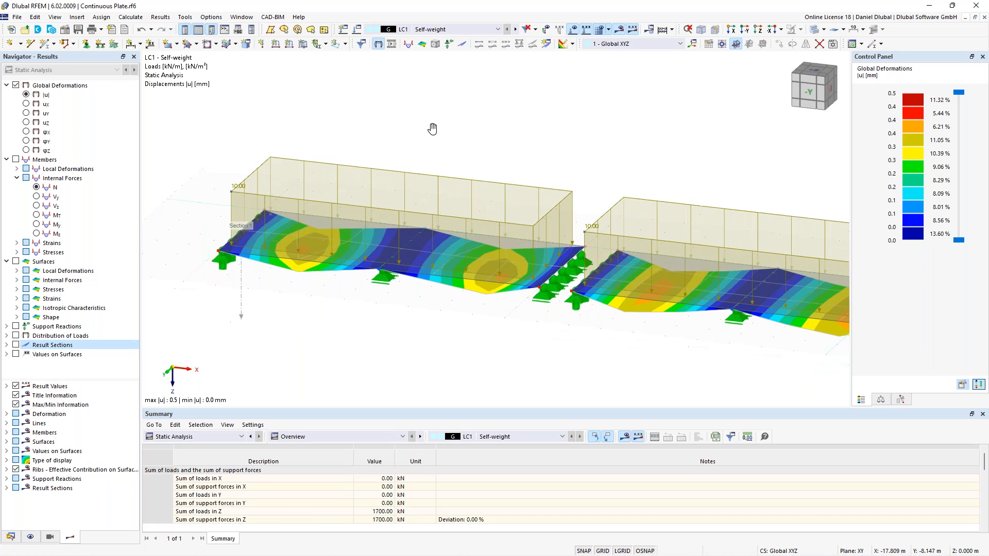
pyautogui.scroll(-3, 493, 169)
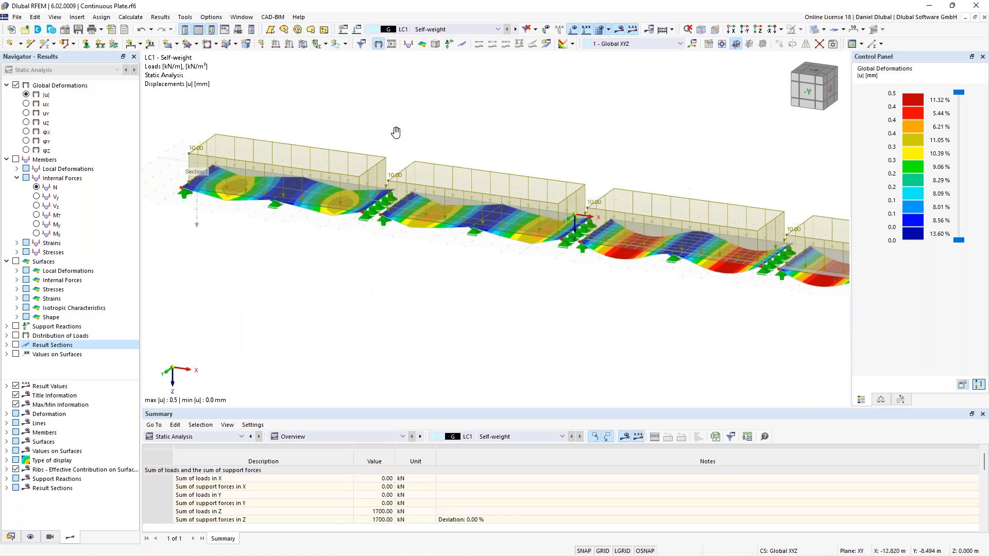
pyautogui.moveTo(644, 157); pyautogui.dragTo(412, 150, button='middle')
pyautogui.moveTo(584, 160); pyautogui.dragTo(427, 155, button='middle')
pyautogui.scroll(-2, 426, 164)
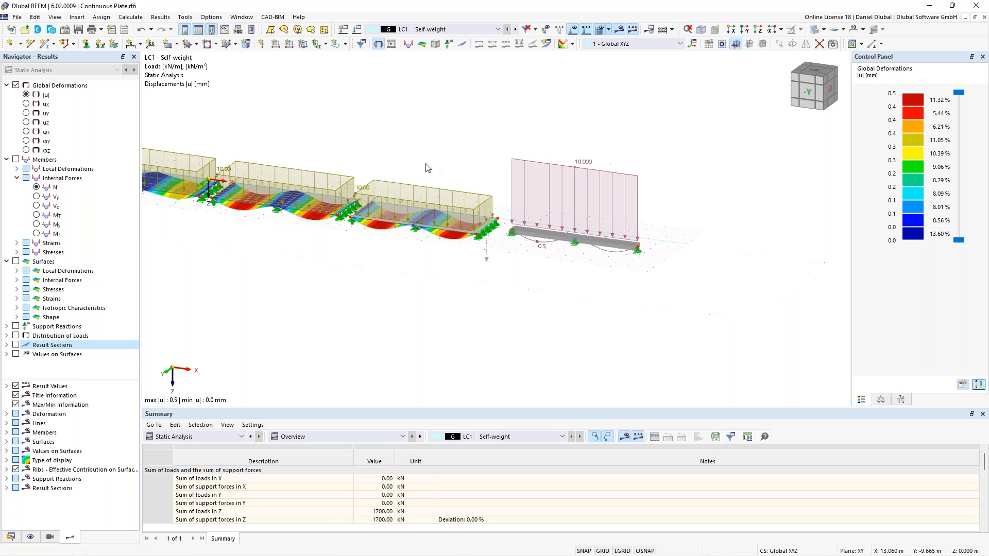
pyautogui.rightClick(599, 169)
pyautogui.moveTo(710, 243); pyautogui.dragTo(667, 249)
pyautogui.click(482, 298)
pyautogui.moveTo(421, 274); pyautogui.dragTo(761, 319, button='middle')
pyautogui.scroll(1, 341, 222)
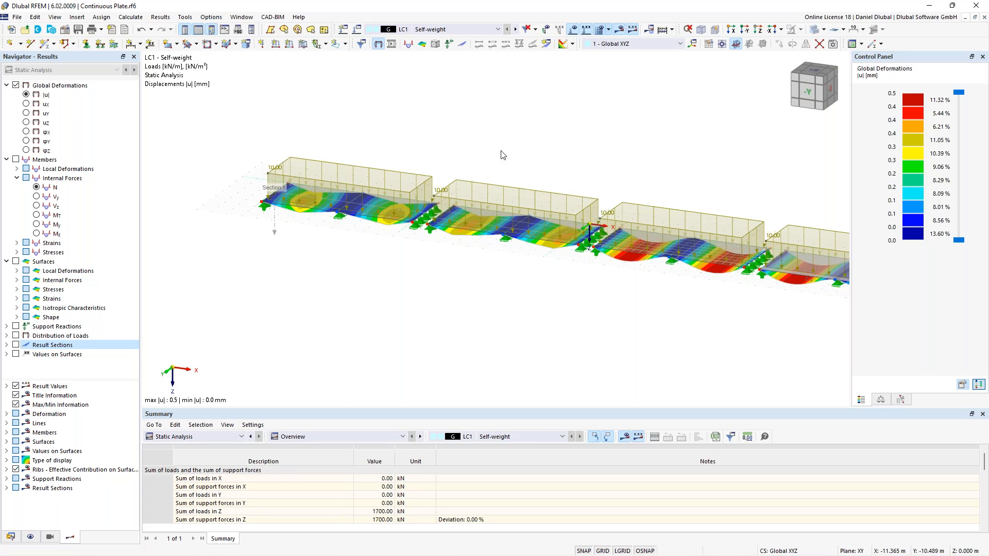
pyautogui.moveTo(689, 191); pyautogui.dragTo(556, 151, button='middle')
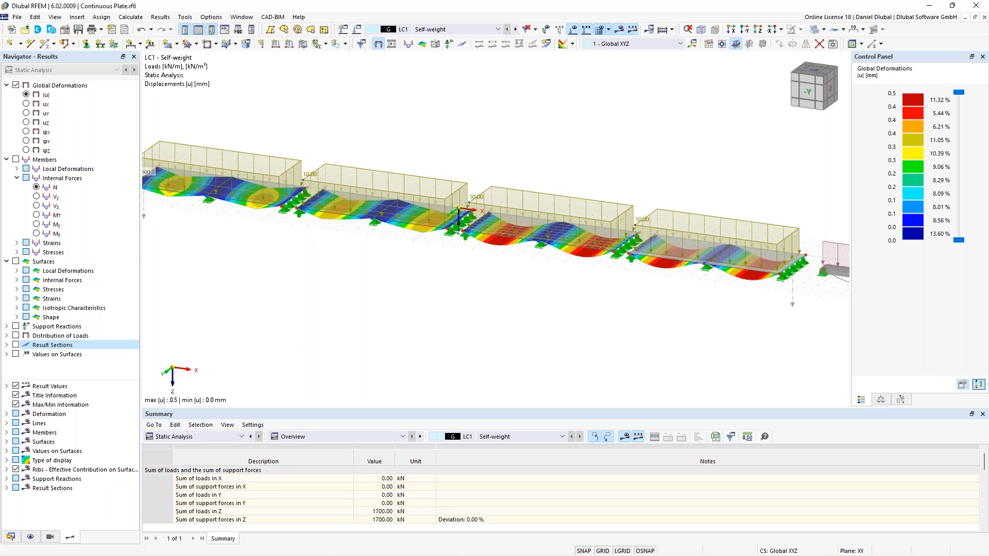
# - Limit visibility to the plate nearest the beam, the beam itself and their related objects, and hide the loads
pyautogui.moveTo(533, 301); pyautogui.dragTo(463, 284, button='middle')
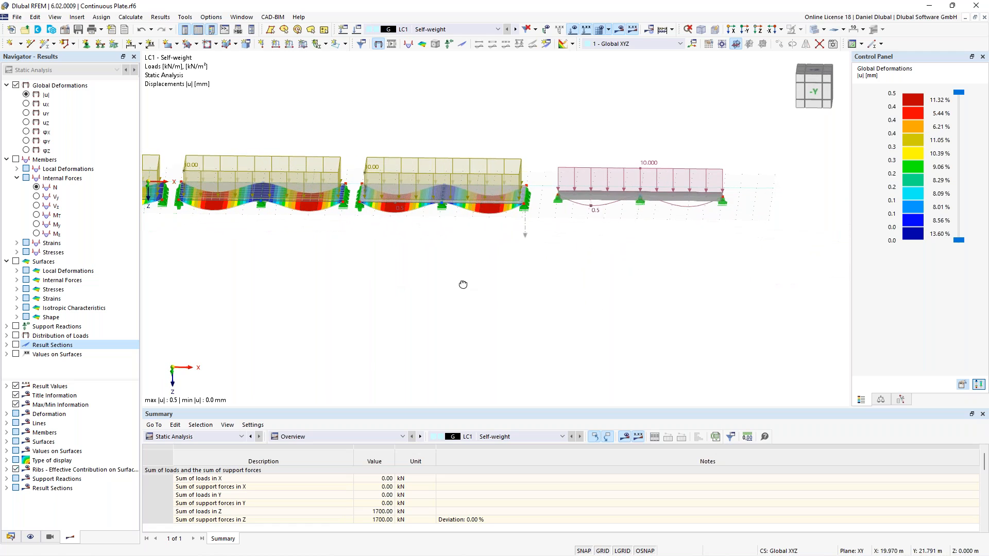
pyautogui.moveTo(359, 110); pyautogui.dragTo(755, 301)
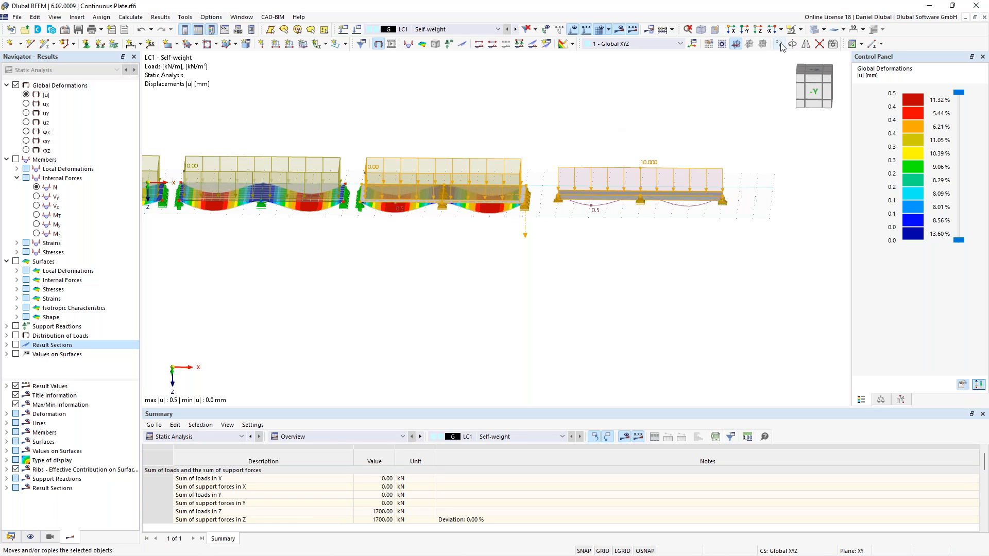
pyautogui.click(801, 29)
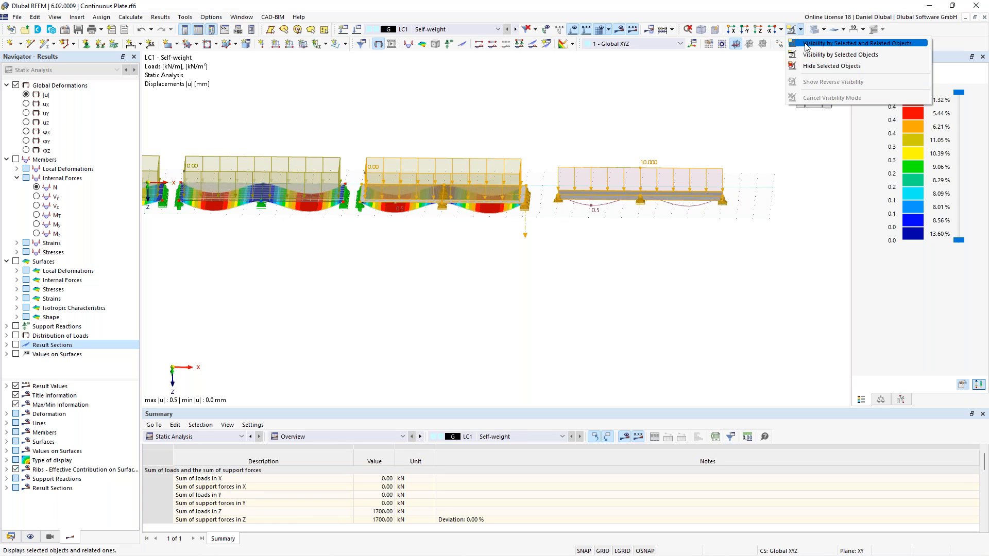
pyautogui.click(806, 45)
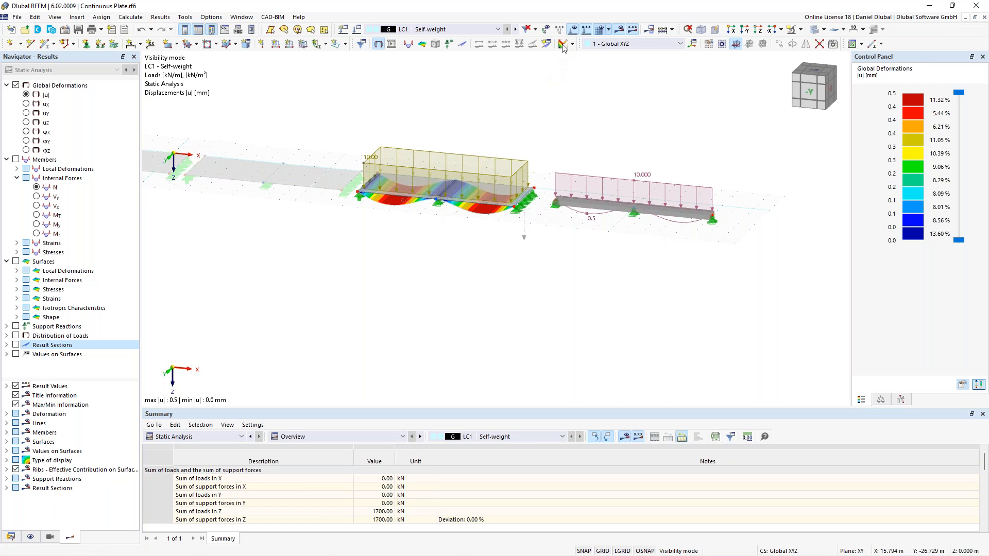
pyautogui.click(574, 31)
pyautogui.scroll(3, 541, 154)
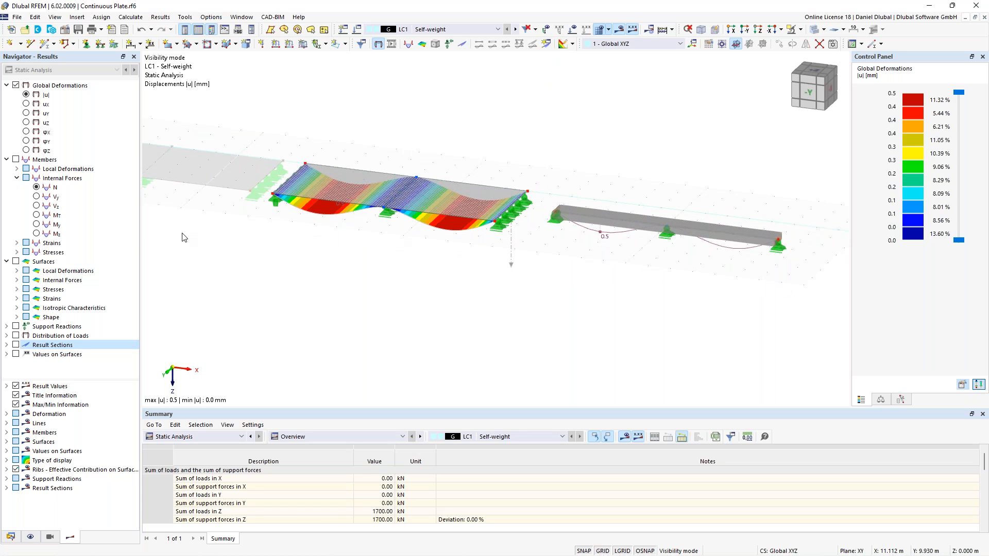
# - Display the member internal force My as a moment diagram on the beam
pyautogui.click(16, 160)
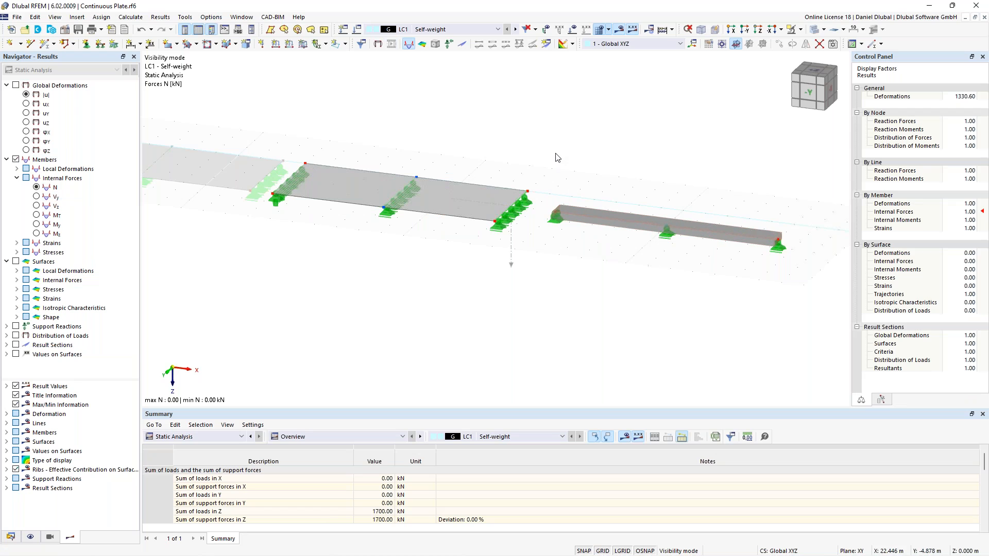
pyautogui.moveTo(557, 158); pyautogui.dragTo(530, 172, button='middle')
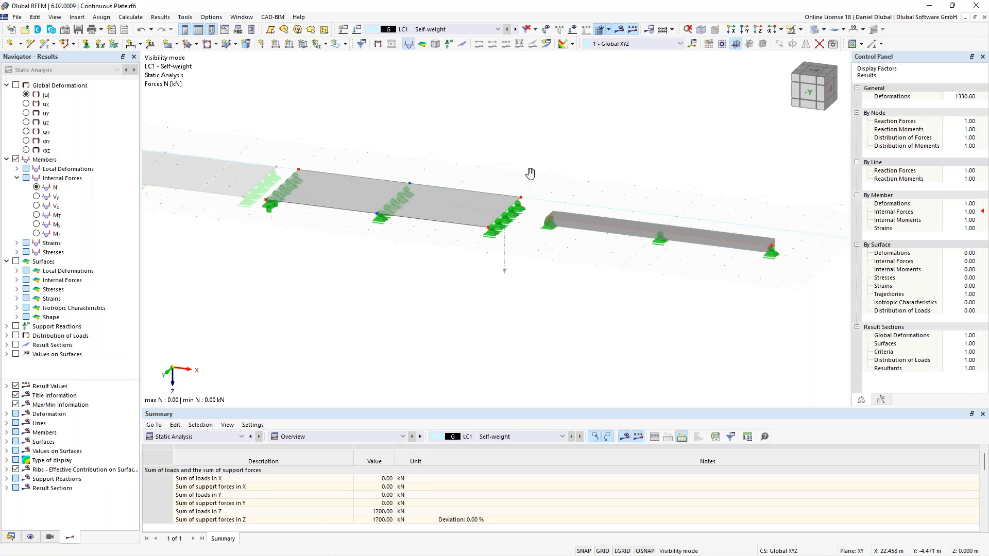
pyautogui.click(36, 225)
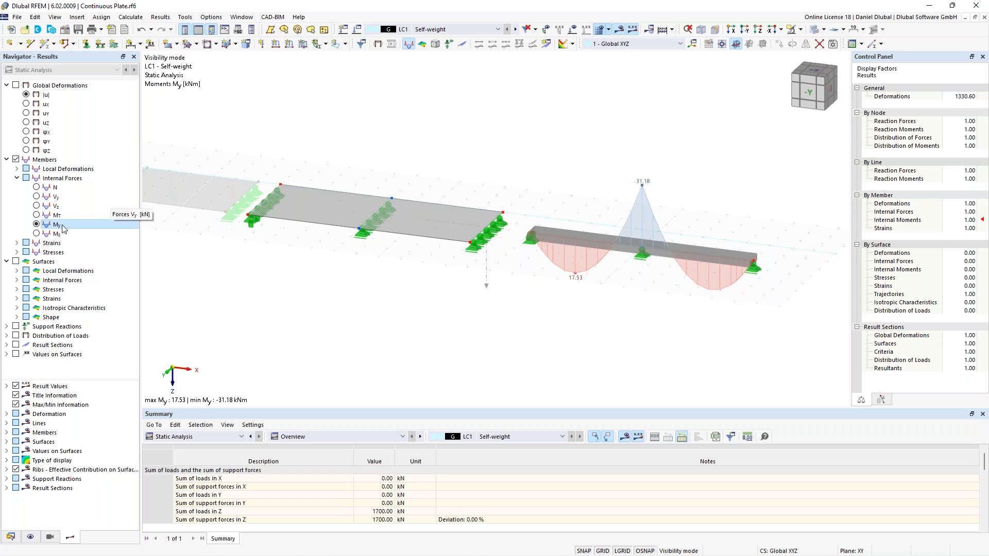
# - Turn on the local axis system of the beam and inspect its orientation
pyautogui.rightClick(592, 240)
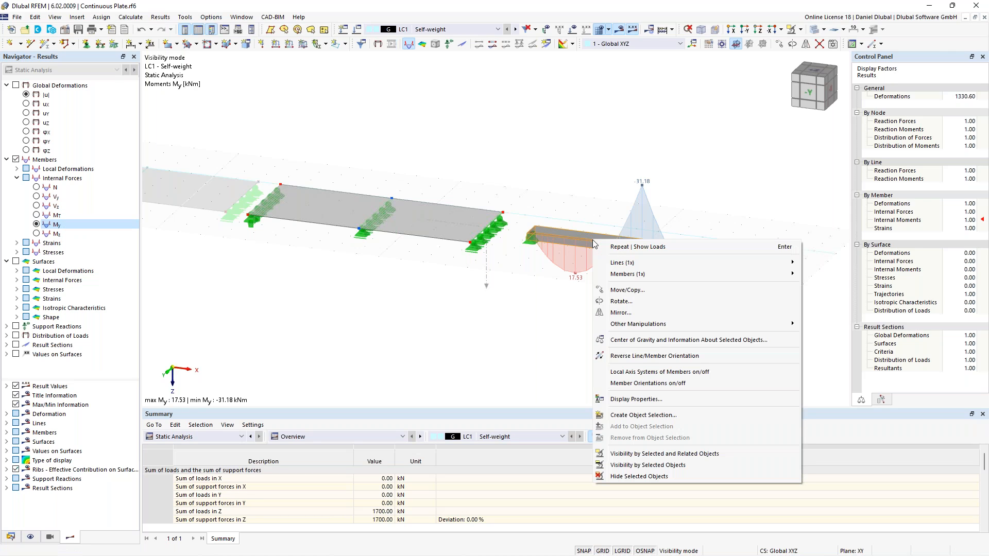
pyautogui.click(679, 382)
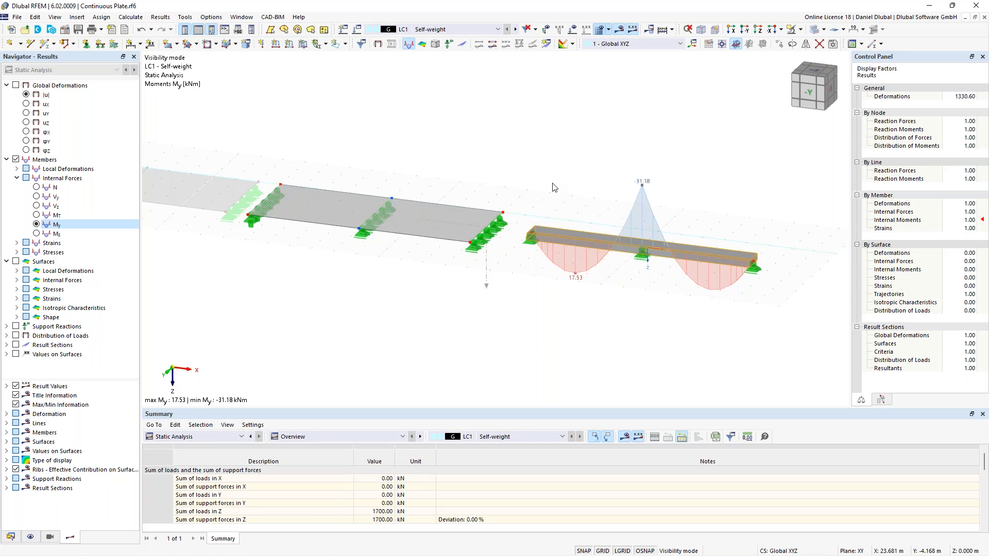
pyautogui.scroll(2, 599, 210)
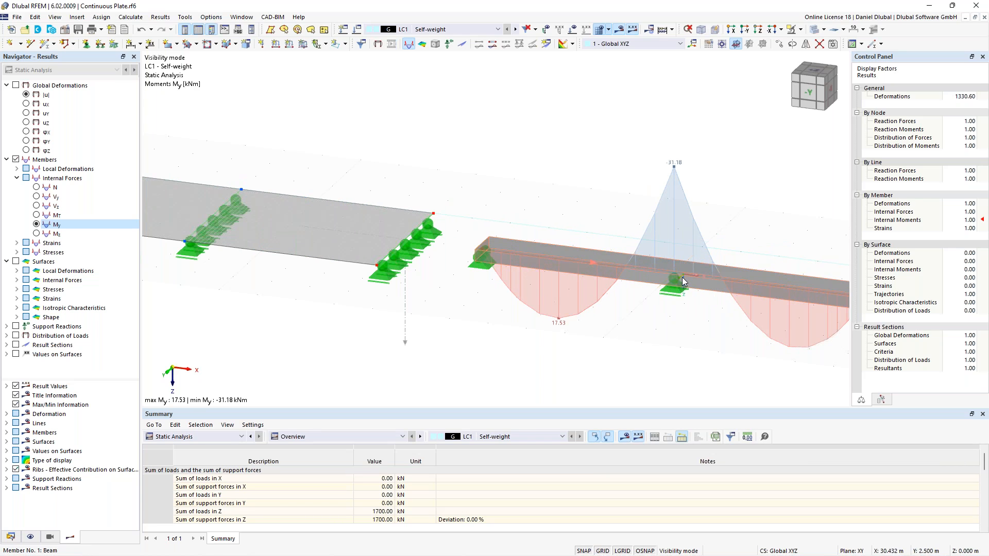
pyautogui.click(682, 278)
pyautogui.scroll(-1, 485, 187)
# - Display the basic internal force mx on the visible plate alongside the beam's moment diagram
pyautogui.moveTo(484, 186); pyautogui.dragTo(570, 203, button='middle')
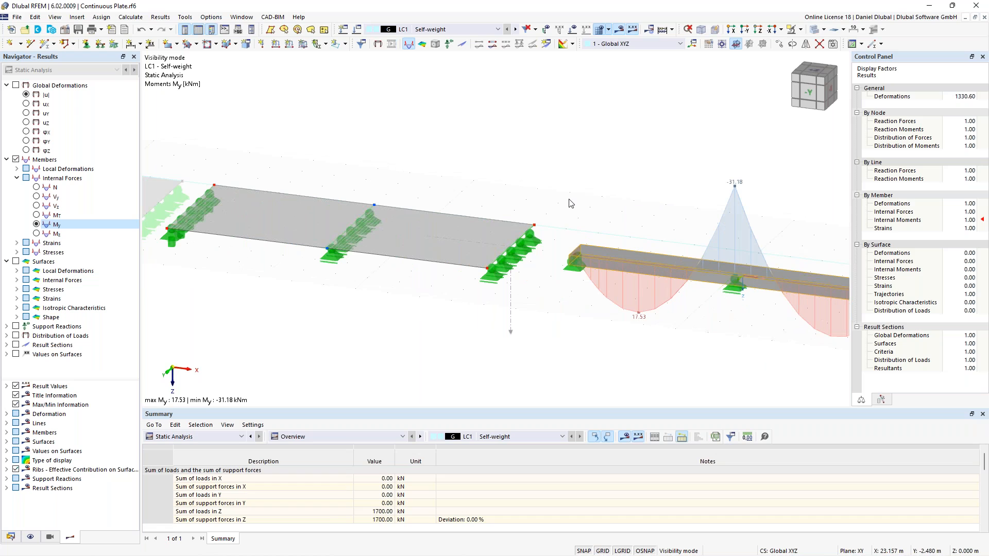
pyautogui.moveTo(494, 195); pyautogui.dragTo(576, 195, button='middle')
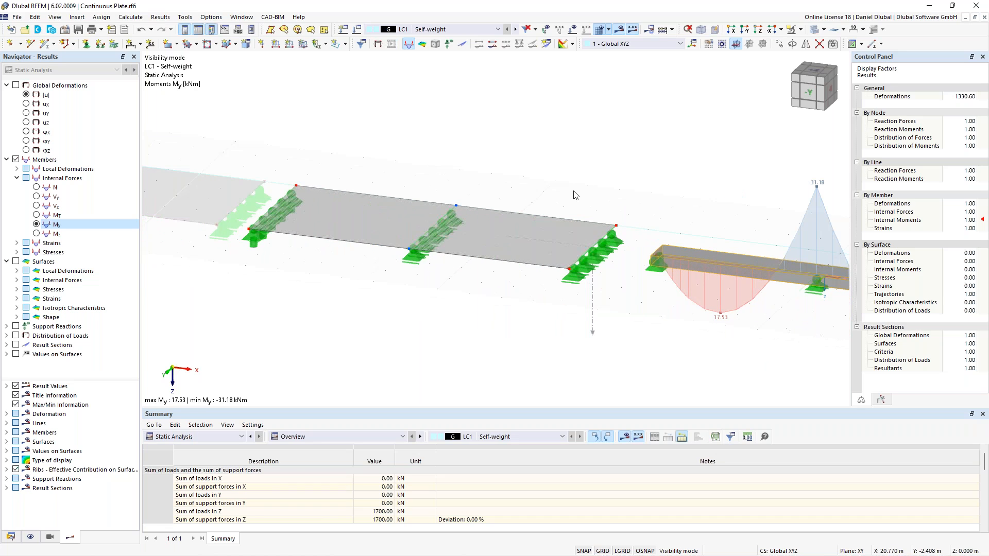
pyautogui.click(16, 262)
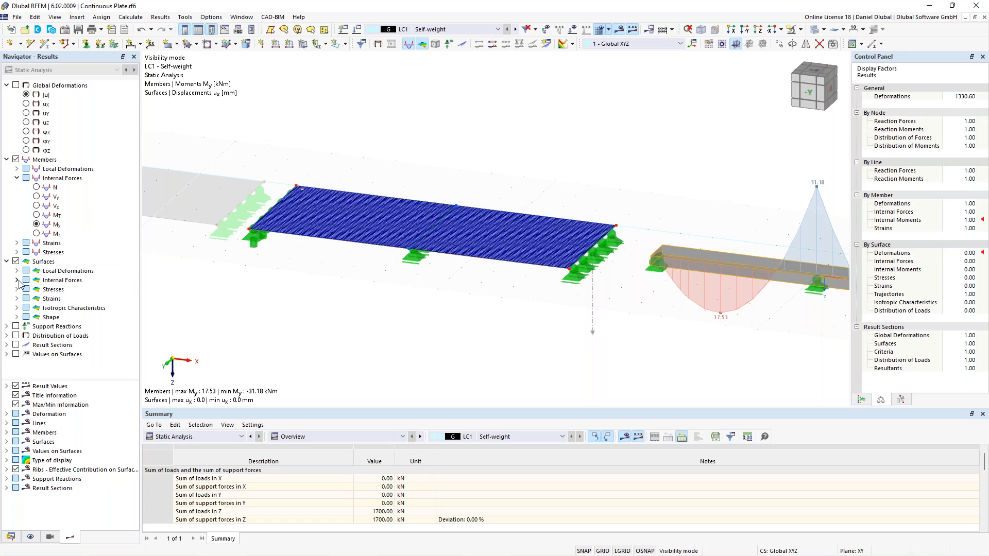
pyautogui.click(17, 280)
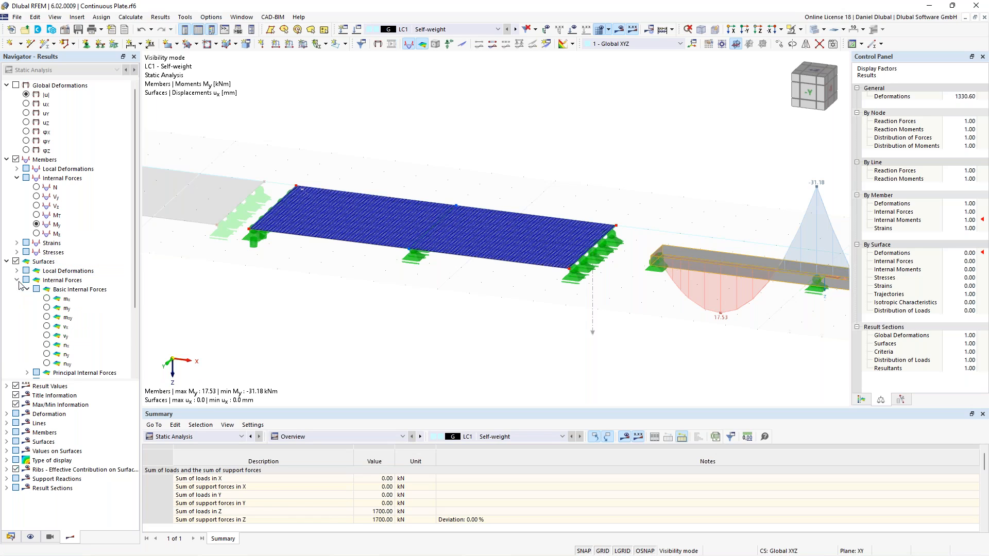
pyautogui.click(46, 299)
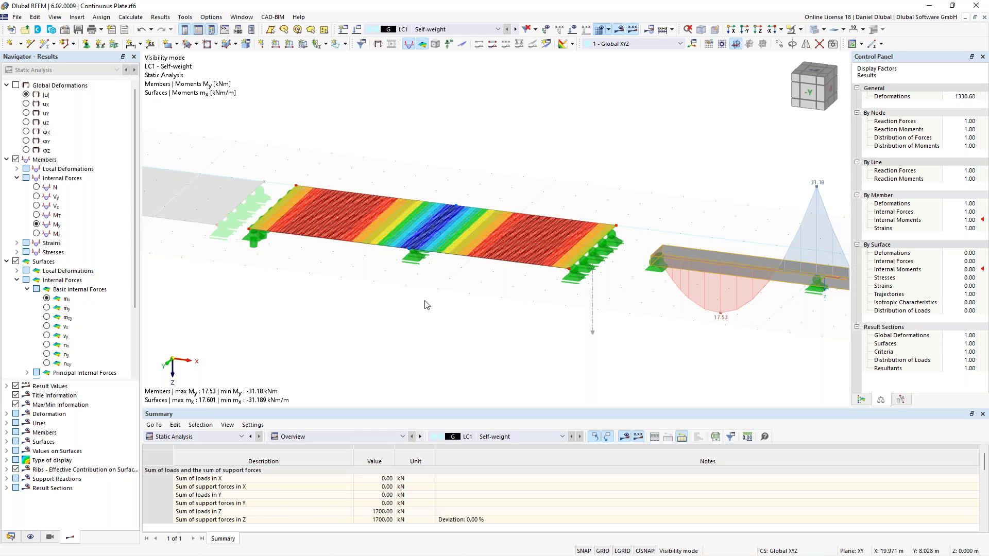
# - Turn on the local axis system of the visible plate surface for comparison with the beam's axes
pyautogui.scroll(-2, 623, 332)
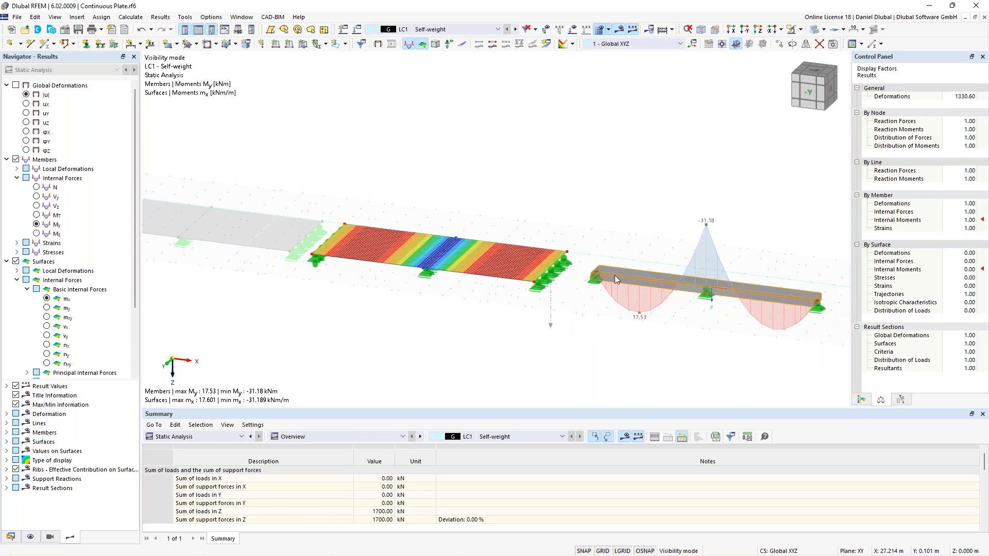
pyautogui.click(663, 279)
pyautogui.rightClick(397, 245)
pyautogui.click(424, 250)
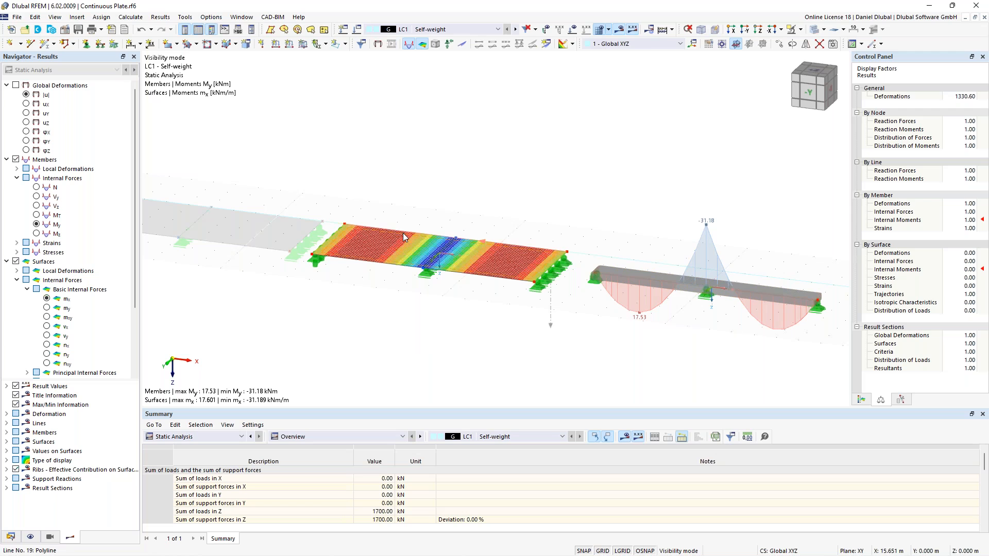
# - Display the member shear force Vz on the beam and the surface shear force vx on the visible plate for comparison
pyautogui.scroll(5, 407, 237)
pyautogui.moveTo(479, 197); pyautogui.dragTo(512, 156, button='middle')
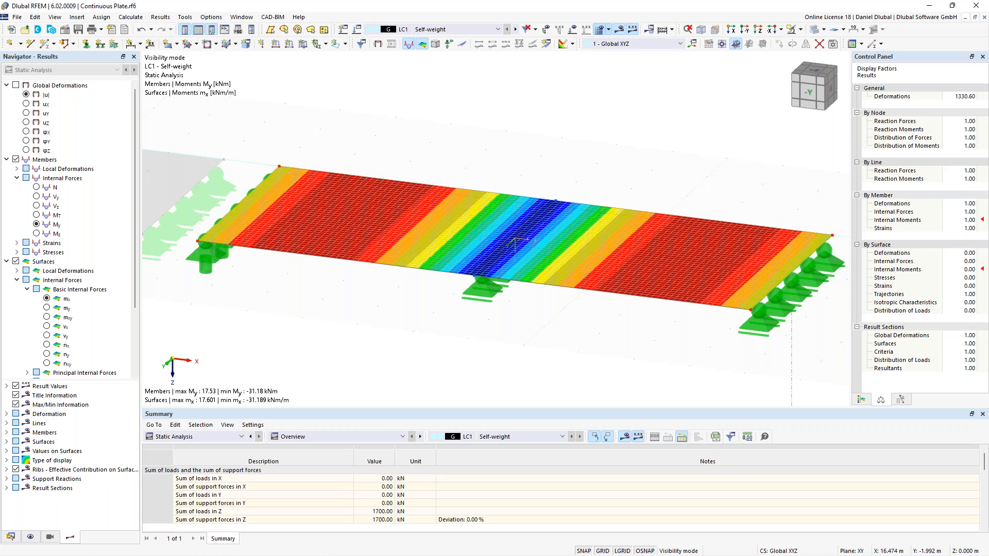
pyautogui.scroll(-2, 512, 154)
pyautogui.moveTo(572, 159); pyautogui.dragTo(446, 180, button='middle')
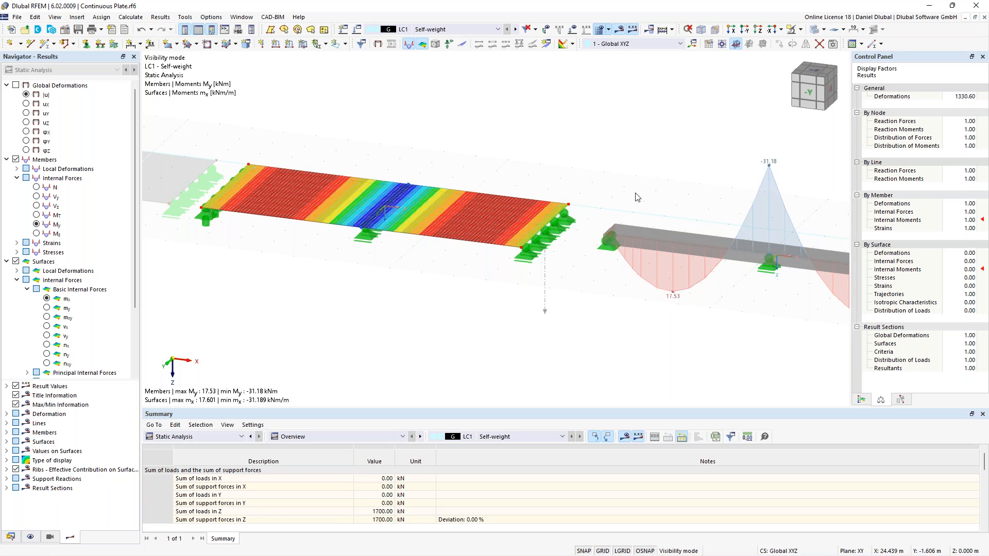
pyautogui.moveTo(618, 178); pyautogui.dragTo(589, 184, button='middle')
pyautogui.scroll(-1, 593, 194)
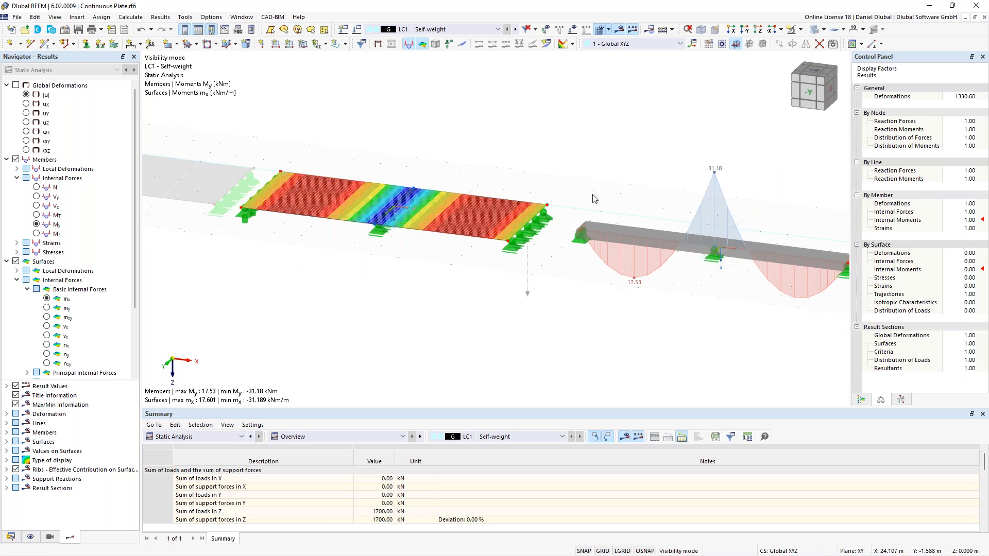
pyautogui.click(36, 205)
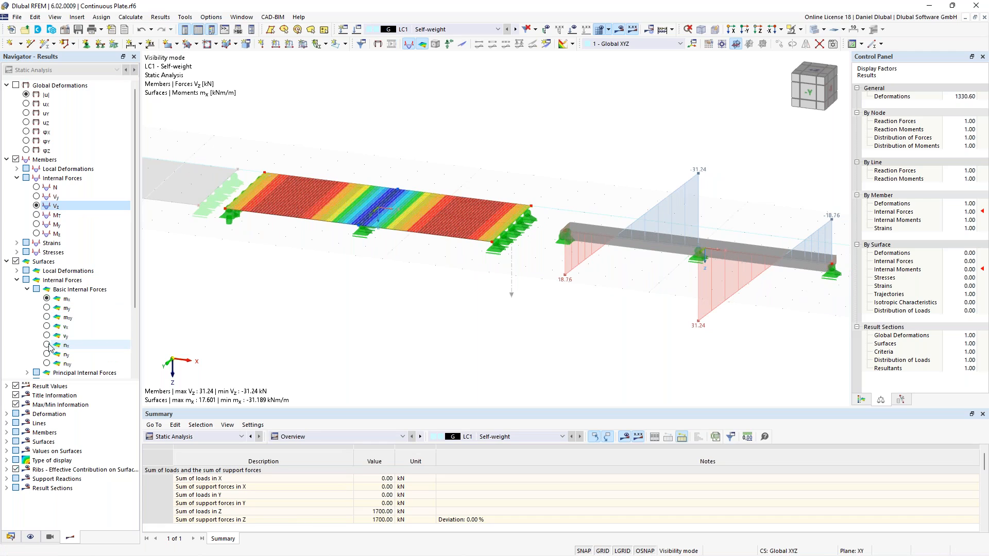
pyautogui.click(47, 327)
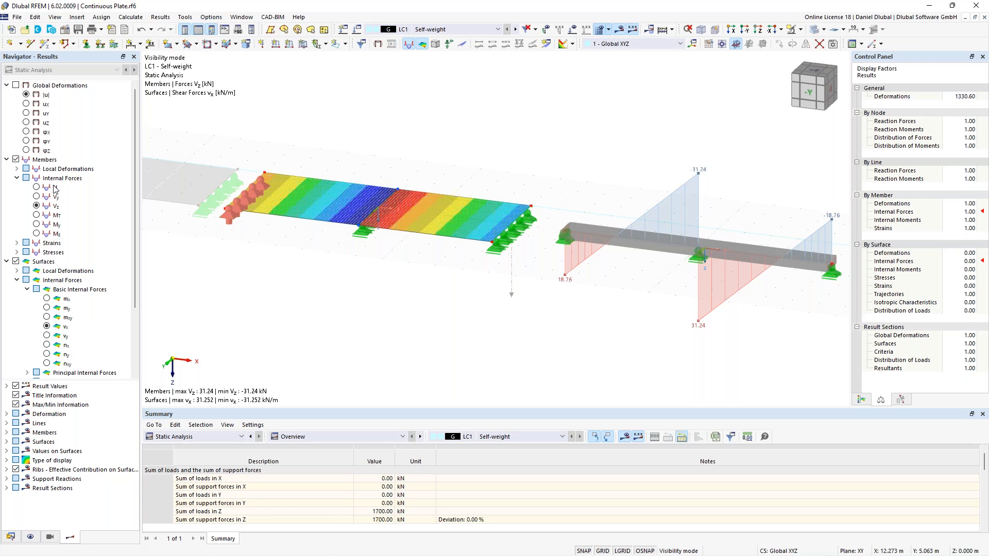
# - Switch the surface results back to the basic internal force mx and cancel the hiding of all objects
pyautogui.click(46, 299)
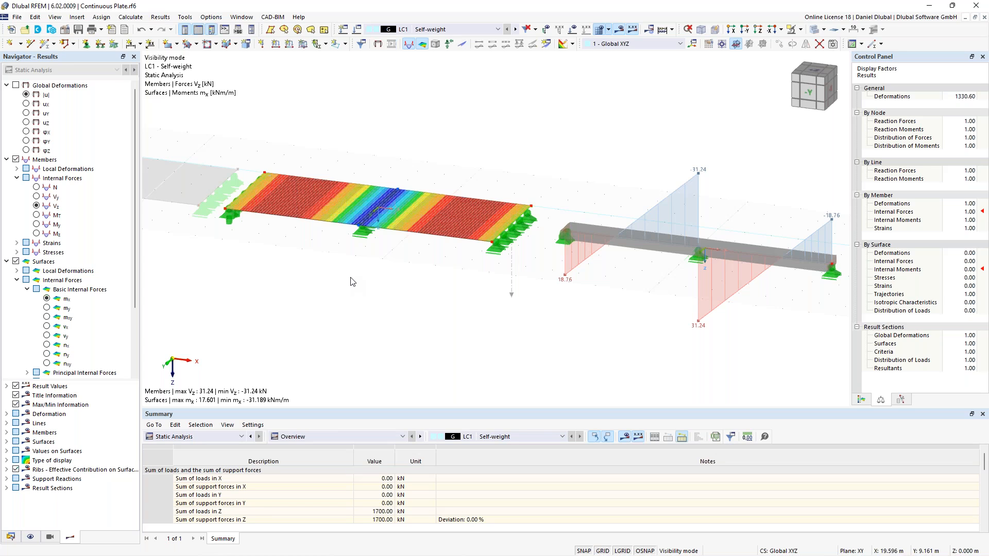
pyautogui.scroll(-1, 351, 281)
pyautogui.scroll(-3, 351, 281)
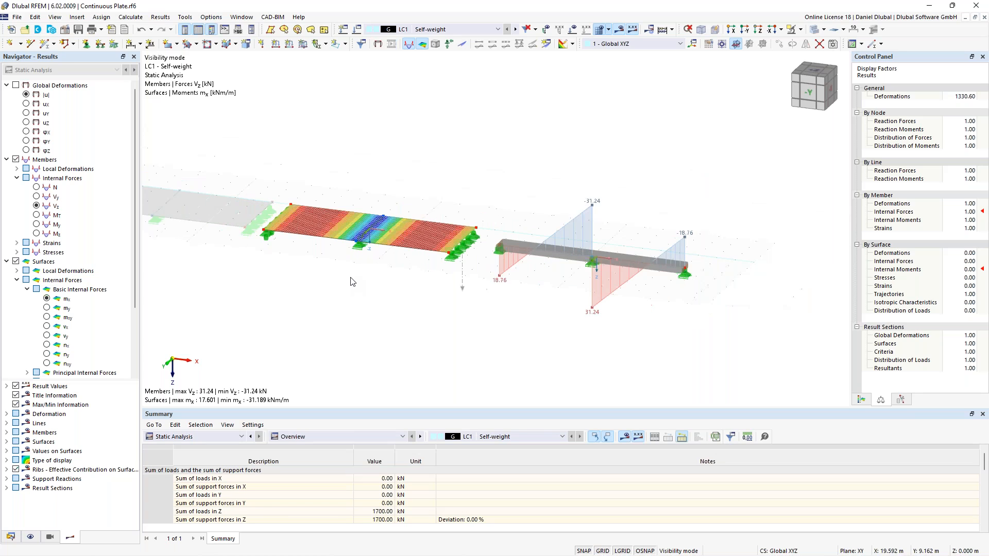
pyautogui.rightClick(605, 126)
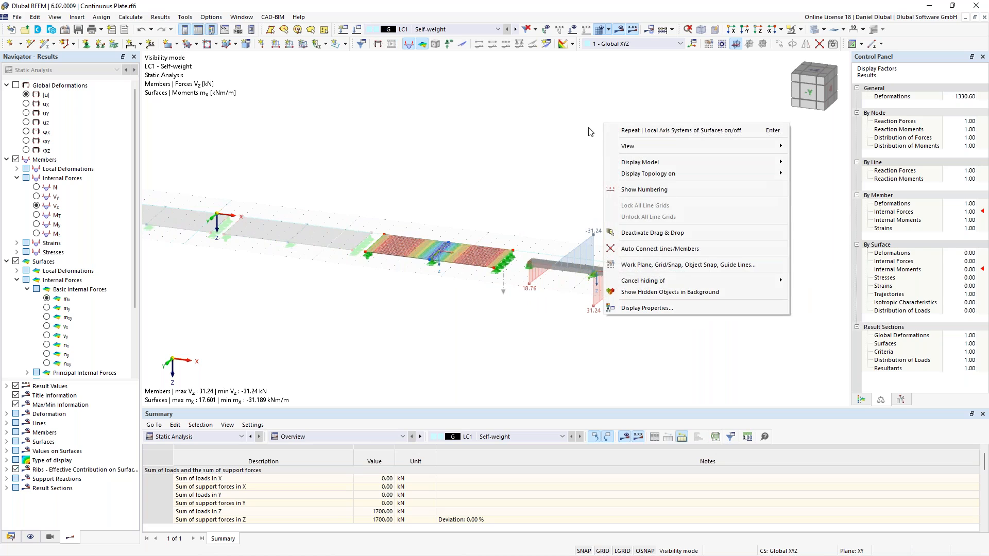
pyautogui.moveTo(659, 284)
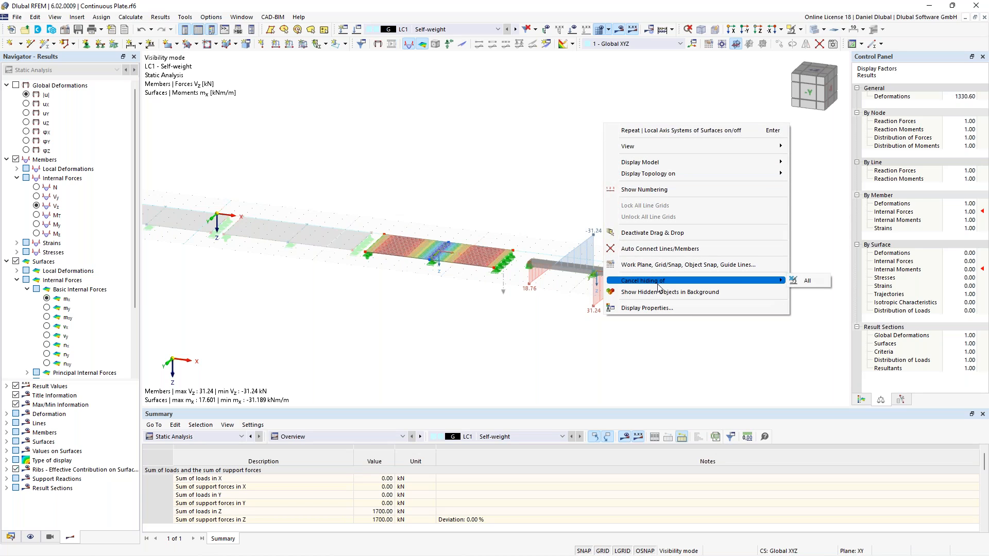
pyautogui.click(807, 281)
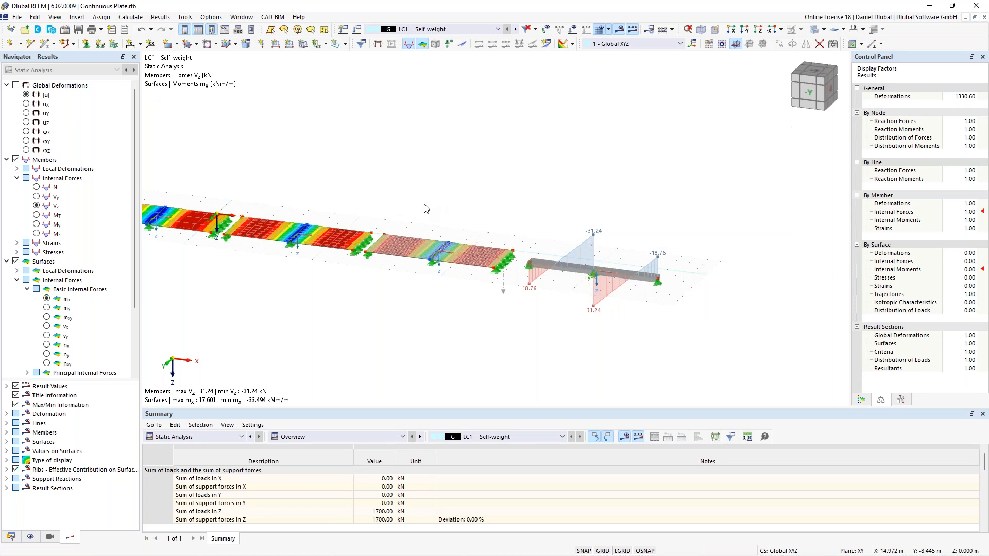
# - Turn on the result sections to show the mx moment diagrams along all four plates
pyautogui.moveTo(416, 199); pyautogui.dragTo(592, 192, button='middle')
pyautogui.scroll(-1, 592, 192)
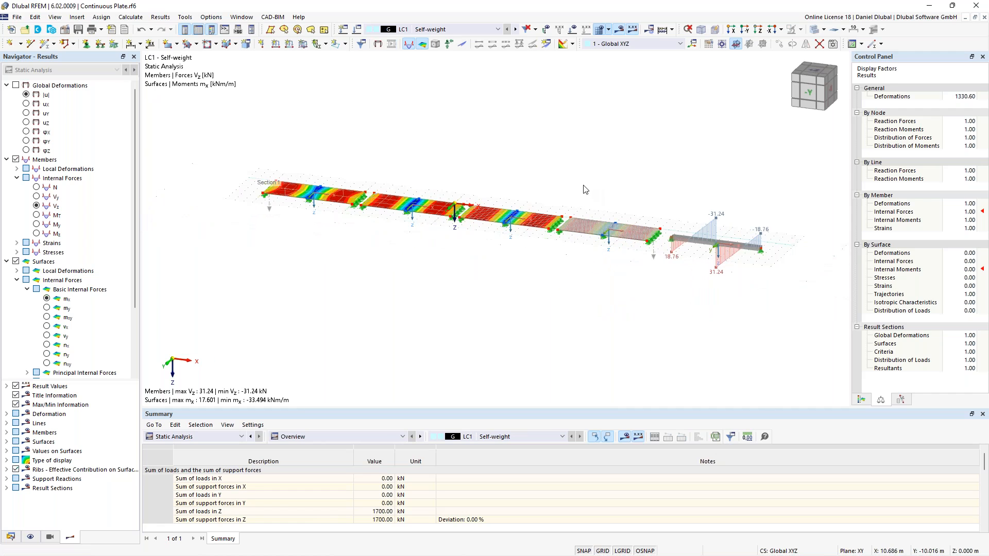
pyautogui.scroll(-1, 579, 191)
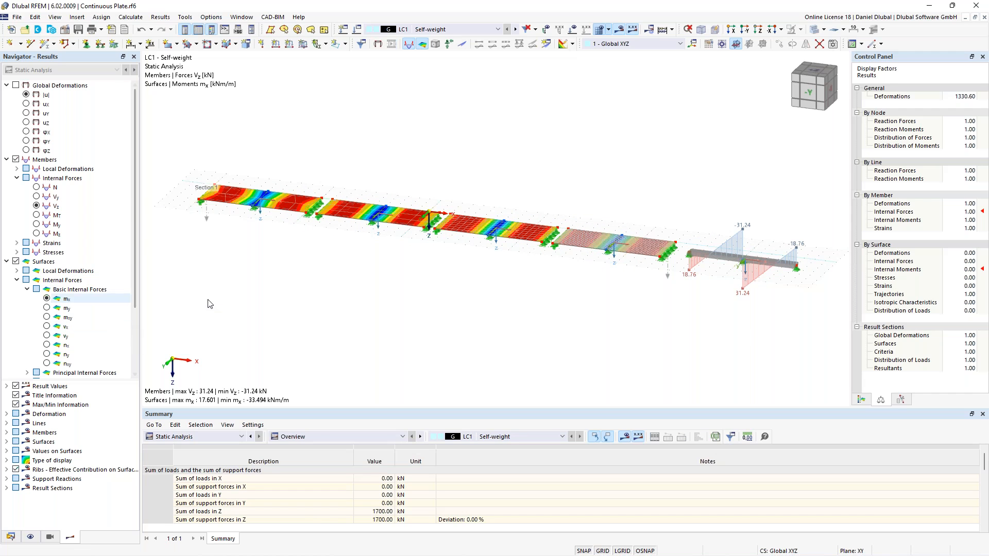
pyautogui.scroll(1, 740, 270)
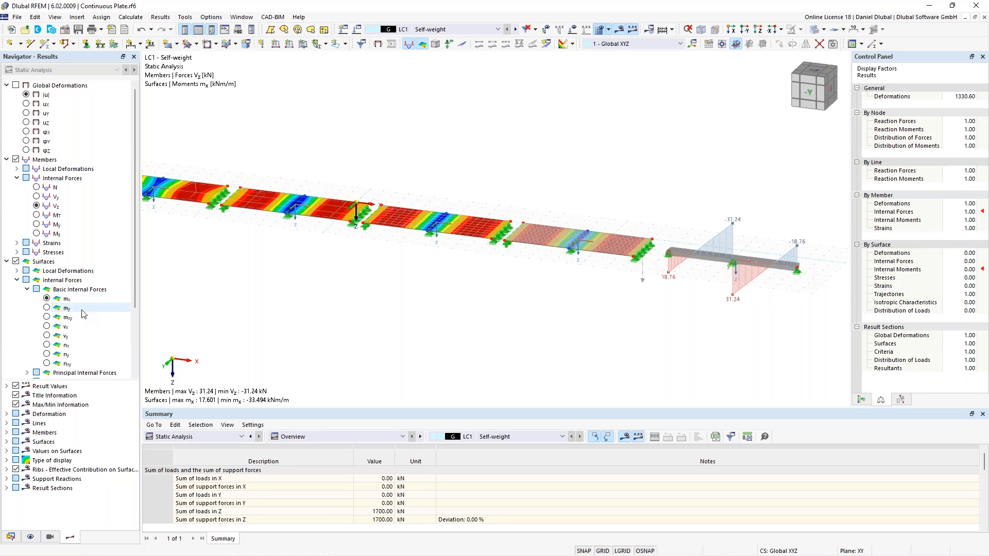
pyautogui.scroll(-3, 83, 313)
pyautogui.click(16, 363)
pyautogui.moveTo(337, 278); pyautogui.dragTo(448, 296, button='middle')
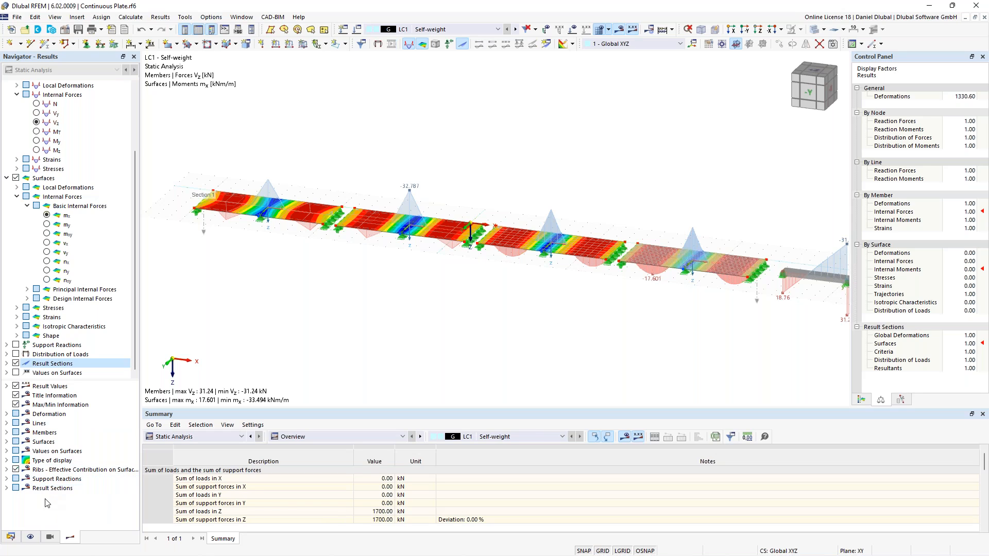
# - Set the result section values to Local Extremes so each plate's mx diagram is labelled
pyautogui.click(7, 488)
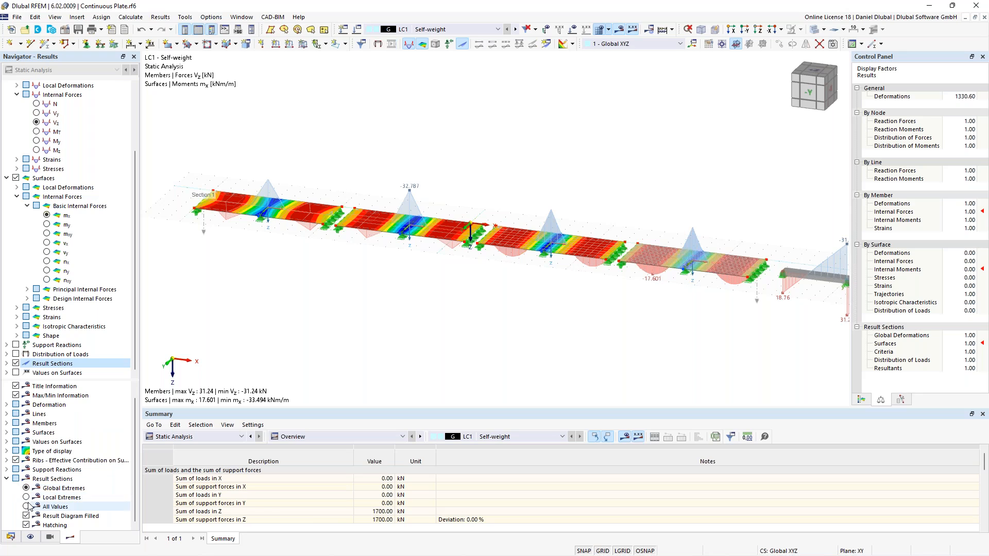
pyautogui.click(26, 497)
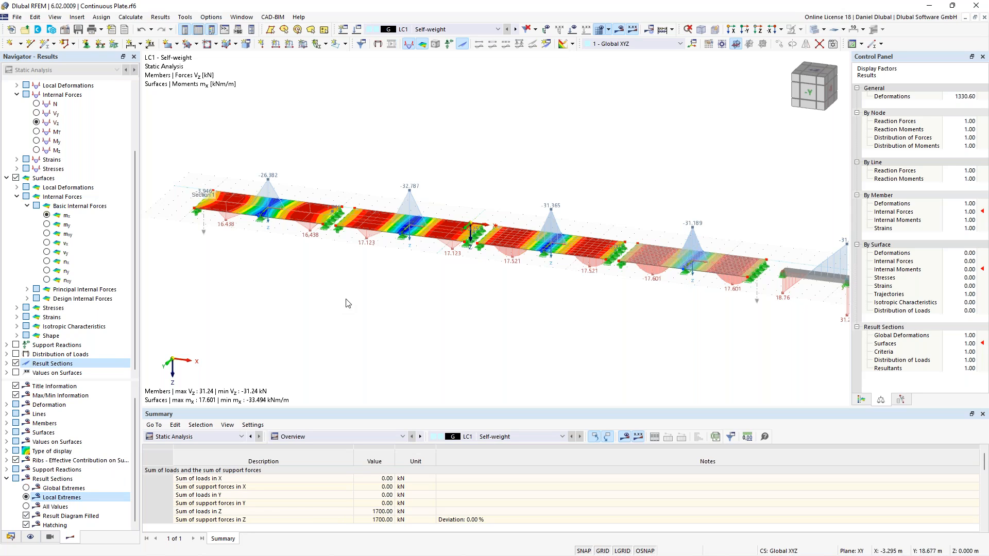
pyautogui.moveTo(397, 301); pyautogui.dragTo(407, 280, button='middle')
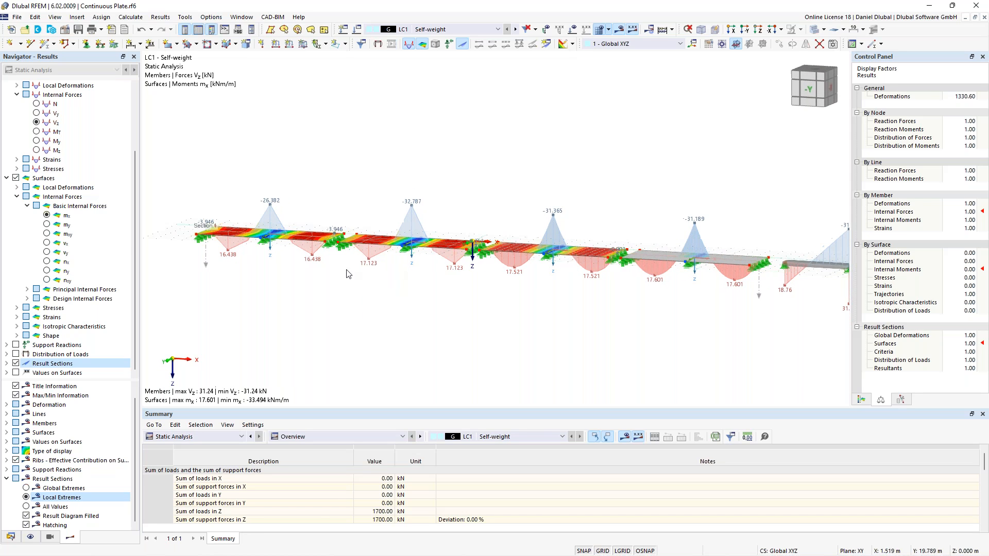
pyautogui.click(49, 216)
pyautogui.moveTo(620, 180); pyautogui.dragTo(437, 189, button='middle')
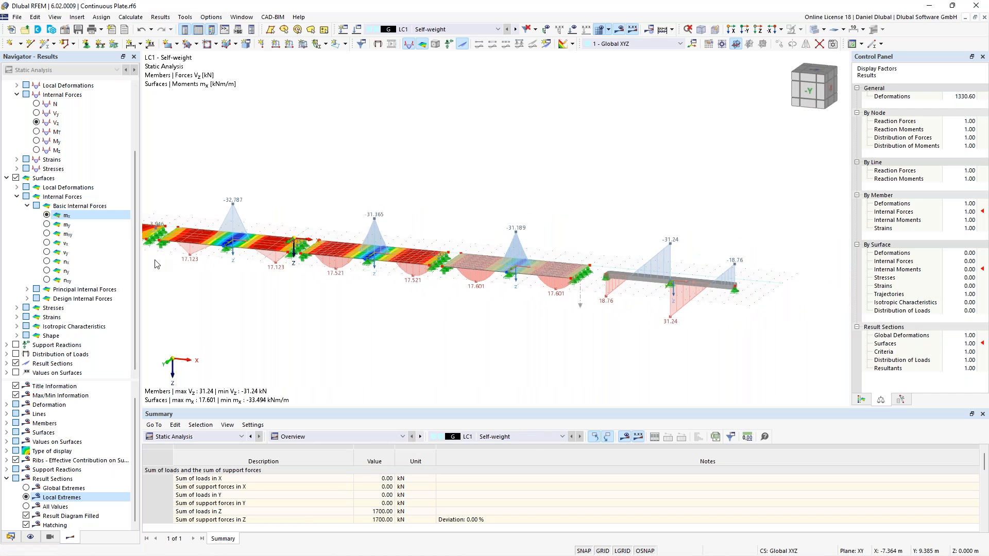
# - Display the member internal force My on the beam beside the plates' mx section diagrams
pyautogui.click(36, 142)
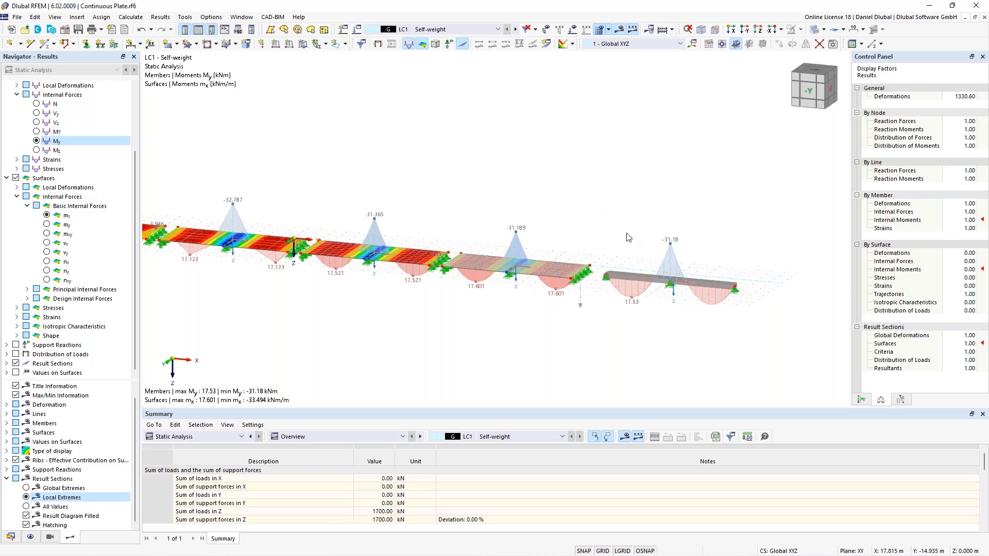
pyautogui.click(726, 316)
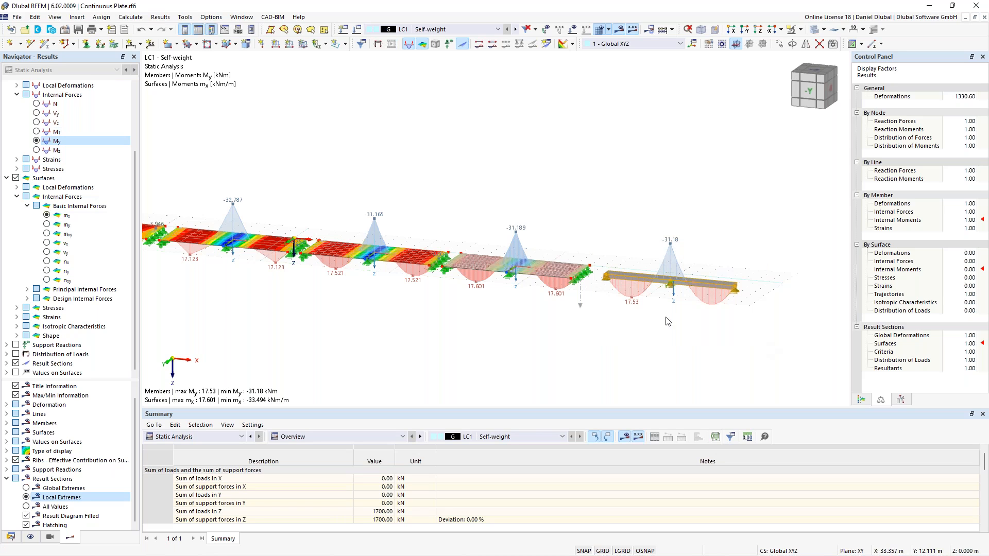
pyautogui.click(571, 209)
# - Compare the support and span moments mx of the four differently meshed plates with the beam's moment My
pyautogui.scroll(2, 492, 213)
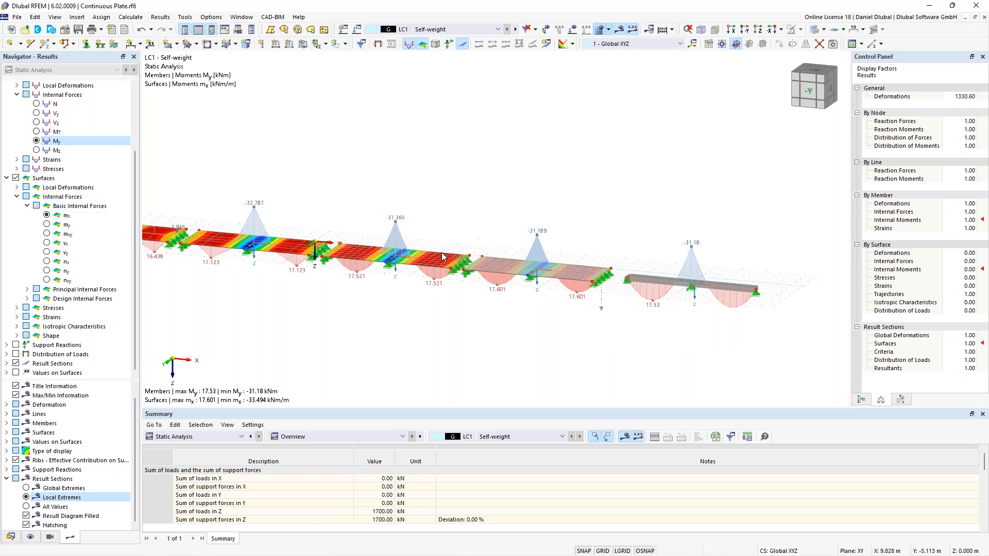
pyautogui.scroll(3, 491, 212)
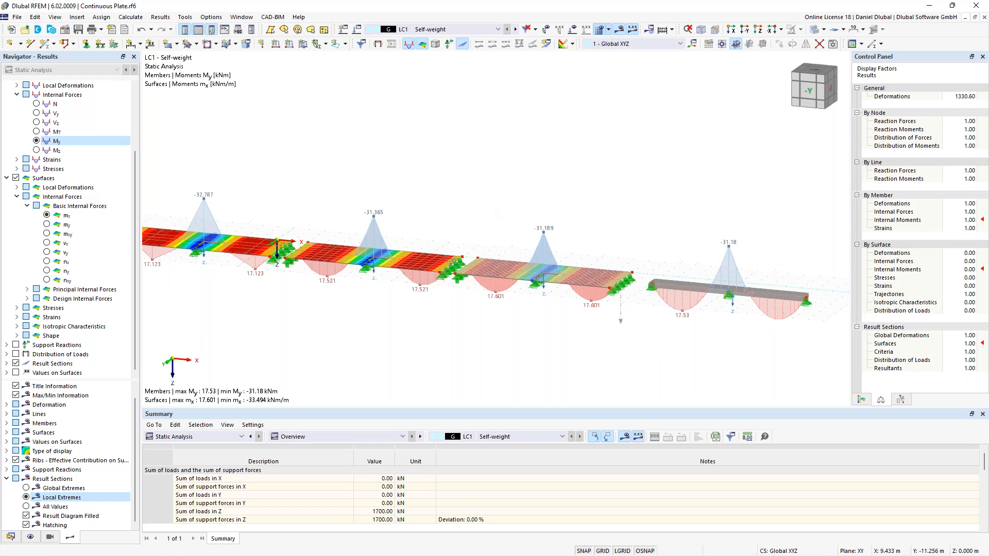
pyautogui.scroll(-2, 531, 194)
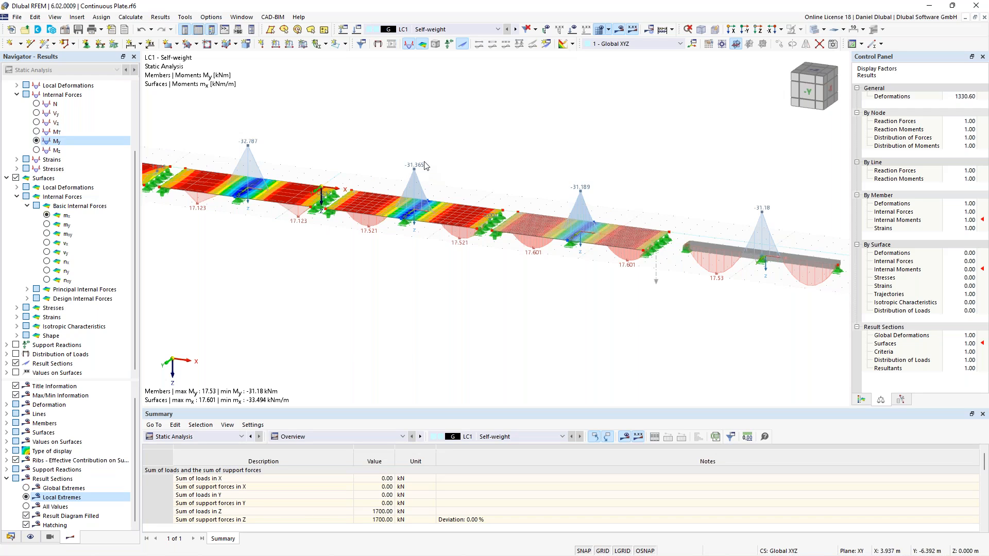
pyautogui.moveTo(438, 153)
pyautogui.mouseDown(button='middle')
pyautogui.moveTo(426, 151)
pyautogui.moveTo(439, 160)
pyautogui.mouseUp(button='middle')
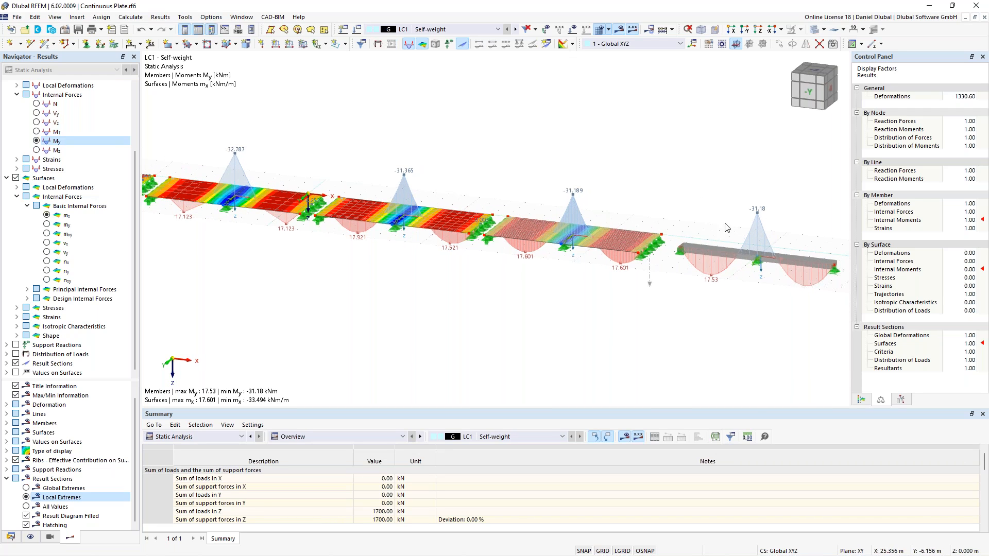
pyautogui.moveTo(494, 161); pyautogui.dragTo(665, 174, button='middle')
pyautogui.moveTo(387, 149); pyautogui.dragTo(472, 165, button='middle')
pyautogui.scroll(1, 327, 186)
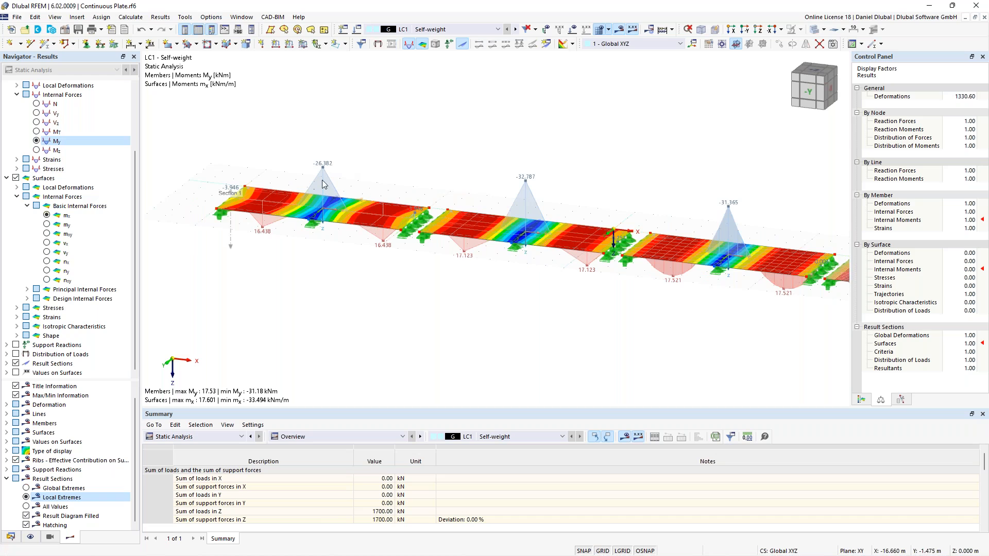
pyautogui.scroll(-2, 323, 178)
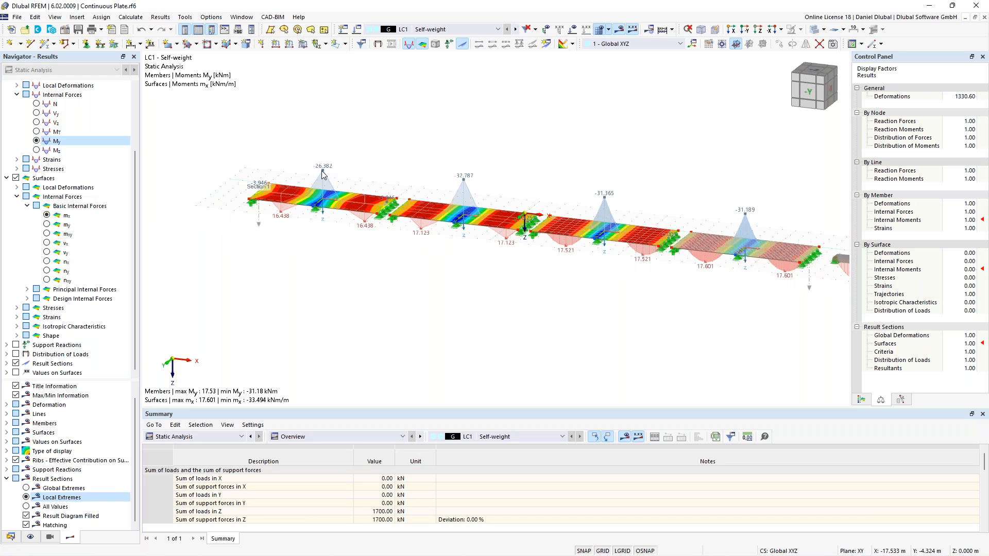
pyautogui.moveTo(395, 172); pyautogui.dragTo(288, 159, button='middle')
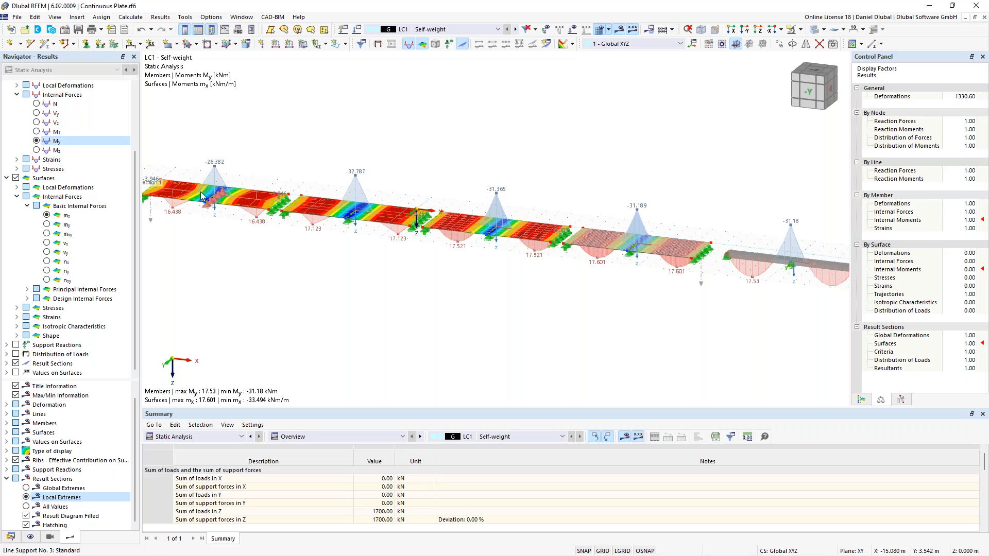
pyautogui.scroll(1, 193, 158)
pyautogui.scroll(4, 218, 237)
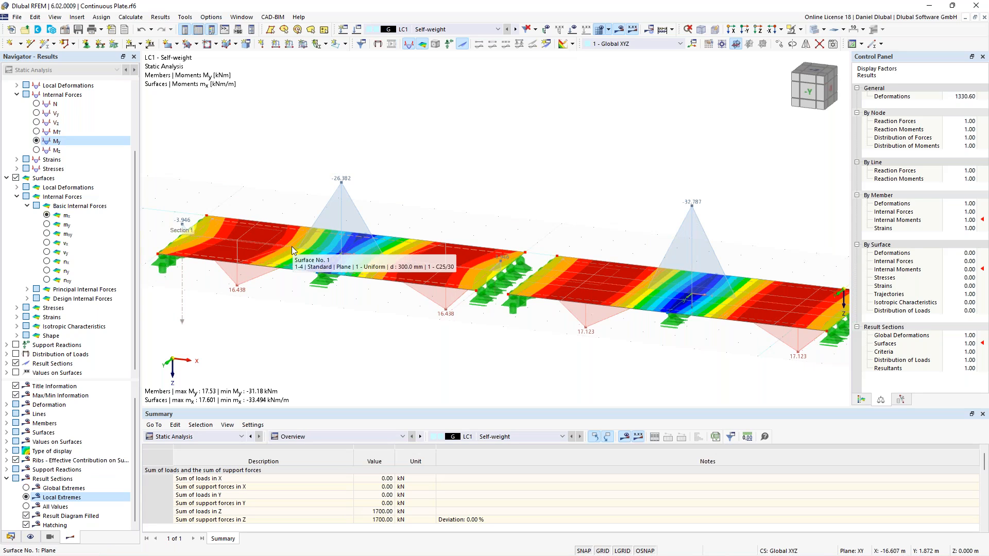
pyautogui.scroll(-3, 375, 198)
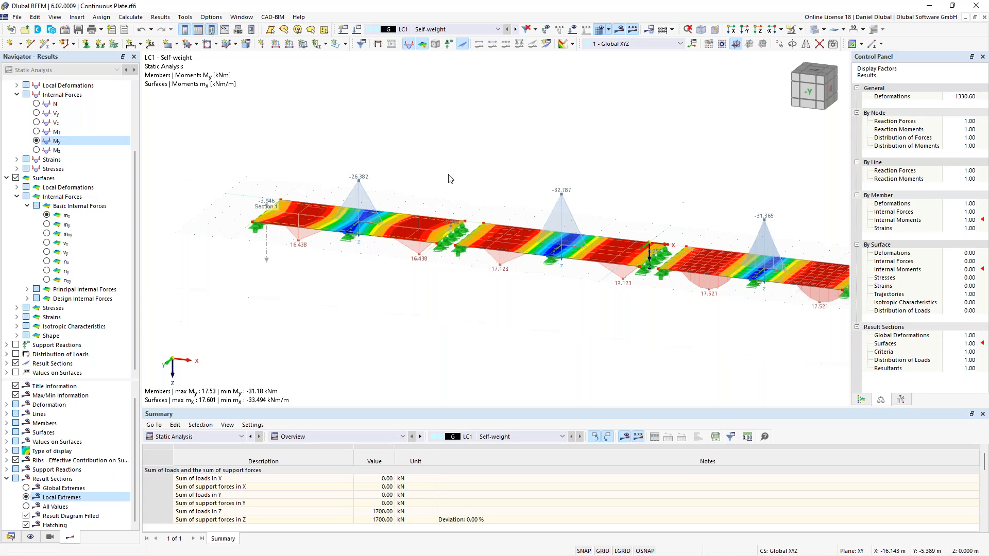
pyautogui.moveTo(507, 172); pyautogui.dragTo(294, 154, button='middle')
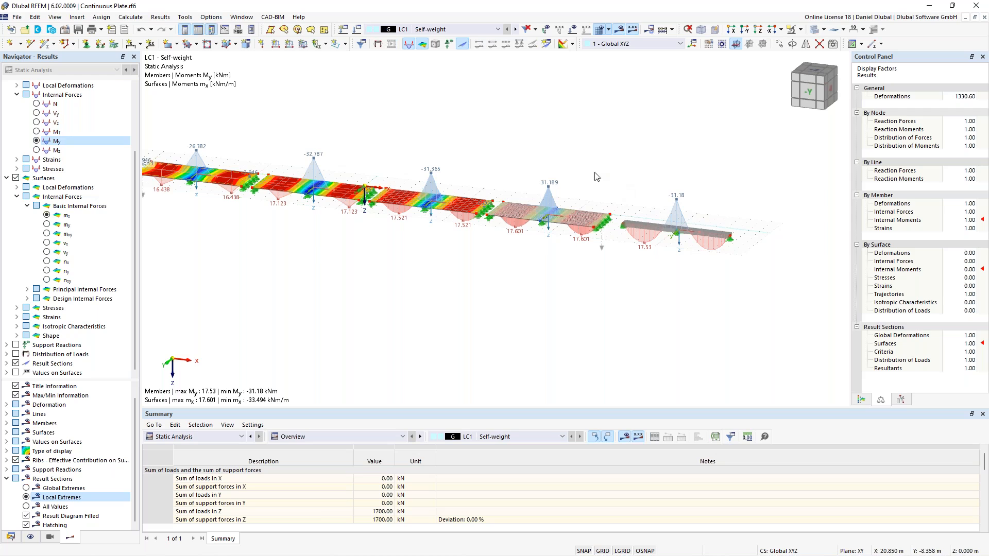
pyautogui.moveTo(475, 152); pyautogui.dragTo(489, 157, button='middle')
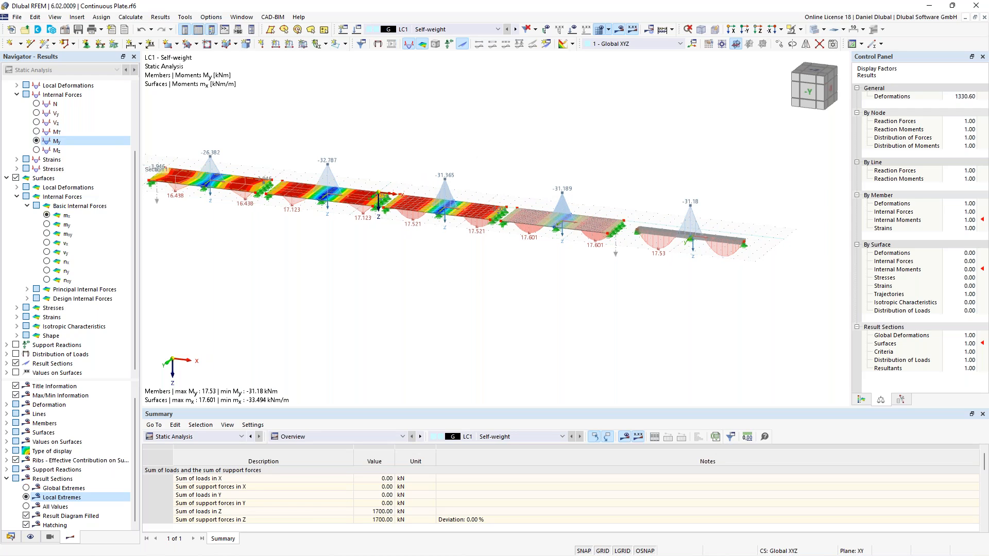
pyautogui.scroll(1, 326, 156)
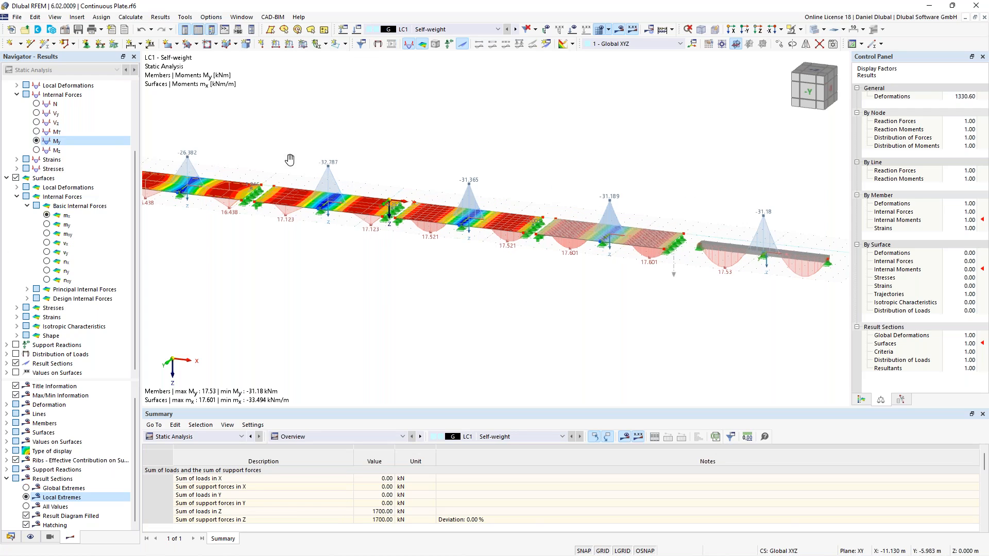
pyautogui.moveTo(290, 161); pyautogui.dragTo(347, 160, button='middle')
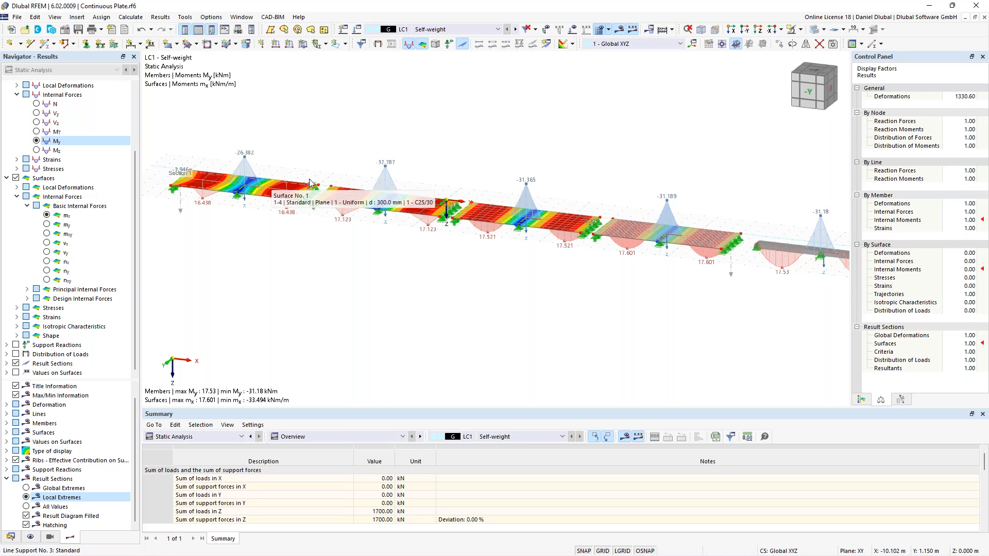
pyautogui.scroll(-1, 342, 204)
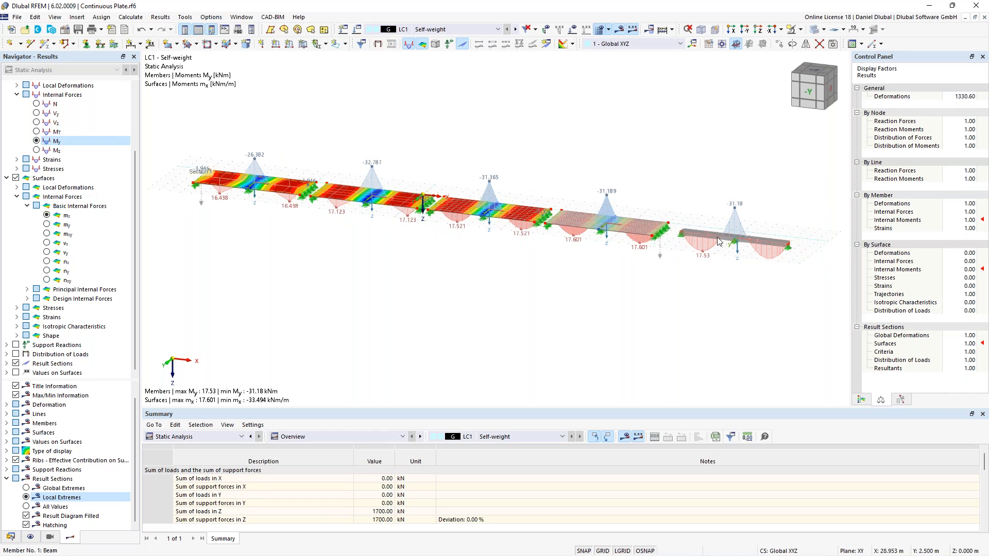
# - Compare the self-weight moments mx of the four continuous plates with the moments My of the beam
pyautogui.scroll(4, 572, 188)
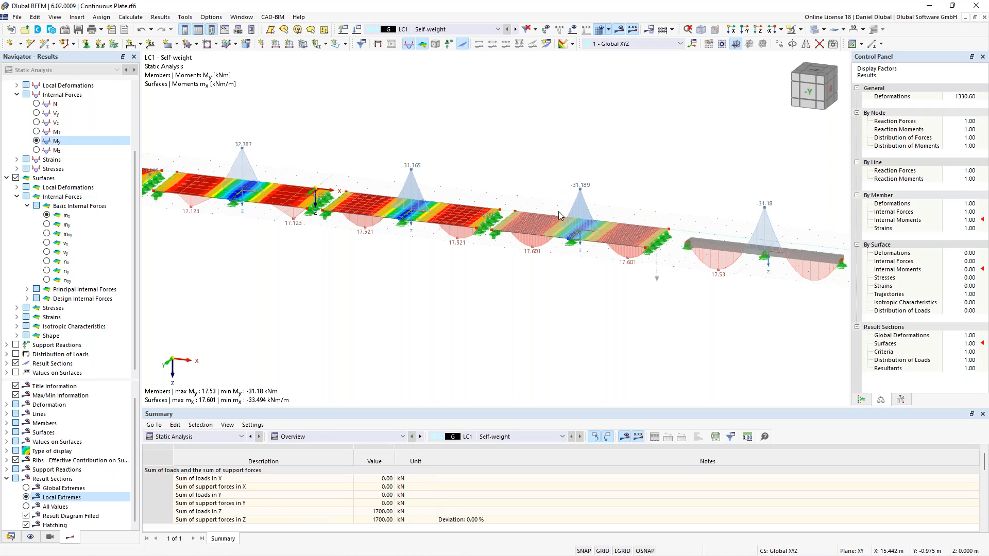
pyautogui.keyDown('ctrl'); pyautogui.moveTo(549, 220); pyautogui.dragTo(602, 225, button='middle'); pyautogui.keyUp('ctrl')
pyautogui.scroll(3, 602, 224)
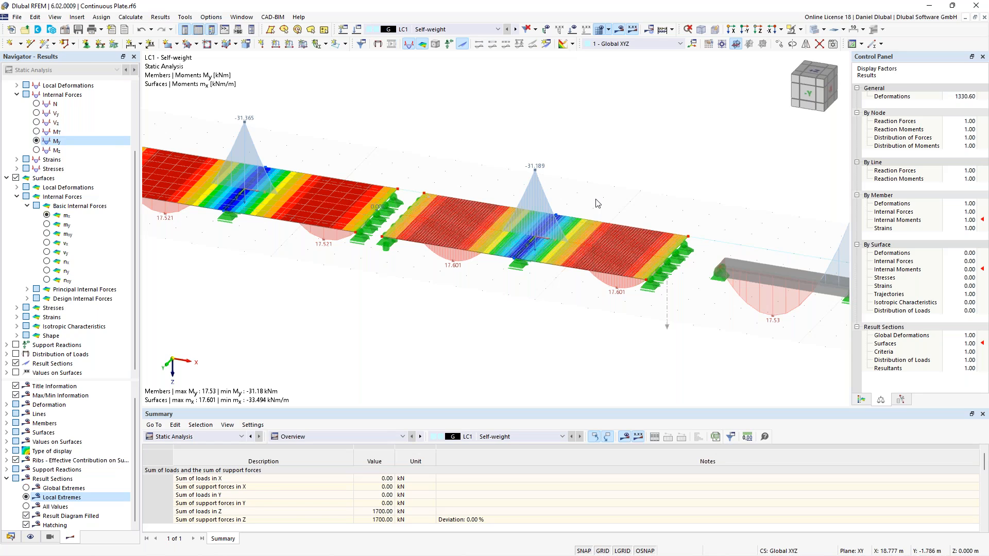
pyautogui.scroll(-4, 518, 164)
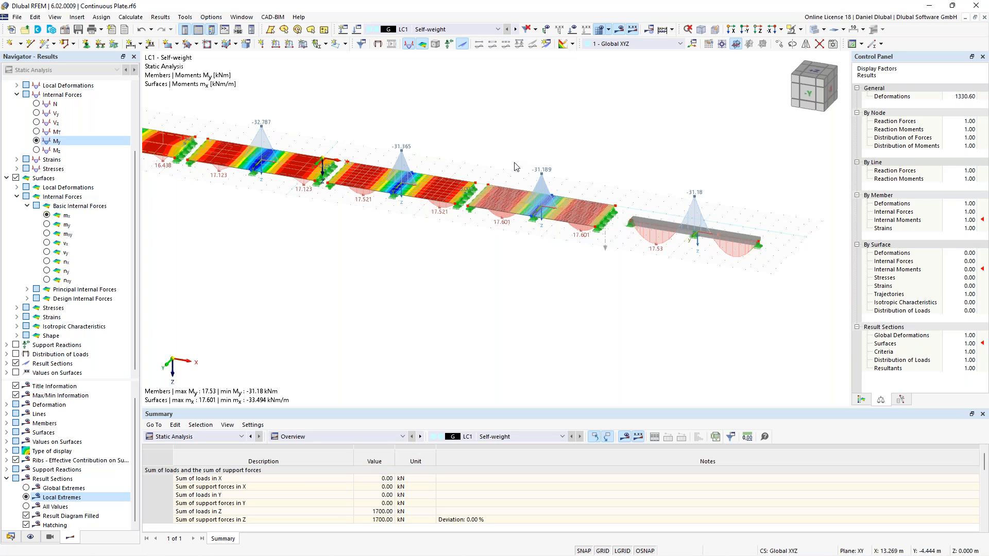
pyautogui.moveTo(514, 163); pyautogui.dragTo(518, 174, button='middle')
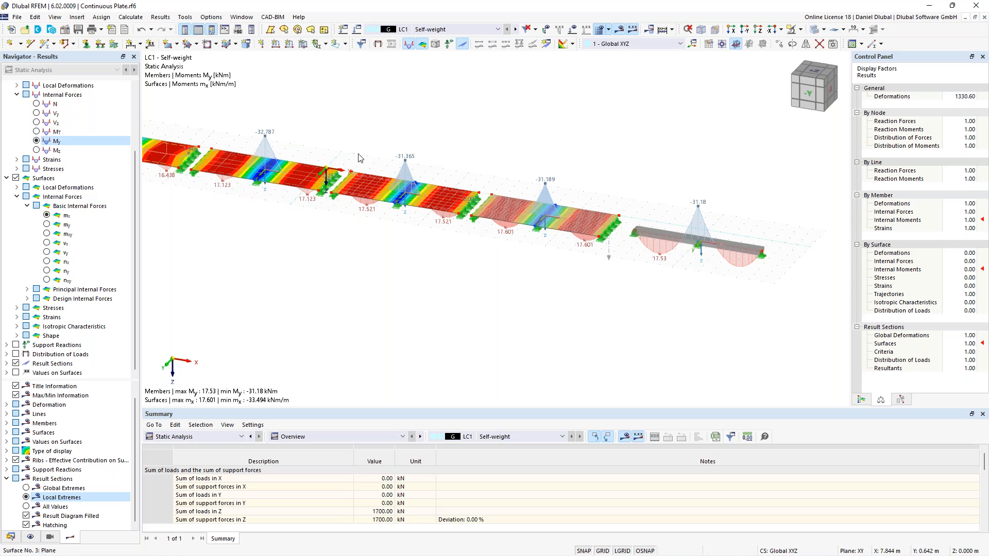
pyautogui.scroll(2, 402, 150)
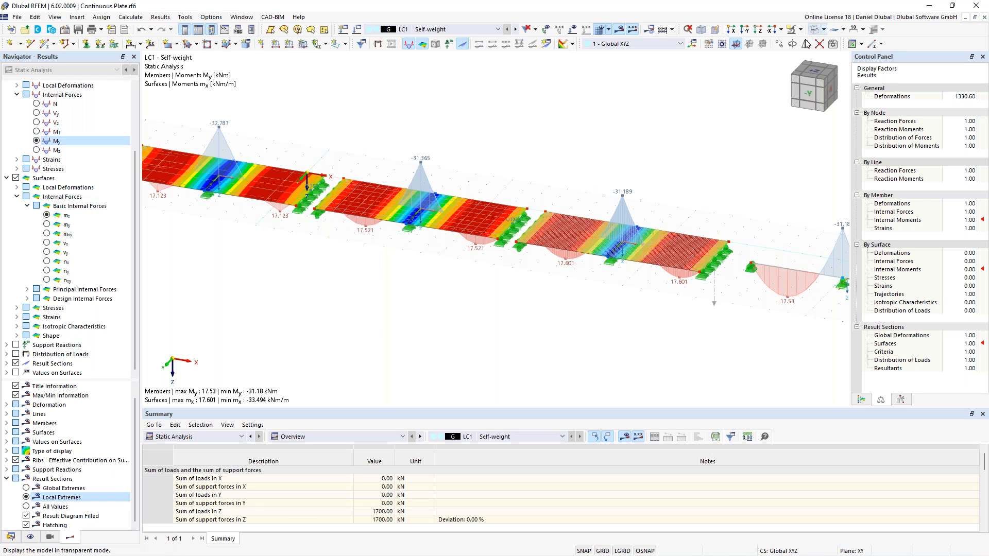
# - Turn off the results display and inspect the wireframe model's four plates, their mesh densities and line supports
pyautogui.click(618, 30)
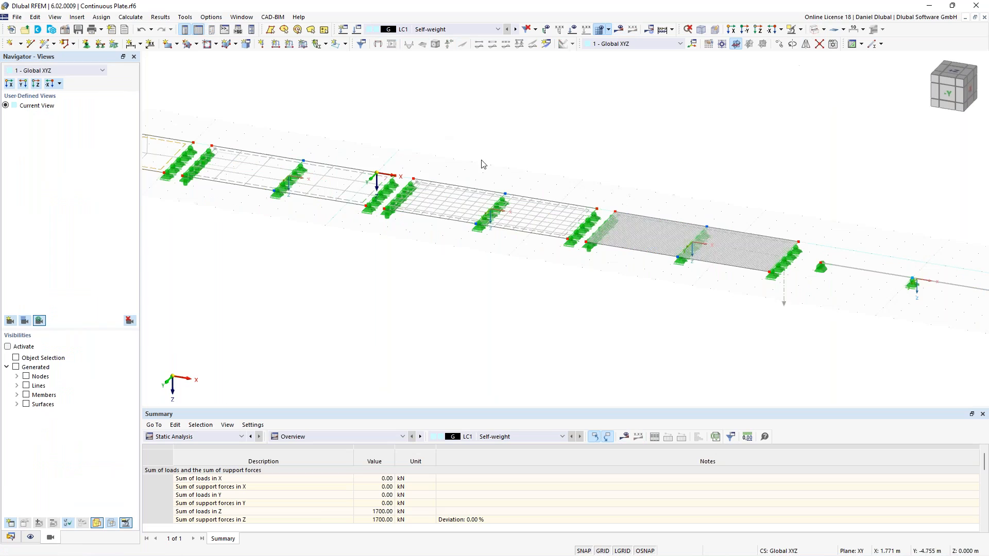
pyautogui.scroll(3, 459, 165)
pyautogui.scroll(-3, 427, 140)
pyautogui.scroll(4, 404, 210)
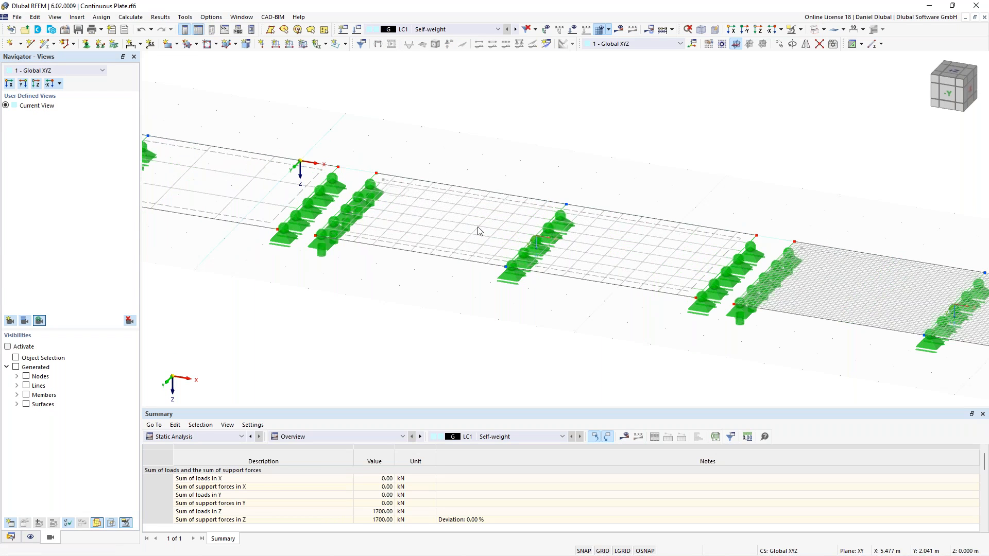
pyautogui.scroll(-3, 474, 230)
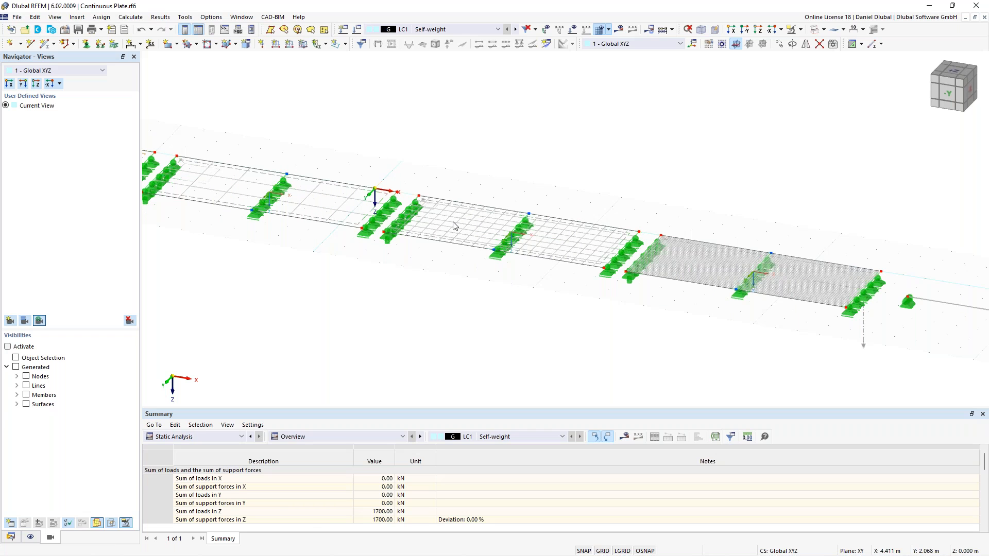
pyautogui.scroll(3, 468, 221)
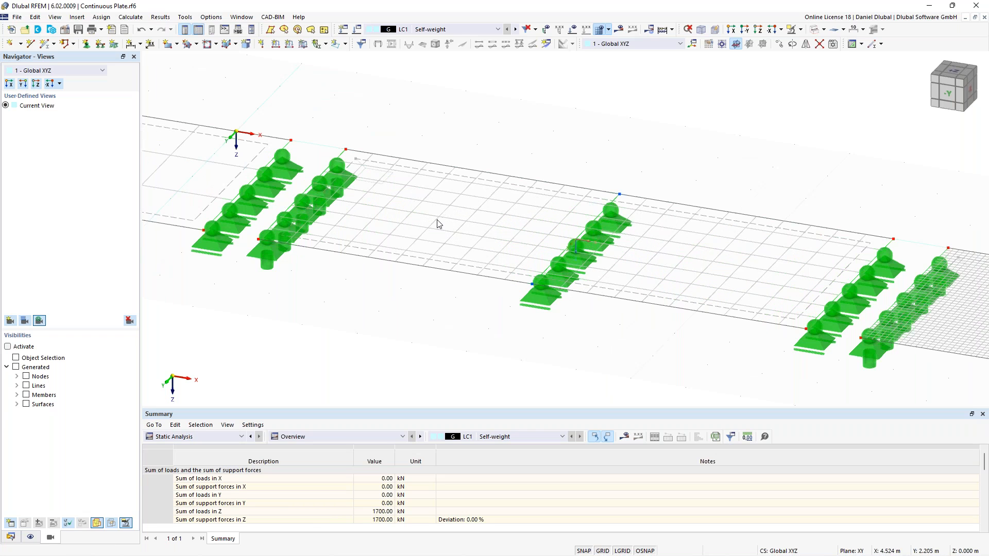
pyautogui.scroll(-3, 391, 212)
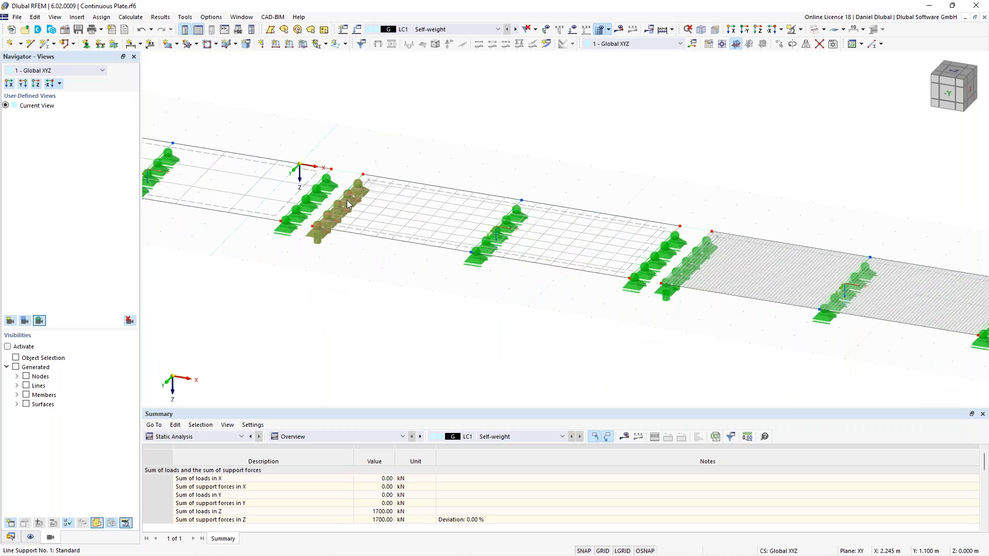
pyautogui.scroll(-2, 462, 231)
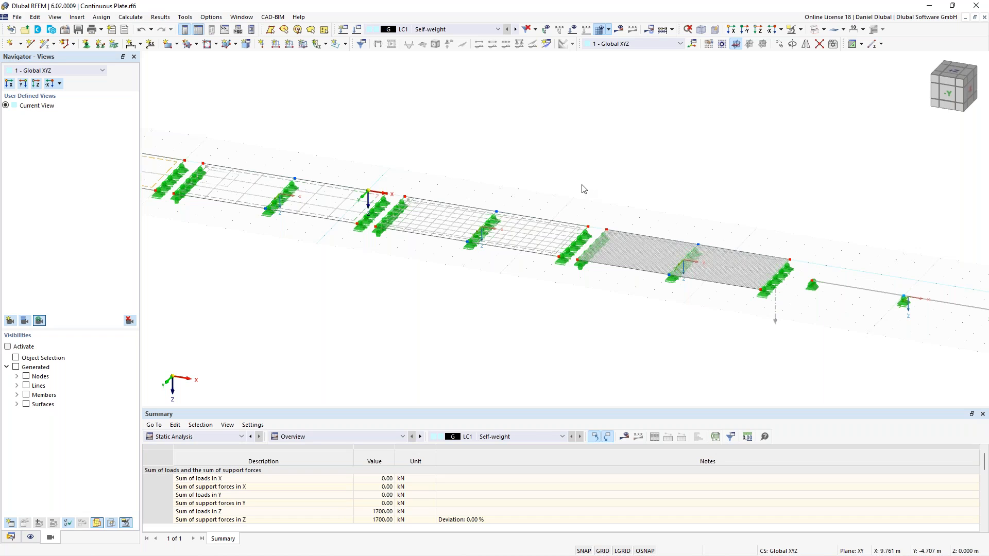
pyautogui.scroll(-2, 685, 199)
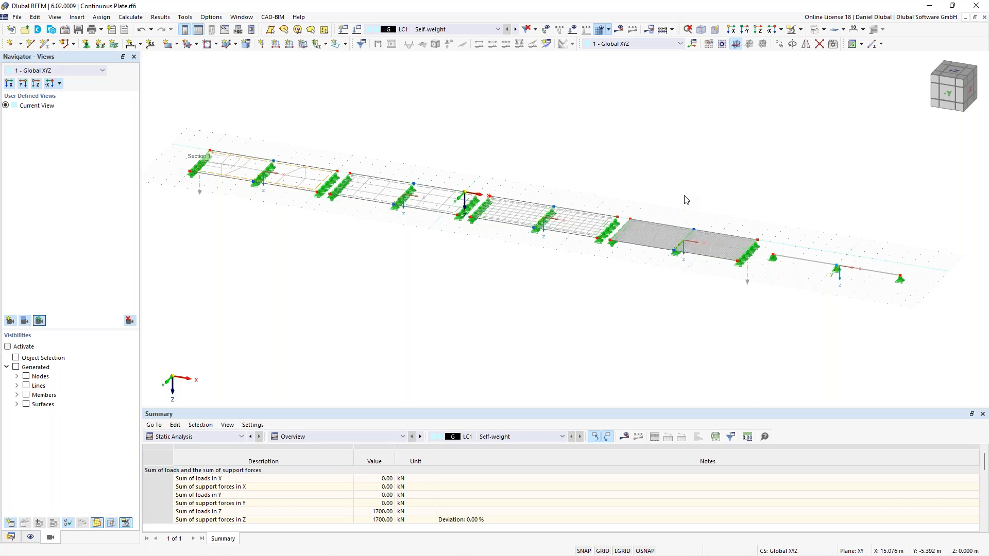
pyautogui.scroll(3, 524, 184)
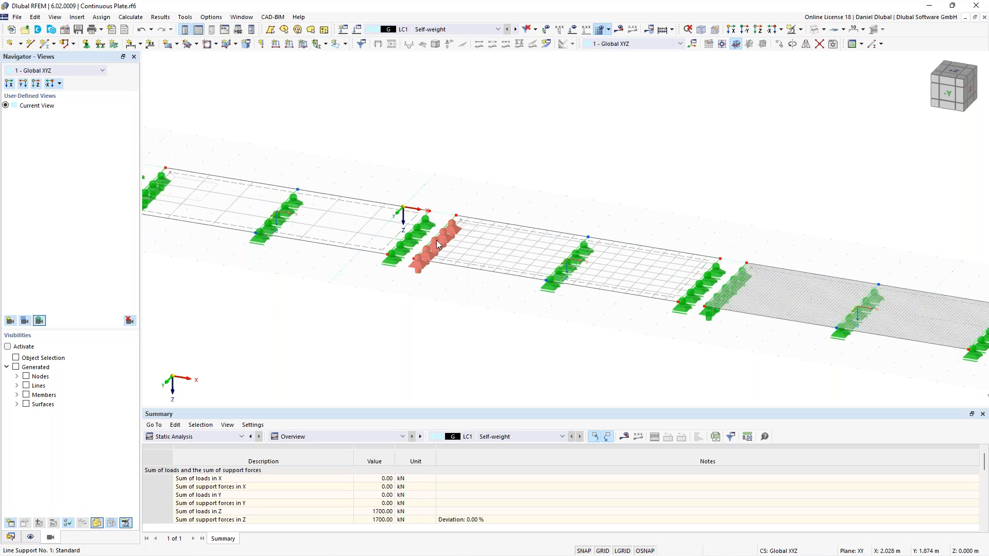
pyautogui.moveTo(432, 246)
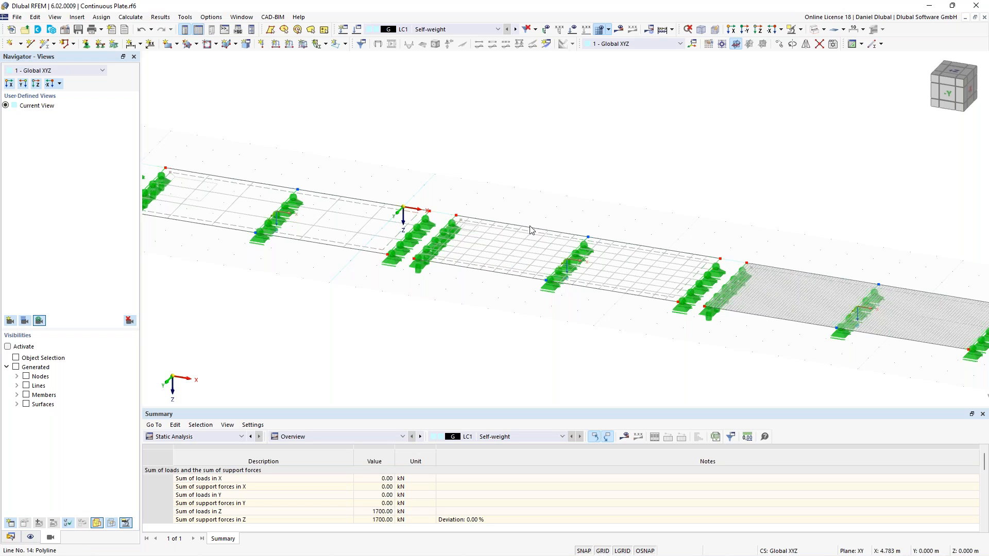
pyautogui.scroll(-1, 537, 222)
pyautogui.moveTo(404, 177); pyautogui.dragTo(441, 185, button='middle')
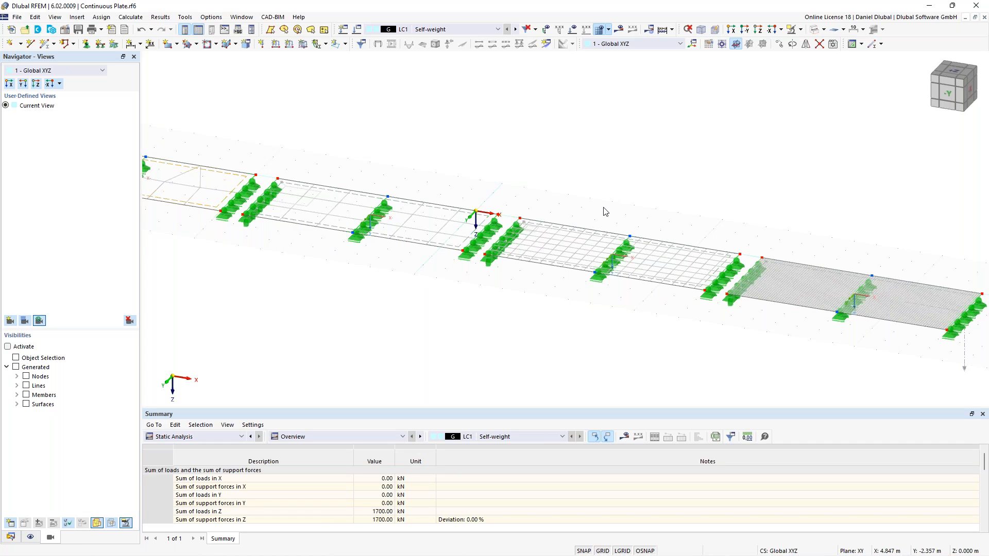
pyautogui.scroll(-3, 613, 208)
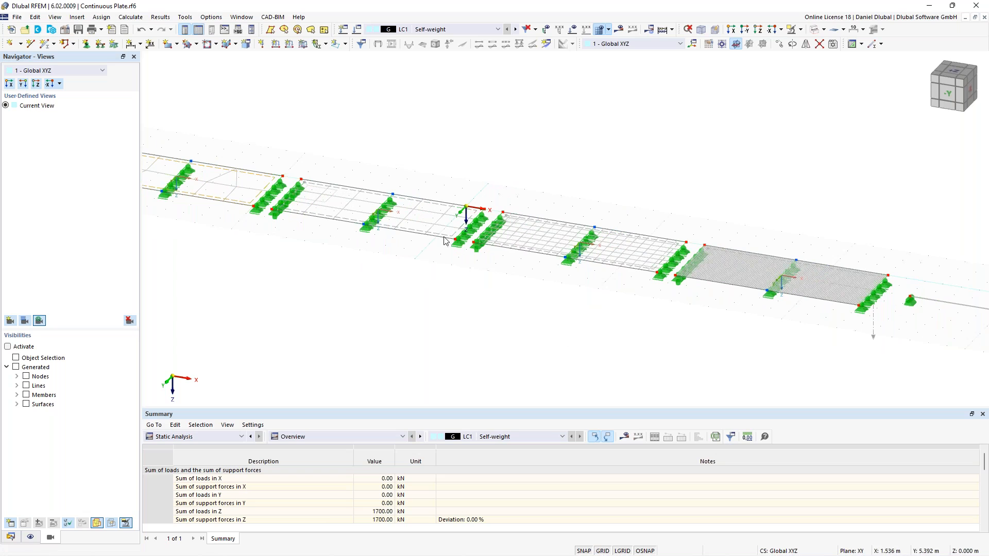
pyautogui.scroll(-1, 458, 201)
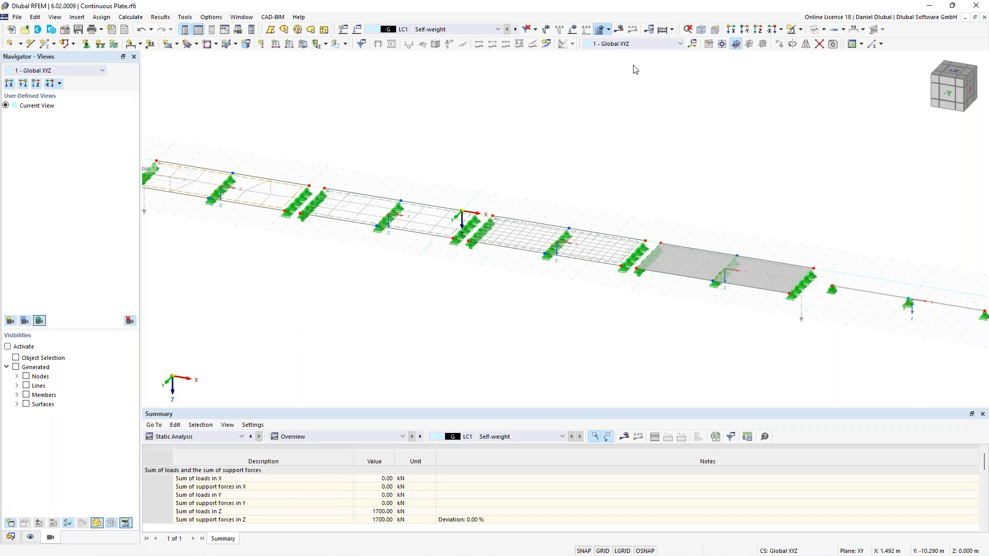
# - Change the model from wireframe to filled display and turn the results display back on
pyautogui.click(814, 29)
pyautogui.scroll(-2, 559, 179)
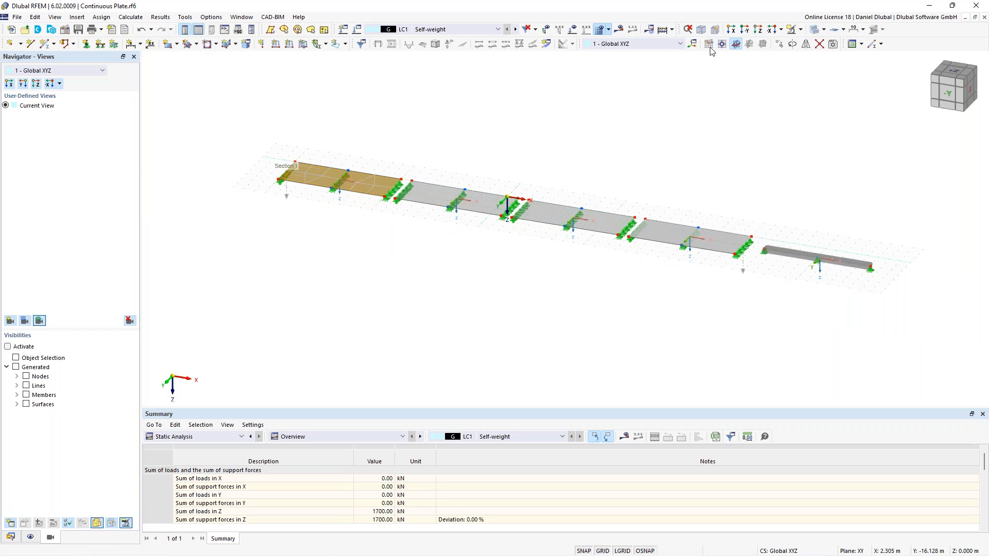
pyautogui.click(620, 29)
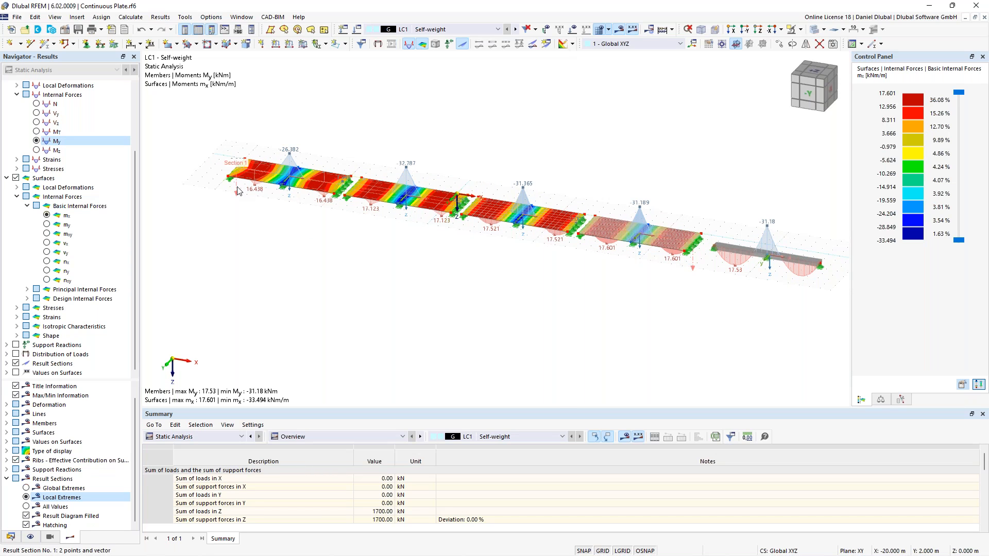
# - Open the result diagrams for result section No. 1 and exclude the global pz load distribution diagram
pyautogui.rightClick(237, 191)
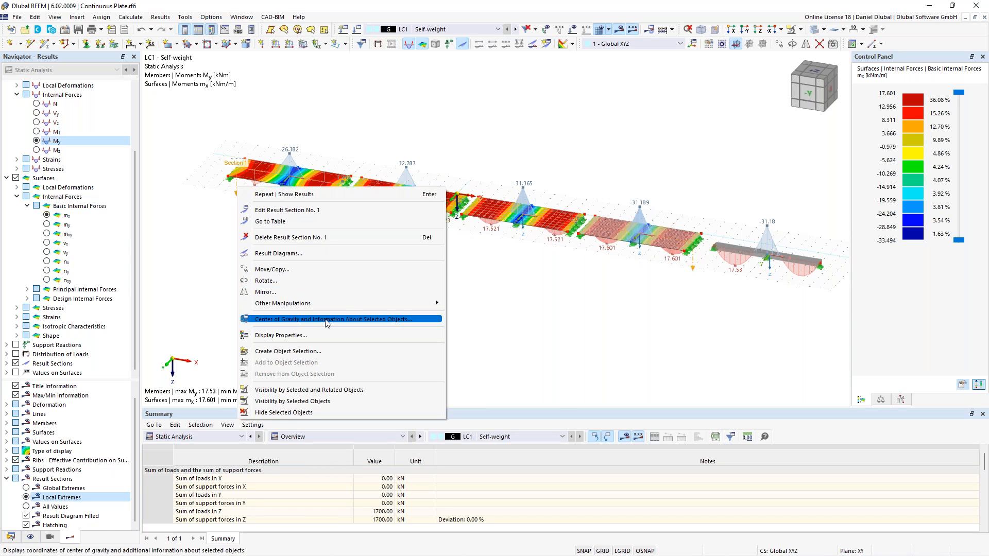
pyautogui.click(305, 258)
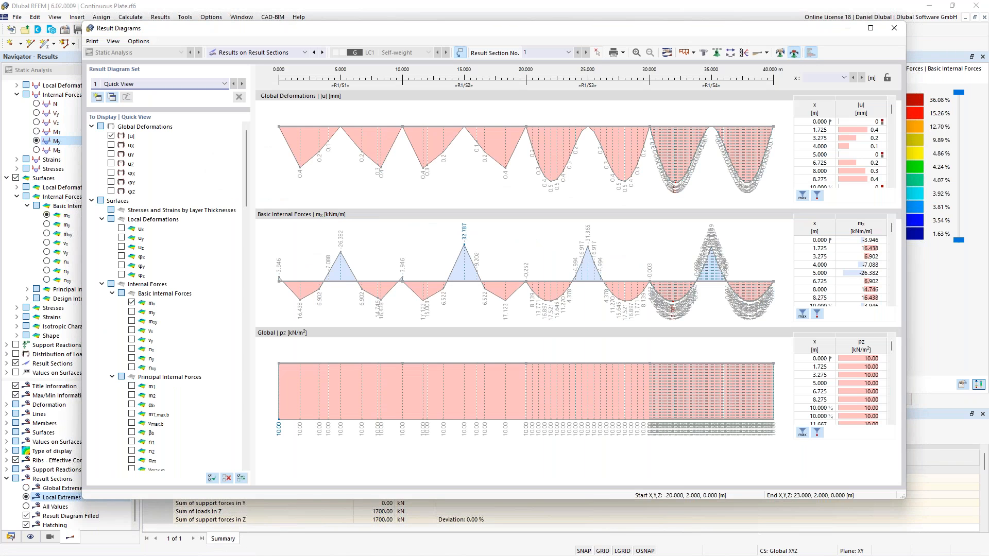
pyautogui.scroll(-20, 110, 348)
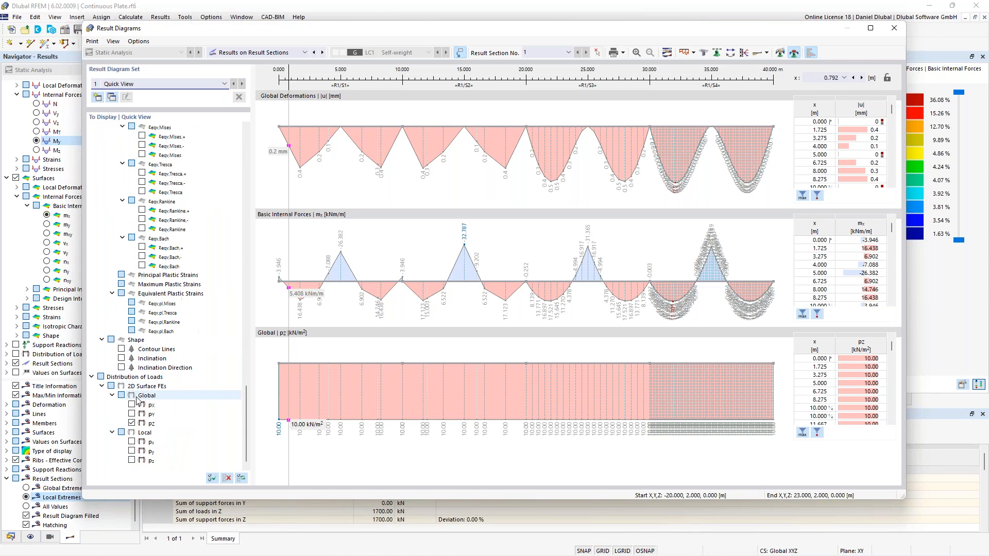
pyautogui.click(132, 423)
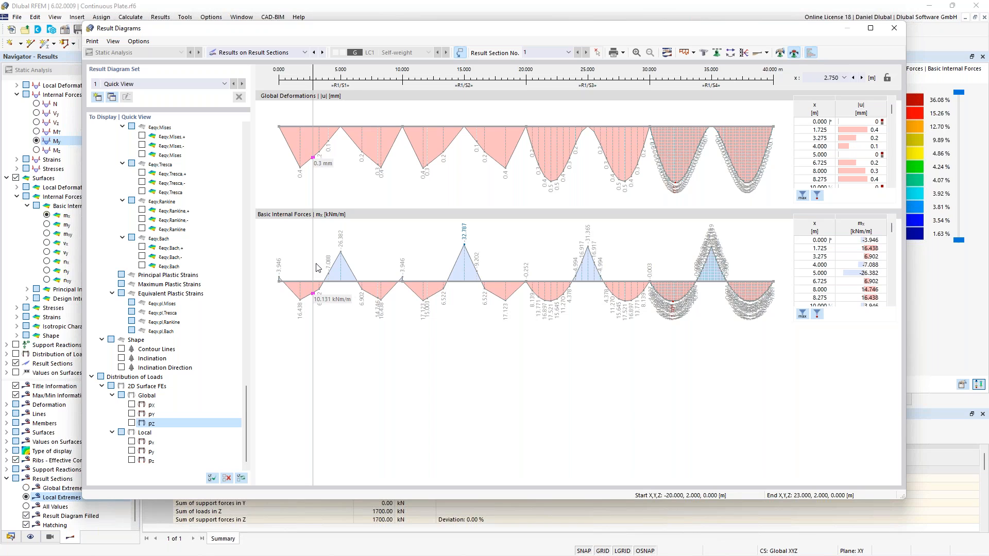
# - Set the evaluation location x in the result diagrams to 2.5 m and lock it
pyautogui.doubleClick(827, 78)
pyautogui.write('2,5')
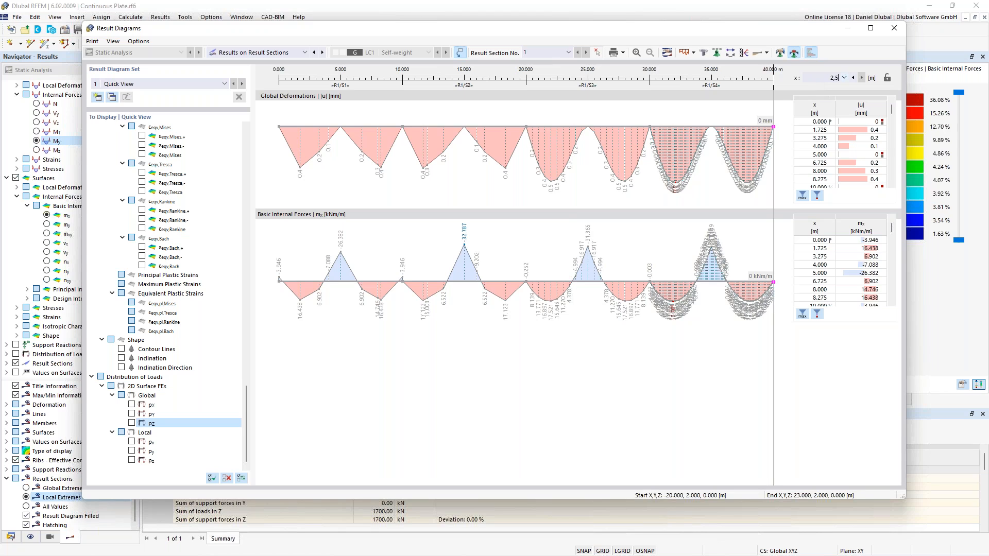
pyautogui.press('Return')
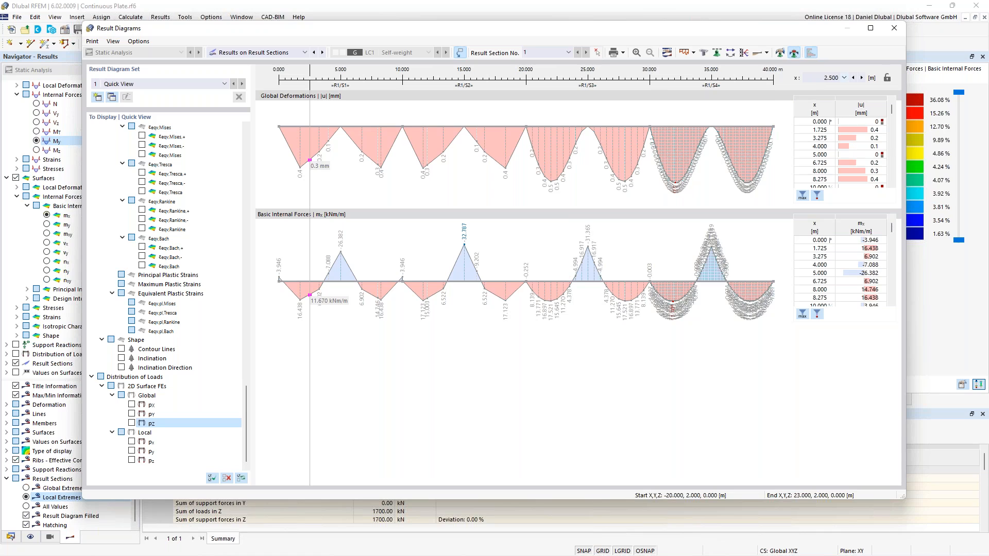
pyautogui.click(887, 78)
# - Evaluate the deformation and mx diagrams at x = 12.5, 22.5 and 32.5 m and close the result diagrams
pyautogui.press('Return')
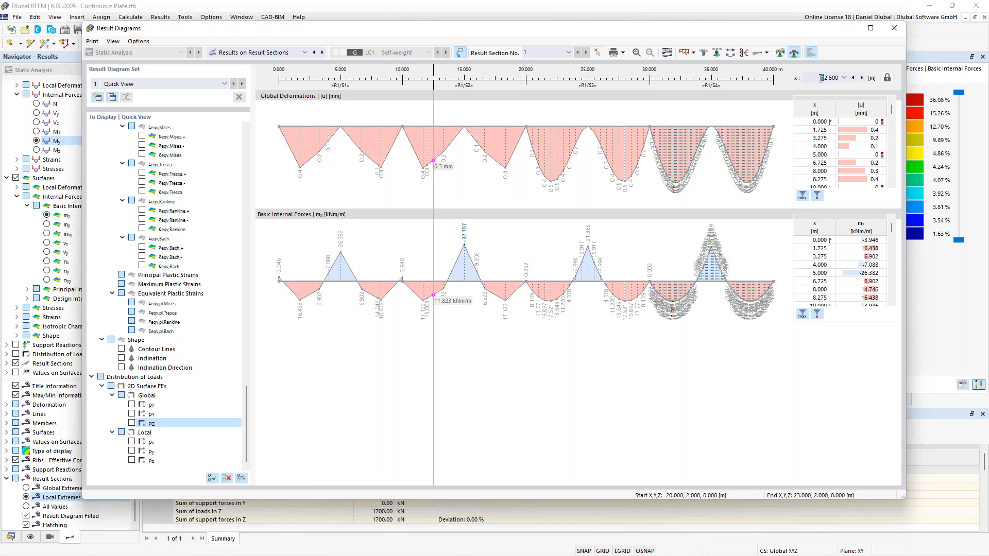
pyautogui.press('Return')
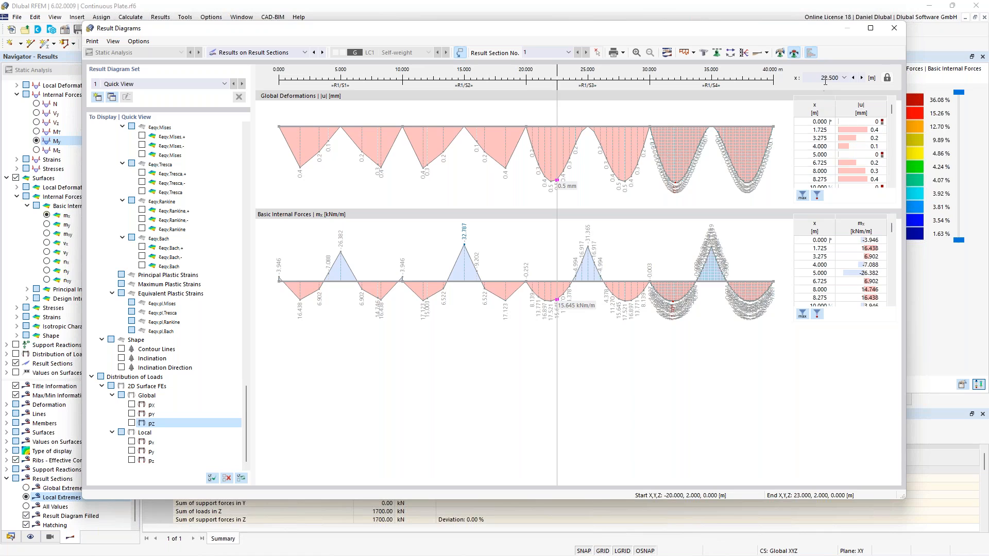
pyautogui.press('Return')
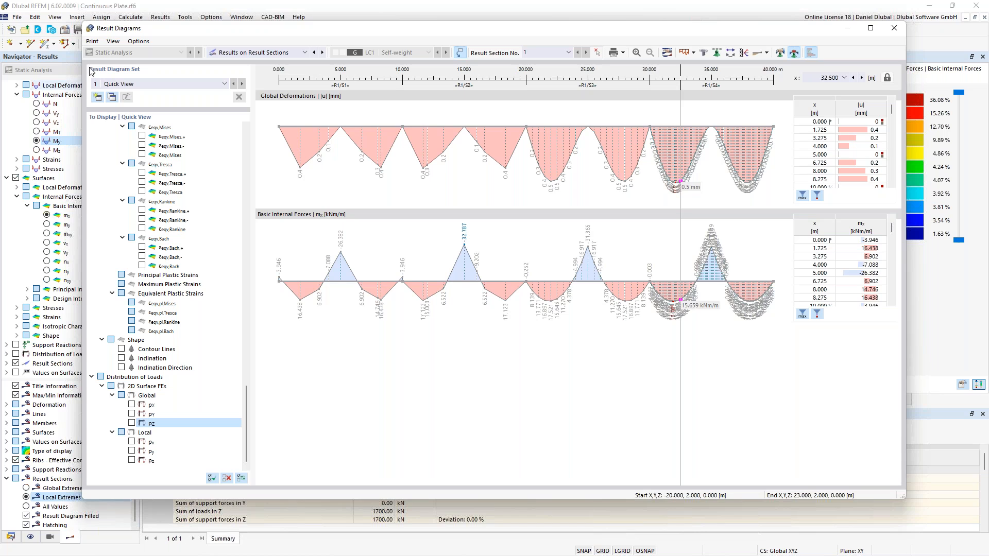
pyautogui.click(899, 32)
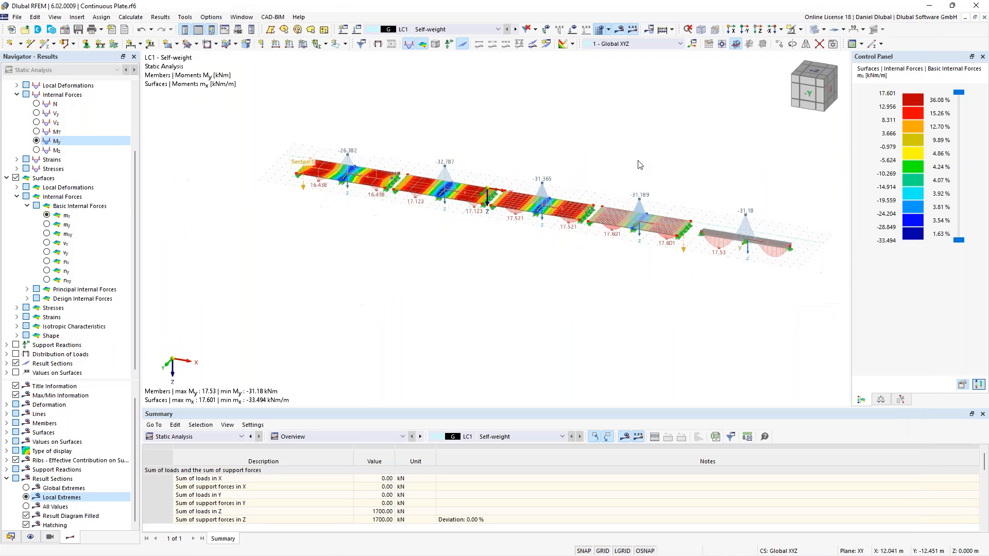
# - Open the beam member beside the finest-meshed plate for editing and view its section settings
pyautogui.scroll(2, 683, 200)
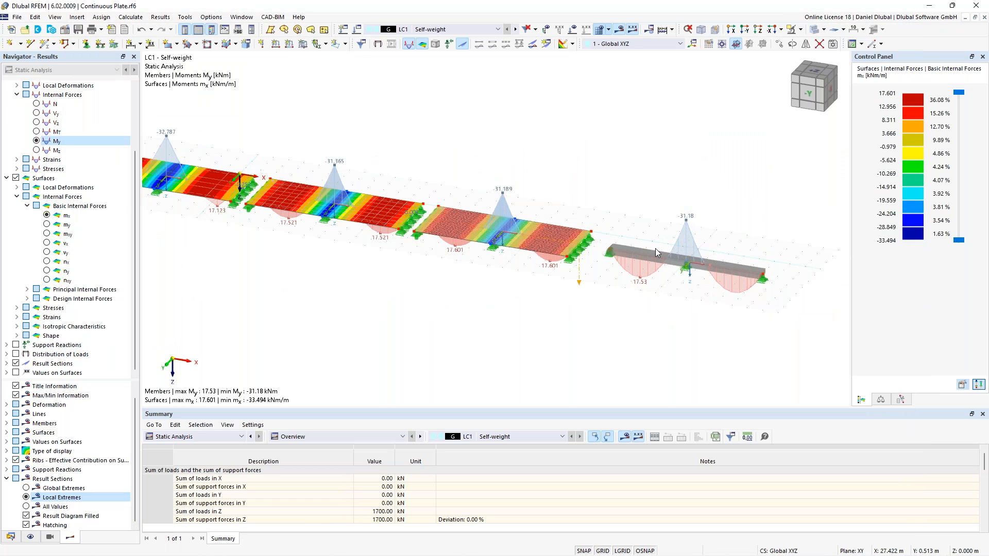
pyautogui.scroll(1, 679, 230)
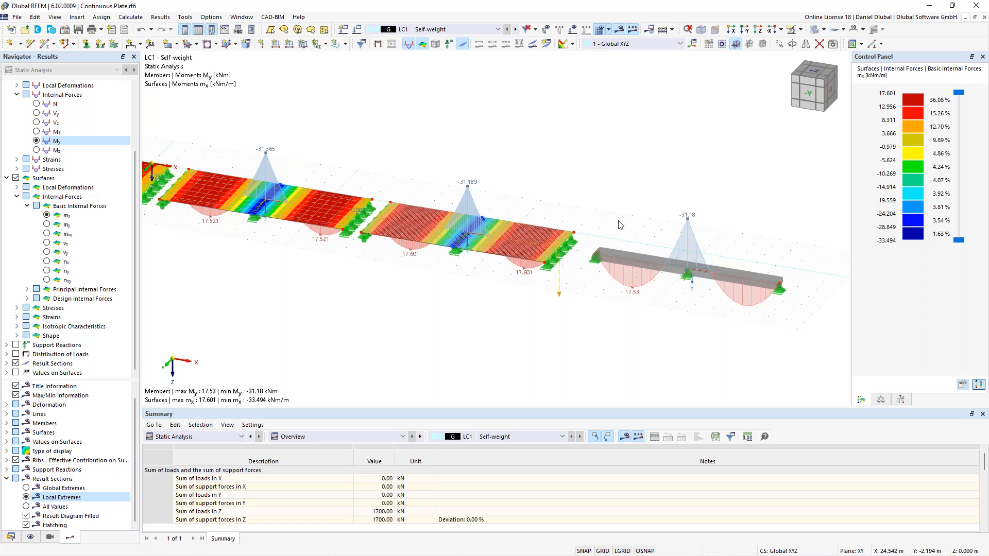
pyautogui.scroll(-1, 618, 221)
pyautogui.moveTo(635, 220); pyautogui.dragTo(612, 214, button='middle')
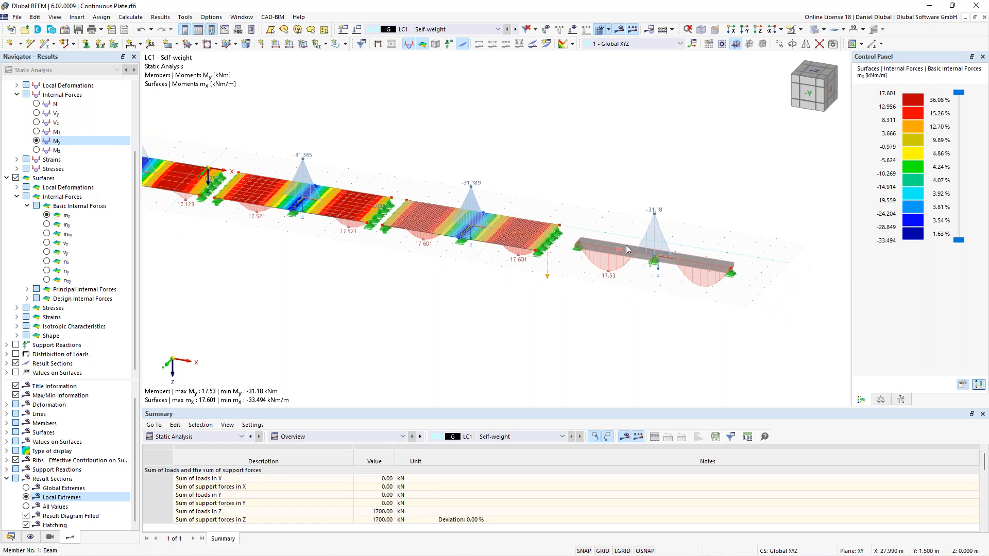
pyautogui.scroll(1, 626, 245)
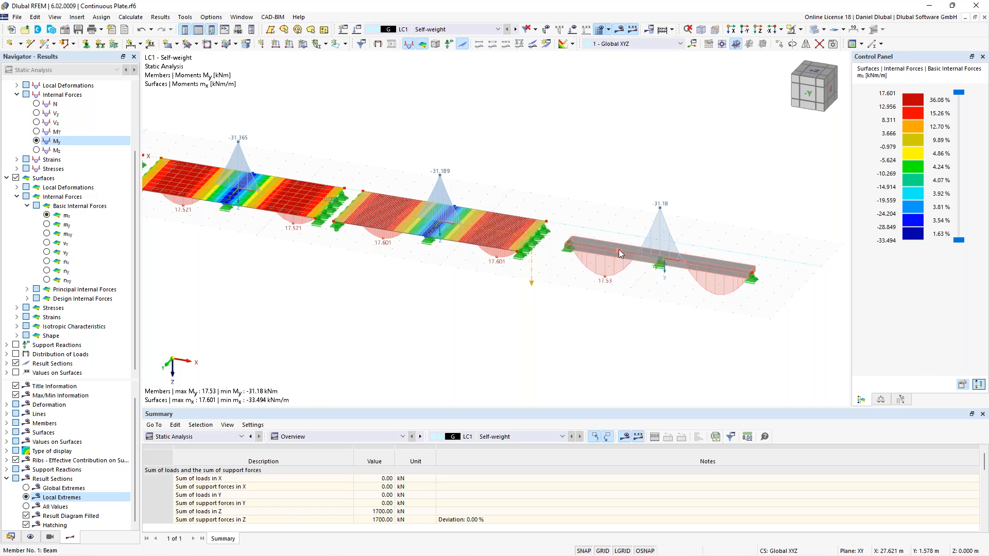
pyautogui.doubleClick(627, 256)
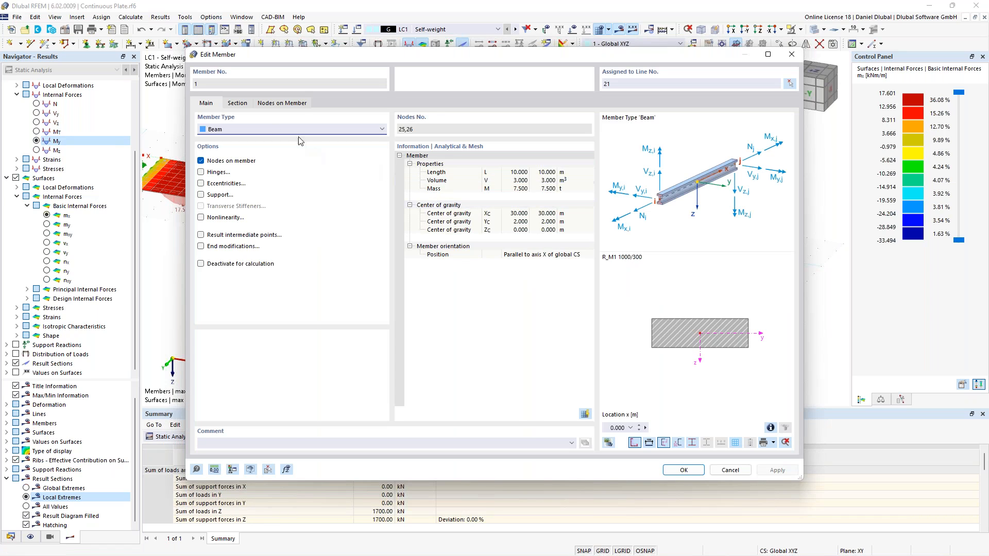
pyautogui.click(237, 103)
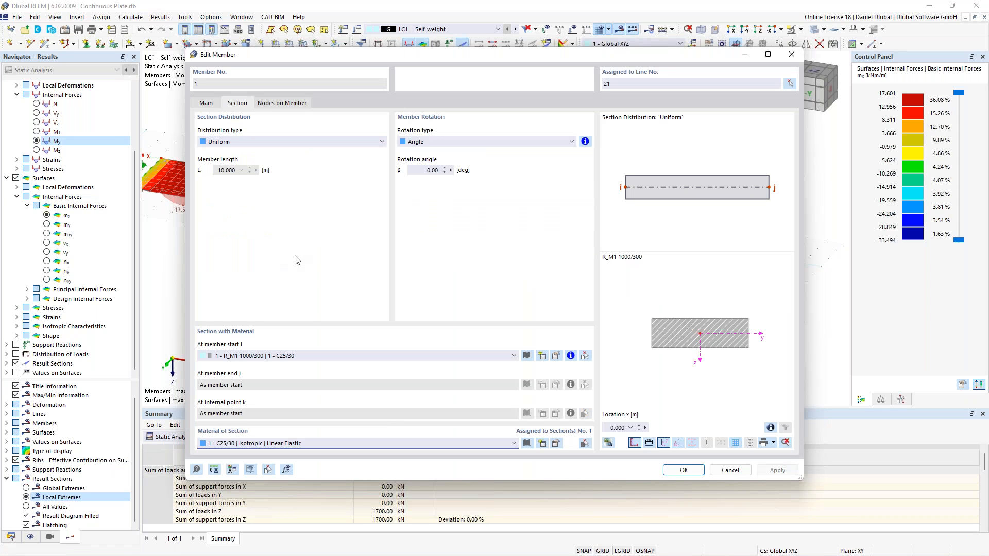
# - Deactivate the shear stiffness of the beam's section R_M1 1000/300 and accept the deletion of all results
pyautogui.click(557, 361)
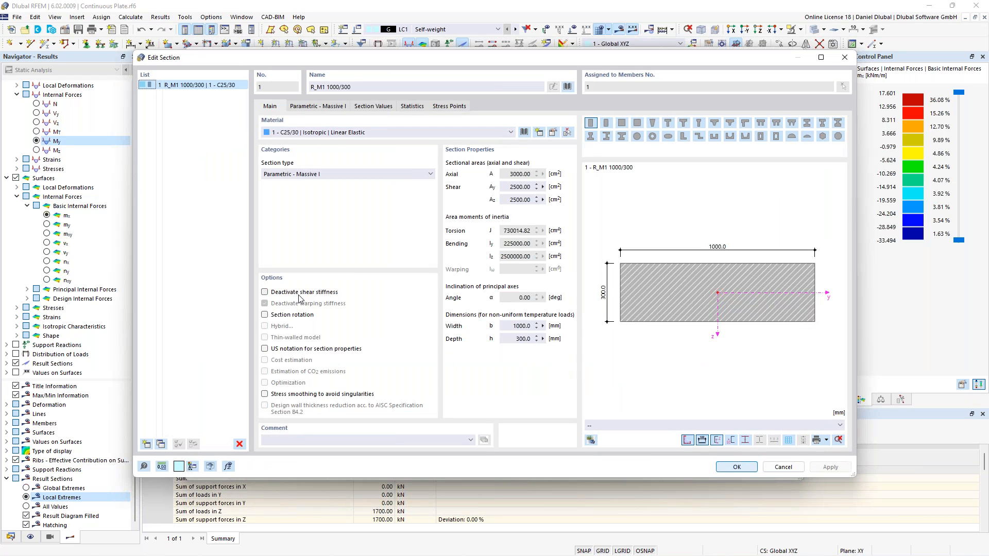
pyautogui.click(299, 293)
pyautogui.click(741, 469)
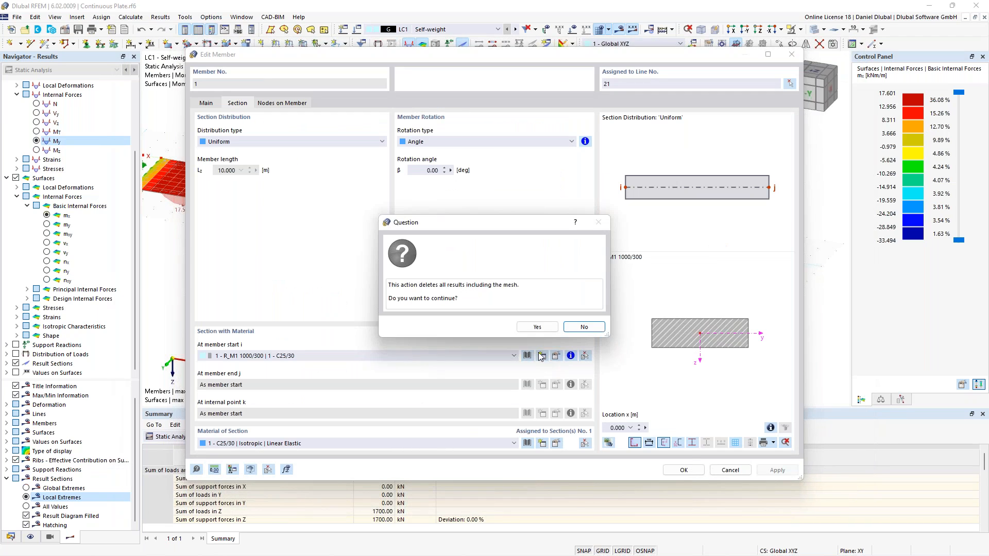
pyautogui.click(537, 329)
pyautogui.click(685, 470)
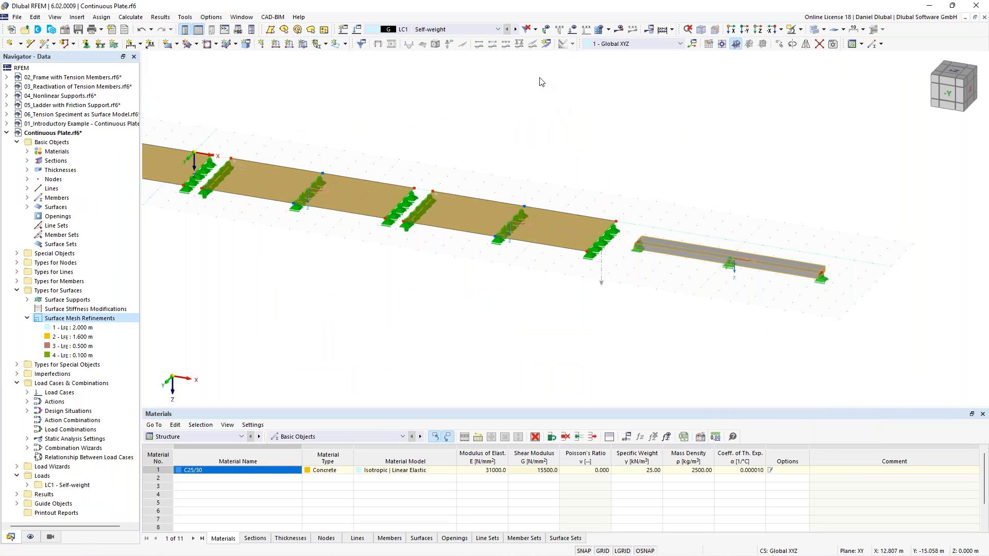
# - Recalculate the results and compare the beam's moment diagram with those of the differently meshed plates
pyautogui.scroll(-2, 560, 141)
pyautogui.moveTo(559, 141); pyautogui.dragTo(634, 182, button='middle')
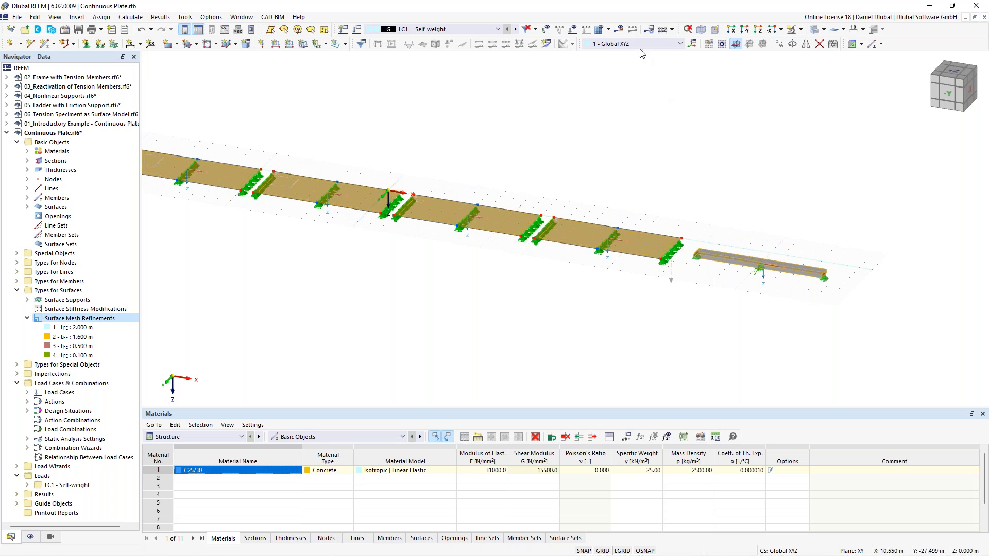
pyautogui.click(619, 29)
pyautogui.click(537, 329)
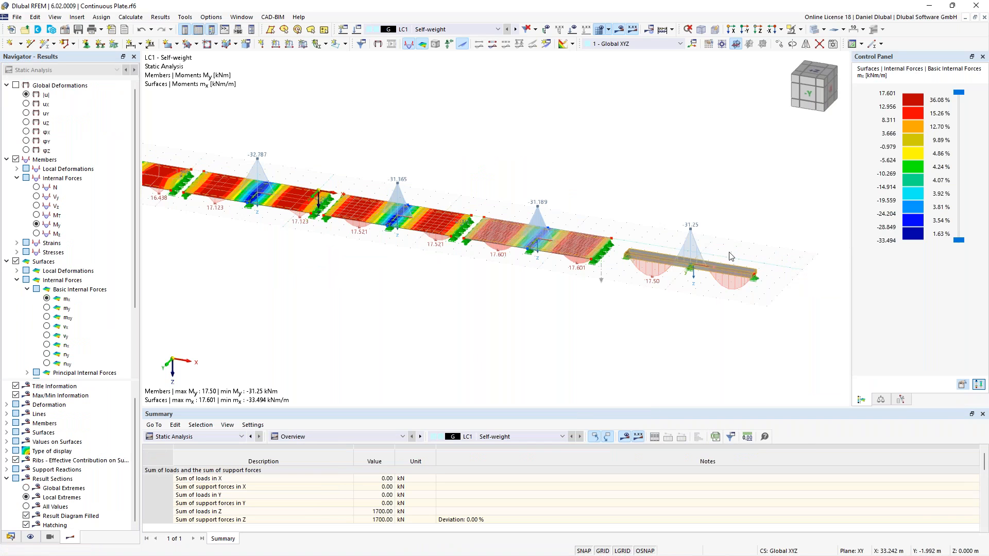
pyautogui.scroll(3, 689, 240)
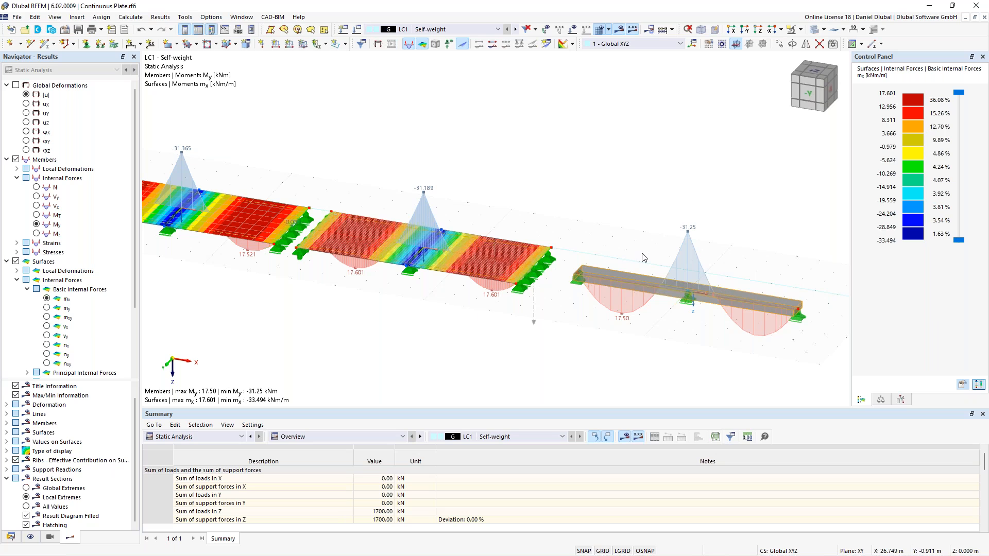
pyautogui.scroll(-2, 693, 249)
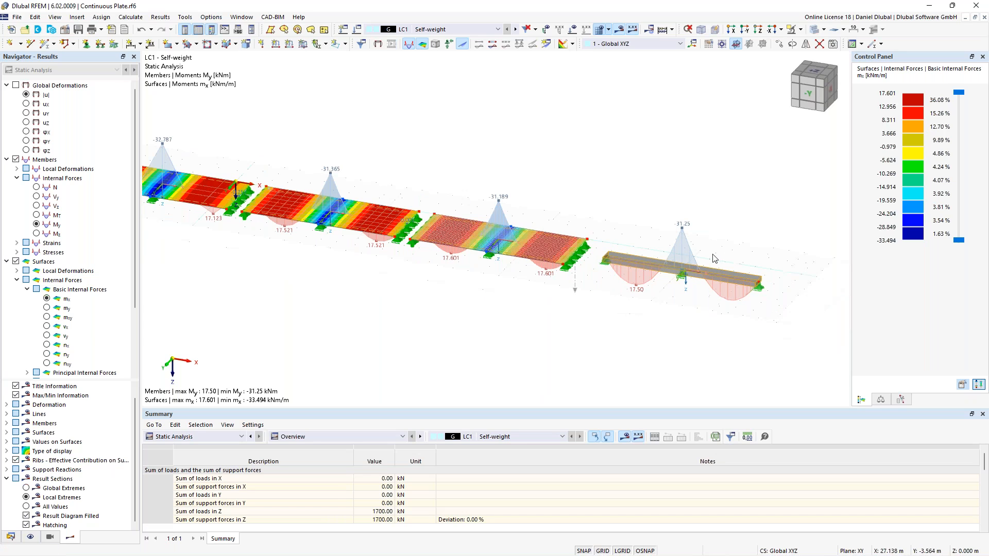
pyautogui.scroll(2, 732, 251)
pyautogui.scroll(1, 731, 251)
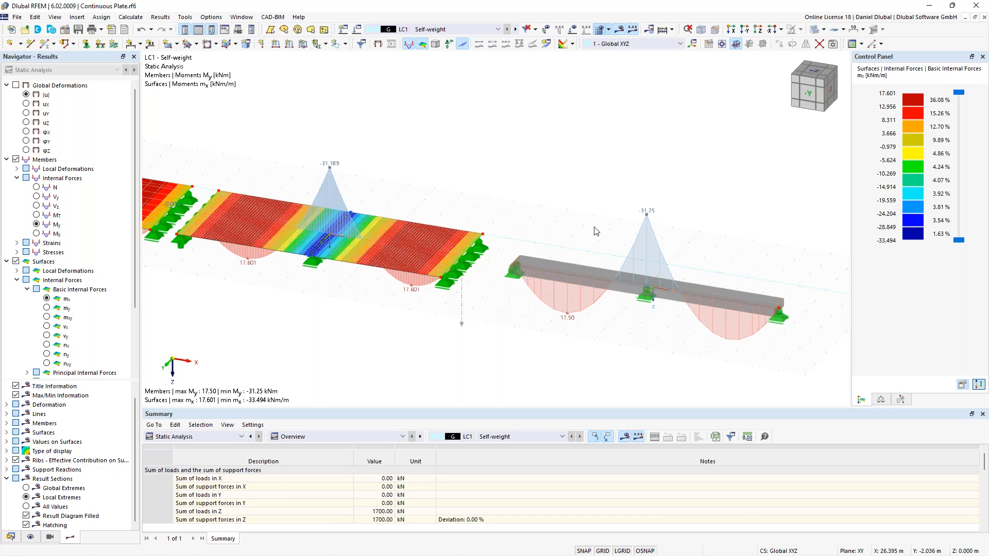
pyautogui.scroll(-4, 596, 231)
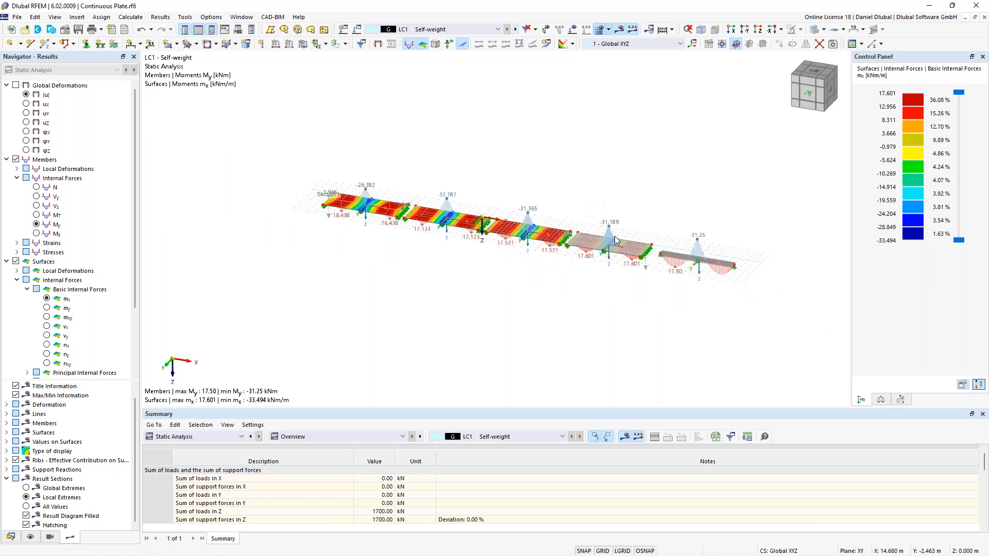
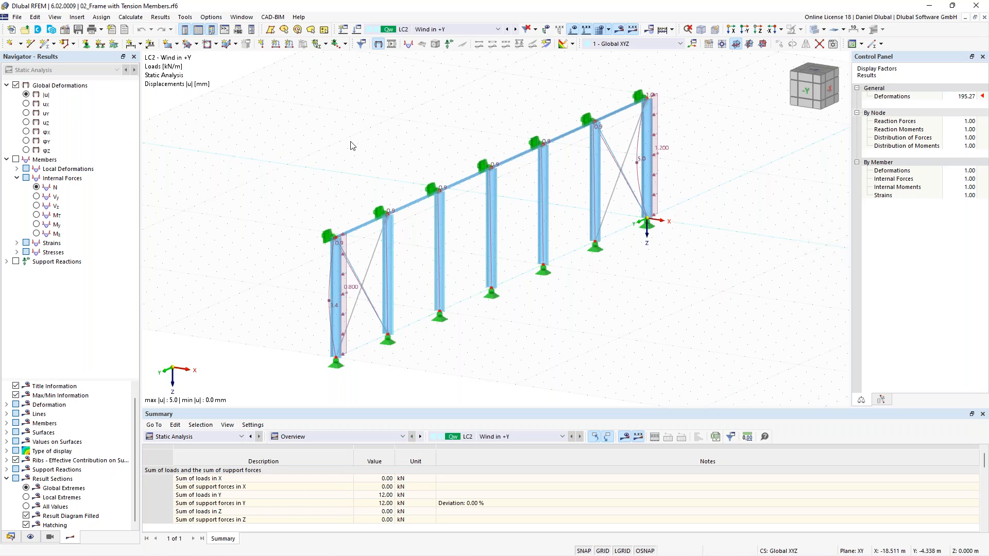
# - Examine the frame model under LC2 - Wind in +Y, including the diagonal bracing in both end bays
pyautogui.keyDown('ctrl'); pyautogui.moveTo(351, 146); pyautogui.dragTo(327, 110, button='middle'); pyautogui.keyUp('ctrl')
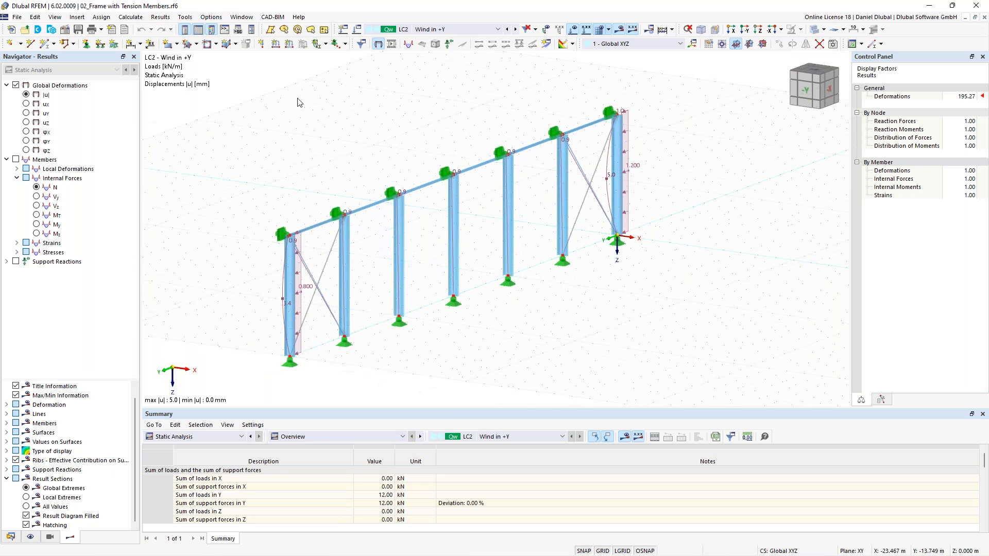
pyautogui.moveTo(268, 88); pyautogui.dragTo(707, 366)
pyautogui.click(681, 337)
pyautogui.keyDown('ctrl'); pyautogui.moveTo(382, 155); pyautogui.dragTo(424, 141, button='middle'); pyautogui.keyUp('ctrl')
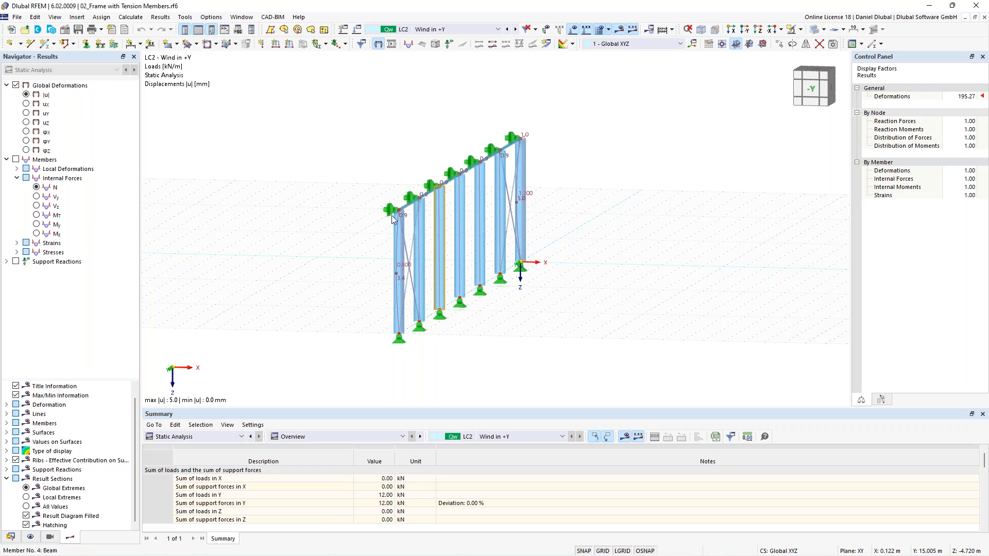
pyautogui.keyDown('ctrl'); pyautogui.moveTo(631, 146); pyautogui.dragTo(518, 175, button='middle'); pyautogui.keyUp('ctrl')
pyautogui.keyDown('ctrl'); pyautogui.moveTo(440, 148); pyautogui.dragTo(364, 121, button='middle'); pyautogui.keyUp('ctrl')
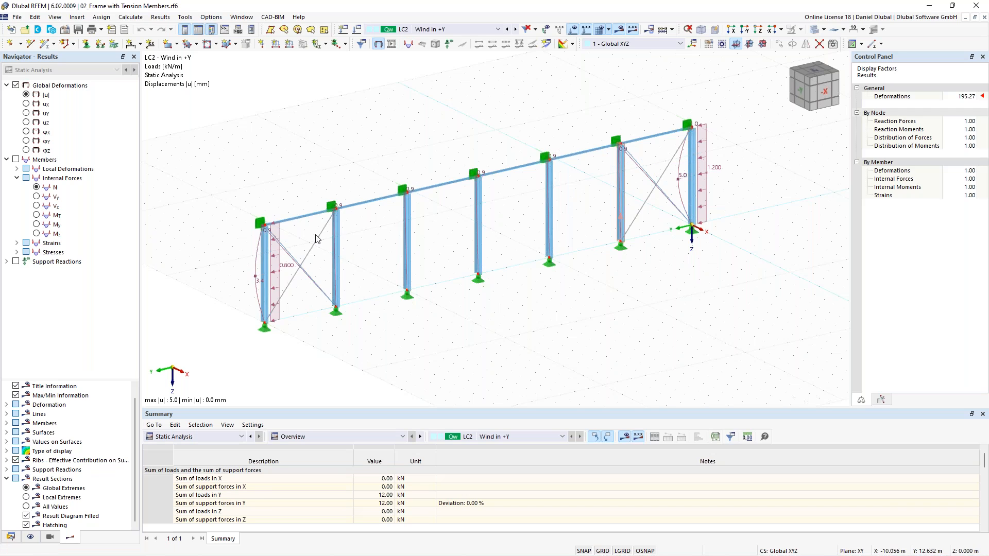
pyautogui.moveTo(299, 269); pyautogui.dragTo(294, 259)
pyautogui.moveTo(670, 217); pyautogui.dragTo(651, 176)
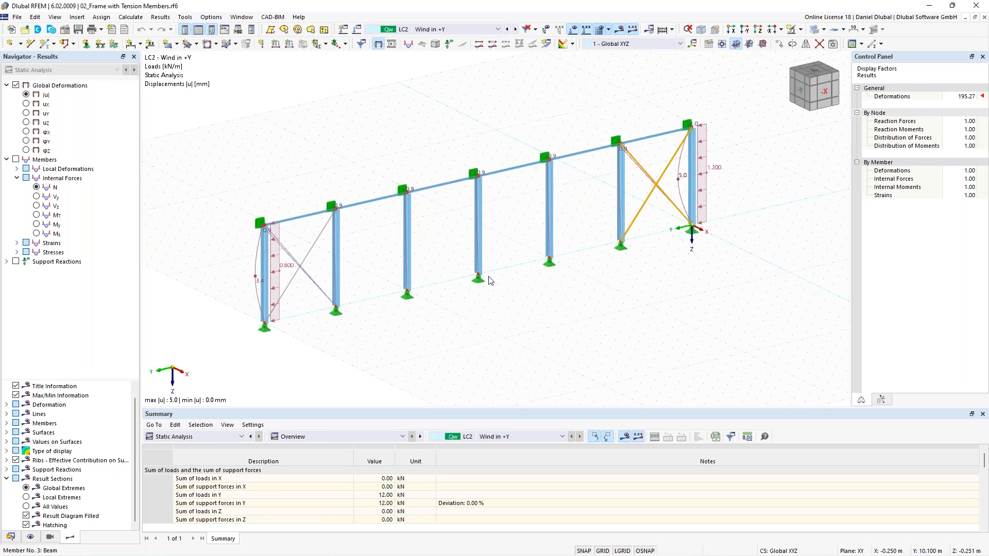
pyautogui.click(377, 293)
pyautogui.keyDown('ctrl'); pyautogui.moveTo(364, 254); pyautogui.dragTo(313, 259, button='middle'); pyautogui.keyUp('ctrl')
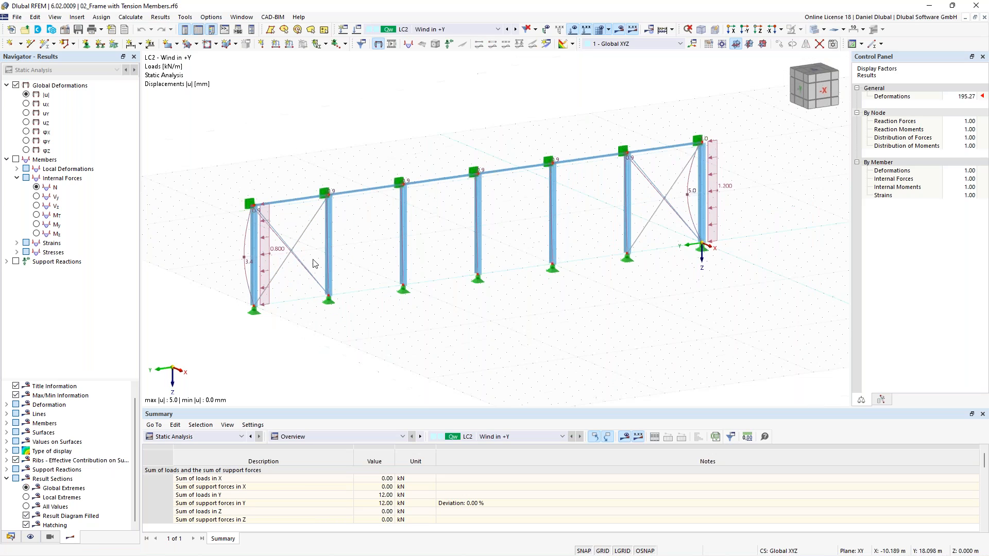
# - Delete the four diagonal bracing members in both end bays together with their definition lines, accepting the deletion of all results
pyautogui.scroll(2, 298, 279)
pyautogui.moveTo(298, 281); pyautogui.dragTo(287, 222)
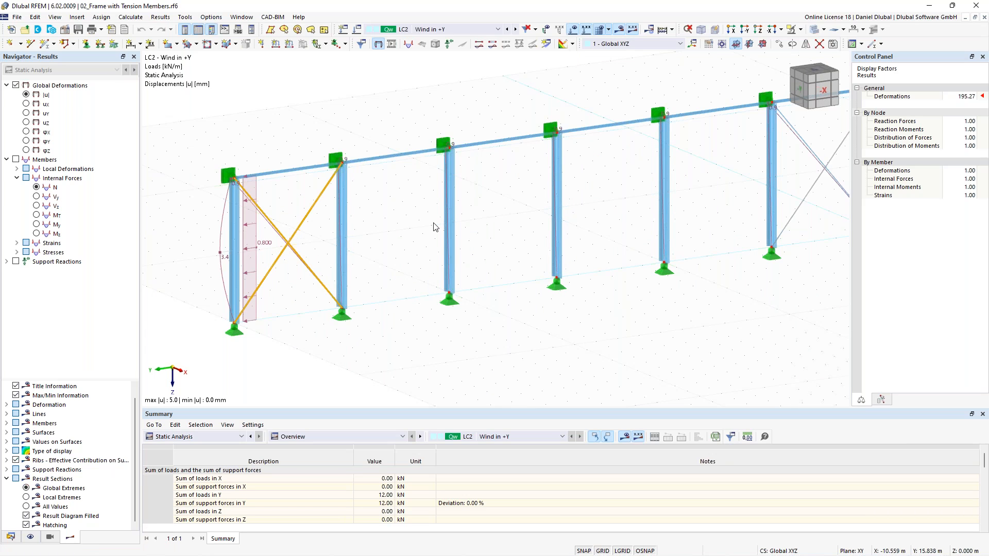
pyautogui.scroll(-1, 434, 226)
pyautogui.scroll(-2, 435, 227)
pyautogui.keyDown('ctrl'); pyautogui.click(583, 193); pyautogui.keyUp('ctrl')
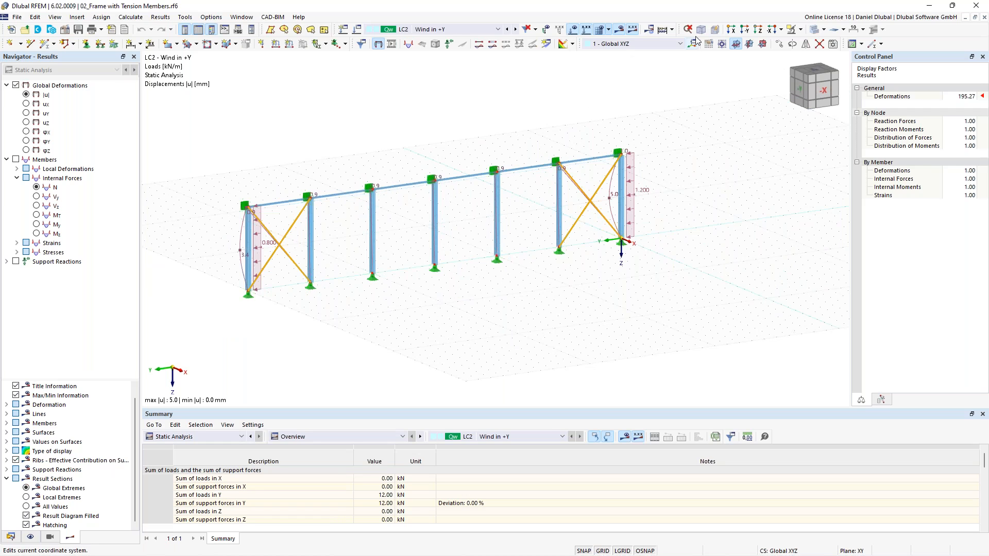
pyautogui.press('Delete')
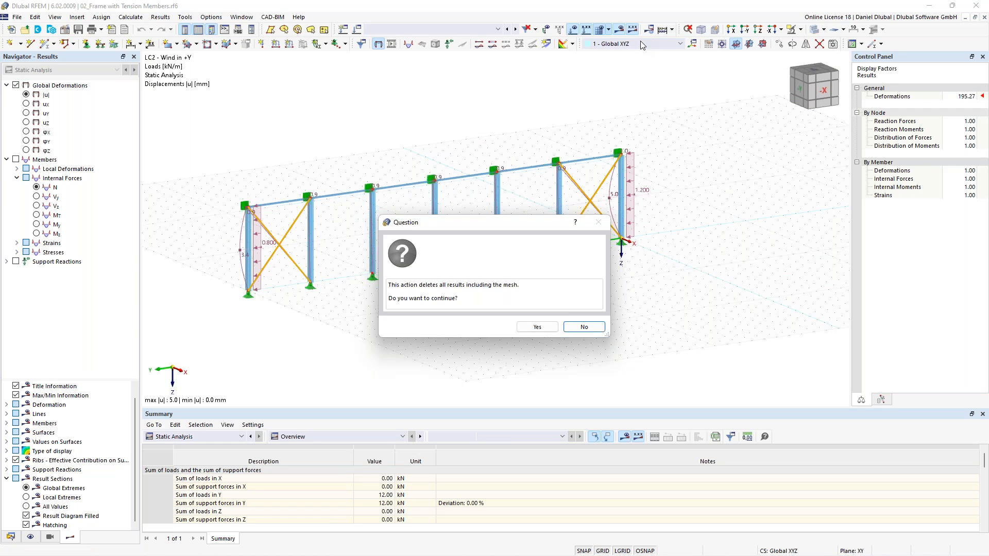
pyautogui.click(580, 327)
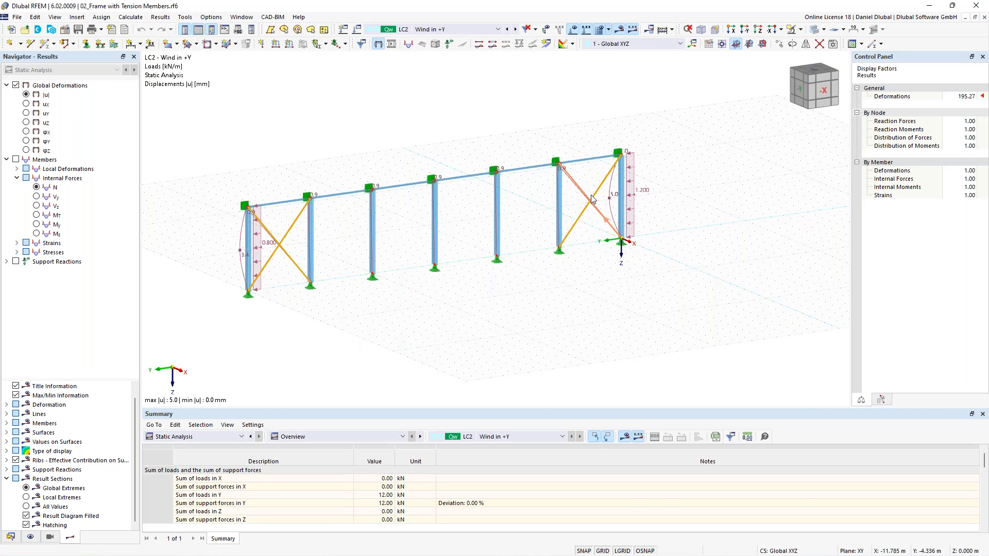
pyautogui.rightClick(595, 194)
pyautogui.moveTo(658, 233)
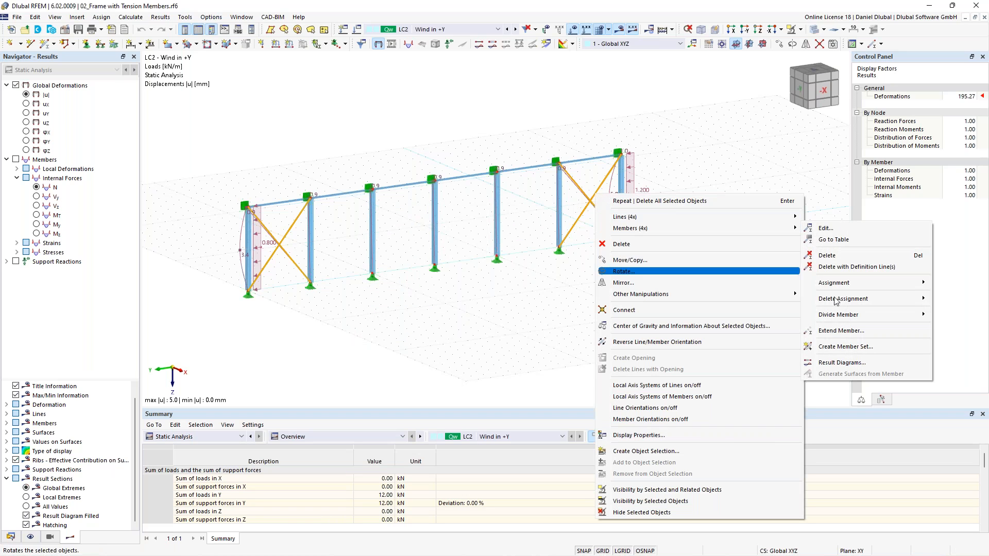
pyautogui.moveTo(853, 302)
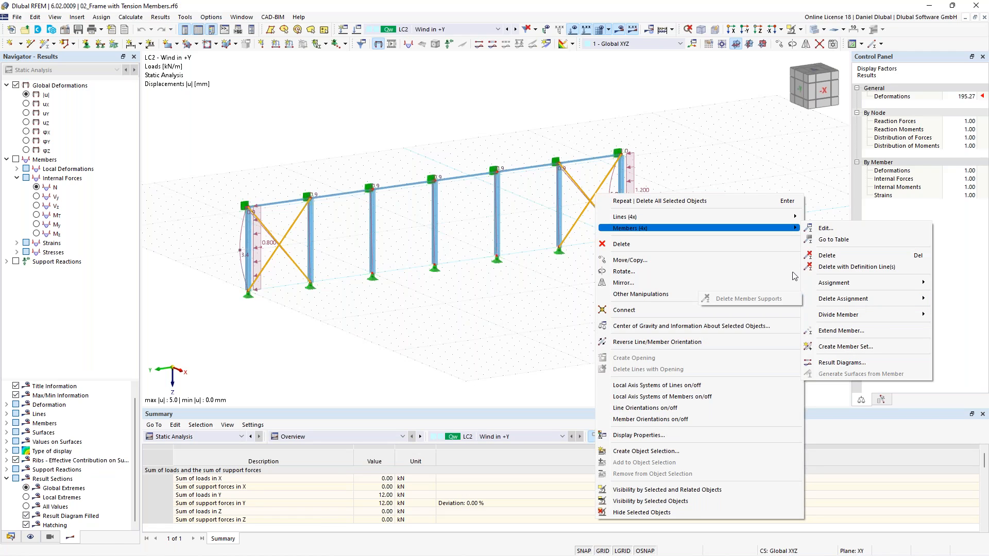
pyautogui.click(852, 267)
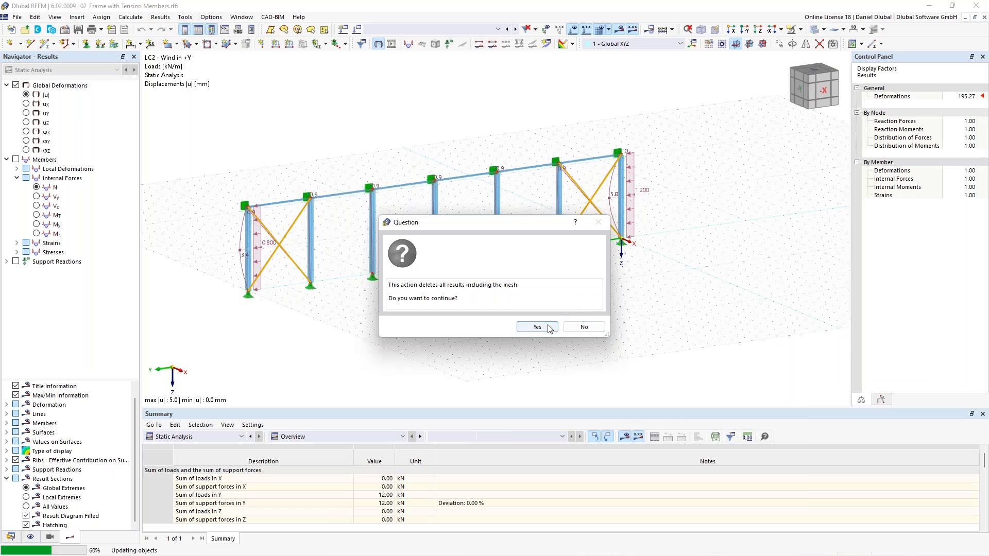
pyautogui.click(548, 327)
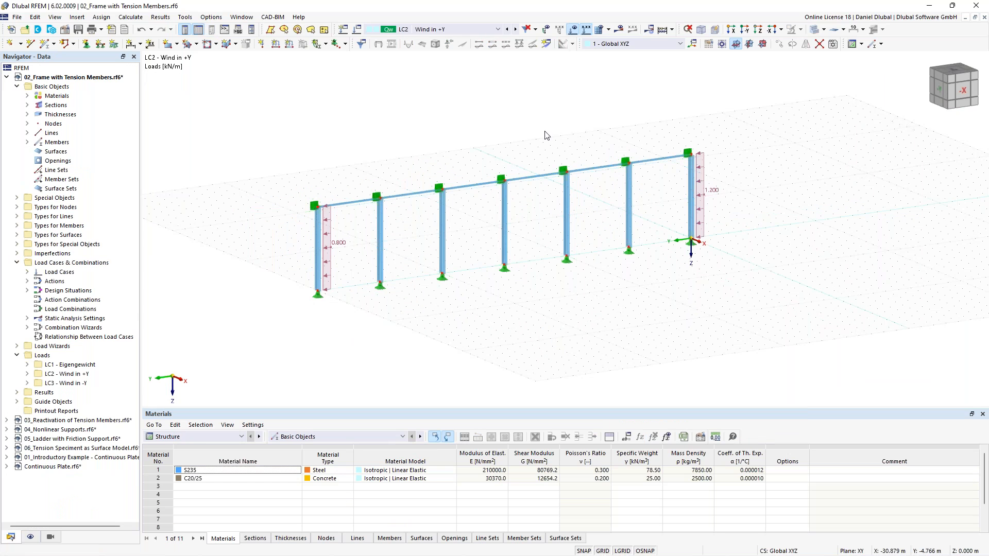
# - Calculate LC2 - Wind in +Y for the frame without bracing and check the description in the errors and warnings table
pyautogui.scroll(1, 545, 144)
pyautogui.keyDown('ctrl'); pyautogui.moveTo(542, 136); pyautogui.dragTo(456, 140, button='middle'); pyautogui.keyUp('ctrl')
pyautogui.scroll(2, 459, 133)
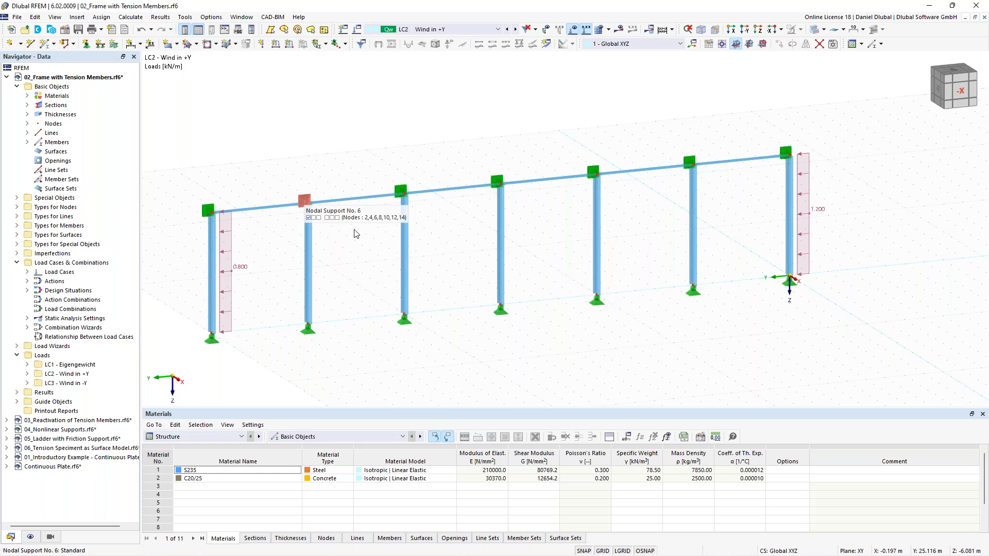
pyautogui.scroll(-1, 353, 176)
pyautogui.keyDown('ctrl'); pyautogui.moveTo(367, 127); pyautogui.dragTo(383, 130, button='middle'); pyautogui.keyUp('ctrl')
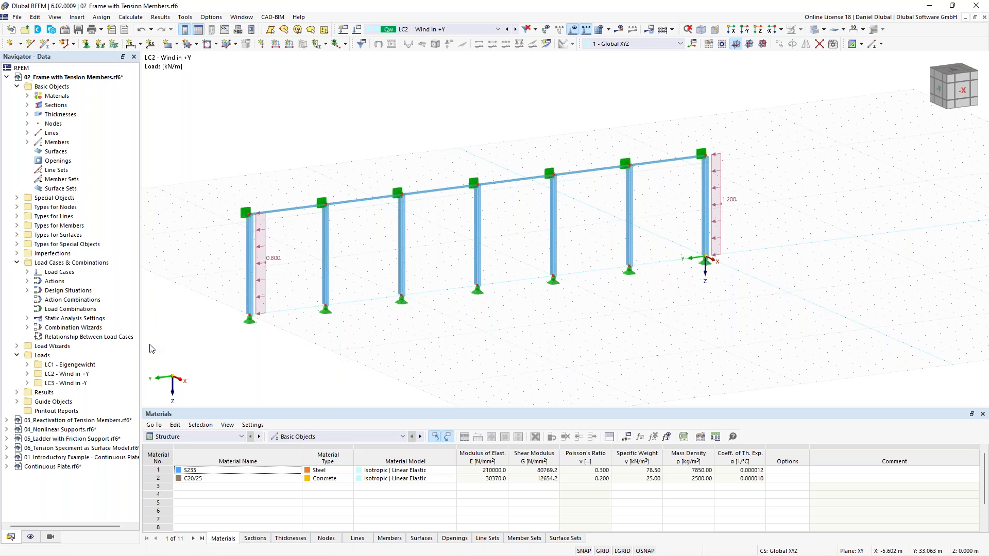
pyautogui.click(619, 29)
pyautogui.click(535, 326)
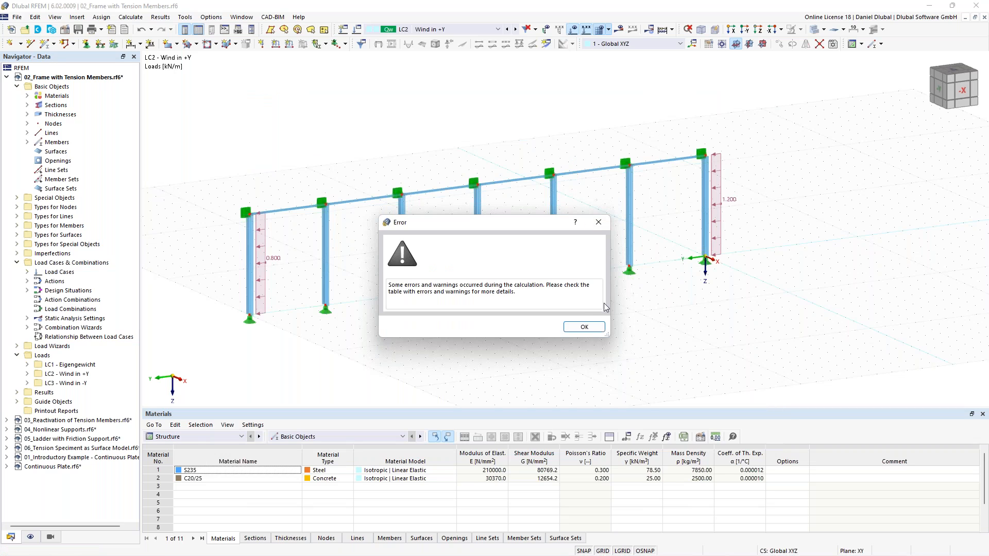
pyautogui.click(595, 326)
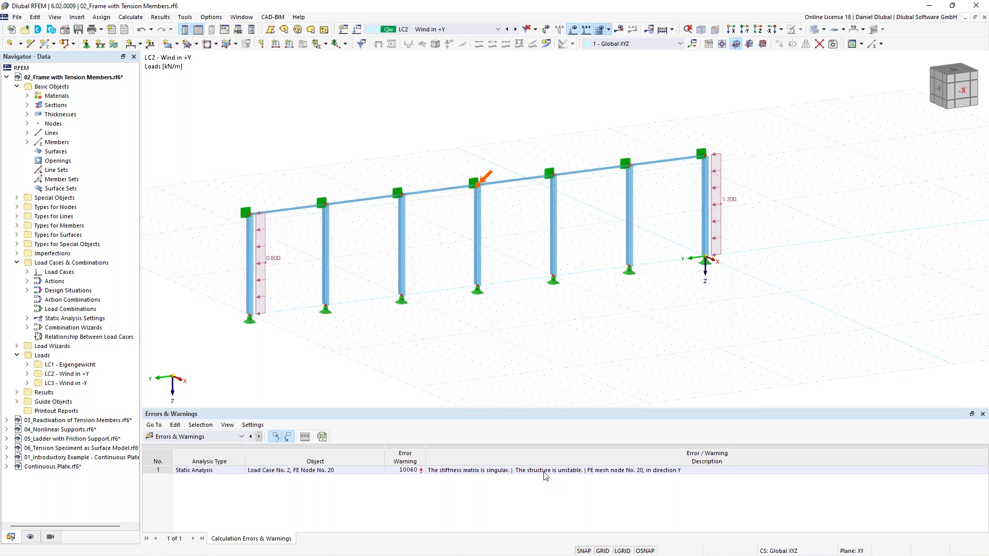
pyautogui.click(607, 474)
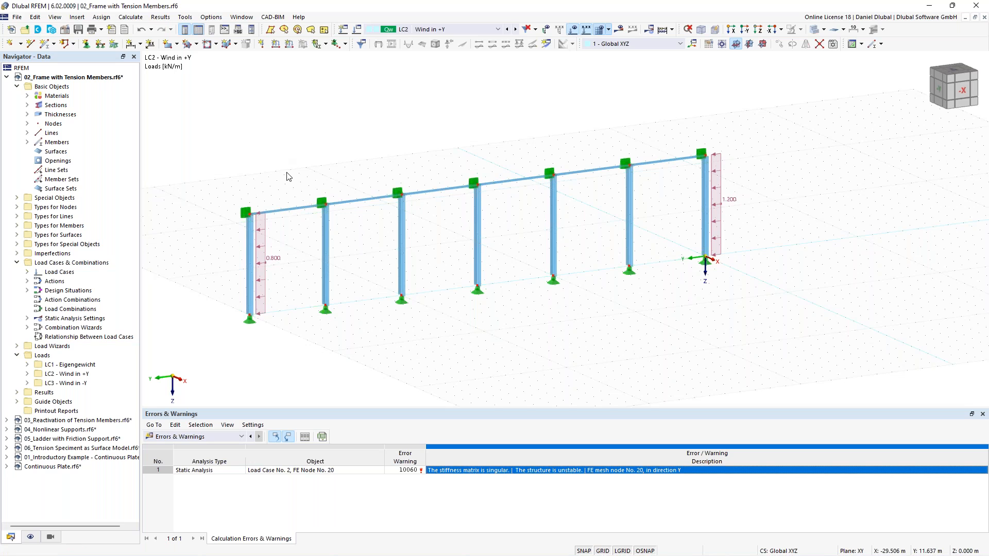
# - Start a new member on the frame and set its member type to Truss (only N)
pyautogui.moveTo(320, 161); pyautogui.dragTo(334, 158, button='middle')
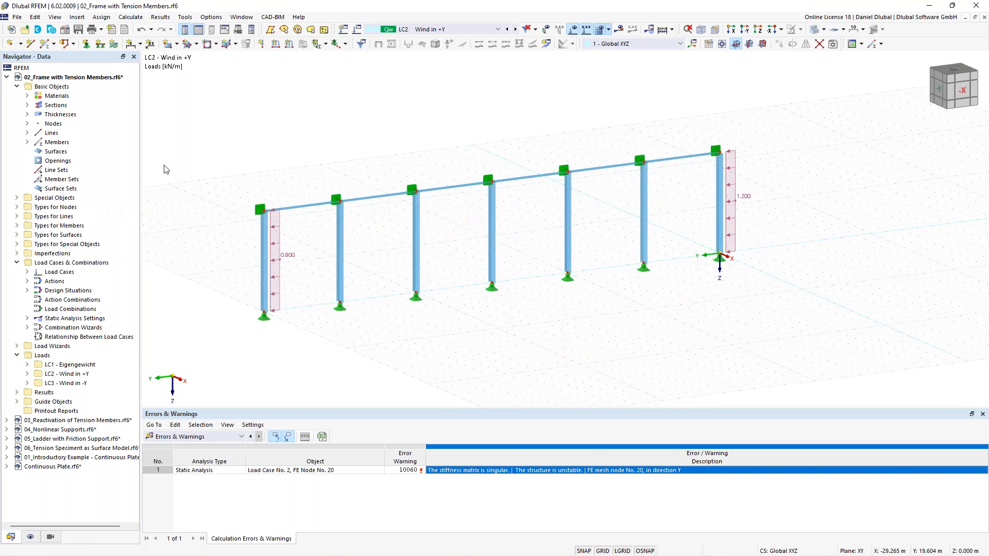
pyautogui.click(48, 47)
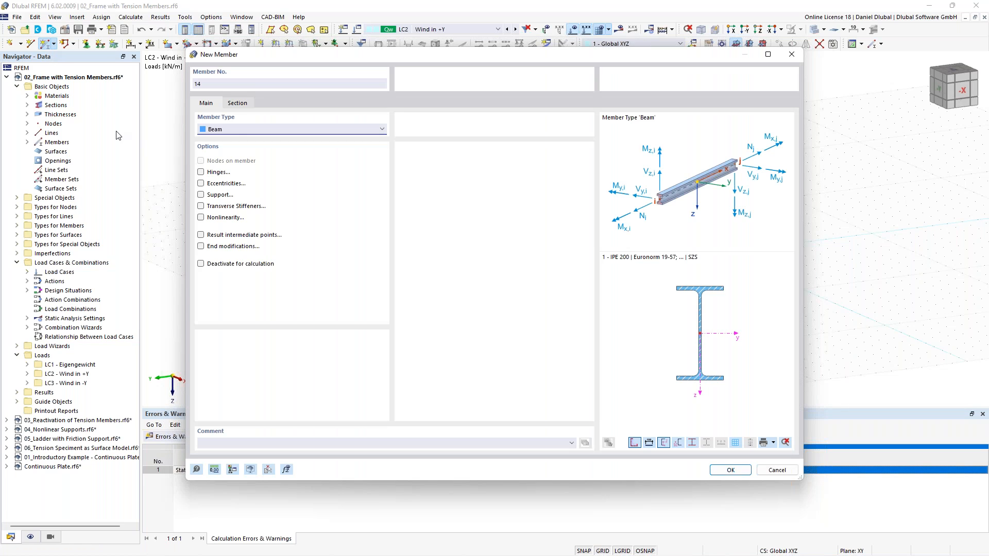
pyautogui.click(262, 130)
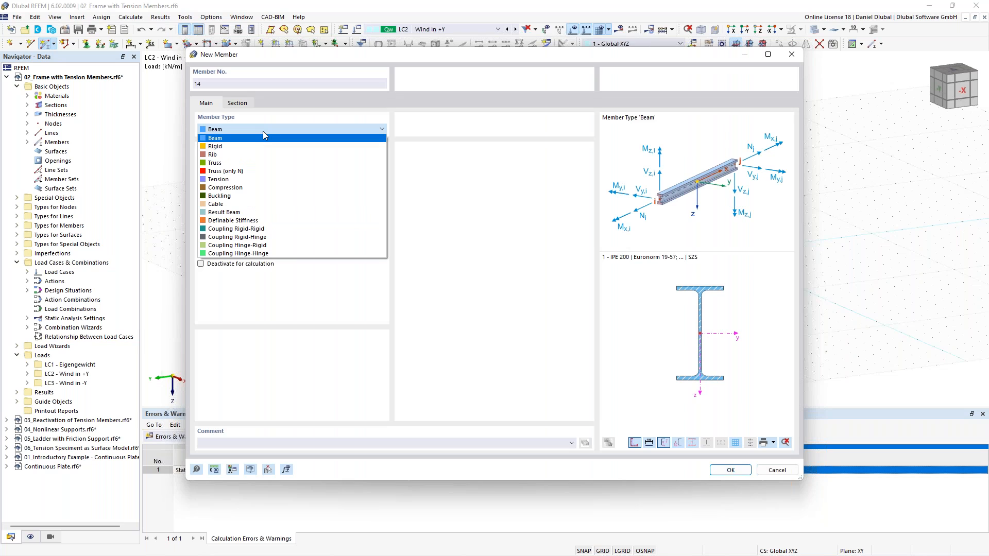
pyautogui.click(260, 133)
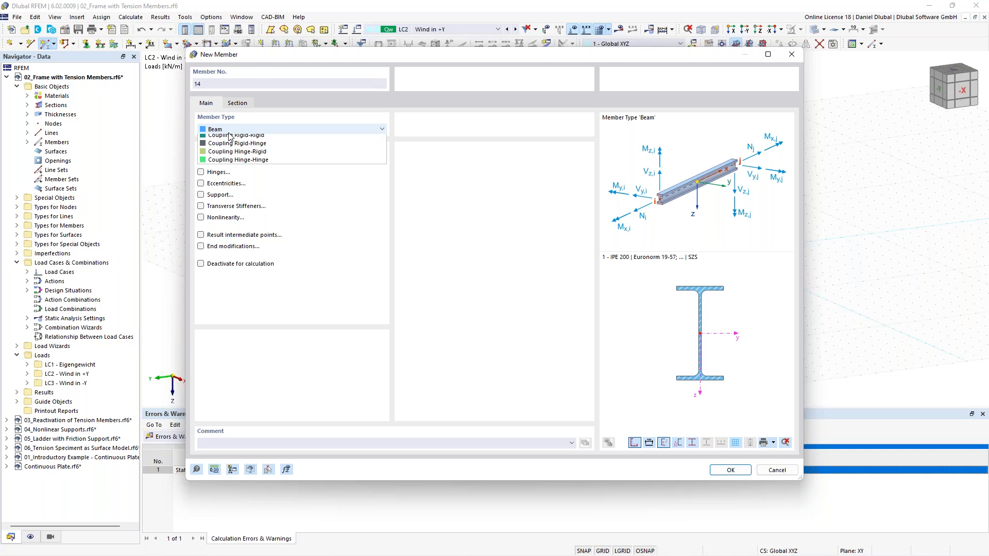
pyautogui.click(230, 135)
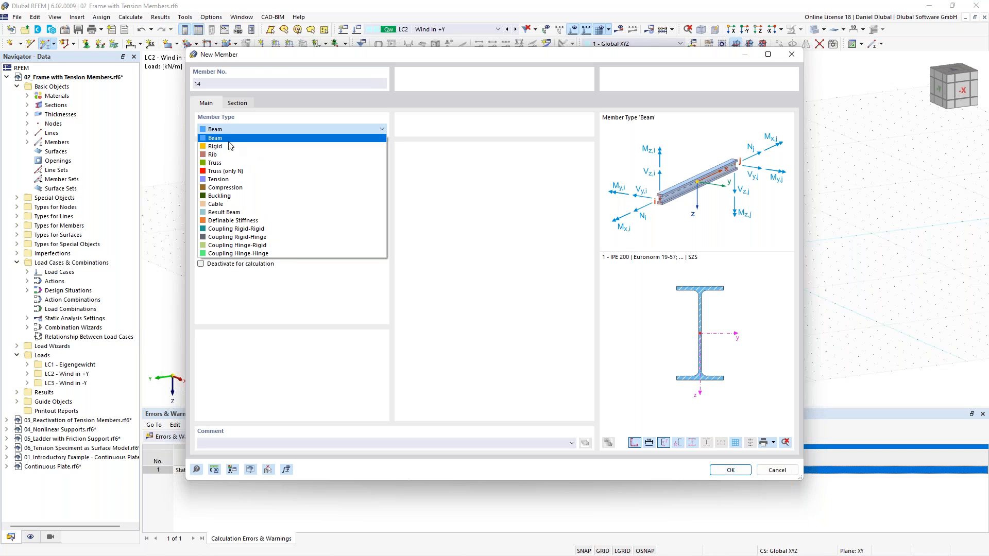
pyautogui.click(231, 173)
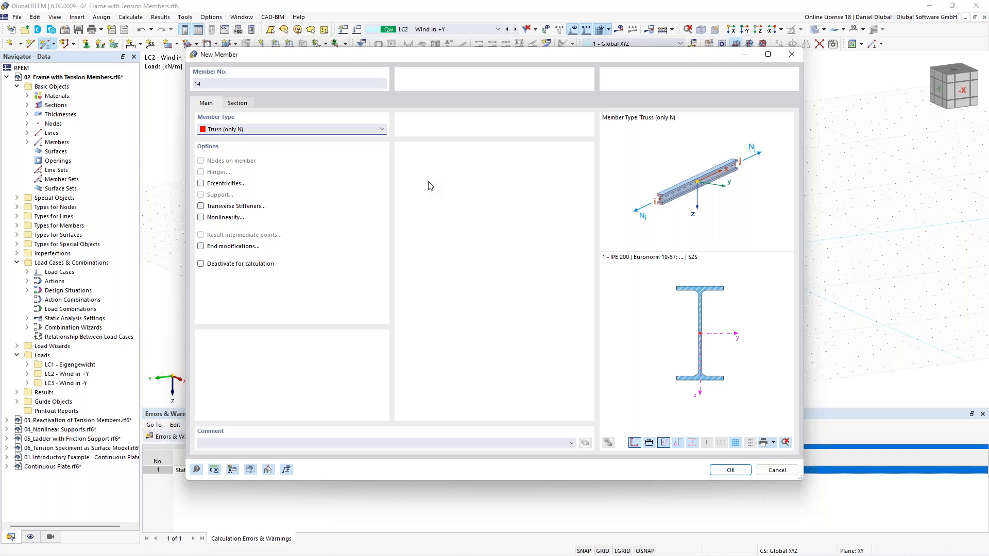
# - Activate the nonlinearity option for the new truss member and assign the Failure if compression nonlinearity
pyautogui.click(215, 219)
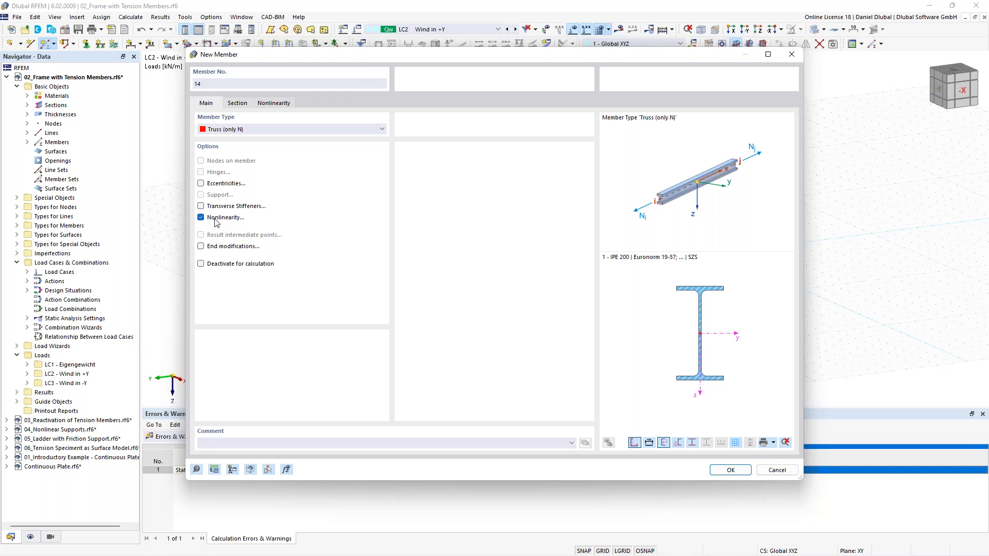
pyautogui.click(281, 104)
pyautogui.click(277, 142)
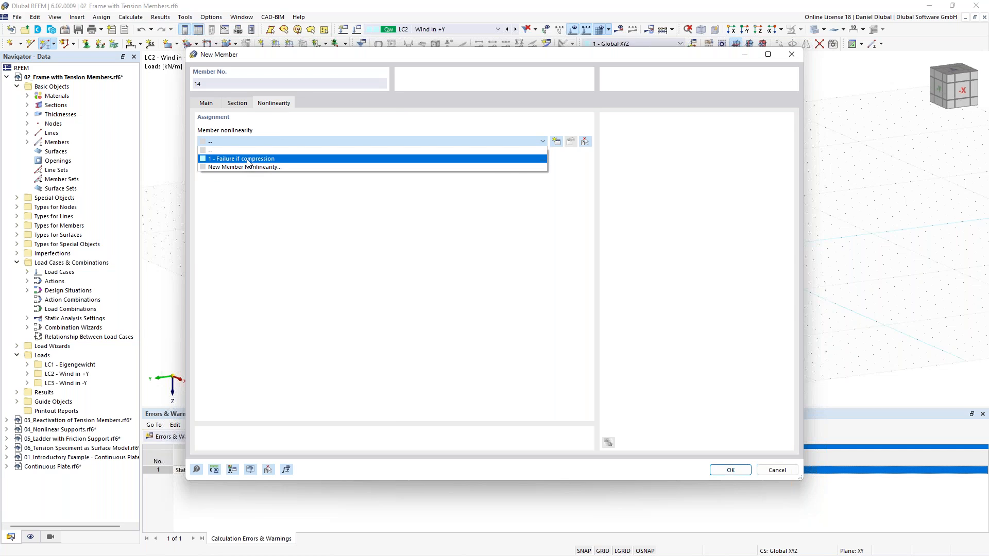
pyautogui.click(247, 160)
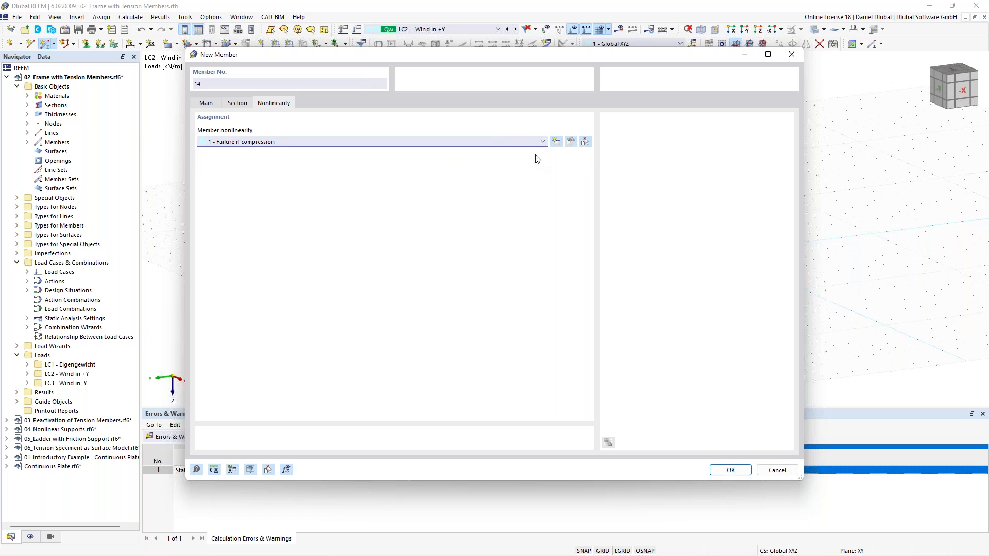
# - Review the available types in the assigned member nonlinearity's definition, keeping Failure if compression
pyautogui.click(570, 144)
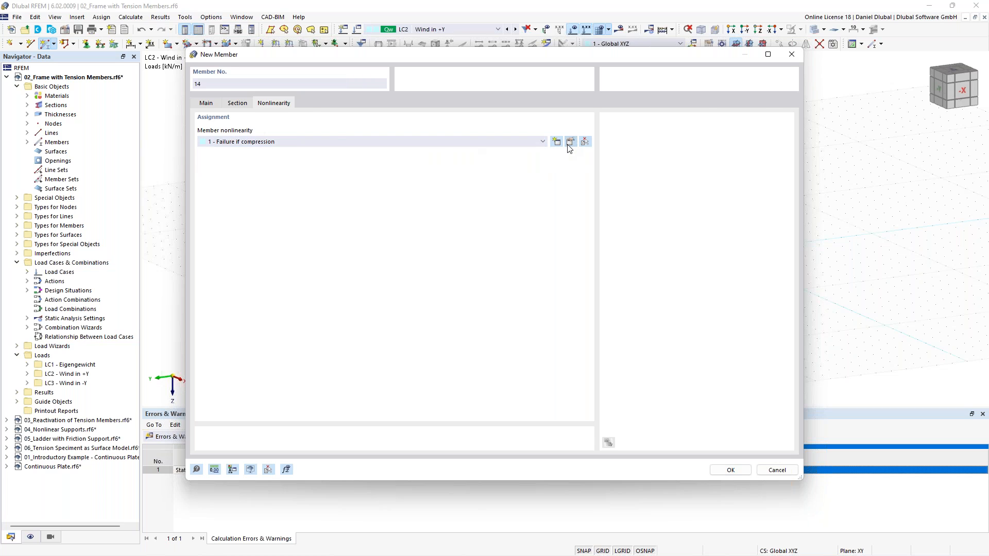
pyautogui.click(430, 167)
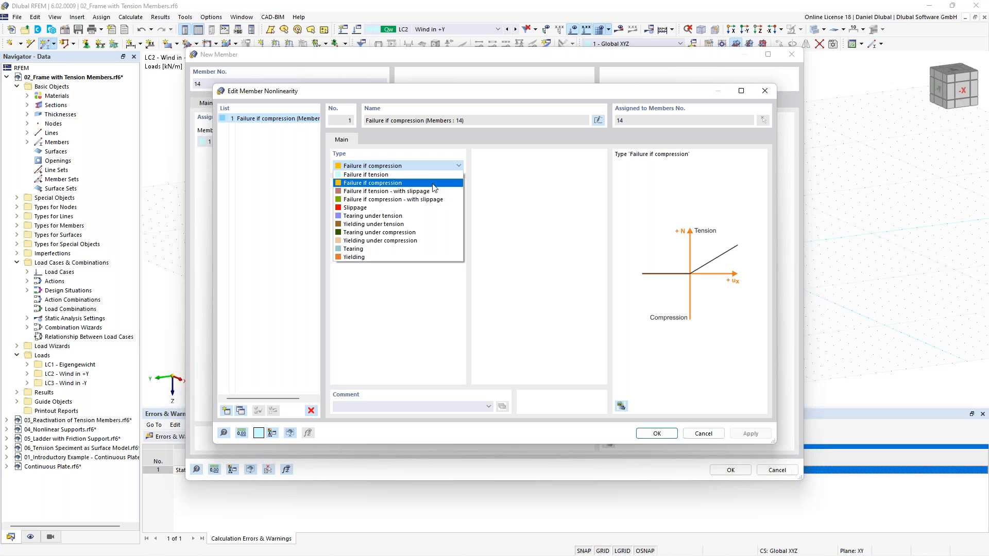
pyautogui.click(433, 188)
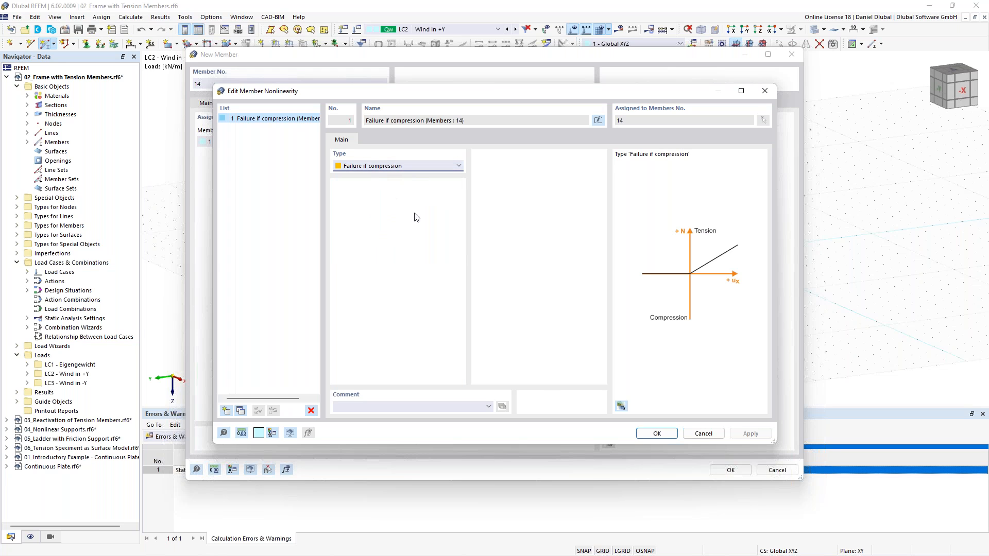
pyautogui.click(653, 434)
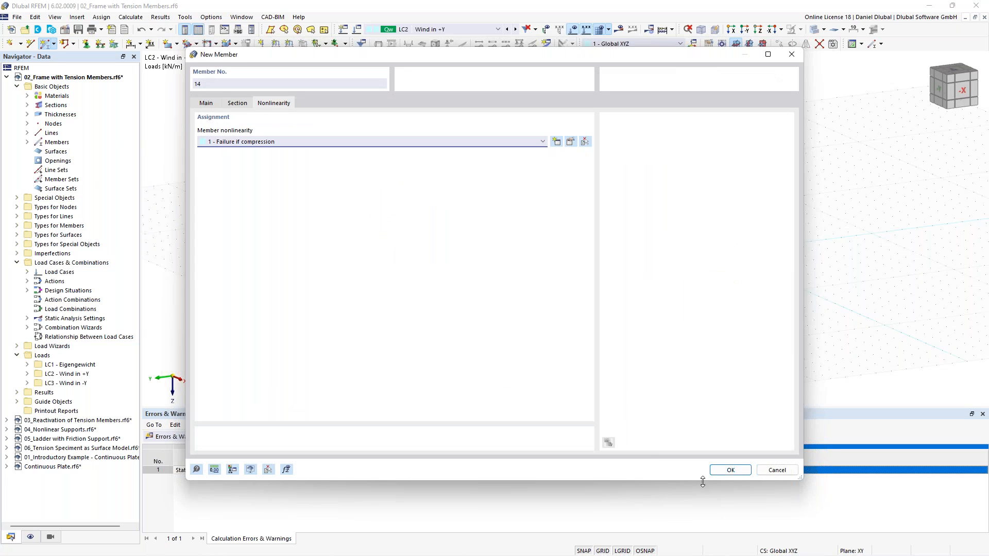
# - Draw two crossing diagonal truss members between the column bases and heads of the end bay with the 0.800 kN/m load
pyautogui.click(726, 470)
pyautogui.scroll(1, 274, 310)
pyautogui.click(262, 313)
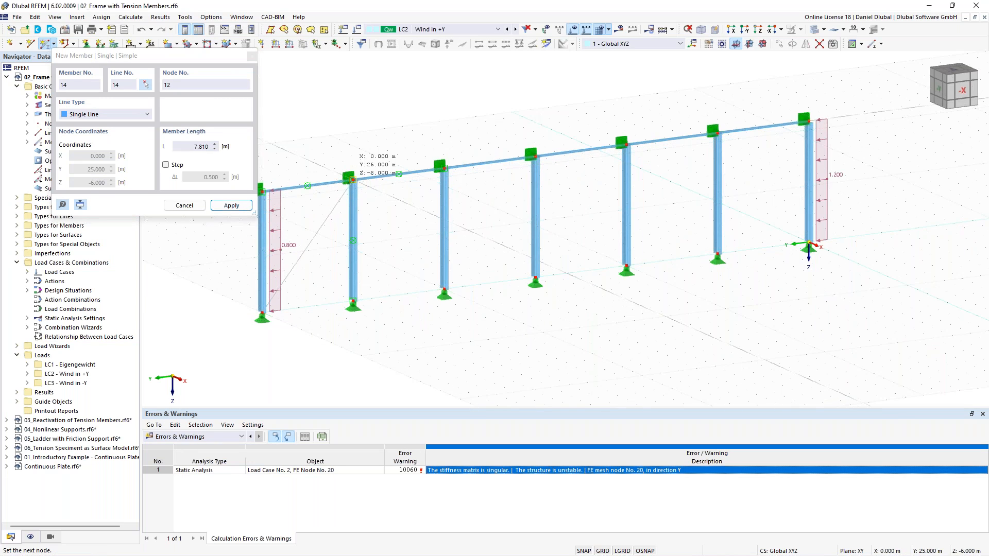
pyautogui.click(348, 177)
pyautogui.click(535, 327)
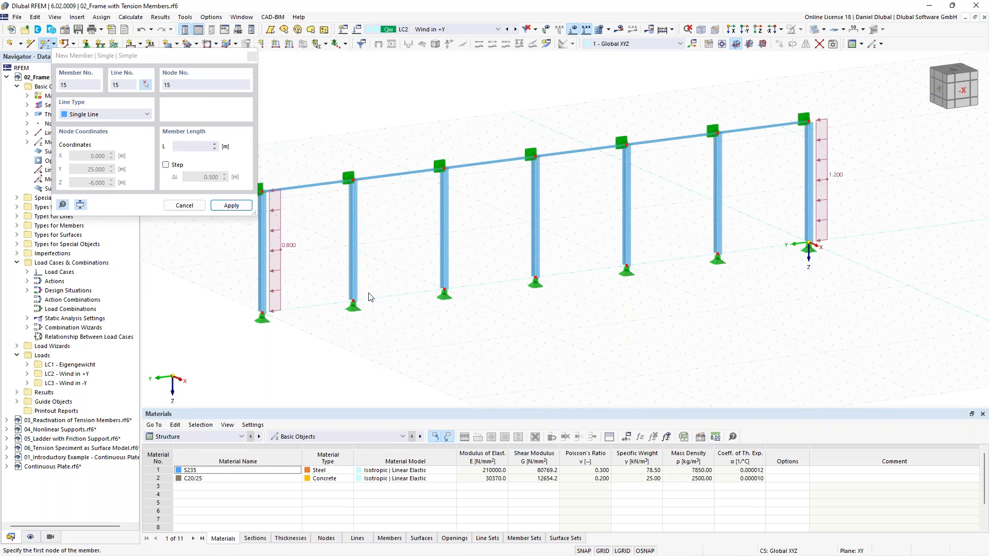
pyautogui.click(353, 300)
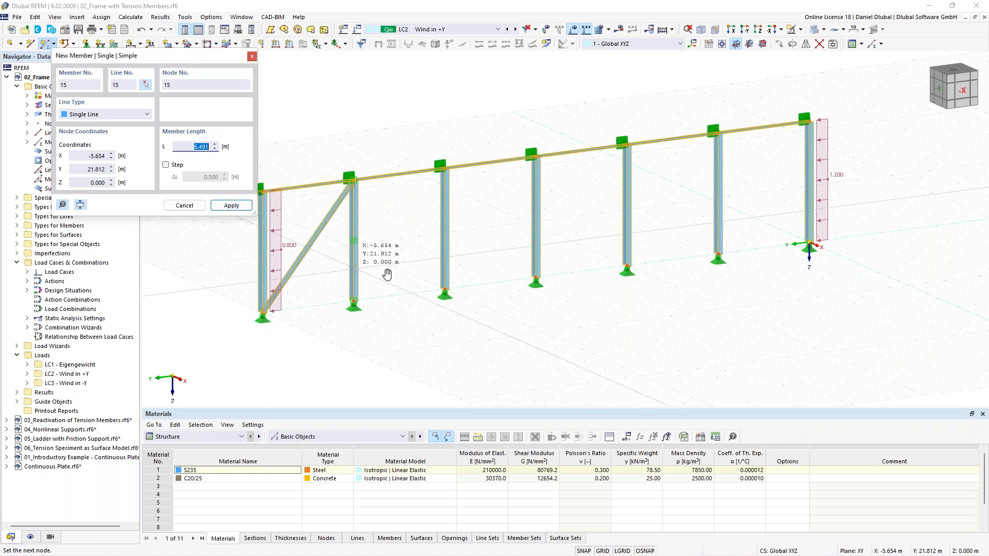
pyautogui.click(353, 205)
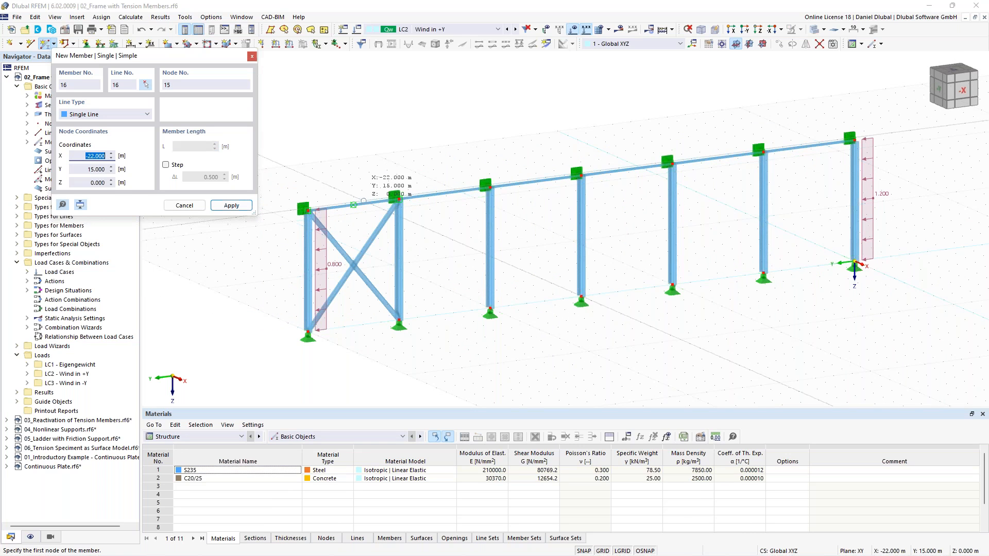
pyautogui.press('Escape')
# - Change the section of both new diagonal members to the round bar R 20 in S235
pyautogui.moveTo(366, 312); pyautogui.dragTo(350, 249)
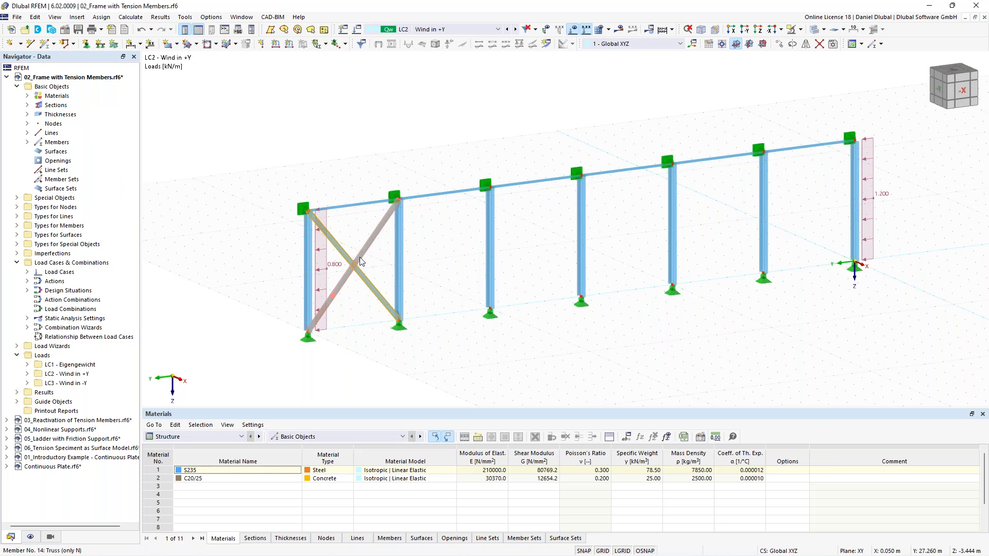
pyautogui.doubleClick(360, 258)
pyautogui.click(238, 104)
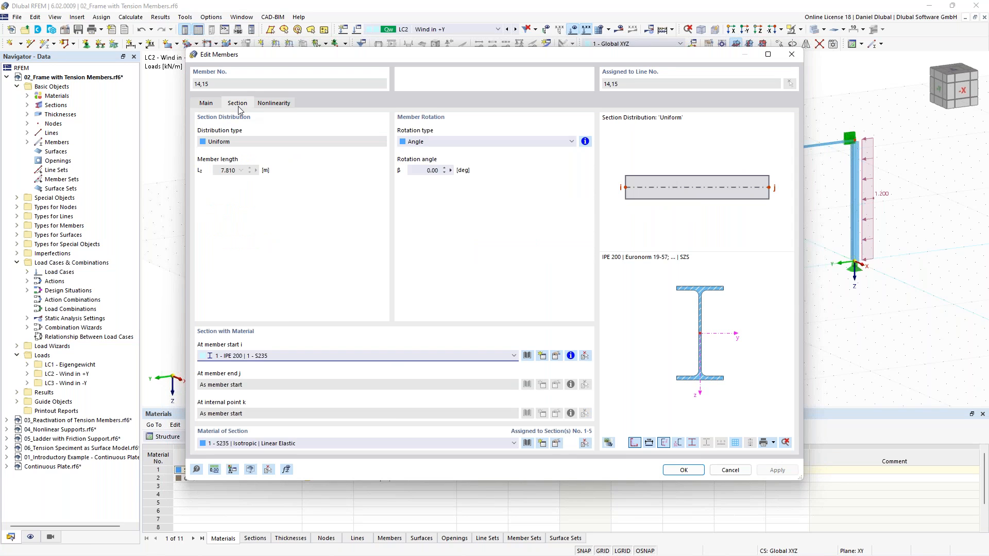
pyautogui.click(304, 355)
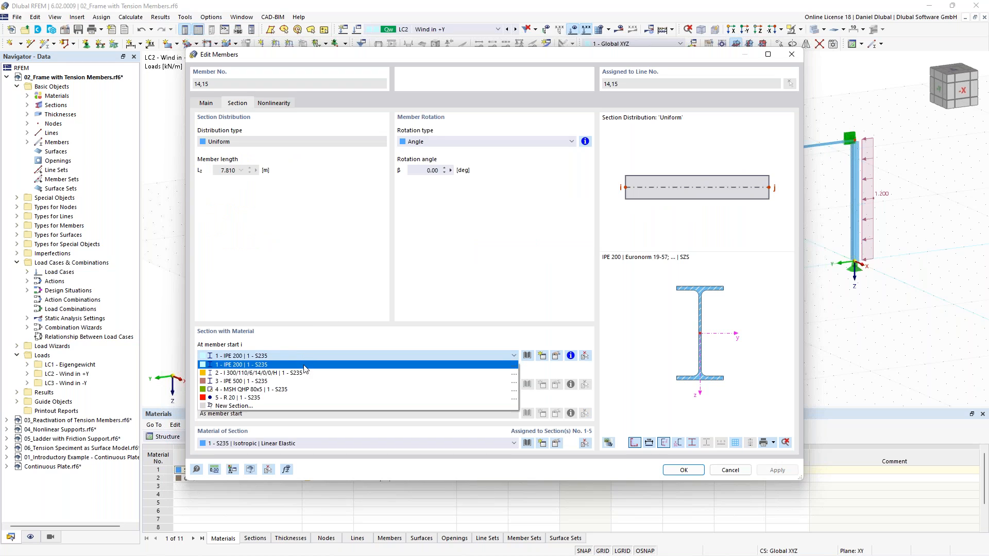
pyautogui.click(308, 401)
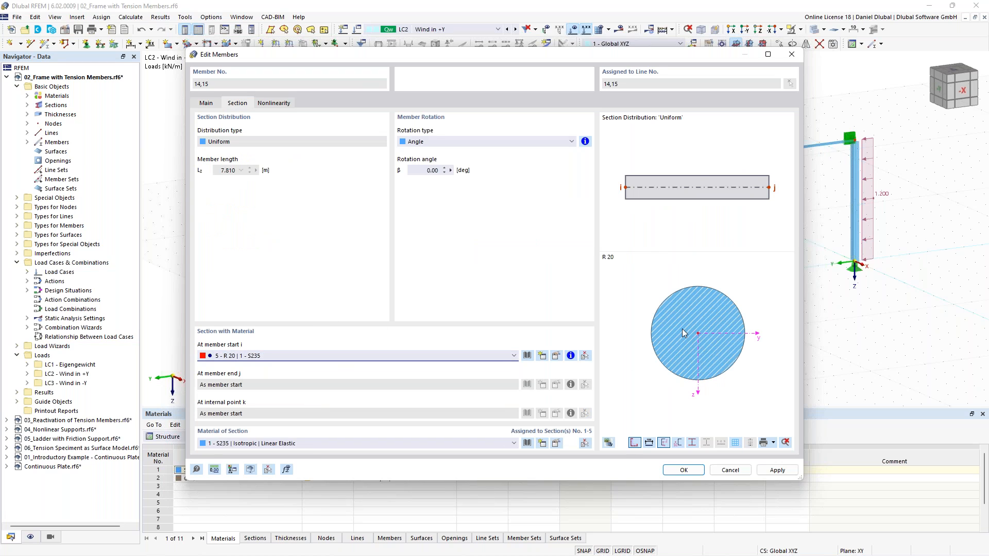
pyautogui.click(684, 470)
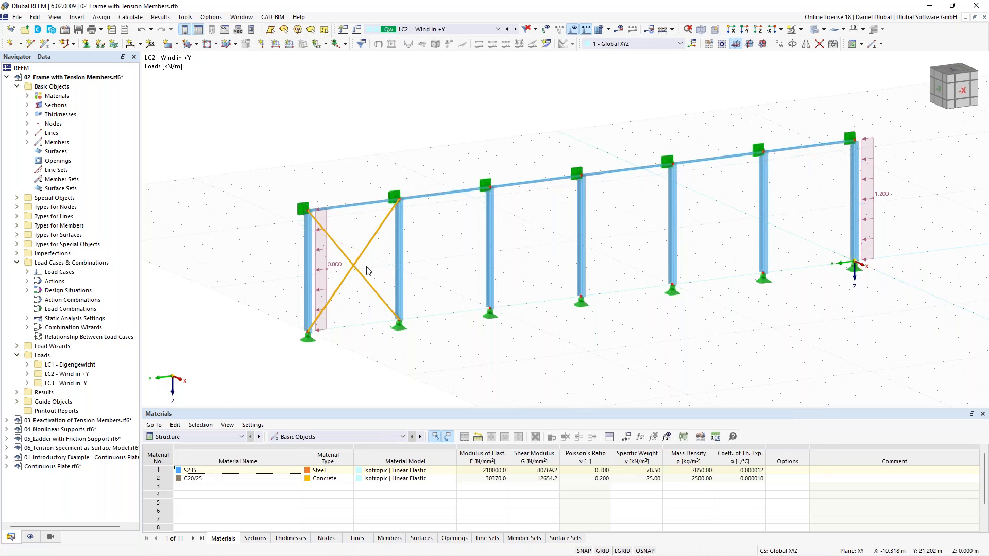
# - Copy the pair of crossing diagonals to the end bay at the opposite end of the frame
pyautogui.click(353, 263)
pyautogui.moveTo(402, 204); pyautogui.dragTo(436, 212)
pyautogui.press('Escape')
pyautogui.moveTo(367, 309); pyautogui.dragTo(354, 235)
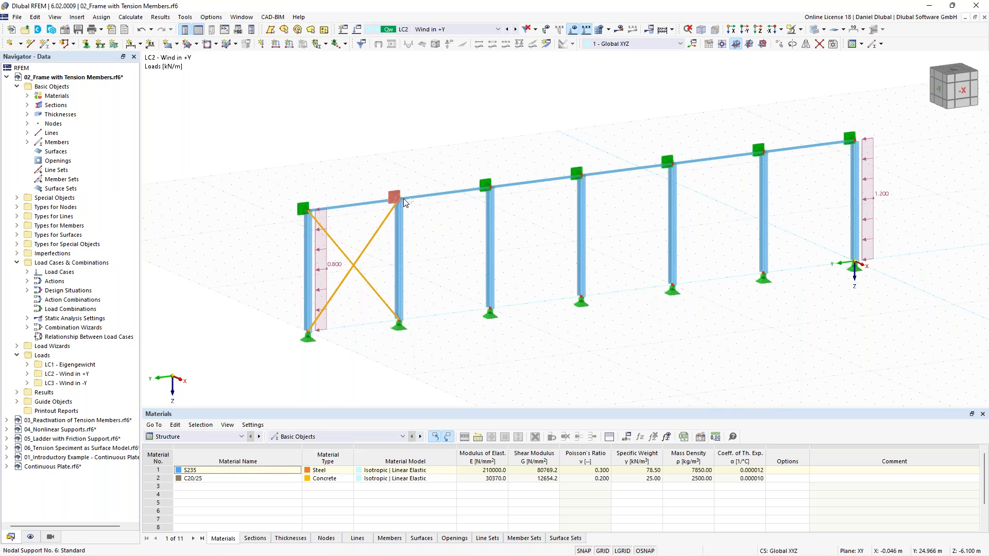
pyautogui.keyDown('ctrl'); pyautogui.moveTo(401, 320); pyautogui.dragTo(857, 268); pyautogui.keyUp('ctrl')
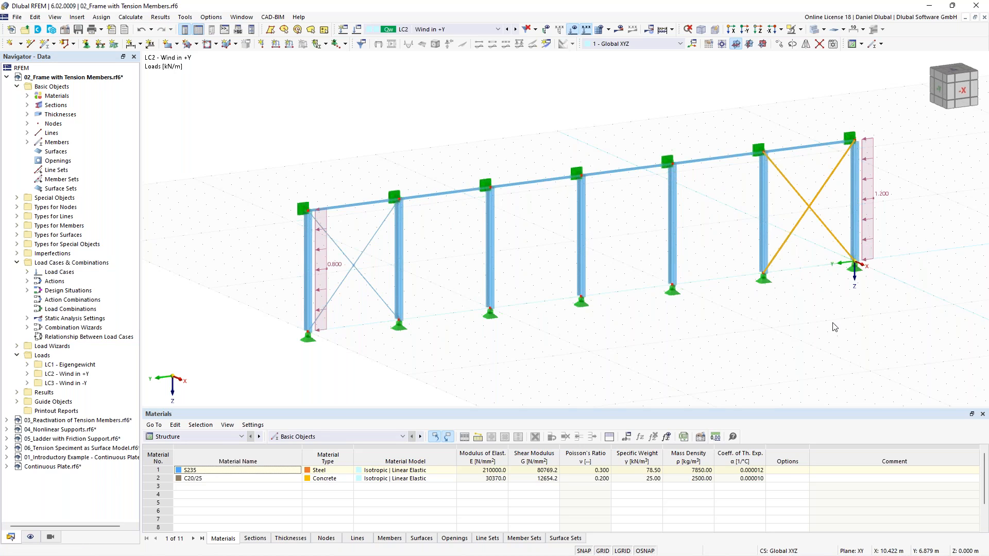
# - Calculate LC2 - Wind in +Y for the frame with the new bracing and display its deformations
pyautogui.moveTo(847, 206); pyautogui.dragTo(745, 208, button='middle')
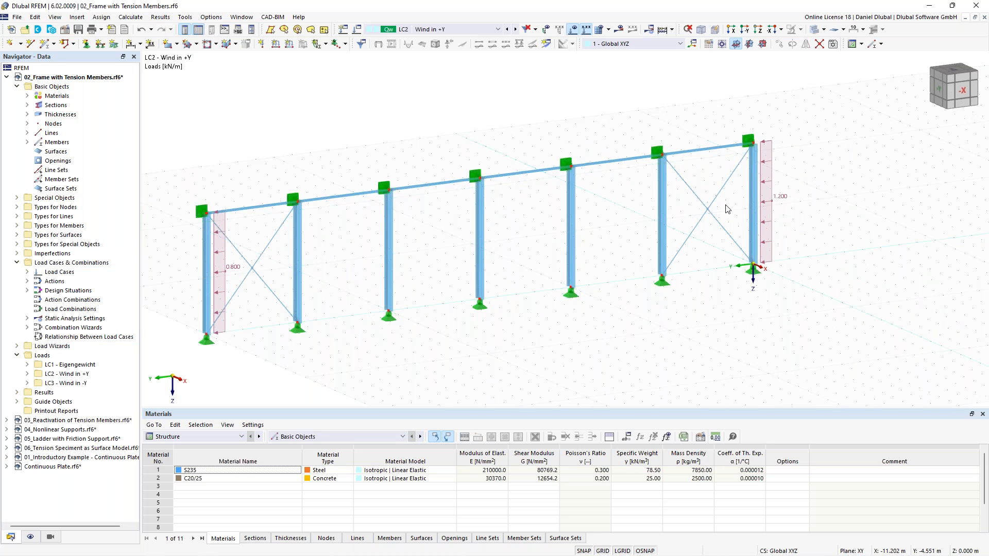
pyautogui.click(620, 29)
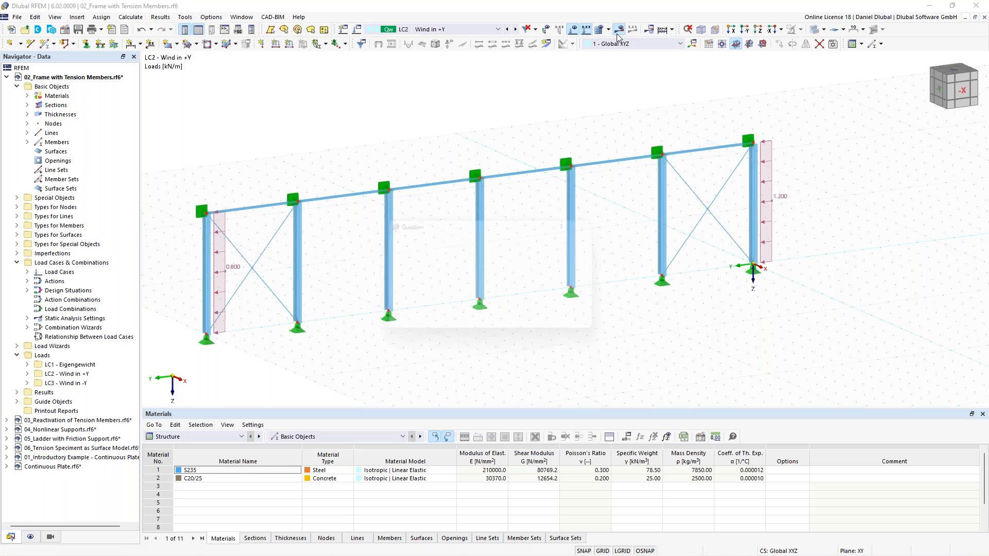
pyautogui.click(535, 328)
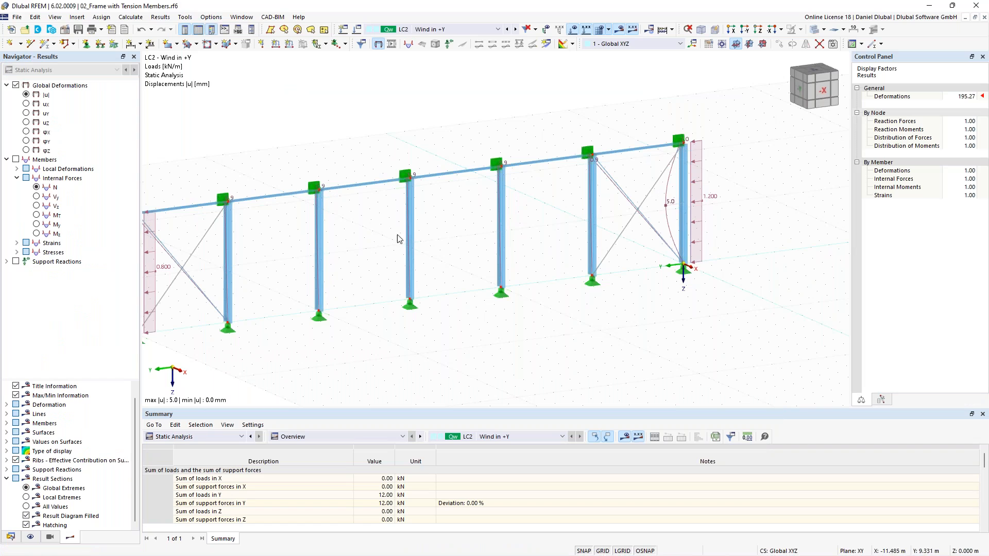
pyautogui.moveTo(392, 225); pyautogui.dragTo(419, 215, button='middle')
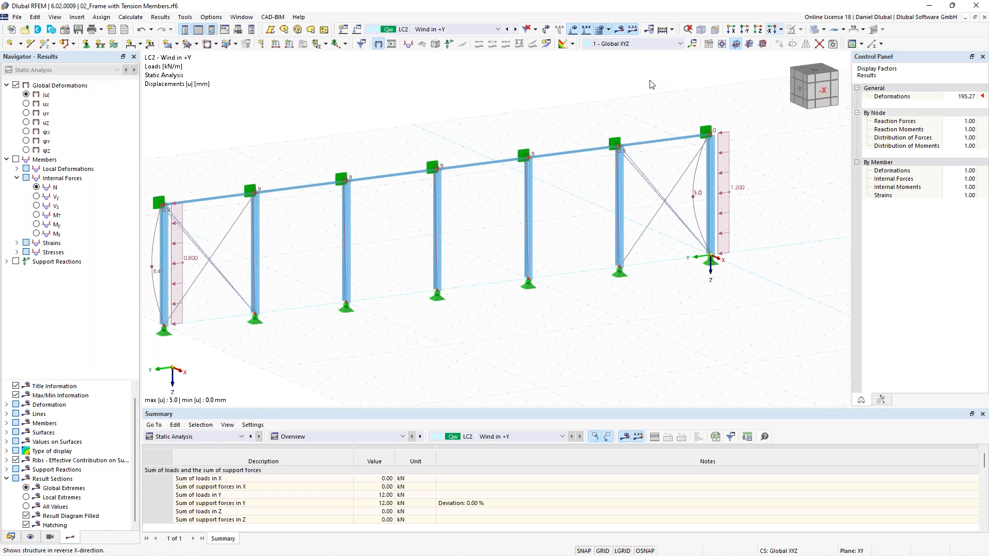
# - View the frame in reverse X-direction, set the deformation display factor to 512, and examine the diagonals' deformation under the wind load
pyautogui.click(773, 32)
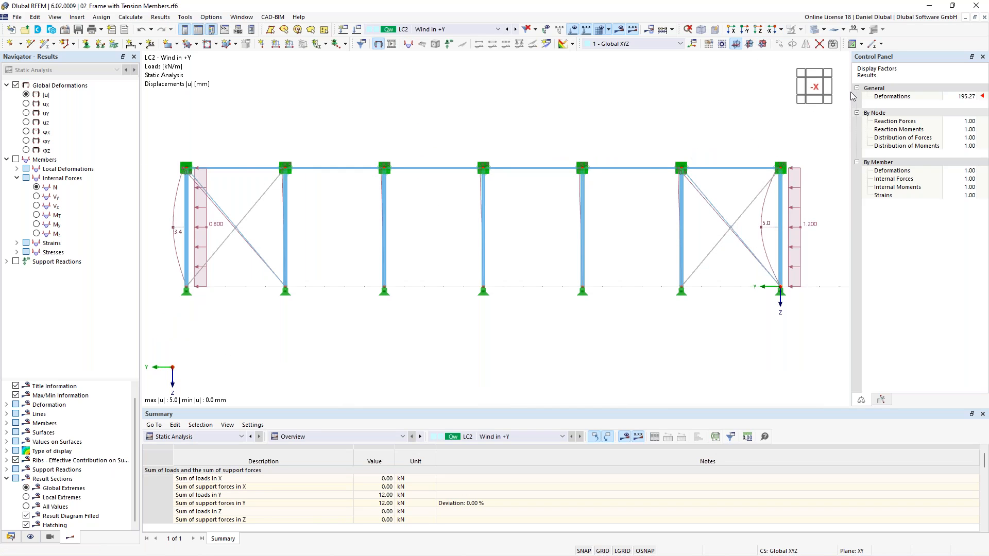
pyautogui.click(963, 97)
pyautogui.click(972, 95)
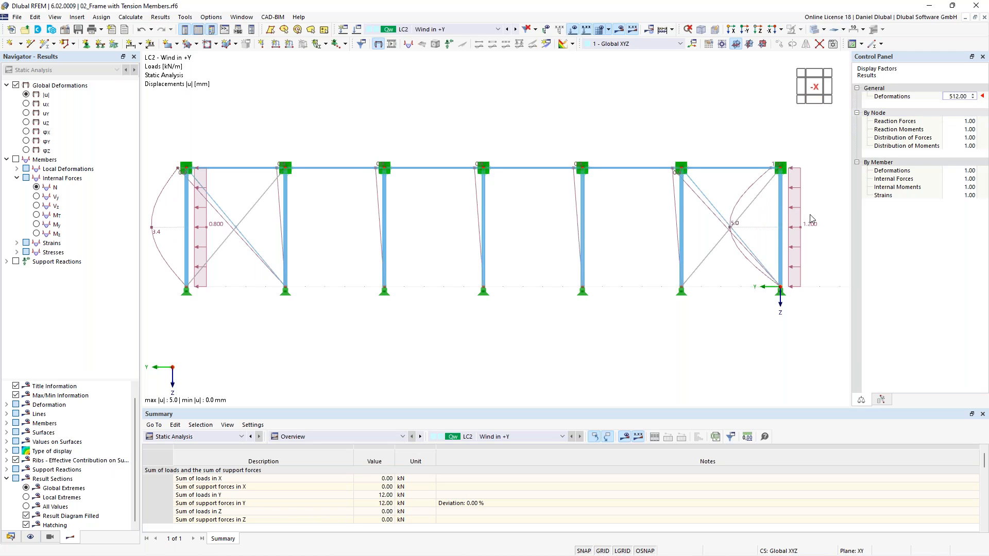
pyautogui.moveTo(802, 219)
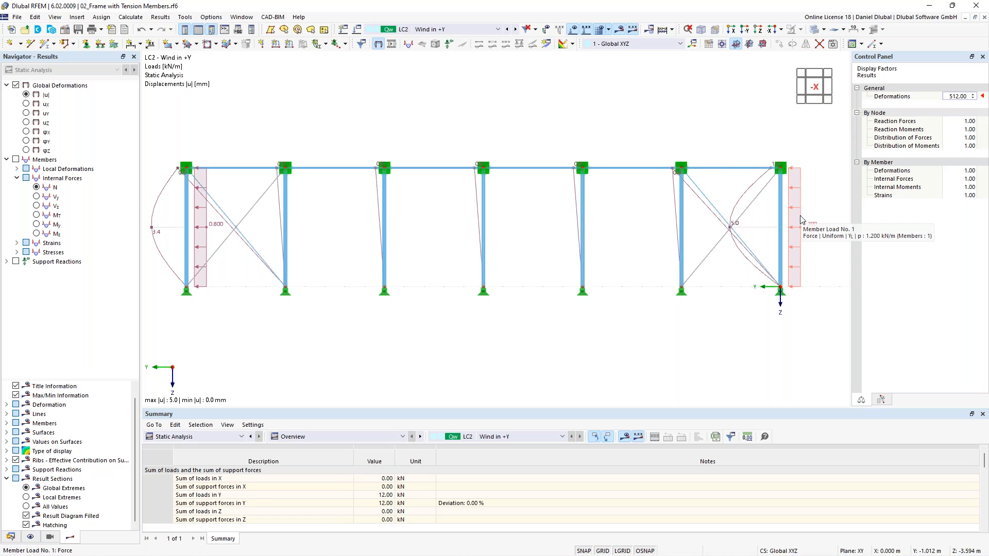
pyautogui.click(699, 194)
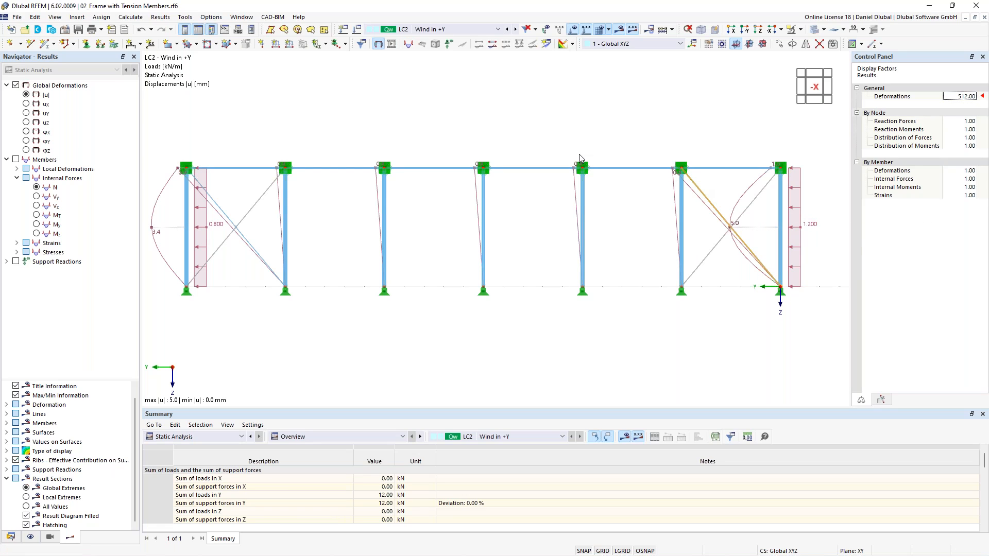
pyautogui.click(217, 203)
# - Switch to LC3 - Wind in -Y and calculate it to display the frame's deformations
pyautogui.click(508, 32)
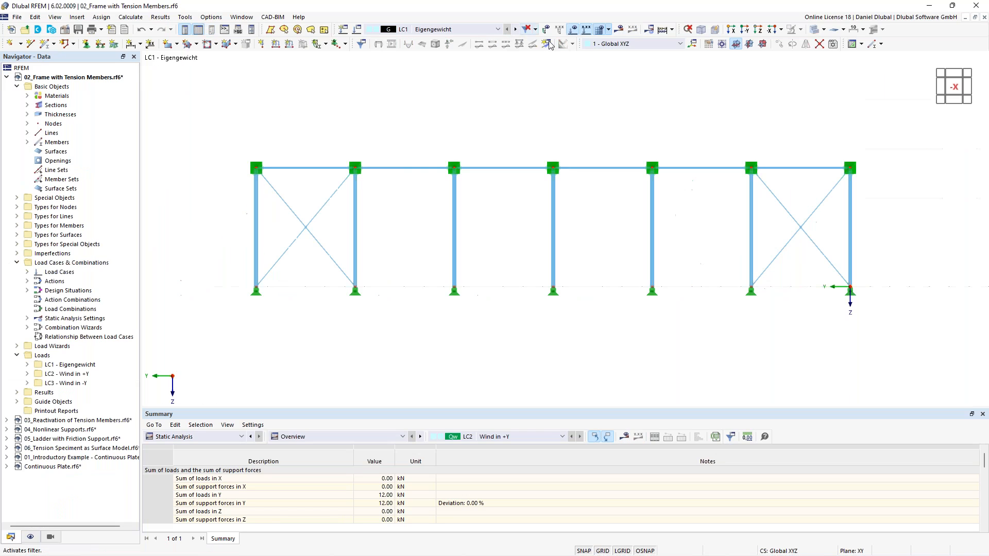
pyautogui.click(516, 30)
pyautogui.click(516, 30)
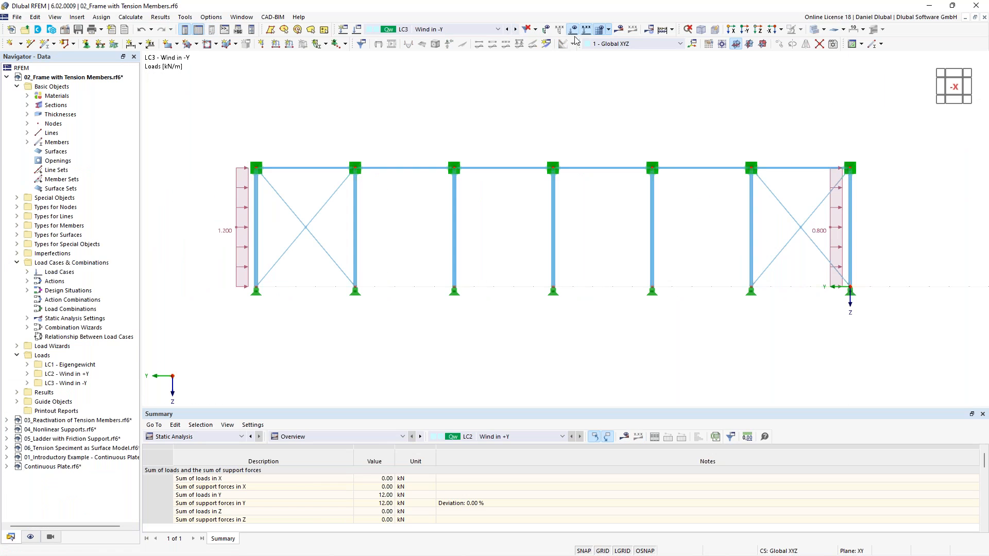
pyautogui.click(537, 327)
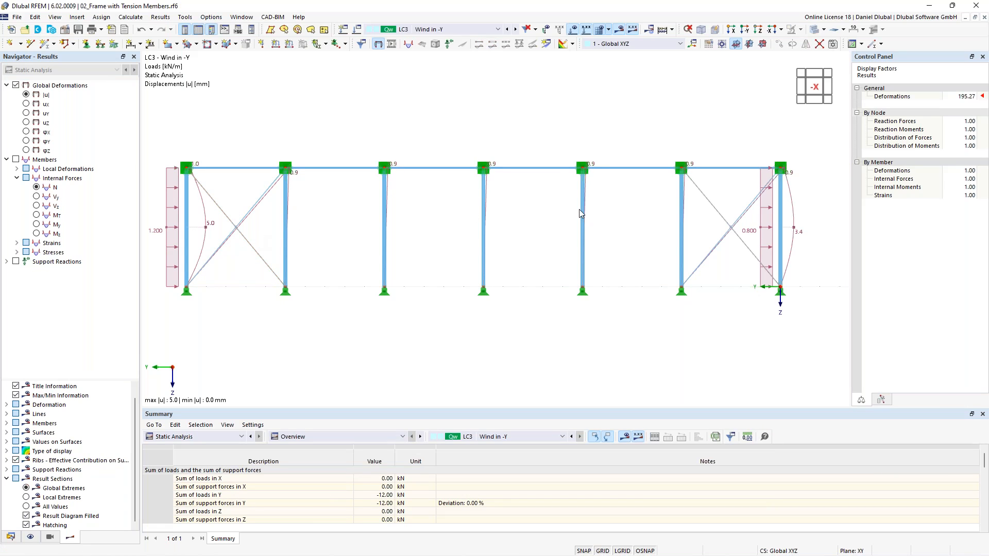
# - Switch to LC2 - Wind in +Y and display the members' axial forces N
pyautogui.click(508, 29)
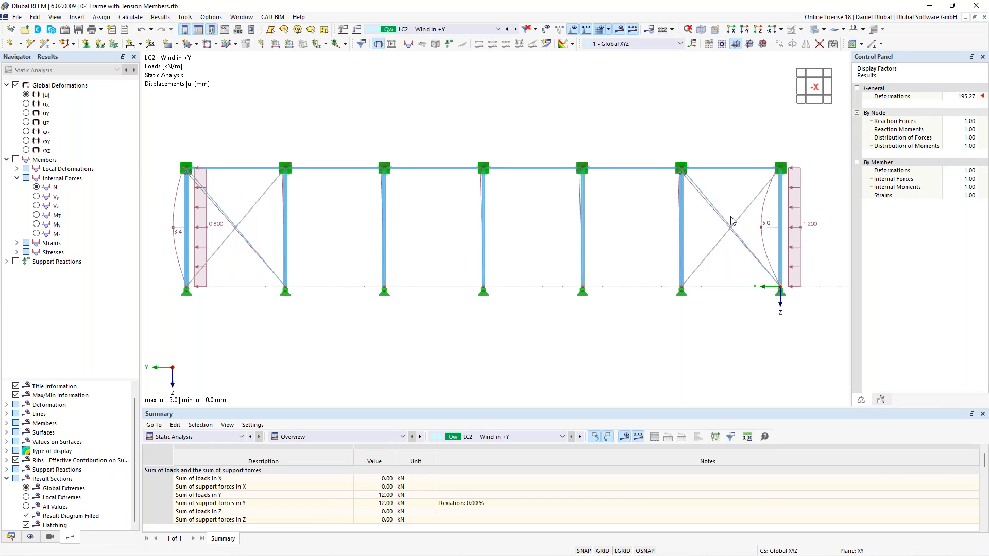
pyautogui.click(37, 187)
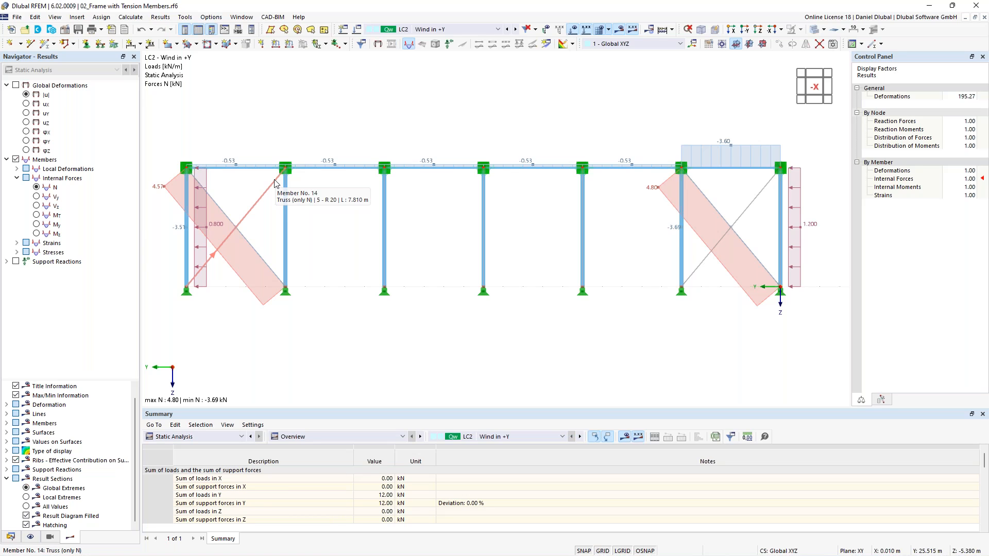
# - Change the four crossing diagonals to member type Tension without a separate nonlinearity, and recalculate LC2 - Wind in +Y
pyautogui.click(251, 242)
pyautogui.keyDown('ctrl'); pyautogui.click(741, 215); pyautogui.keyUp('ctrl')
pyautogui.doubleClick(743, 217)
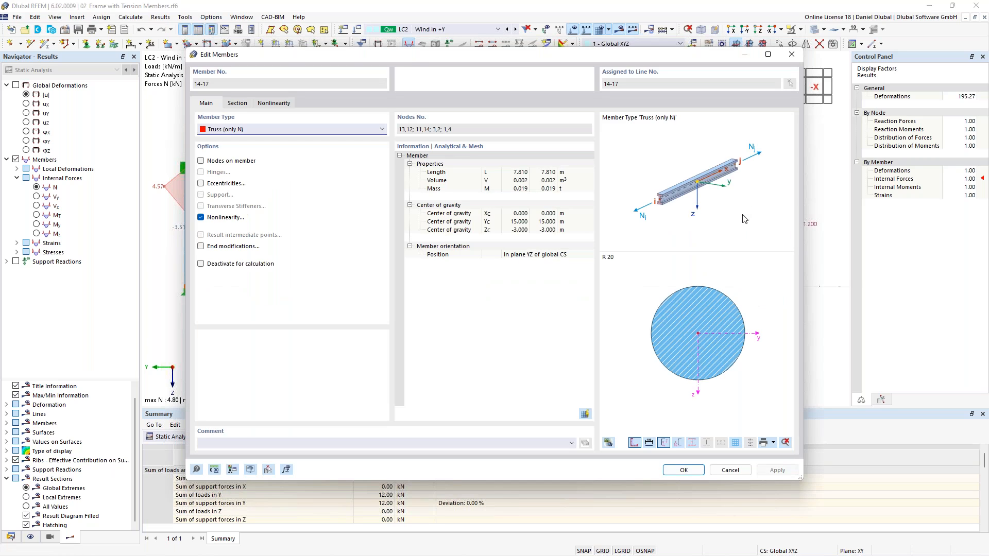
pyautogui.click(223, 218)
pyautogui.click(252, 130)
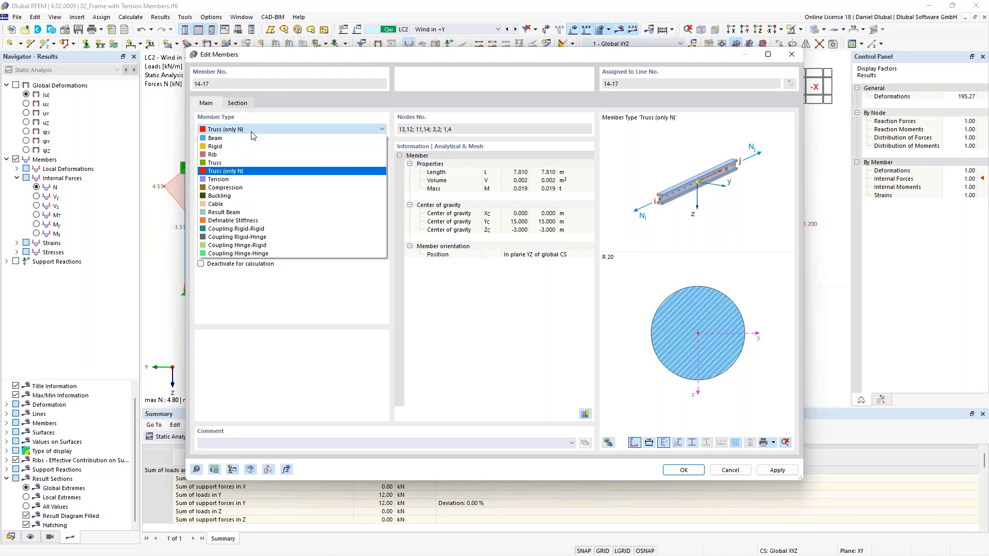
pyautogui.click(238, 179)
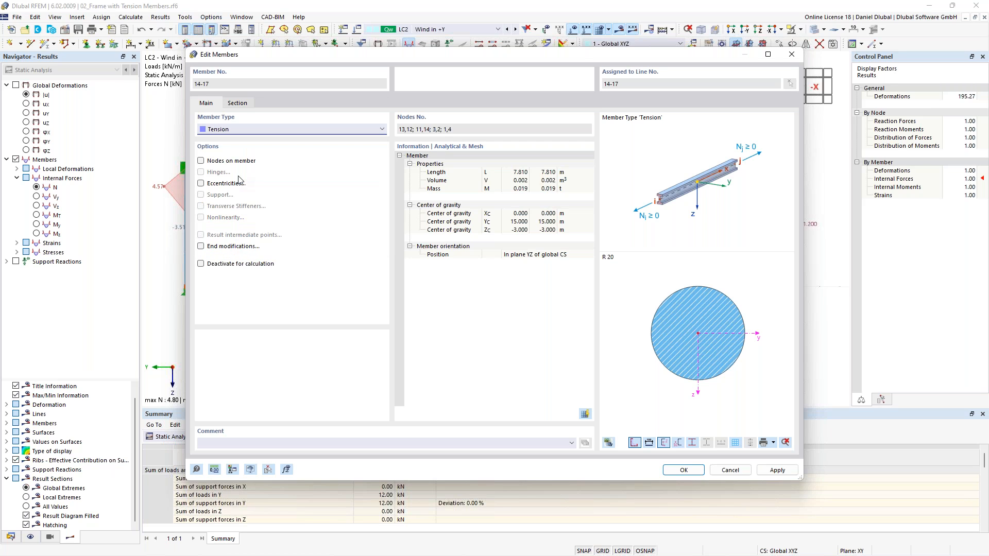
pyautogui.click(683, 470)
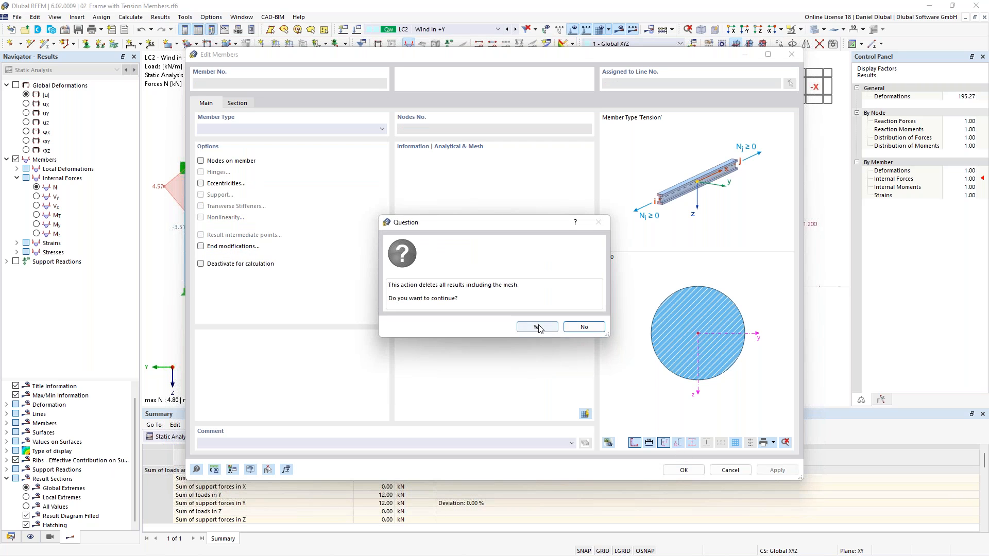
pyautogui.click(537, 327)
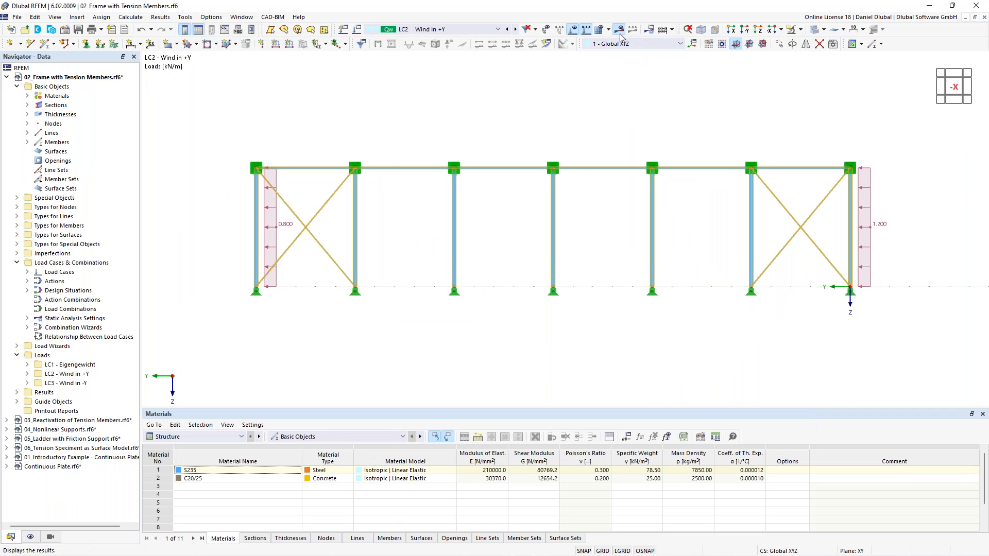
pyautogui.click(621, 36)
pyautogui.click(537, 327)
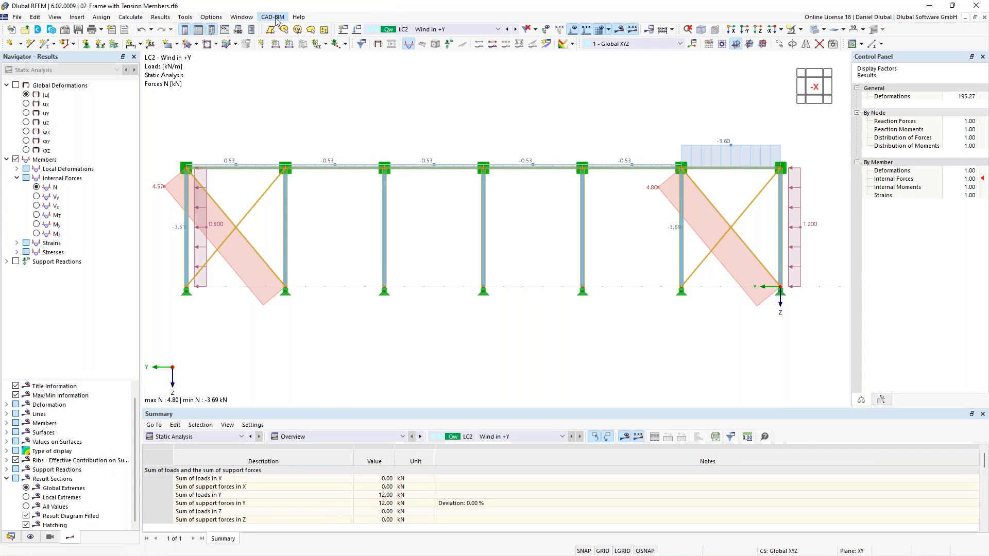
# - Bring up the model 03_Reactivation of Tension Members and view its frame more squarely from the front
pyautogui.click(241, 17)
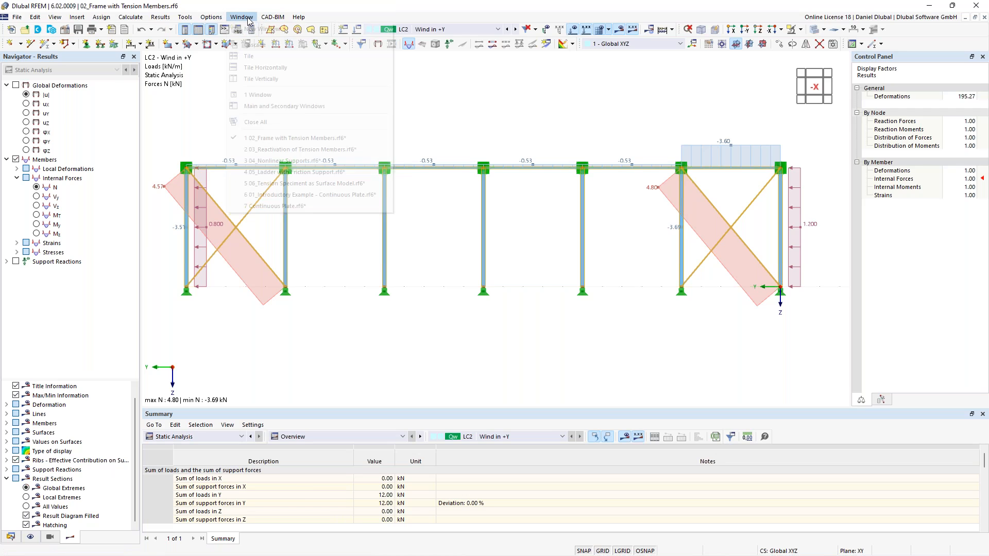
pyautogui.click(304, 150)
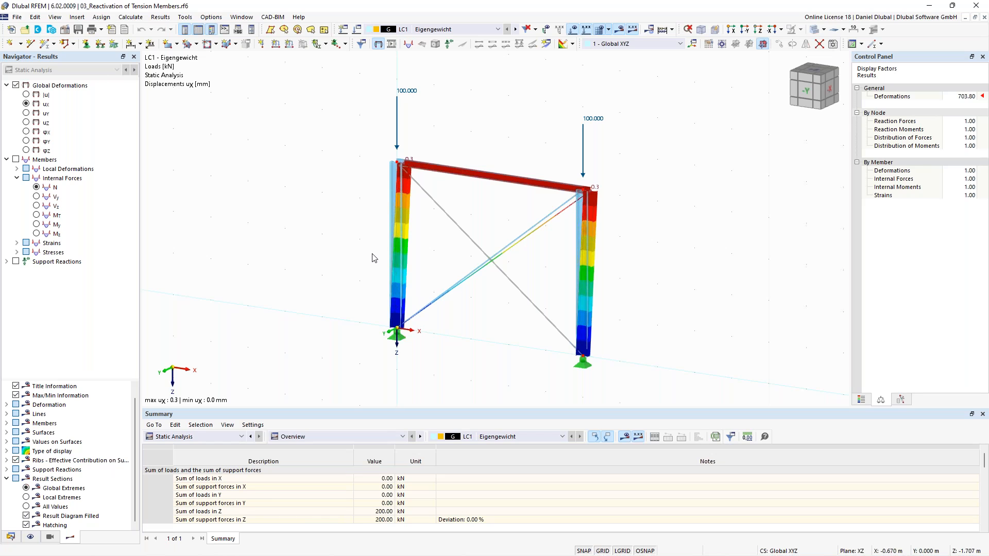
pyautogui.keyDown('ctrl'); pyautogui.moveTo(463, 217); pyautogui.dragTo(494, 210, button='middle'); pyautogui.keyUp('ctrl')
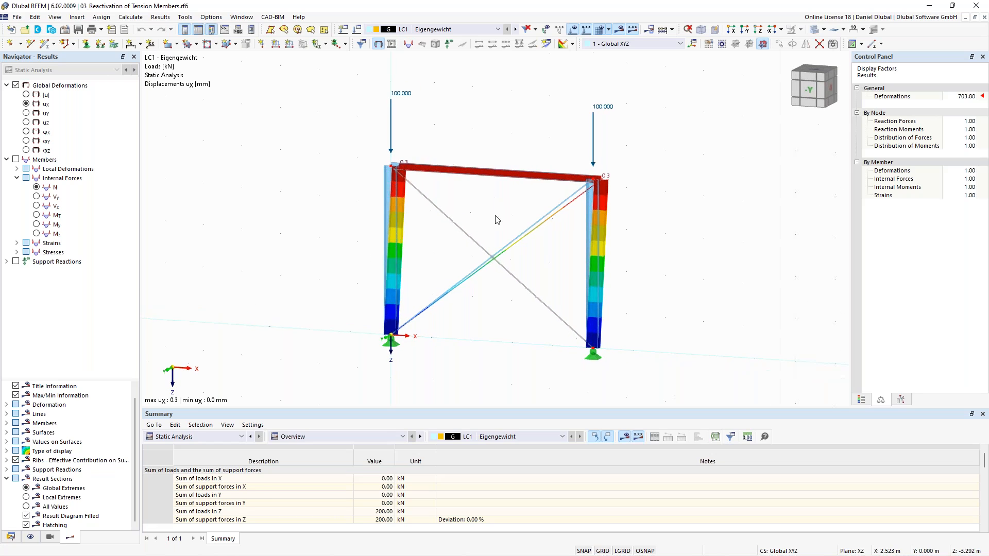
# - Turn off exceptional handling of failing members in LC1's second-order static analysis settings SA2
pyautogui.click(621, 30)
pyautogui.moveTo(570, 210); pyautogui.dragTo(519, 188, button='middle')
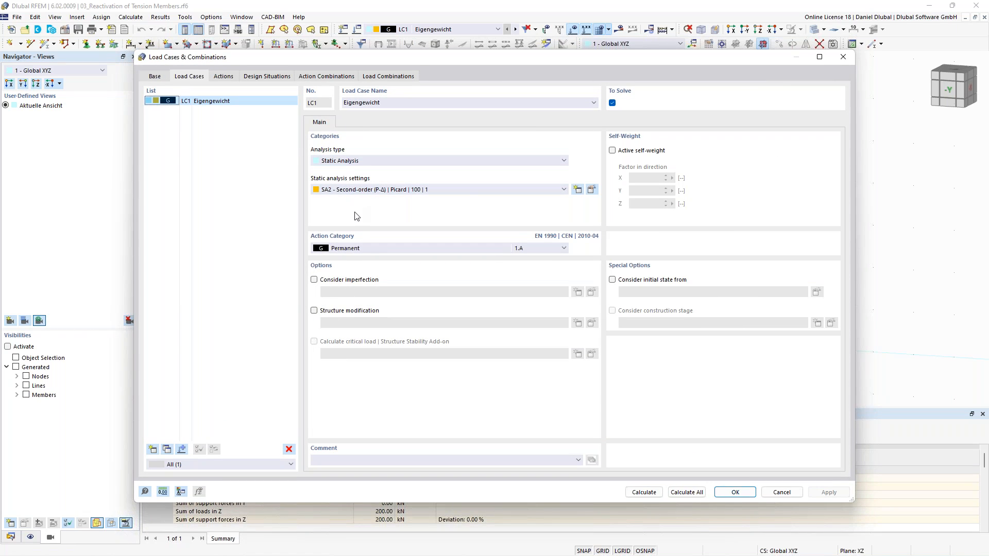
pyautogui.click(593, 192)
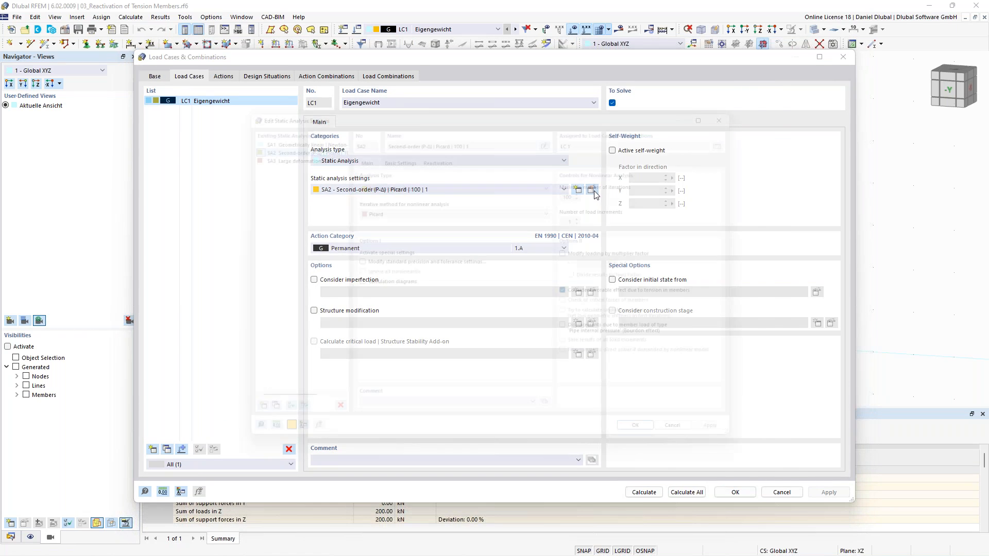
pyautogui.click(435, 151)
pyautogui.click(368, 223)
pyautogui.click(656, 452)
pyautogui.click(735, 492)
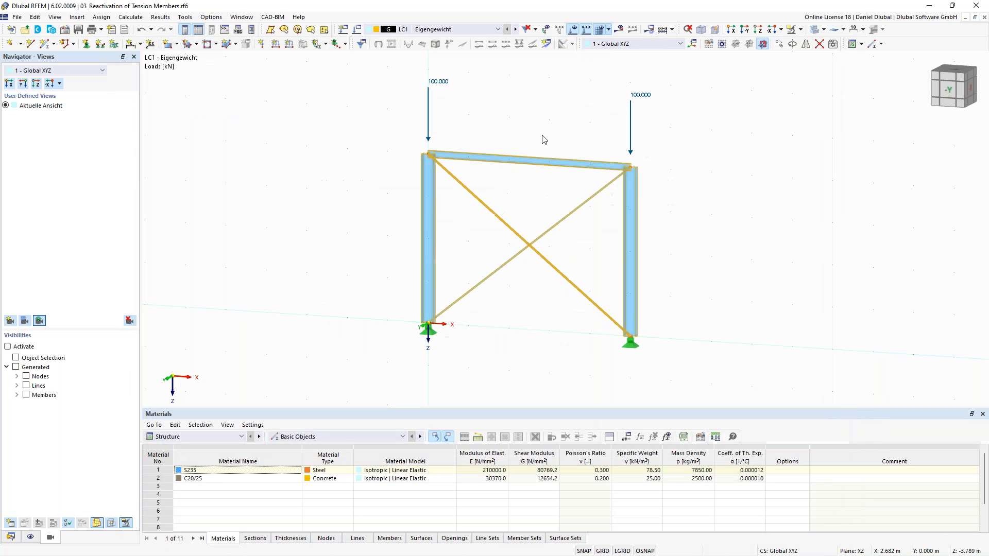
# - Delete both crossing diagonals and try to calculate LC1 for the unbraced frame
pyautogui.moveTo(464, 133); pyautogui.dragTo(476, 129, button='middle')
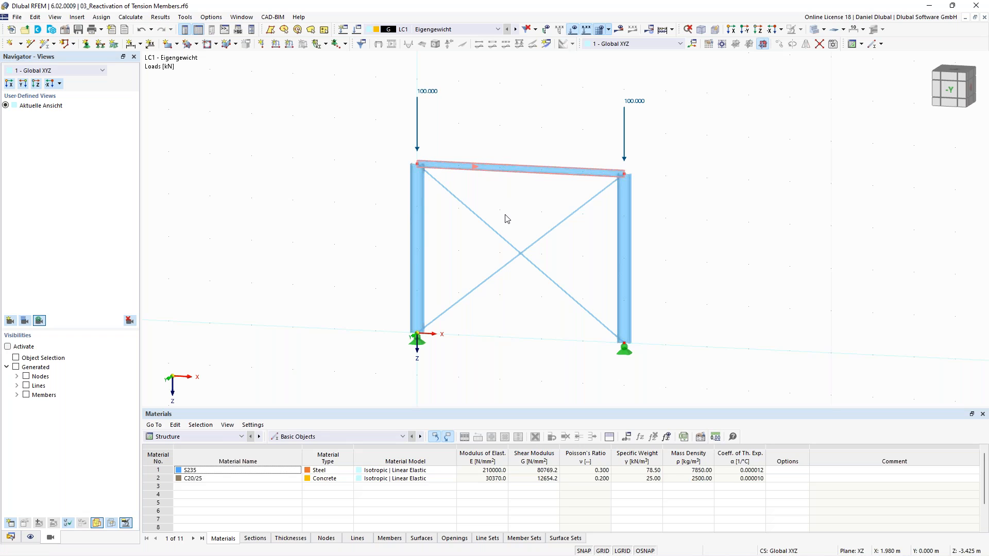
pyautogui.scroll(1, 530, 214)
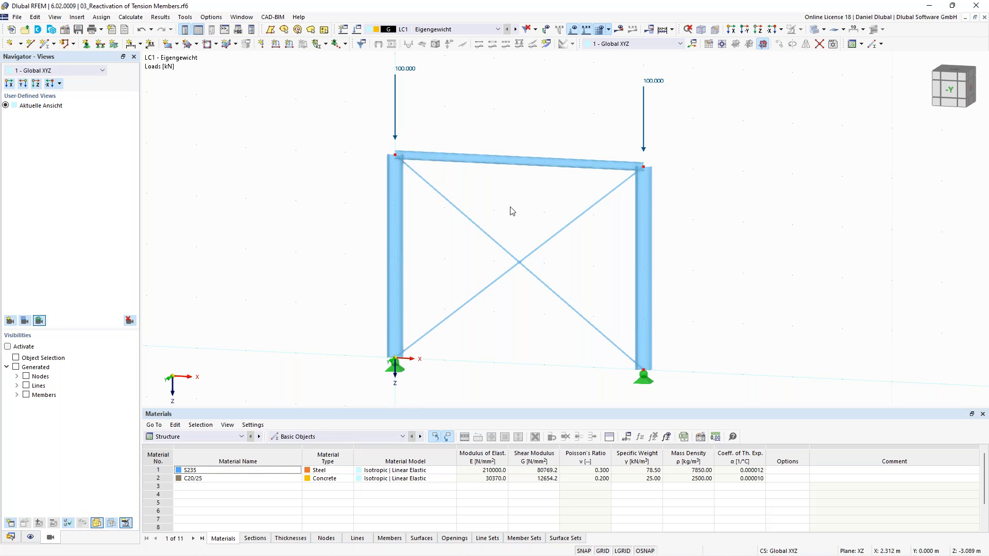
pyautogui.scroll(-1, 518, 200)
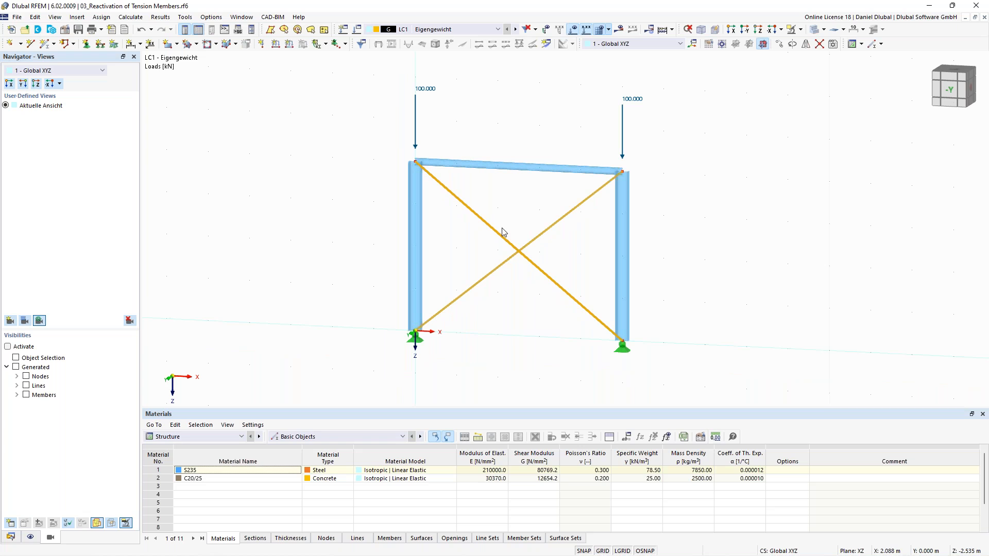
pyautogui.press('Delete')
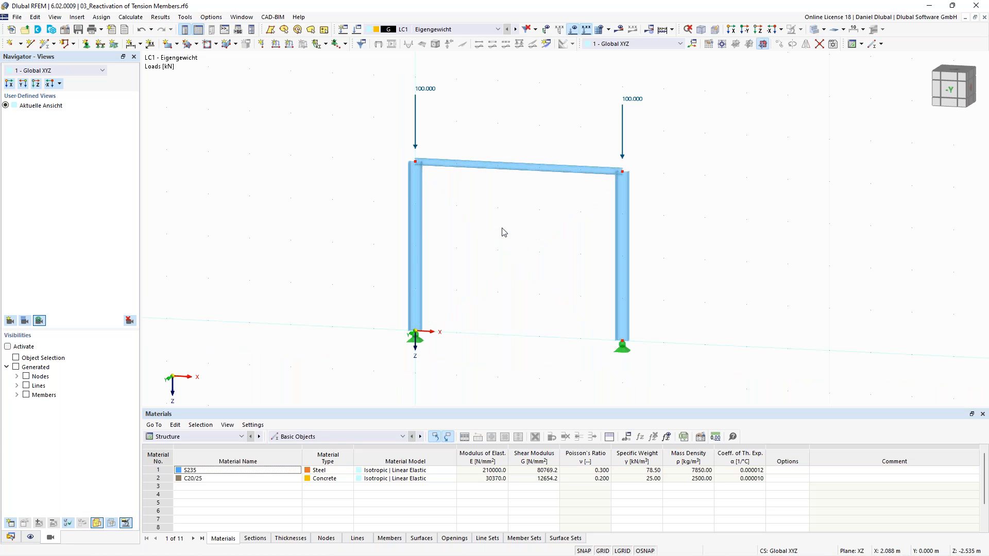
pyautogui.click(619, 30)
pyautogui.click(537, 326)
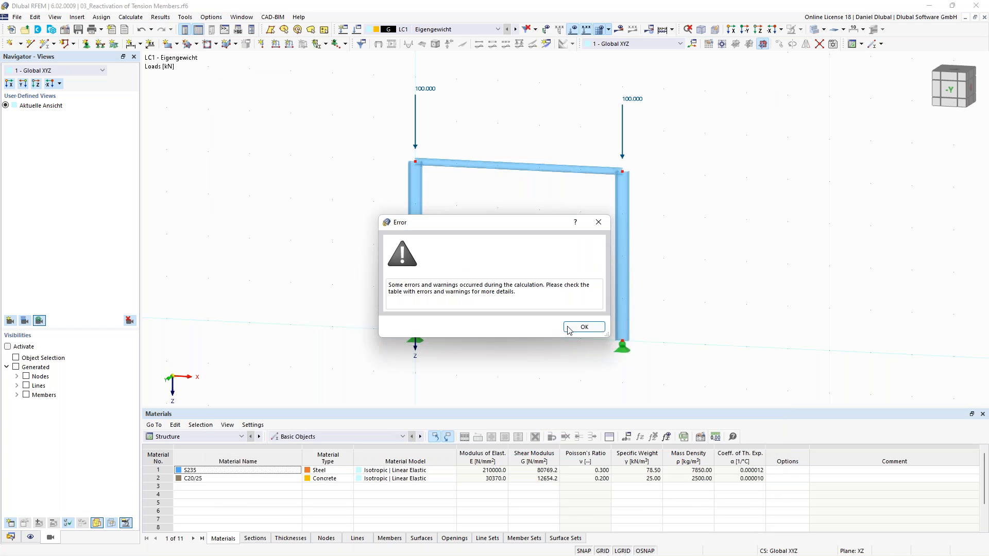
pyautogui.click(577, 331)
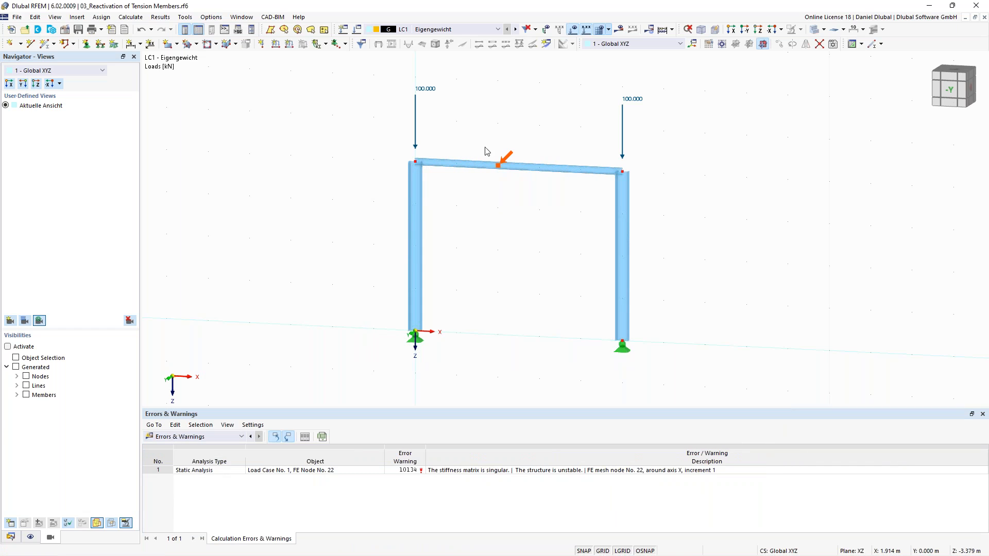
# - Undo the deletion of the two crossing diagonals and clear the selection
pyautogui.click(141, 29)
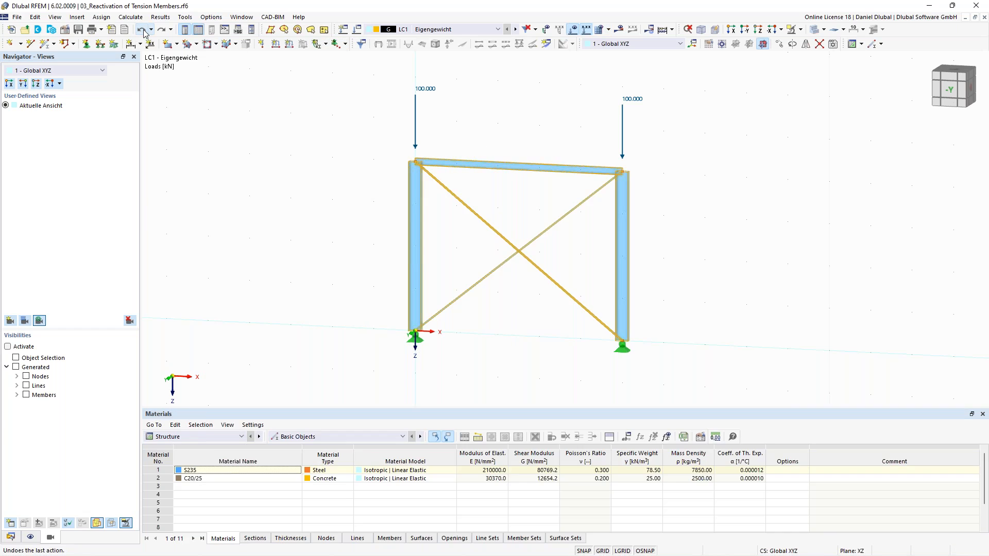
pyautogui.click(319, 237)
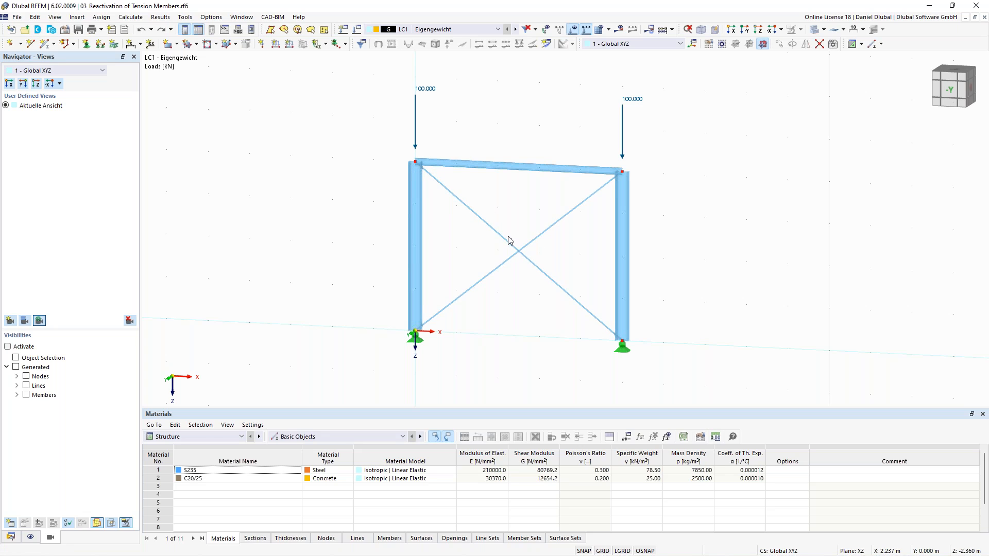
# - Try to calculate LC1 with both tension diagonals in place and inspect the calculation's errors and warnings
pyautogui.moveTo(505, 244)
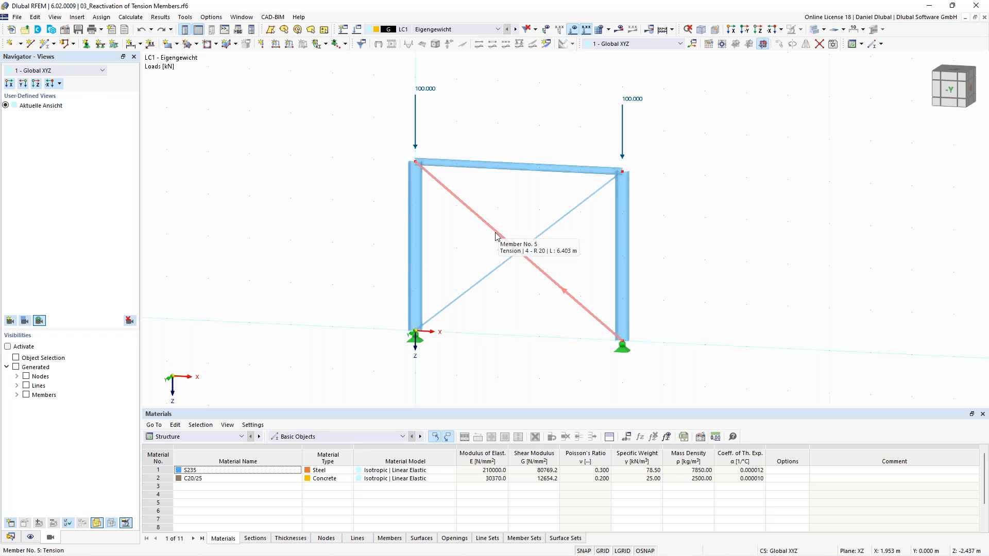
pyautogui.click(619, 30)
pyautogui.click(537, 327)
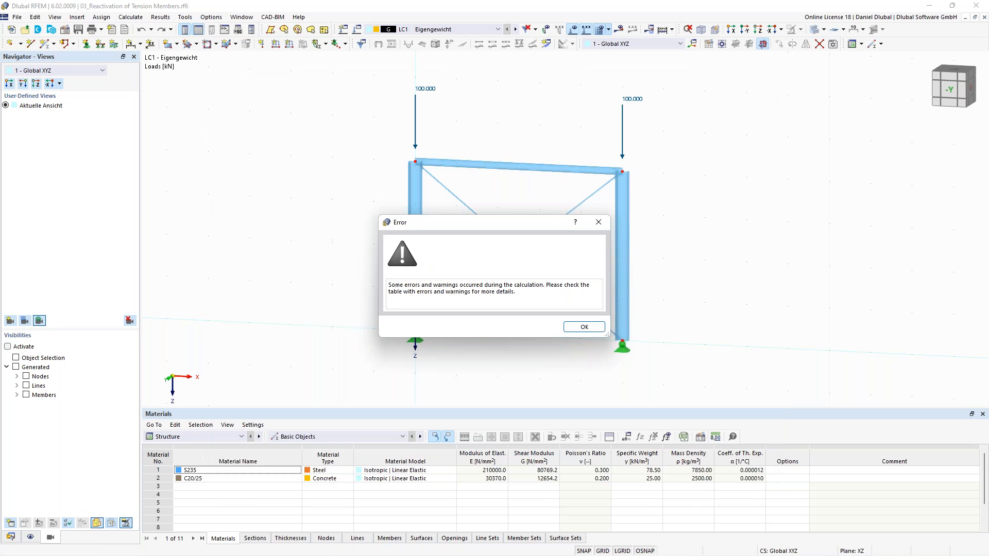
pyautogui.click(581, 327)
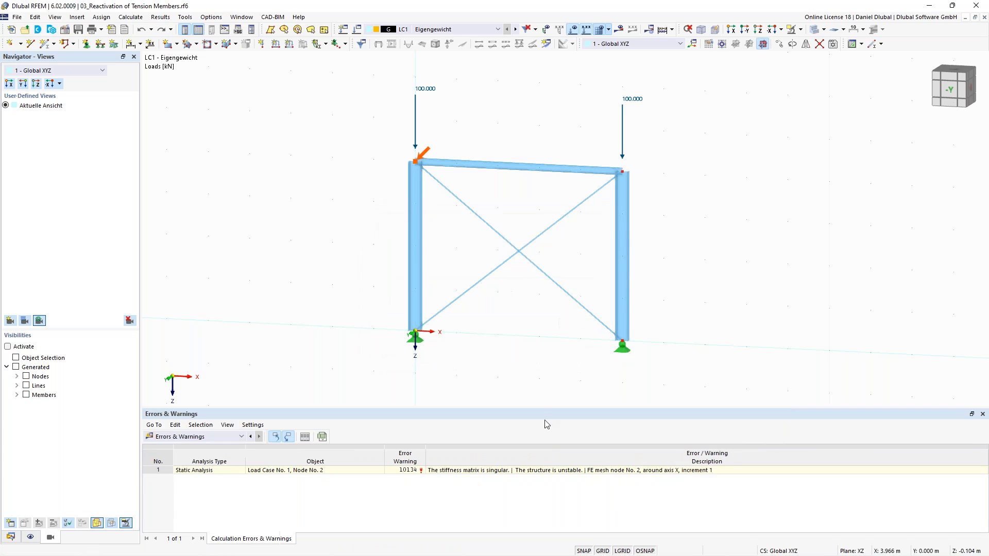
pyautogui.click(556, 471)
pyautogui.keyDown('ctrl'); pyautogui.moveTo(535, 209); pyautogui.dragTo(503, 250, button='middle'); pyautogui.keyUp('ctrl')
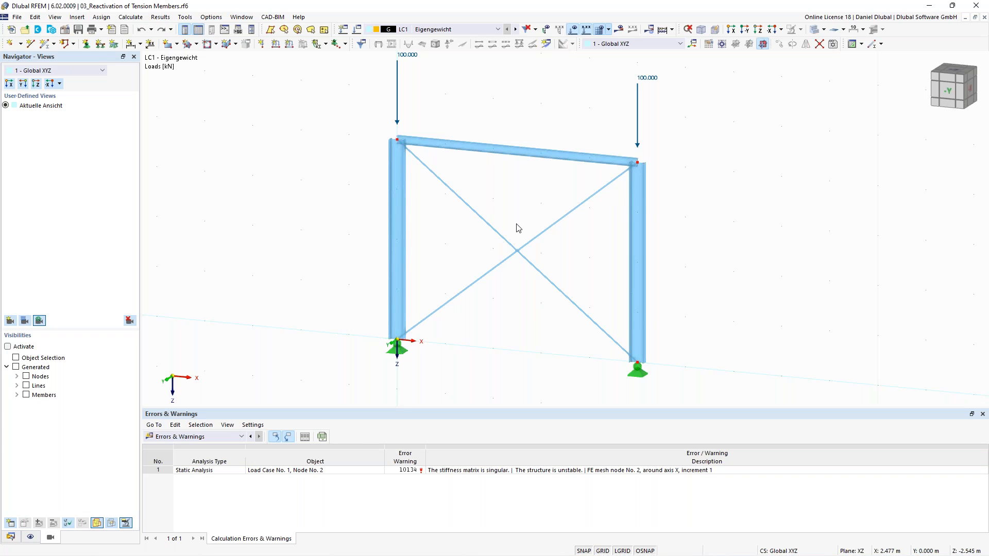
pyautogui.moveTo(524, 277); pyautogui.dragTo(498, 212)
pyautogui.click(274, 112)
# - Enable exceptional handling in static analysis settings SA2, with failing members removed individually during successive iterations
pyautogui.click(10, 539)
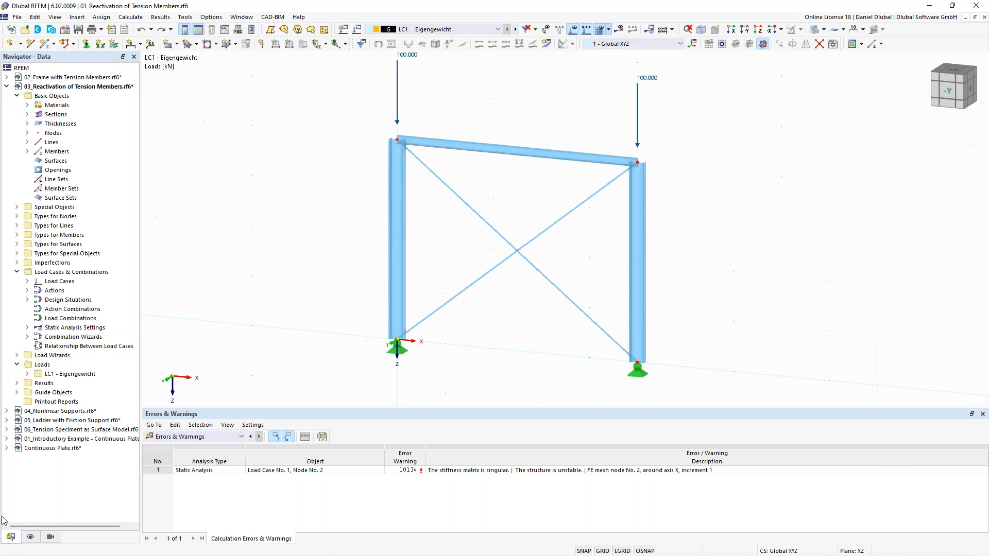
pyautogui.click(27, 328)
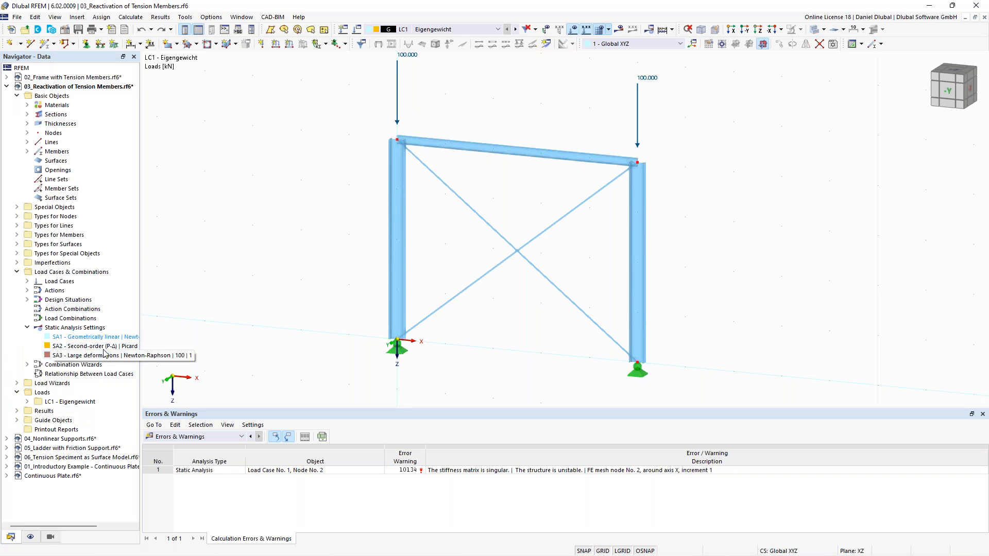
pyautogui.rightClick(114, 350)
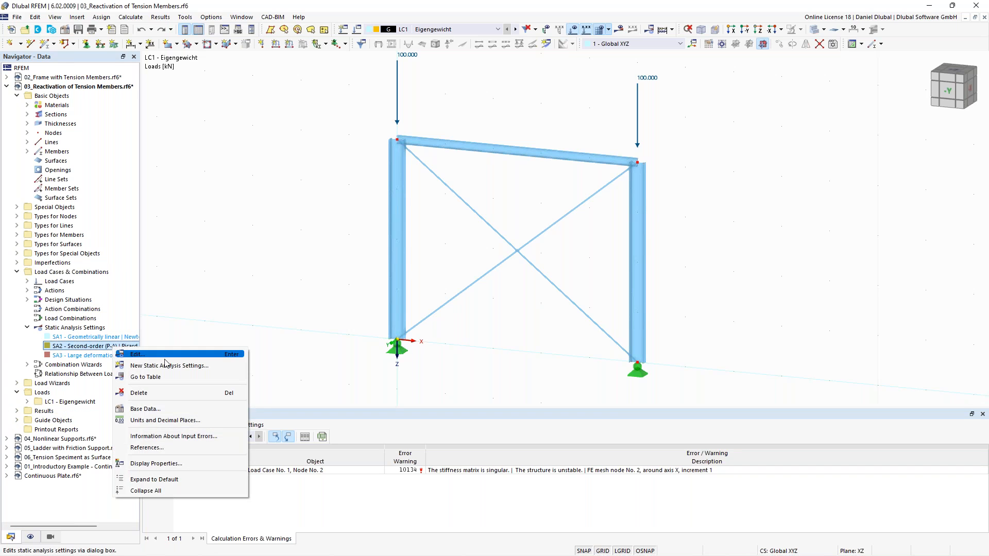
pyautogui.click(191, 360)
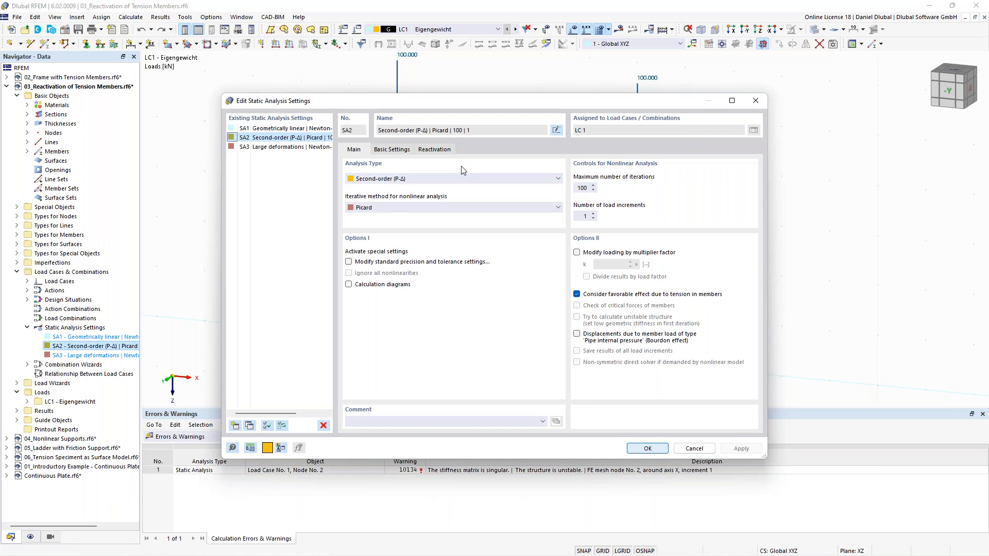
pyautogui.click(439, 150)
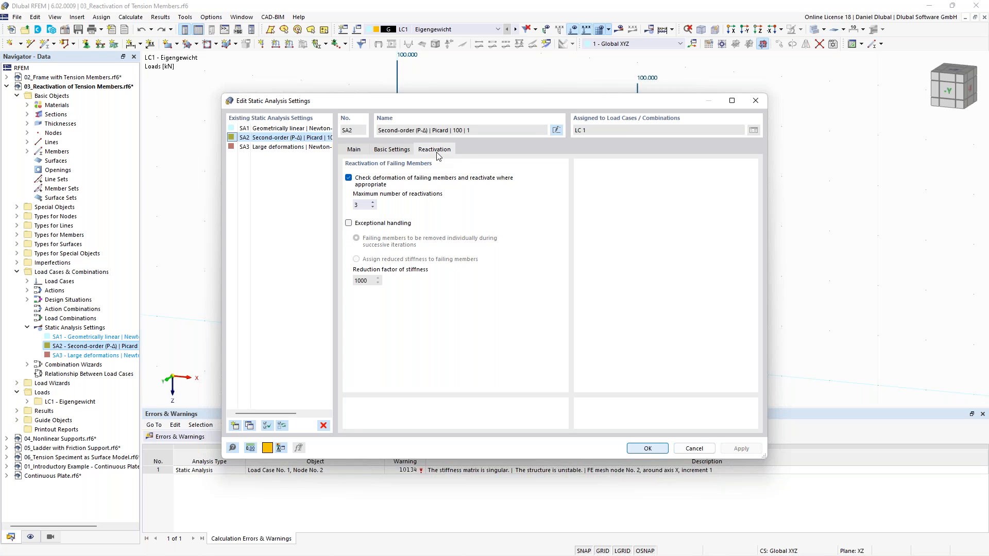
pyautogui.click(381, 225)
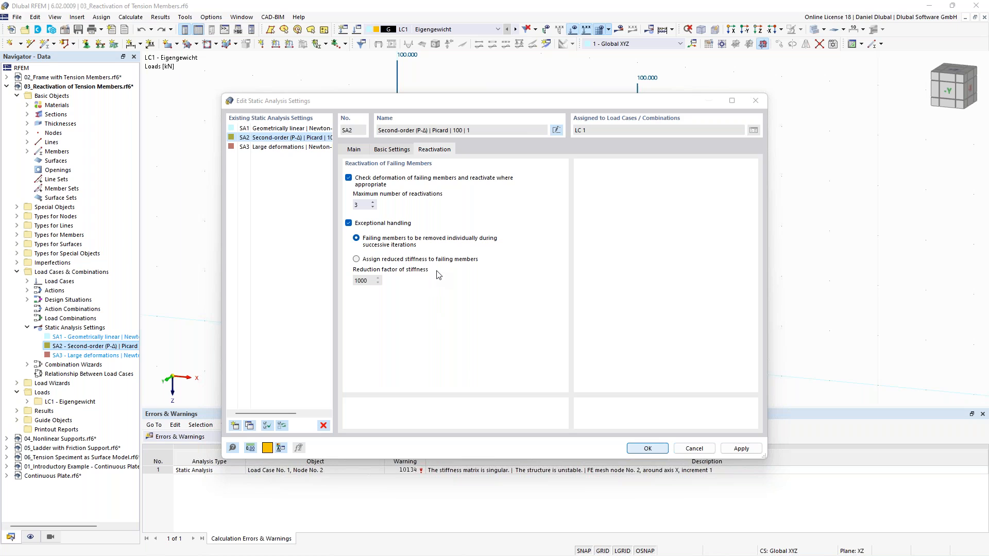
pyautogui.click(645, 449)
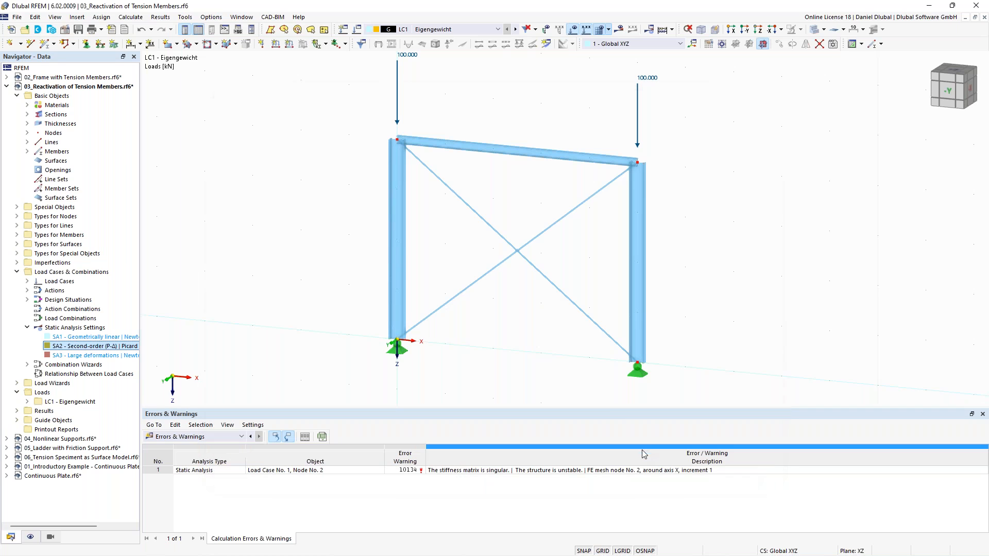
# - Calculate LC1 with the changed reactivation settings and display the frame's total displacements |u|
pyautogui.click(618, 29)
pyautogui.click(531, 328)
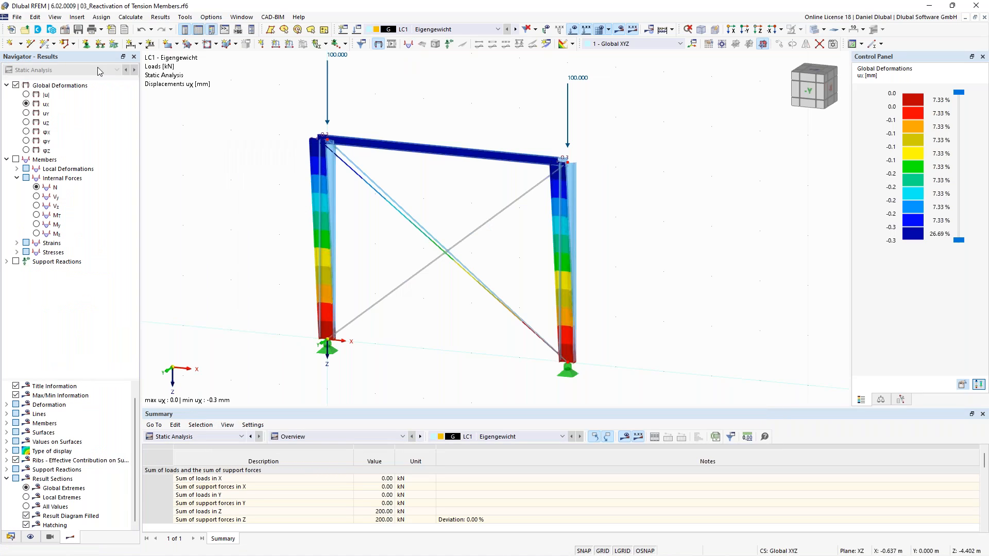
pyautogui.click(26, 95)
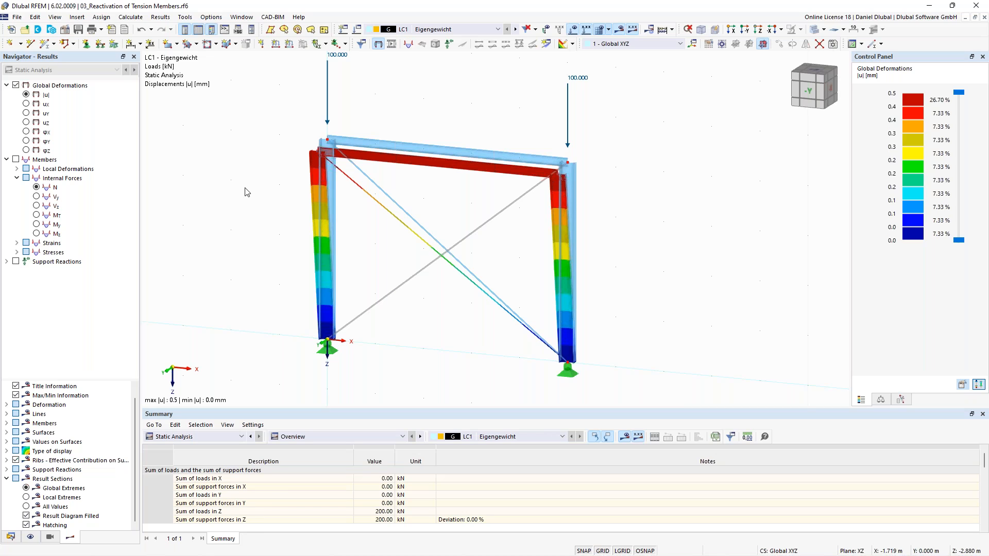
# - Switch to the 04_Nonlinear Supports.rf6 model and hide its results and loads
pyautogui.click(242, 17)
pyautogui.click(283, 161)
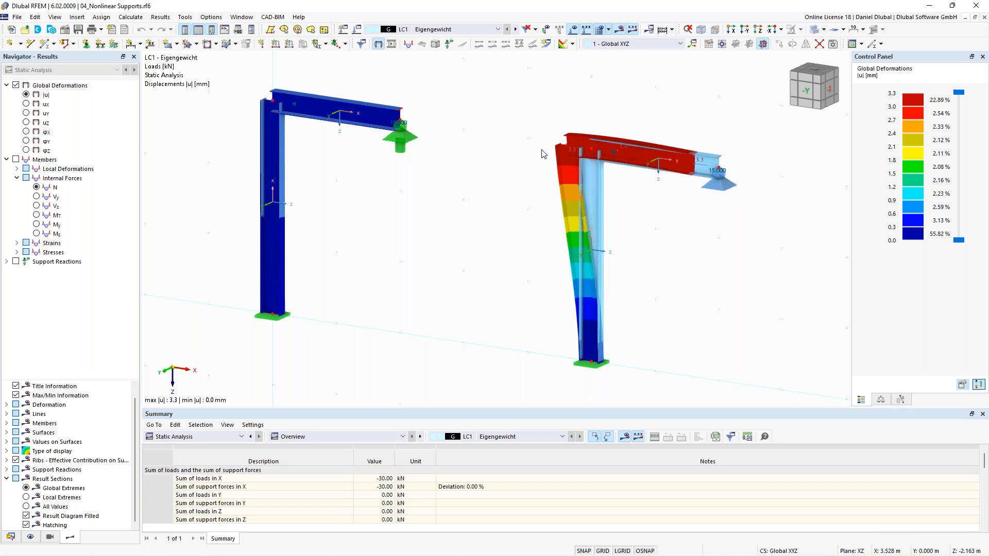
pyautogui.click(620, 32)
pyautogui.click(573, 32)
pyautogui.scroll(-2, 610, 124)
pyautogui.moveTo(607, 124); pyautogui.dragTo(527, 142, button='middle')
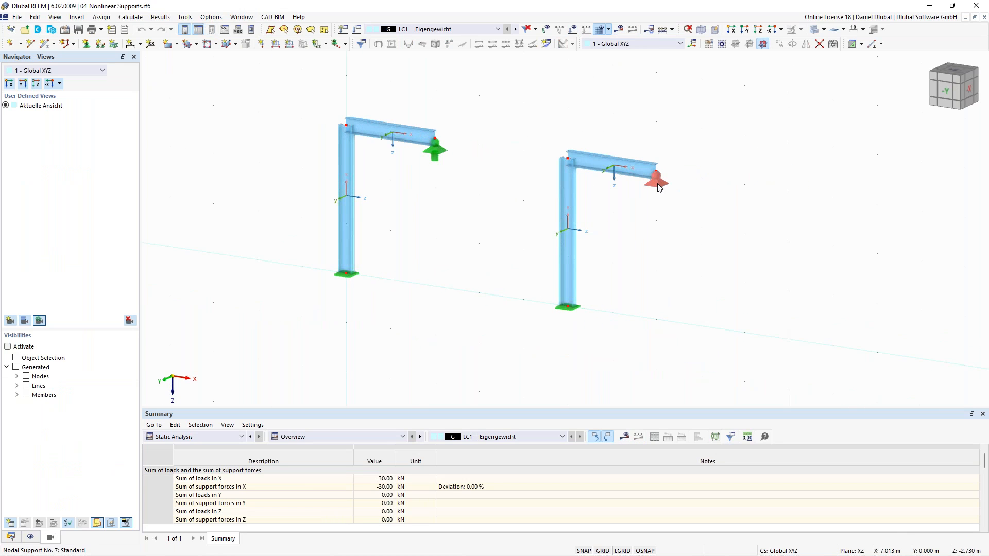
# - Open the nodal support at node 6 of the second frame and review the nonlinearity options for uX
pyautogui.doubleClick(657, 187)
pyautogui.moveTo(349, 261); pyautogui.dragTo(395, 91)
pyautogui.click(470, 183)
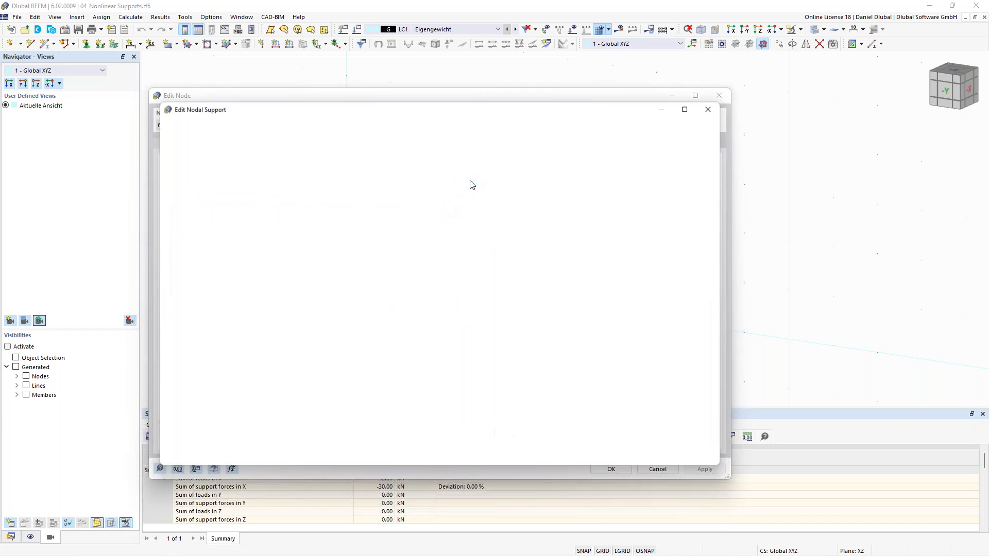
pyautogui.click(482, 226)
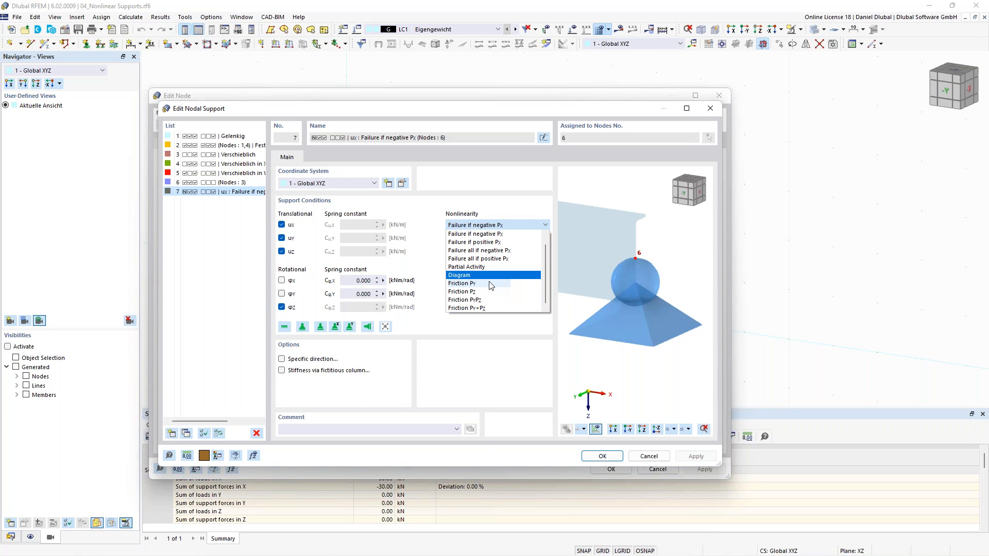
pyautogui.scroll(-1, 491, 286)
pyautogui.scroll(2, 488, 293)
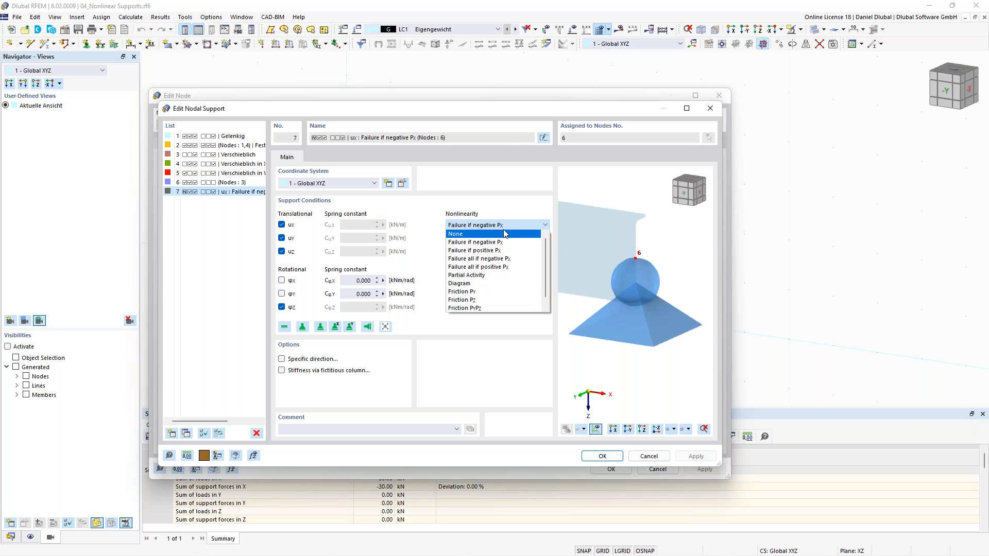
pyautogui.click(515, 206)
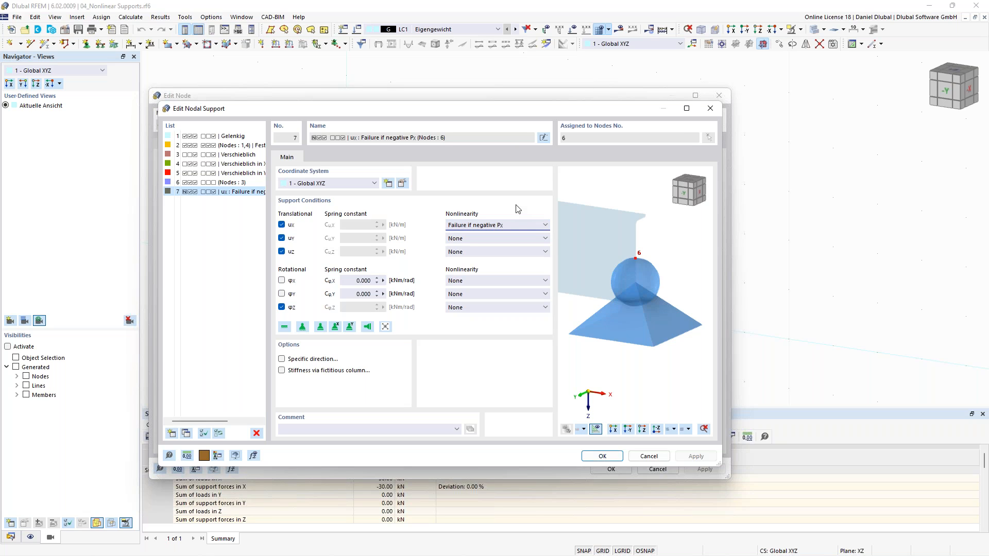
# - Examine the nodal support at node 6 in the dialog's preview, then close the support and node dialogs
pyautogui.scroll(-4, 621, 277)
pyautogui.scroll(3, 621, 280)
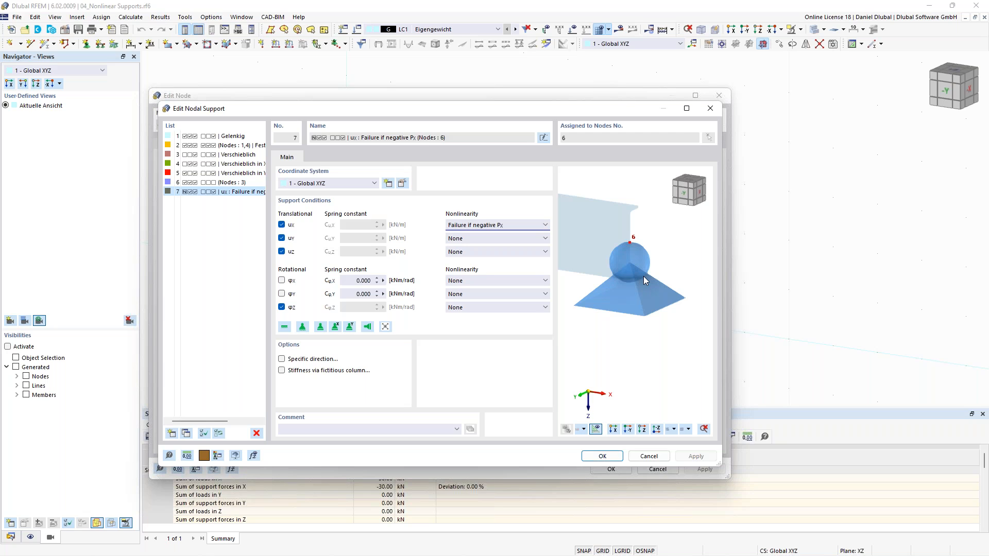
pyautogui.scroll(-5, 644, 277)
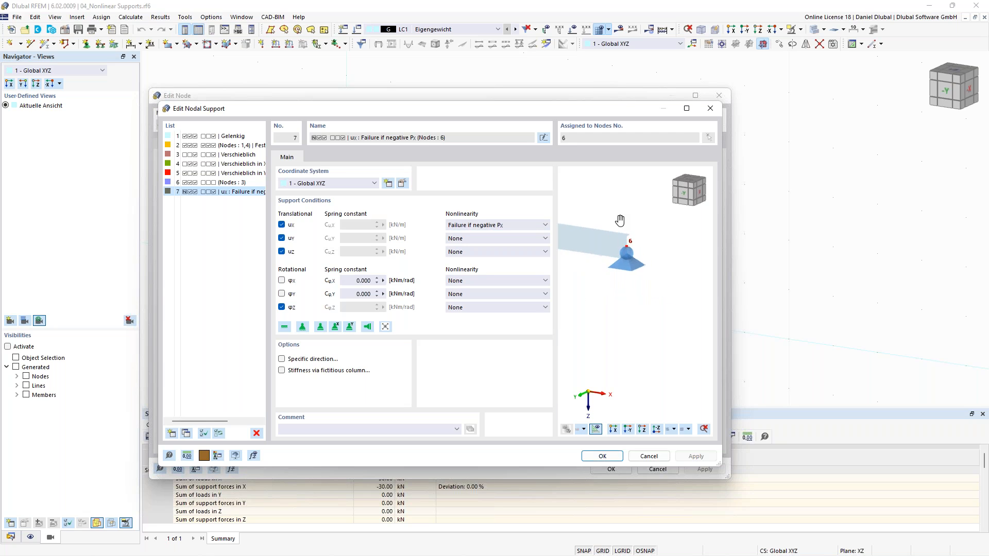
pyautogui.moveTo(620, 220); pyautogui.dragTo(638, 229, button='middle')
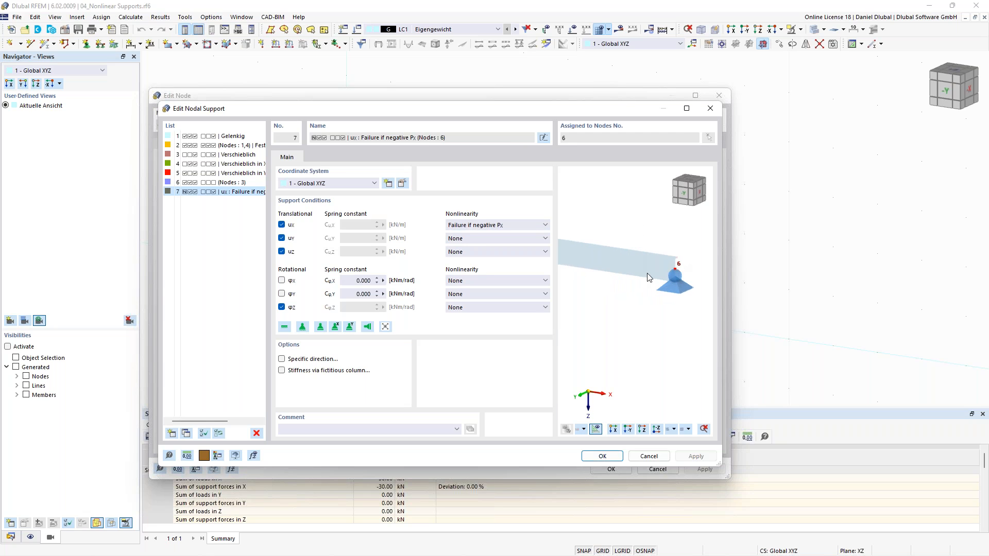
pyautogui.scroll(-2, 572, 250)
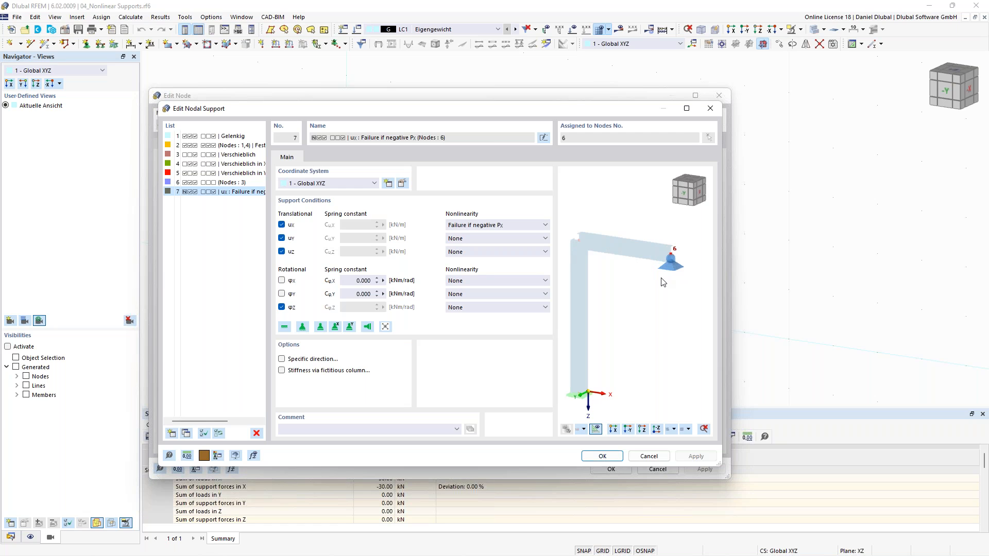
pyautogui.click(617, 459)
pyautogui.click(617, 469)
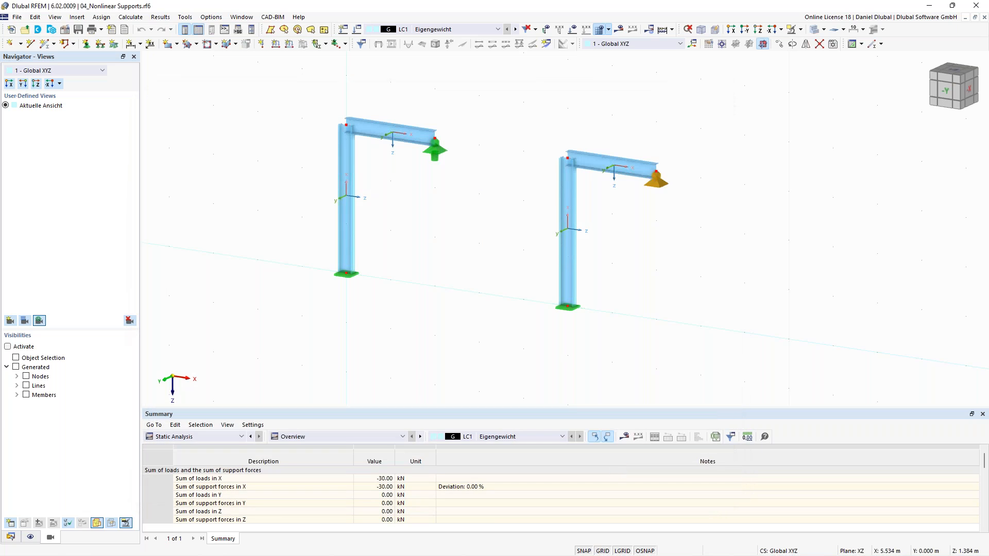
# - View the LC1 displacements of both frames, then hide the results and show the loads
pyautogui.click(620, 29)
pyautogui.scroll(2, 414, 165)
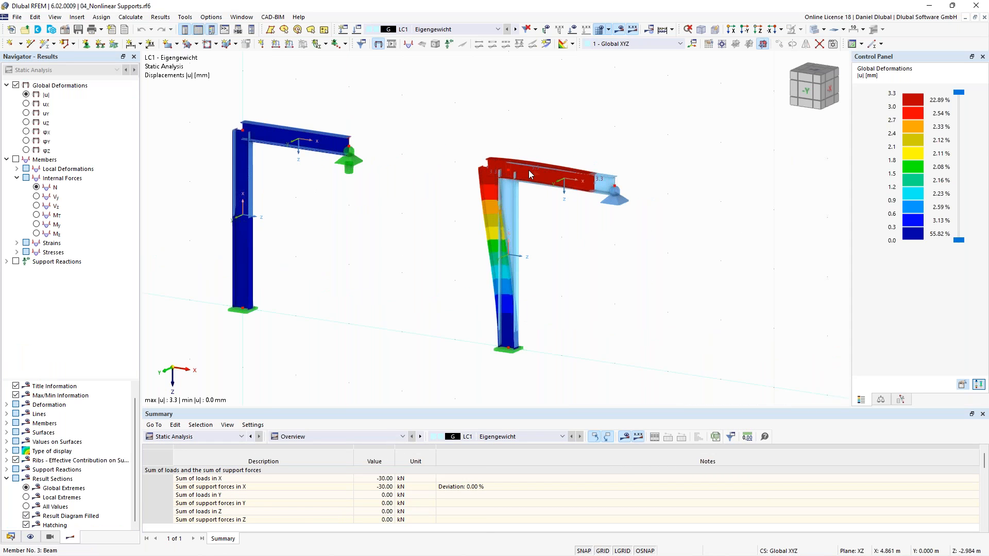
pyautogui.click(601, 30)
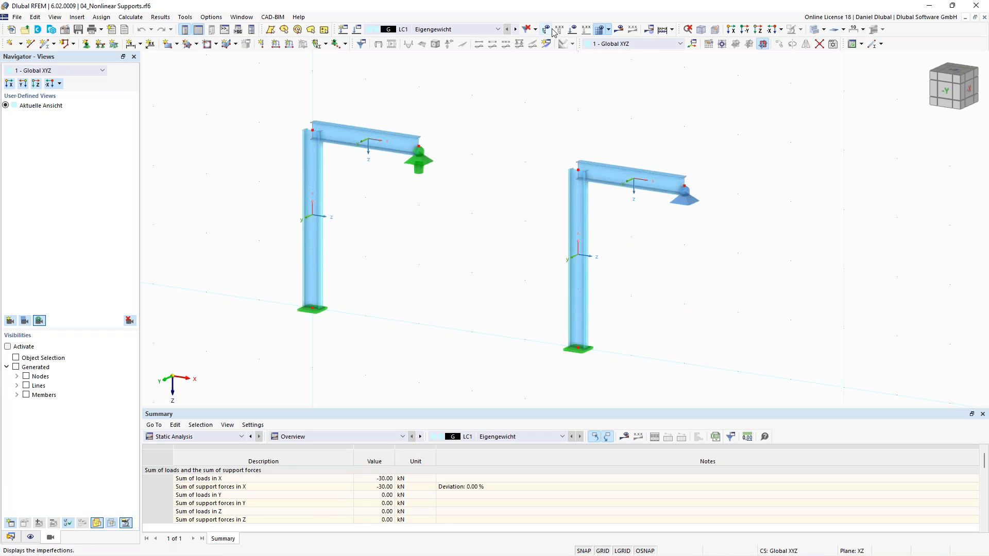
pyautogui.click(573, 29)
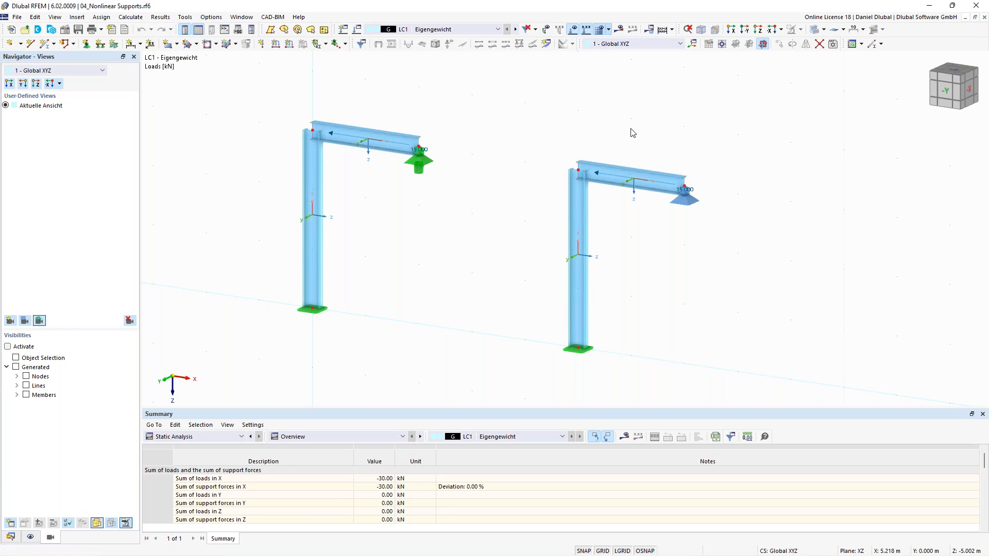
# - Adjust the graphic size of the nodal loads at the ends of the two beams
pyautogui.rightClick(688, 195)
pyautogui.moveTo(802, 268); pyautogui.dragTo(839, 270)
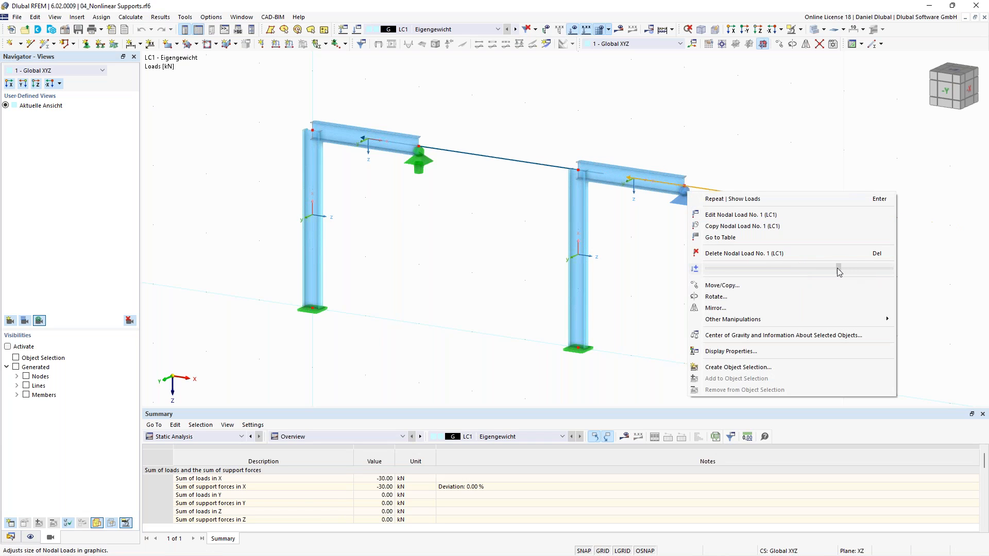
pyautogui.click(661, 287)
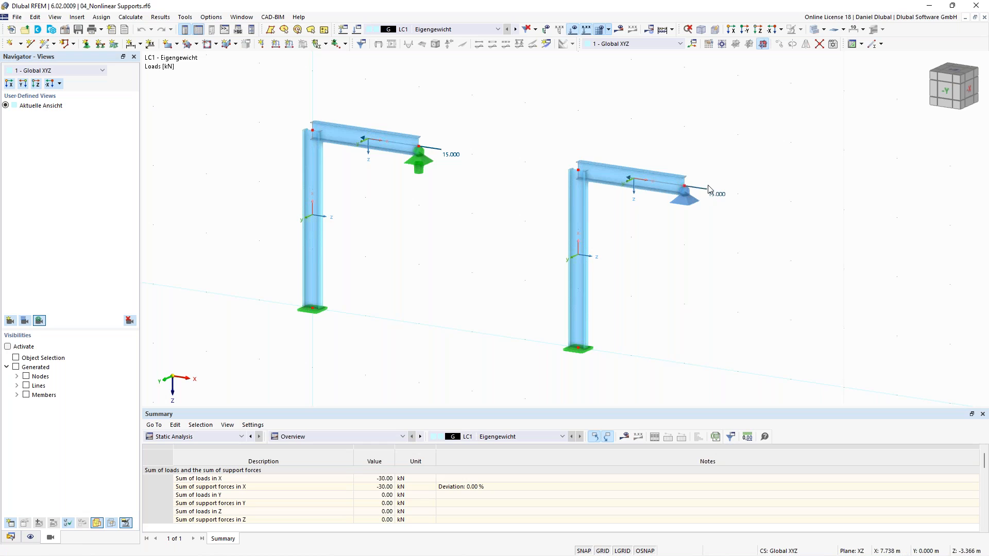
pyautogui.moveTo(611, 129); pyautogui.dragTo(529, 150, button='middle')
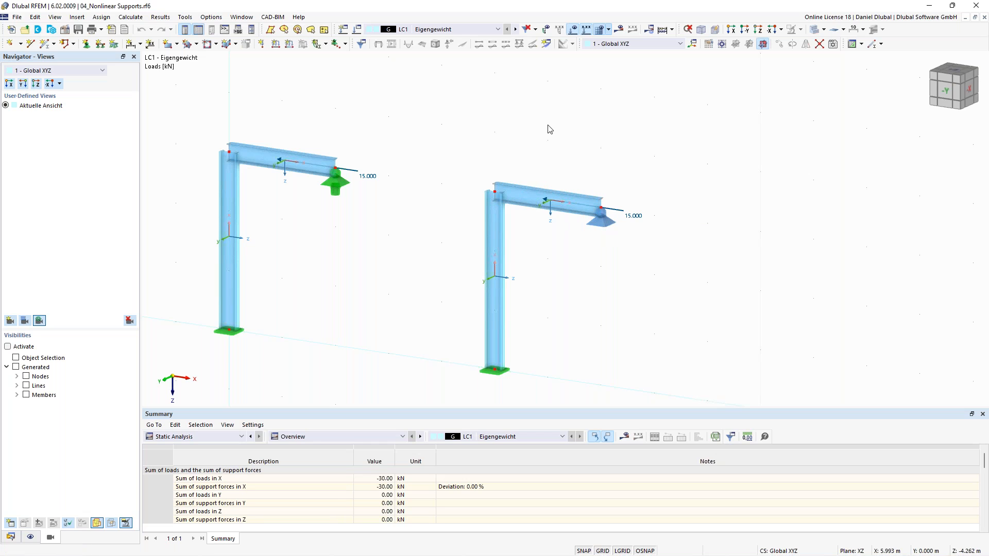
# - Display the LC1 displacements together with the loads and compare the two frames
pyautogui.click(619, 29)
pyautogui.moveTo(394, 264); pyautogui.dragTo(476, 236, button='middle')
pyautogui.moveTo(470, 327); pyautogui.dragTo(541, 361)
pyautogui.click(541, 362)
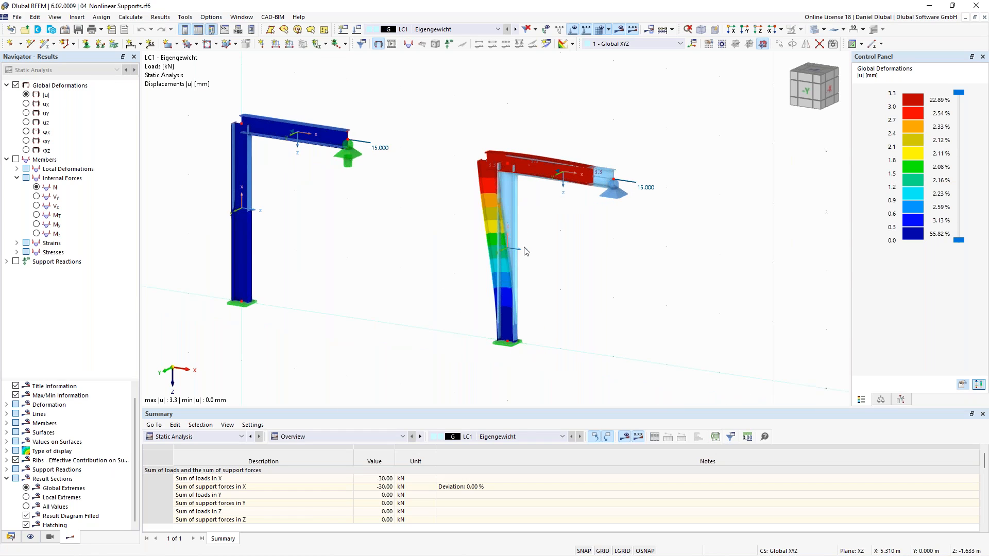
pyautogui.scroll(1, 507, 166)
pyautogui.moveTo(416, 177); pyautogui.dragTo(428, 152, button='middle')
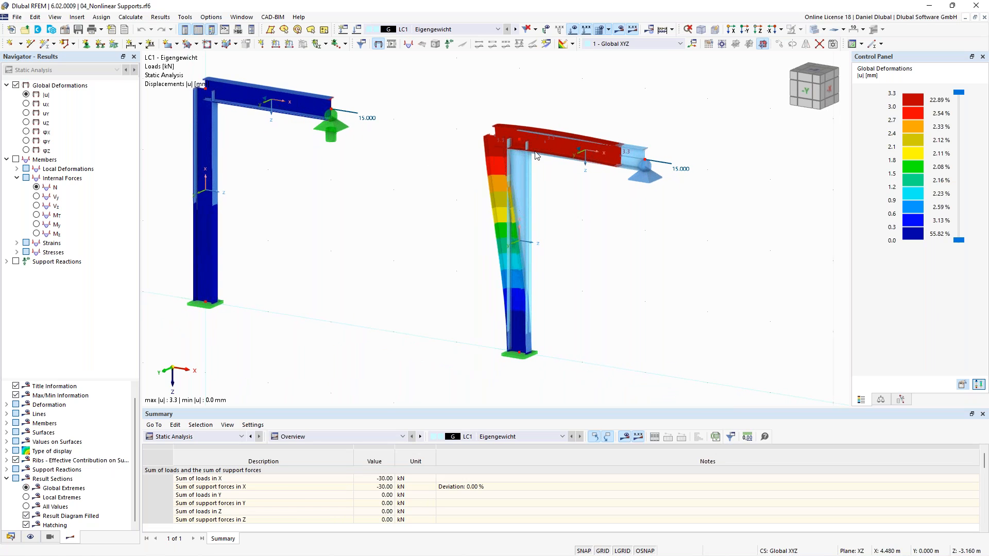
# - Set the display factor for the global deformations to 128.00
pyautogui.click(882, 400)
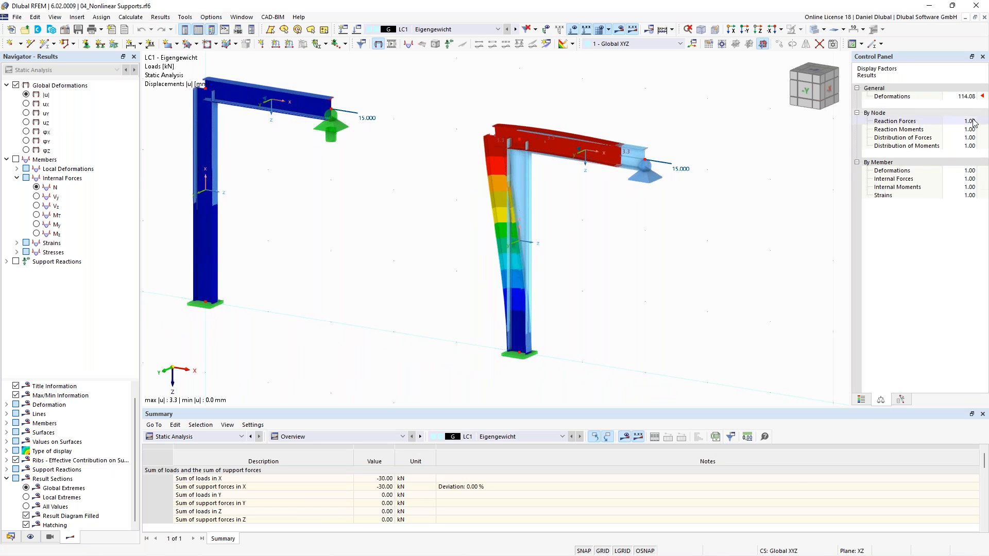
pyautogui.click(971, 97)
pyautogui.click(973, 95)
pyautogui.click(973, 96)
pyautogui.click(973, 95)
pyautogui.click(973, 99)
pyautogui.click(973, 98)
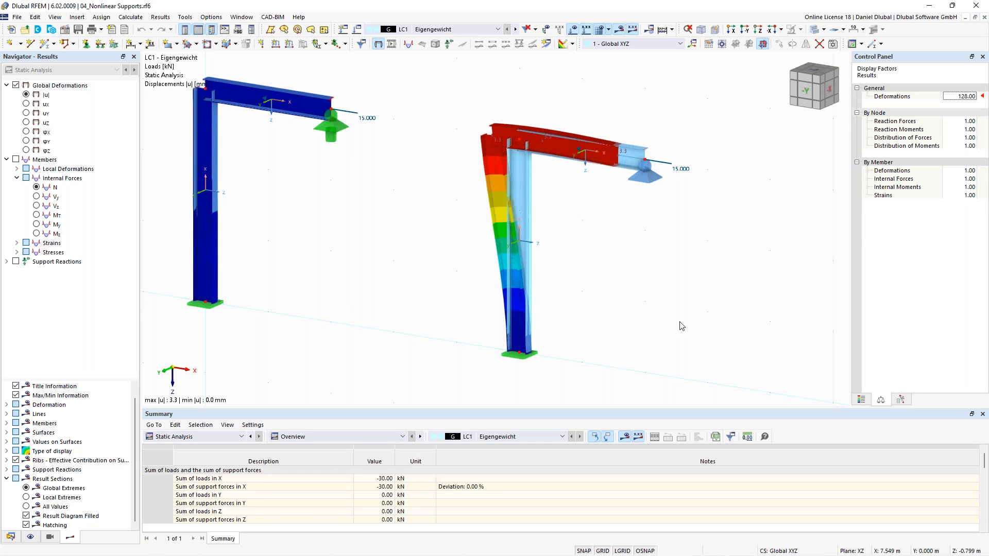
# - Switch to the 05_Ladder with Friction Support.rf6 model and examine the ladder's displacements and load in LC1
pyautogui.click(244, 18)
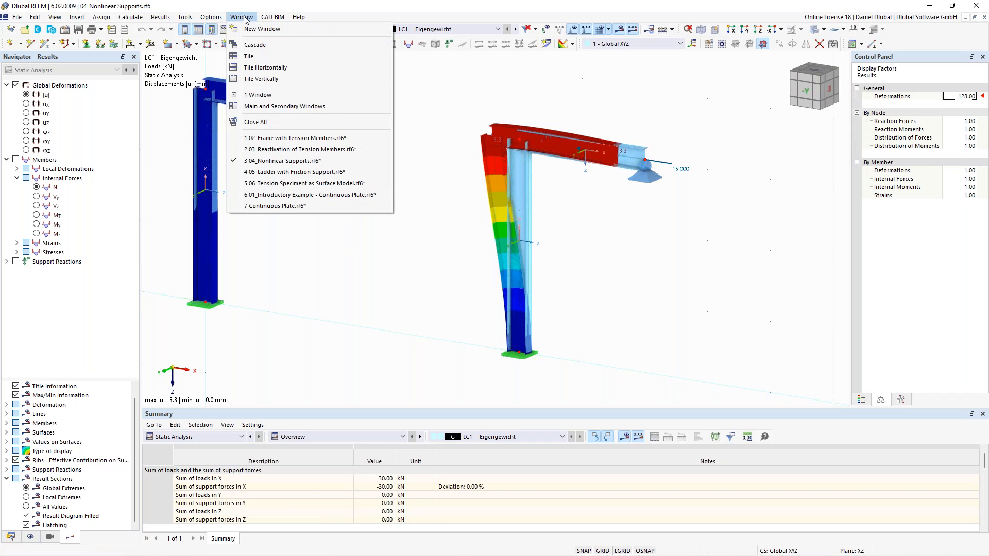
pyautogui.click(319, 177)
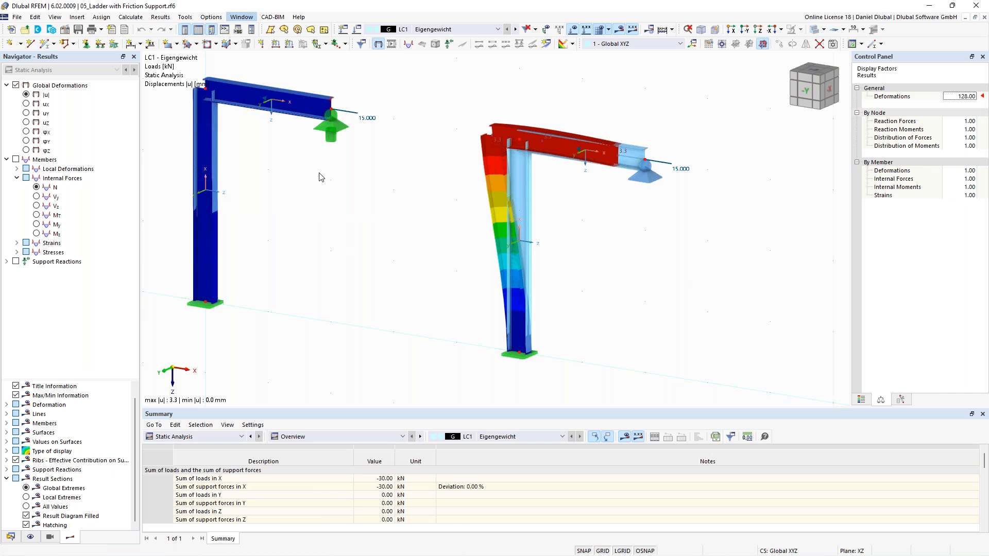
pyautogui.moveTo(369, 256); pyautogui.dragTo(329, 227, button='middle')
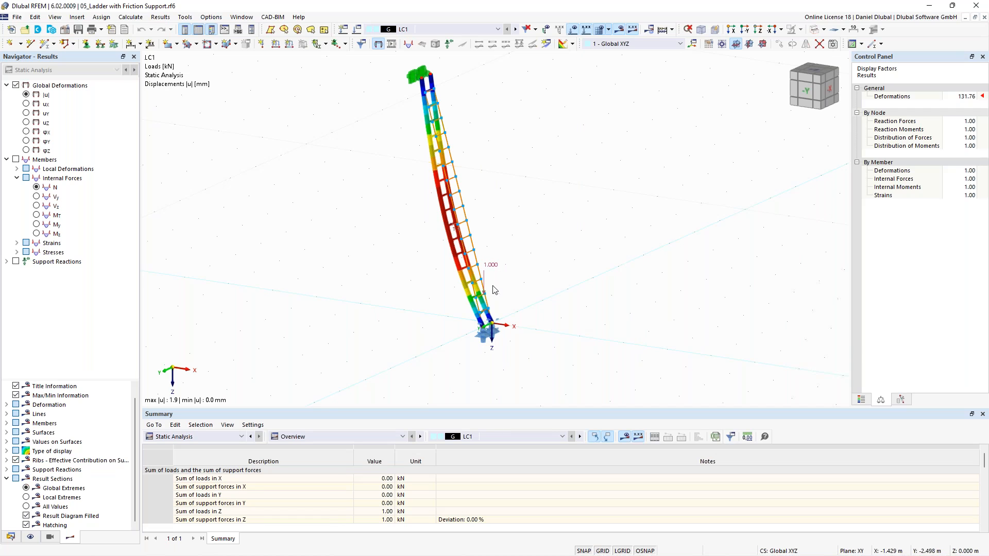
pyautogui.scroll(1, 494, 288)
pyautogui.moveTo(490, 265)
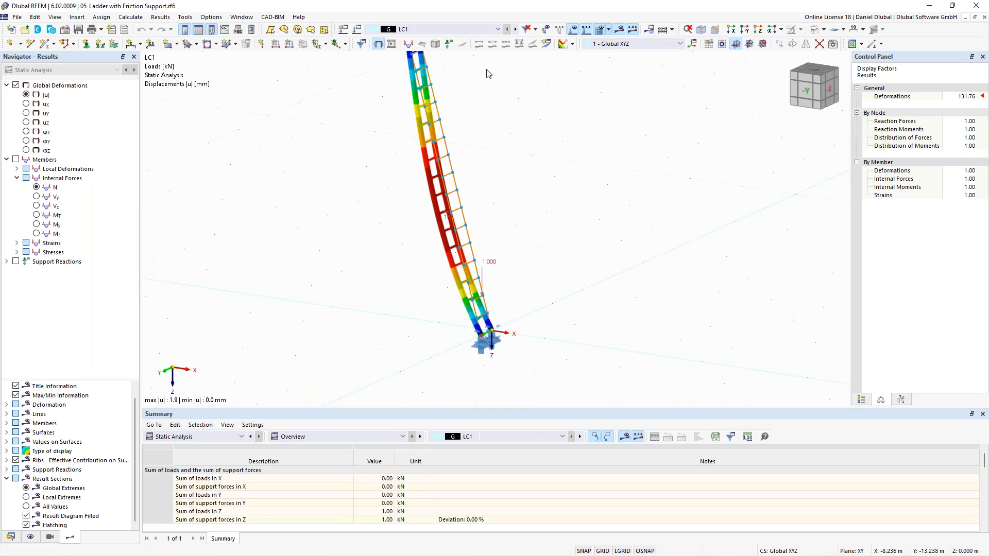
pyautogui.rightClick(490, 31)
pyautogui.moveTo(545, 58); pyautogui.dragTo(510, 58)
pyautogui.click(526, 38)
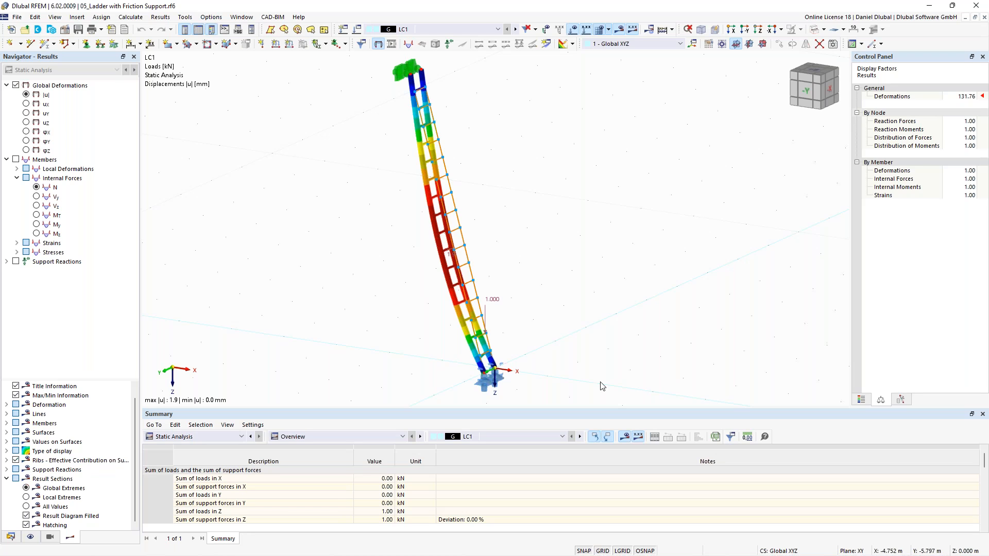
pyautogui.scroll(-1, 433, 313)
pyautogui.scroll(2, 434, 267)
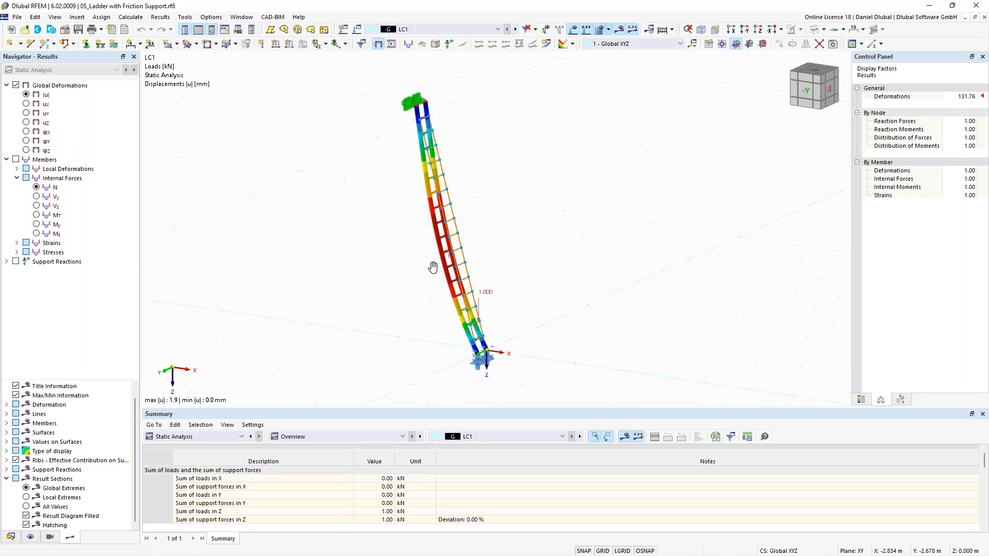
# - Step through the load cases up to LC12 and compare the ladder's displacements as the load moves up
pyautogui.click(515, 29)
pyautogui.click(515, 30)
pyautogui.click(515, 29)
pyautogui.click(515, 29)
pyautogui.click(515, 30)
pyautogui.click(515, 29)
pyautogui.click(515, 30)
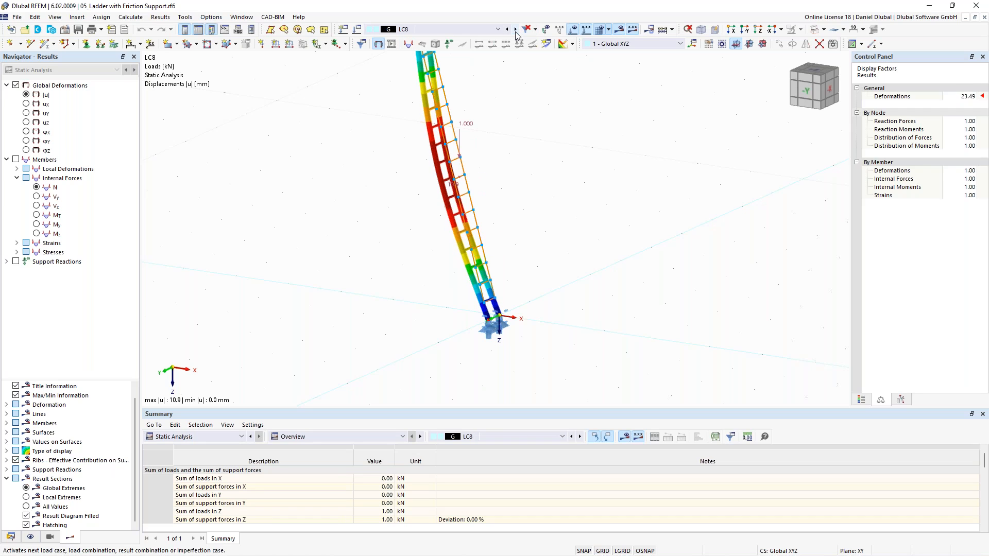
pyautogui.click(516, 29)
pyautogui.click(516, 30)
pyautogui.click(516, 30)
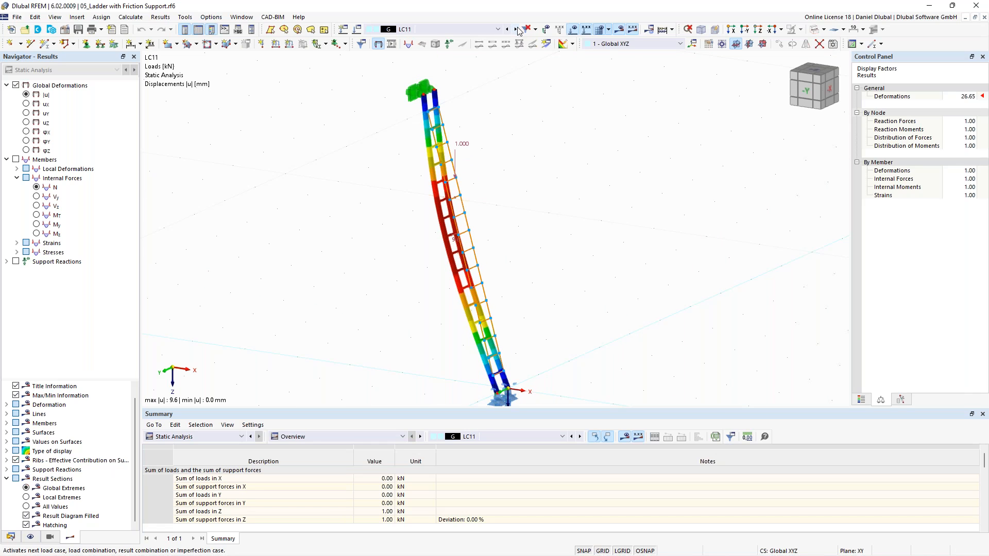
pyautogui.click(515, 30)
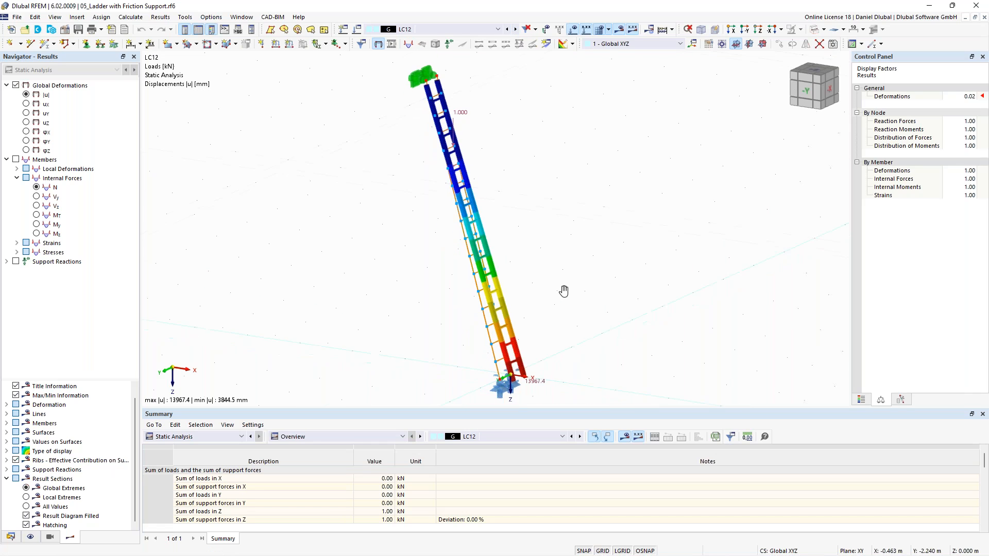
# - Examine the ladder's displacements in LC12 along its height and around its foot supports
pyautogui.keyDown('ctrl'); pyautogui.moveTo(565, 289); pyautogui.dragTo(559, 306, button='middle'); pyautogui.keyUp('ctrl')
pyautogui.scroll(5, 559, 306)
pyautogui.keyDown('ctrl'); pyautogui.moveTo(395, 227); pyautogui.dragTo(413, 308, button='middle'); pyautogui.keyUp('ctrl')
pyautogui.scroll(-4, 413, 308)
pyautogui.moveTo(379, 214); pyautogui.dragTo(409, 264, button='middle')
pyautogui.scroll(-2, 400, 256)
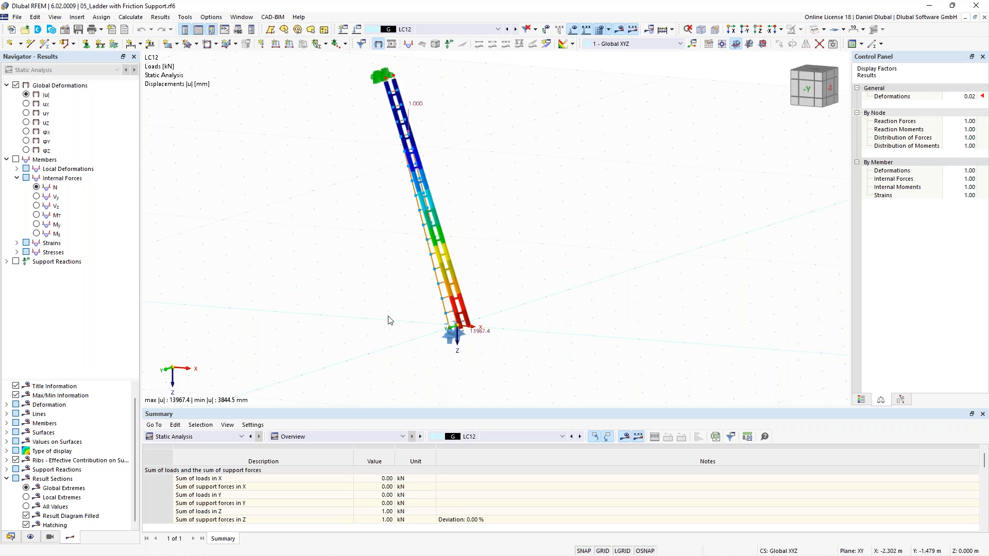
pyautogui.scroll(2, 390, 320)
pyautogui.scroll(1, 439, 314)
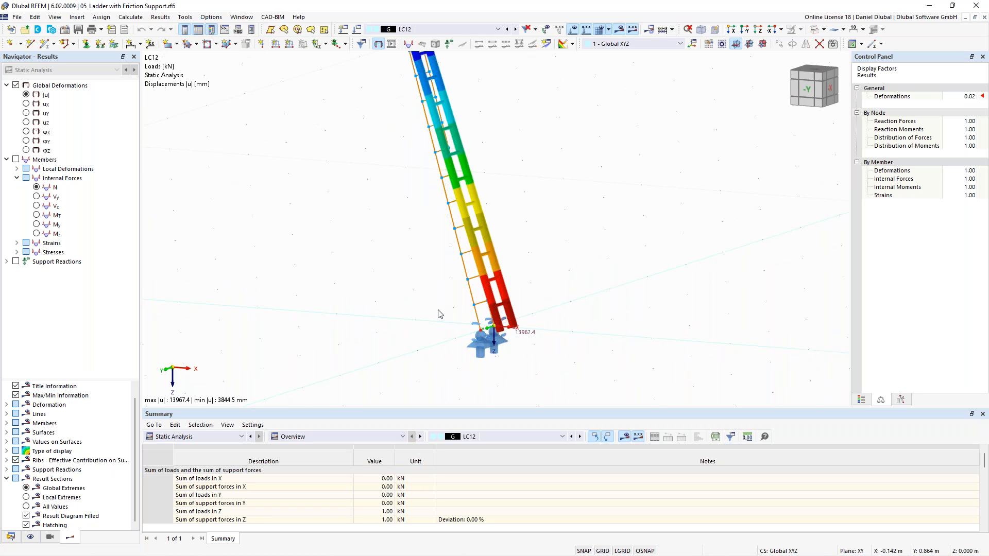
# - Open the nodal support at the ladder's foot and review the nonlinearity options for uX, keeping Friction Pz
pyautogui.scroll(-1, 439, 313)
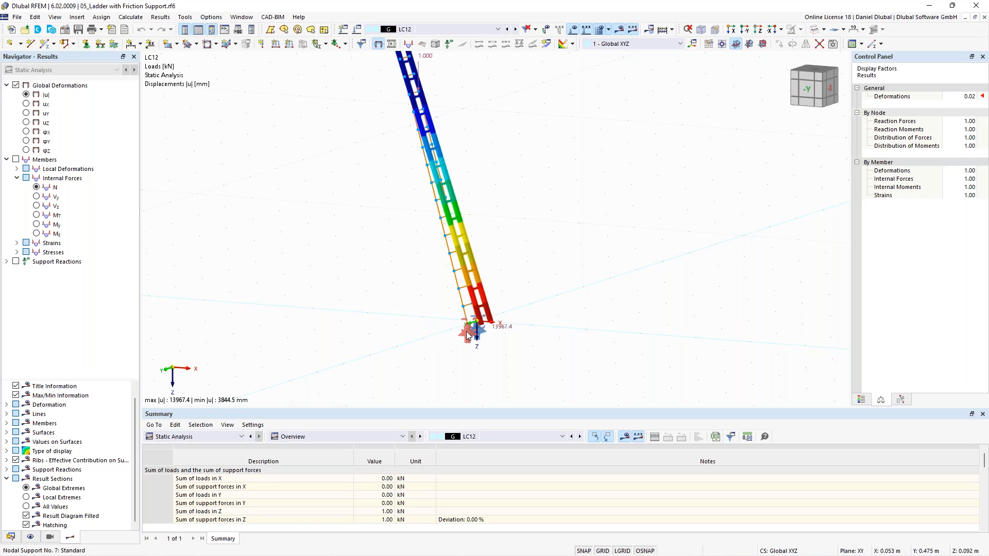
pyautogui.moveTo(467, 337)
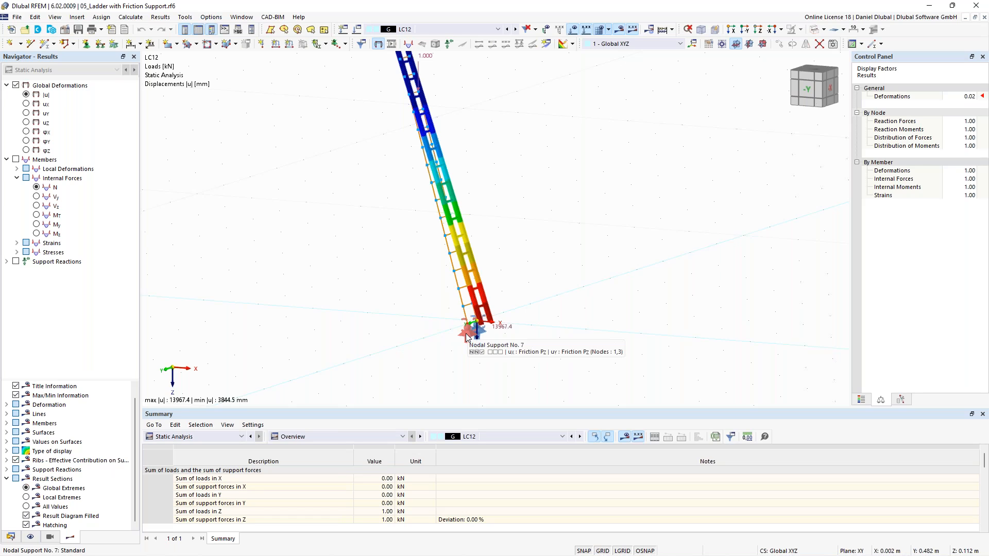
pyautogui.doubleClick(467, 336)
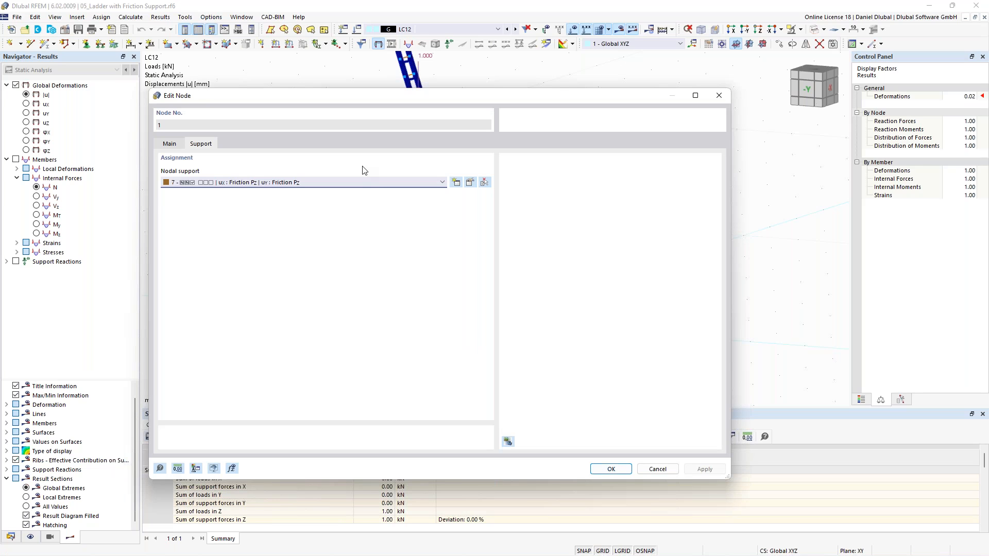
pyautogui.click(470, 183)
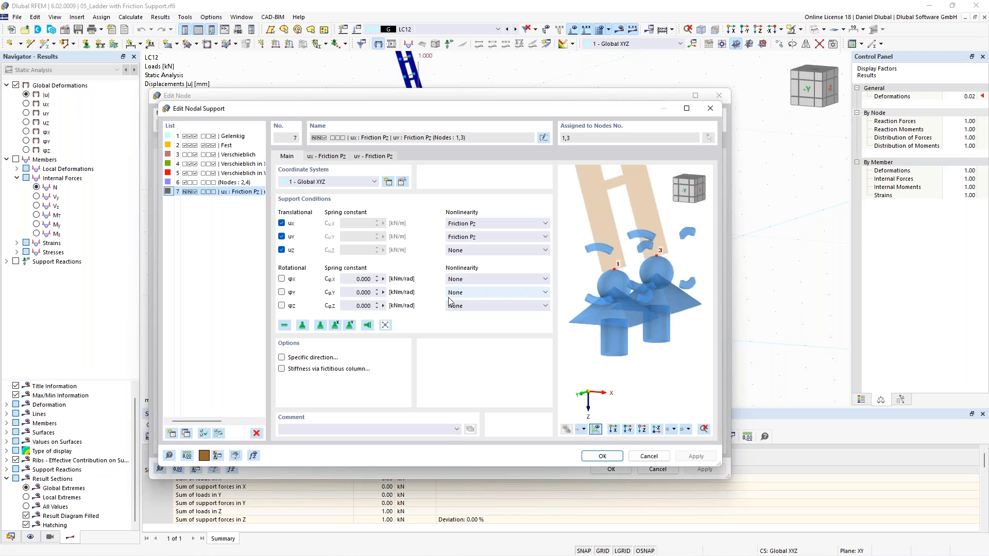
pyautogui.click(499, 224)
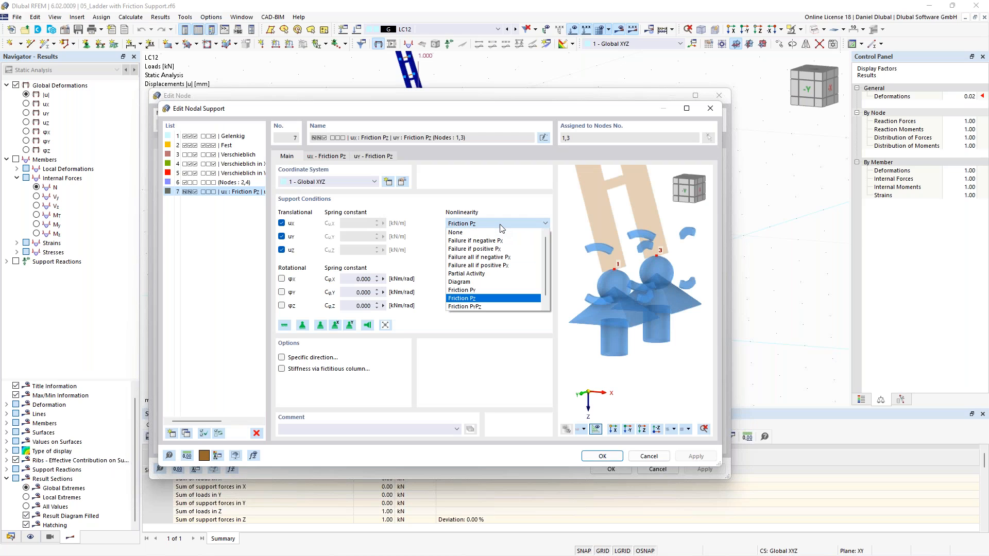
pyautogui.click(500, 224)
pyautogui.click(500, 225)
pyautogui.click(486, 298)
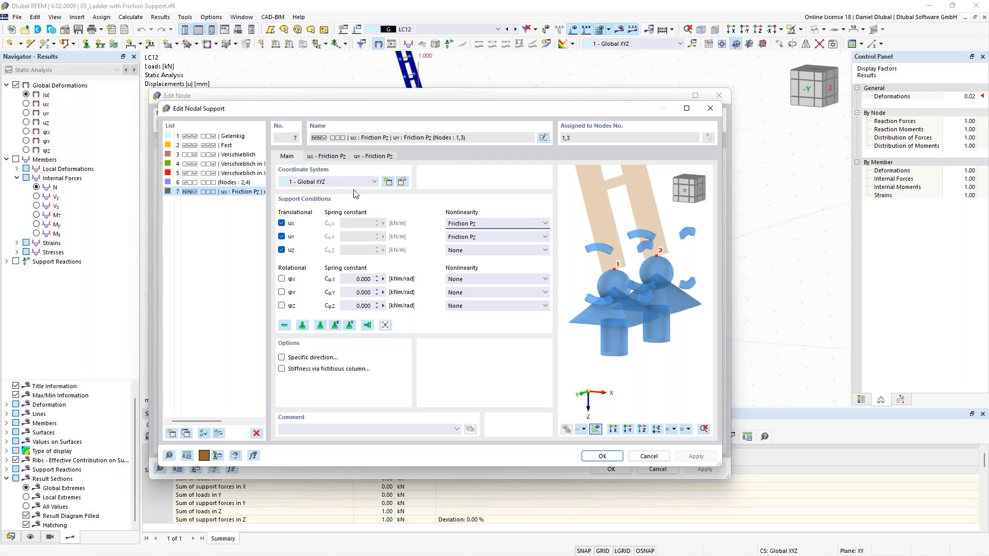
# - Check the friction coefficient of the support's uX friction nonlinearity and close the support and node without changes
pyautogui.click(341, 160)
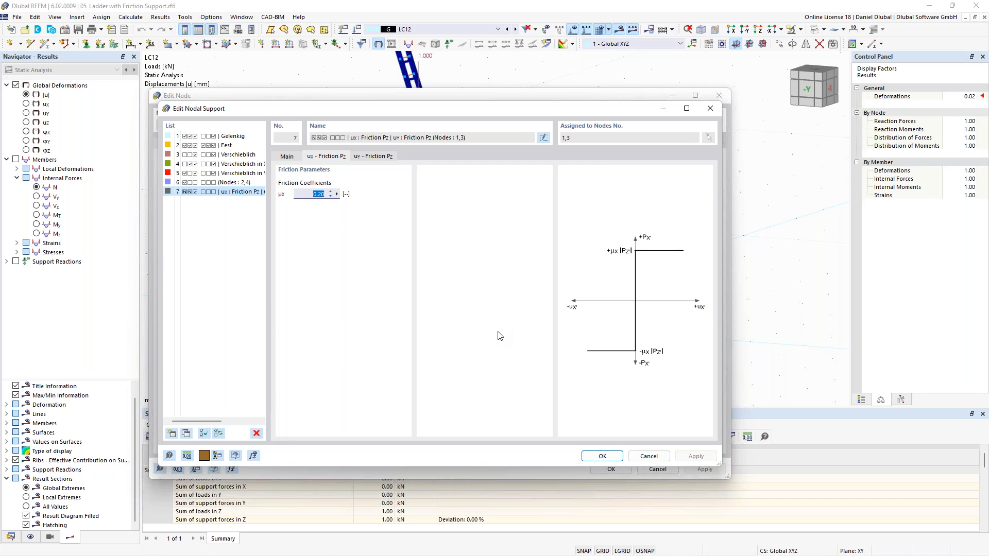
pyautogui.click(313, 197)
pyautogui.doubleClick(312, 195)
pyautogui.click(648, 456)
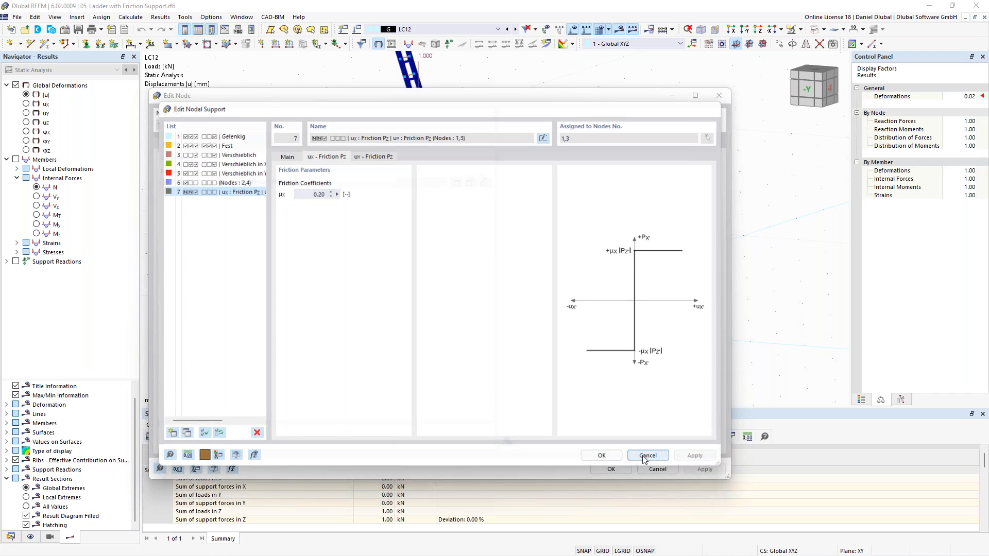
pyautogui.click(720, 97)
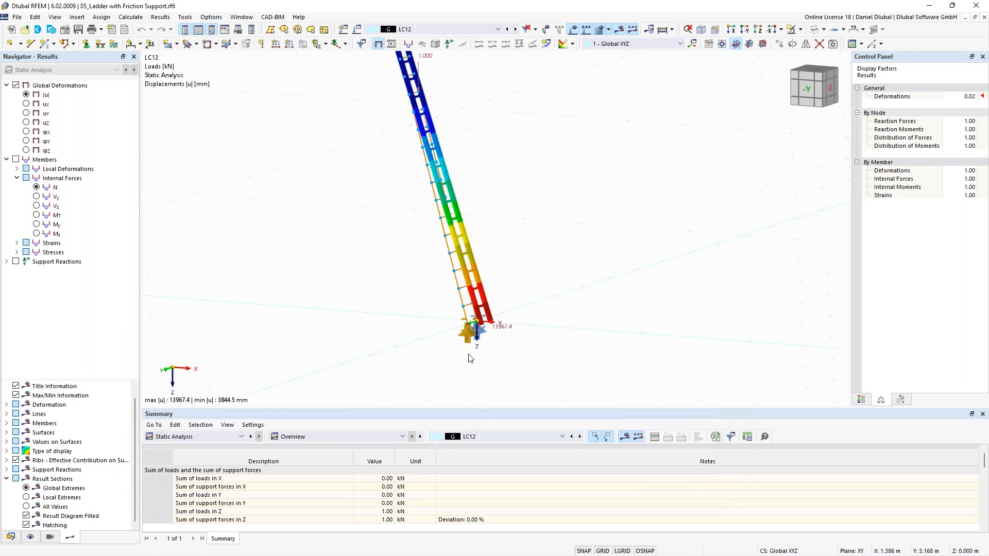
# - Display the support reactions and compare them at the ladder's feet in LC10, LC11 and LC12
pyautogui.click(17, 261)
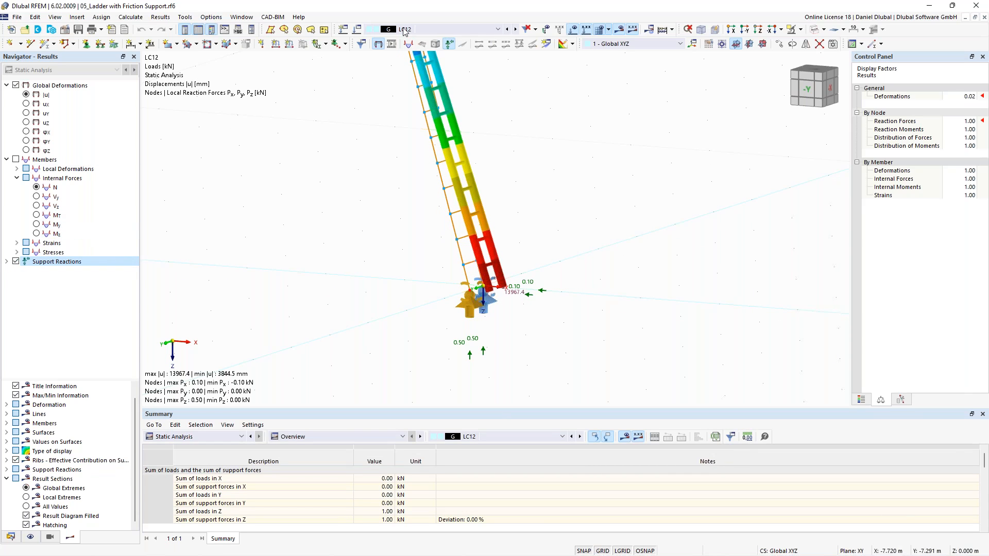
pyautogui.click(509, 29)
pyautogui.click(510, 31)
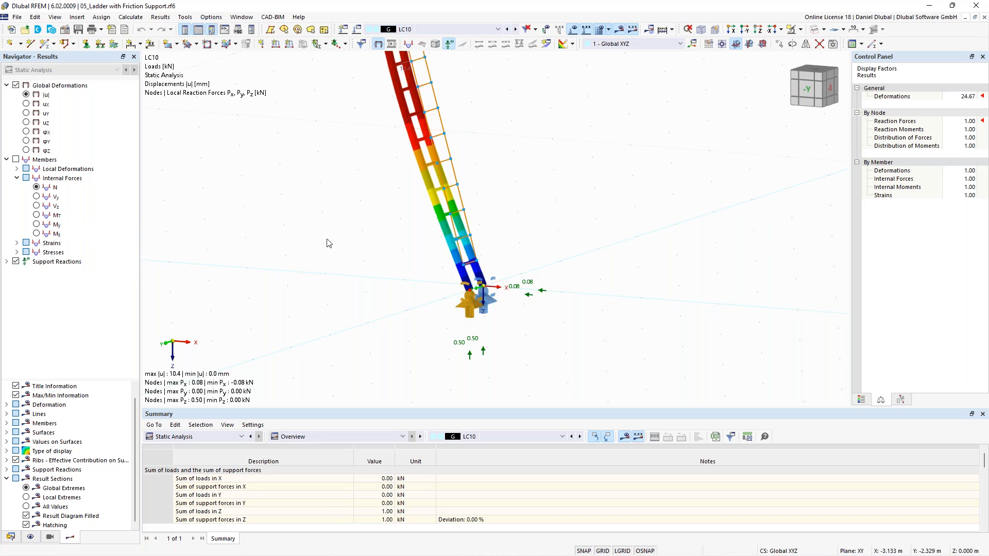
pyautogui.moveTo(406, 271); pyautogui.dragTo(374, 257, button='middle')
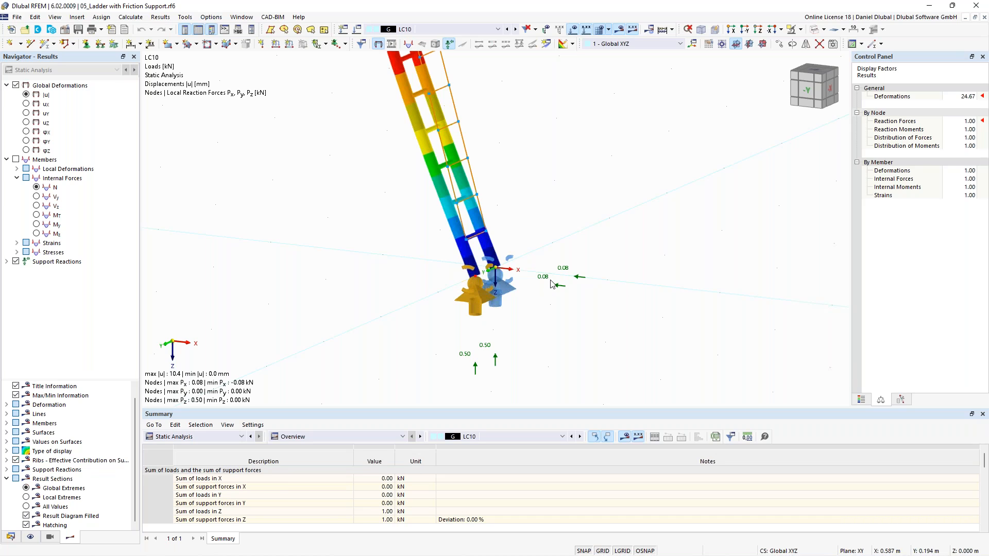
pyautogui.click(516, 30)
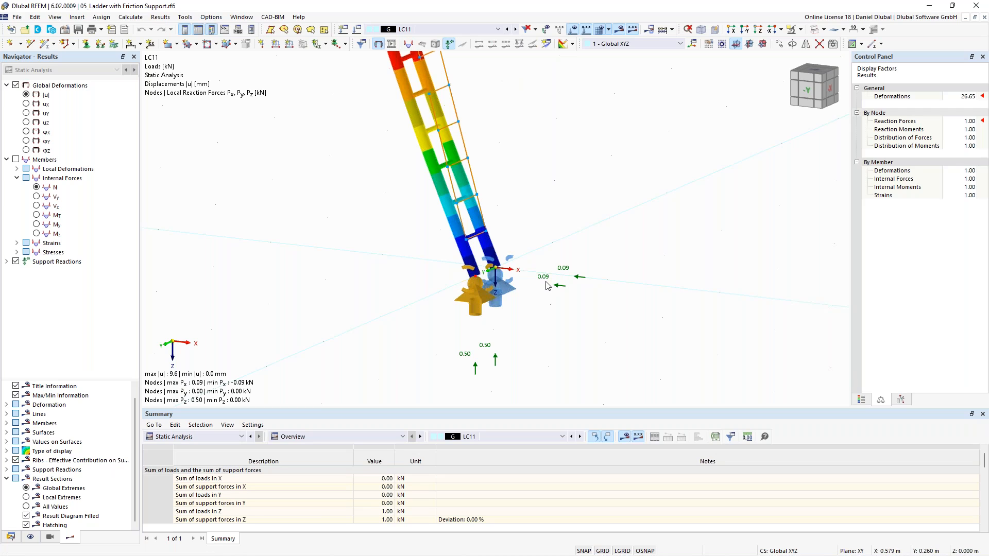
pyautogui.click(515, 30)
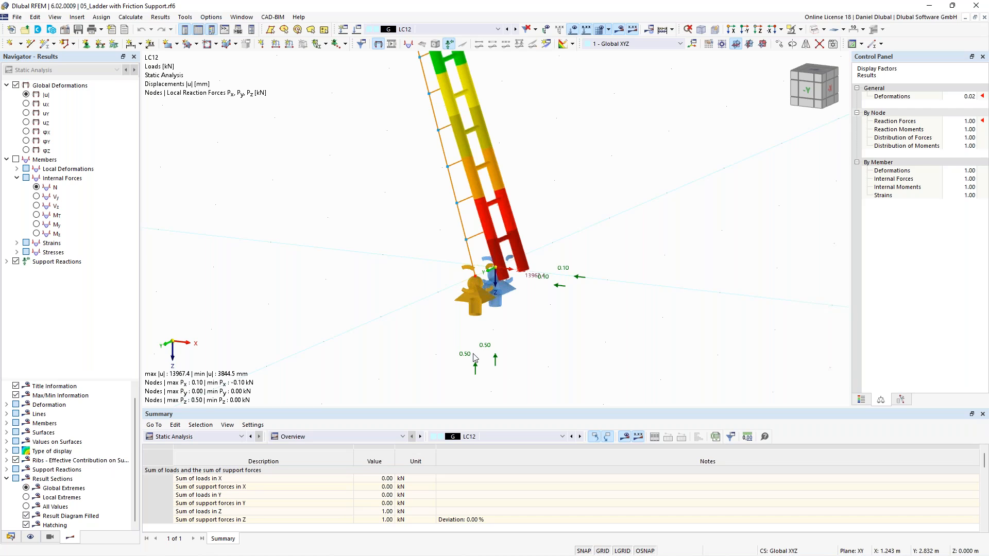
# - Step back through the load cases to LC8 and forward to LC11, comparing the ladder's foot reactions and displacements
pyautogui.scroll(-2, 475, 358)
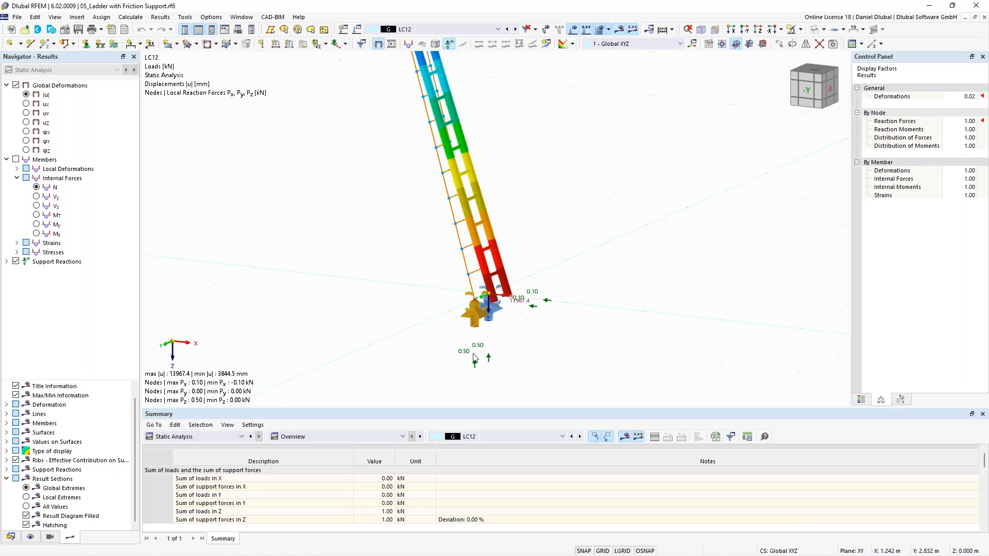
pyautogui.click(508, 30)
pyautogui.click(508, 30)
pyautogui.click(508, 30)
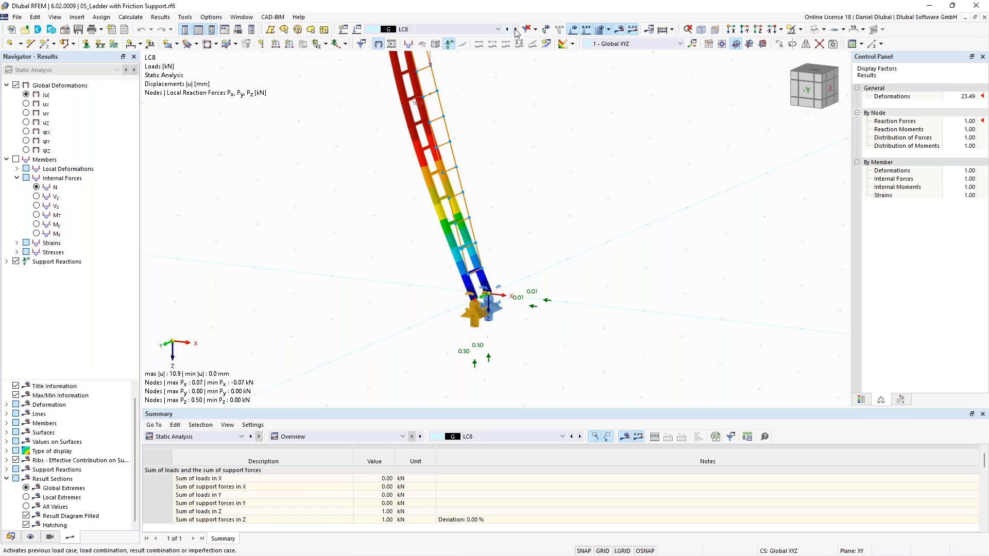
pyautogui.click(516, 29)
pyautogui.click(516, 30)
pyautogui.click(516, 29)
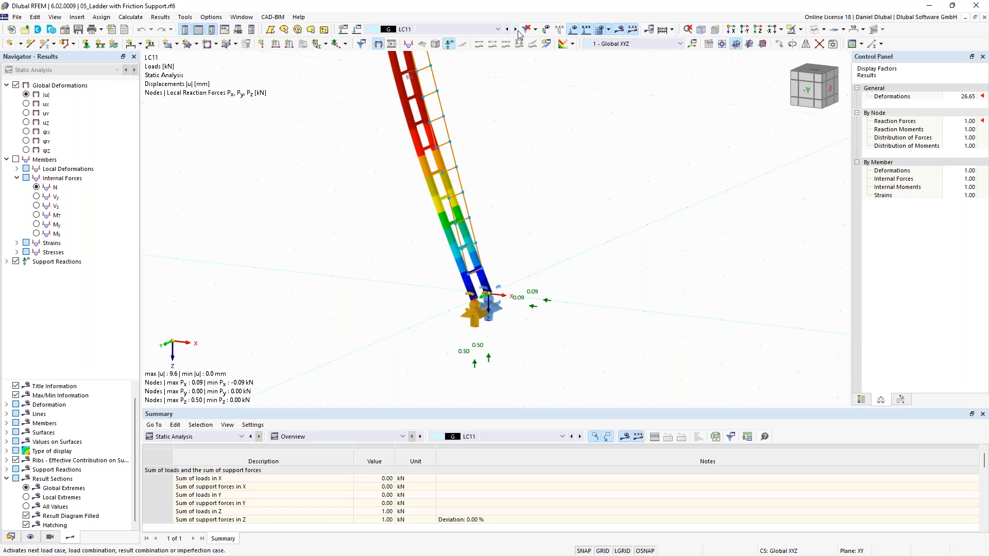
pyautogui.scroll(-2, 521, 146)
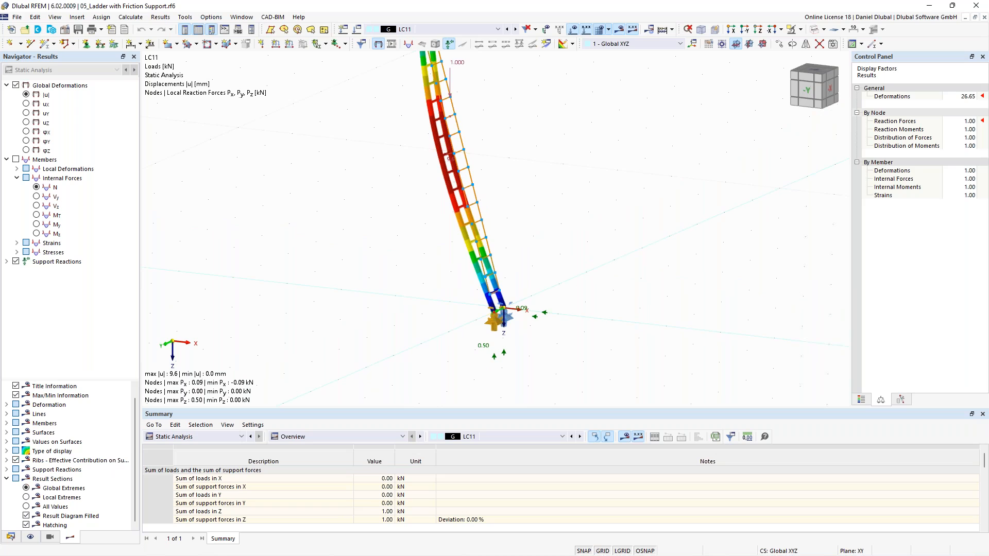
# - Switch to the 06_Tension Speciment as Surface Model.rf6 model and examine the tension specimen's geometry
pyautogui.click(241, 17)
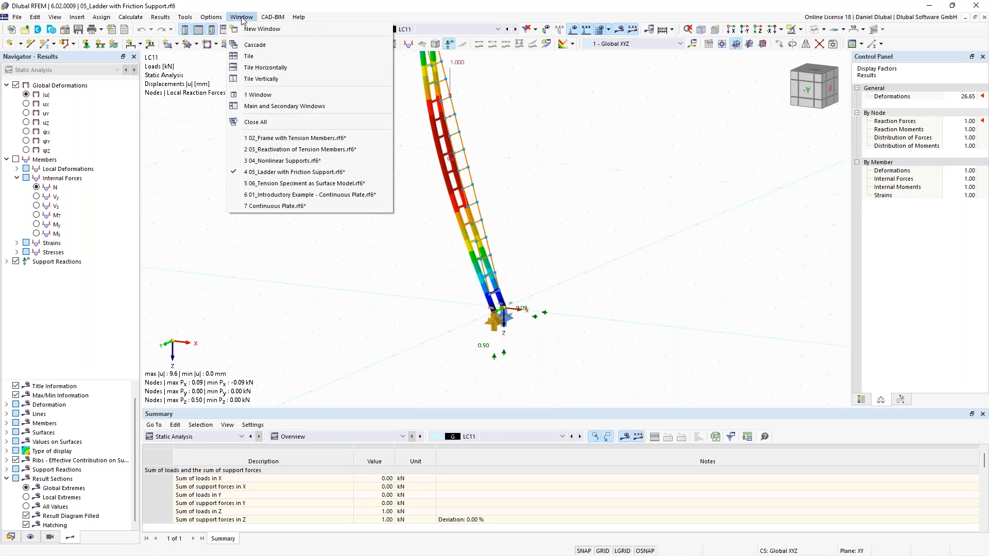
pyautogui.click(314, 183)
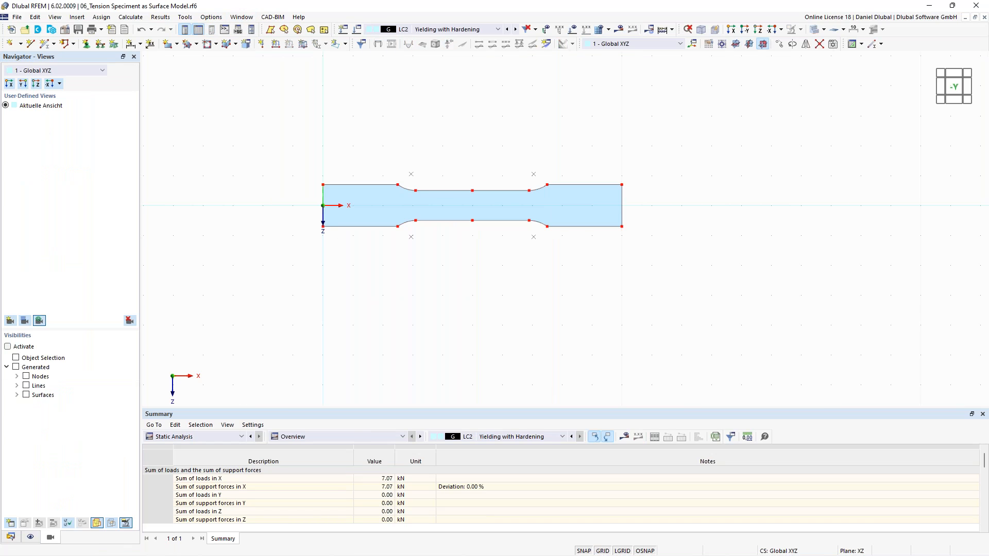
pyautogui.scroll(1, 265, 181)
pyautogui.scroll(-1, 265, 181)
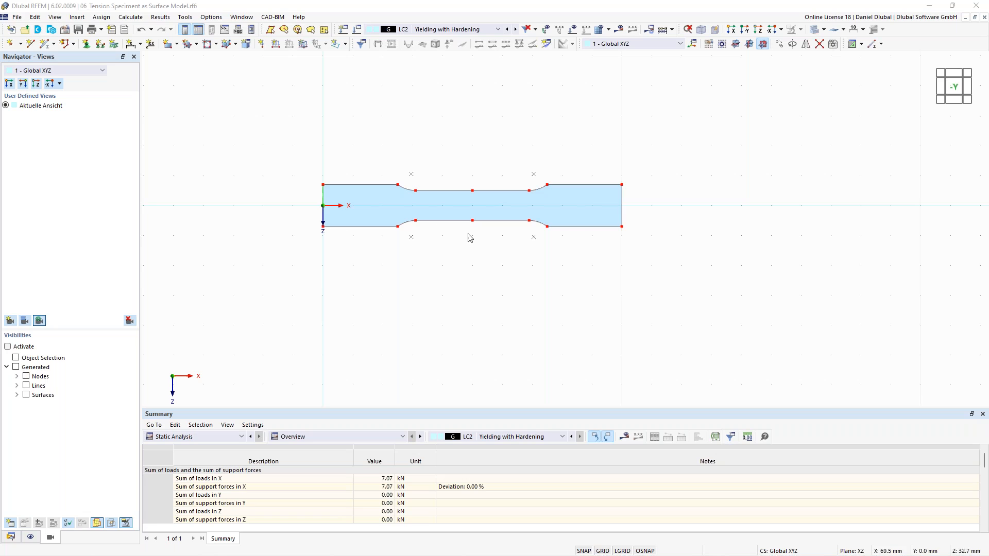
pyautogui.scroll(2, 282, 183)
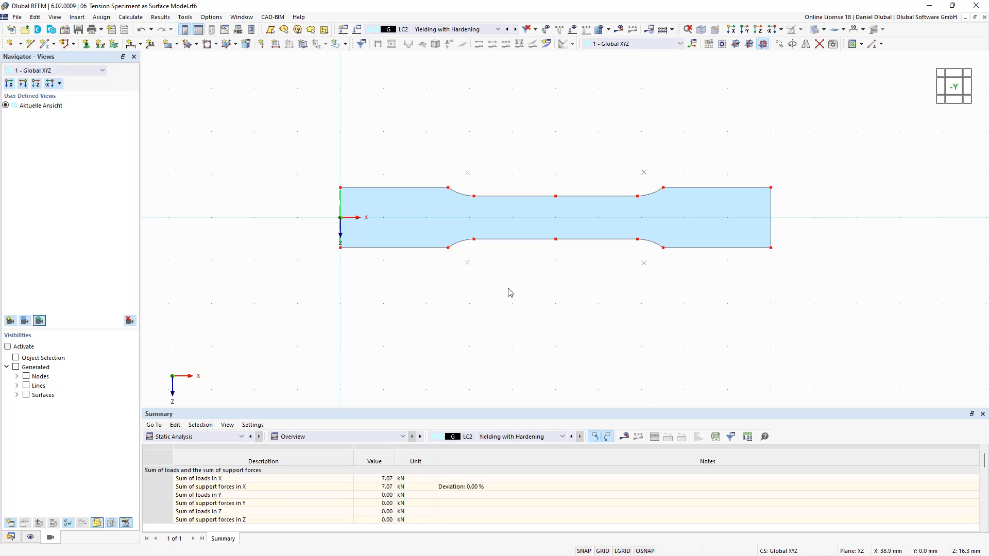
pyautogui.scroll(-2, 536, 322)
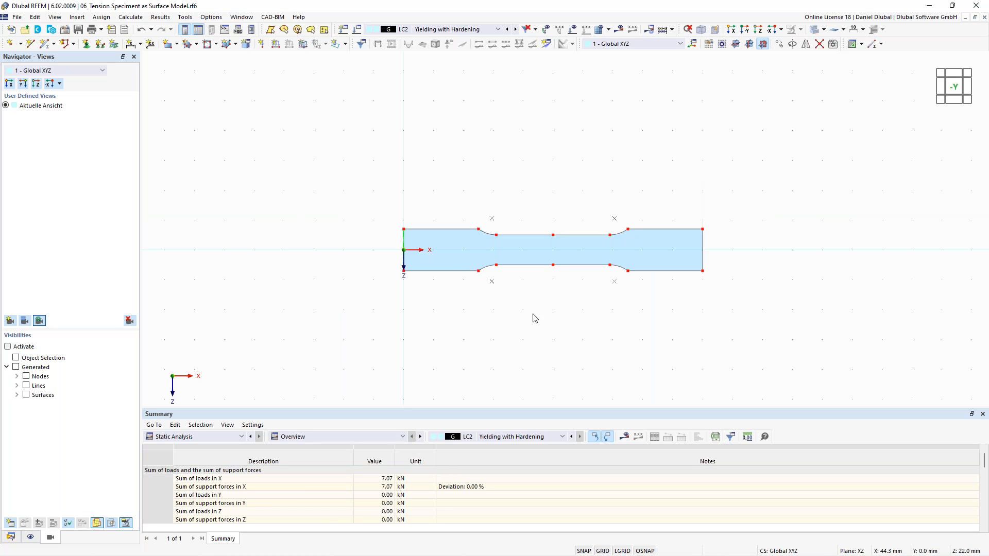
pyautogui.scroll(2, 510, 300)
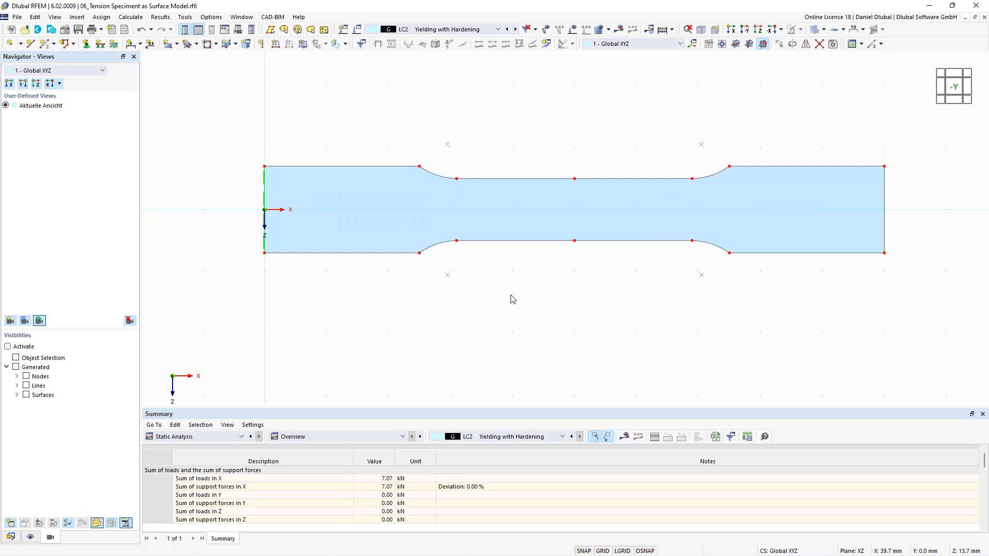
pyautogui.scroll(-1, 416, 209)
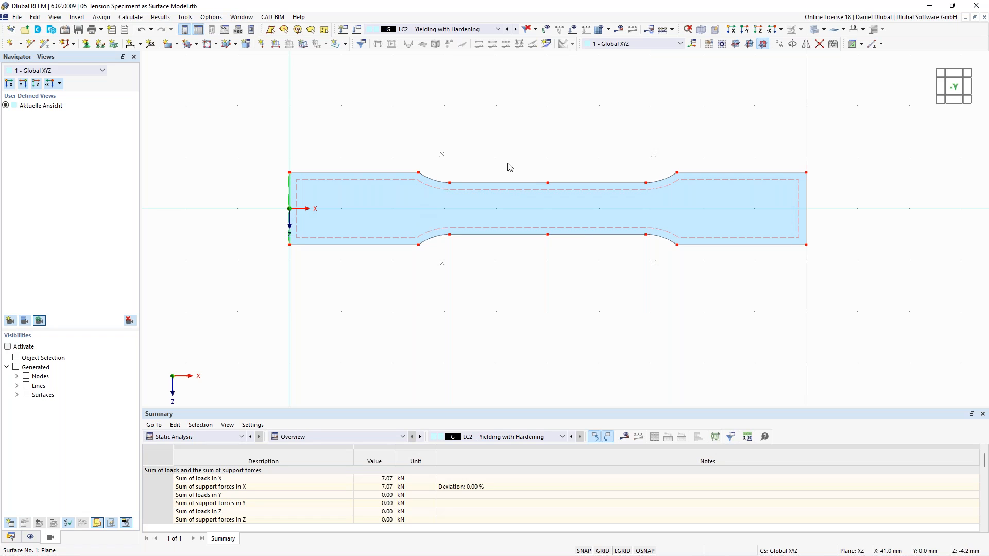
pyautogui.scroll(-3, 503, 139)
pyautogui.moveTo(493, 118); pyautogui.dragTo(483, 137, button='middle')
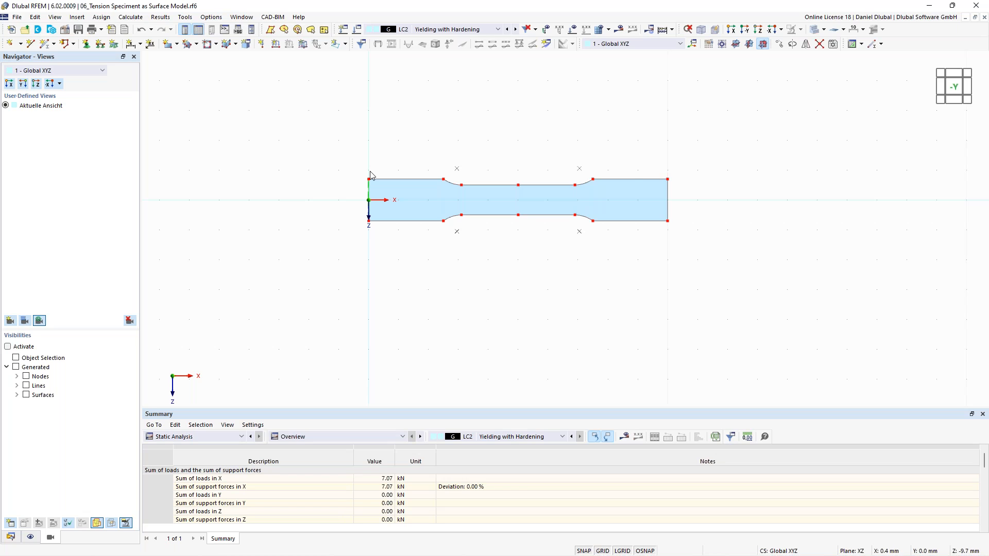
pyautogui.scroll(2, 370, 175)
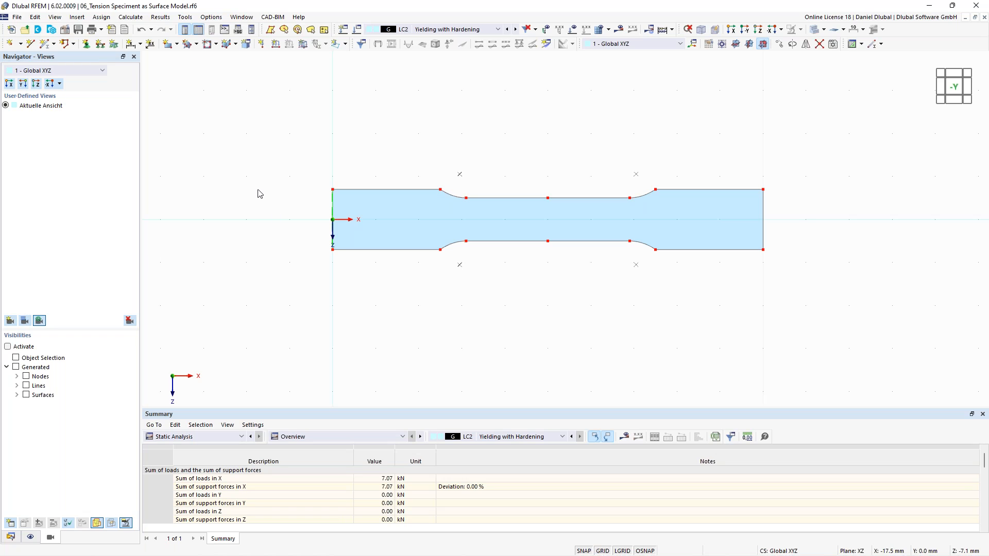
# - Check the add-ons in the tension specimen model's base data
pyautogui.click(67, 31)
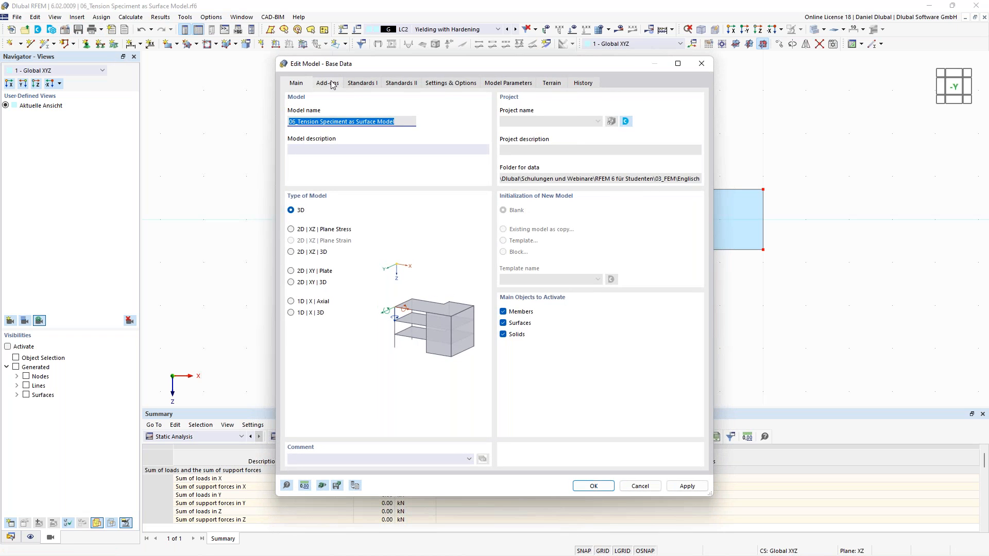
pyautogui.click(332, 84)
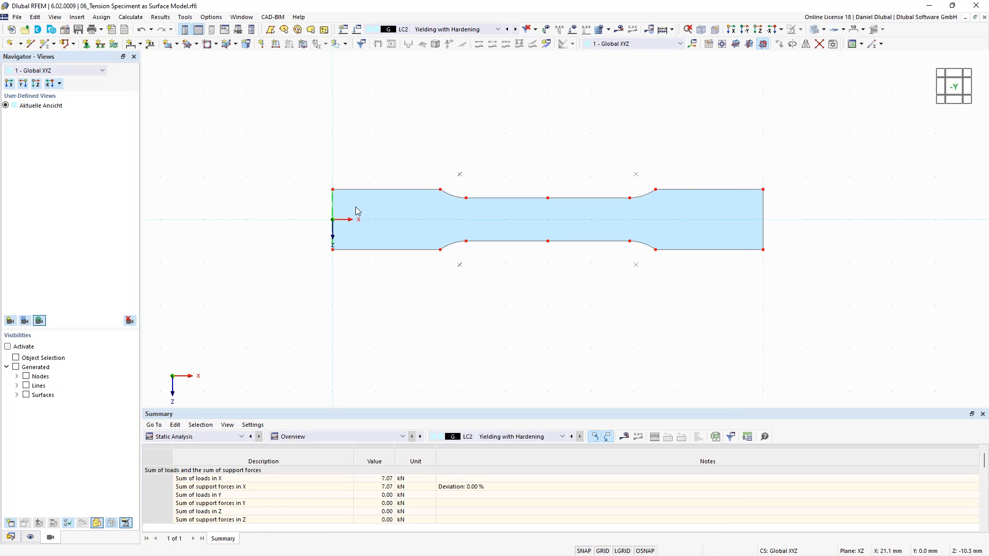
# - Show the model's data tree and activate load case LC1 Yield Strength
pyautogui.click(11, 537)
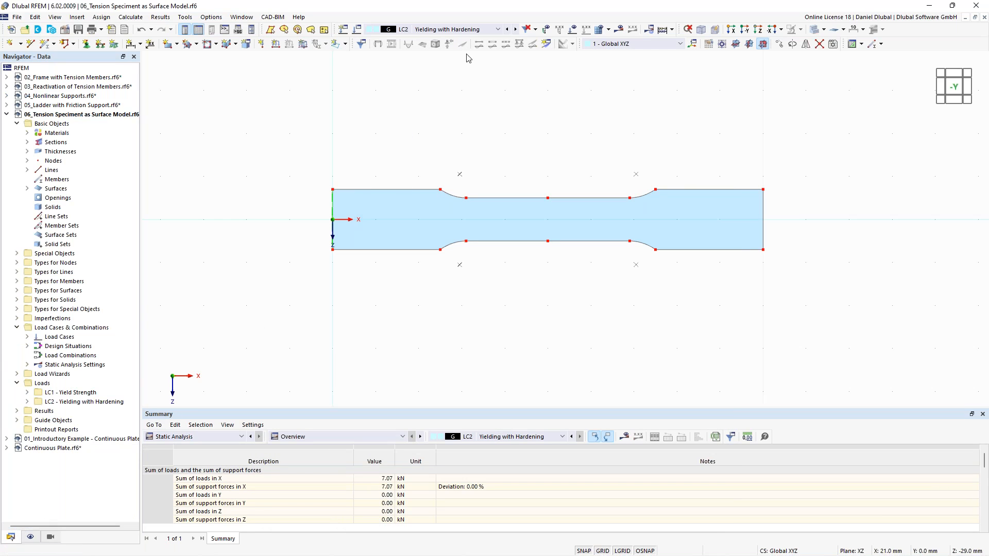
pyautogui.click(507, 28)
pyautogui.moveTo(428, 108); pyautogui.dragTo(383, 129, button='middle')
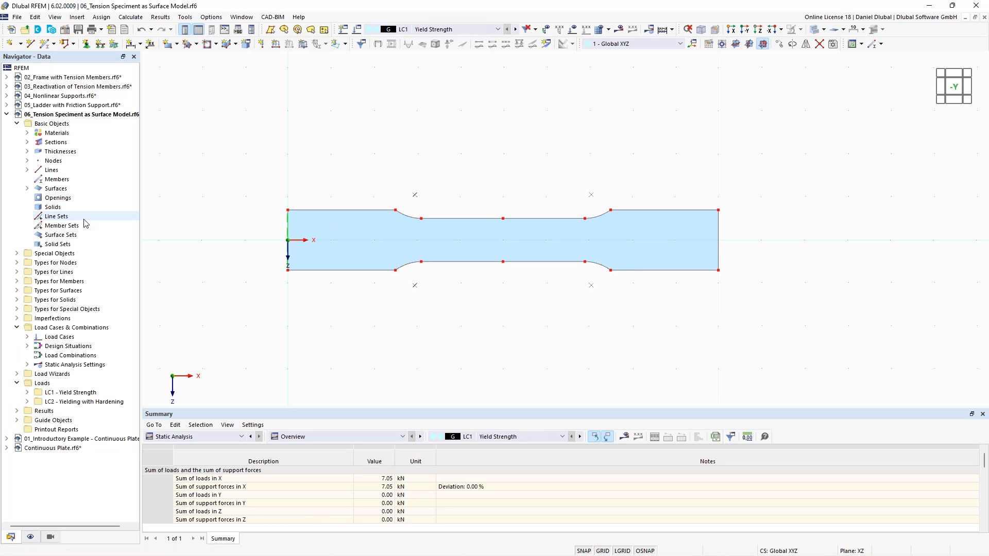
# - Select the specimen's surface and look through the surfaces and materials defined in the model
pyautogui.click(356, 246)
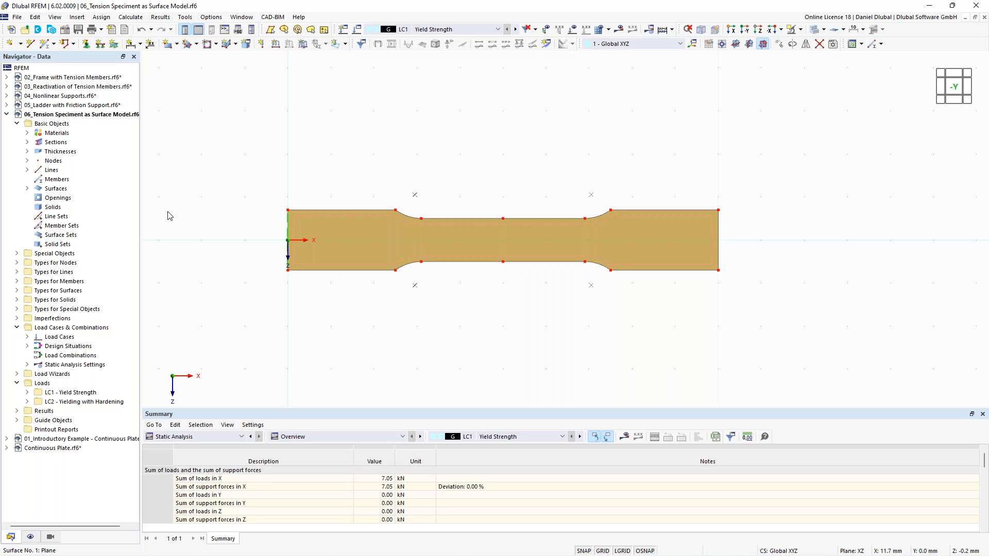
pyautogui.click(27, 188)
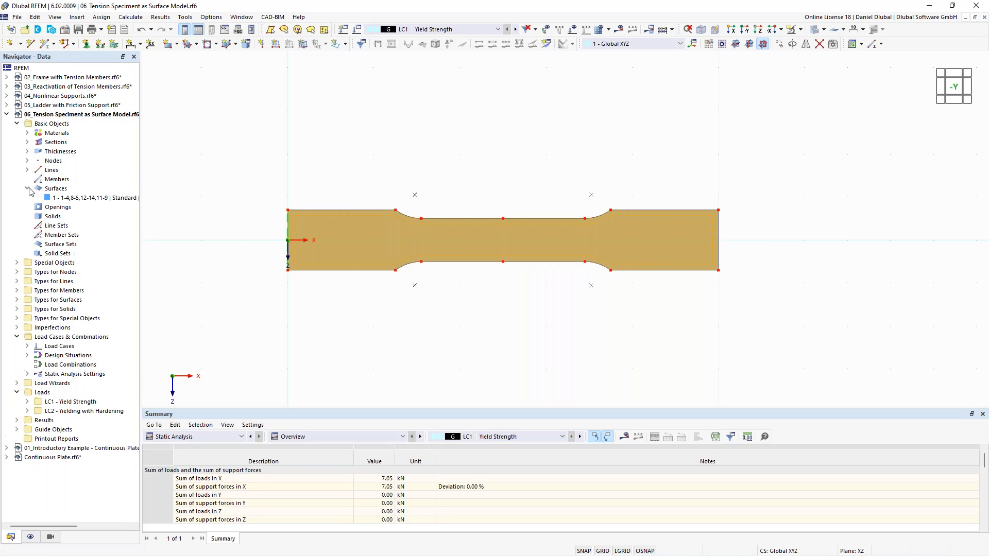
pyautogui.click(27, 188)
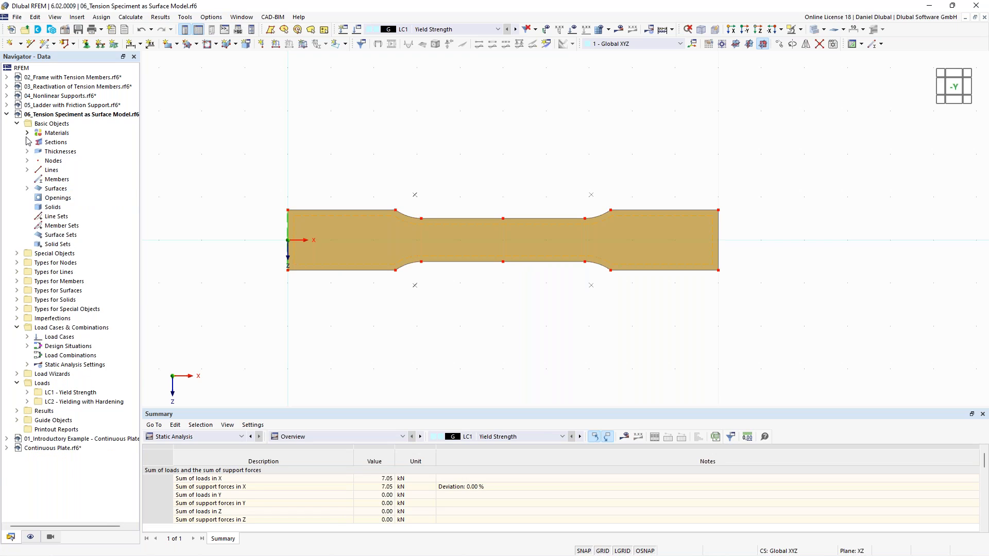
pyautogui.click(28, 133)
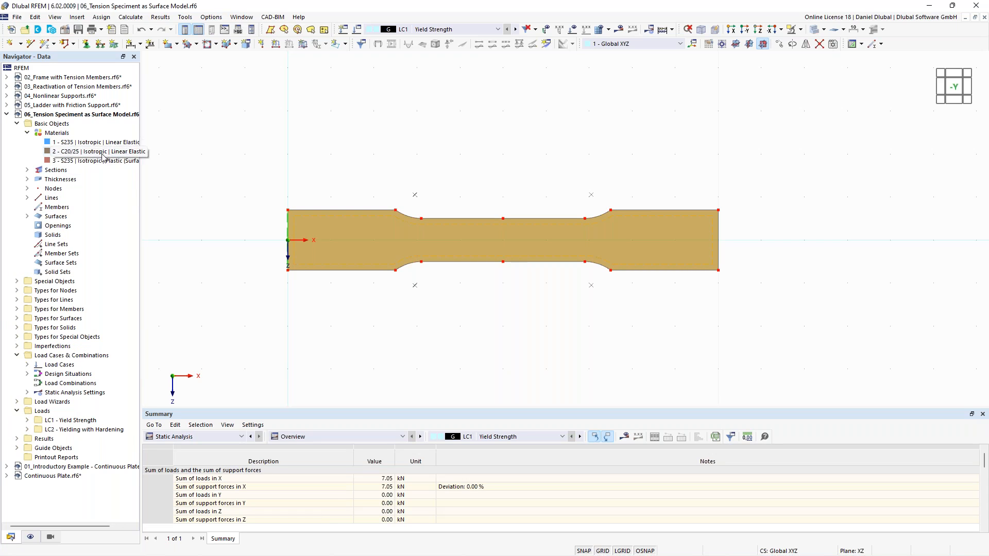
# - Assign material 1 - S235 | Isotropic | Linear Elastic to the specimen surface's thickness and accept deleting the results
pyautogui.doubleClick(359, 246)
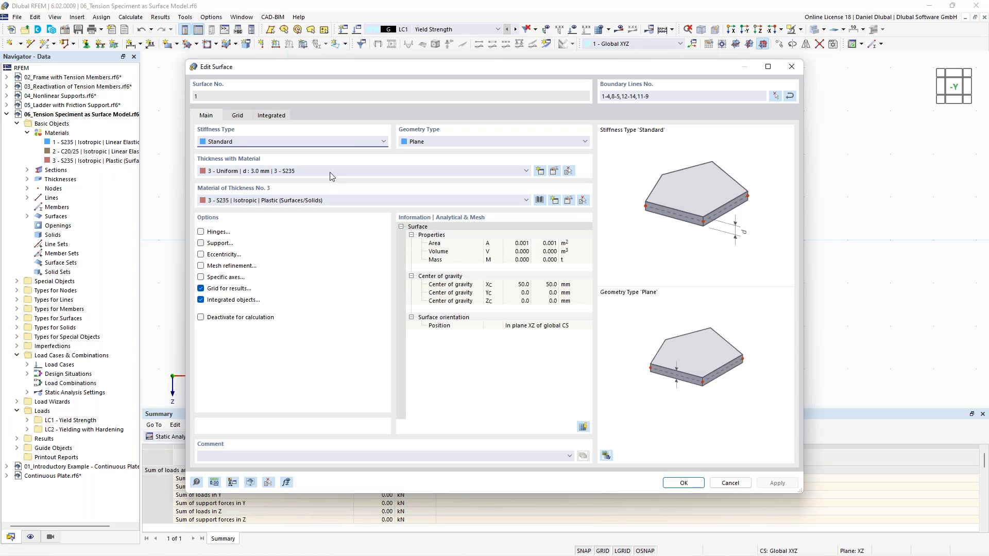
pyautogui.click(323, 198)
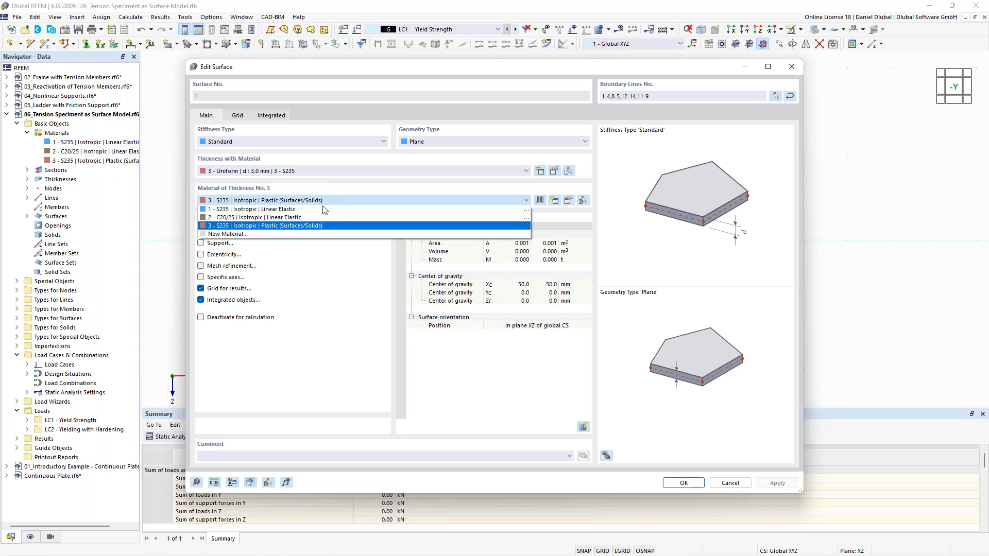
pyautogui.click(325, 209)
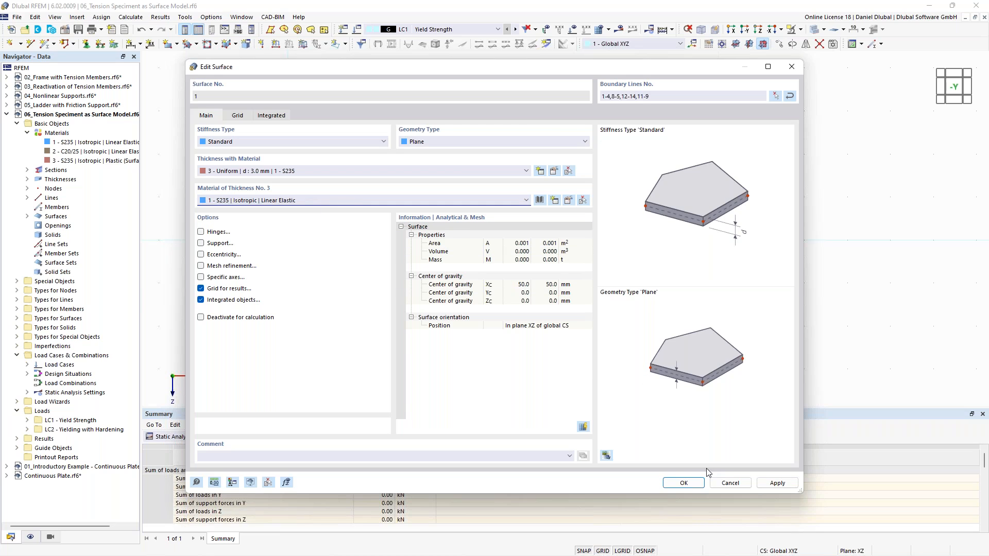
pyautogui.click(683, 483)
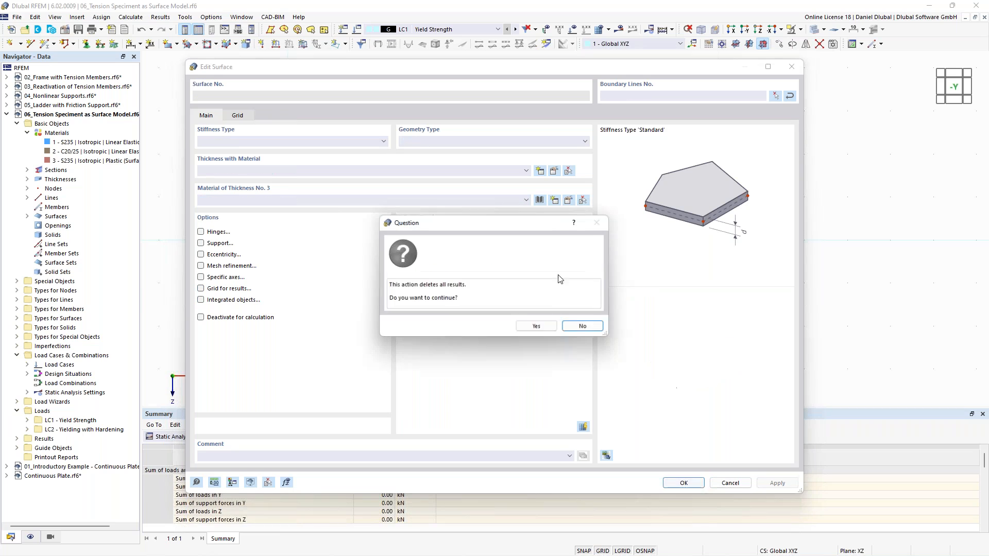
pyautogui.click(537, 327)
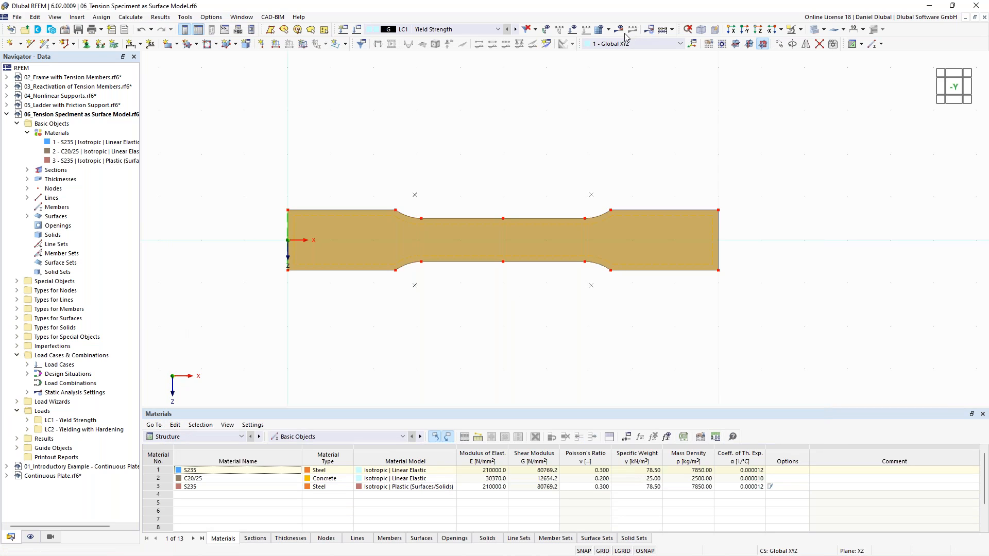
# - Calculate load case LC1 and display its loads together with the von Mises equivalent stresses
pyautogui.click(619, 30)
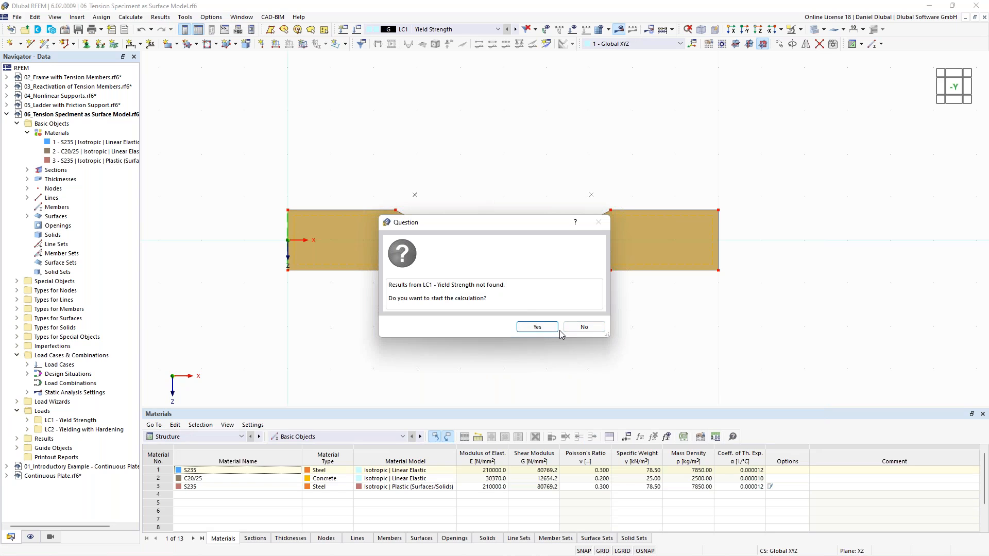
pyautogui.click(547, 332)
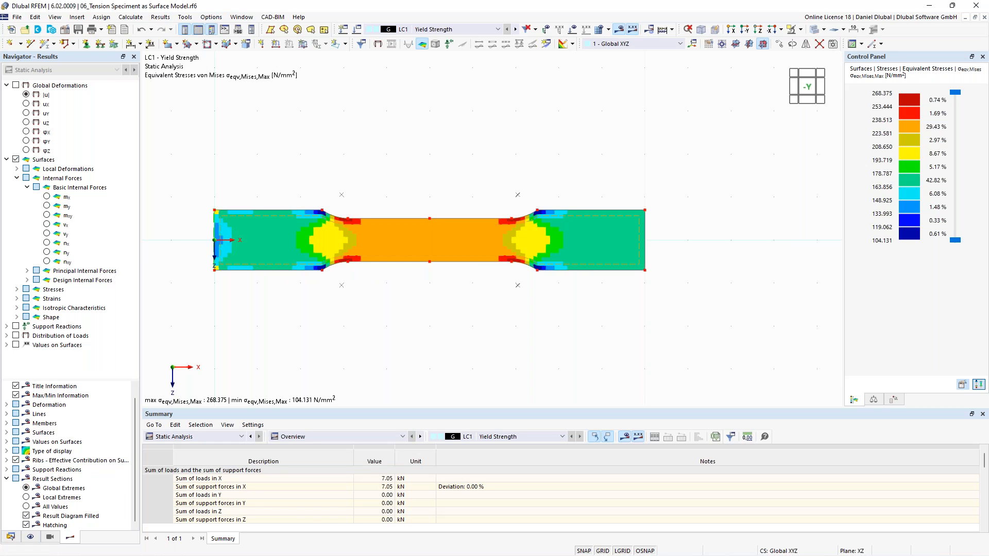
pyautogui.click(573, 32)
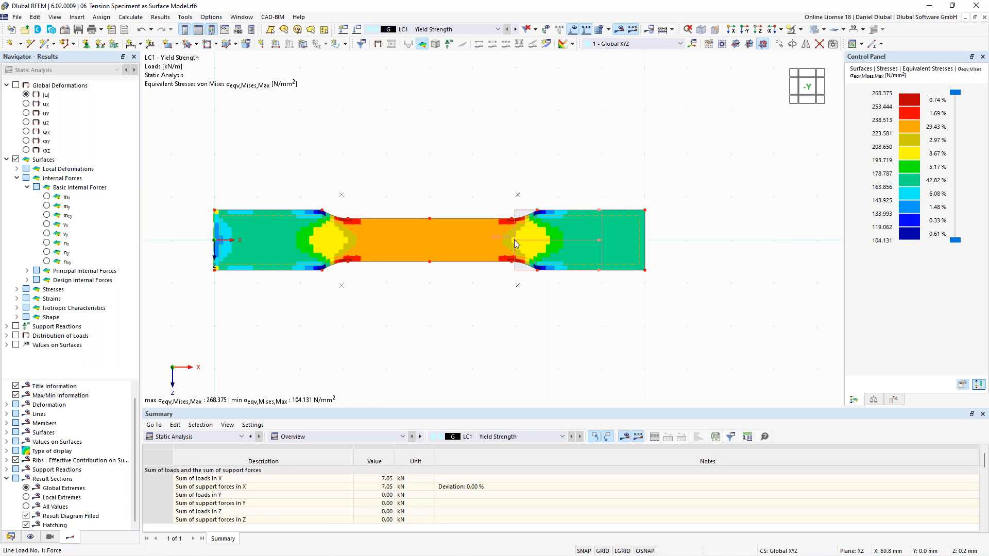
# - Examine the LC1 line load's magnitude and the stress derivation in its comment, leaving the load as it is
pyautogui.moveTo(514, 239)
pyautogui.moveTo(418, 245)
pyautogui.doubleClick(516, 239)
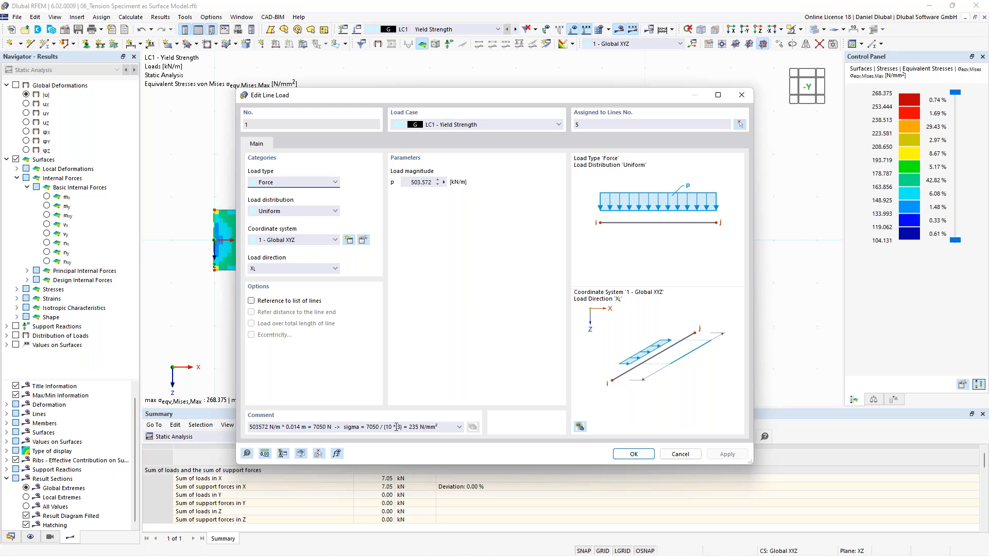
pyautogui.moveTo(385, 428); pyautogui.dragTo(402, 428)
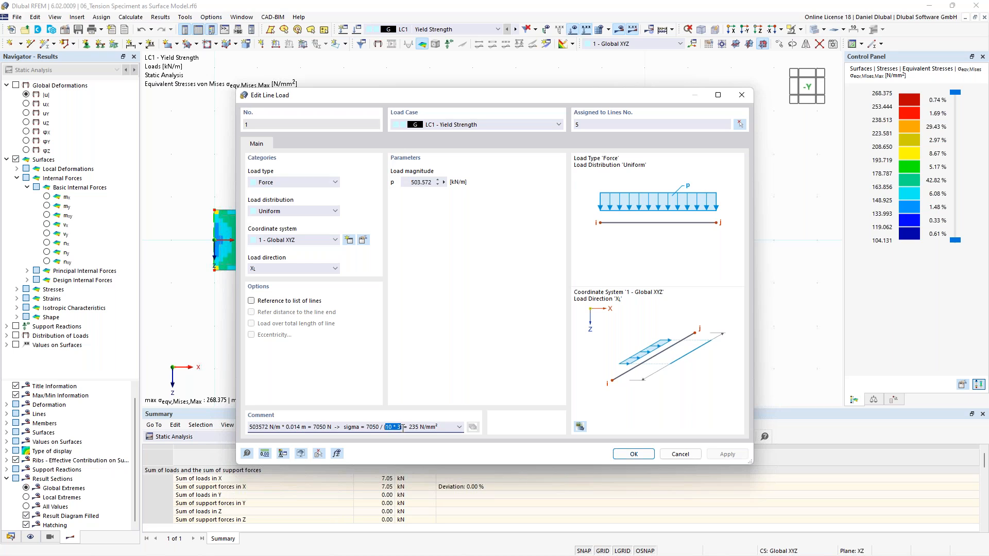
pyautogui.moveTo(474, 95); pyautogui.dragTo(398, 81)
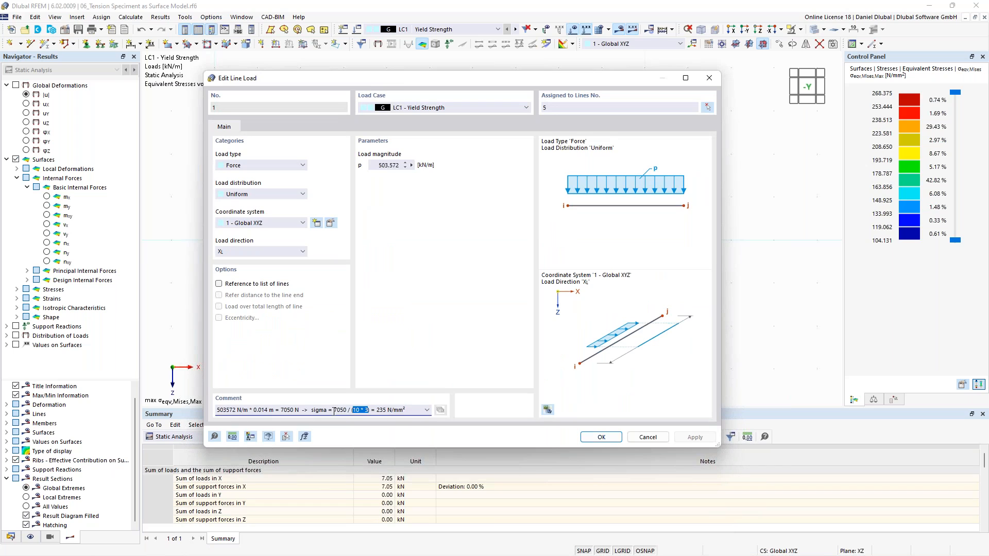
pyautogui.moveTo(334, 410); pyautogui.dragTo(347, 410)
pyautogui.click(334, 410)
pyautogui.moveTo(586, 81); pyautogui.dragTo(513, 165)
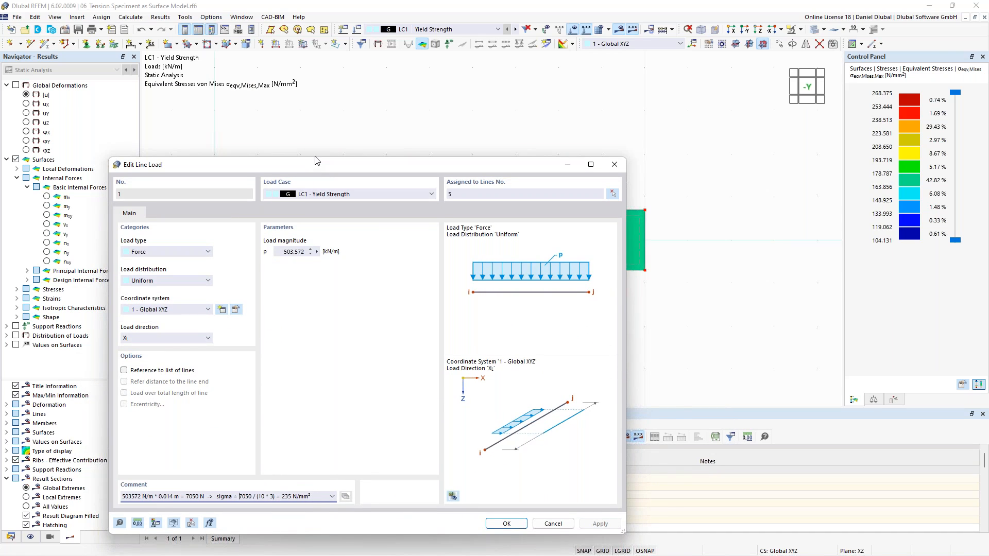
pyautogui.moveTo(317, 162); pyautogui.dragTo(357, 83)
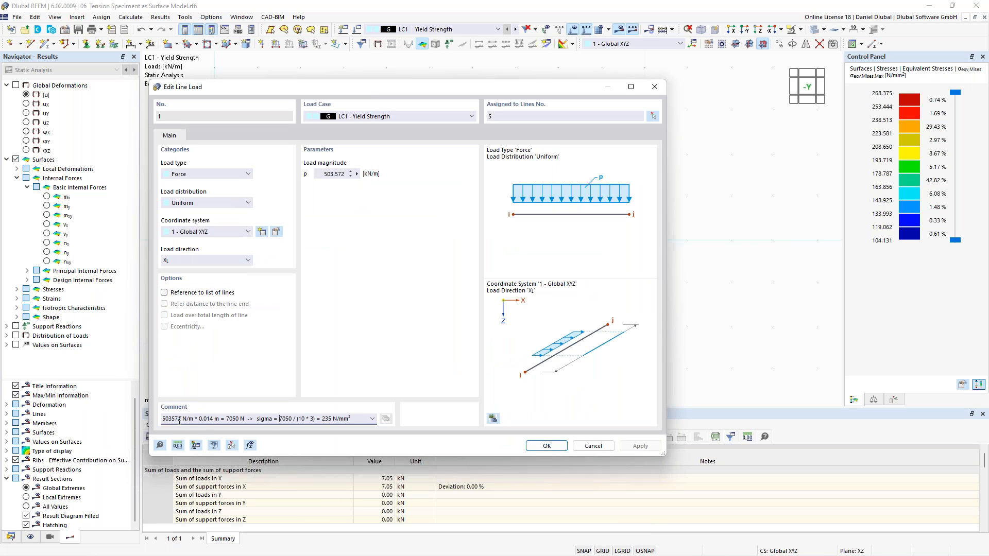
pyautogui.click(592, 445)
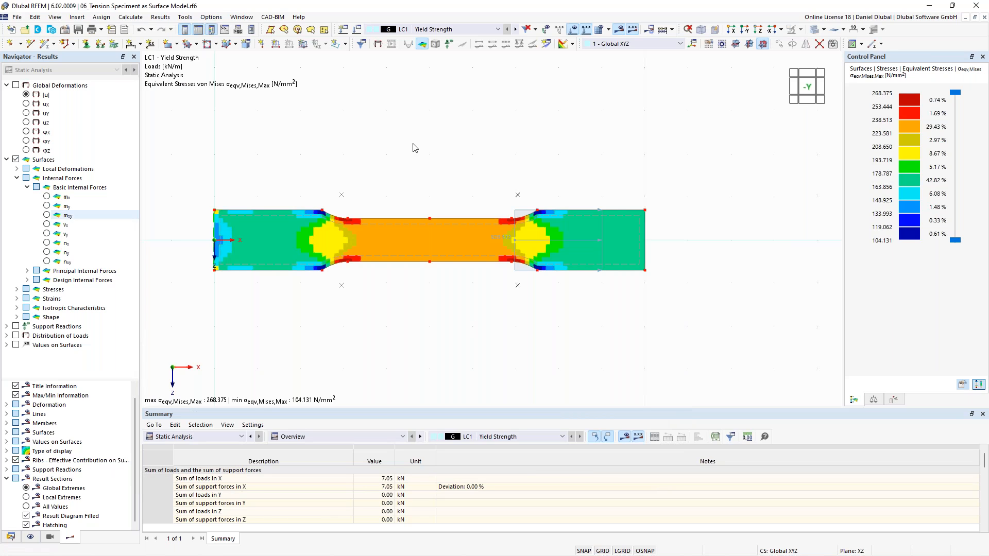
# - Review the smoothing types for surface results and keep Constant on mesh elements
pyautogui.scroll(2, 424, 221)
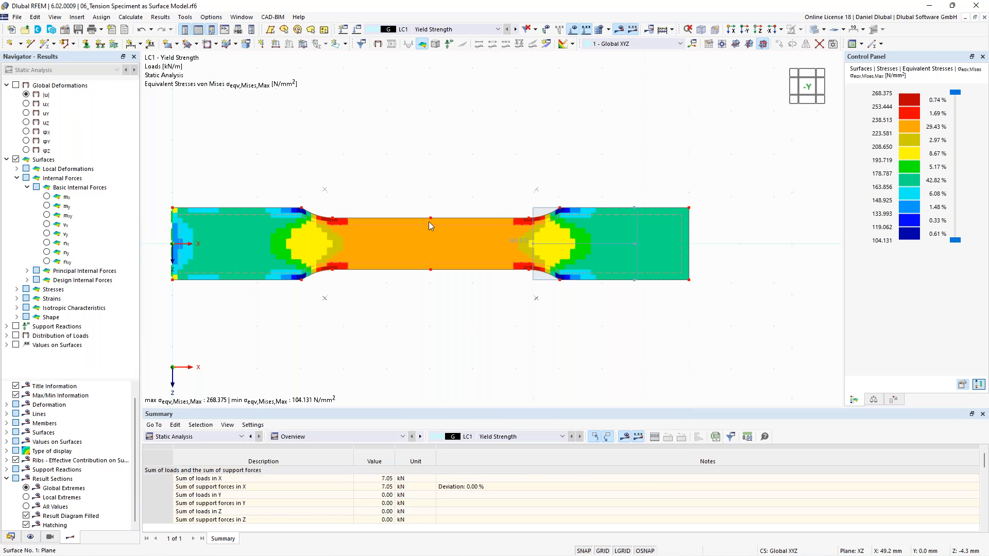
pyautogui.moveTo(432, 186); pyautogui.dragTo(470, 206, button='middle')
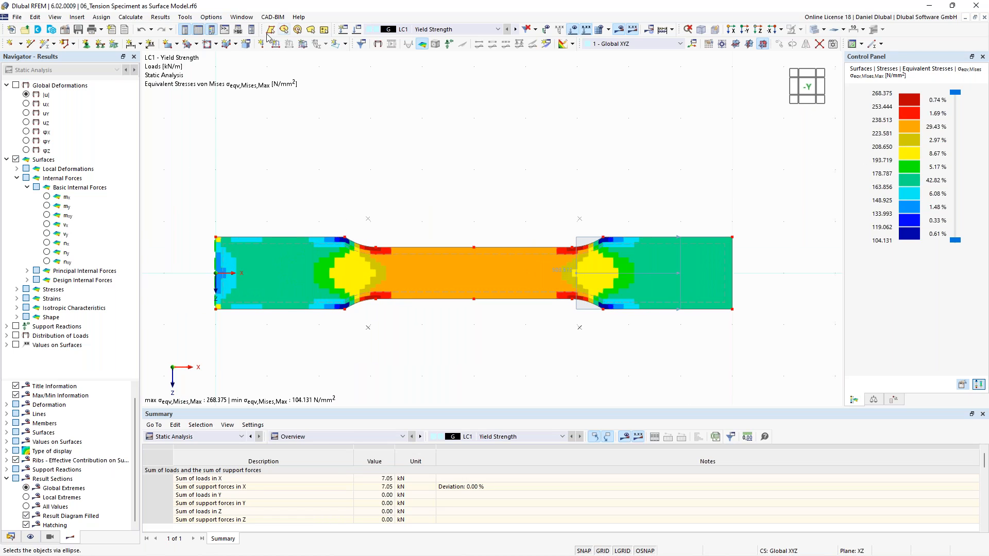
pyautogui.click(135, 21)
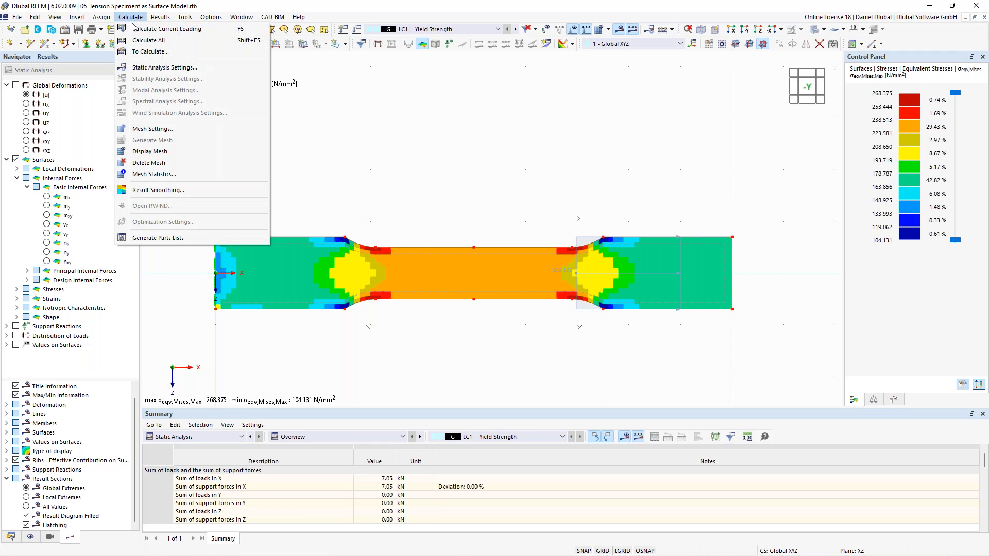
pyautogui.click(166, 195)
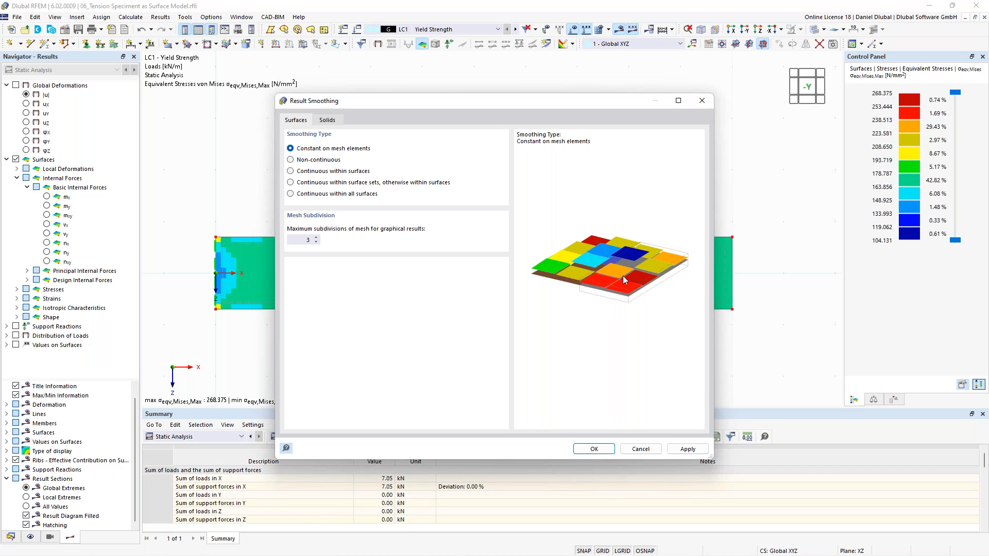
pyautogui.click(307, 184)
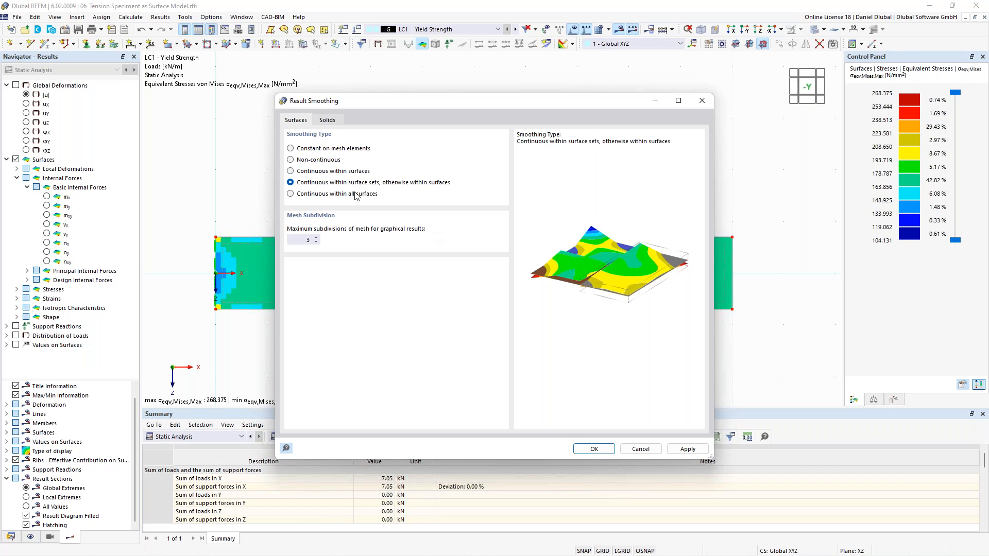
pyautogui.click(323, 149)
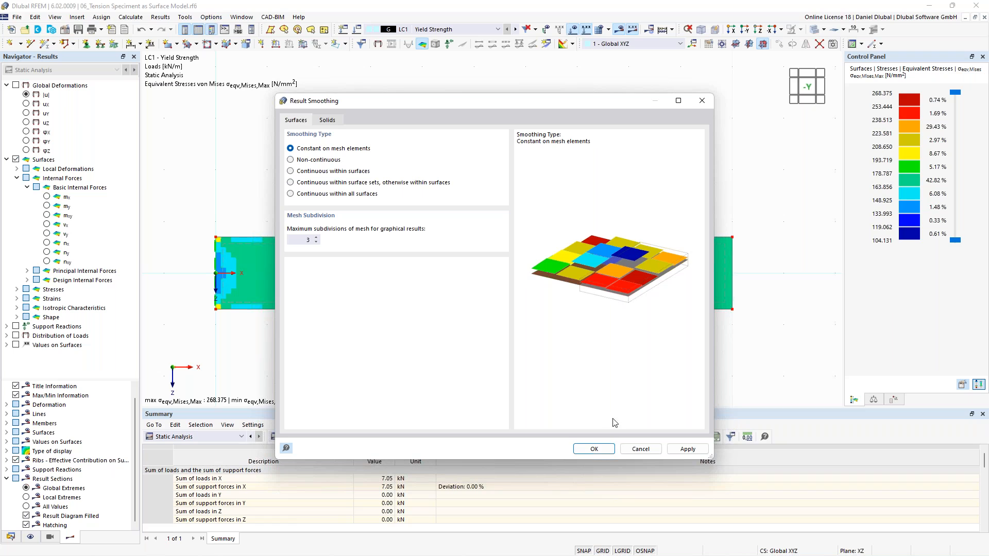
pyautogui.click(594, 448)
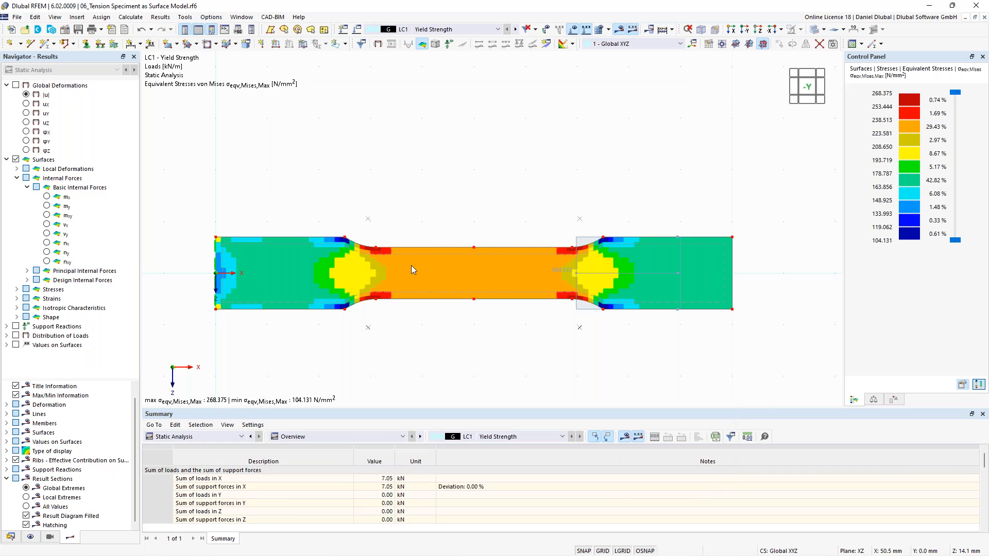
# - Refer the equivalent stress colour scale to limits of 235.000 and 119.062 N/mm²
pyautogui.doubleClick(916, 135)
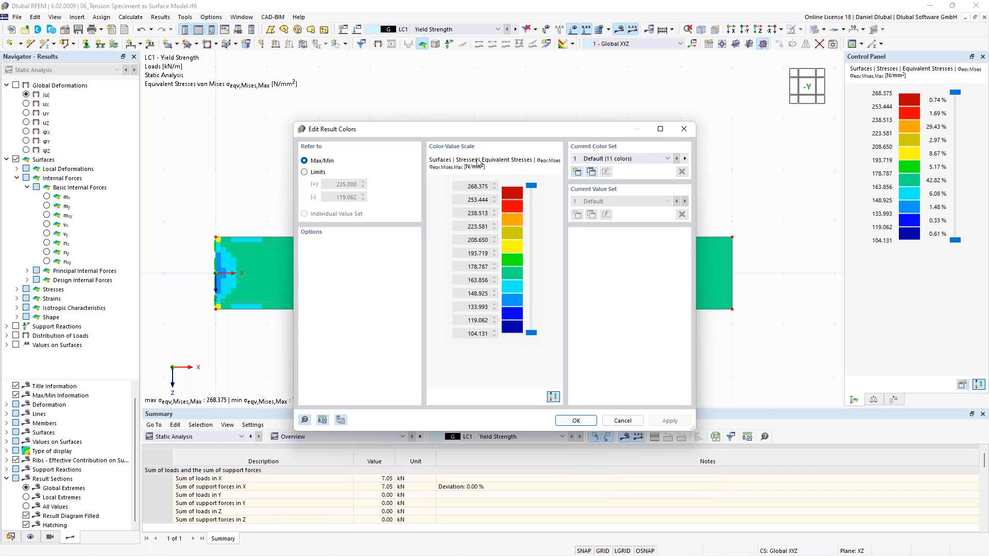
pyautogui.click(684, 130)
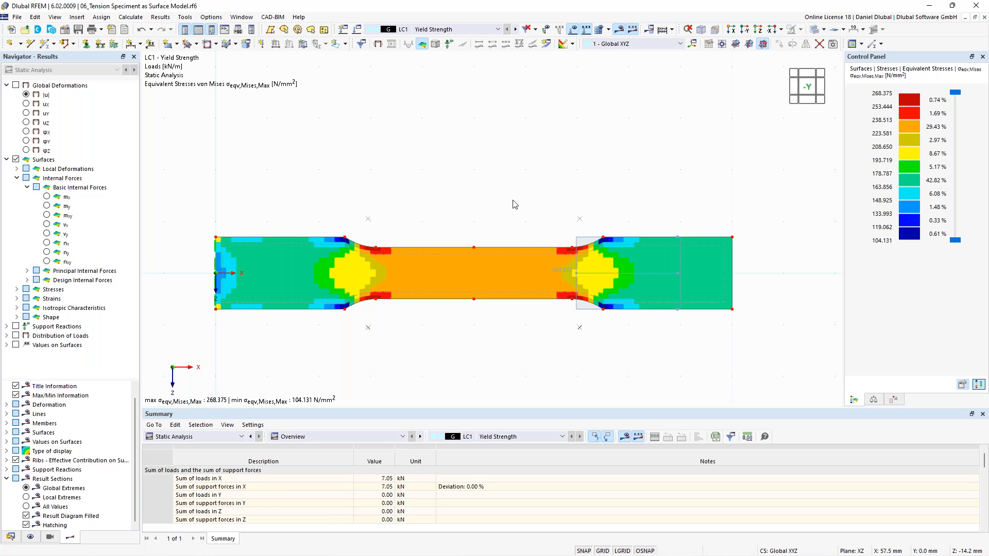
pyautogui.doubleClick(907, 157)
pyautogui.click(312, 171)
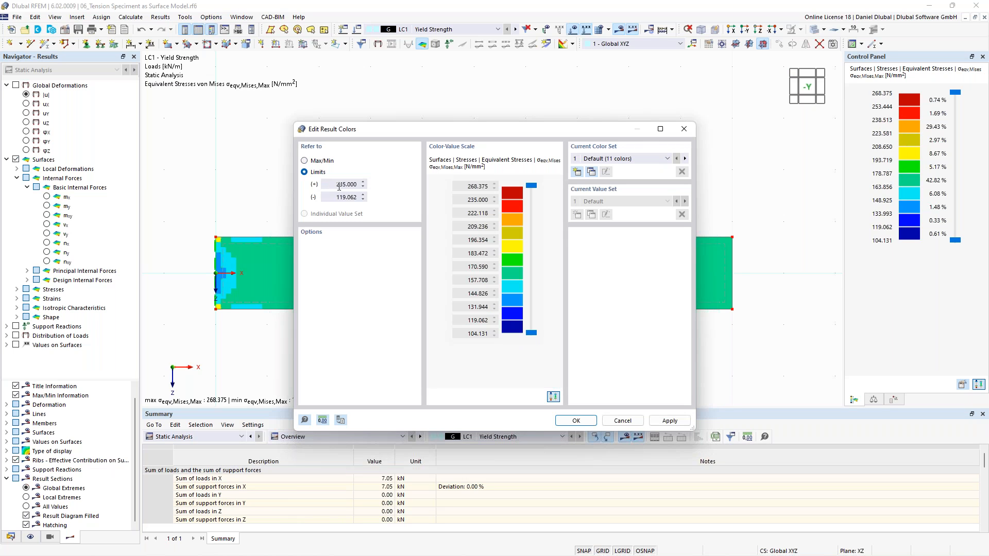
pyautogui.doubleClick(472, 200)
pyautogui.moveTo(493, 203); pyautogui.dragTo(500, 203)
pyautogui.click(575, 421)
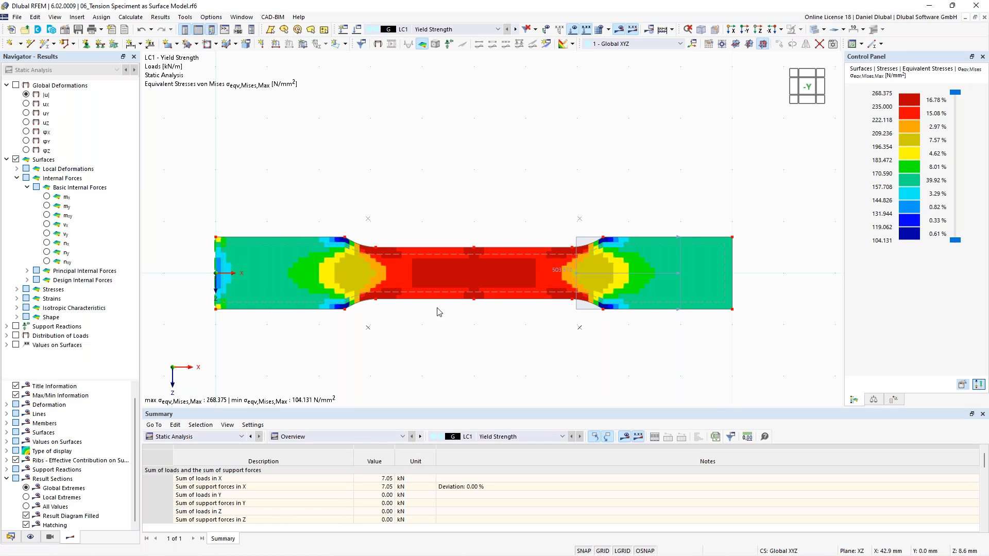
# - Check the specimen surface's material assignment and bring back the materials list in the model data
pyautogui.scroll(1, 439, 312)
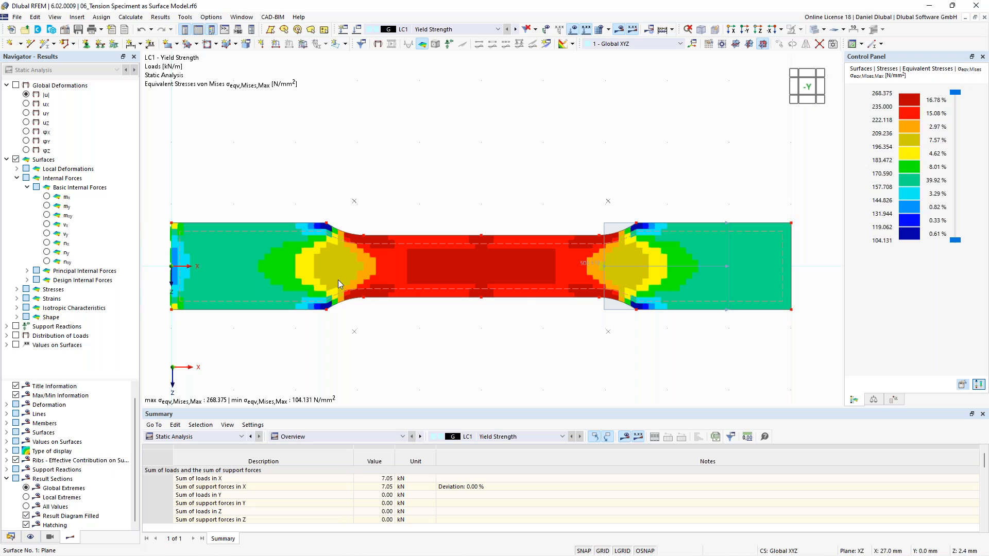
pyautogui.doubleClick(279, 237)
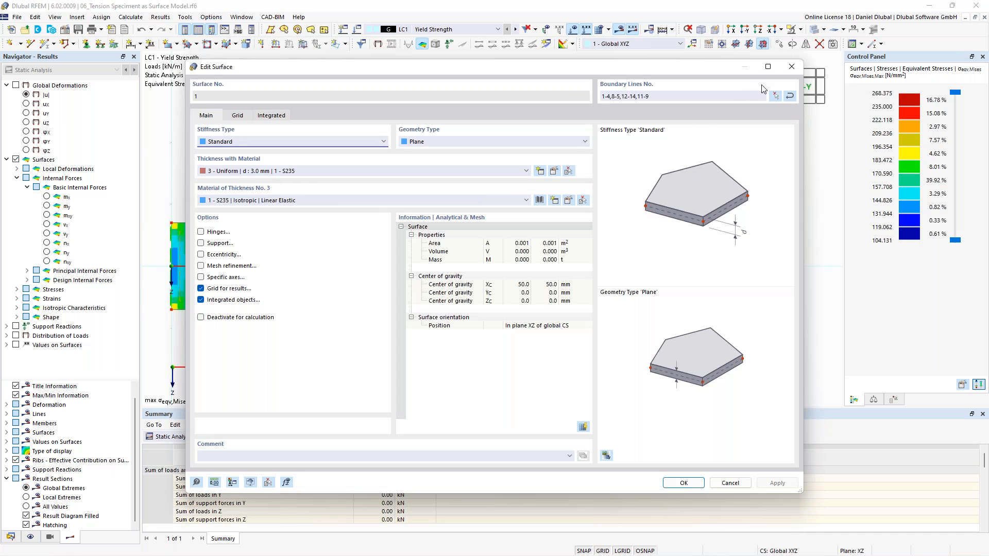
pyautogui.click(792, 67)
pyautogui.click(10, 537)
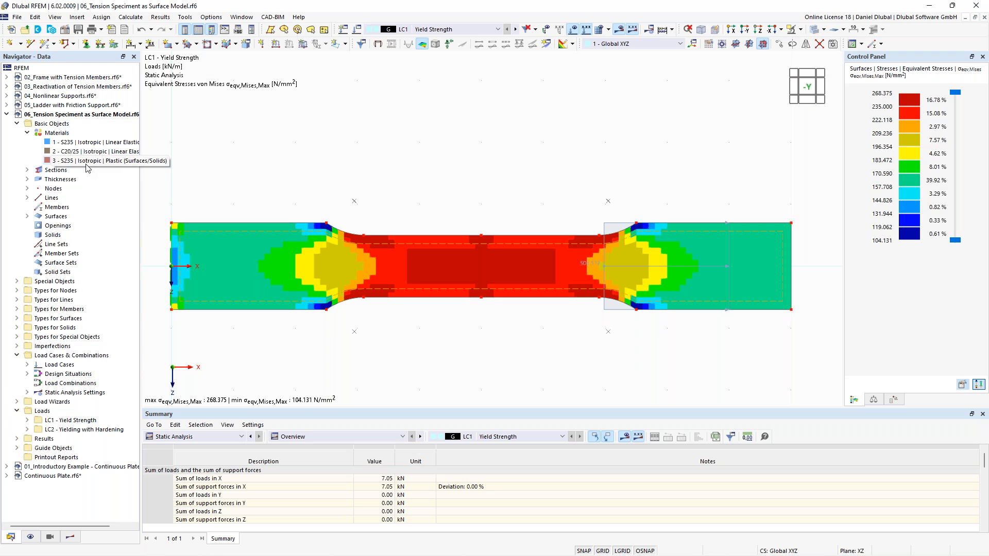
# - Assign material 3 - S235 | Isotropic | Plastic (Surfaces/Solids) to the 3.0 mm thickness of the specimen surface
pyautogui.doubleClick(219, 233)
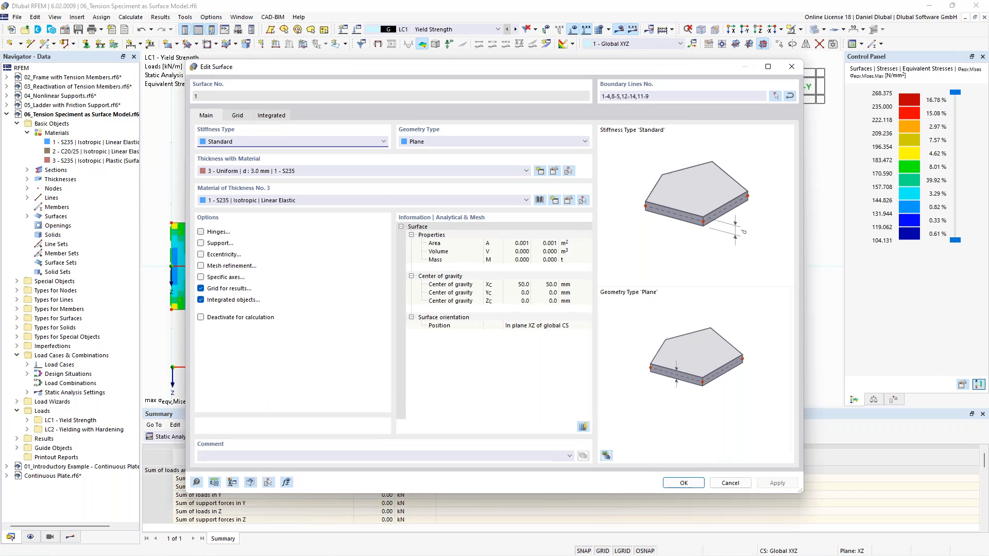
pyautogui.click(269, 202)
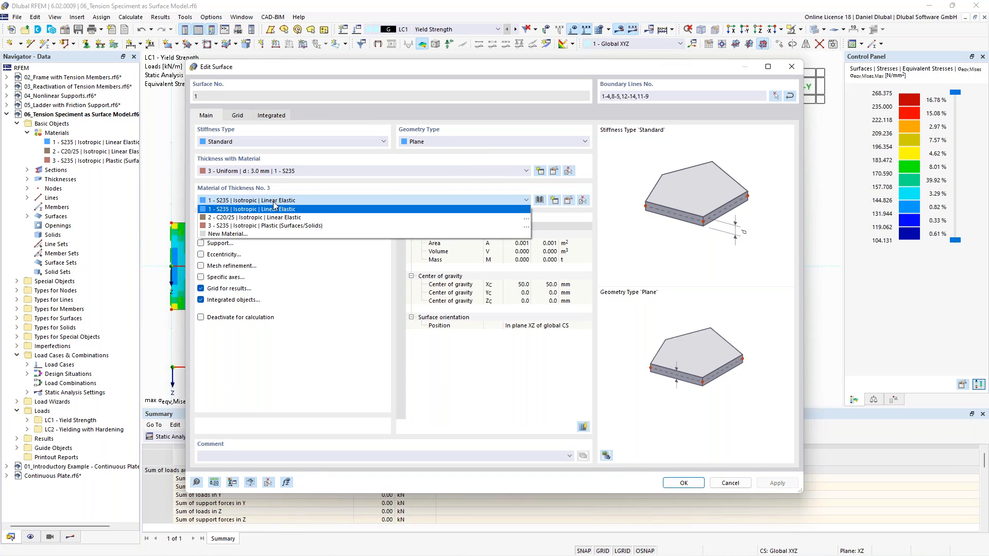
pyautogui.click(264, 228)
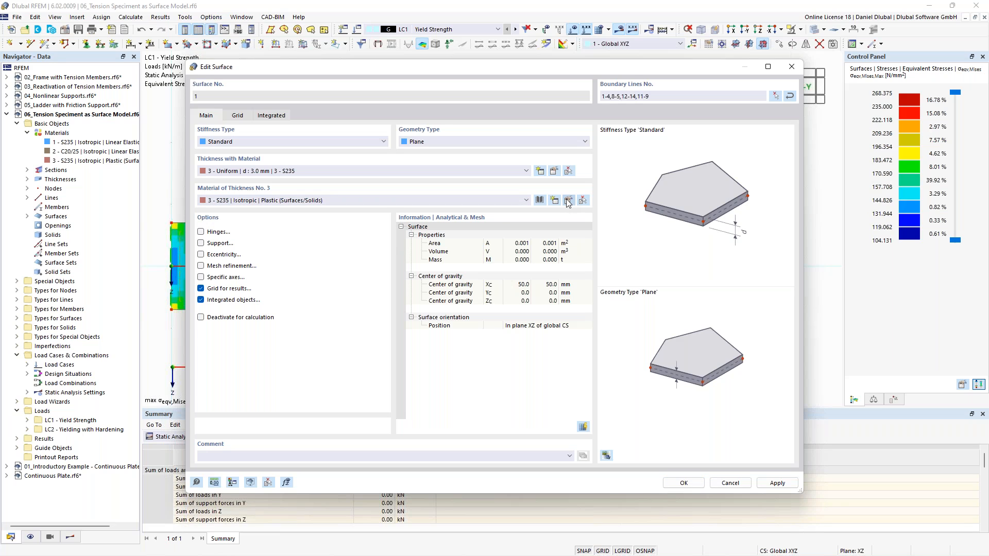
# - Examine material 3's model type and its yield strength parameters for compression and tension, leaving the values as they are
pyautogui.click(568, 200)
pyautogui.click(432, 185)
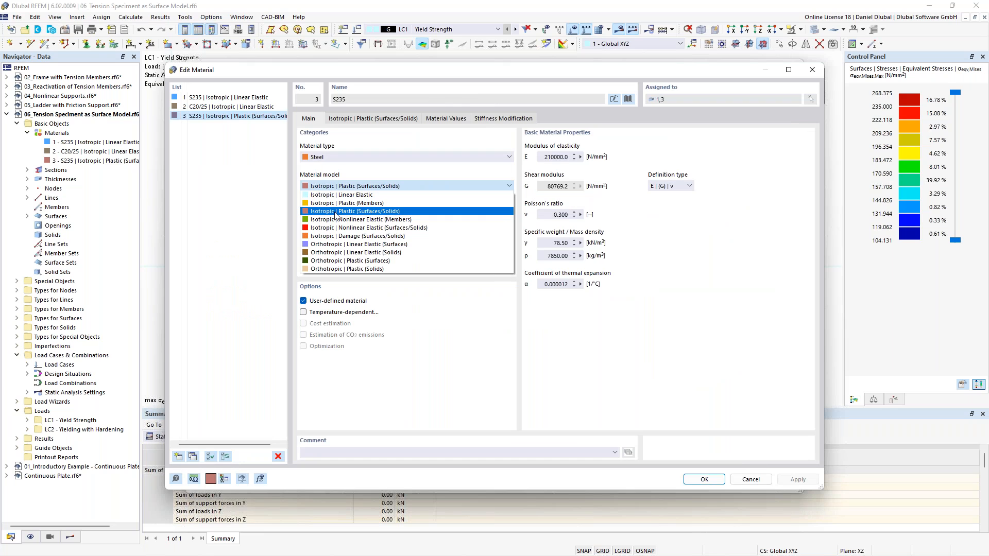
pyautogui.click(383, 214)
pyautogui.click(397, 119)
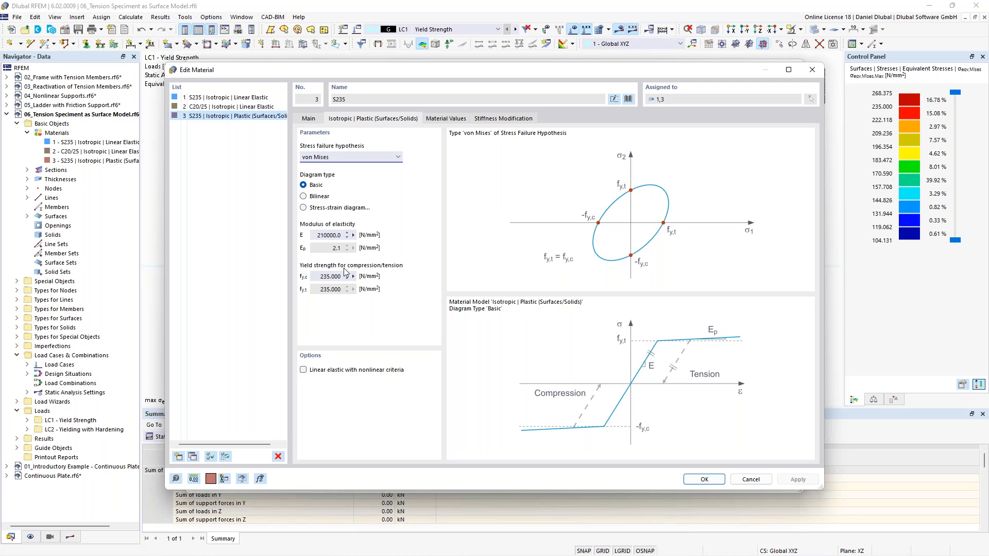
pyautogui.click(319, 277)
pyautogui.moveTo(319, 276); pyautogui.dragTo(341, 276)
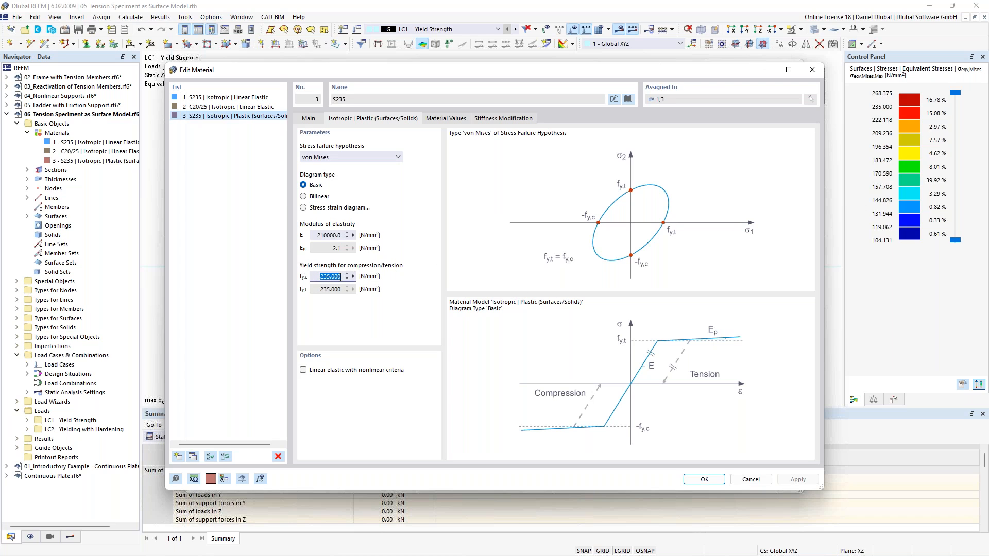
pyautogui.click(316, 278)
pyautogui.moveTo(319, 277); pyautogui.dragTo(341, 277)
pyautogui.click(316, 279)
# - Review the stress failure hypotheses available for the plastic S235 material, keep von Mises, and close the material settings
pyautogui.click(382, 158)
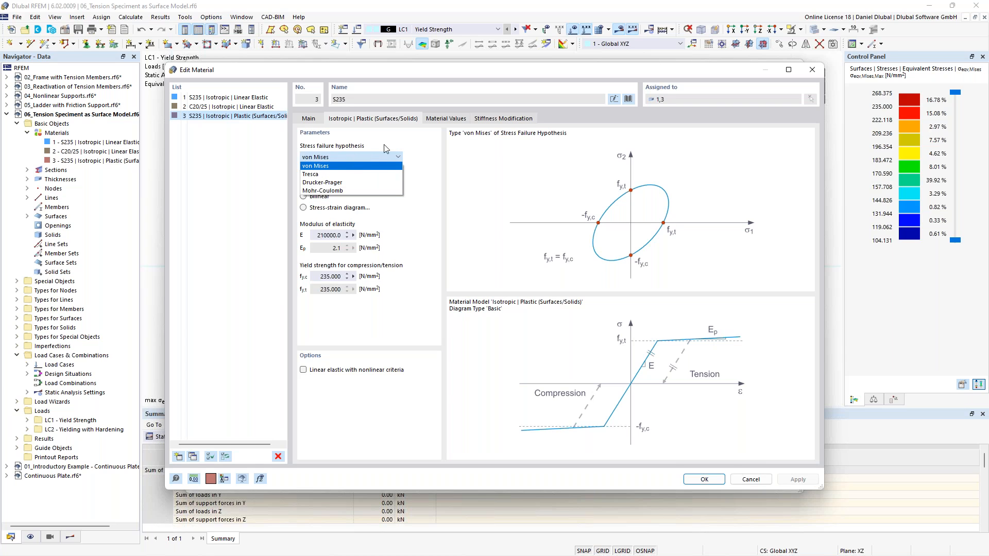
pyautogui.click(360, 154)
pyautogui.click(324, 119)
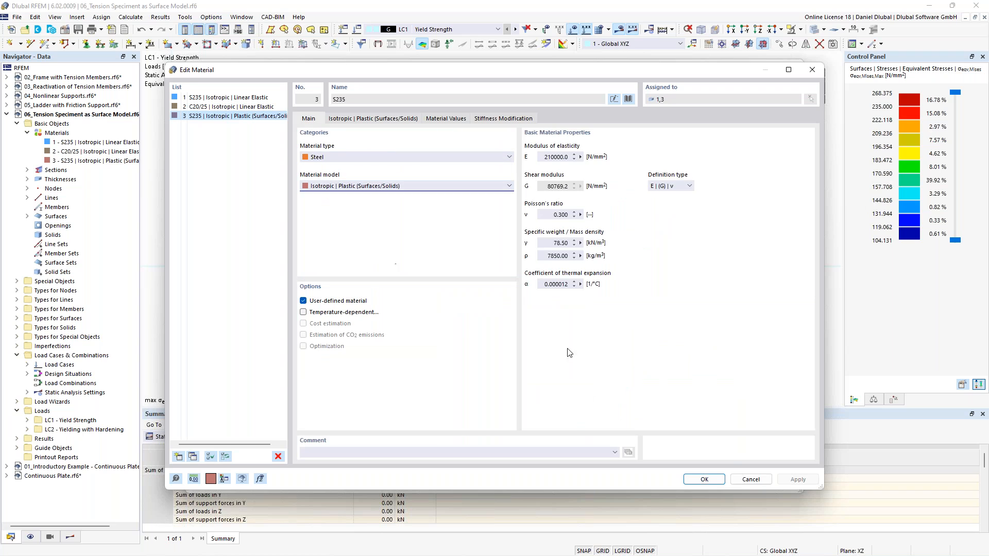
pyautogui.click(707, 483)
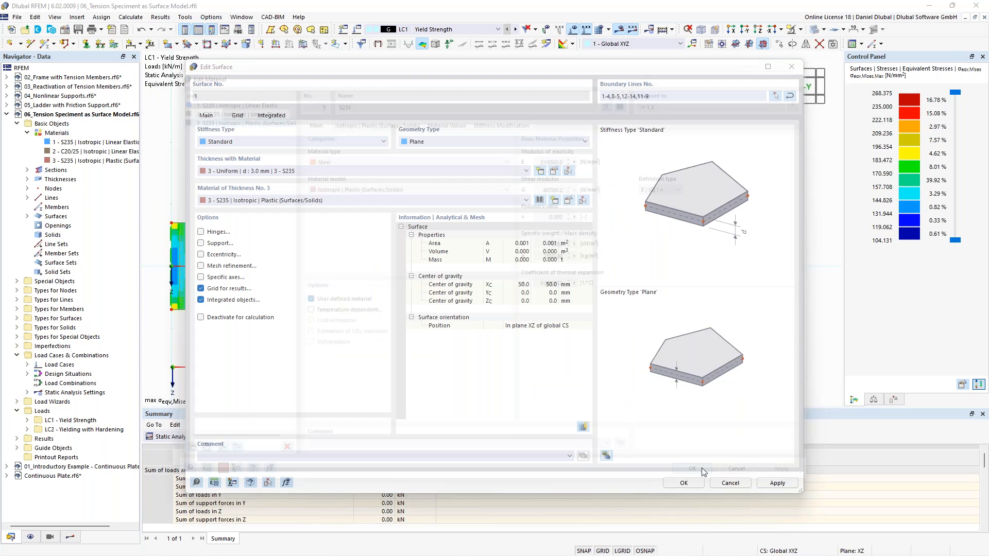
# - Confirm the surface's material change, accept deleting the existing results, and recalculate to display the LC1 results
pyautogui.click(685, 482)
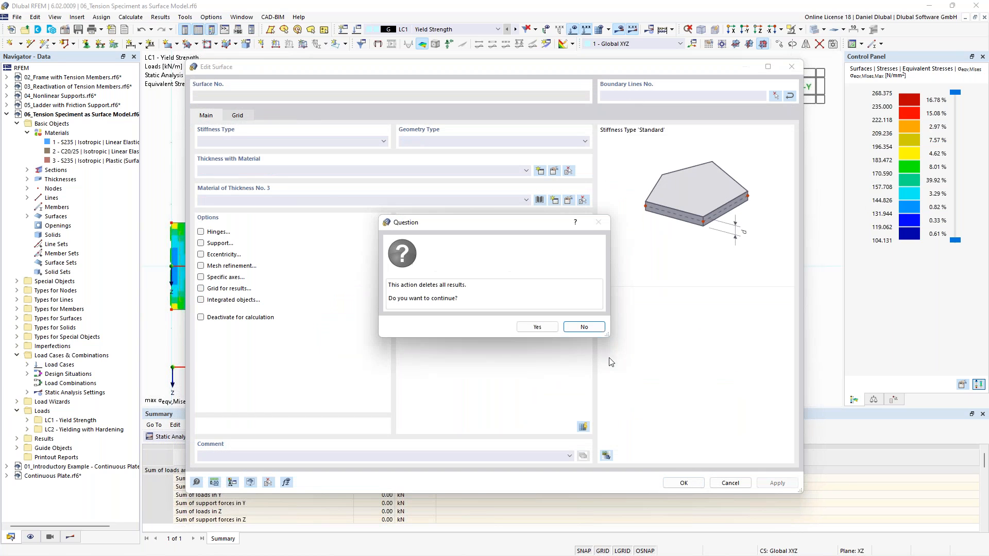
pyautogui.click(549, 330)
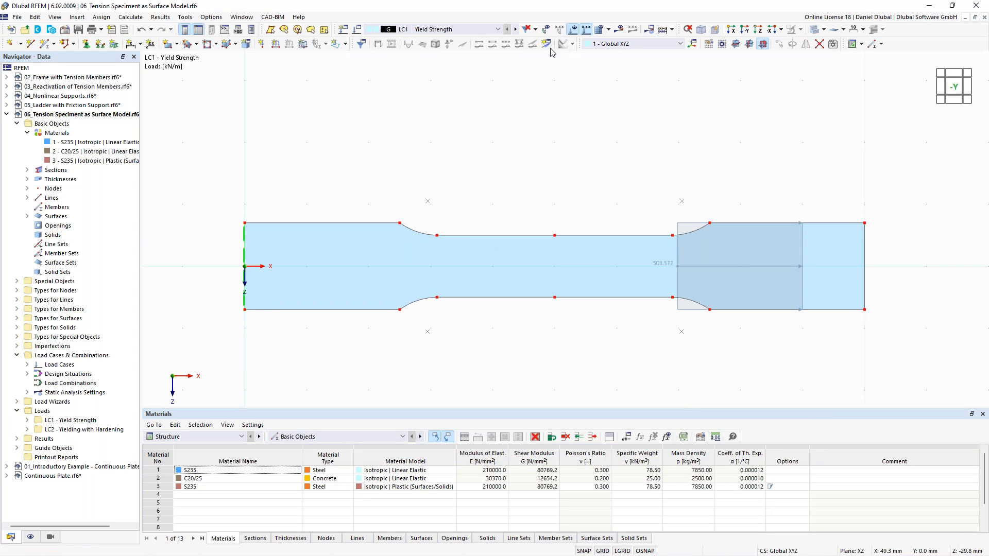
pyautogui.click(648, 30)
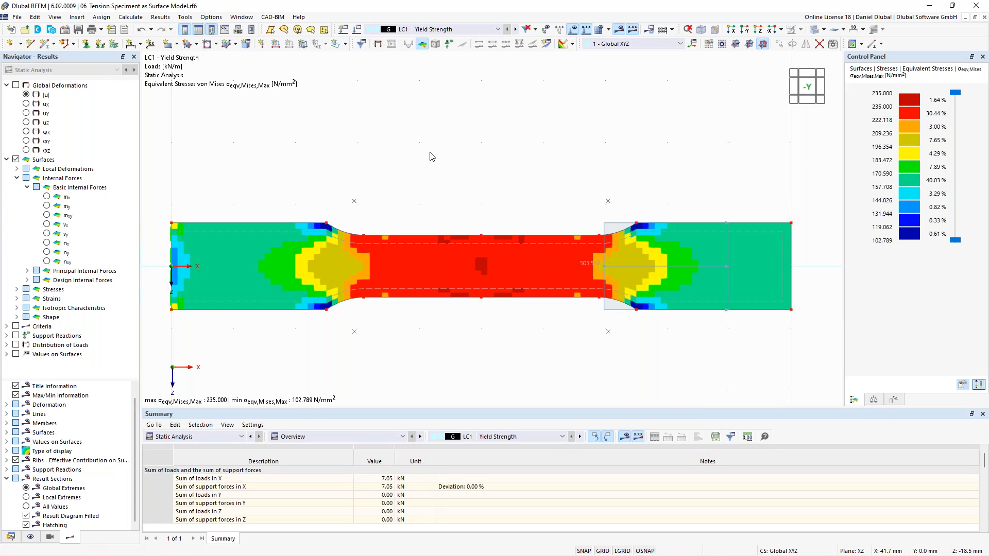
# - Refer the equivalent stress colour scale to the Max/Min values instead of fixed limits
pyautogui.doubleClick(900, 157)
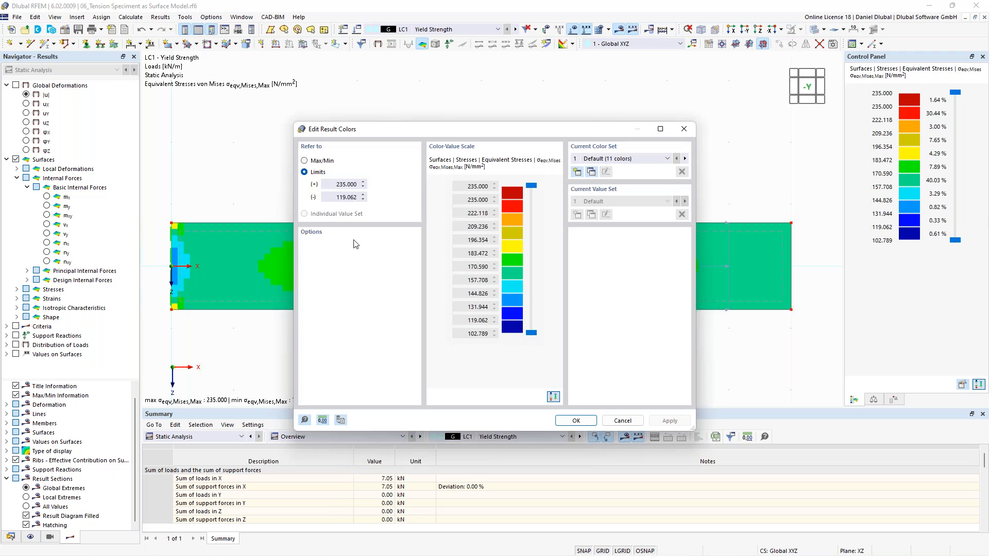
pyautogui.click(305, 161)
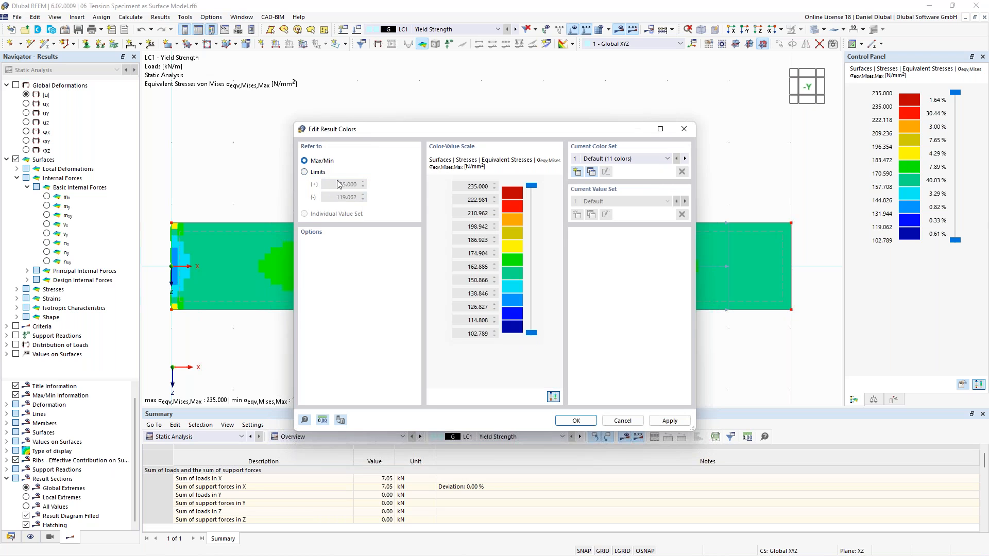
pyautogui.click(576, 421)
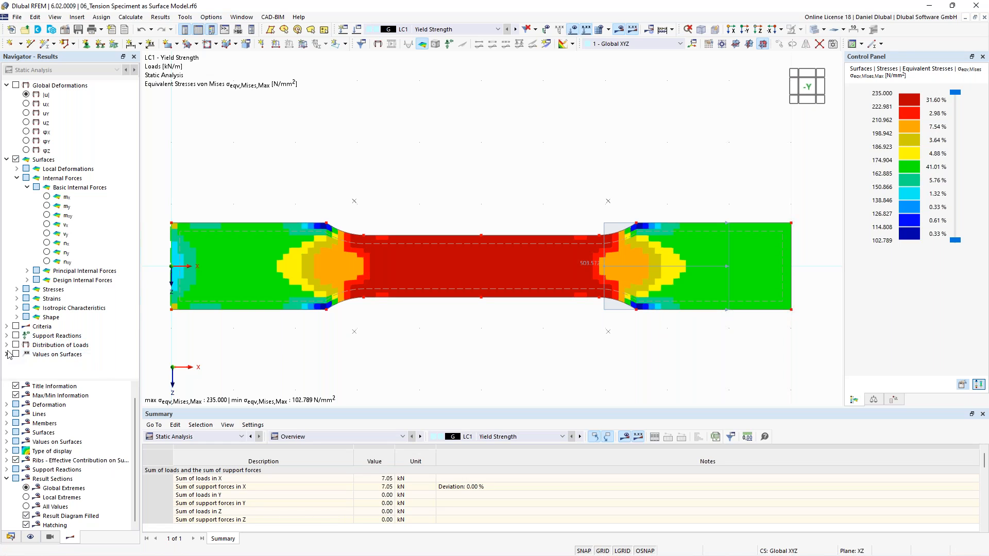
# - View the nonlinearity rate ηpl criterion on the specimen and switch back to the maximum von Mises equivalent stresses
pyautogui.click(6, 327)
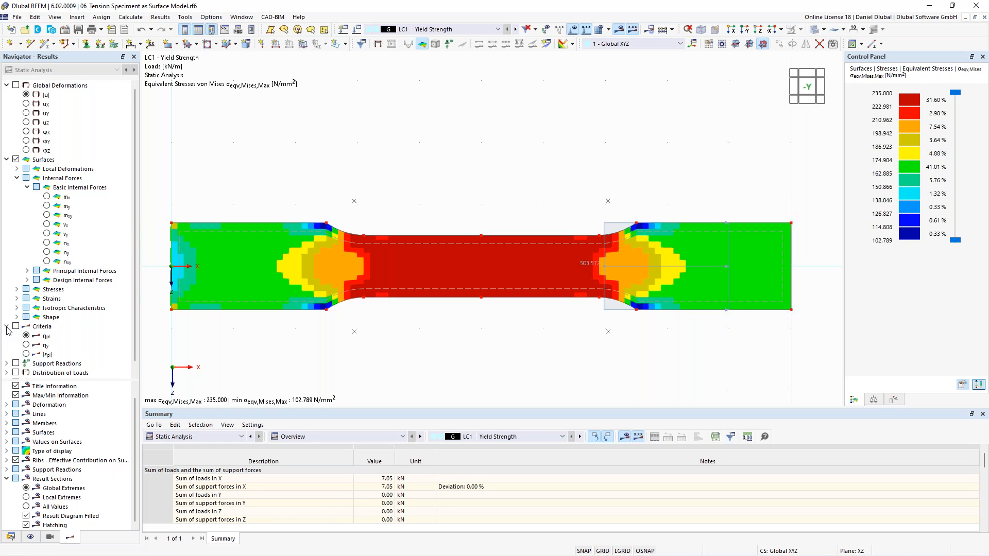
pyautogui.click(26, 336)
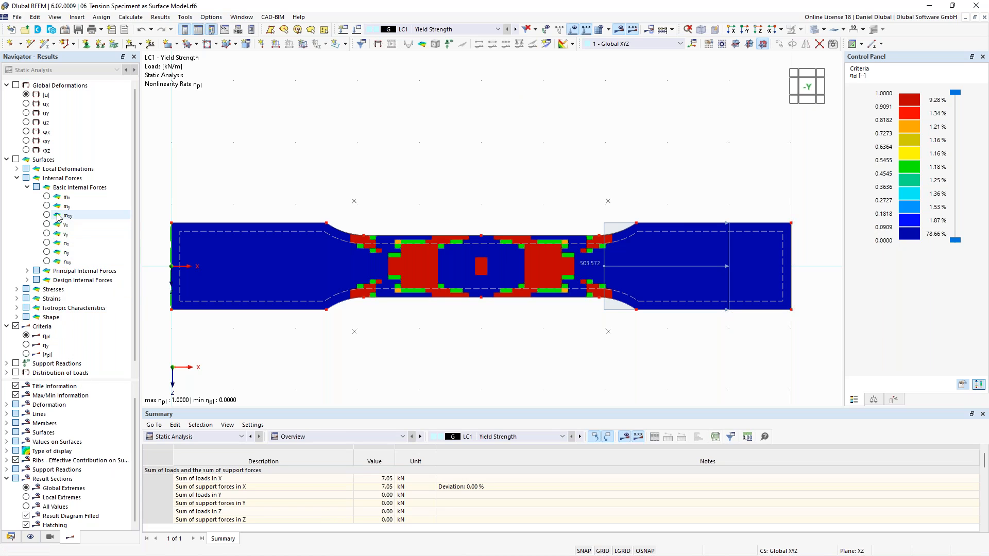
pyautogui.click(17, 289)
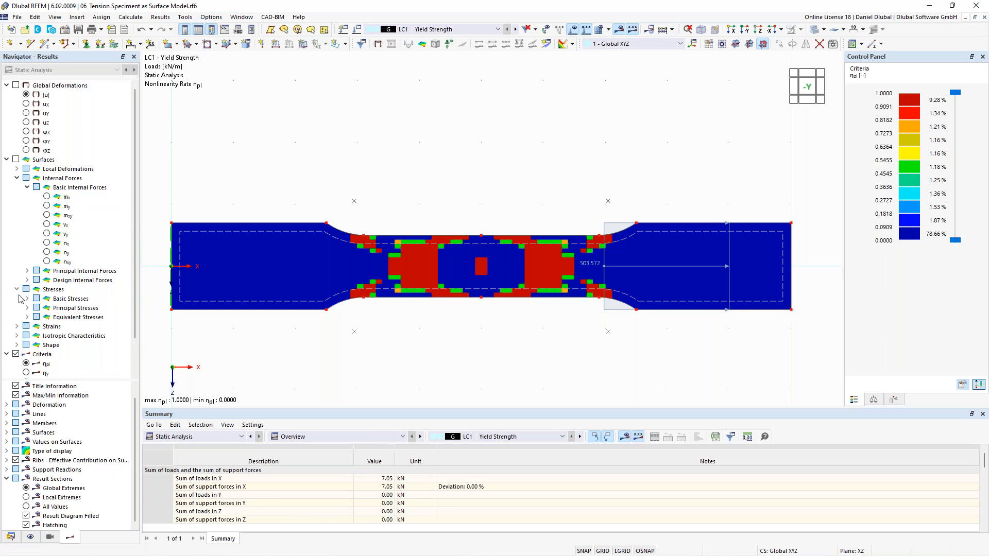
pyautogui.click(26, 300)
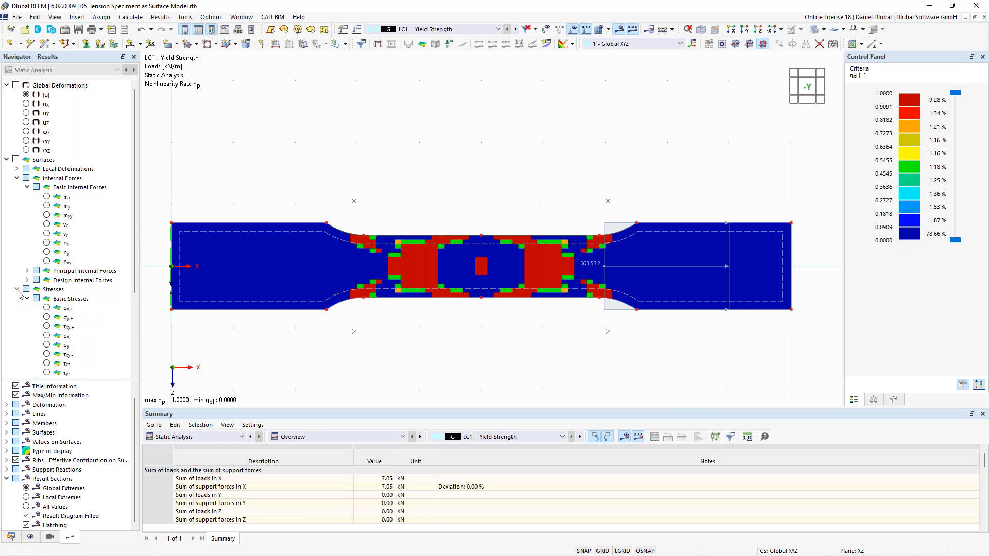
pyautogui.scroll(-4, 32, 308)
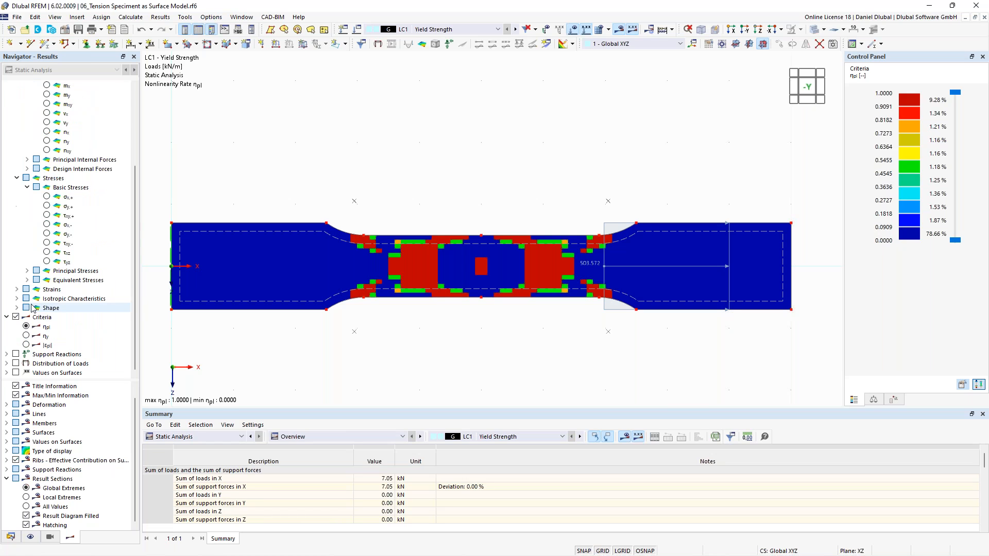
pyautogui.click(26, 280)
pyautogui.click(37, 290)
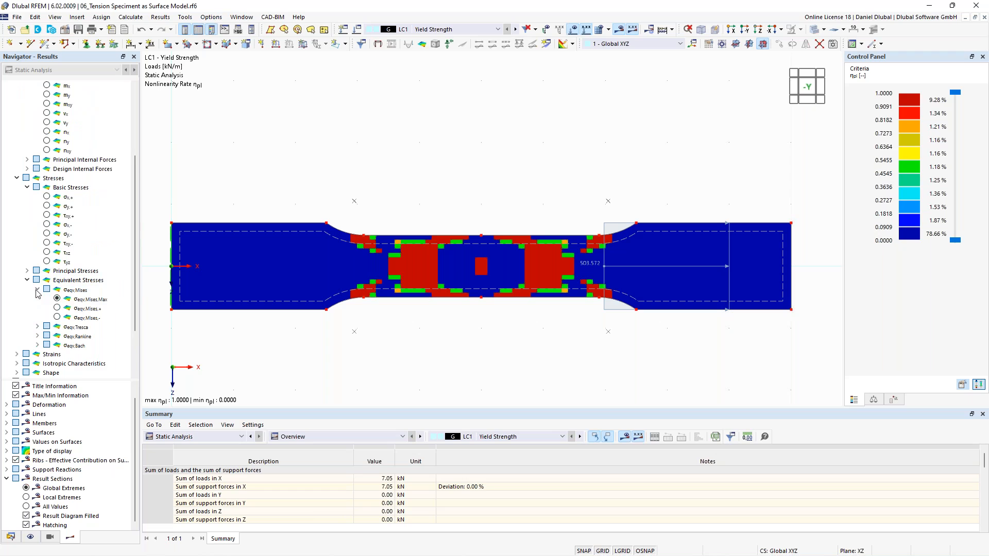
pyautogui.click(88, 300)
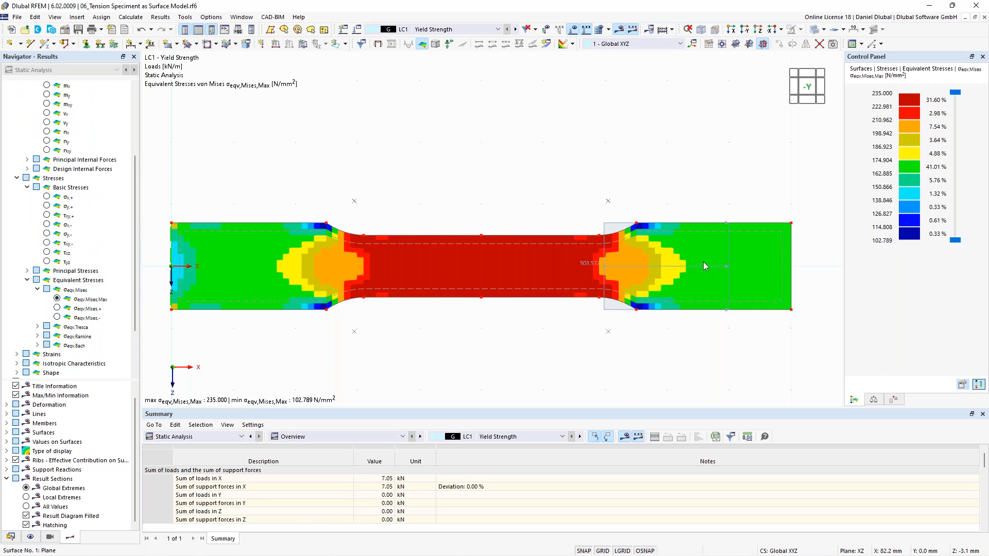
# - Show the von Mises equivalent stresses for load case LC2 - Yielding with Hardening
pyautogui.moveTo(566, 191); pyautogui.dragTo(457, 202, button='middle')
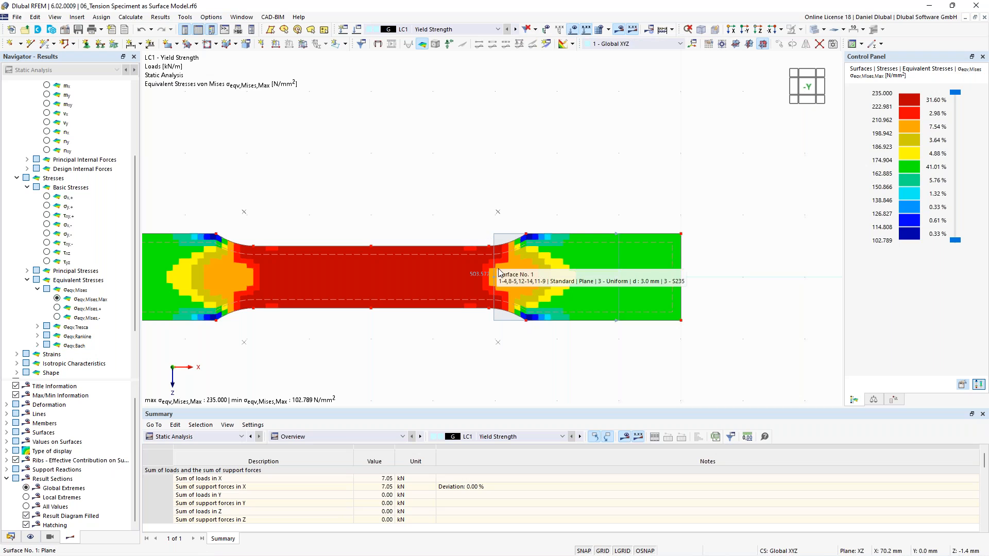
pyautogui.click(515, 30)
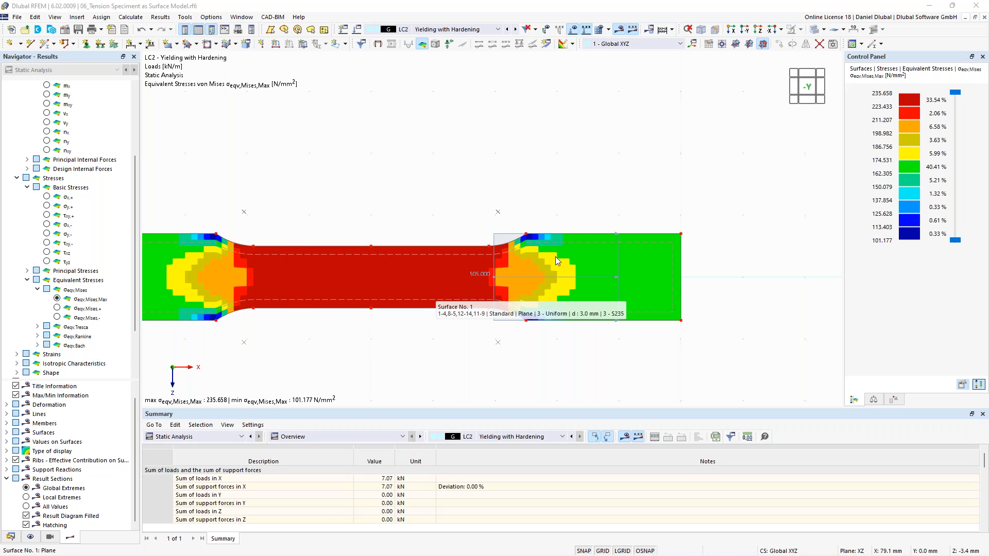
pyautogui.scroll(-1, 555, 256)
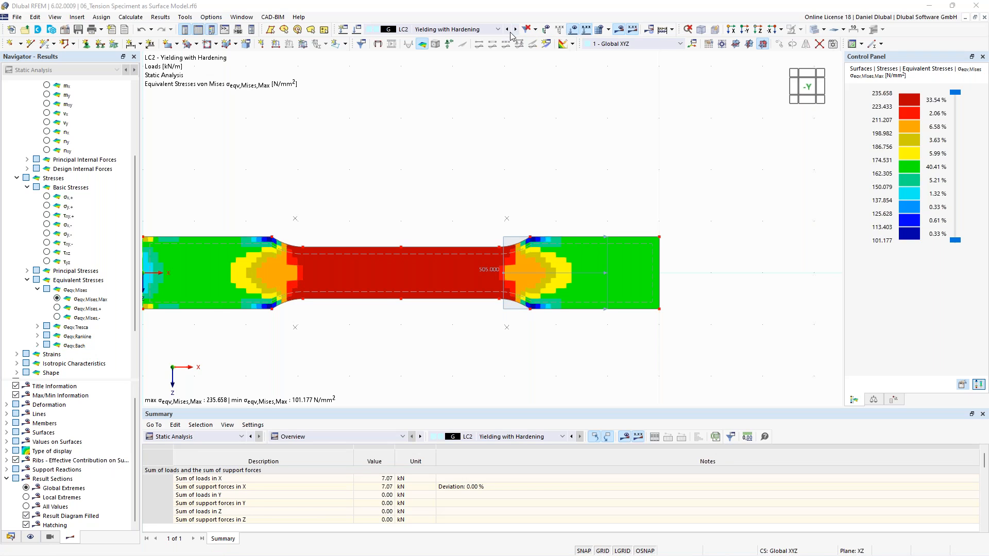
# - Display the global deformations |u| and compare them between LC2 and LC1, returning to LC2
pyautogui.scroll(4, 44, 150)
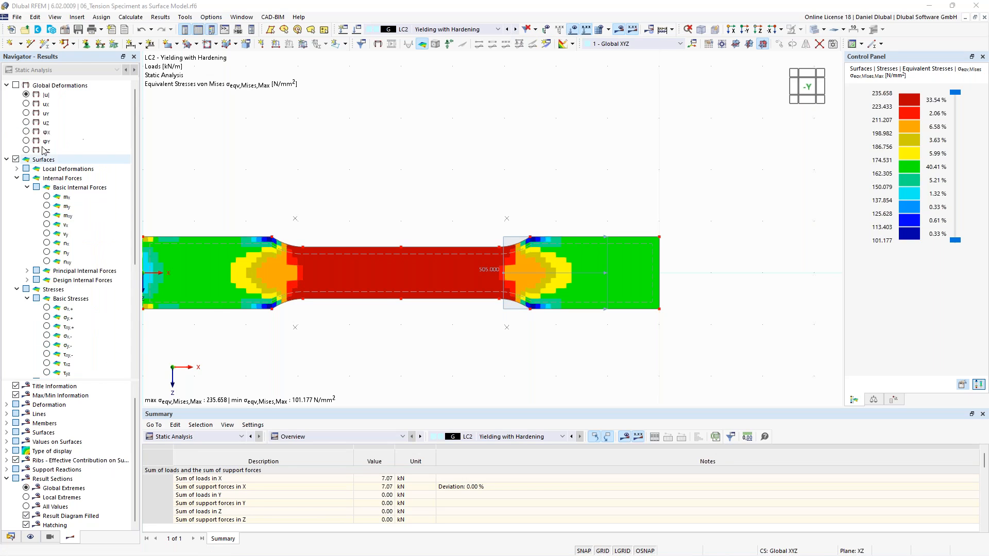
pyautogui.click(26, 94)
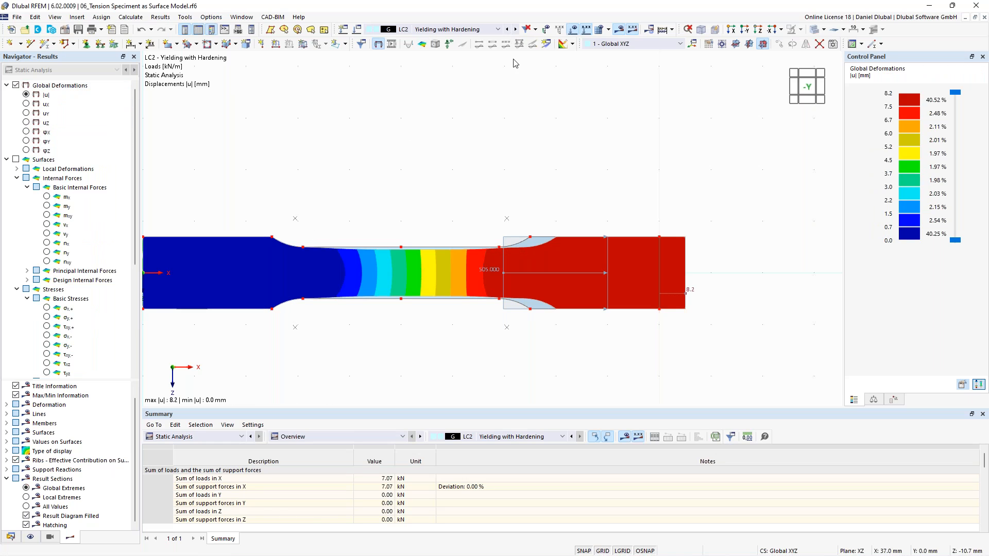
pyautogui.click(507, 30)
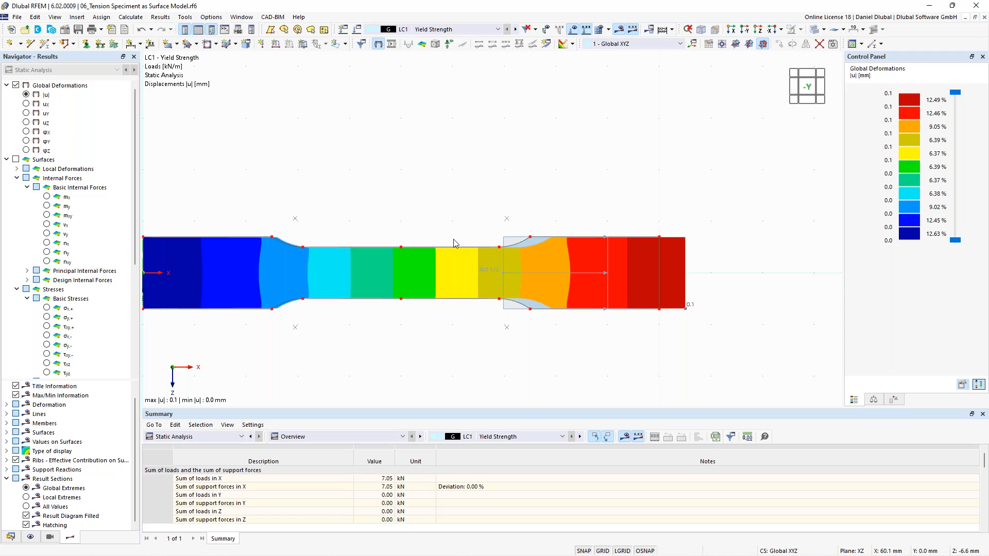
pyautogui.click(516, 30)
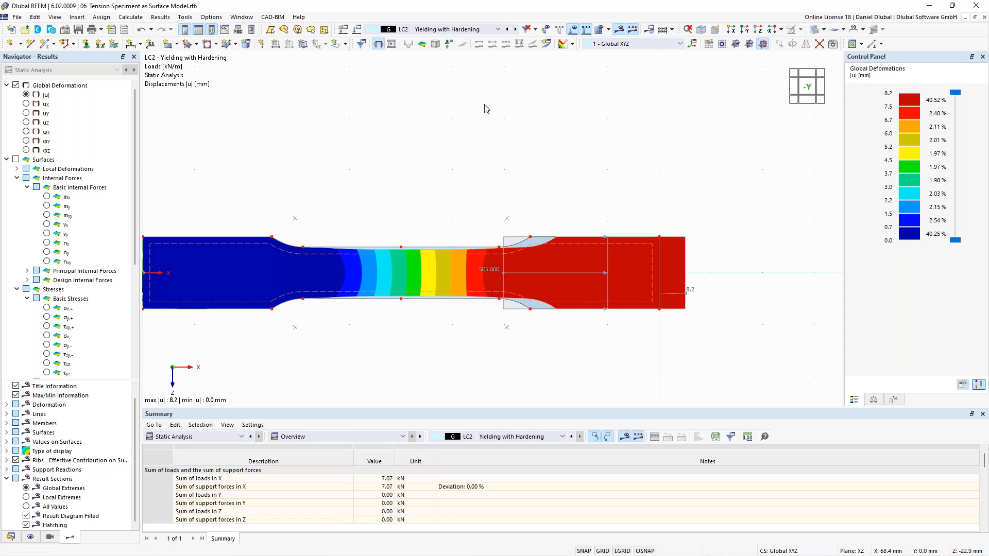
# - Animate the LC2 deformation and examine the specimen's narrow middle section up close and as a whole
pyautogui.click(392, 45)
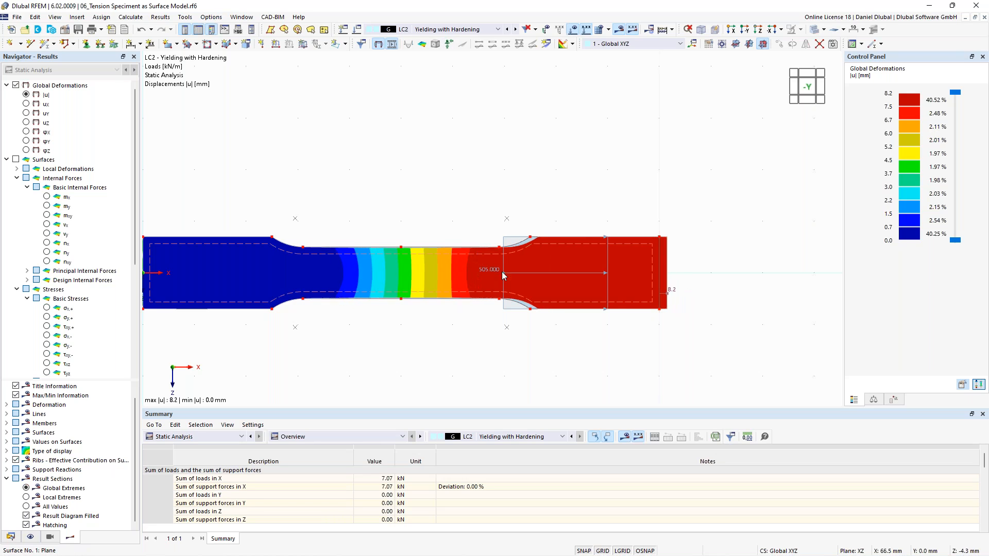
pyautogui.scroll(2, 388, 274)
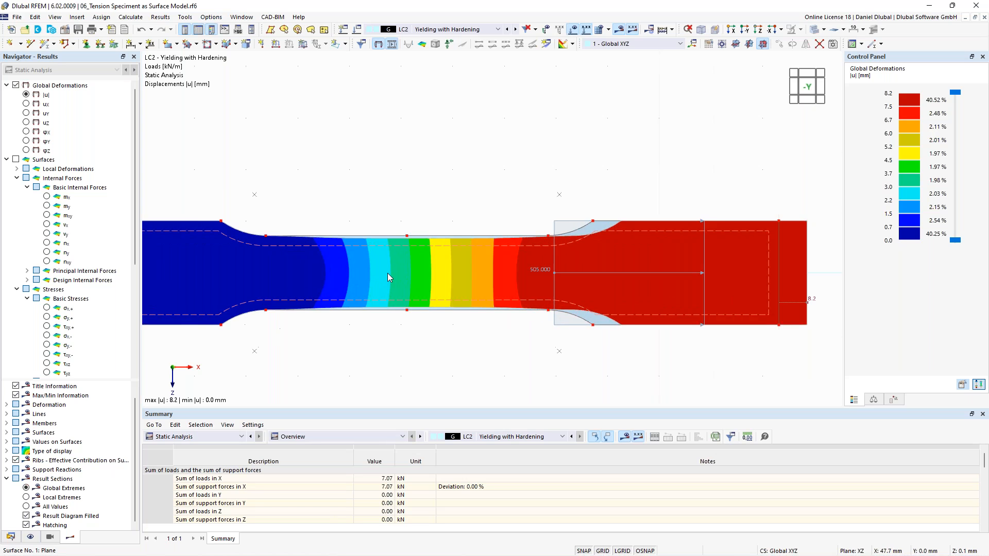
pyautogui.scroll(5, 388, 273)
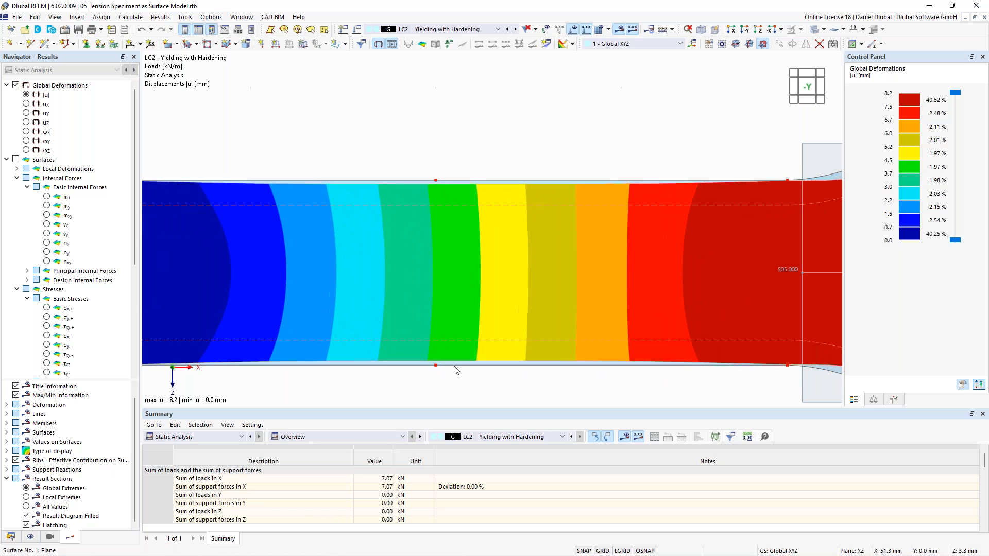
pyautogui.scroll(-5, 448, 198)
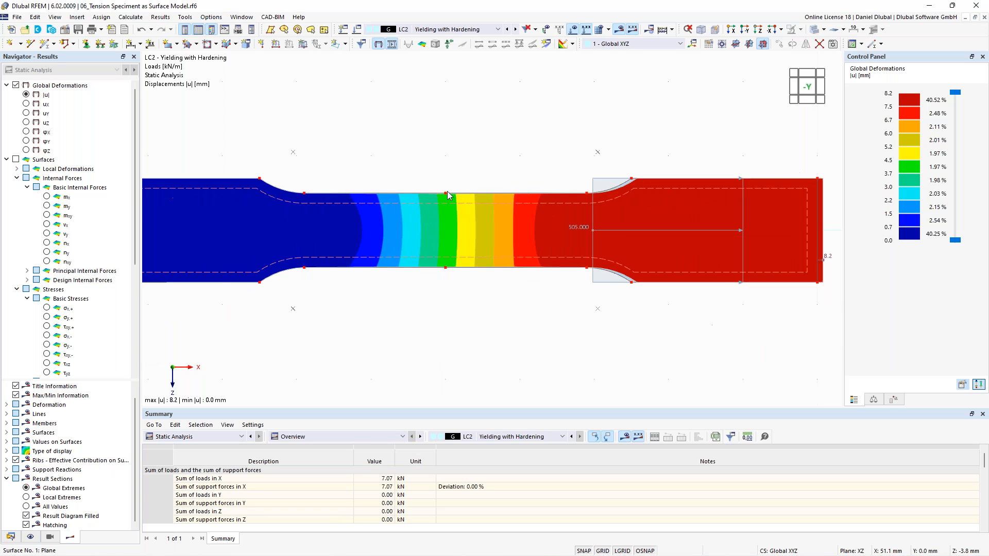
pyautogui.scroll(-2, 447, 194)
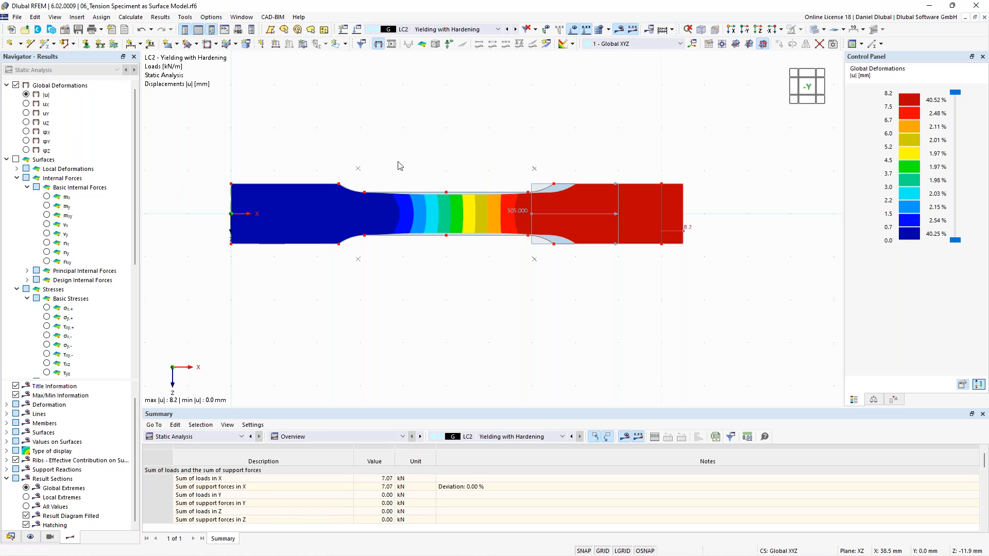
pyautogui.moveTo(370, 138); pyautogui.dragTo(453, 196, button='middle')
pyautogui.scroll(-2, 454, 196)
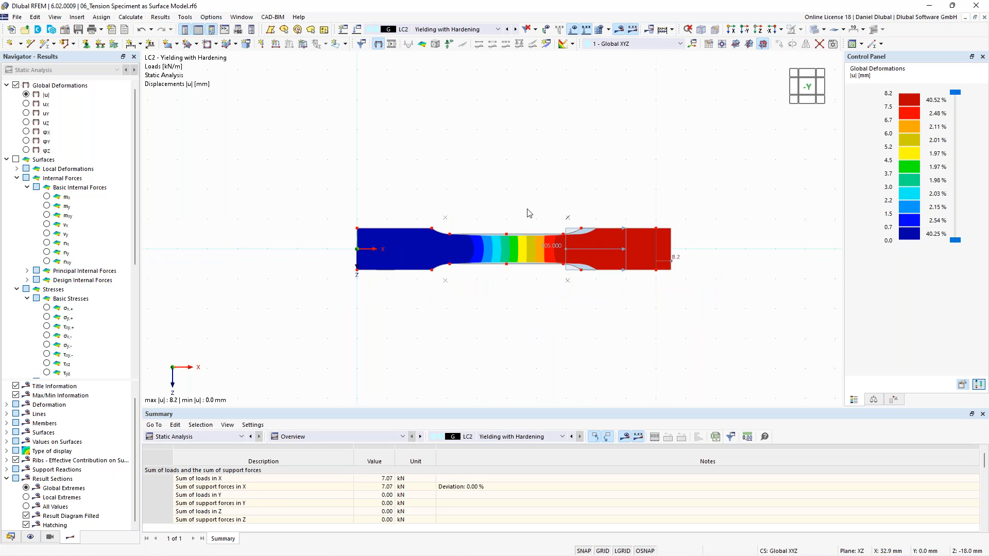
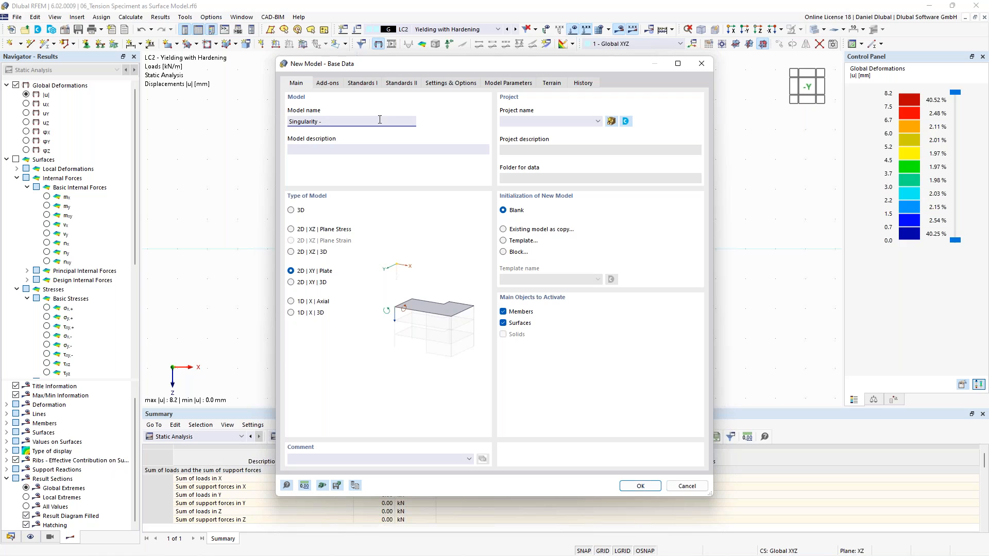
# - Name the new model "Singularity - Point Load" and create it as a 2D | XY | Plate model
pyautogui.write('int Load')
pyautogui.click(641, 485)
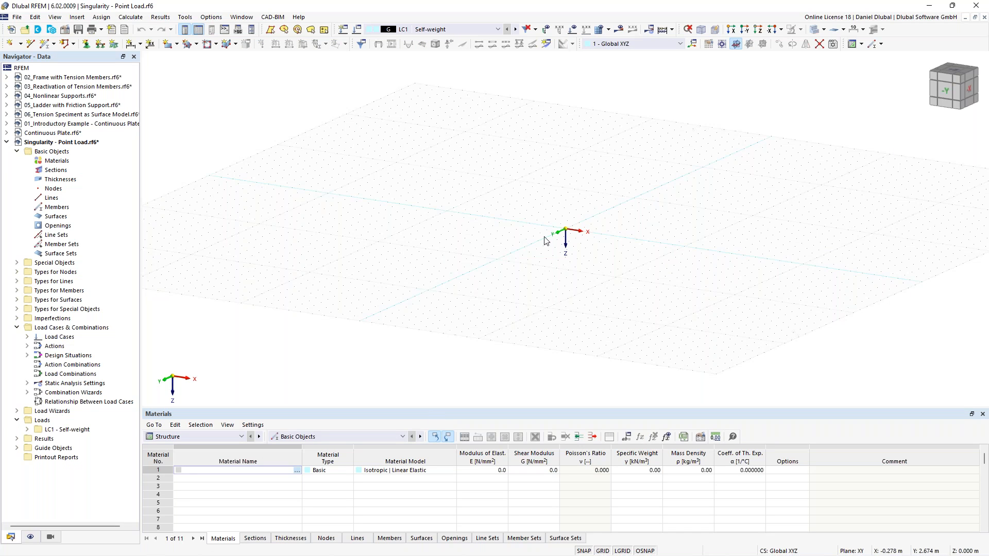
pyautogui.moveTo(565, 243)
pyautogui.keyDown('ctrl'); pyautogui.mouseDown(button='middle')
pyautogui.moveTo(624, 248)
pyautogui.moveTo(599, 243)
pyautogui.moveTo(557, 258)
pyautogui.mouseUp(button='middle'); pyautogui.keyUp('ctrl')
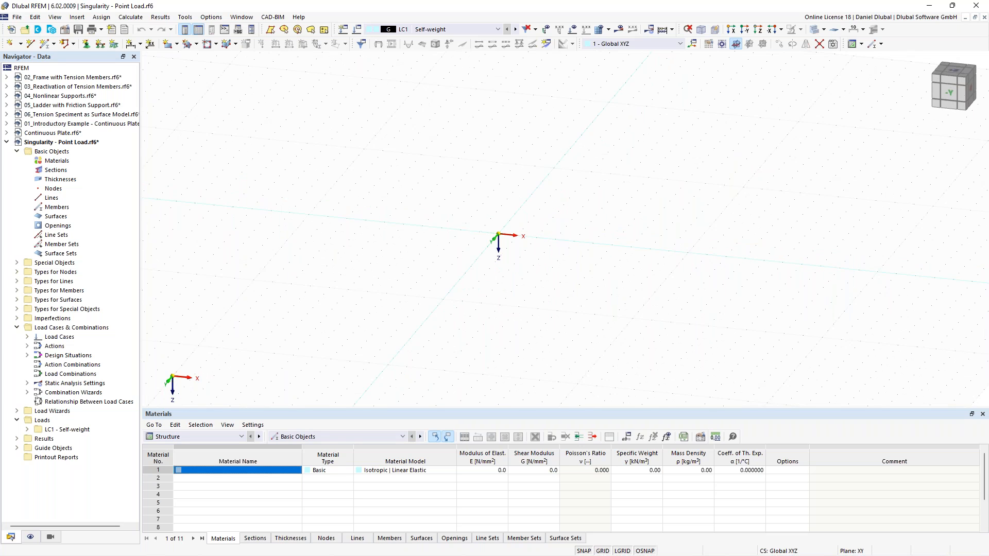
pyautogui.scroll(-1, 324, 214)
pyautogui.moveTo(325, 192); pyautogui.dragTo(441, 231, button='middle')
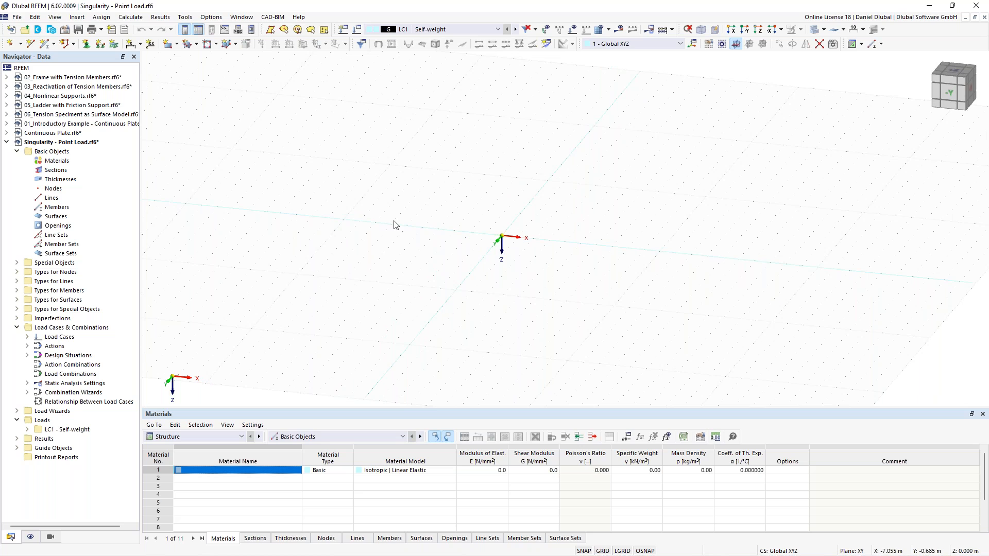
pyautogui.moveTo(498, 203); pyautogui.dragTo(407, 207, button='middle')
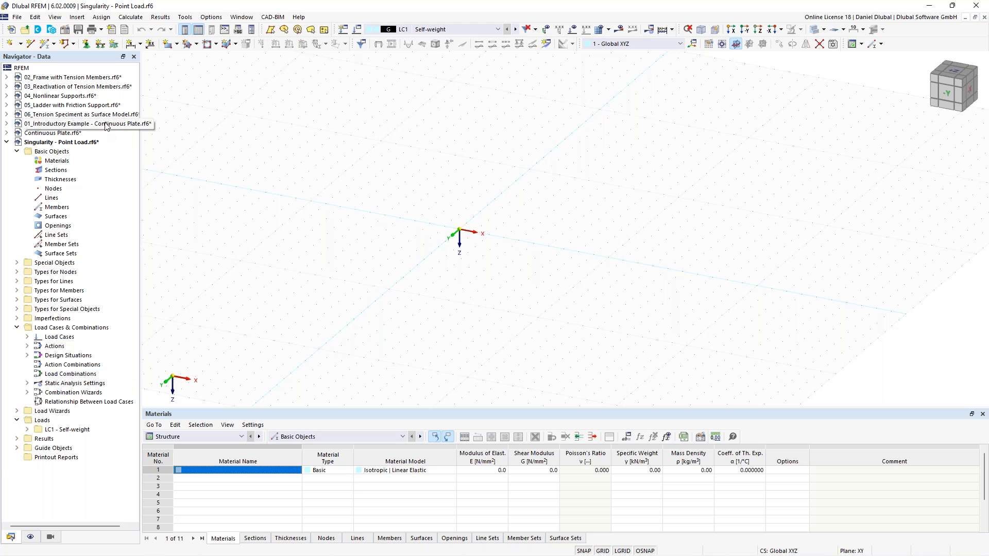
# - Set up a new rectangular surface with standard stiffness, a uniform 200 mm thickness and C30/37 concrete from the material library
pyautogui.click(174, 48)
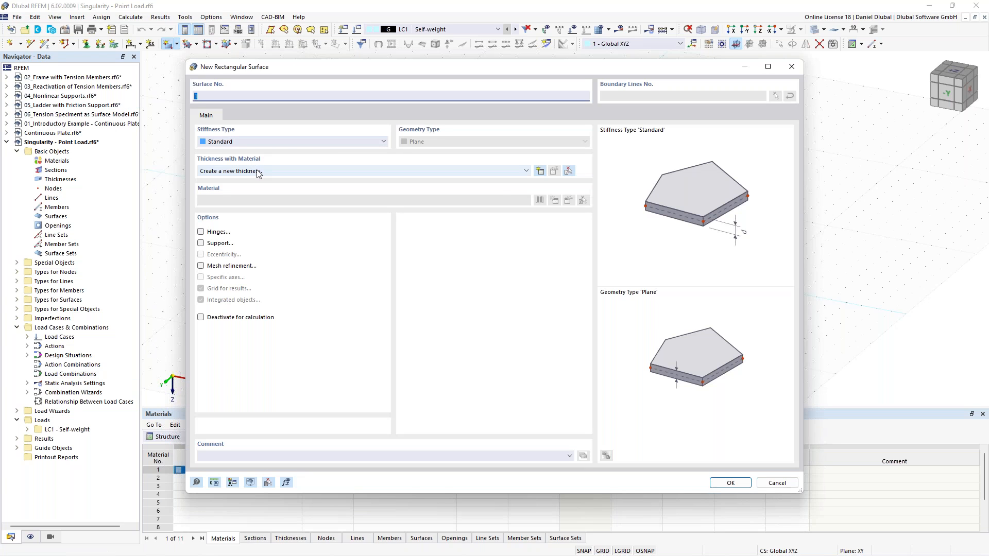
pyautogui.click(539, 172)
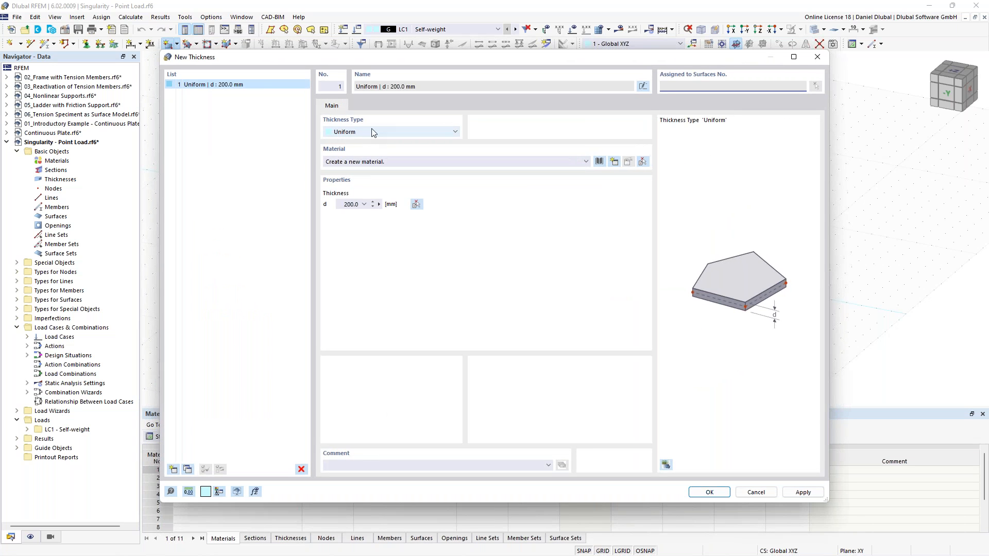
pyautogui.click(603, 162)
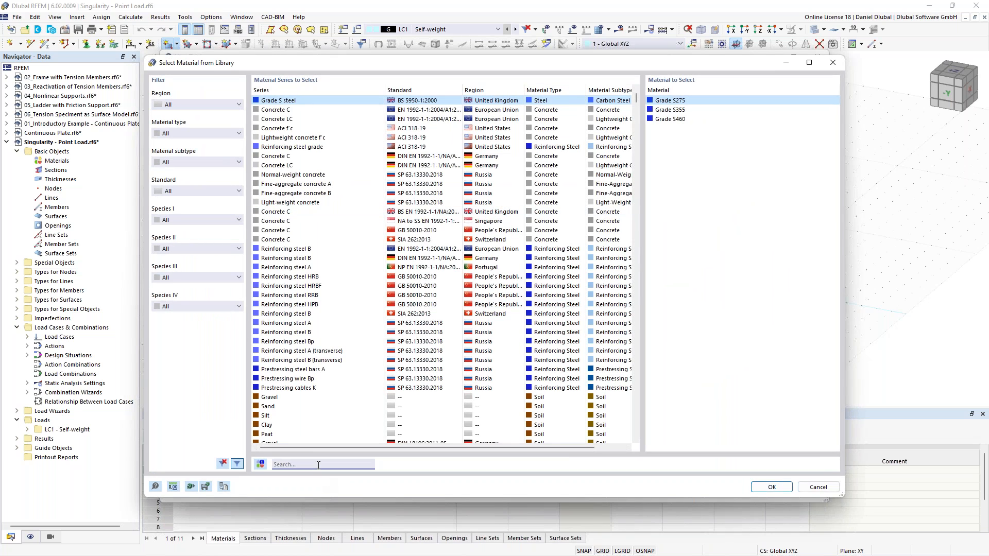
pyautogui.write('c30')
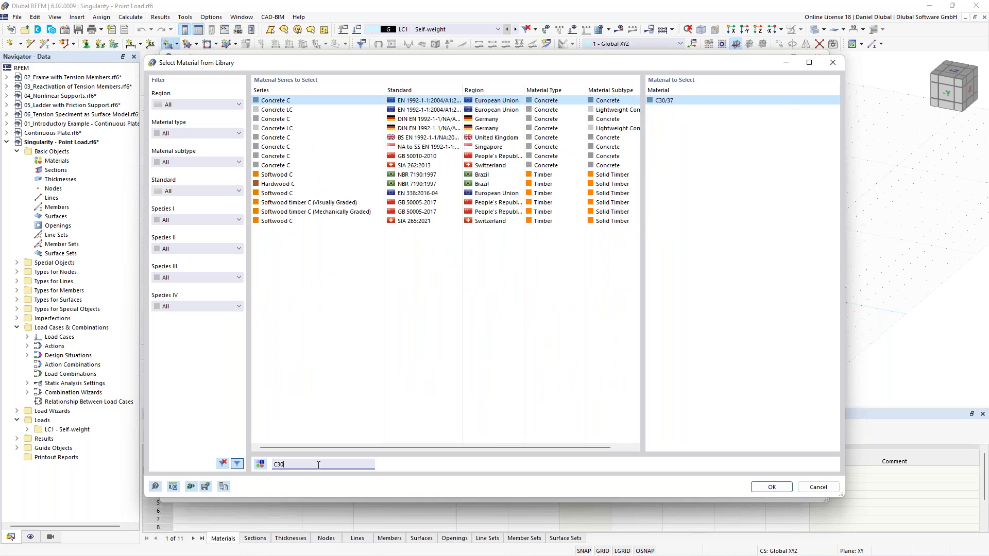
pyautogui.write('/37')
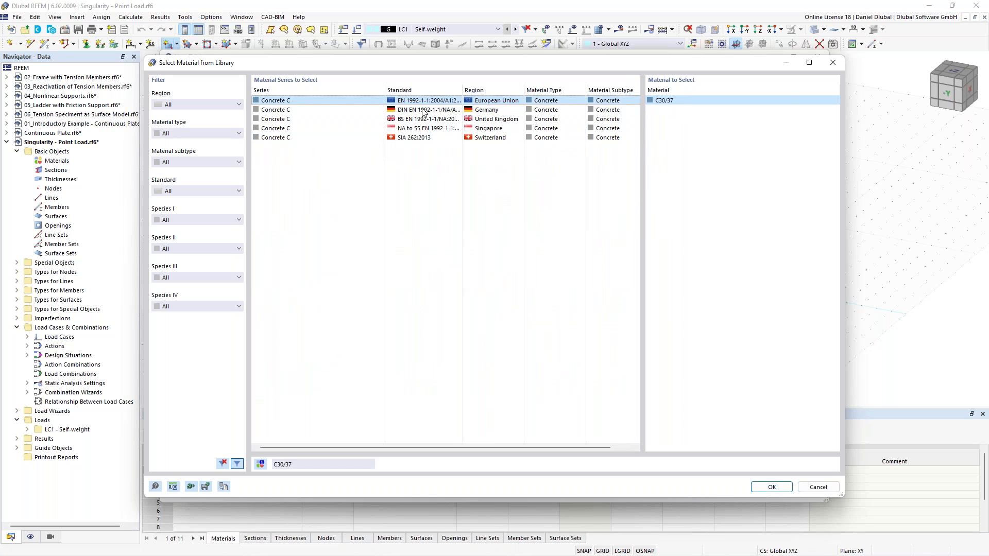
pyautogui.click(771, 487)
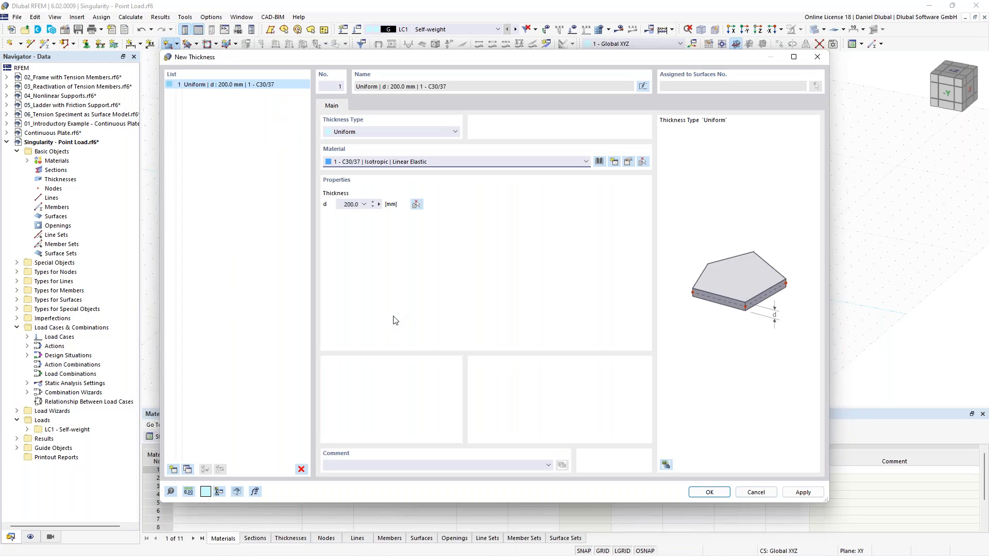
pyautogui.doubleClick(361, 206)
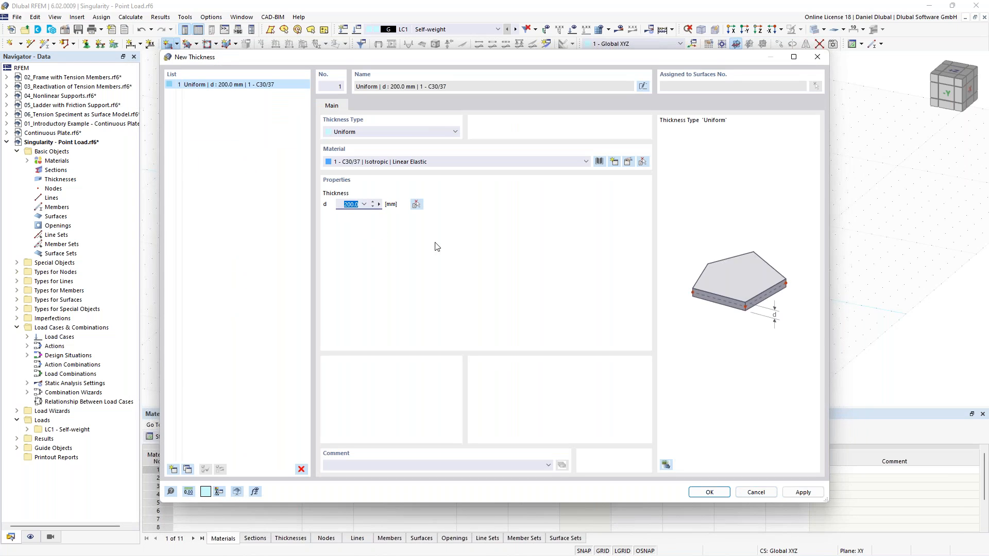
pyautogui.click(711, 492)
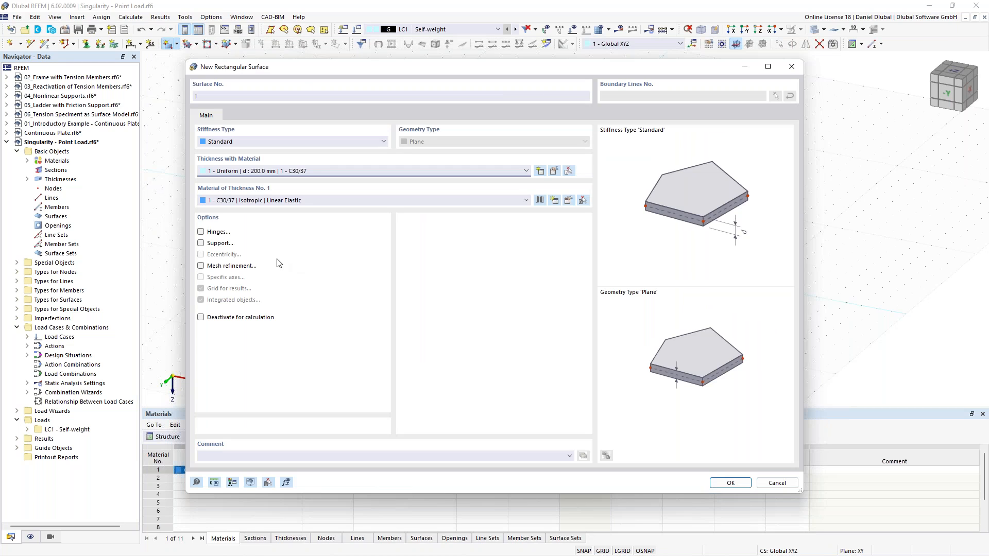
pyautogui.click(730, 483)
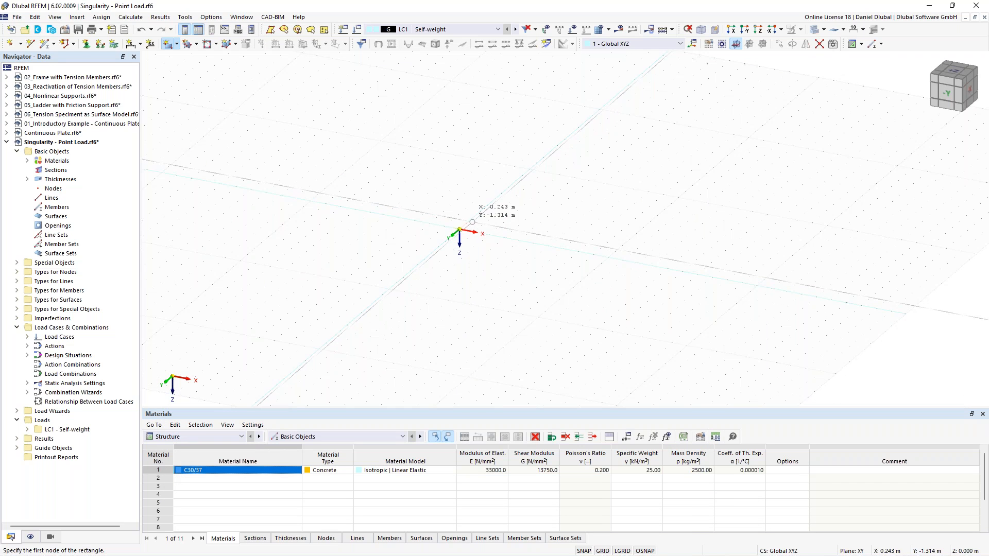
# - Draw the rectangular surface in plan view from the origin to X 8 m, Y 6 m
pyautogui.keyDown('ctrl'); pyautogui.moveTo(484, 193); pyautogui.dragTo(504, 209, button='middle'); pyautogui.keyUp('ctrl')
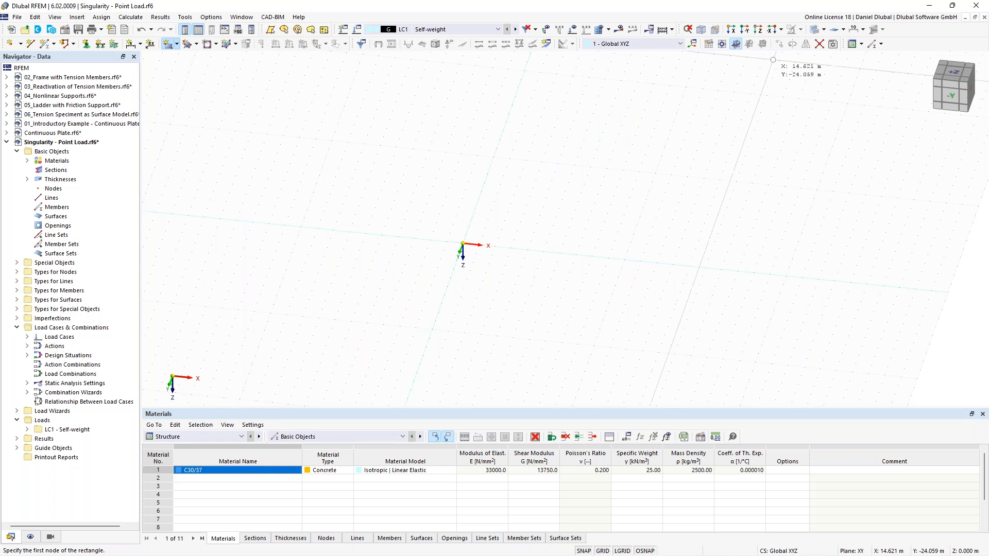
pyautogui.click(758, 31)
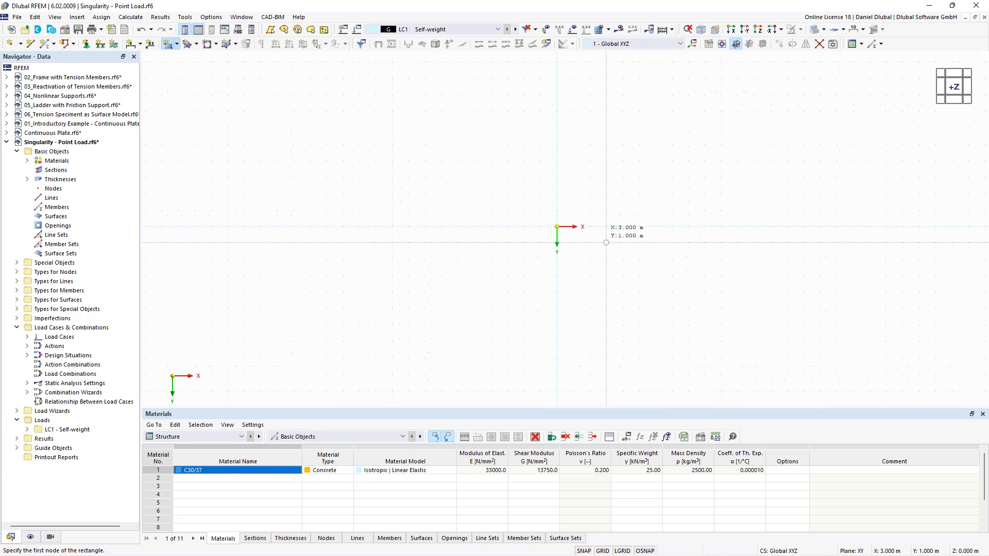
pyautogui.scroll(1, 552, 231)
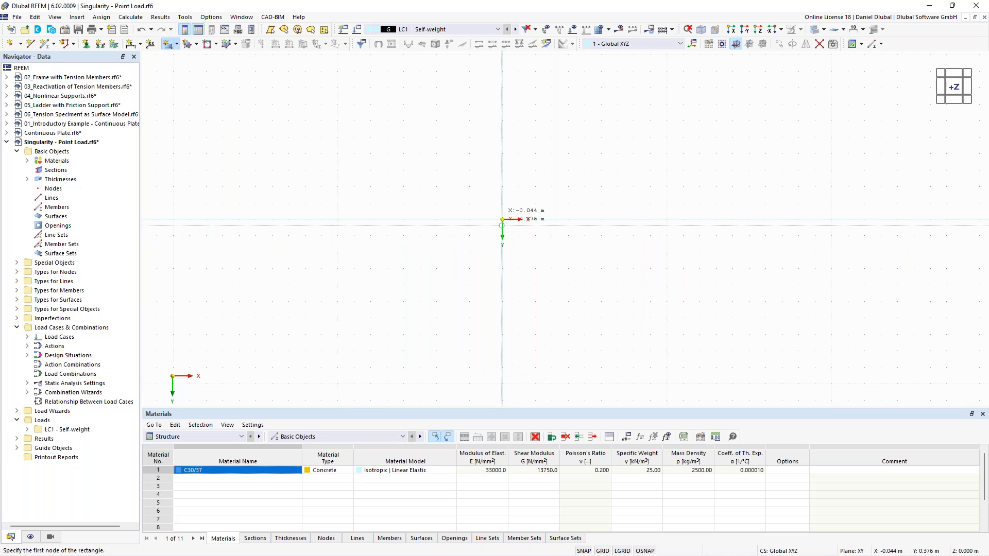
pyautogui.click(502, 220)
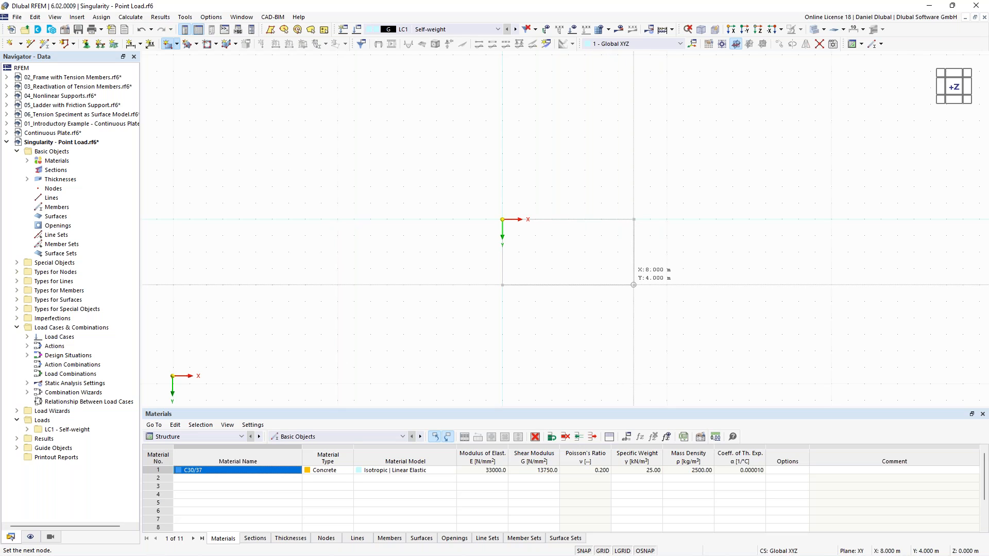
pyautogui.click(633, 317)
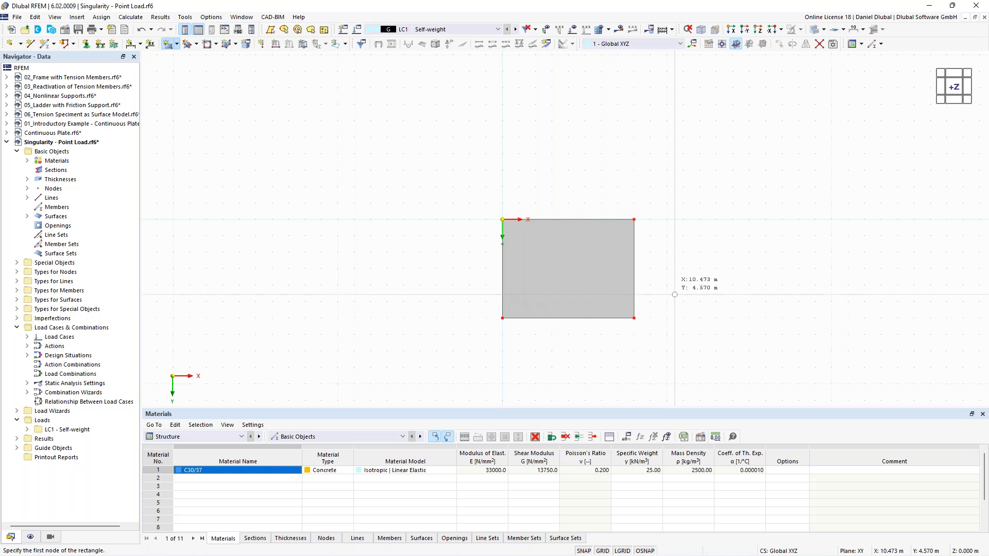
pyautogui.press('Escape')
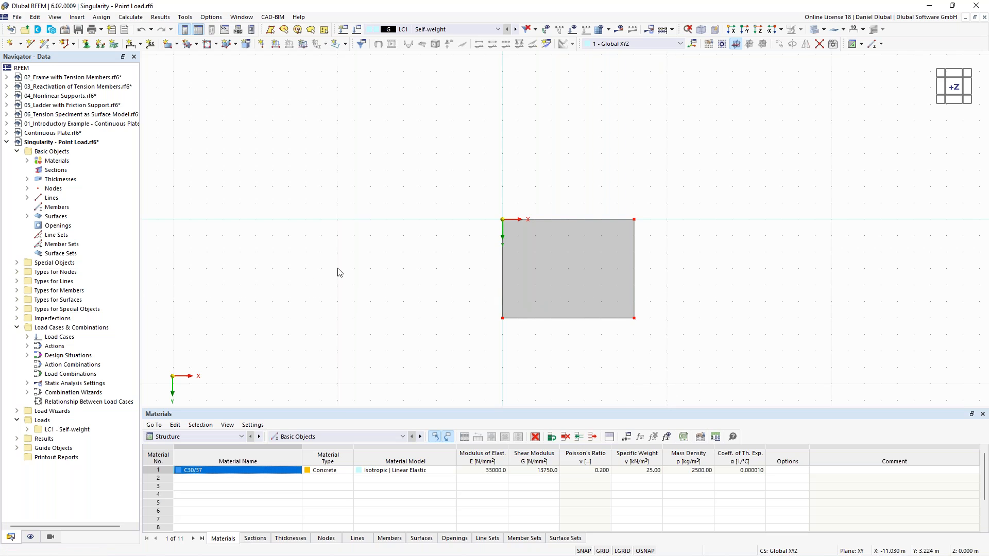
# - Place a single node at the centre of the plate, at X 4 m, Y 3 m
pyautogui.moveTo(336, 269); pyautogui.dragTo(258, 226, button='middle')
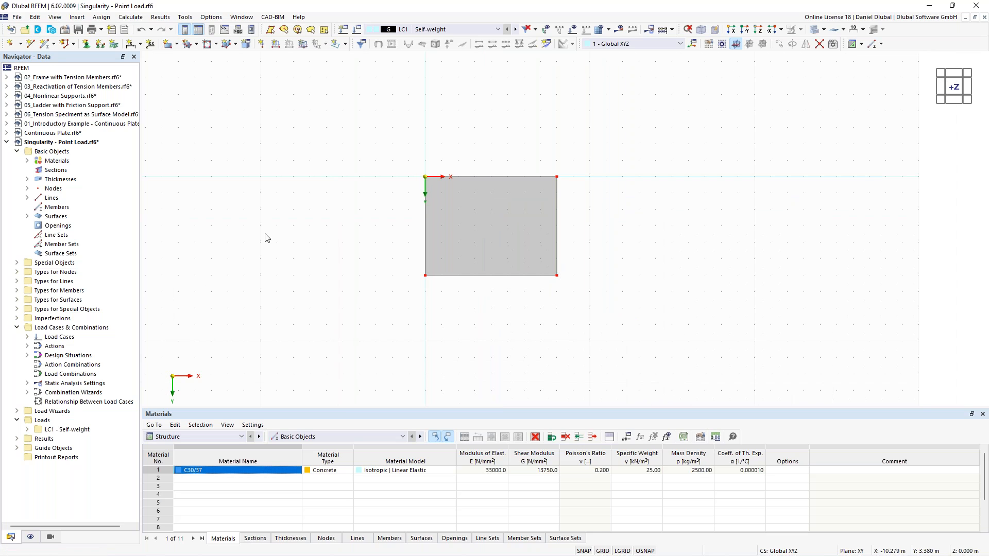
pyautogui.click(14, 45)
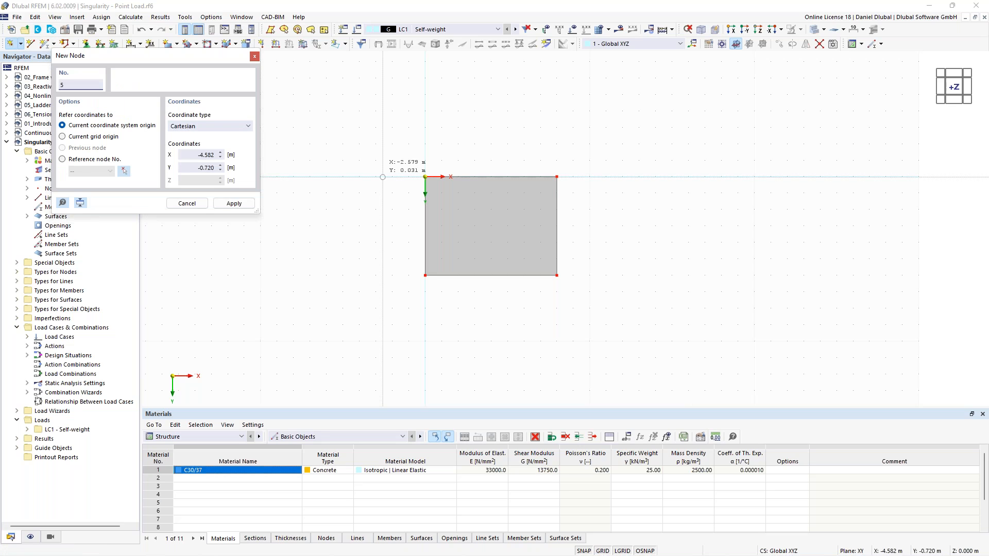
pyautogui.click(490, 225)
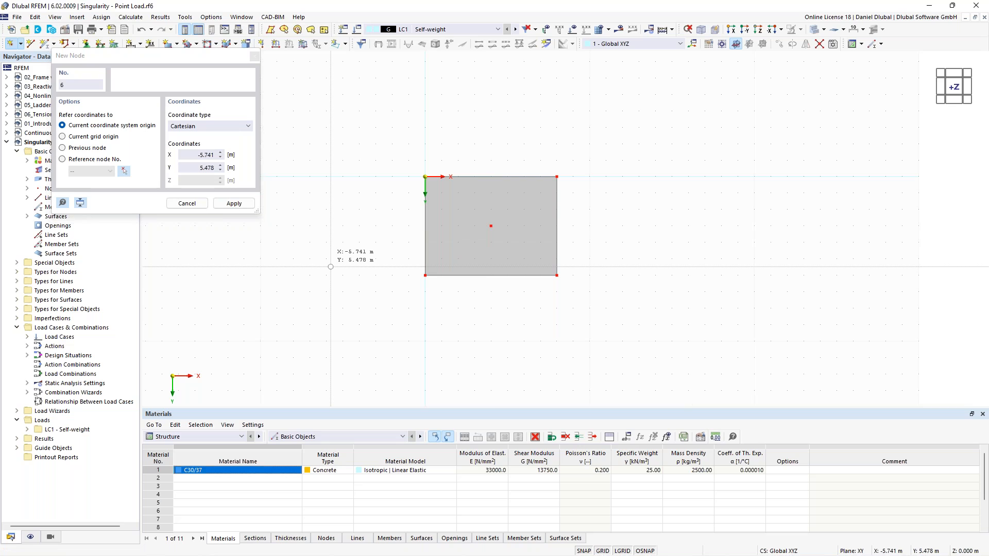
pyautogui.press('Escape')
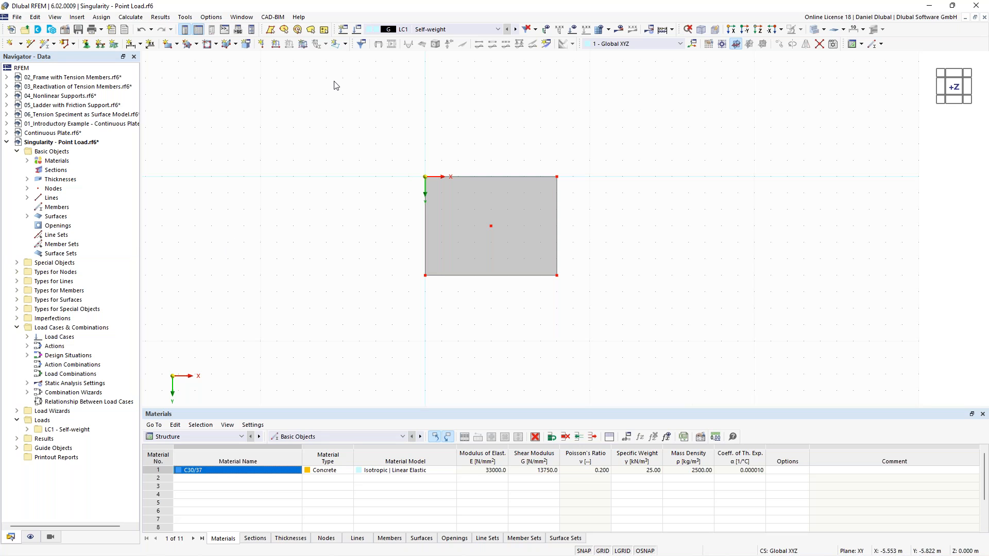
# - Apply a nodal load with a force FZ of 100 kN in LC1 - Self-weight to the plate's centre node
pyautogui.keyDown('ctrl'); pyautogui.moveTo(349, 271); pyautogui.dragTo(368, 177, button='middle'); pyautogui.keyUp('ctrl')
pyautogui.scroll(2, 410, 199)
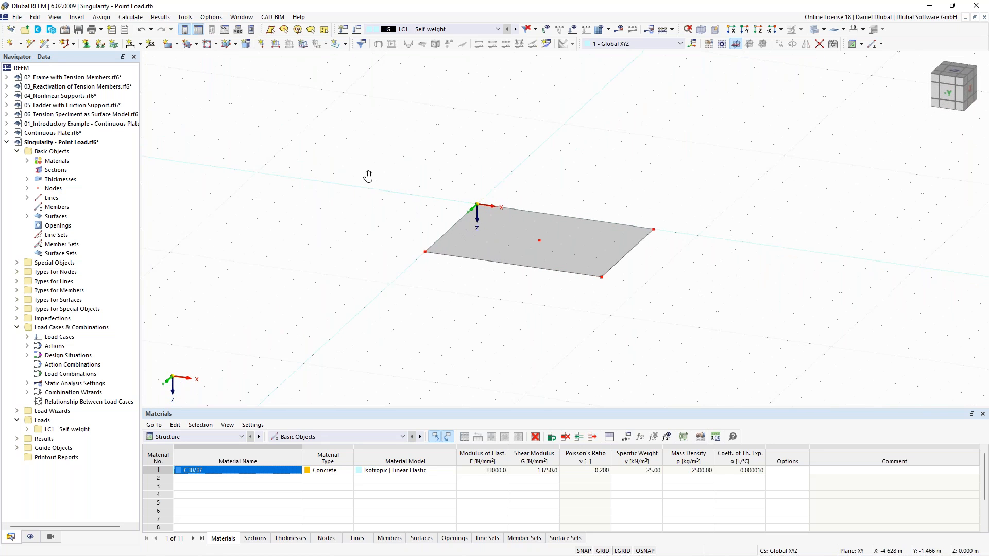
pyautogui.click(263, 45)
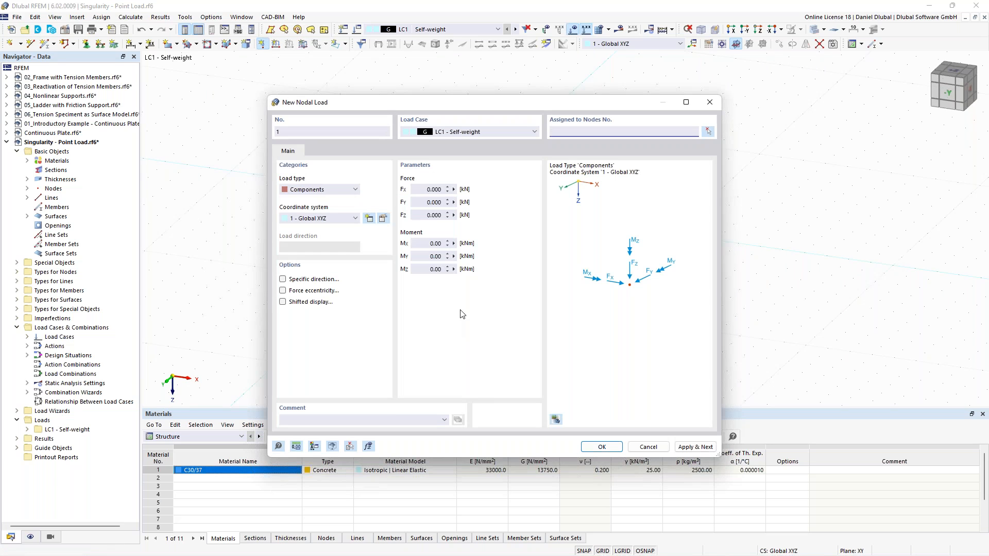
pyautogui.click(420, 217)
pyautogui.doubleClick(435, 216)
pyautogui.write('10')
pyautogui.click(709, 132)
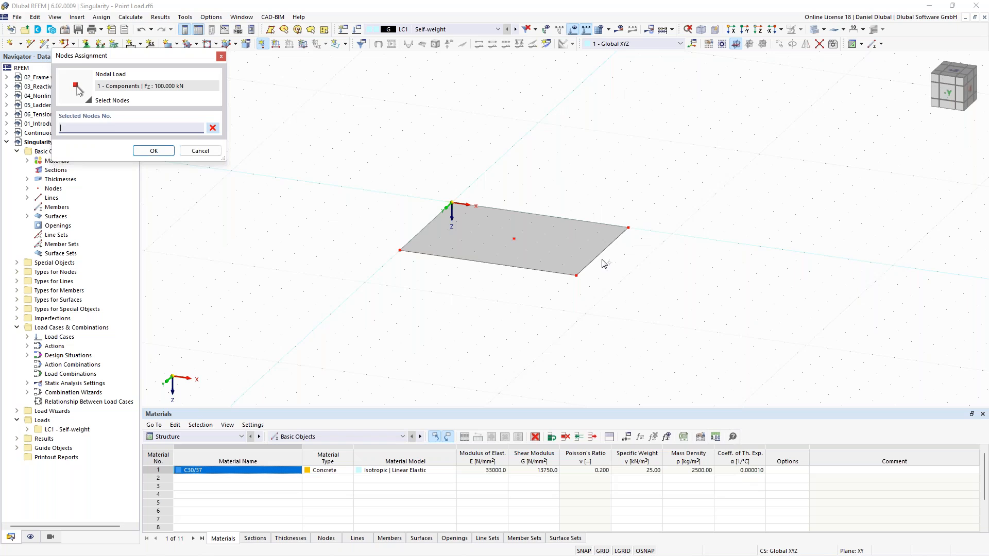
pyautogui.click(566, 236)
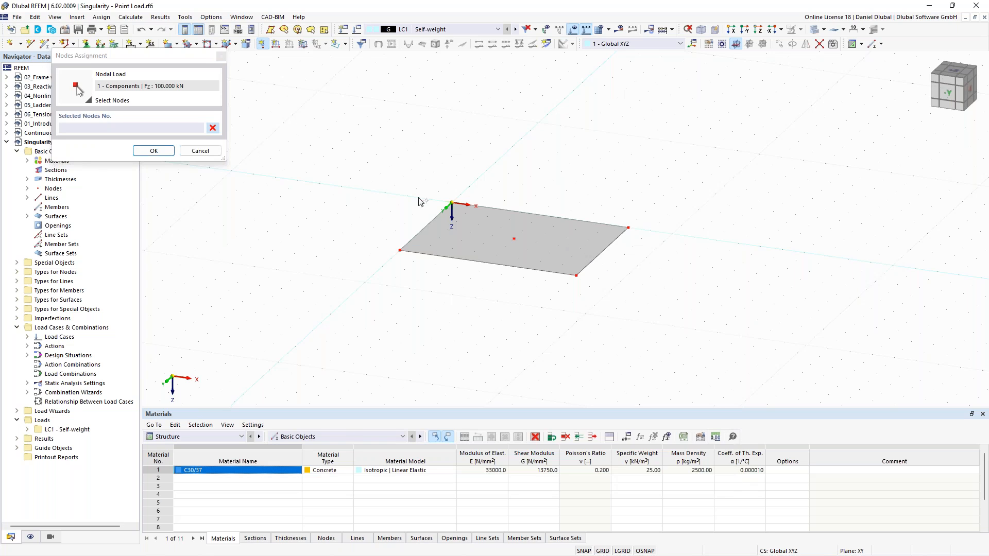
pyautogui.click(514, 238)
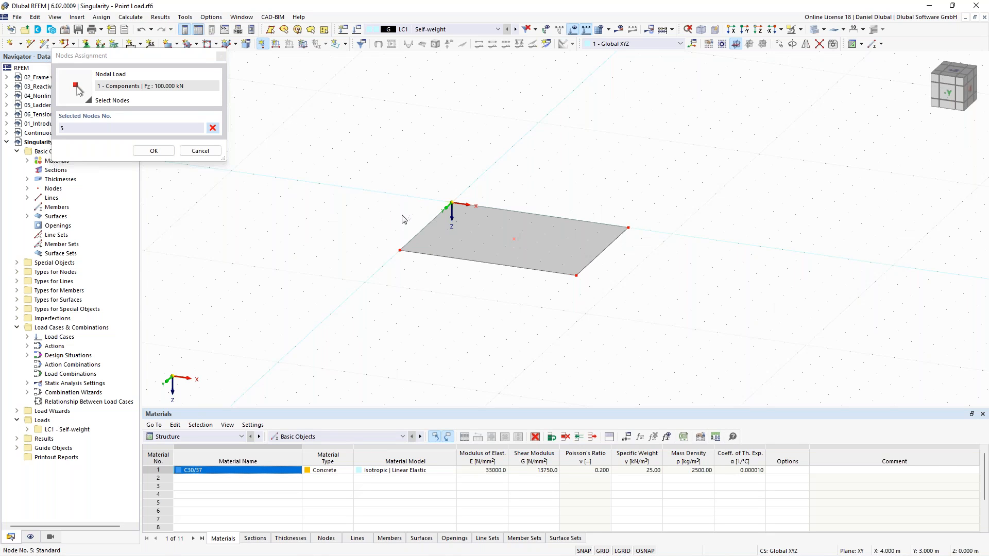
pyautogui.click(153, 151)
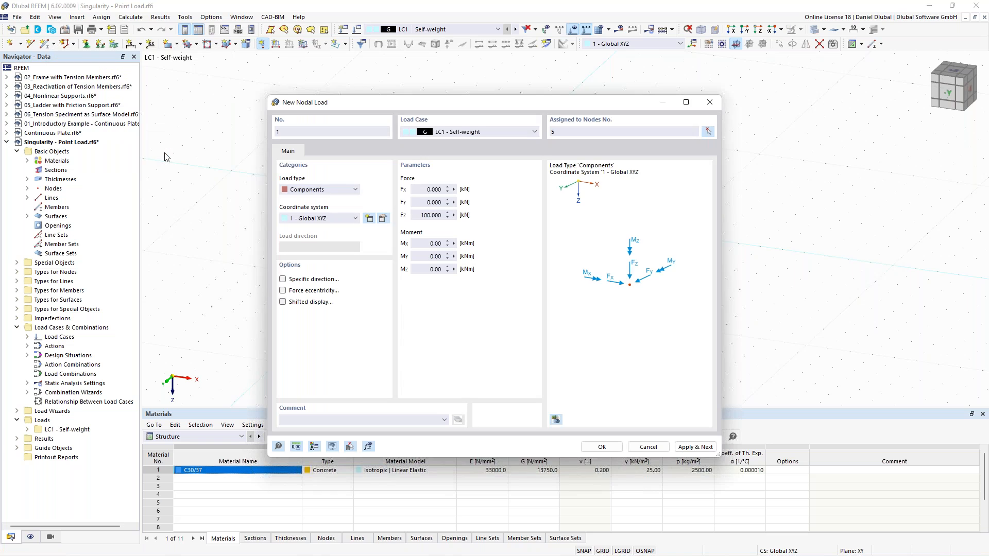
pyautogui.click(601, 448)
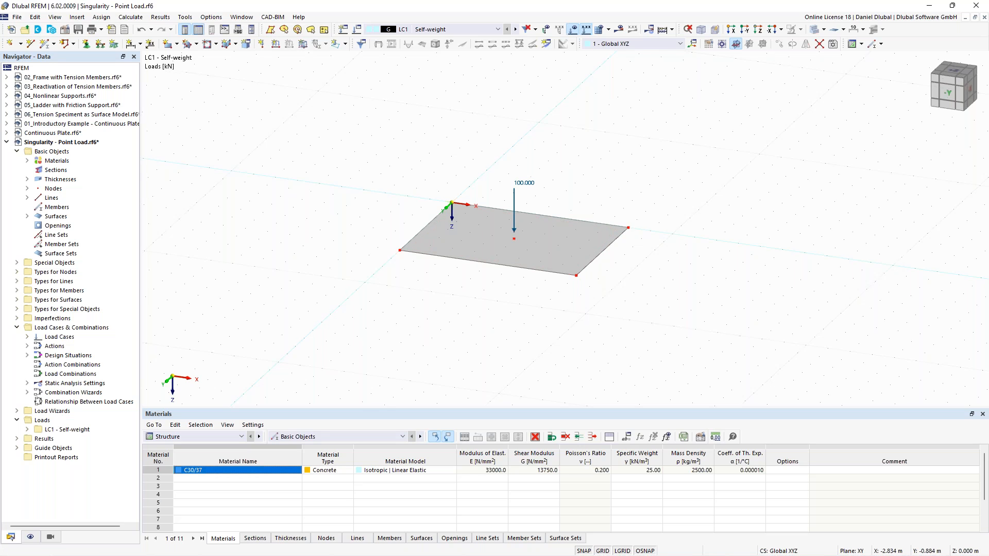
# - Select the whole plate and assign the Hinged line support to its boundary lines 1-4
pyautogui.keyDown('ctrl'); pyautogui.moveTo(397, 187); pyautogui.dragTo(411, 186, button='middle'); pyautogui.keyUp('ctrl')
pyautogui.moveTo(365, 155); pyautogui.dragTo(667, 316)
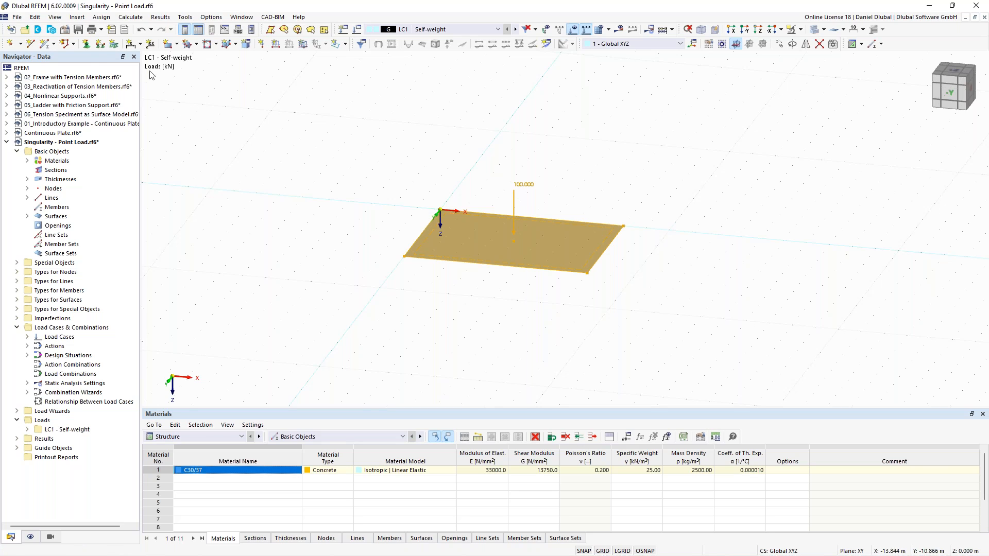
pyautogui.click(102, 48)
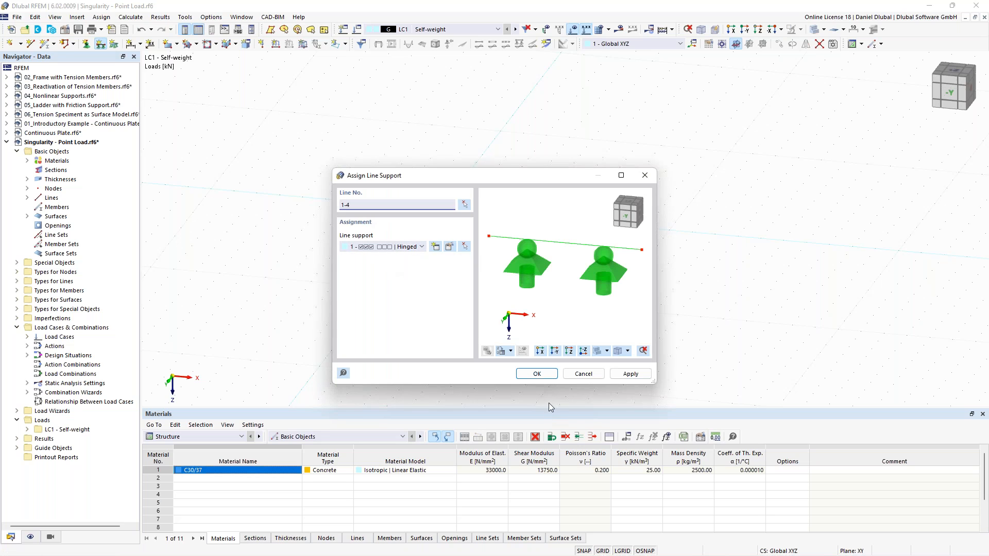
pyautogui.click(540, 373)
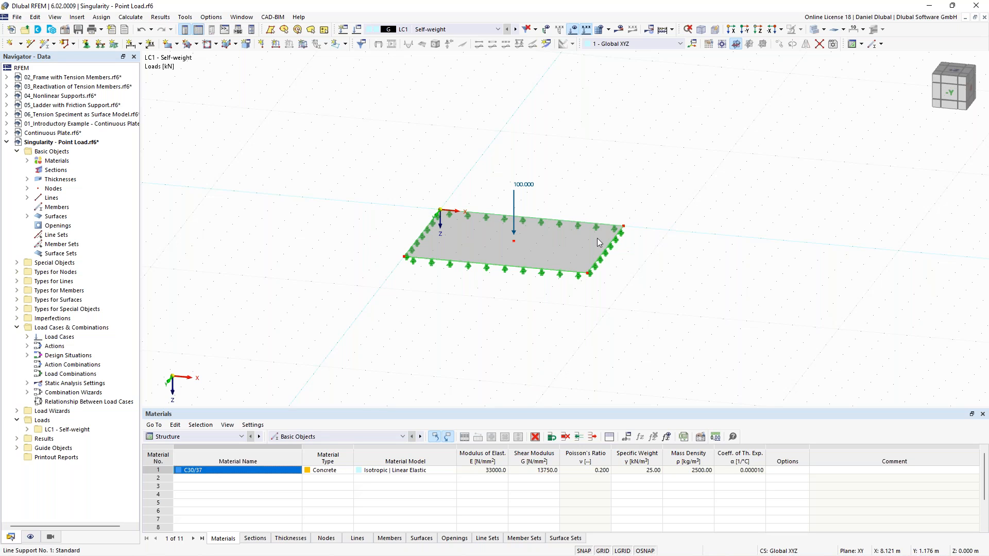
# - Move the complete plate with its supports and load about 20 m from the origin in the negative X direction
pyautogui.scroll(-2, 597, 238)
pyautogui.scroll(-3, 467, 221)
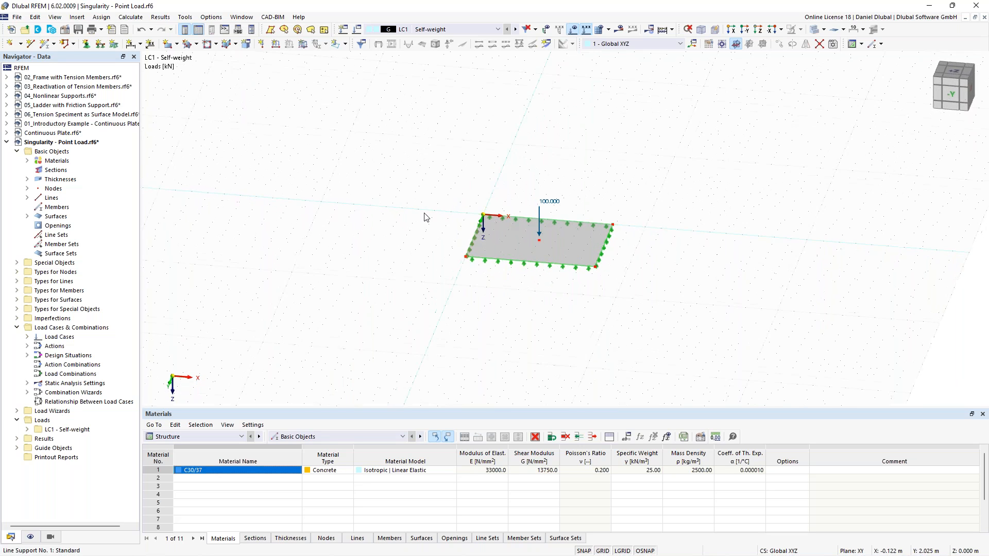
pyautogui.click(520, 255)
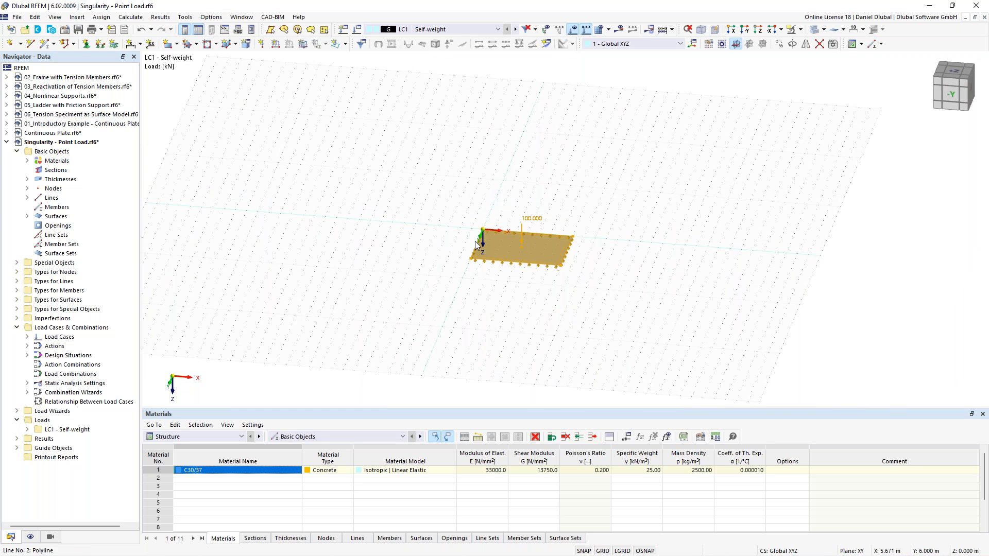
pyautogui.moveTo(488, 246); pyautogui.dragTo(281, 227)
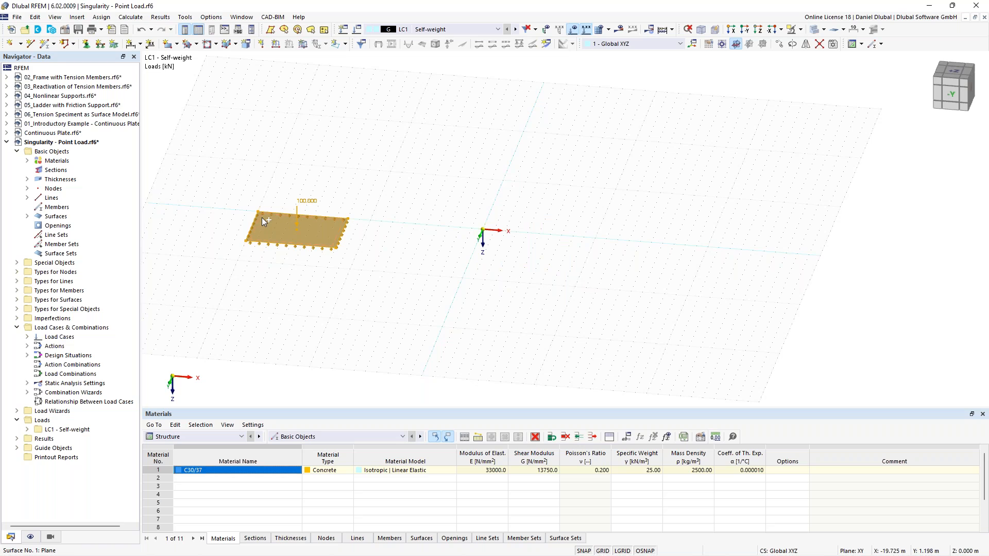
# - Copy the loaded plate three times along X at 10 m spacing to form a row of four plates
pyautogui.moveTo(264, 219); pyautogui.dragTo(601, 242)
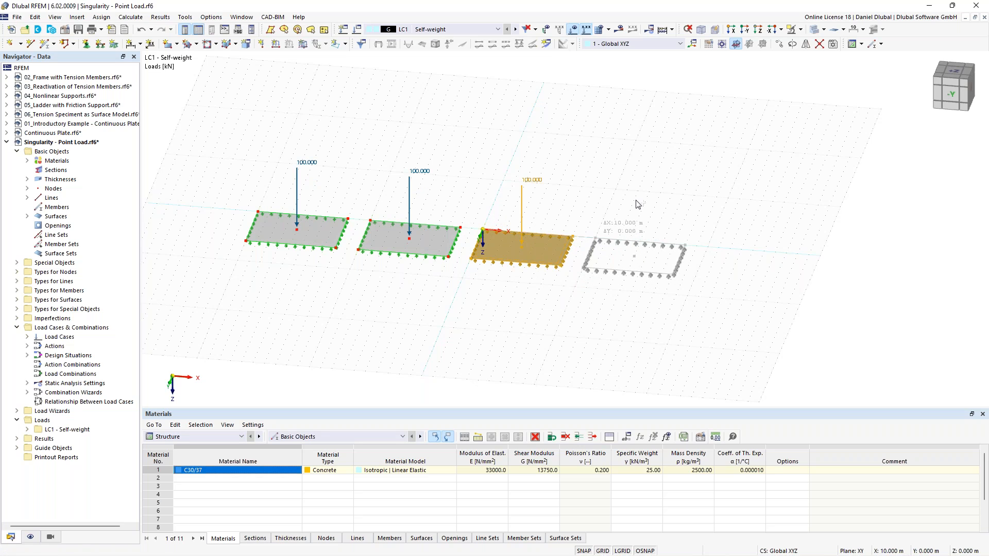
pyautogui.click(668, 203)
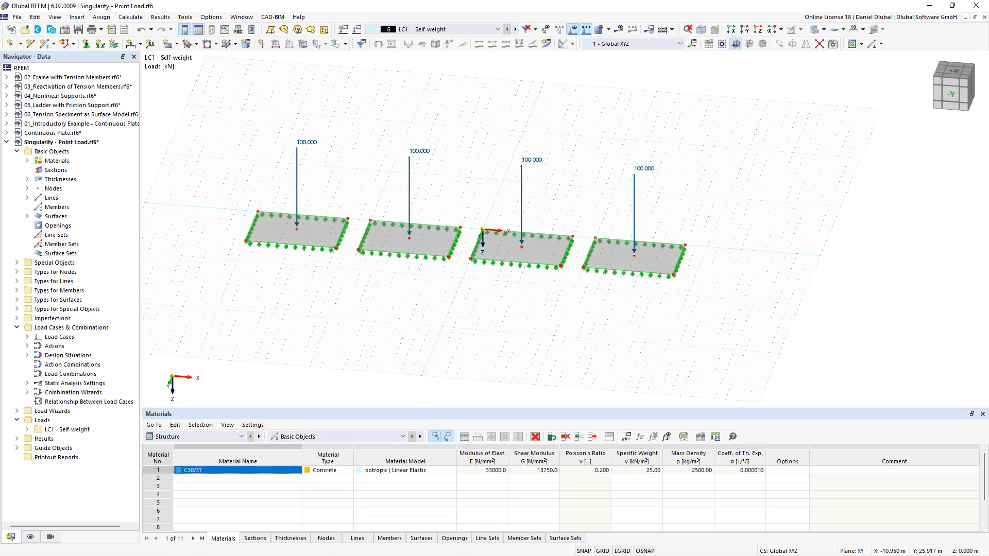
pyautogui.keyDown('ctrl'); pyautogui.moveTo(307, 346); pyautogui.dragTo(294, 338, button='middle'); pyautogui.keyUp('ctrl')
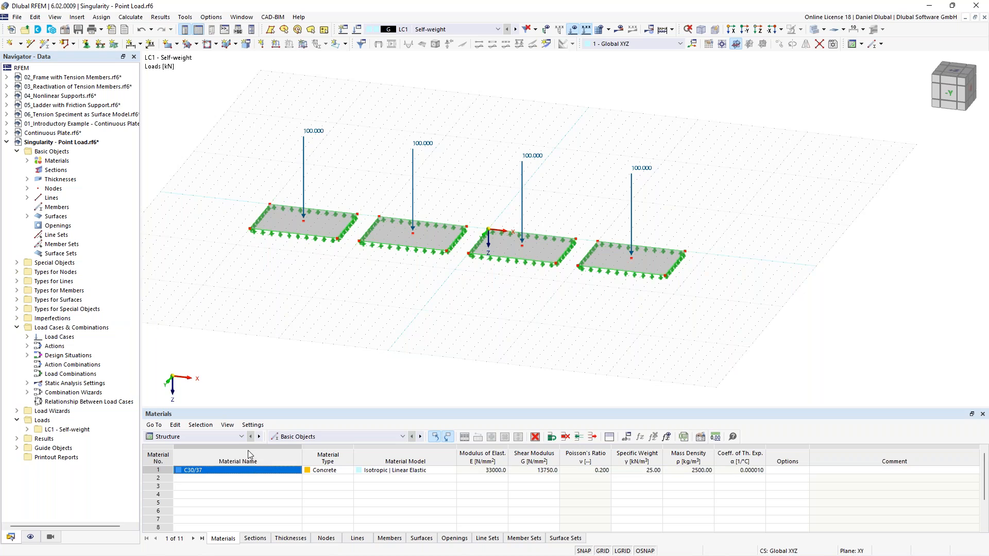
# - Create a surface mesh refinement with a target FE length of 2 m
pyautogui.click(225, 437)
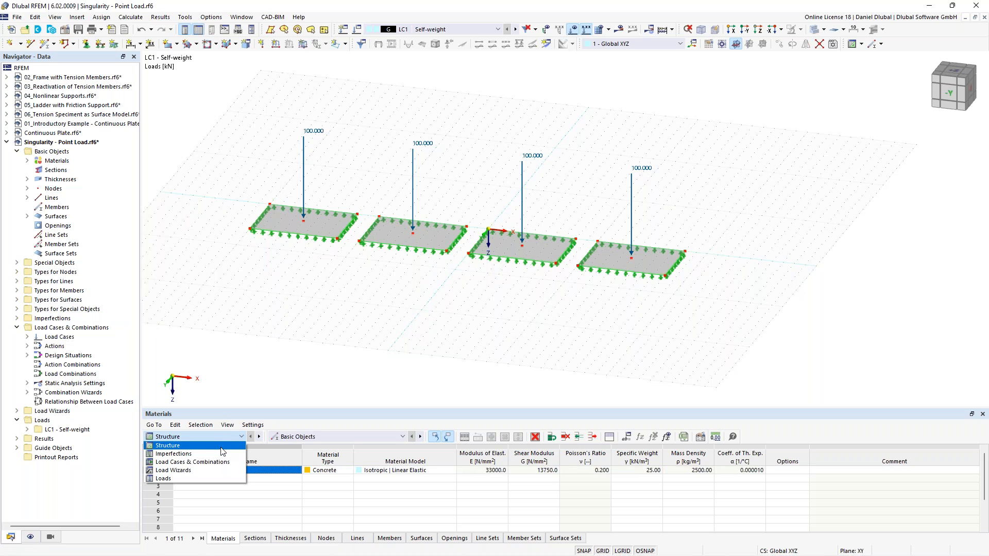
pyautogui.click(307, 437)
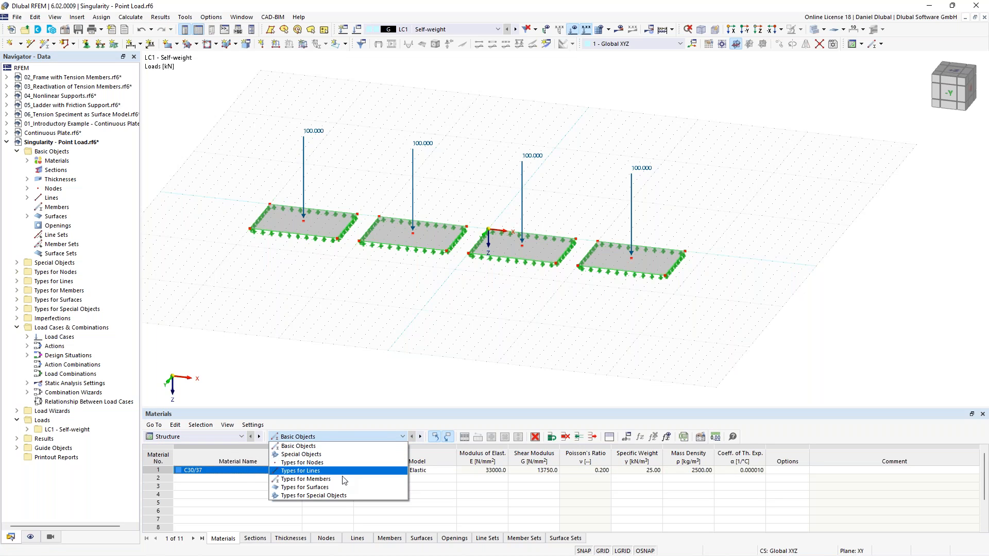
pyautogui.click(344, 487)
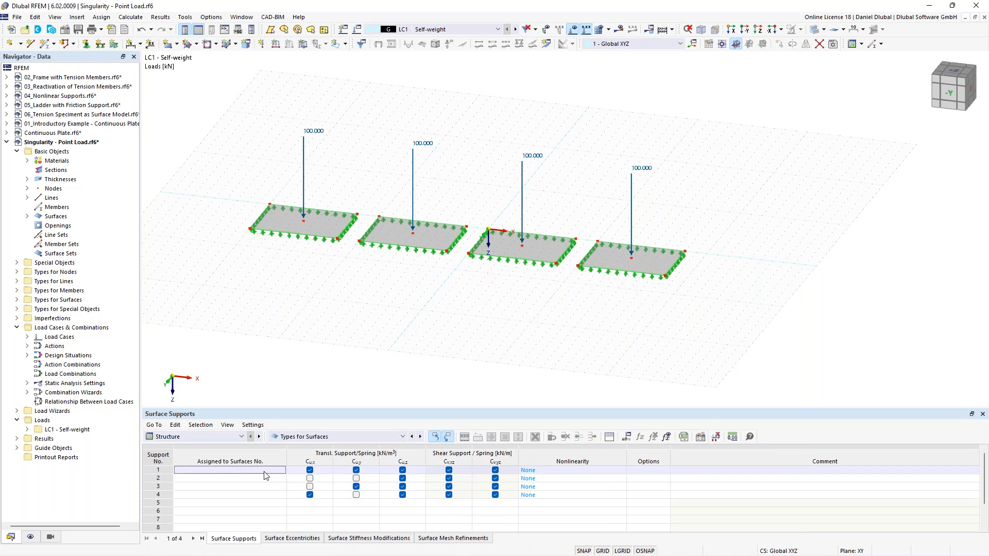
pyautogui.click(451, 539)
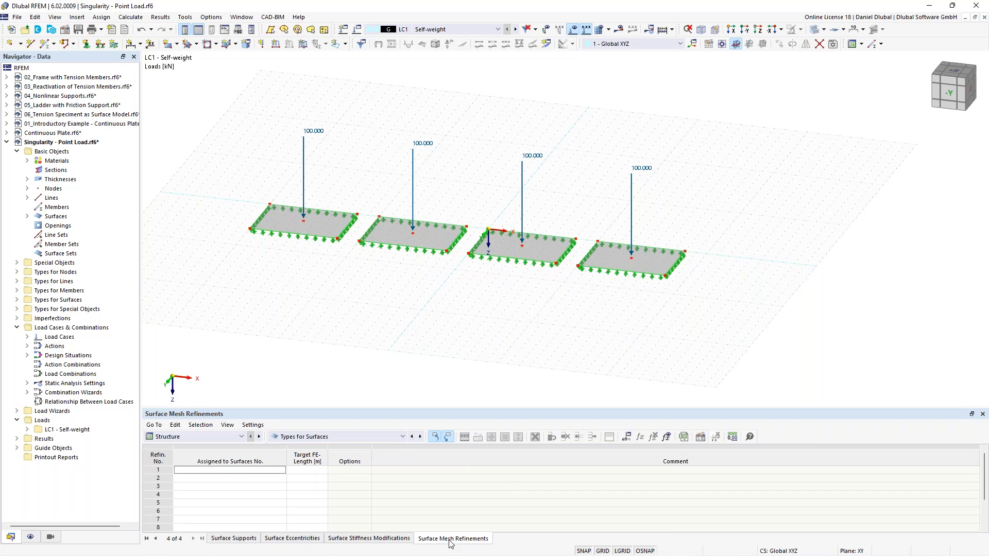
pyautogui.click(272, 474)
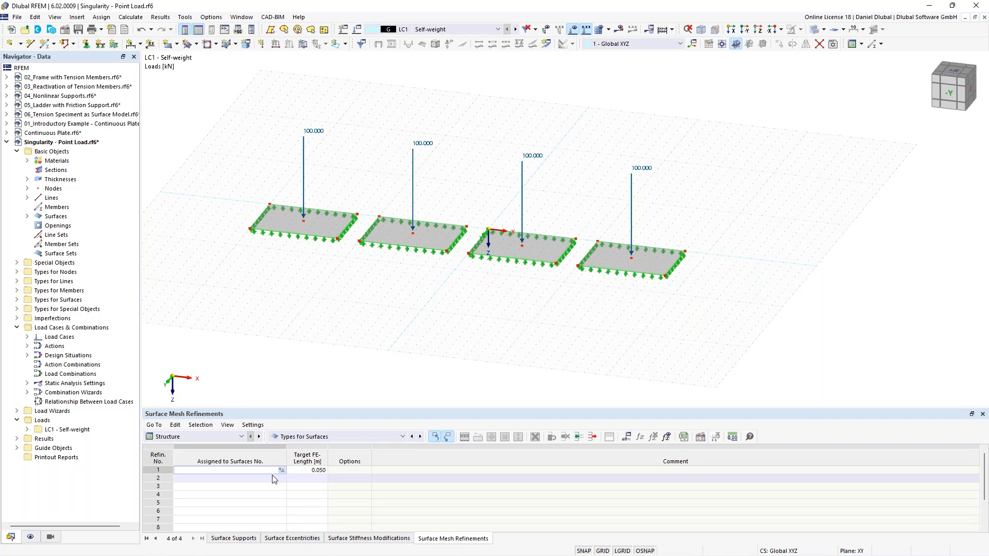
pyautogui.press('Tab')
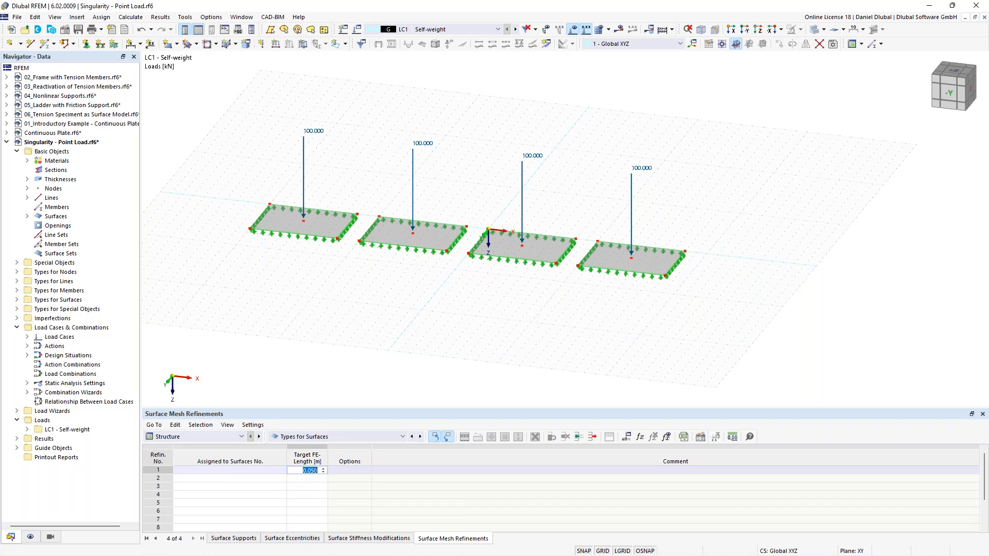
pyautogui.write('2')
pyautogui.press('Return')
# - Add three more surface mesh refinements with target FE lengths of 1, 0.5 and 0.25 m
pyautogui.press('Tab')
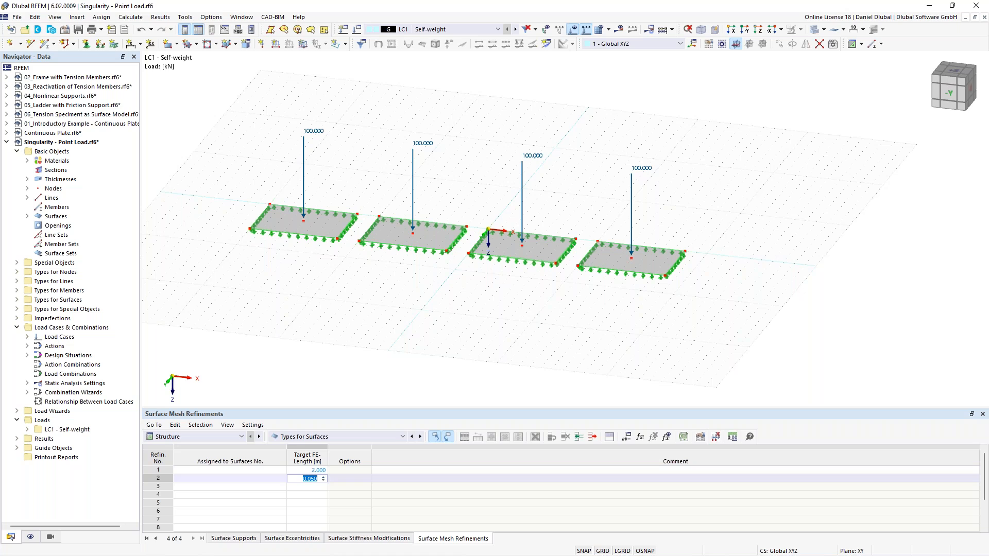
pyautogui.write('1')
pyautogui.press('Return')
pyautogui.press('Tab')
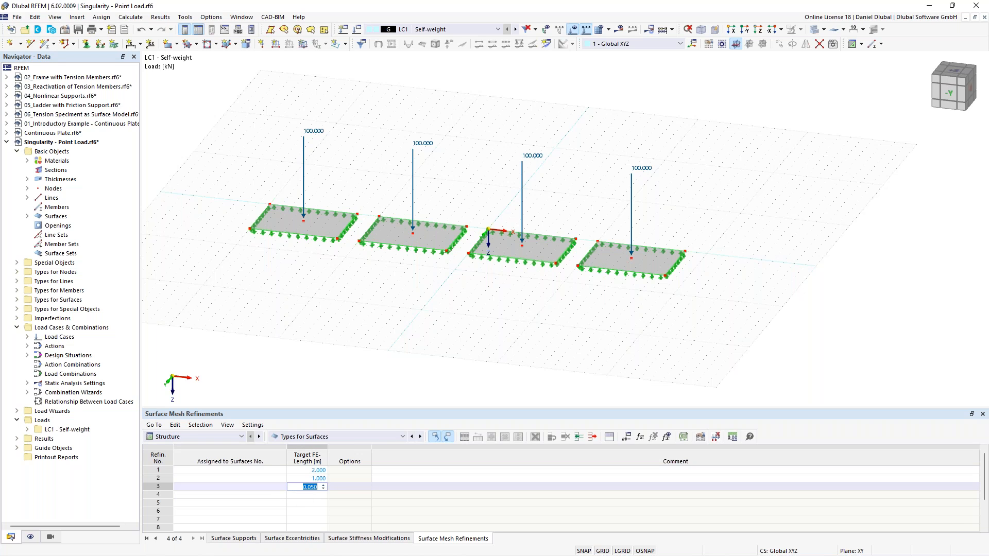
pyautogui.write('0.5')
pyautogui.press('Return')
pyautogui.press('Return')
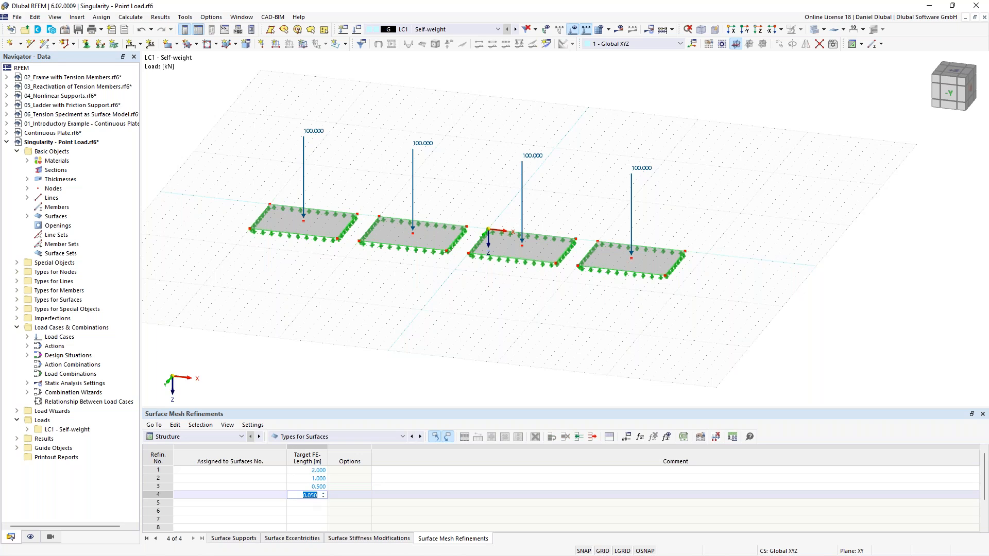
pyautogui.write('0,25')
pyautogui.click(314, 470)
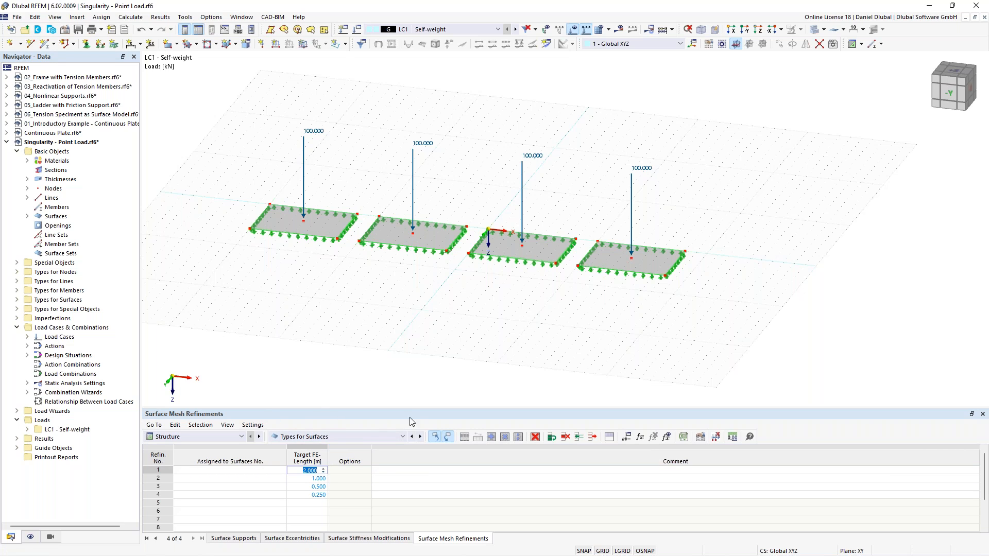
pyautogui.moveTo(404, 408); pyautogui.dragTo(408, 401)
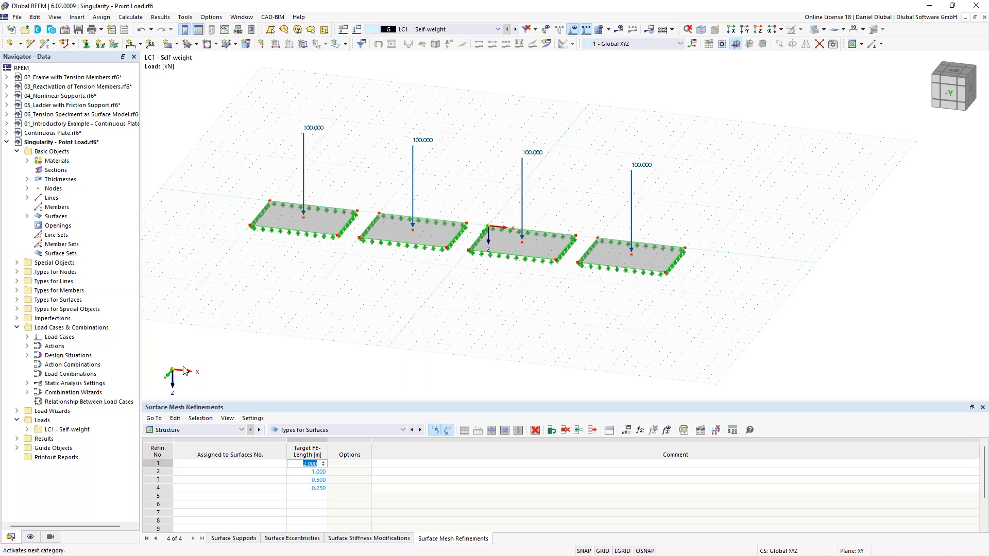
# - Assign the 2, 1, 0.5 and 0.25 m mesh refinements to surfaces 1, 2, 3 and 4 respectively
pyautogui.click(17, 299)
pyautogui.click(26, 327)
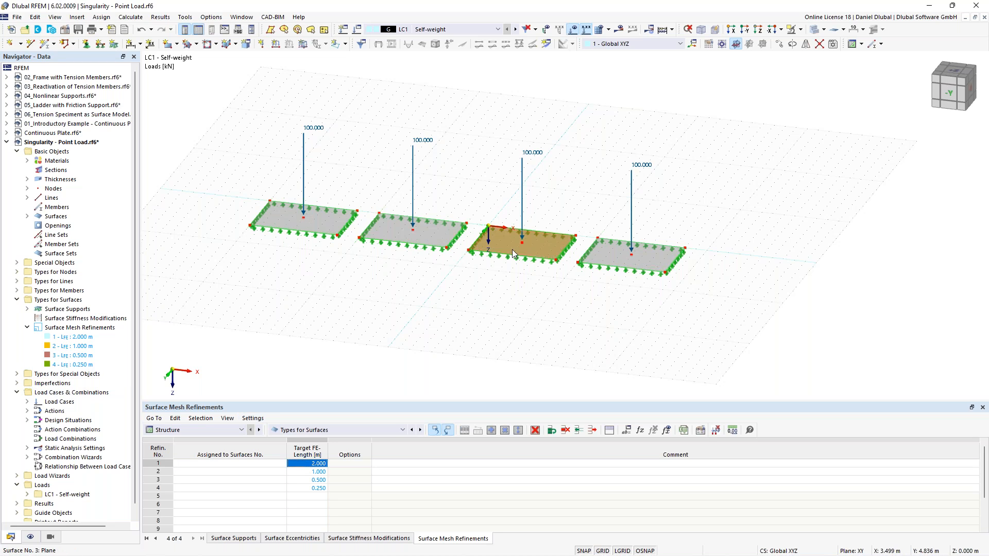
pyautogui.click(245, 465)
pyautogui.click(282, 463)
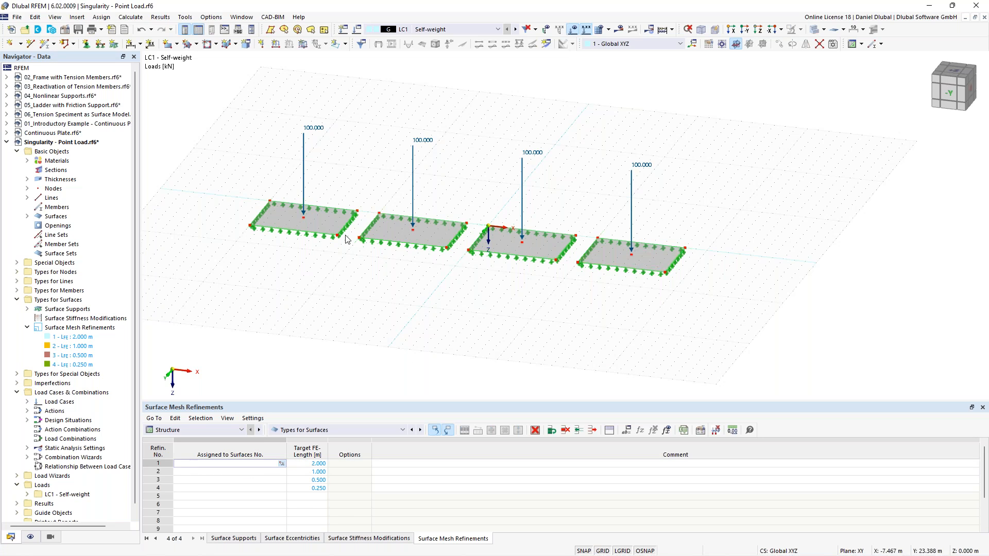
pyautogui.click(378, 223)
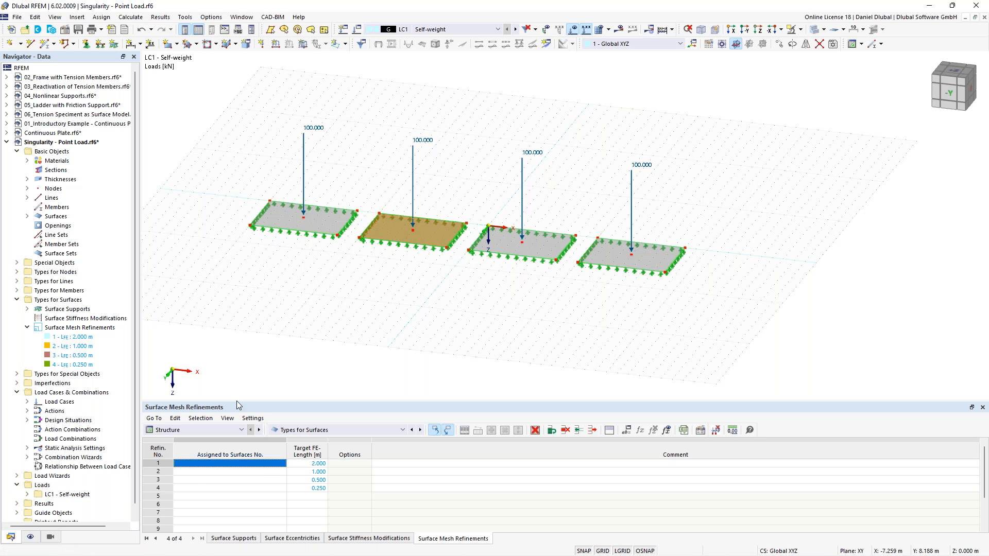
pyautogui.click(208, 465)
pyautogui.click(214, 473)
pyautogui.write('2')
pyautogui.click(211, 480)
pyautogui.write('3')
pyautogui.click(208, 487)
pyautogui.write('4')
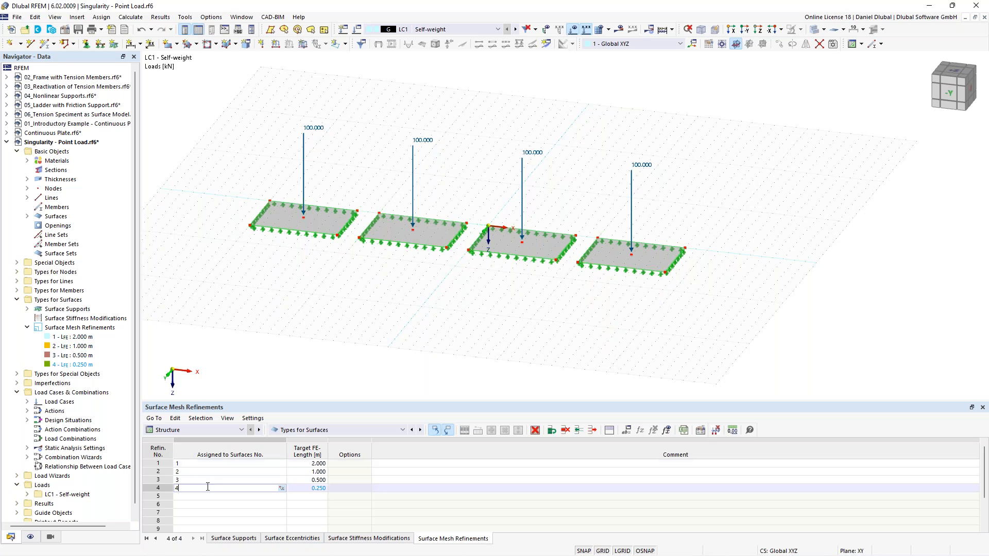
pyautogui.click(339, 331)
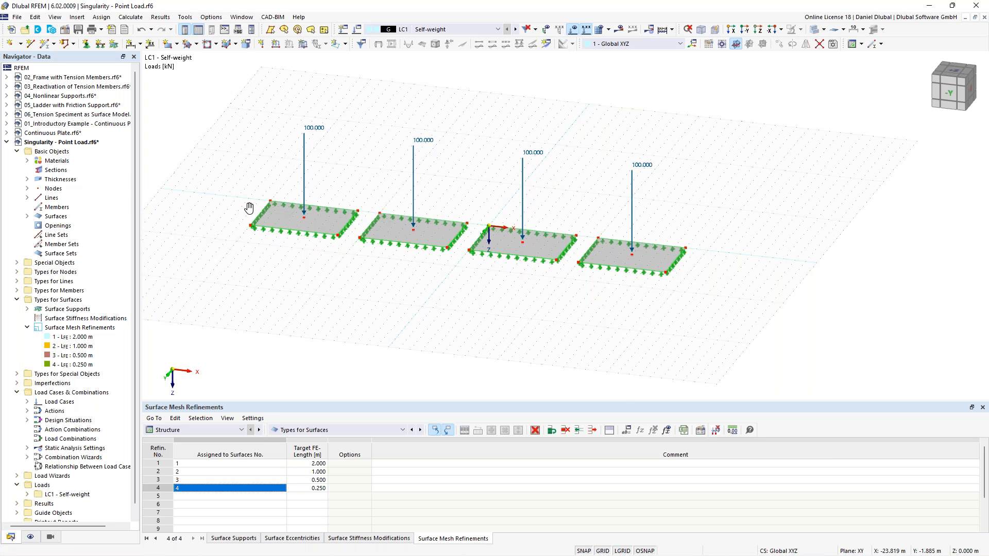
# - Create a two-point result section for all surfaces, running lengthwise through the middle of the four plates
pyautogui.moveTo(239, 198); pyautogui.dragTo(258, 224, button='middle')
pyautogui.scroll(1, 277, 229)
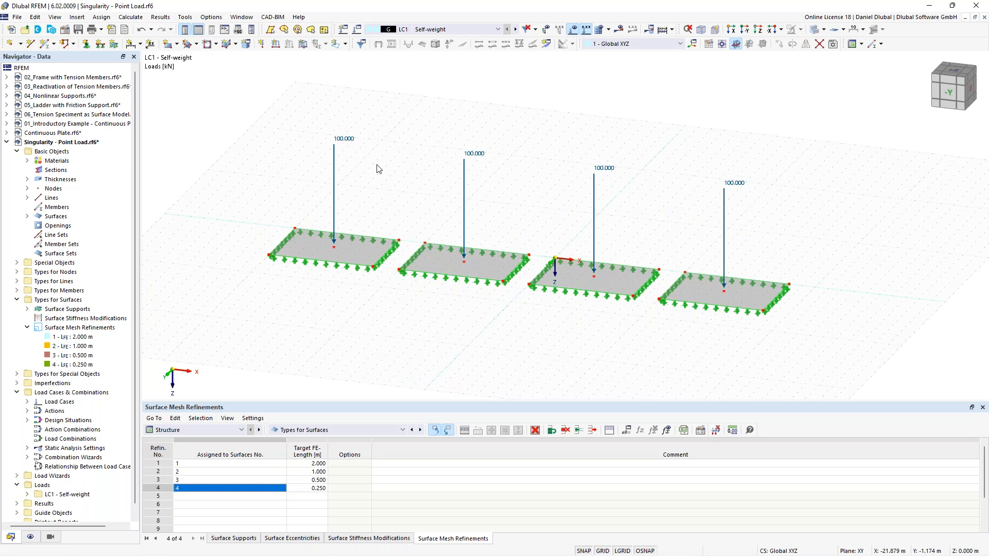
pyautogui.click(546, 44)
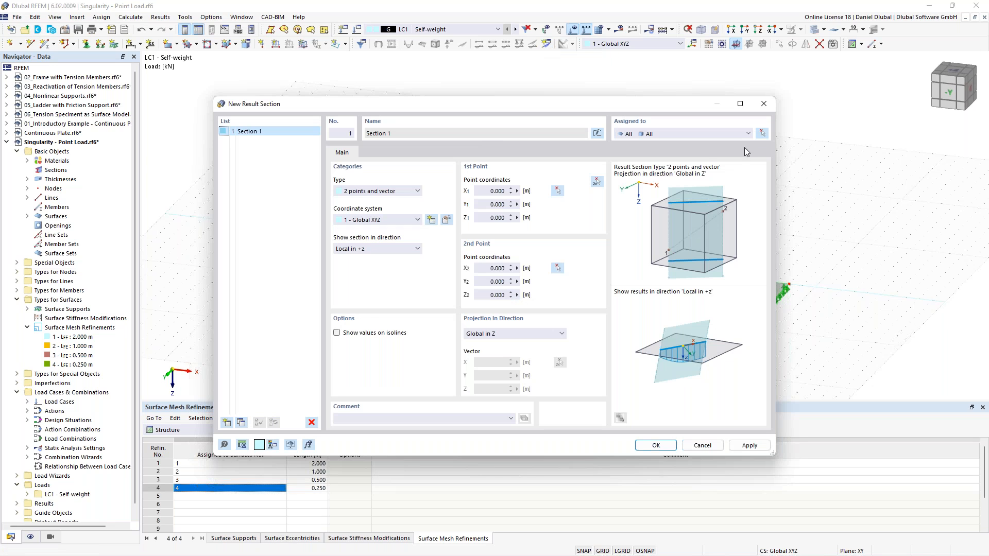
pyautogui.click(762, 133)
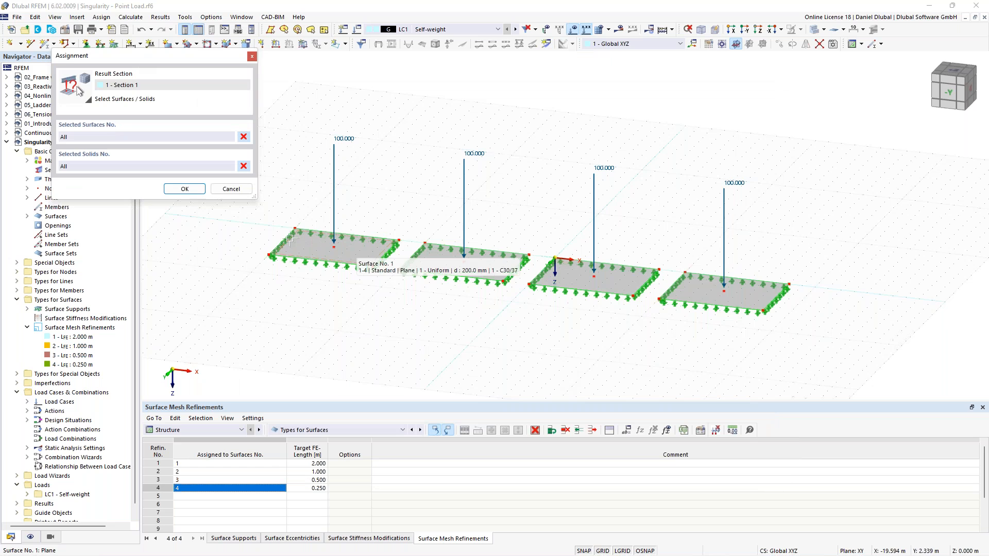
pyautogui.click(221, 189)
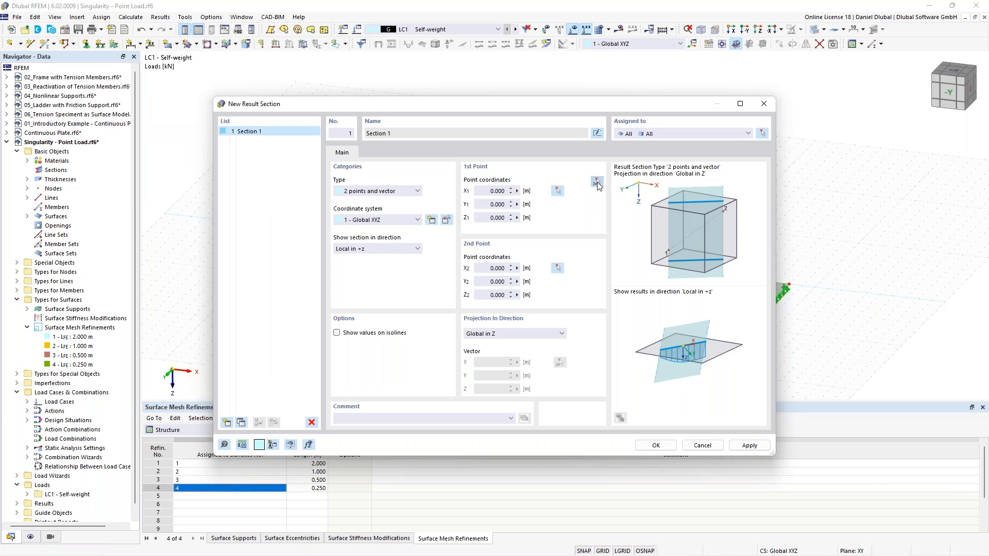
pyautogui.click(599, 187)
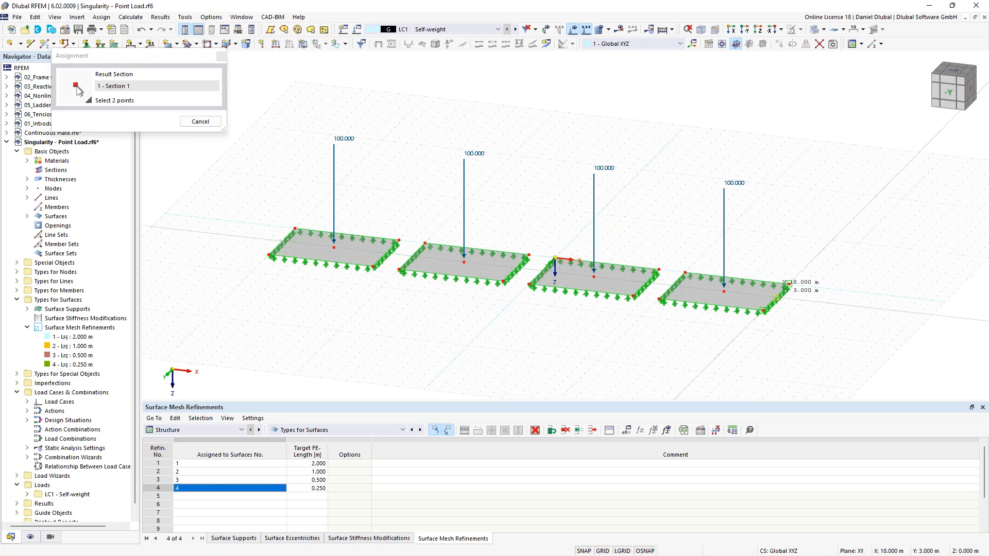
pyautogui.click(788, 284)
pyautogui.click(654, 444)
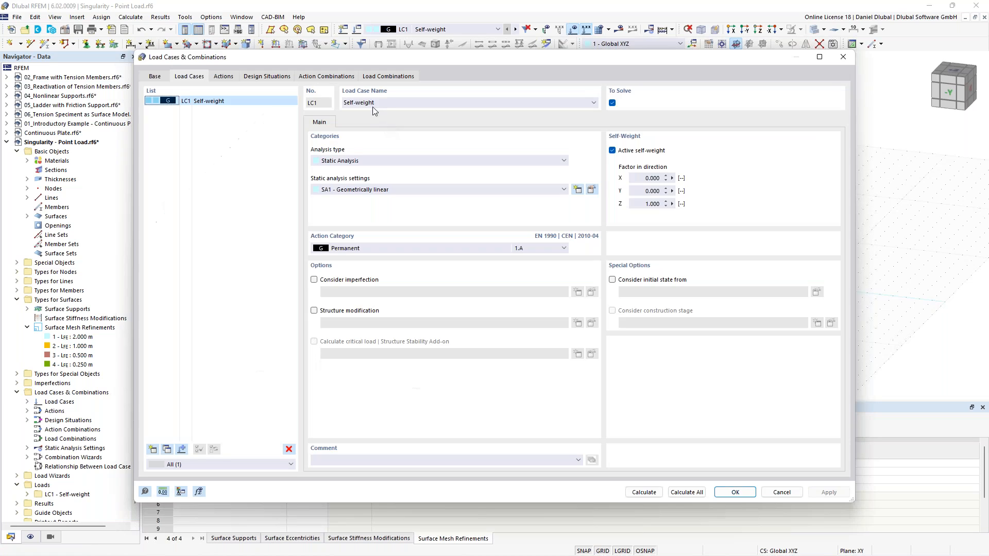
# - Rename load case LC1 as Nodal Load and deactivate its self-weight
pyautogui.moveTo(376, 104); pyautogui.dragTo(342, 103)
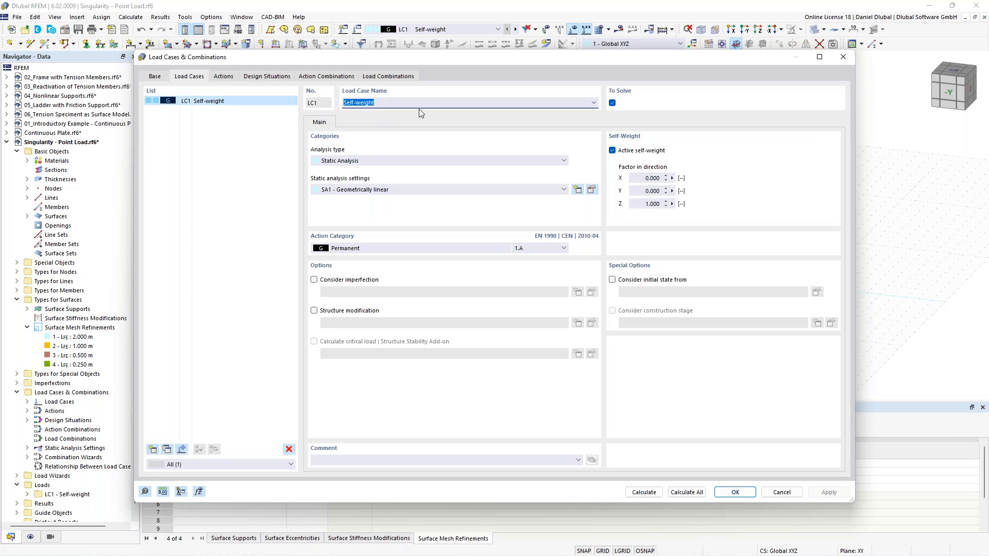
pyautogui.write('Single')
pyautogui.hotkey('shift', 'Home')
pyautogui.write('Node Load')
pyautogui.click(735, 492)
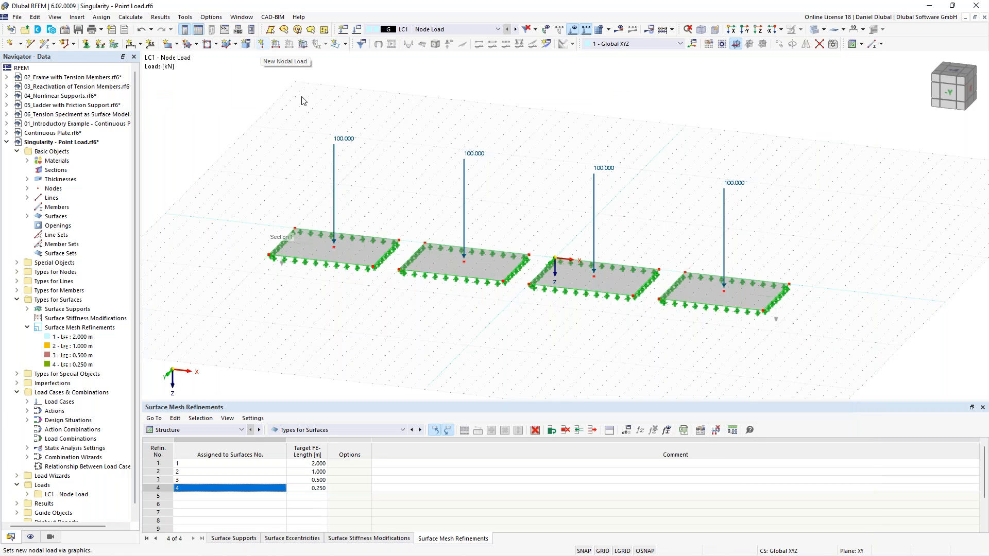
pyautogui.click(372, 30)
pyautogui.click(358, 102)
pyautogui.write('al Load')
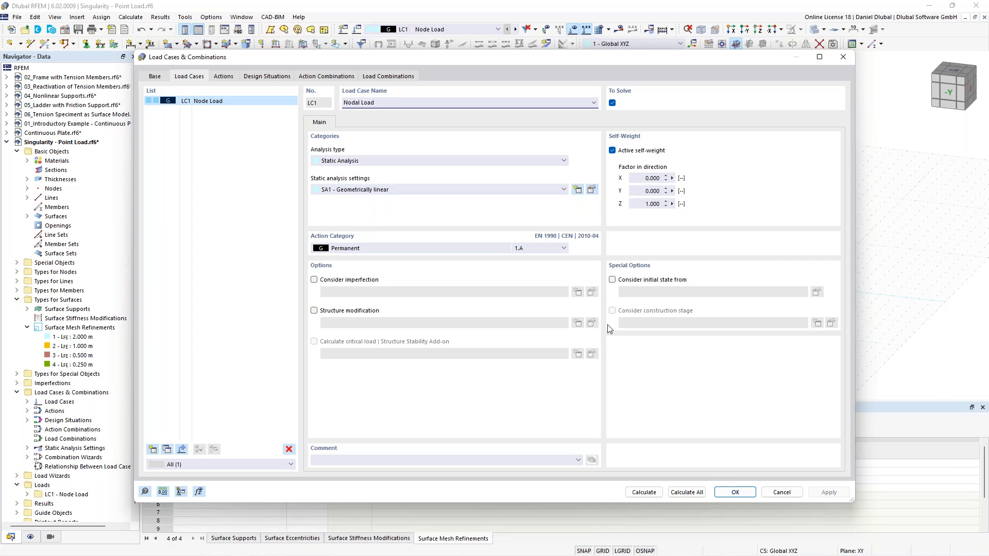
pyautogui.click(633, 152)
pyautogui.click(735, 497)
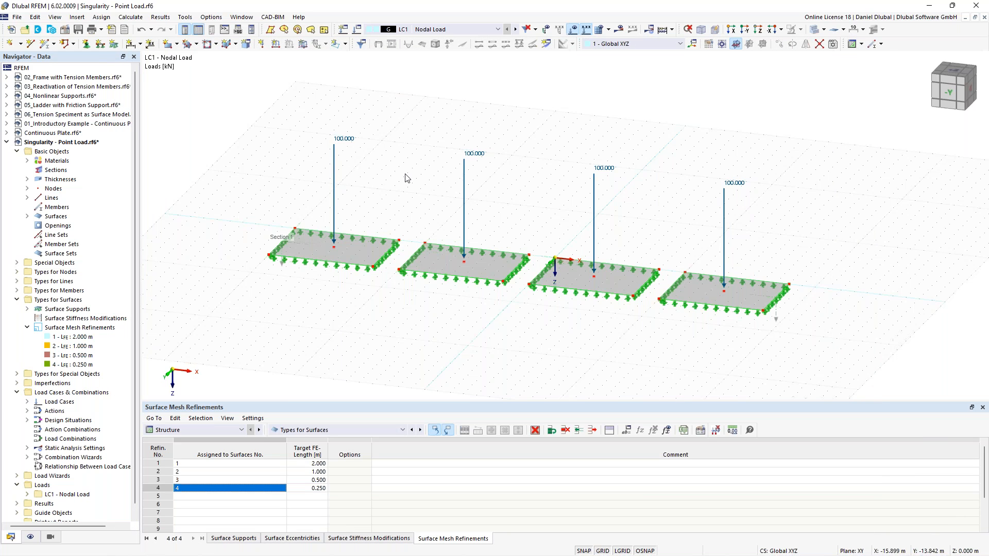
# - Calculate the results of load case LC1 and show local extremes on the result section
pyautogui.scroll(3, 404, 159)
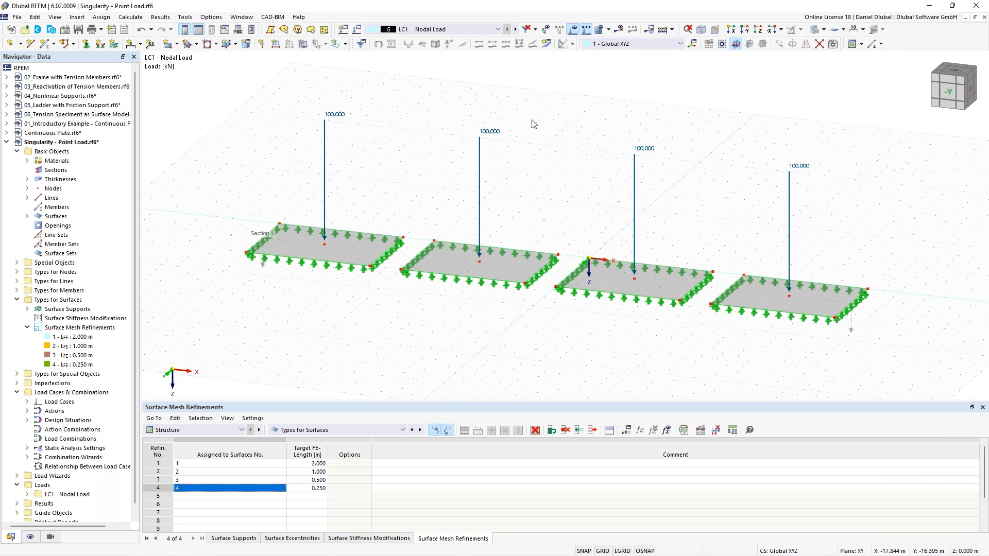
pyautogui.click(620, 29)
pyautogui.click(537, 327)
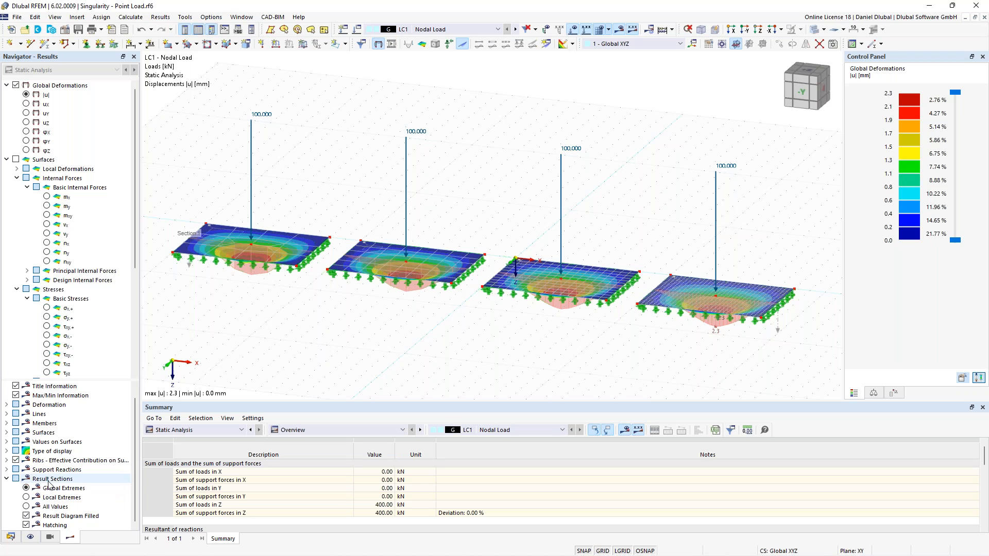
pyautogui.click(26, 497)
pyautogui.moveTo(311, 331)
pyautogui.keyDown('ctrl'); pyautogui.mouseDown(button='middle')
pyautogui.moveTo(323, 308)
pyautogui.moveTo(309, 315)
pyautogui.mouseUp(button='middle'); pyautogui.keyUp('ctrl')
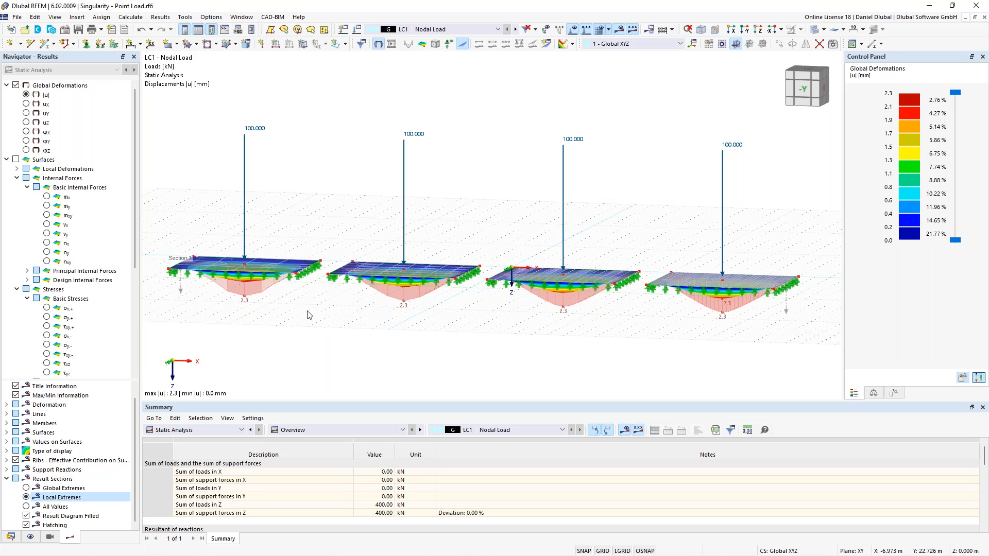
# - Display the basic internal forces mx on the surfaces and compare the moment peaks of the four plates
pyautogui.click(47, 197)
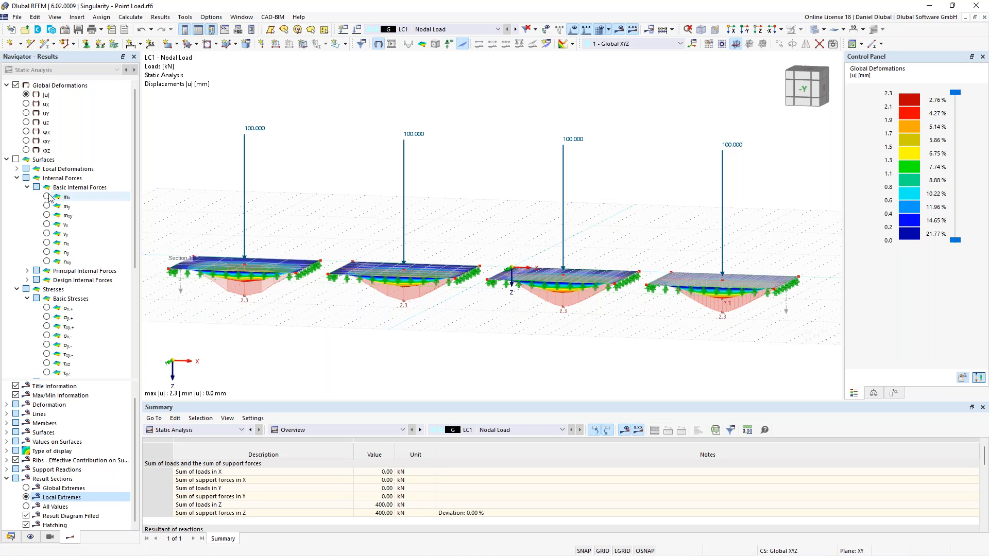
pyautogui.keyDown('ctrl'); pyautogui.moveTo(295, 190); pyautogui.dragTo(287, 196, button='middle'); pyautogui.keyUp('ctrl')
pyautogui.moveTo(287, 196); pyautogui.dragTo(264, 240, button='middle')
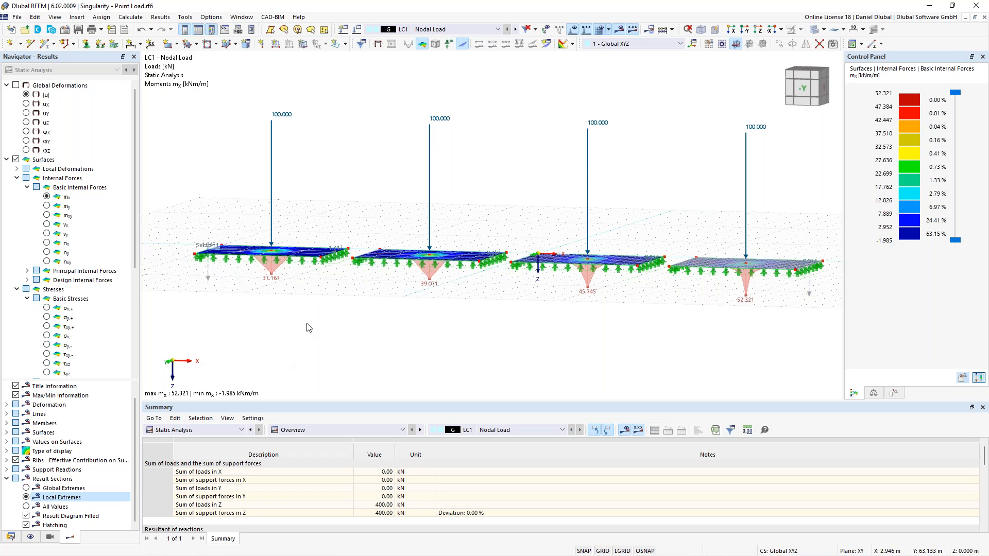
pyautogui.keyDown('ctrl'); pyautogui.moveTo(334, 136); pyautogui.dragTo(328, 188, button='middle'); pyautogui.keyUp('ctrl')
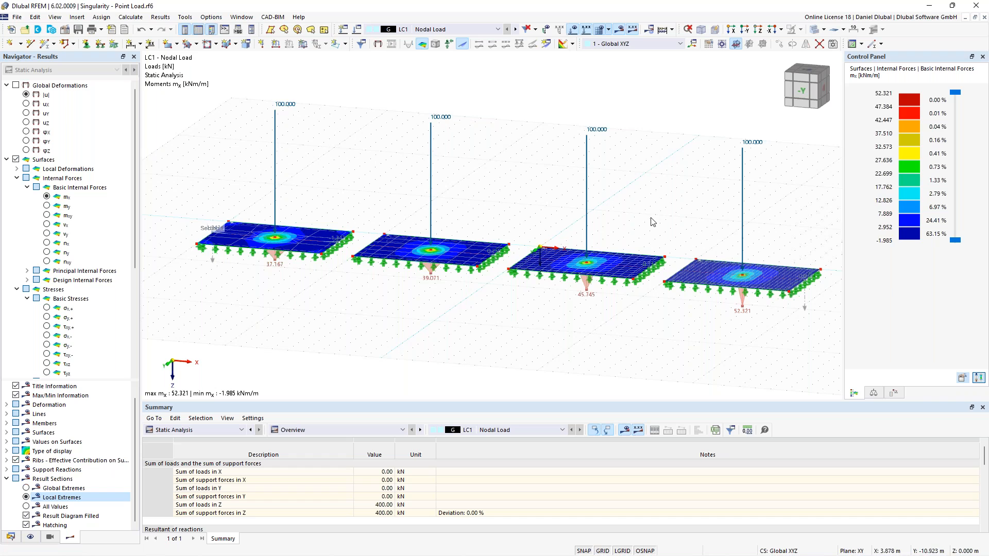
# - Compare the mx moment peaks along the result section across the four plates
pyautogui.moveTo(548, 255)
pyautogui.mouseDown(button='middle')
pyautogui.moveTo(570, 249)
pyautogui.moveTo(561, 246)
pyautogui.mouseUp(button='middle')
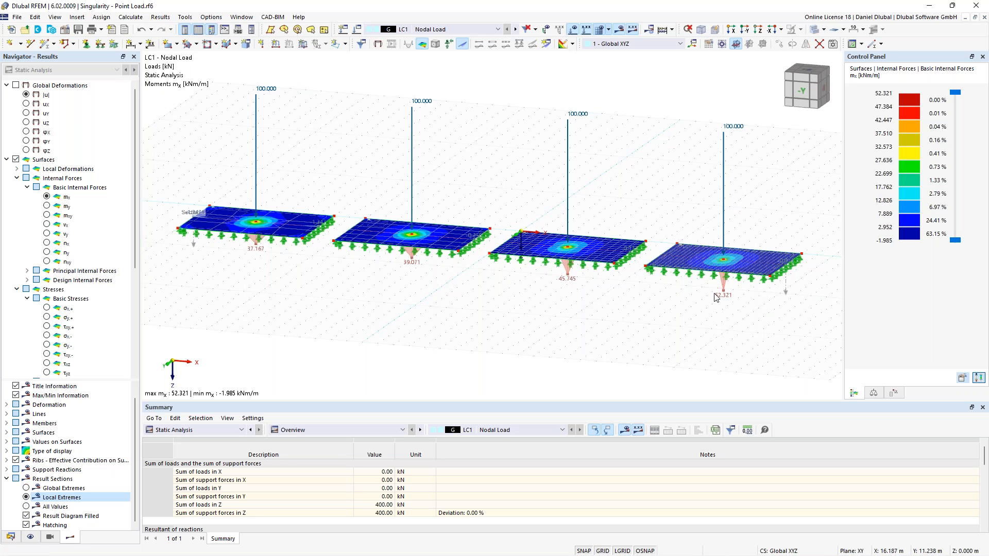
pyautogui.moveTo(671, 230); pyautogui.dragTo(644, 223, button='middle')
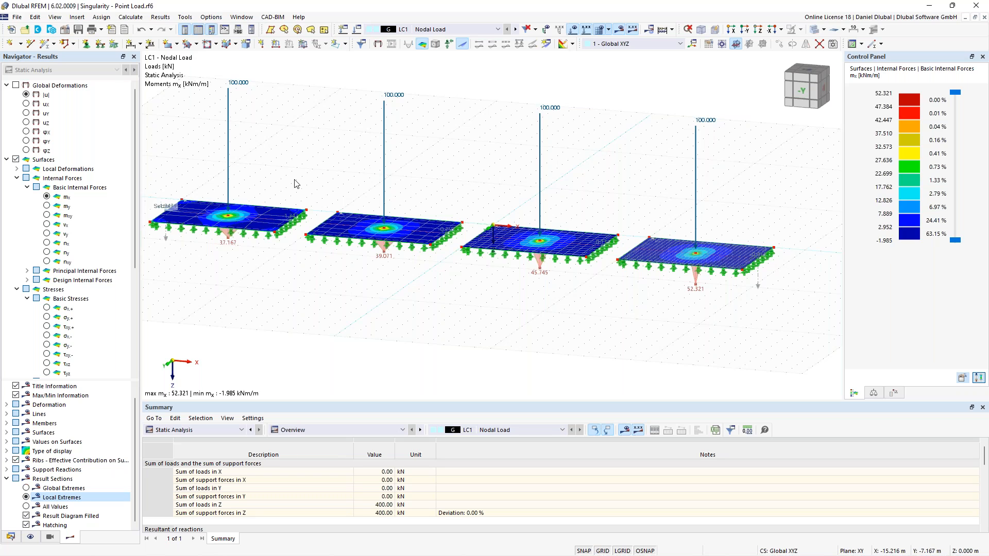
pyautogui.scroll(-3, 298, 178)
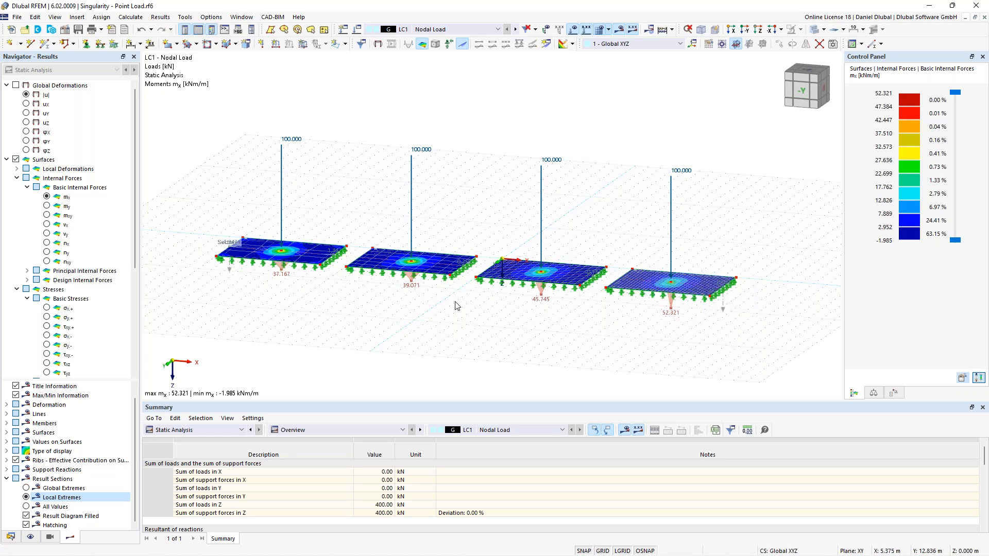
pyautogui.moveTo(487, 230)
pyautogui.mouseDown(button='middle')
pyautogui.moveTo(471, 227)
pyautogui.moveTo(483, 234)
pyautogui.mouseUp(button='middle')
pyautogui.keyDown('ctrl'); pyautogui.moveTo(618, 225); pyautogui.dragTo(643, 227, button='middle'); pyautogui.keyUp('ctrl')
pyautogui.scroll(-1, 632, 221)
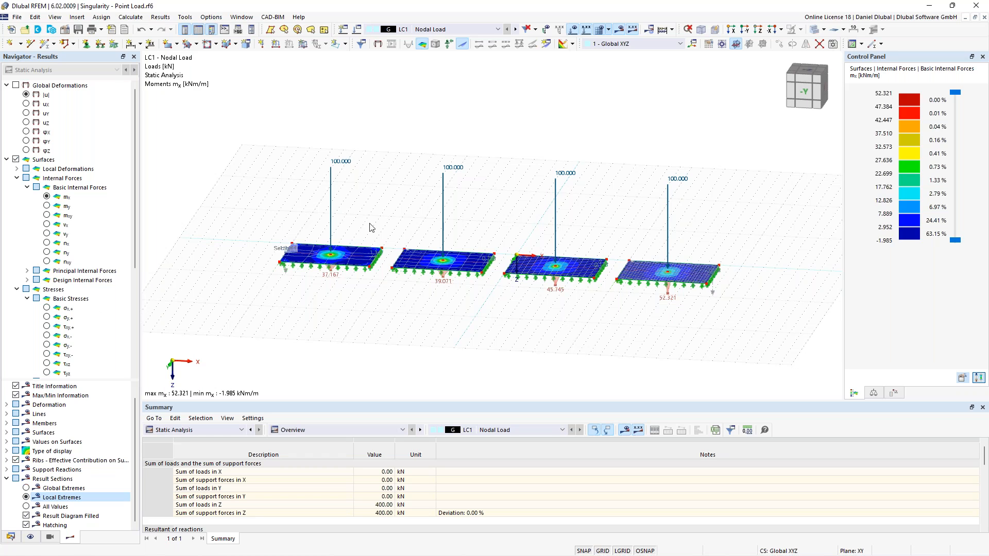
pyautogui.keyDown('ctrl'); pyautogui.moveTo(380, 215); pyautogui.dragTo(358, 214, button='middle'); pyautogui.keyUp('ctrl')
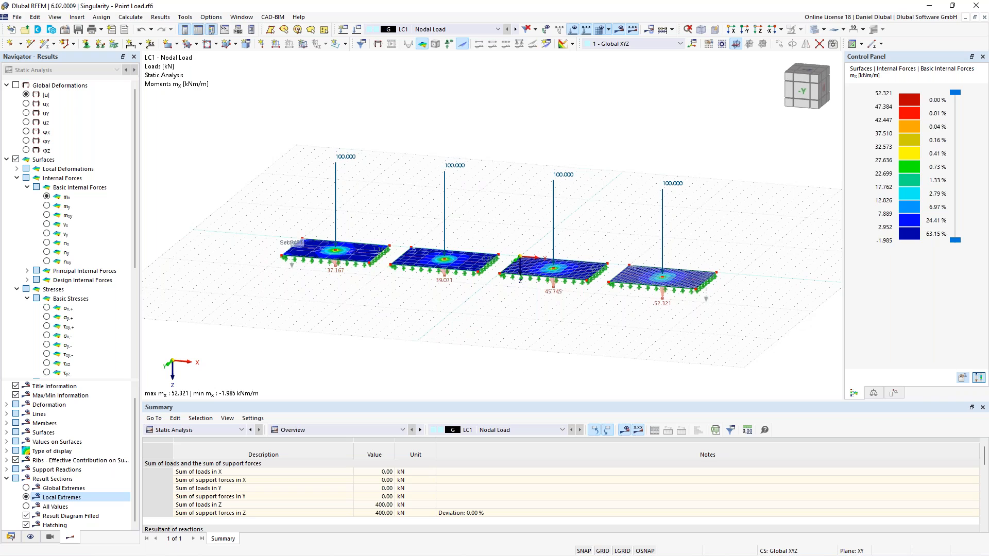
pyautogui.moveTo(254, 136); pyautogui.dragTo(742, 344)
pyautogui.scroll(2, 406, 229)
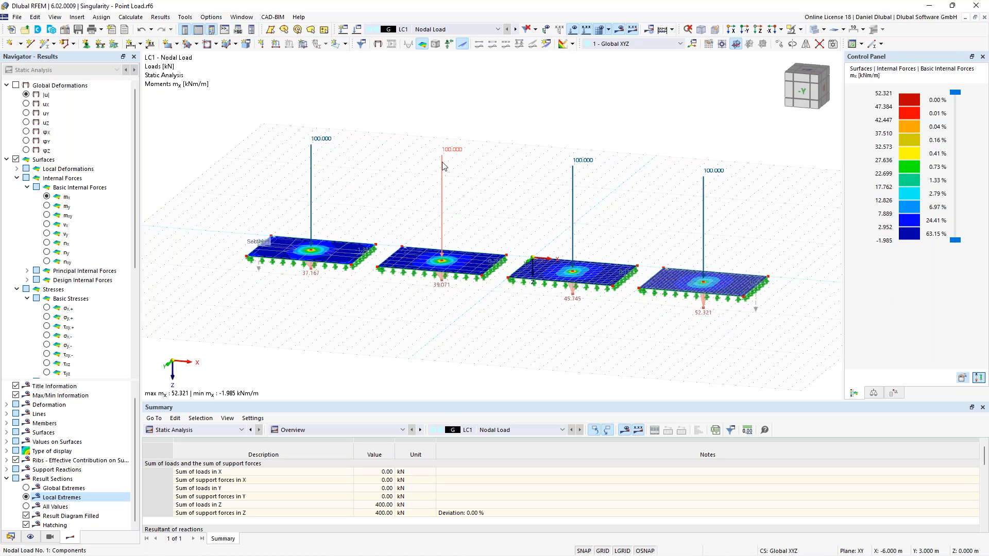
# - Inspect the 100 kN nodal loads acting on the two coarsest-meshed plates
pyautogui.moveTo(442, 162)
pyautogui.click(442, 162)
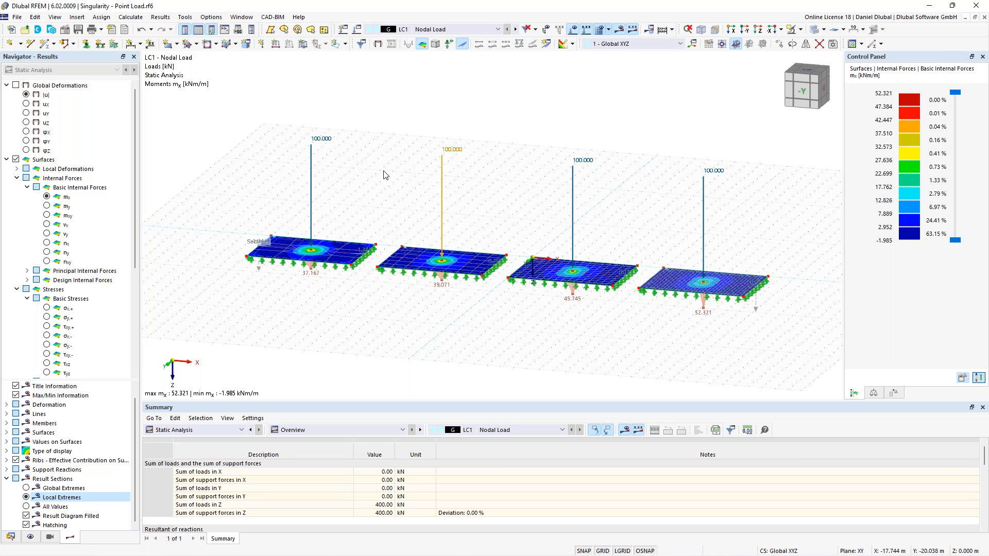
pyautogui.moveTo(329, 178); pyautogui.dragTo(365, 178, button='middle')
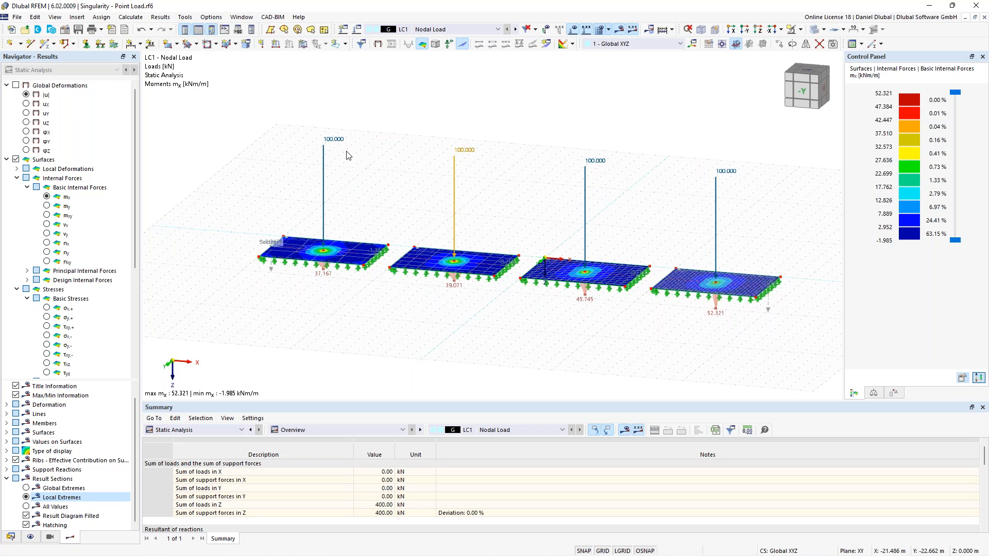
pyautogui.click(335, 143)
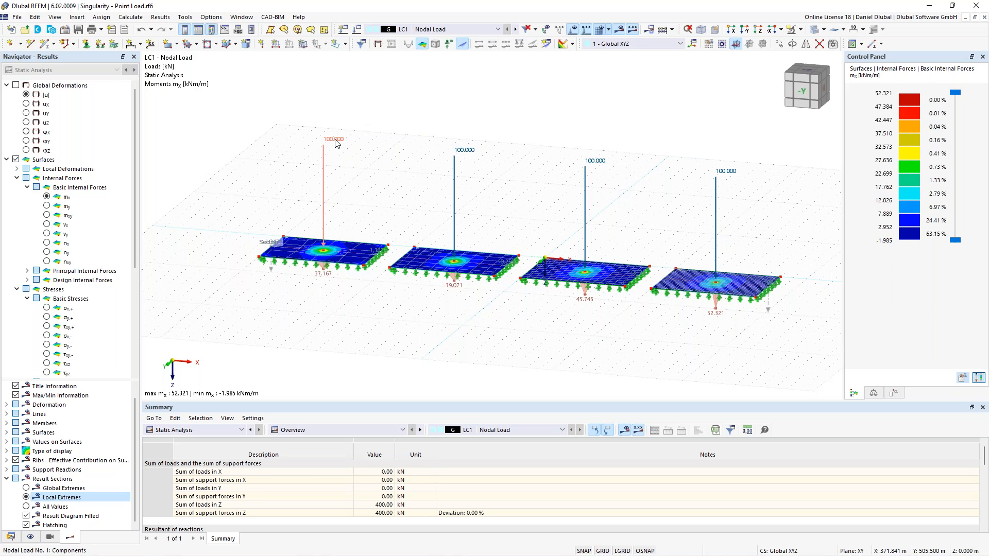
pyautogui.click(335, 143)
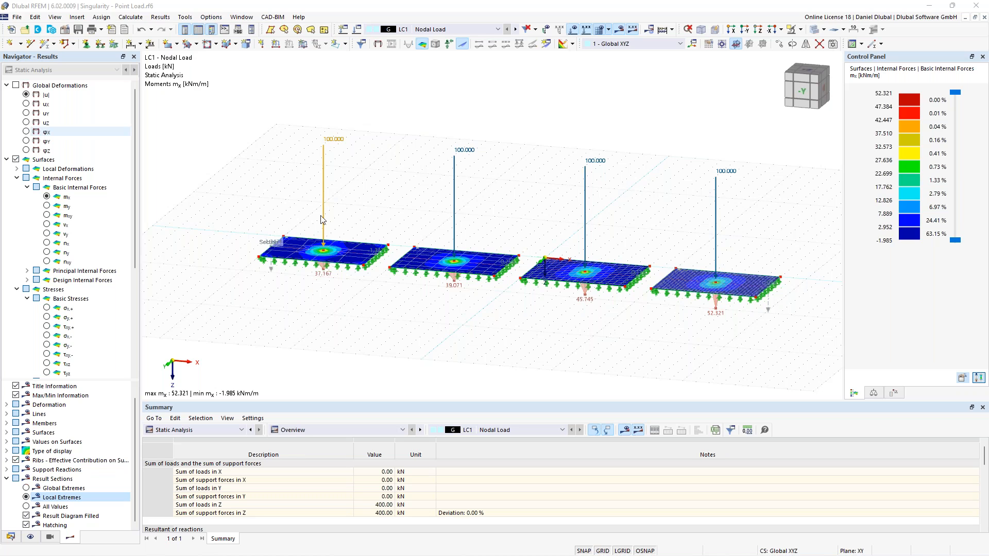
pyautogui.scroll(1, 363, 195)
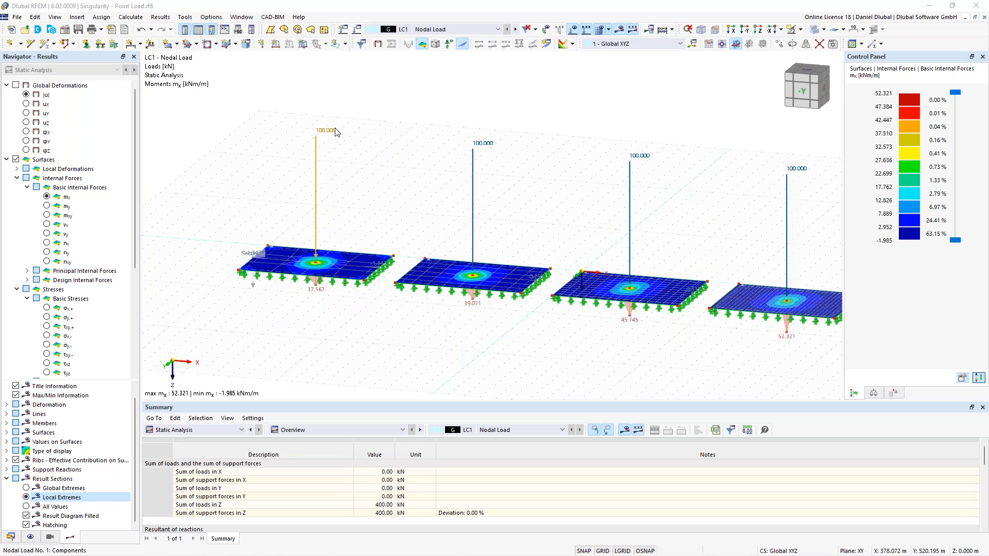
pyautogui.moveTo(333, 133)
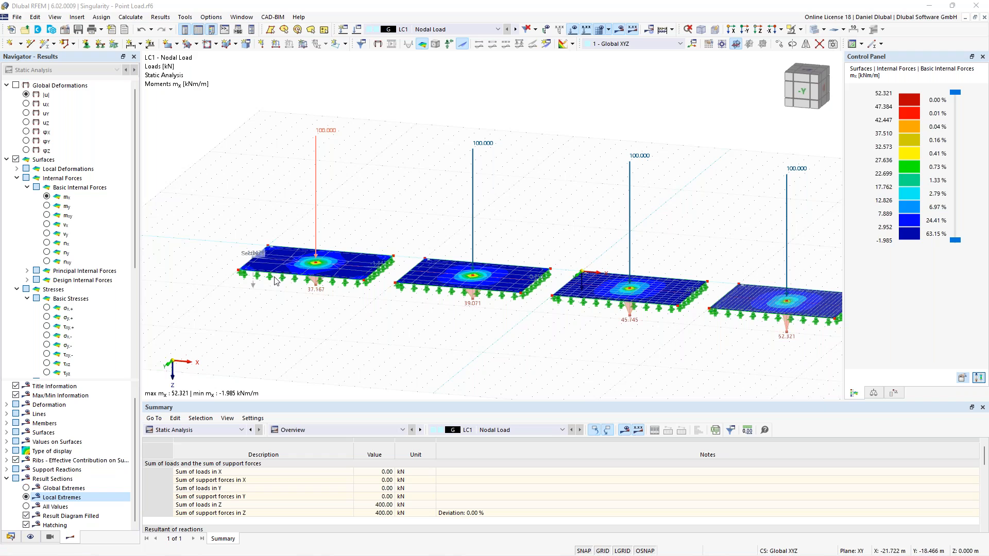
# - Set the solid-model surface rendering to the last filled-including-thickness option and hide the results and loads
pyautogui.click(11, 537)
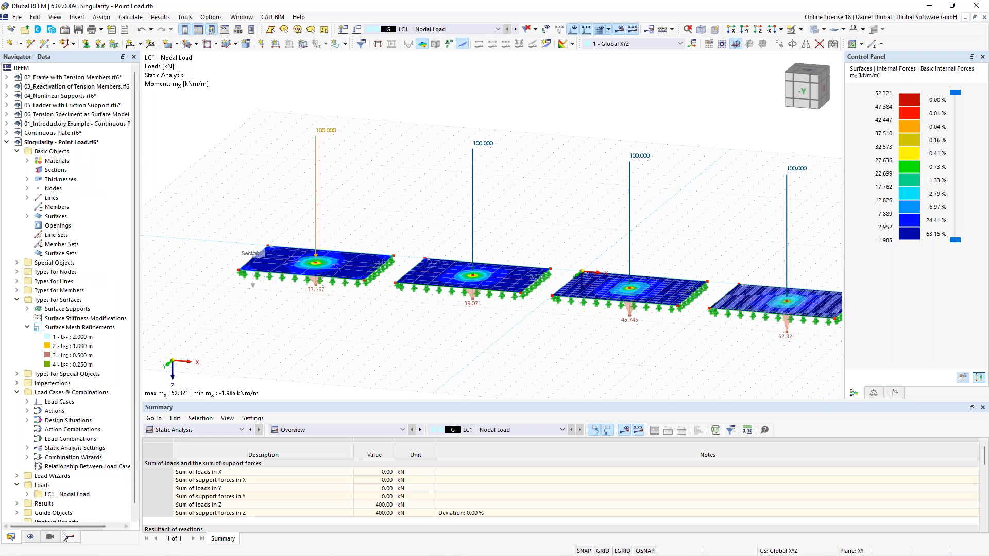
pyautogui.click(29, 537)
pyautogui.scroll(-10, 33, 466)
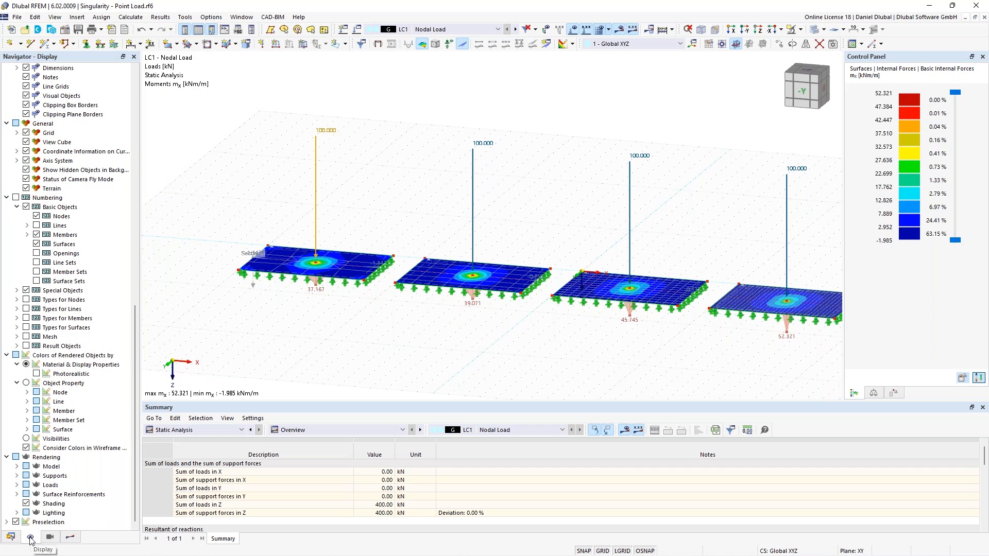
pyautogui.click(17, 466)
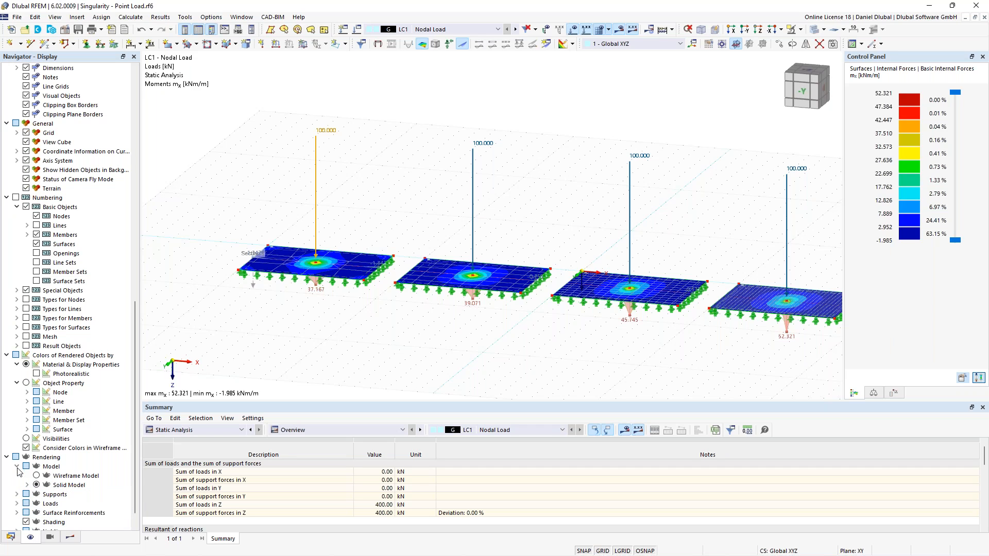
pyautogui.click(27, 485)
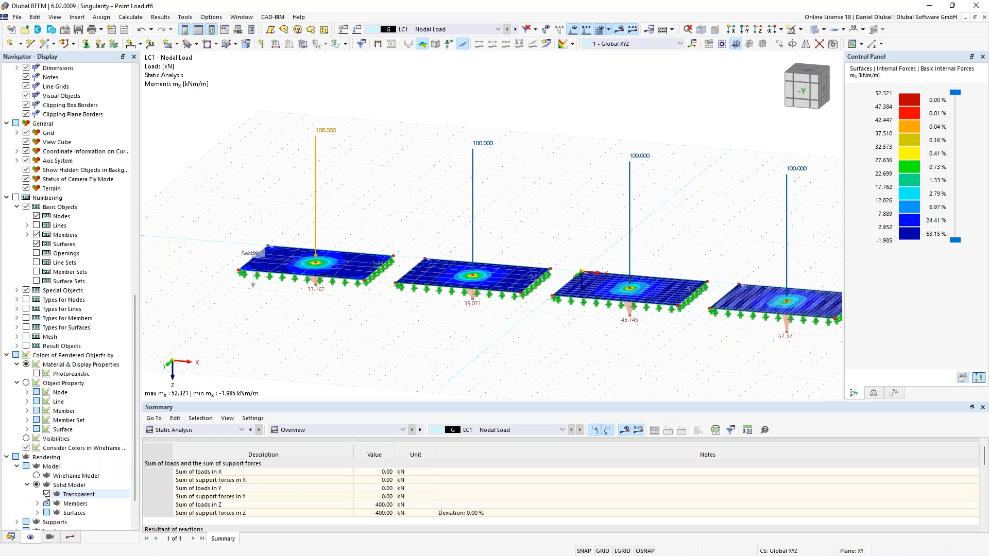
pyautogui.click(37, 512)
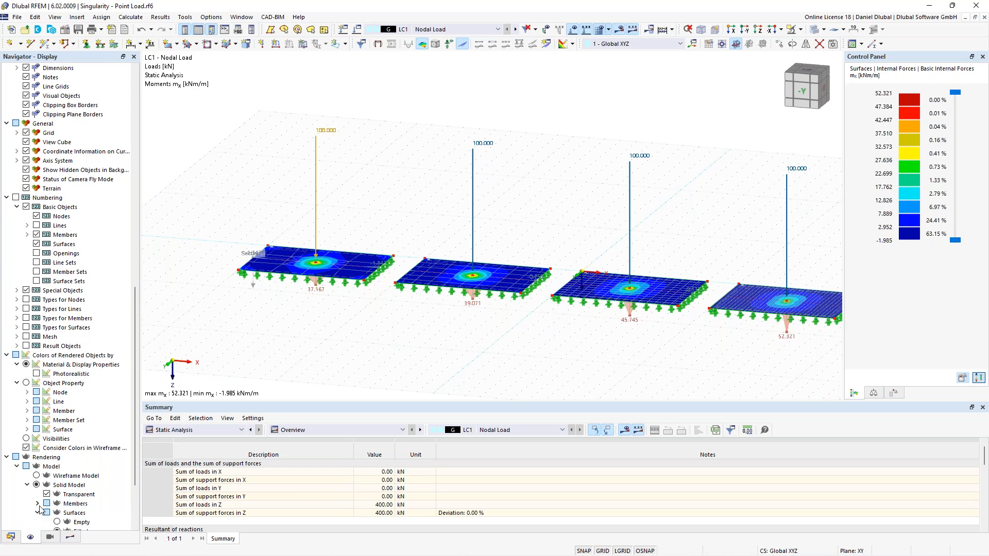
pyautogui.scroll(-3, 62, 478)
pyautogui.click(57, 466)
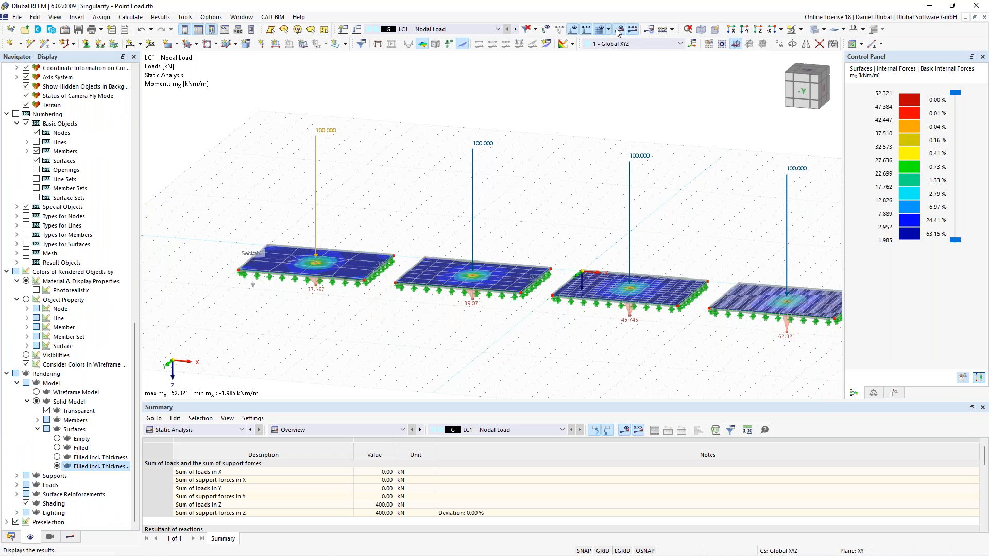
pyautogui.click(573, 30)
pyautogui.click(574, 30)
# - Examine the first plate's thickness and the line supports along its edges up close
pyautogui.scroll(3, 454, 226)
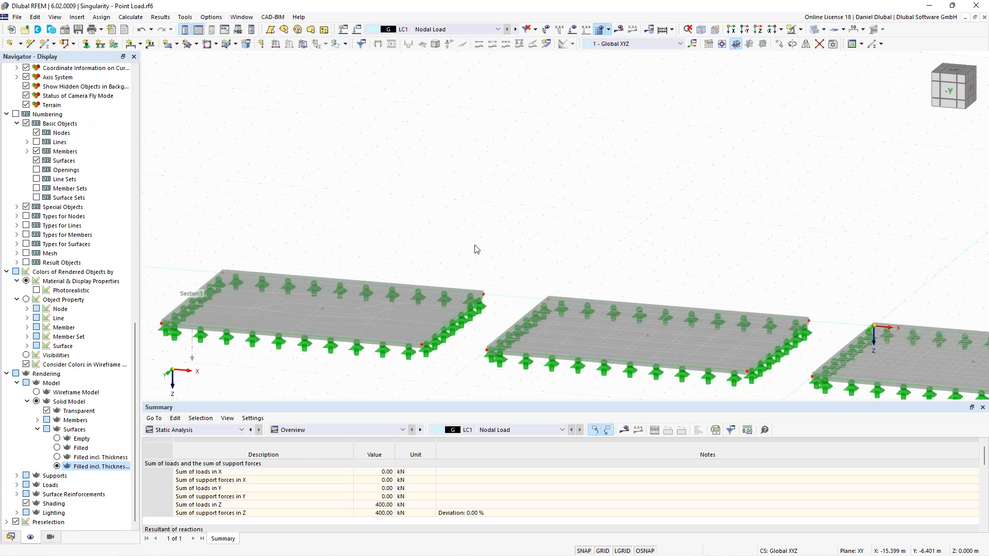
pyautogui.keyDown('ctrl'); pyautogui.moveTo(481, 250); pyautogui.dragTo(600, 226, button='middle'); pyautogui.keyUp('ctrl')
pyautogui.moveTo(381, 237); pyautogui.dragTo(412, 212, button='middle')
pyautogui.scroll(2, 367, 256)
pyautogui.scroll(3, 353, 238)
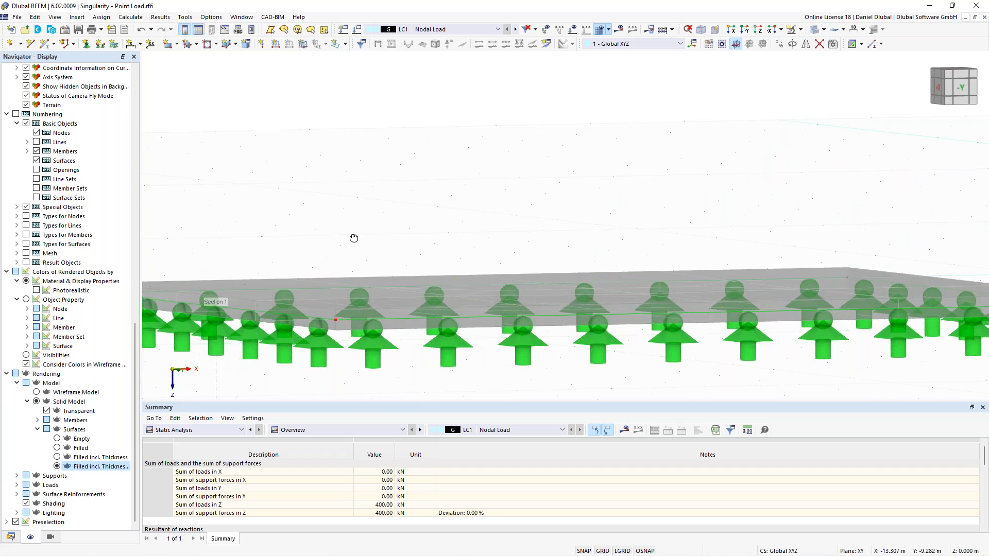
pyautogui.scroll(-3, 348, 228)
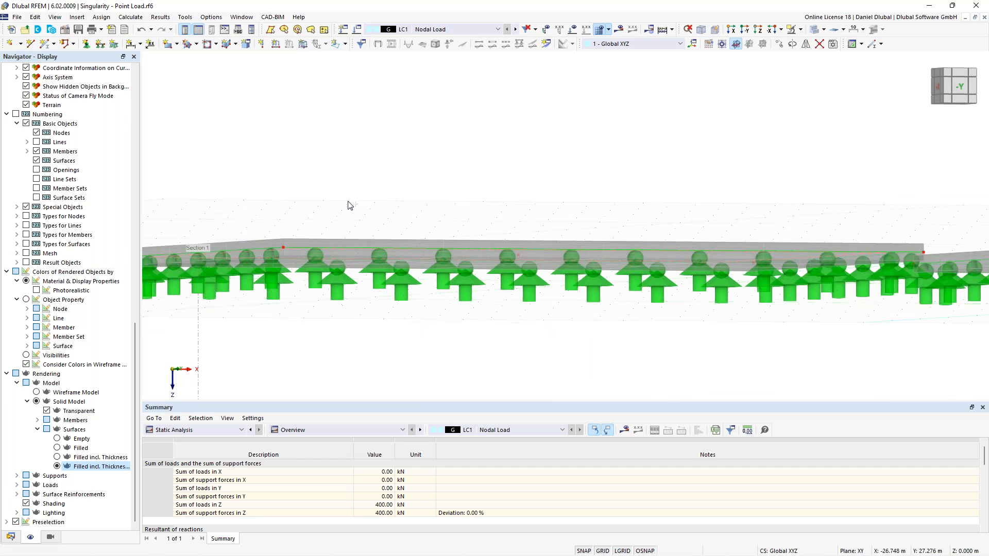
pyautogui.scroll(2, 347, 210)
pyautogui.keyDown('ctrl'); pyautogui.moveTo(348, 210); pyautogui.dragTo(346, 220, button='middle'); pyautogui.keyUp('ctrl')
pyautogui.scroll(-1, 334, 222)
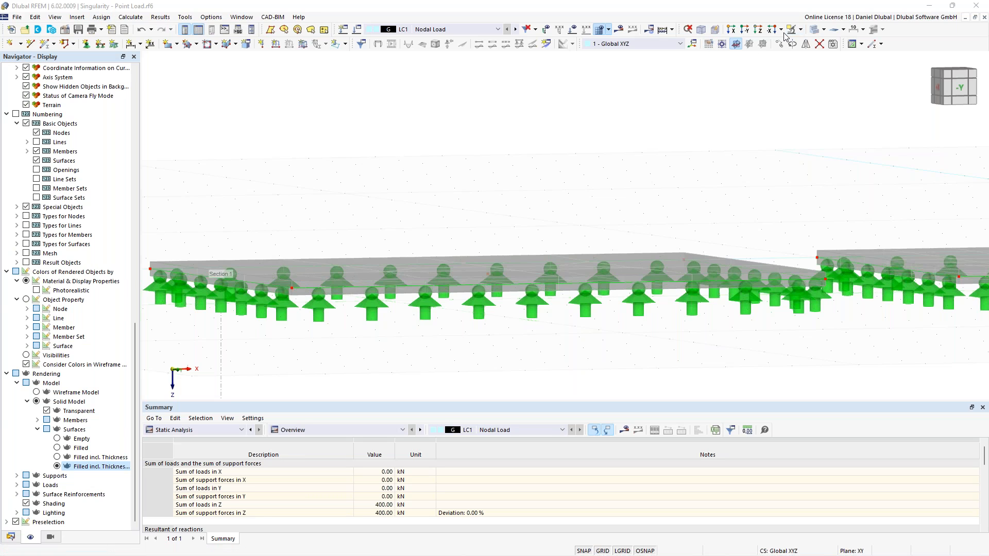
# - View the plates side-on along the Y direction and inspect where the line supports meet the plate thickness
pyautogui.click(758, 30)
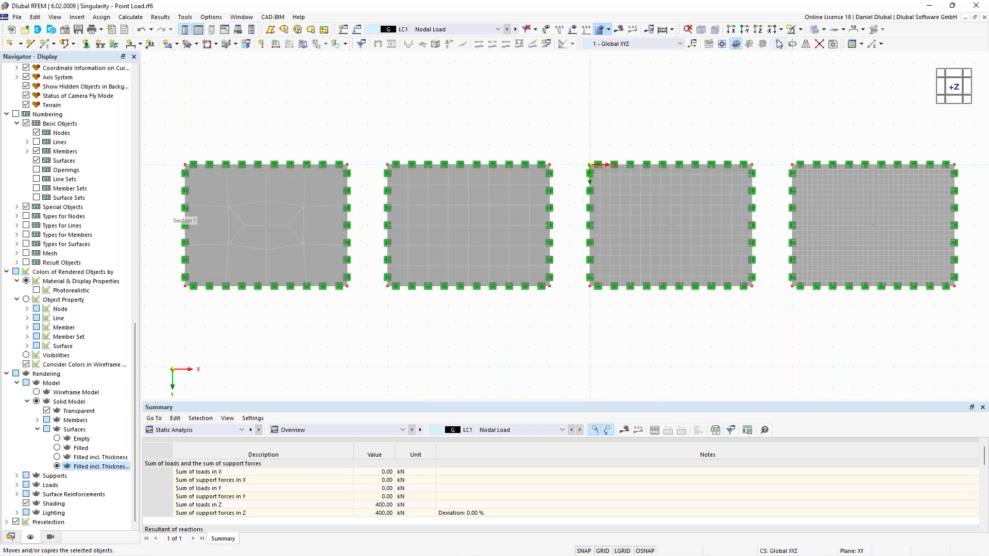
pyautogui.click(744, 31)
pyautogui.scroll(5, 457, 213)
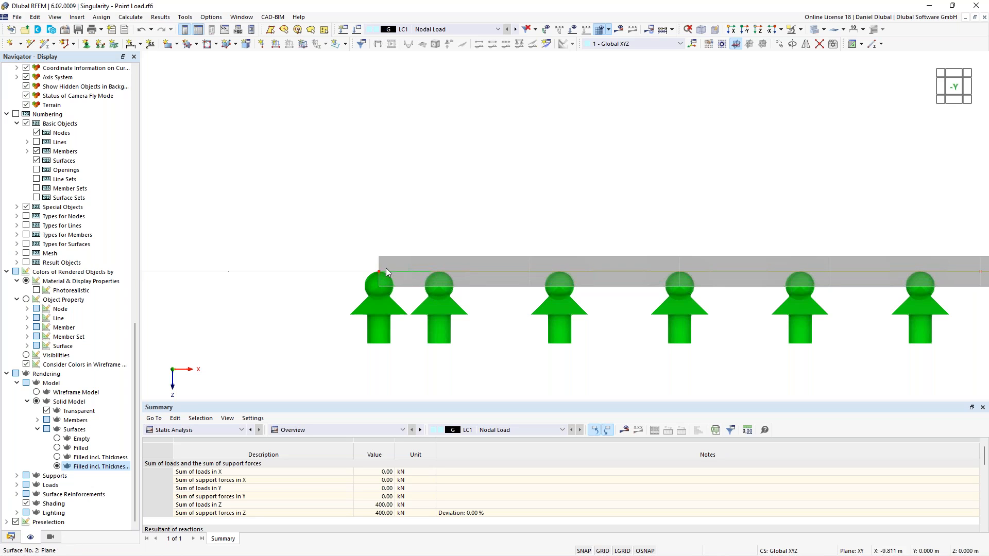
pyautogui.moveTo(416, 270)
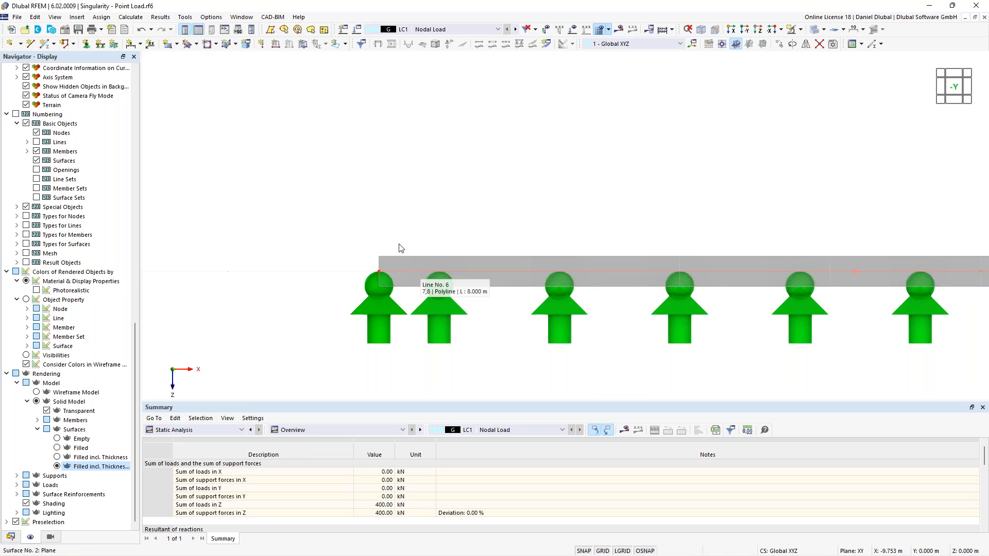
pyautogui.scroll(-1, 337, 198)
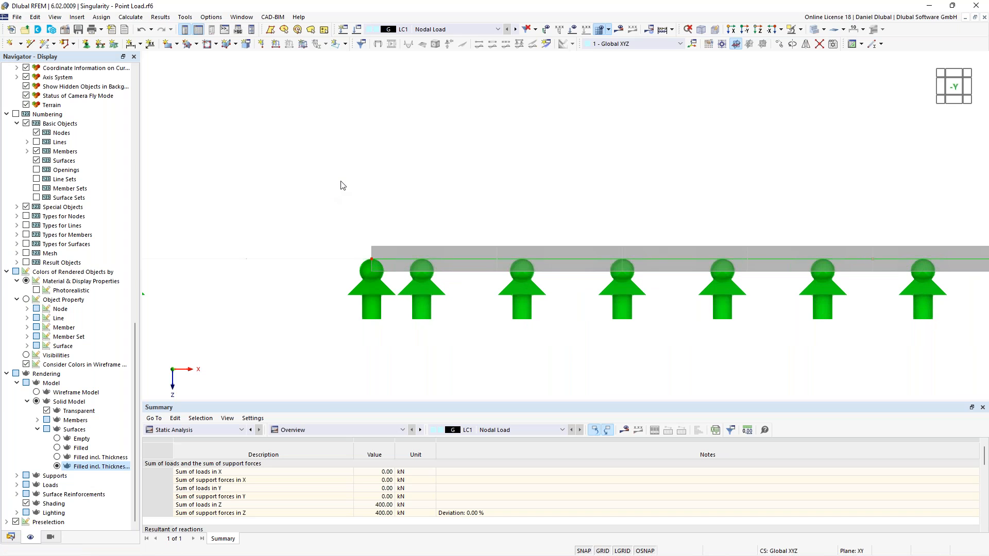
# - Examine all four line-supported plates together from an oblique overview
pyautogui.keyDown('ctrl'); pyautogui.moveTo(413, 145); pyautogui.dragTo(408, 210, button='middle'); pyautogui.keyUp('ctrl')
pyautogui.scroll(-4, 344, 167)
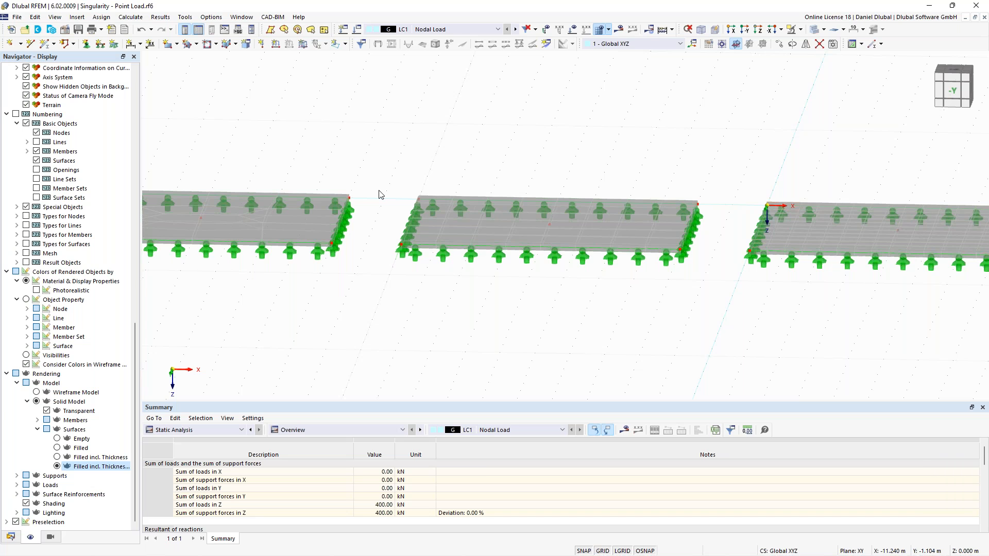
pyautogui.scroll(-5, 391, 180)
pyautogui.moveTo(373, 165); pyautogui.dragTo(400, 197, button='middle')
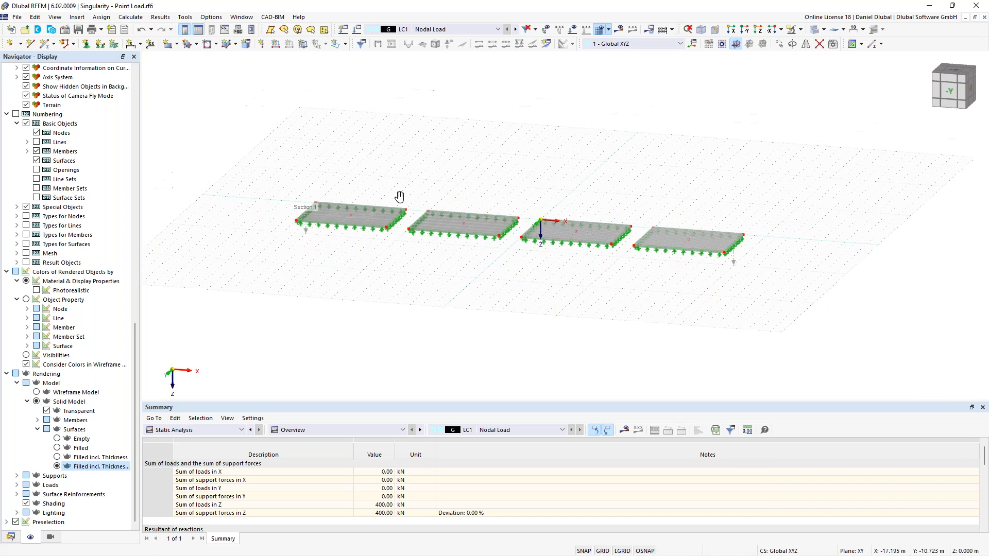
pyautogui.scroll(5, 446, 211)
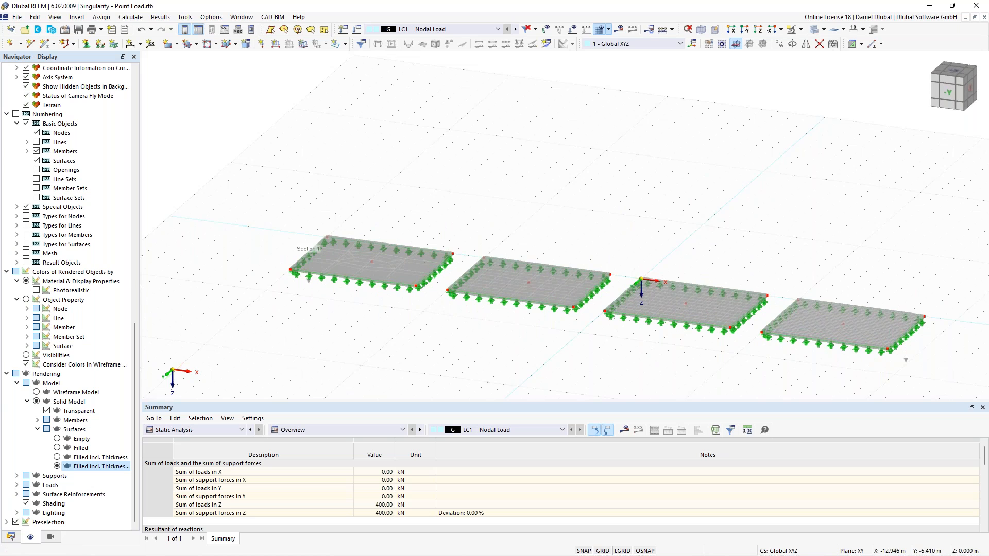
pyautogui.scroll(2, 438, 195)
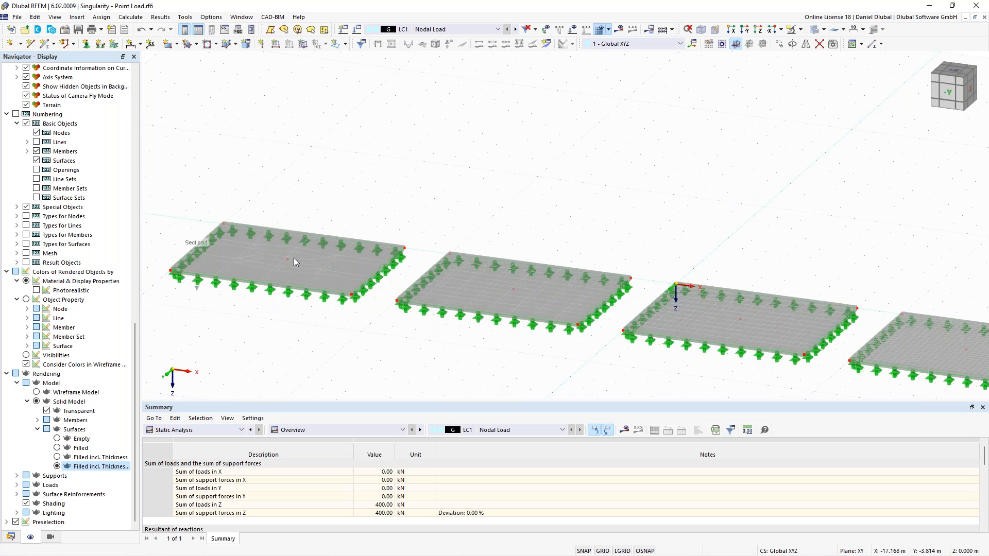
pyautogui.moveTo(393, 192); pyautogui.dragTo(436, 172, button='middle')
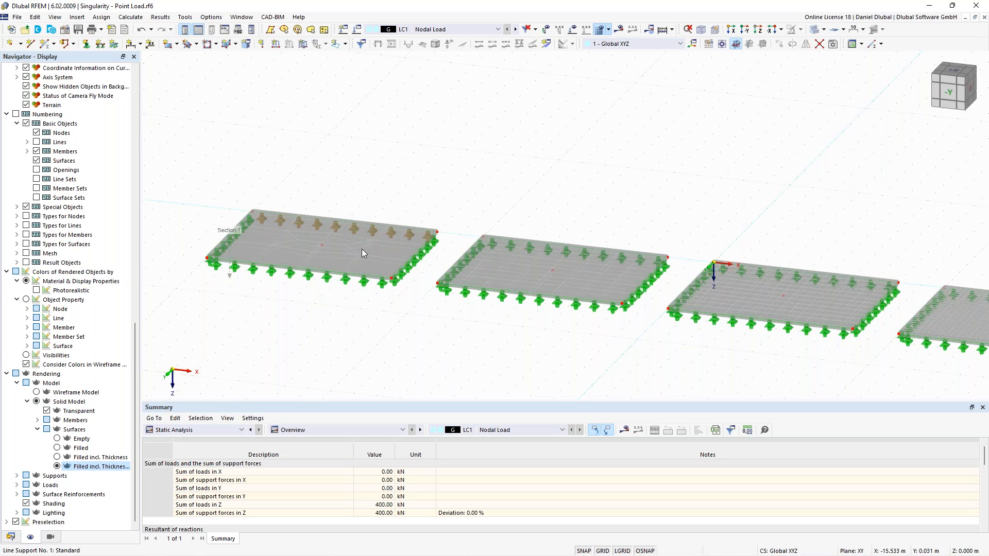
pyautogui.click(345, 43)
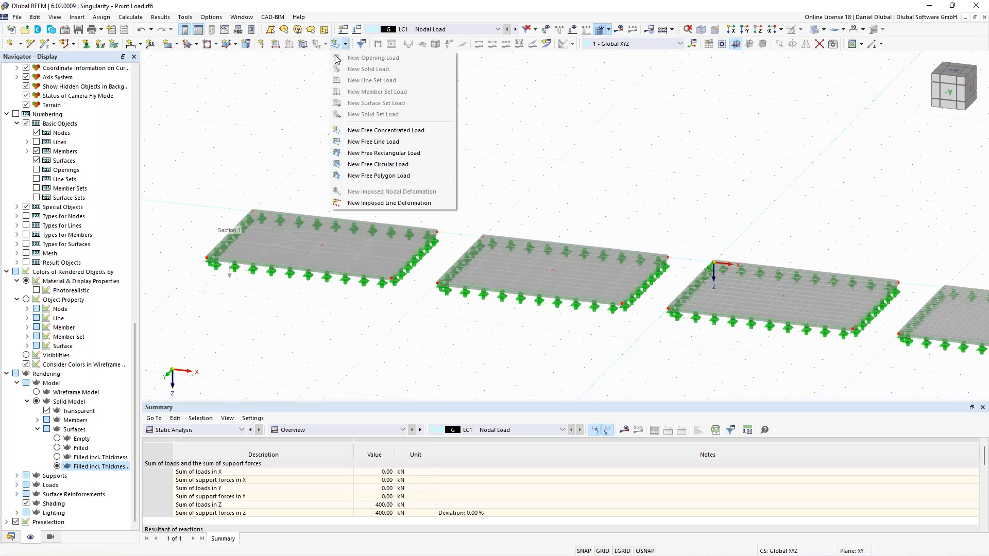
pyautogui.click(375, 157)
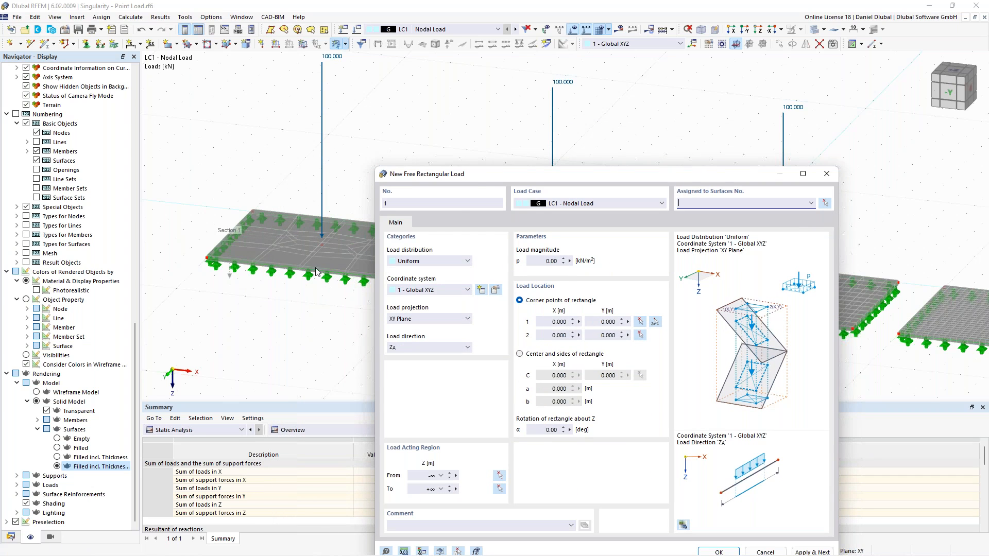
pyautogui.moveTo(484, 163); pyautogui.dragTo(393, 120)
pyautogui.doubleClick(465, 204)
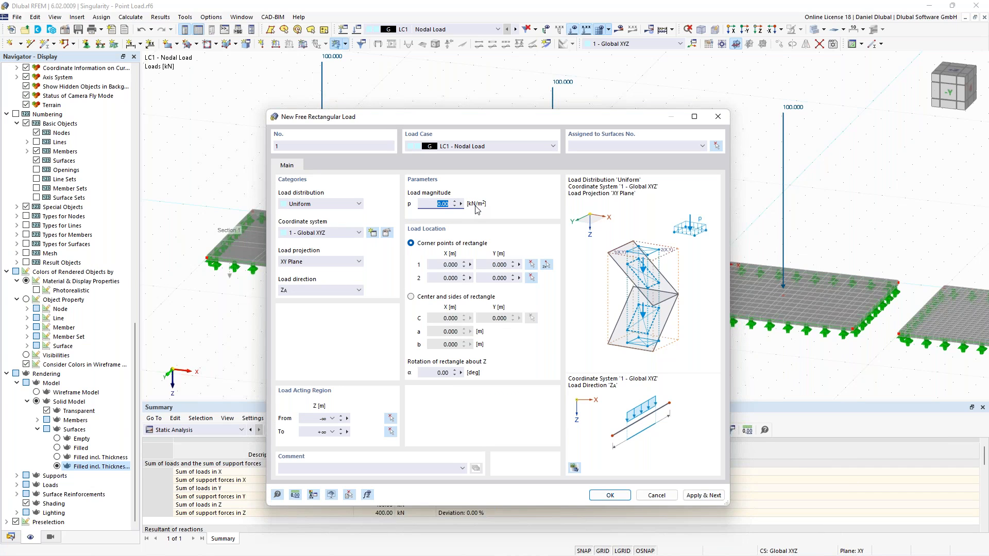
pyautogui.click(491, 147)
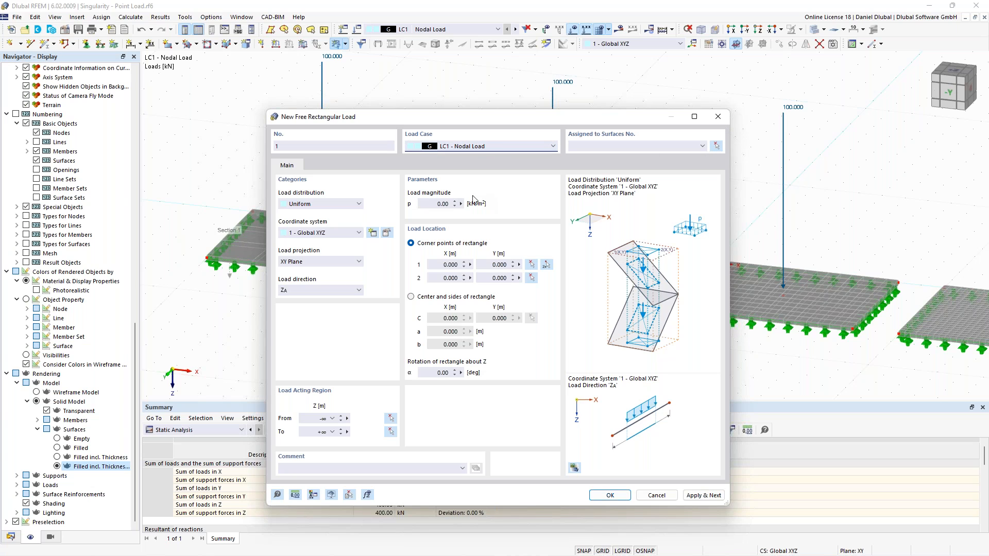
pyautogui.click(717, 121)
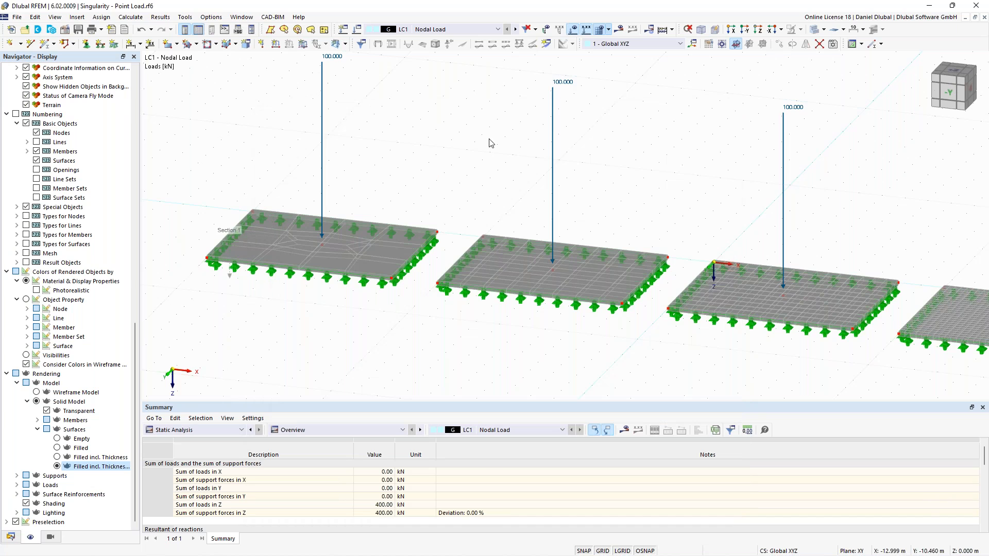
# - Create a new load case LC2 named "Rectangular Load" and make it the current load case
pyautogui.scroll(-3, 467, 138)
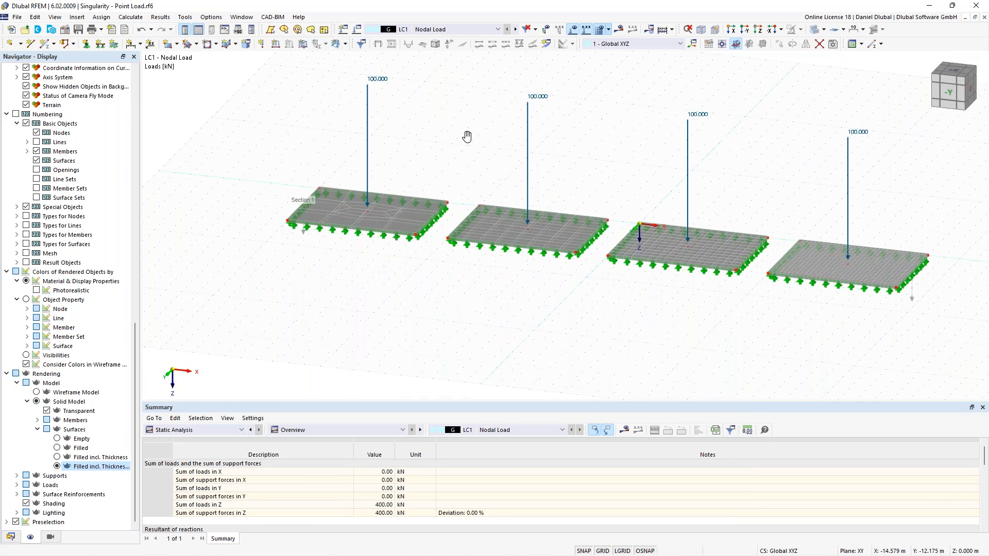
pyautogui.click(357, 29)
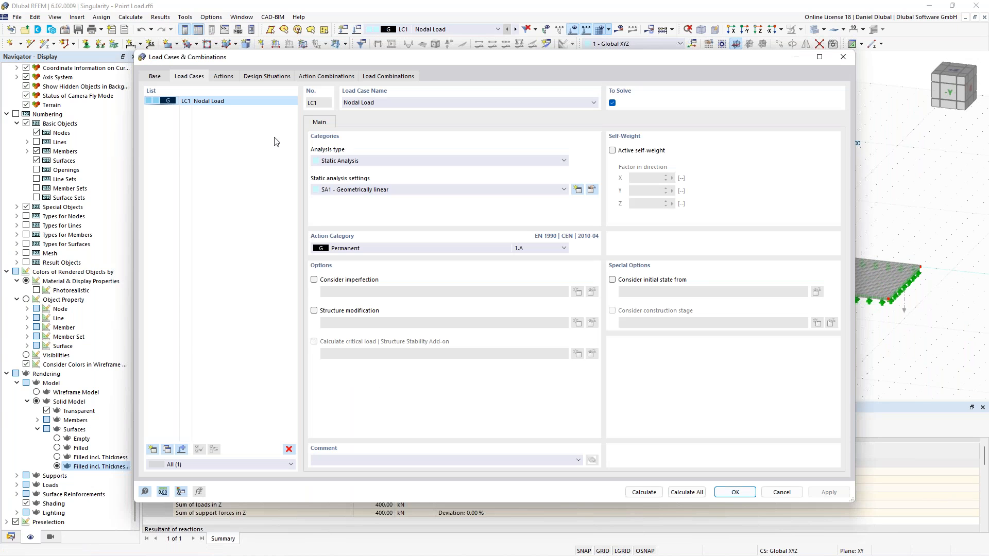
pyautogui.click(153, 449)
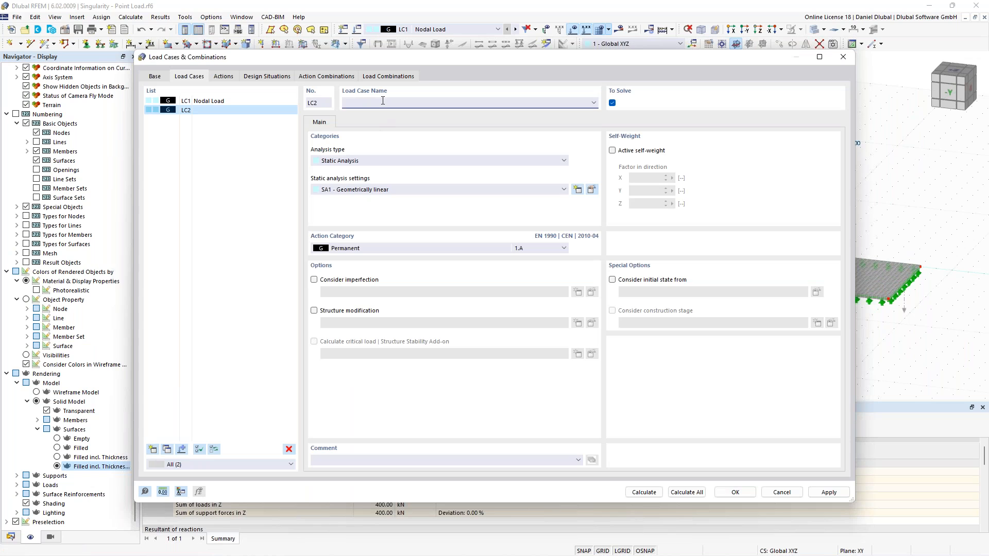
pyautogui.write('Redtangual')
pyautogui.press('BackSpace')
pyautogui.write('lar Load')
pyautogui.click(735, 491)
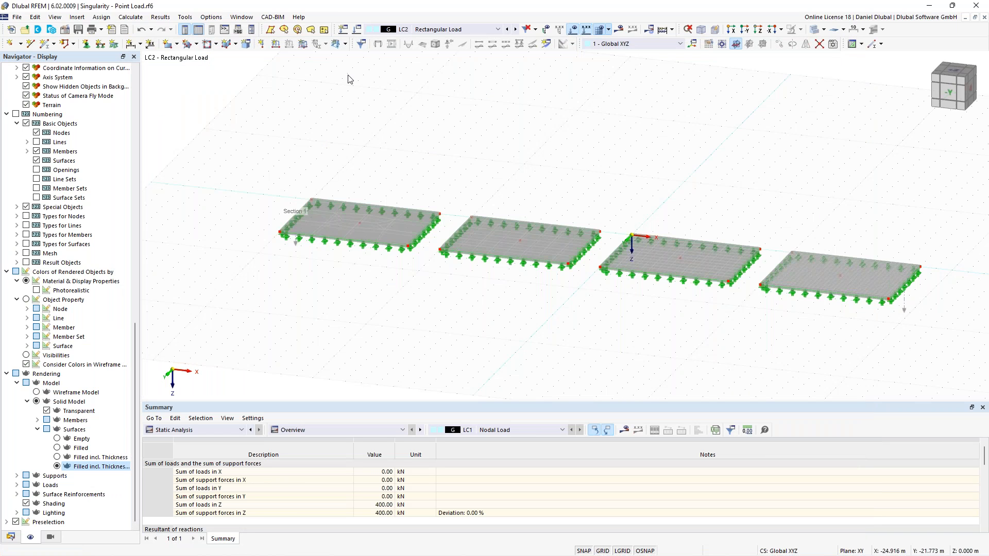
# - Start a free rectangular load in LC2 with magnitude 400 kN/m², defined by its center and sides a and b of 0.5 m
pyautogui.click(336, 44)
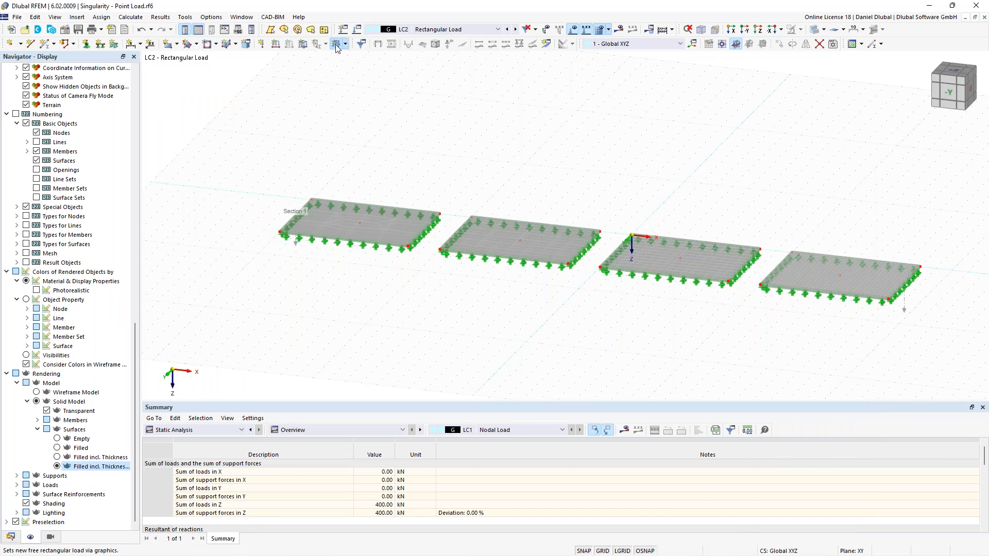
pyautogui.click(435, 203)
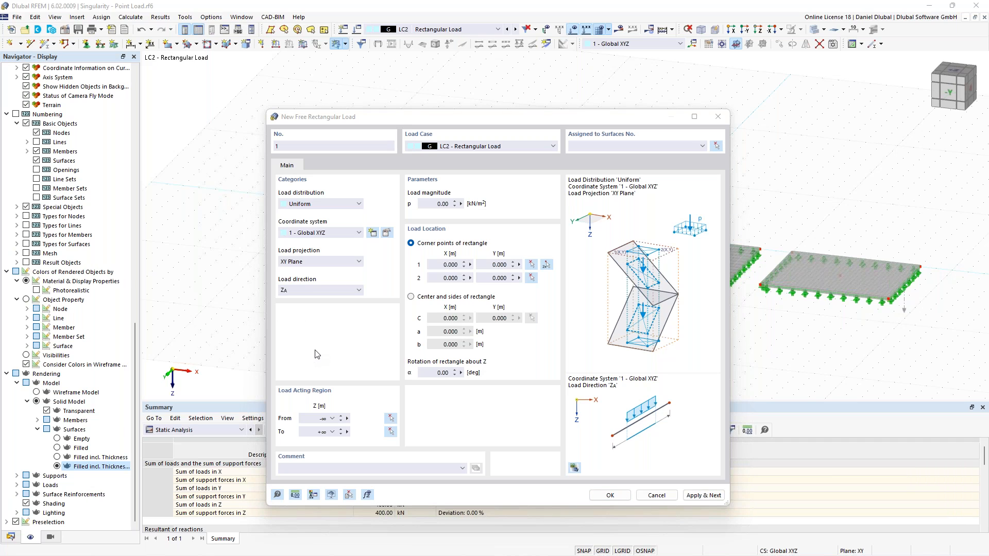
pyautogui.click(544, 207)
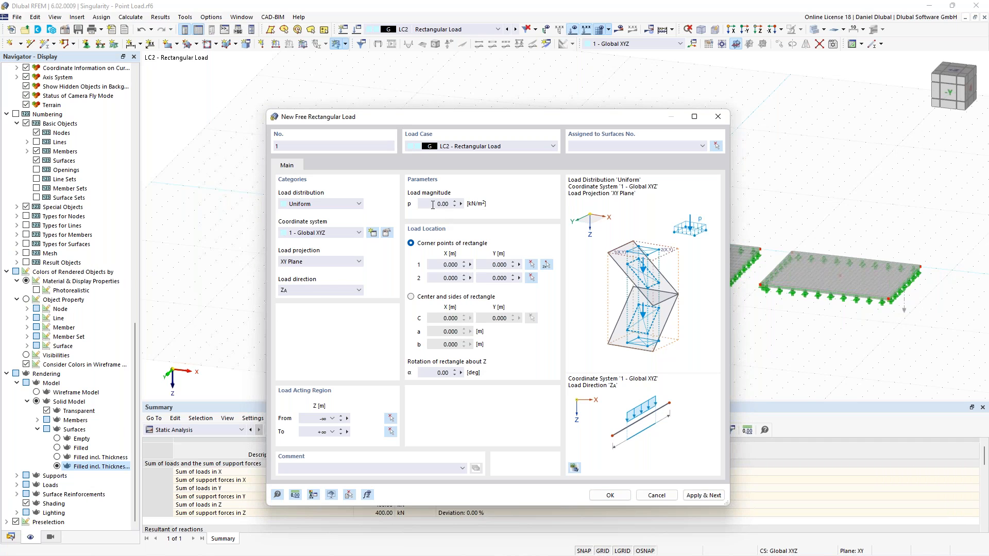
pyautogui.write('400')
pyautogui.click(428, 297)
pyautogui.click(439, 321)
pyautogui.press('Tab')
pyautogui.press('Tab')
pyautogui.press('Tab')
pyautogui.write('0,5')
pyautogui.press('Tab')
pyautogui.write('0,5')
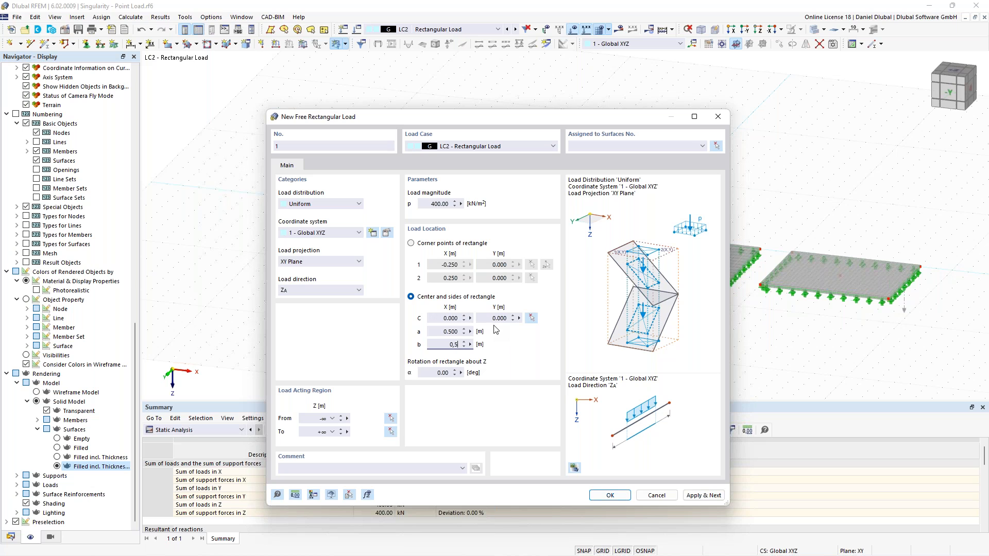
# - Center the rectangular load on the first plate's middle node, assign it to surface 1 and apply it
pyautogui.click(532, 319)
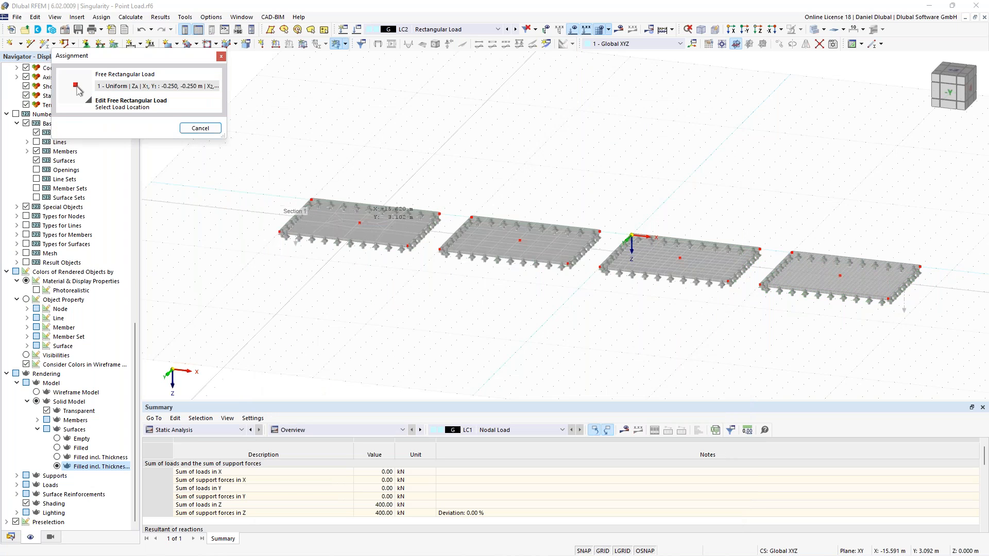
pyautogui.click(360, 223)
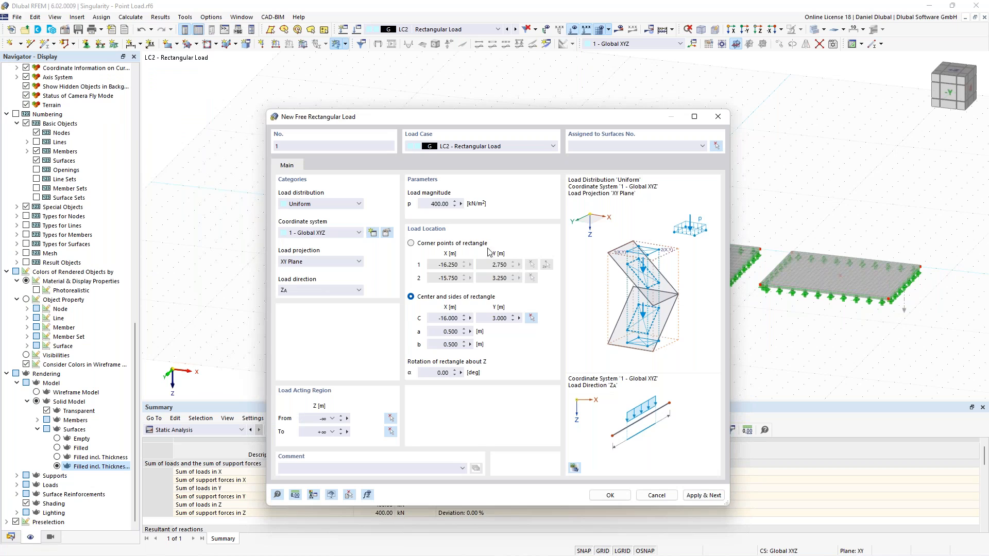
pyautogui.click(716, 146)
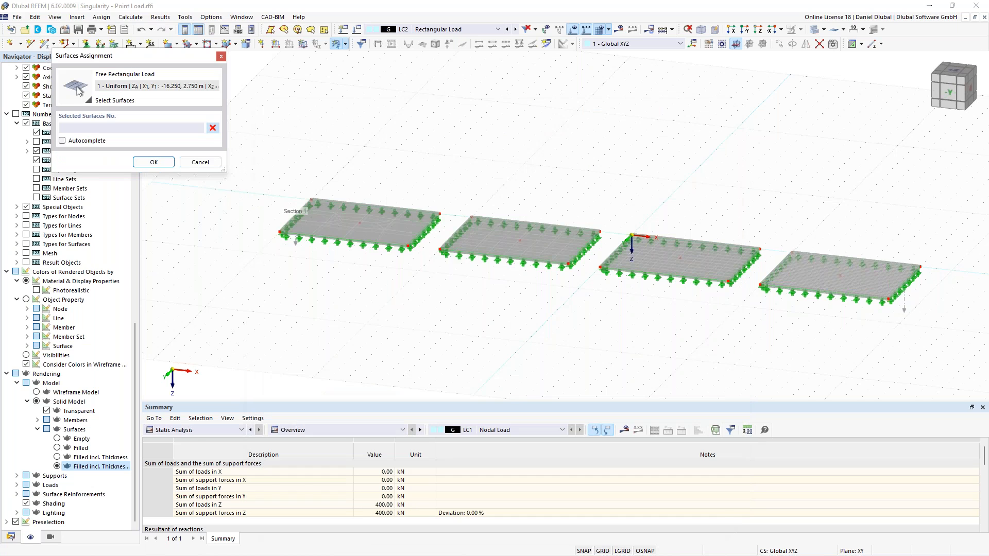
pyautogui.click(334, 227)
pyautogui.click(153, 161)
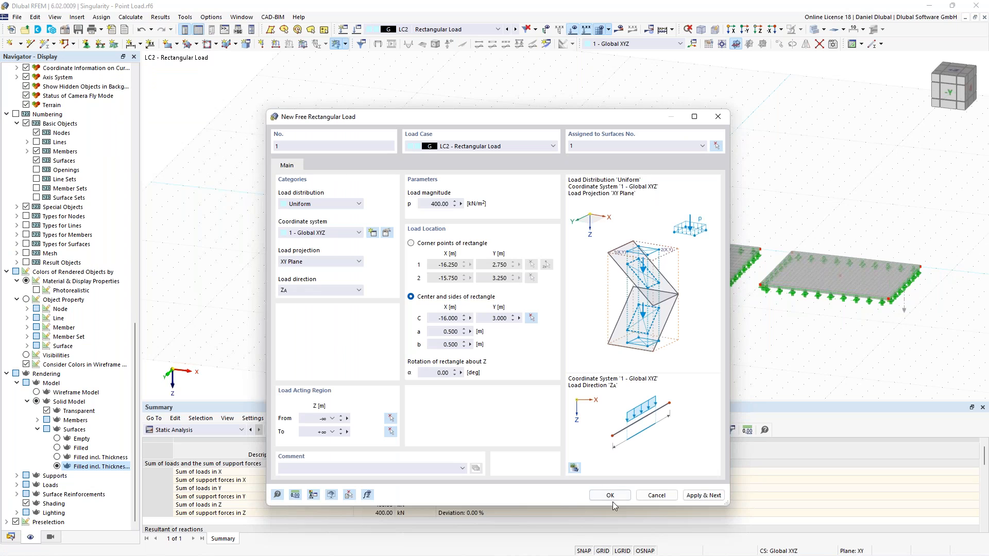
pyautogui.click(704, 496)
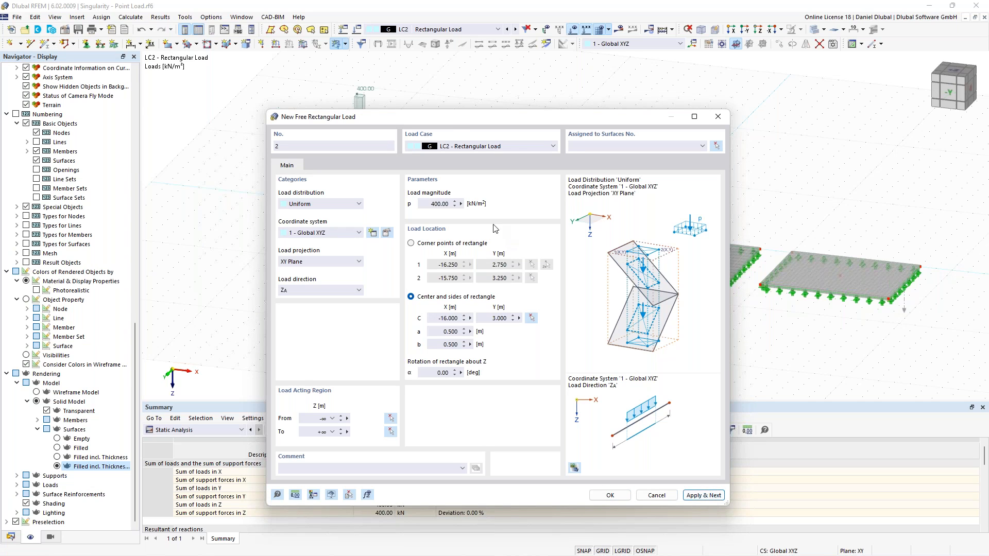
# - Add a second 400 kN/m² rectangular load centered on the second plate's middle node and assigned to that plate
pyautogui.moveTo(447, 118); pyautogui.dragTo(323, 191)
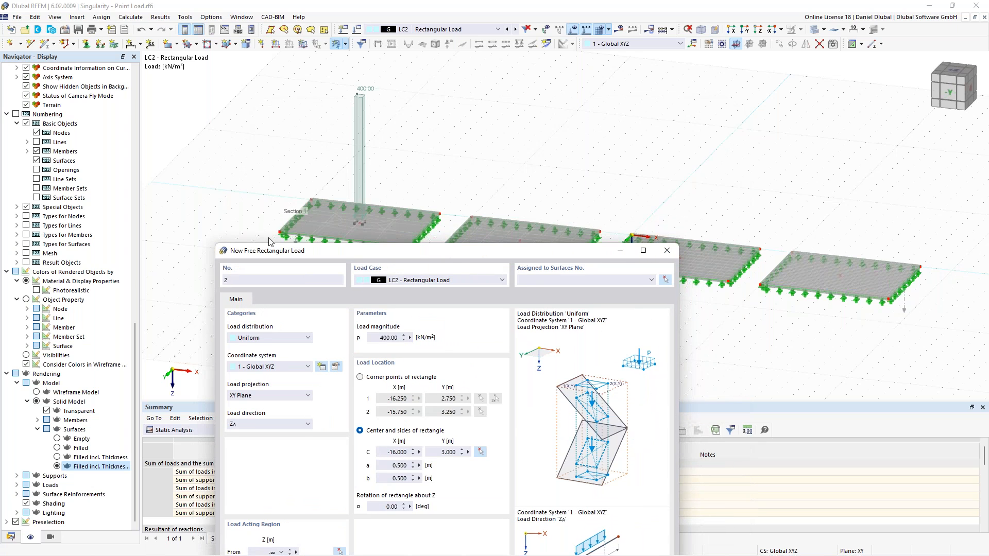
pyautogui.moveTo(346, 251); pyautogui.dragTo(211, 255)
pyautogui.moveTo(297, 268); pyautogui.dragTo(369, 119)
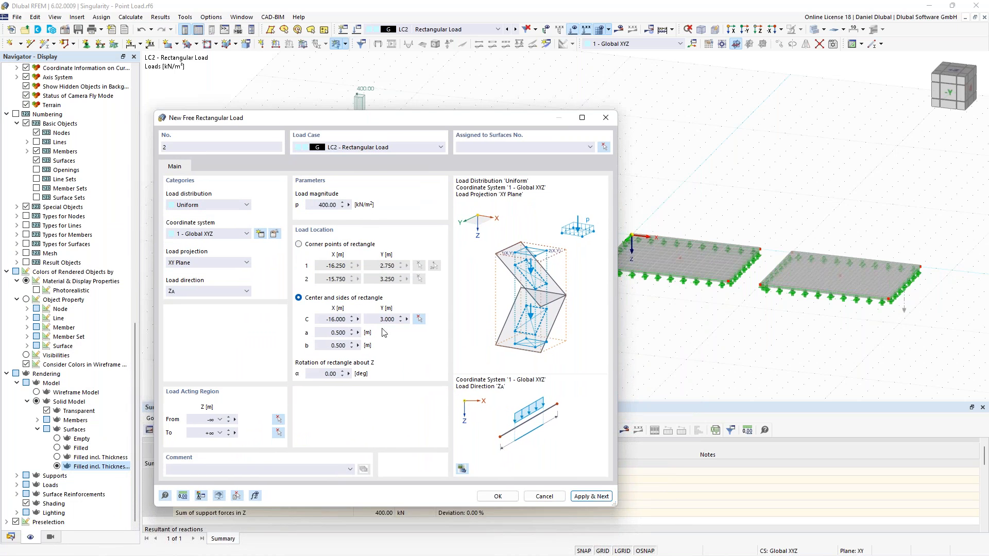
pyautogui.click(419, 319)
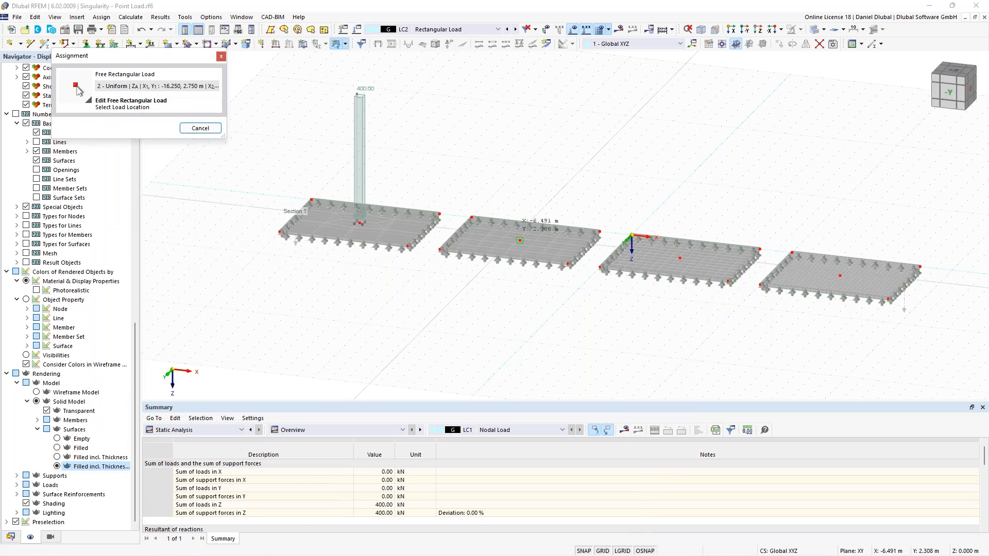
pyautogui.click(521, 226)
pyautogui.click(604, 147)
pyautogui.click(520, 240)
pyautogui.click(152, 158)
pyautogui.click(600, 495)
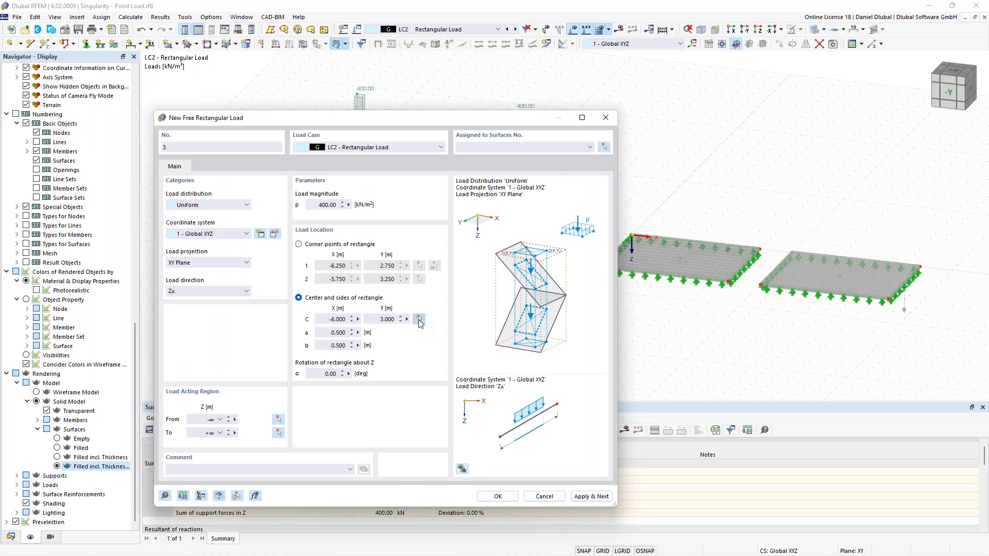
# - Add a third rectangular load centered on the third plate's middle node and assigned to surface 3
pyautogui.click(418, 319)
pyautogui.click(679, 278)
pyautogui.click(605, 148)
pyautogui.click(649, 252)
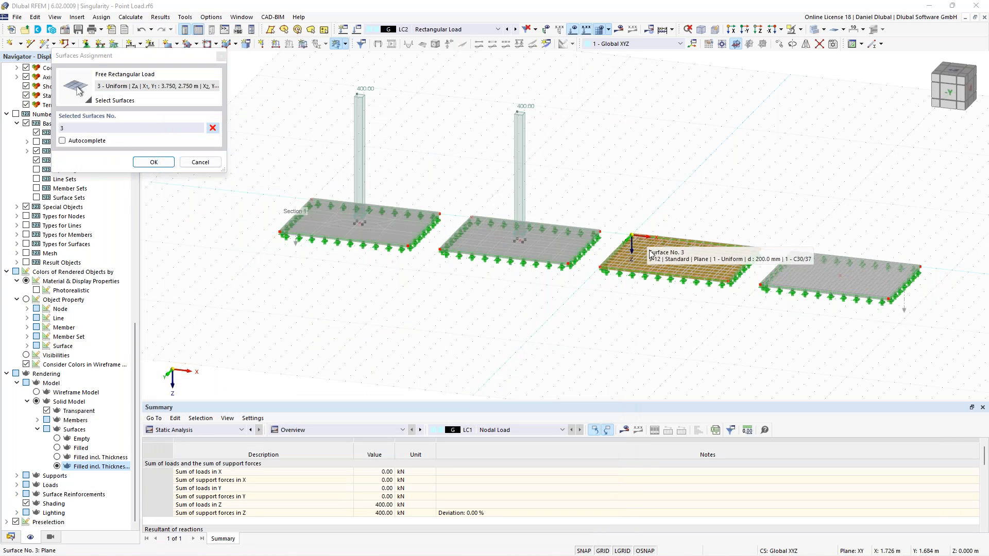
pyautogui.click(153, 162)
pyautogui.click(592, 496)
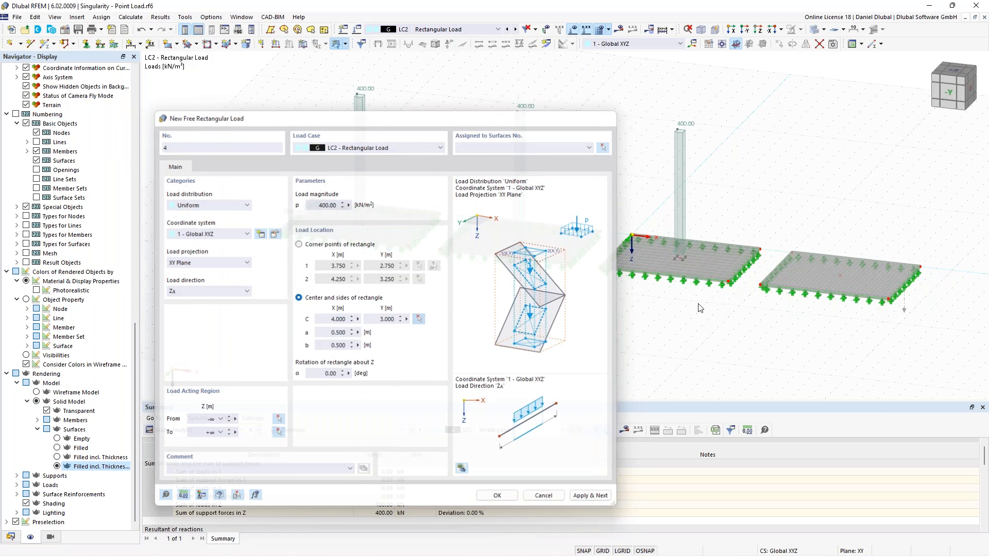
# - Add the fourth rectangular load at the last plate's middle node, assign it to surface 4 and finish load entry
pyautogui.click(419, 319)
pyautogui.click(840, 276)
pyautogui.click(604, 148)
pyautogui.click(820, 275)
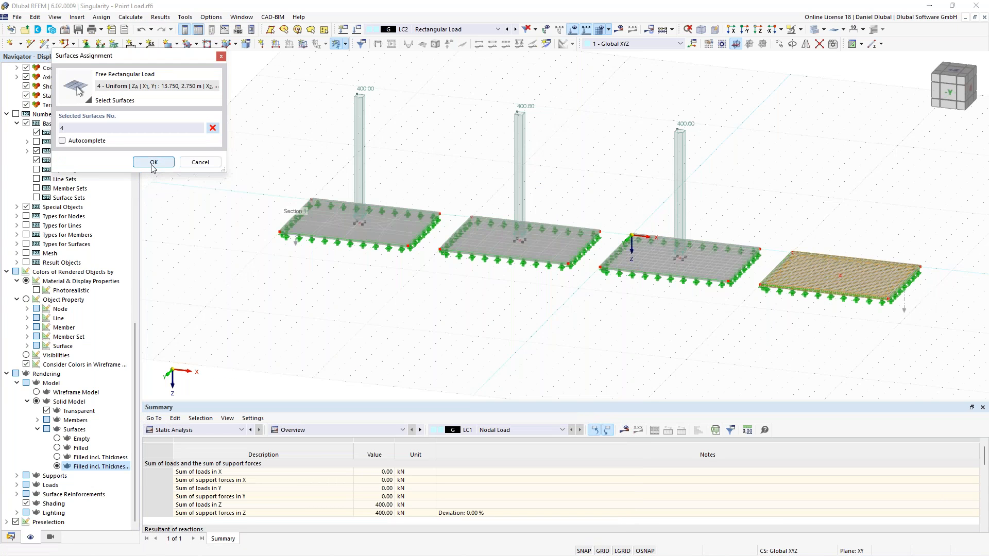
pyautogui.click(154, 161)
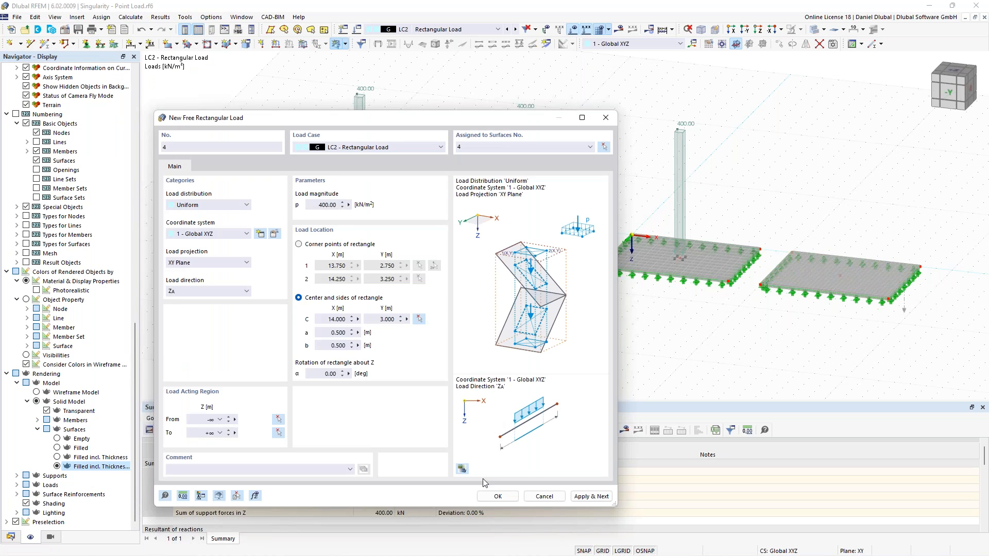
pyautogui.click(498, 496)
# - Compare the nodal loads of LC1 with the rectangular loads of LC2 on the four plates
pyautogui.scroll(-2, 558, 340)
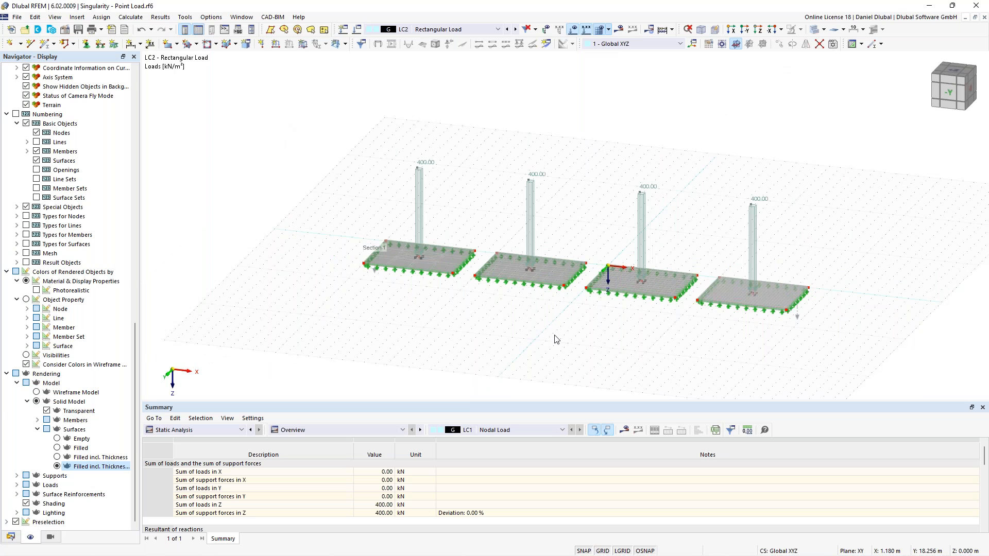
pyautogui.keyDown('ctrl'); pyautogui.moveTo(555, 335); pyautogui.dragTo(539, 328, button='middle'); pyautogui.keyUp('ctrl')
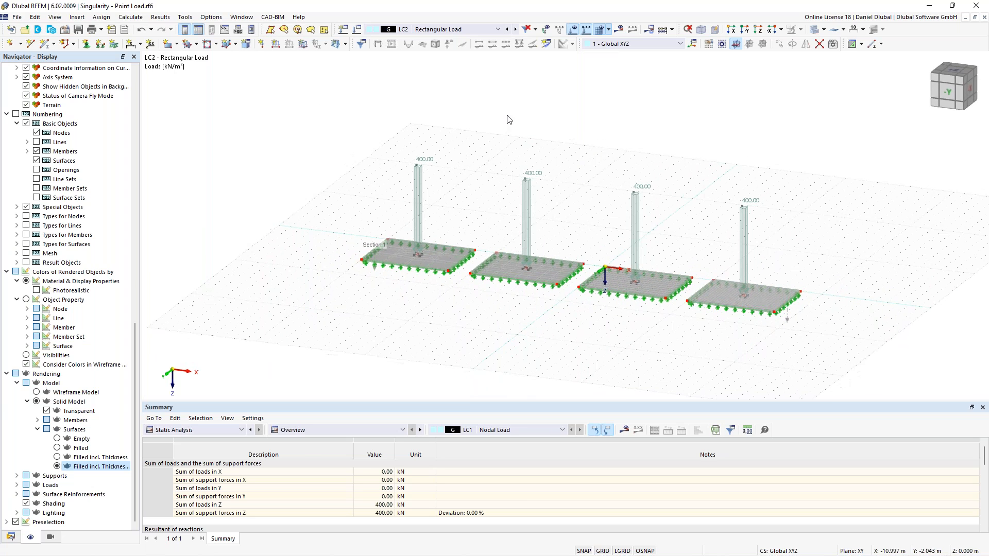
pyautogui.click(508, 30)
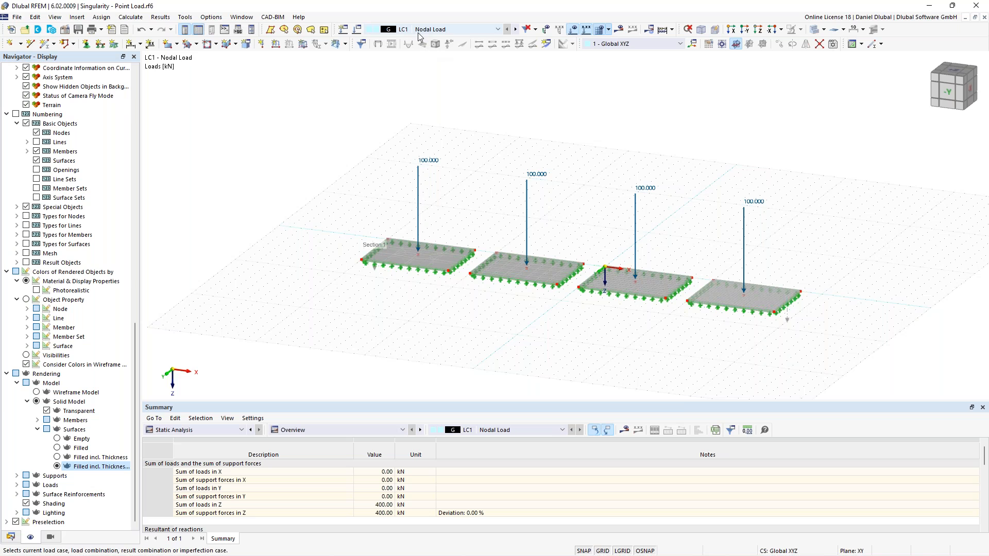
pyautogui.click(507, 29)
pyautogui.moveTo(611, 154); pyautogui.dragTo(536, 163, button='middle')
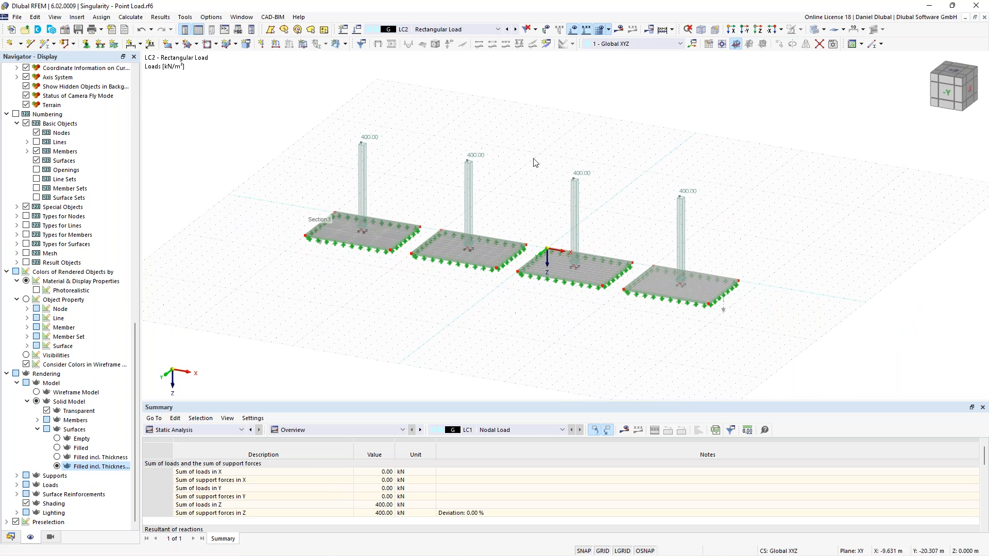
# - Calculate LC2 and examine the surface moments mx under the rectangular loads on the plates
pyautogui.click(619, 31)
pyautogui.click(537, 329)
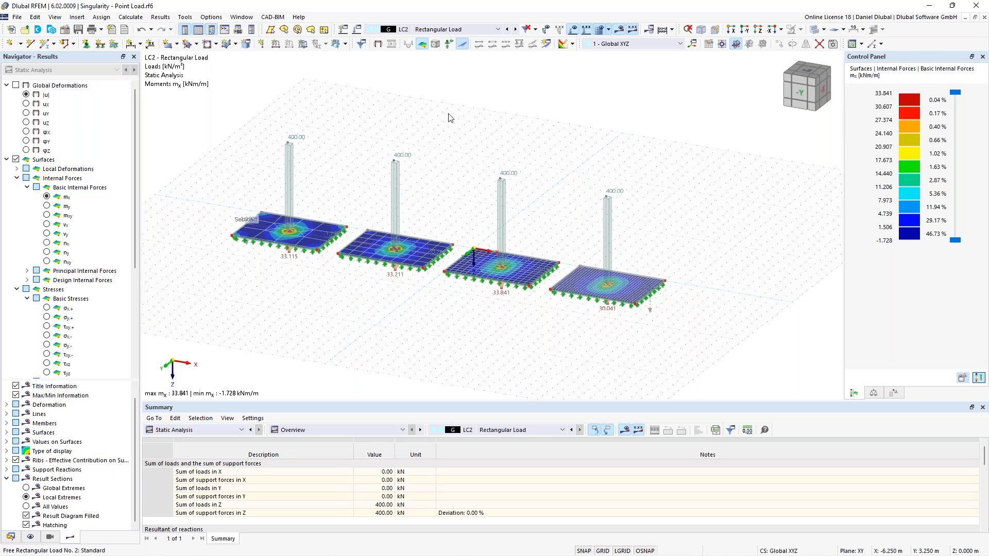
pyautogui.scroll(2, 459, 194)
pyautogui.keyDown('ctrl'); pyautogui.moveTo(483, 177); pyautogui.dragTo(340, 185, button='middle'); pyautogui.keyUp('ctrl')
pyautogui.scroll(1, 340, 186)
pyautogui.scroll(5, 340, 185)
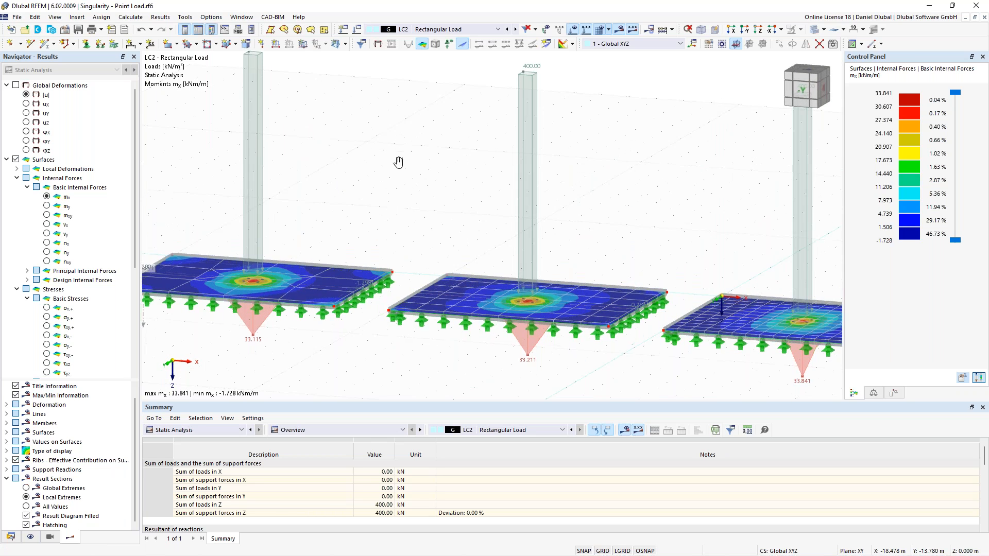
pyautogui.scroll(-4, 401, 242)
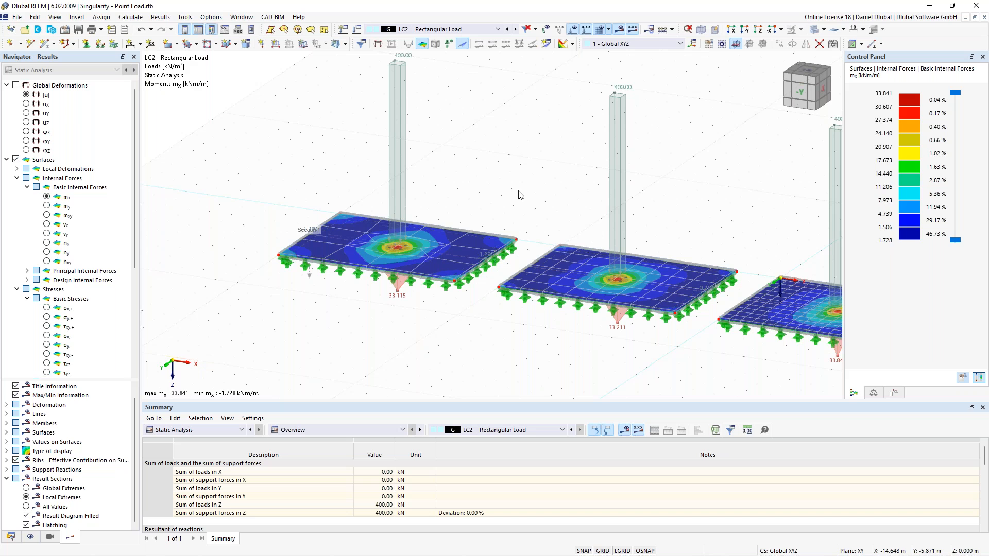
pyautogui.scroll(-3, 520, 195)
pyautogui.moveTo(536, 199); pyautogui.dragTo(579, 203, button='middle')
pyautogui.scroll(2, 537, 159)
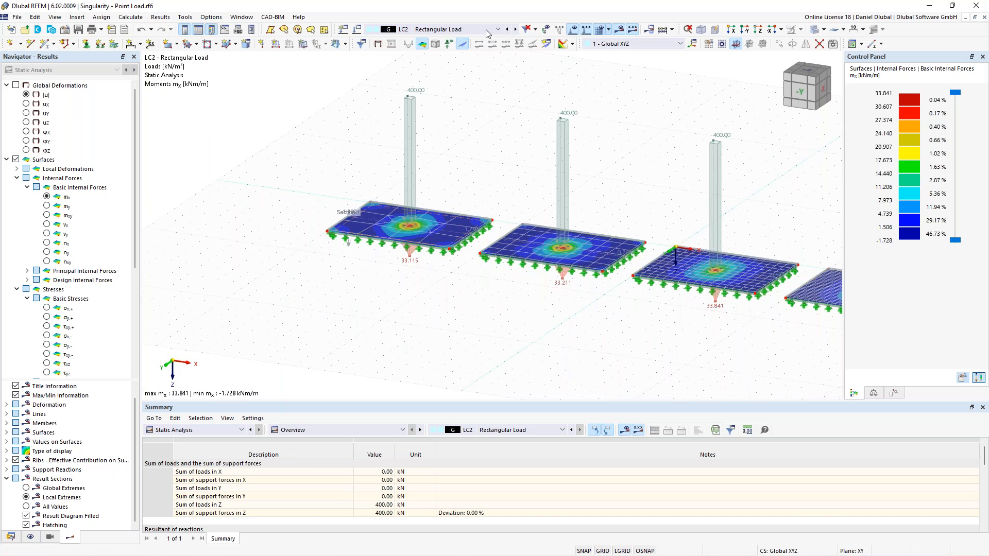
# - Switch to LC1 and examine the mx peaks under the nodal loads from the coarsest to the finest mesh
pyautogui.click(507, 29)
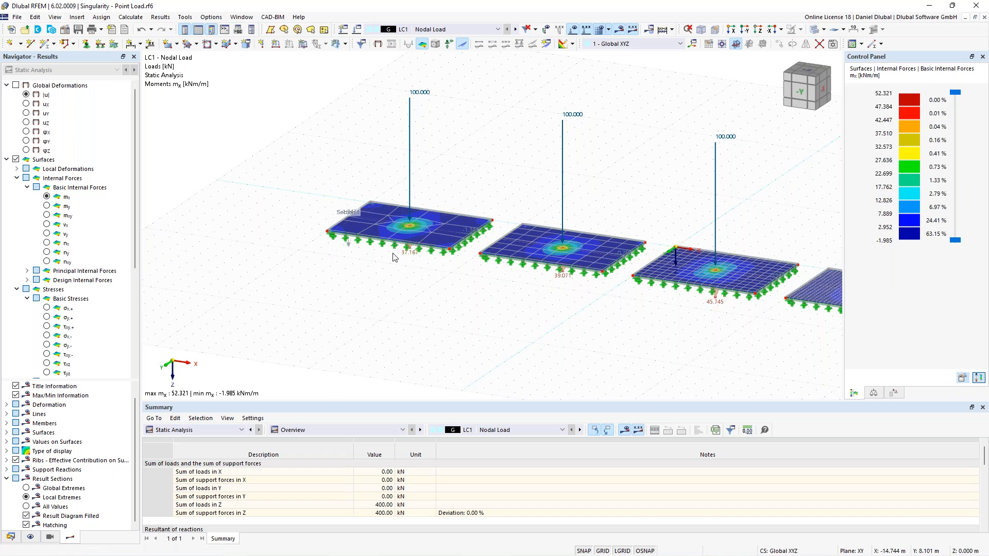
pyautogui.scroll(2, 395, 257)
pyautogui.scroll(-2, 532, 168)
pyautogui.moveTo(532, 169); pyautogui.dragTo(309, 150, button='middle')
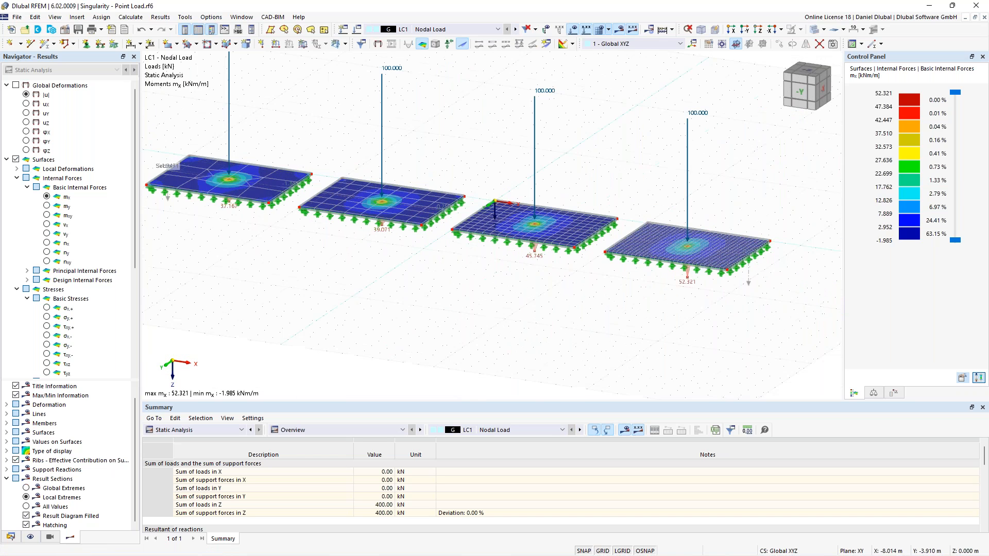
pyautogui.scroll(5, 691, 244)
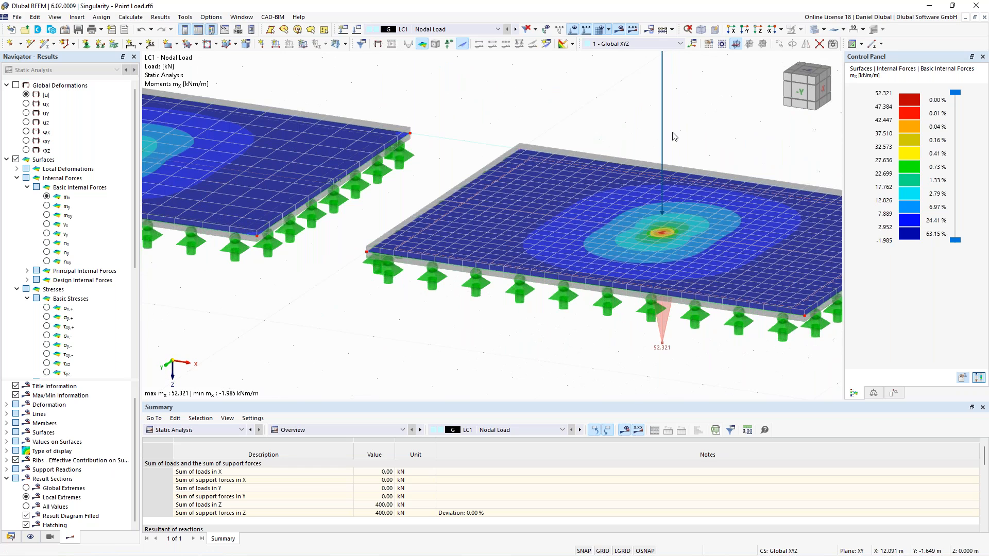
pyautogui.scroll(-4, 674, 132)
pyautogui.moveTo(682, 134); pyautogui.dragTo(623, 248, button='middle')
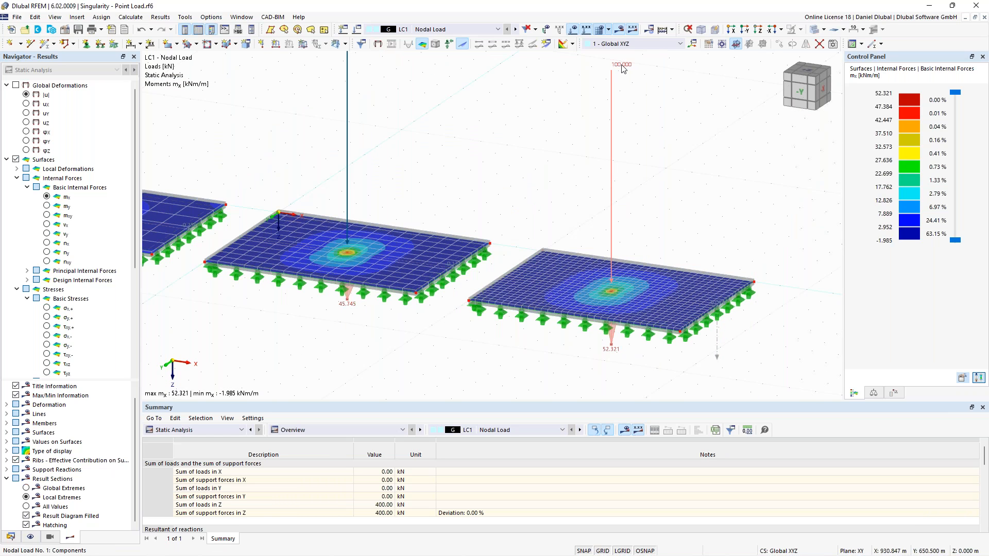
pyautogui.moveTo(623, 69)
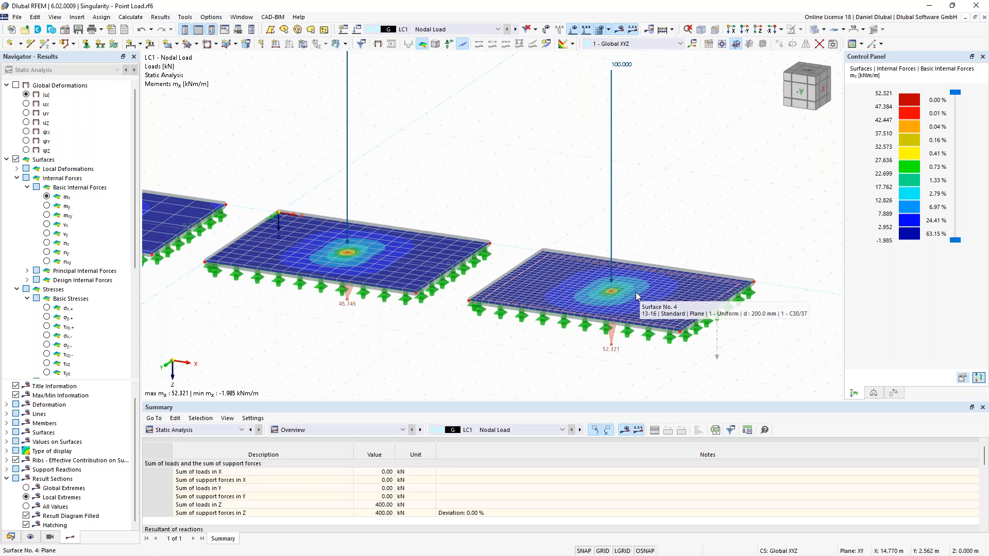
# - Return to LC2 and inspect the mx distribution under the rectangular load on the finest plate, comparing it with the other plates
pyautogui.click(515, 29)
pyautogui.scroll(5, 635, 324)
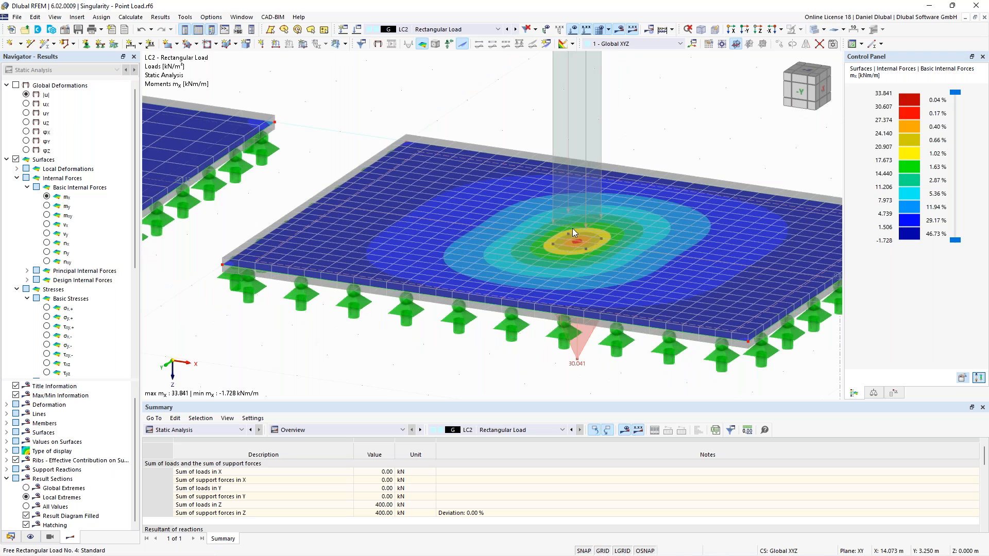
pyautogui.scroll(3, 561, 207)
pyautogui.scroll(-6, 565, 281)
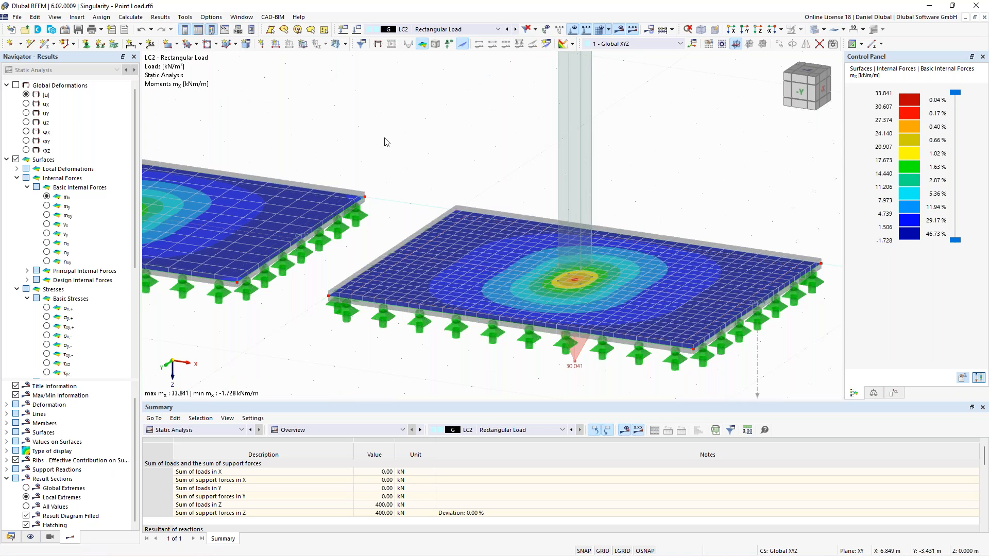
pyautogui.scroll(-2, 388, 129)
pyautogui.scroll(-4, 453, 161)
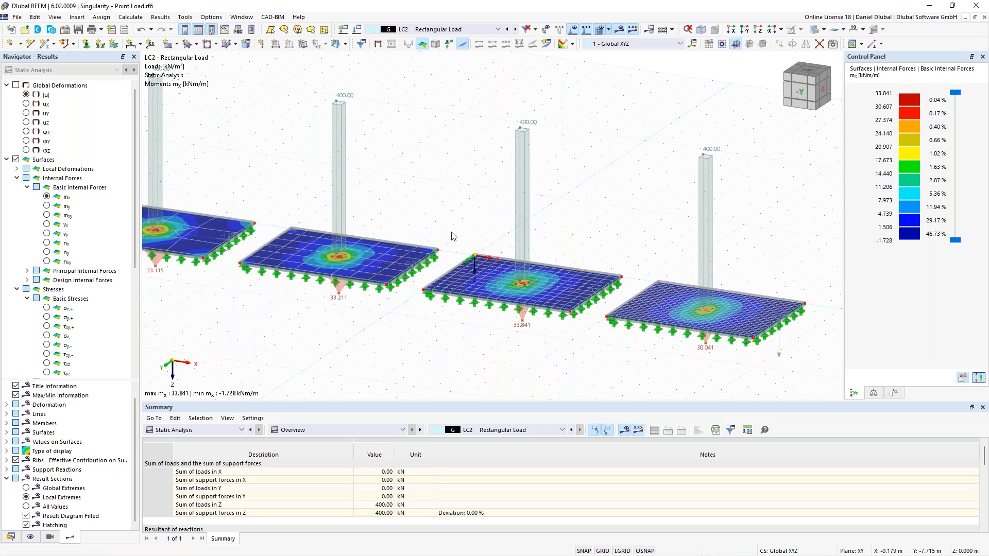
pyautogui.moveTo(529, 138)
pyautogui.moveTo(561, 288)
pyautogui.moveTo(346, 250)
pyautogui.scroll(-4, 417, 204)
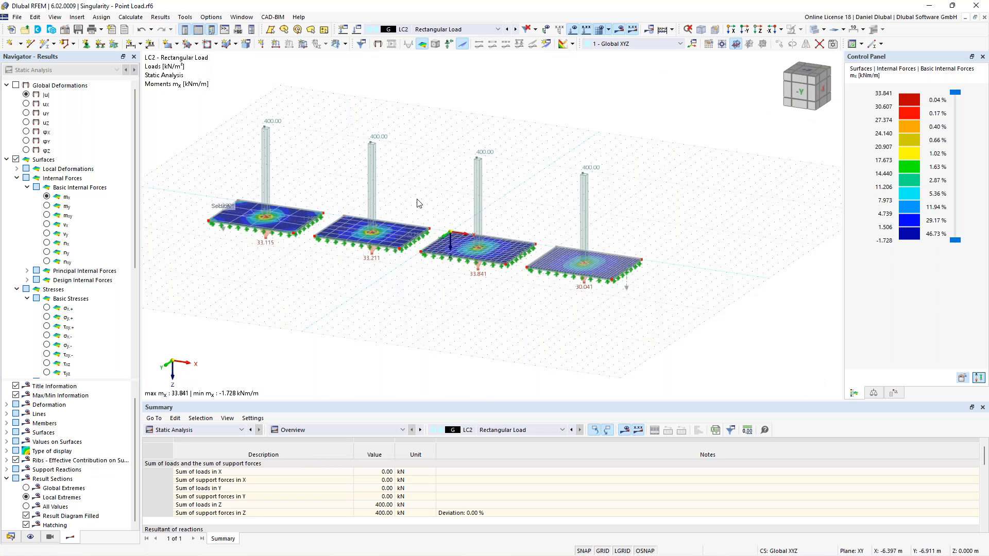
pyautogui.moveTo(372, 181); pyautogui.dragTo(490, 191, button='middle')
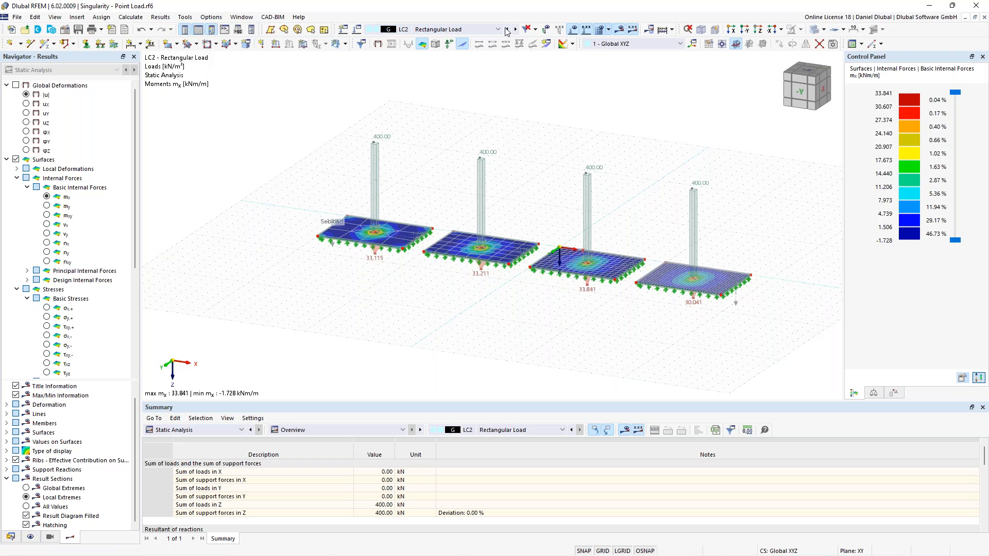
# - Switch to LC1 and open the result diagrams of the result section running through the four plates
pyautogui.click(507, 30)
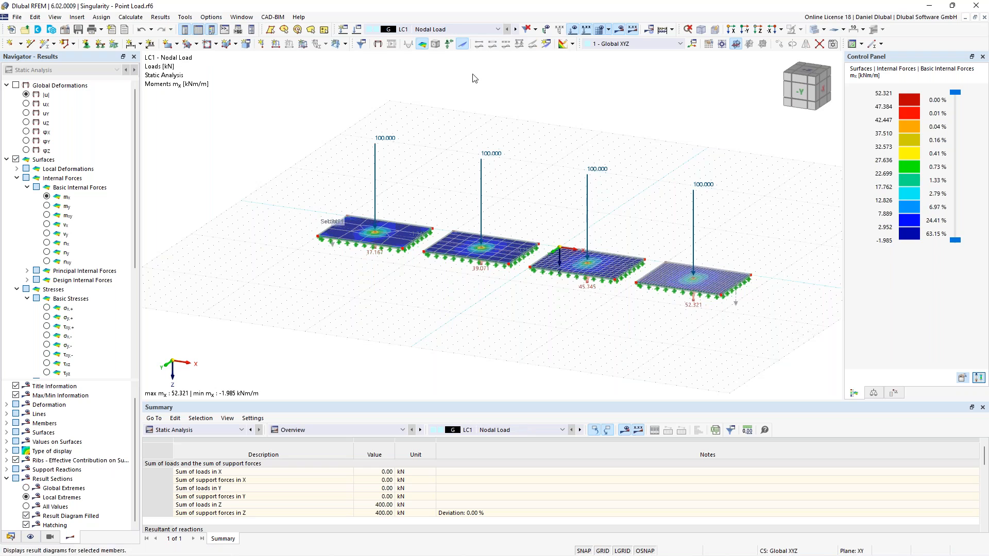
pyautogui.doubleClick(335, 222)
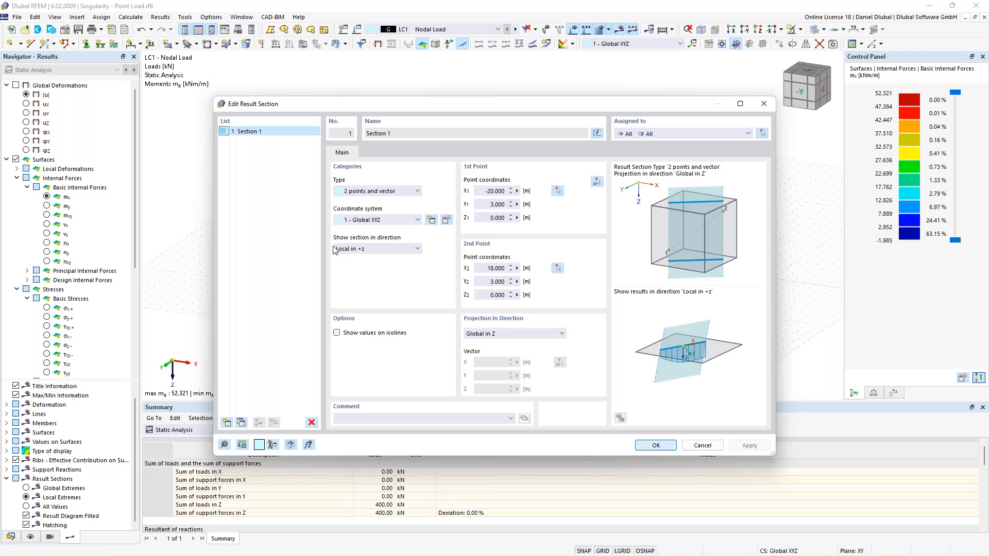
pyautogui.click(701, 445)
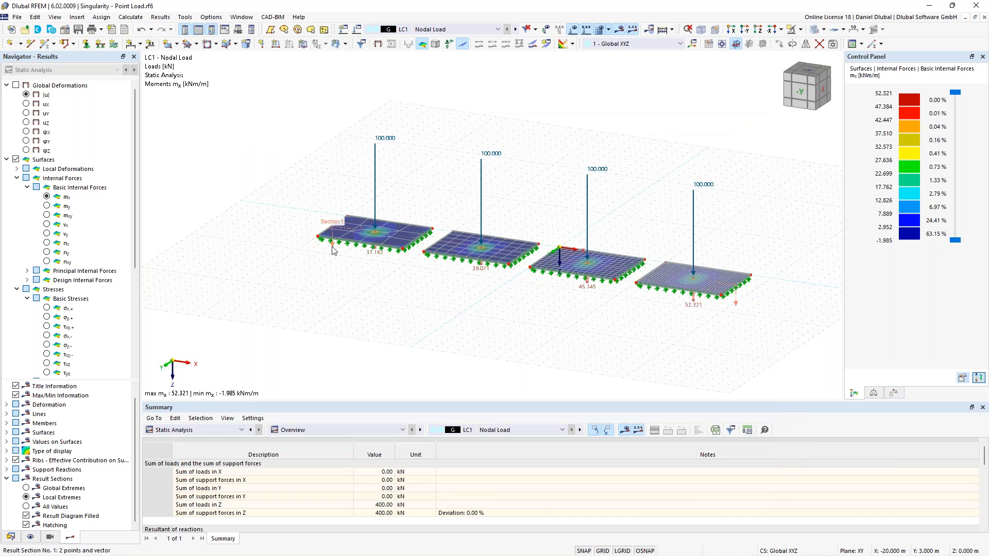
pyautogui.rightClick(332, 250)
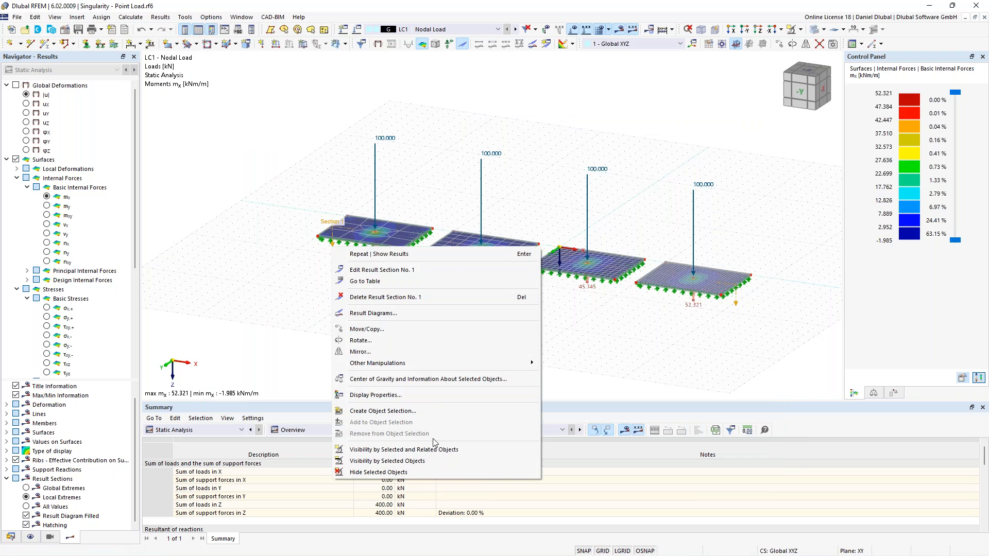
pyautogui.click(446, 314)
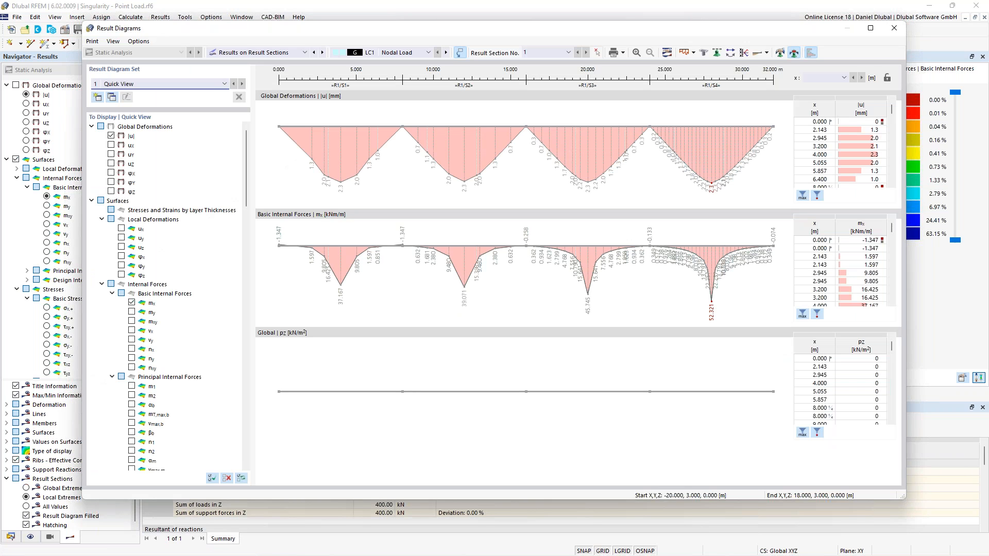
# - Remove the global load distribution pz from the displayed result diagrams
pyautogui.scroll(-15, 188, 432)
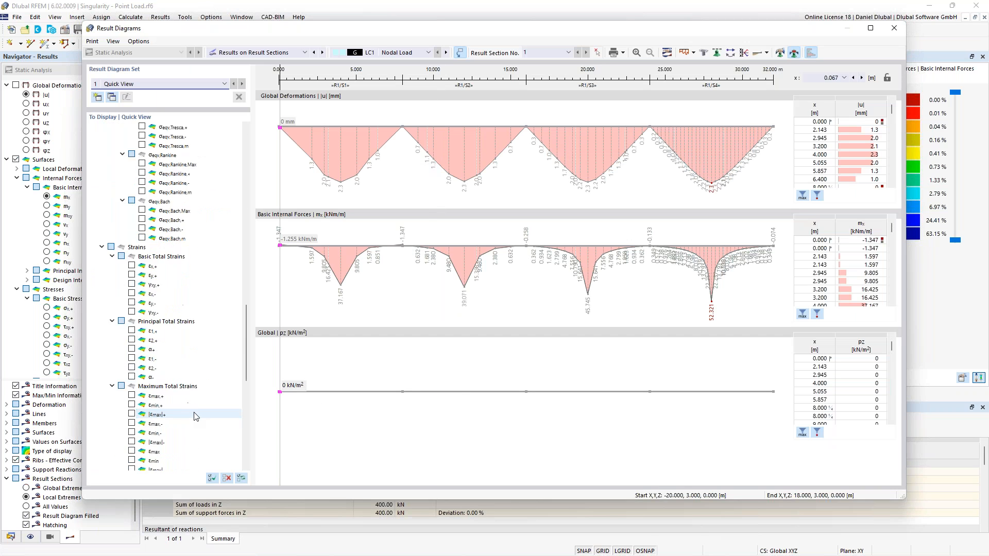
pyautogui.scroll(-5, 188, 444)
pyautogui.click(131, 424)
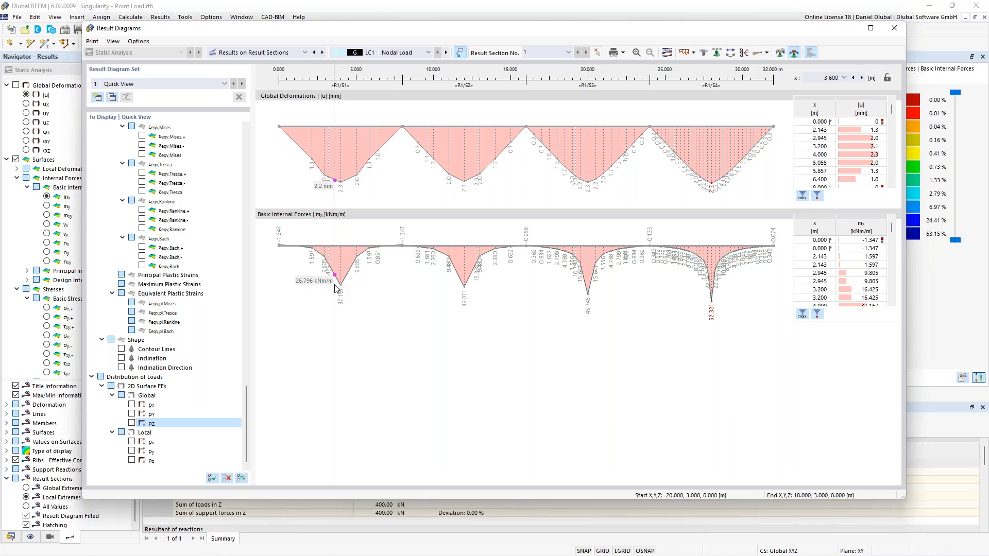
# - Open the smooth ranges of the result diagrams and define the first range from 3.5 to 4.5 m
pyautogui.click(780, 53)
pyautogui.moveTo(510, 130); pyautogui.dragTo(638, 133)
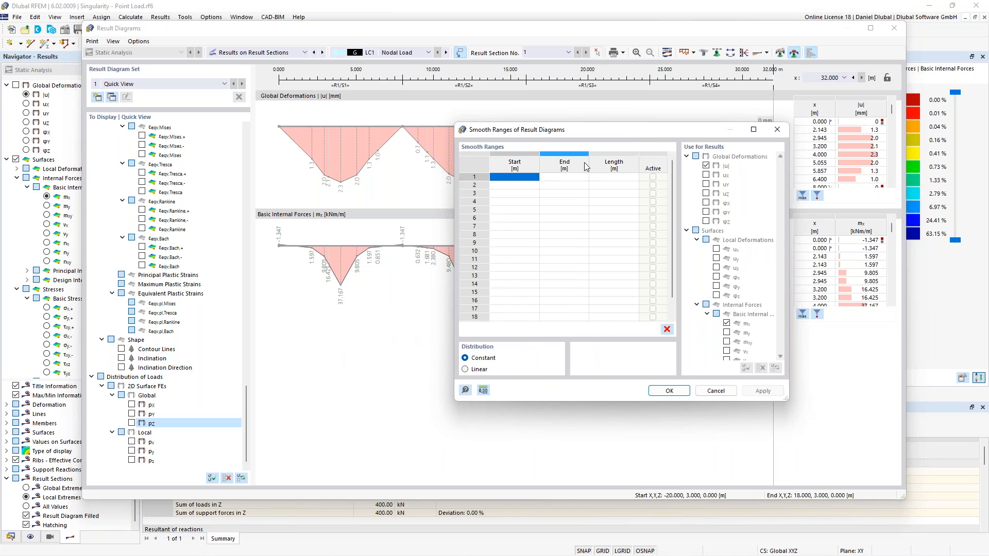
pyautogui.click(528, 177)
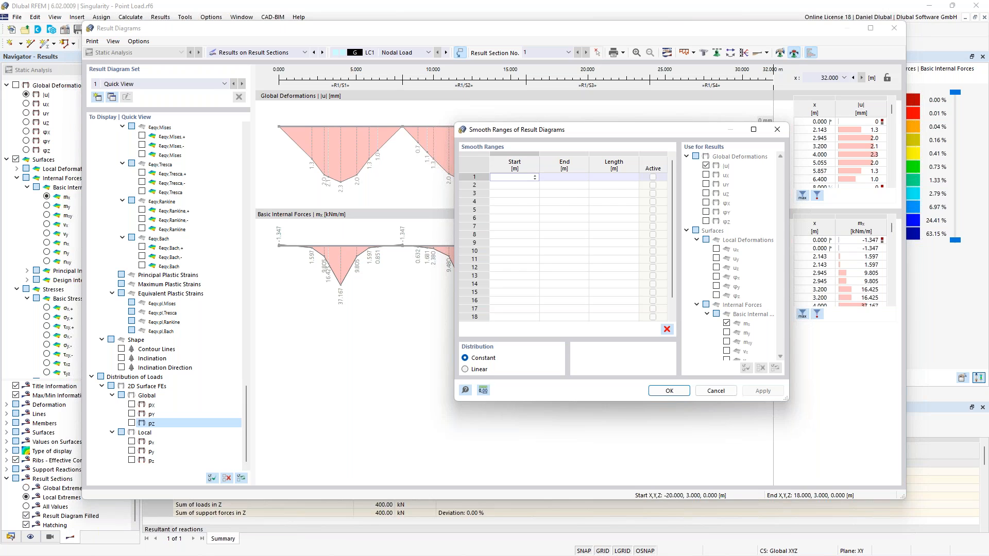
pyautogui.write('5')
pyautogui.press('Tab')
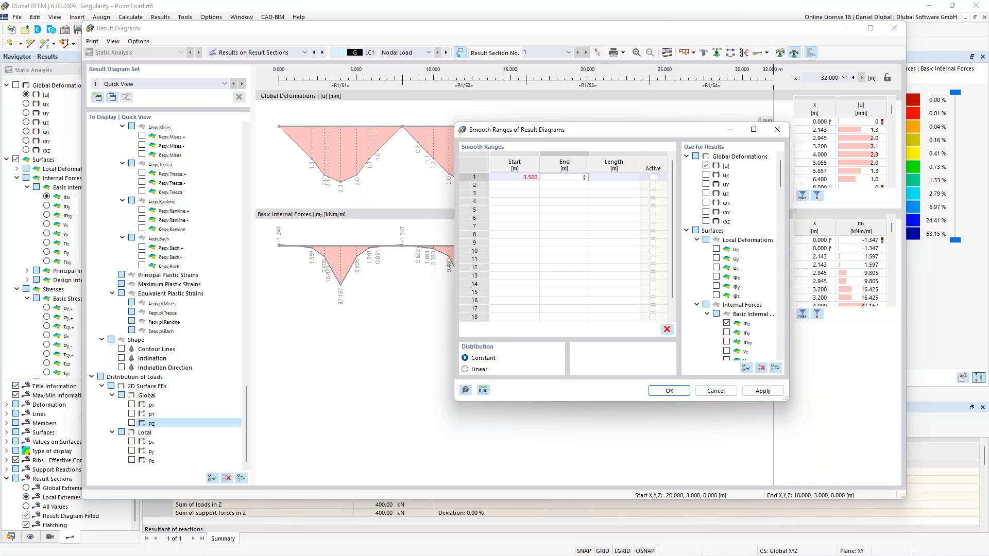
pyautogui.write('4,5')
# - Add a second smooth range from 13.5 to 14.5 m, keeping the diagrams behind the dialog in view
pyautogui.click(529, 185)
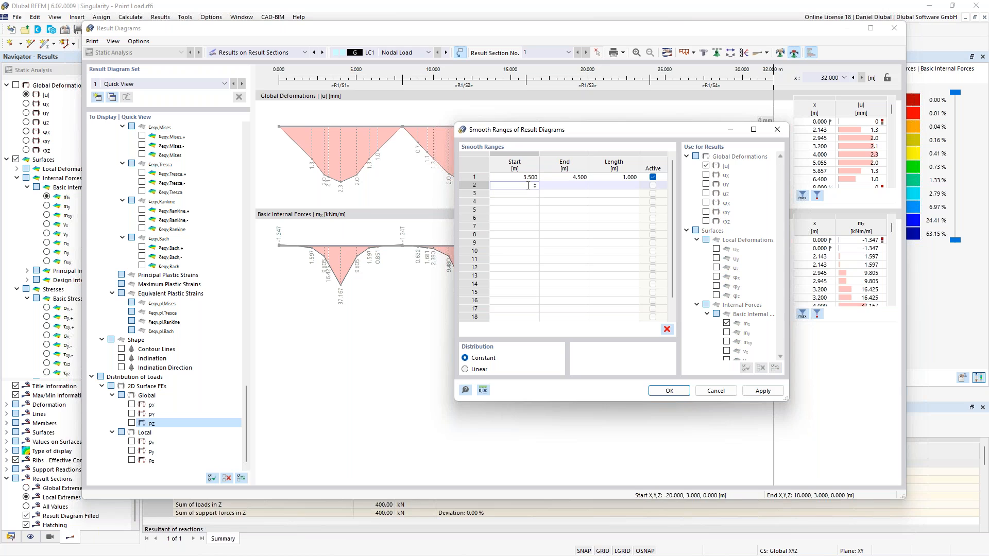
pyautogui.moveTo(564, 130); pyautogui.dragTo(644, 163)
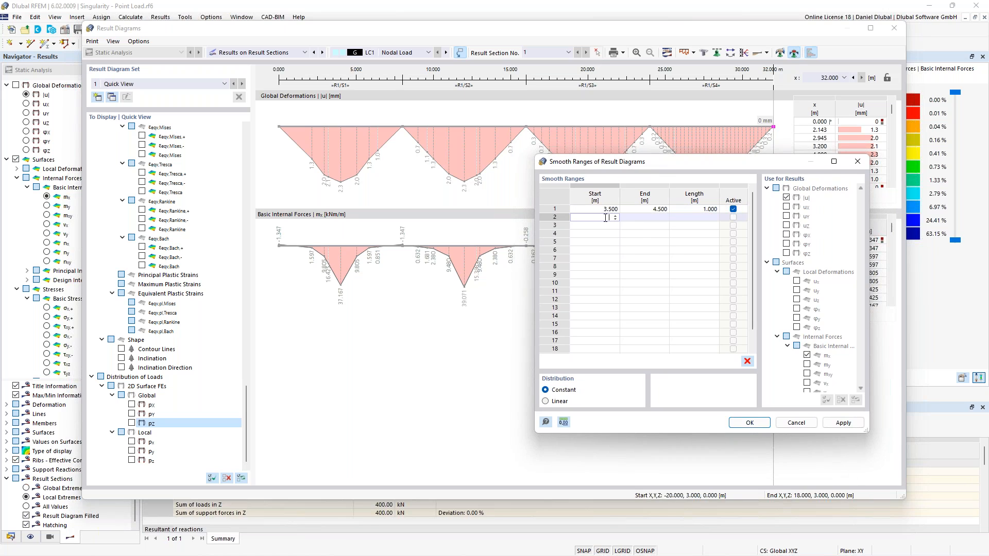
pyautogui.write('.5')
pyautogui.click(658, 216)
pyautogui.write('14,5')
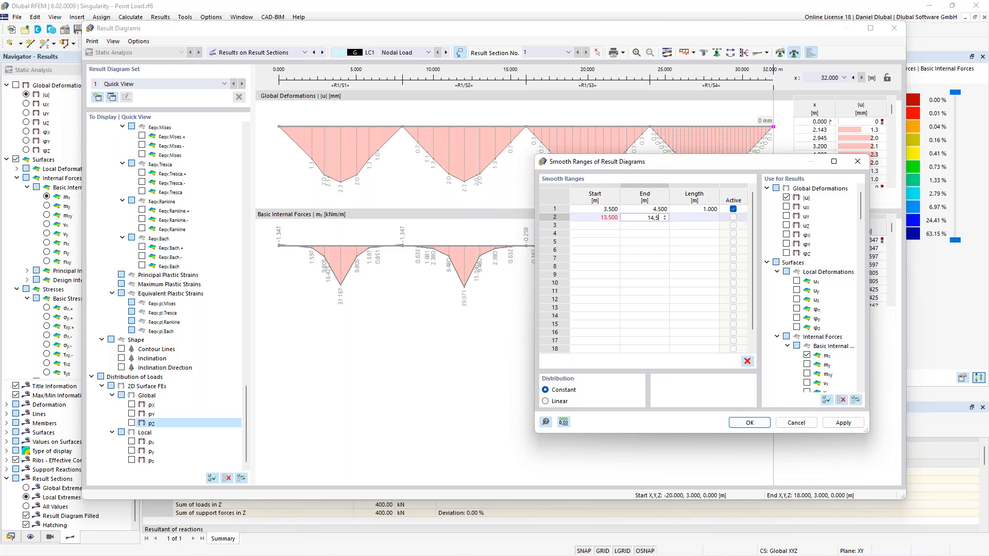
pyautogui.press('Return')
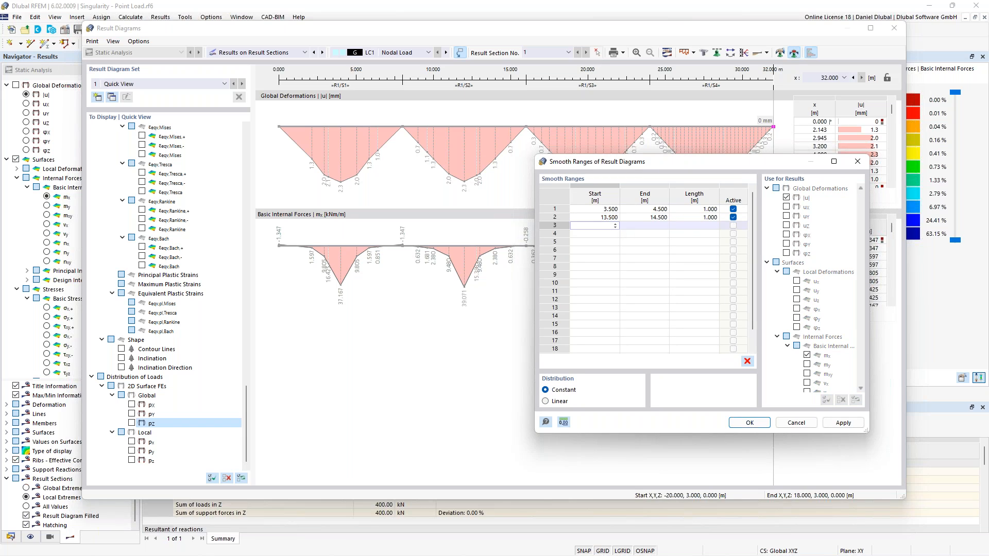
# - Add a third smooth range from 23.5 to 24.5 m
pyautogui.write('23,5')
pyautogui.press('Return')
pyautogui.write('24,5')
pyautogui.press('Return')
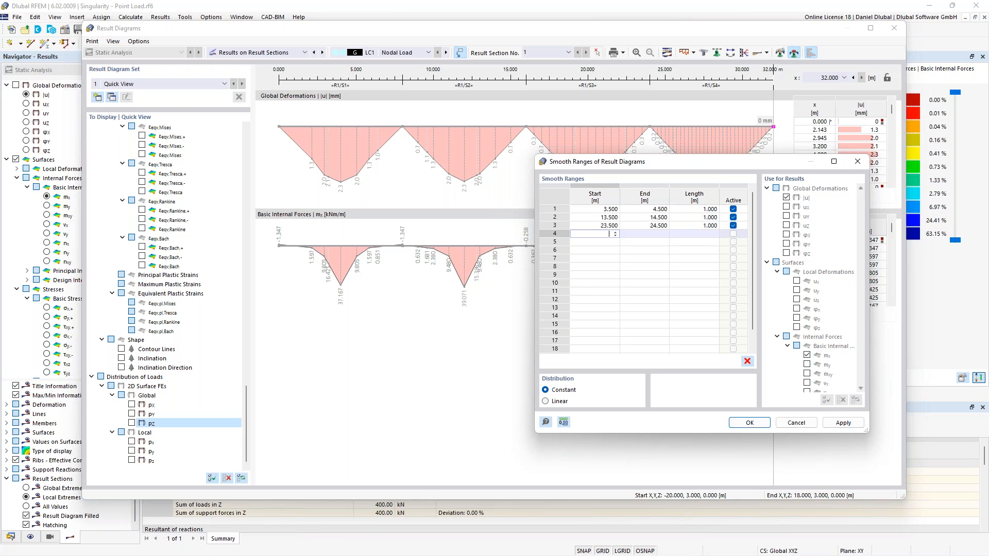
pyautogui.write('35,5')
pyautogui.press('Return')
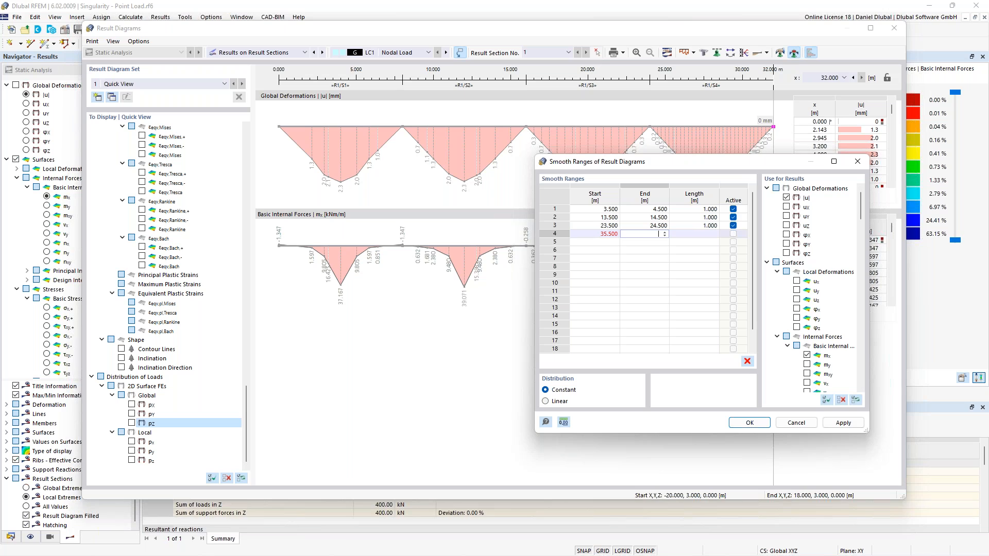
pyautogui.click(610, 234)
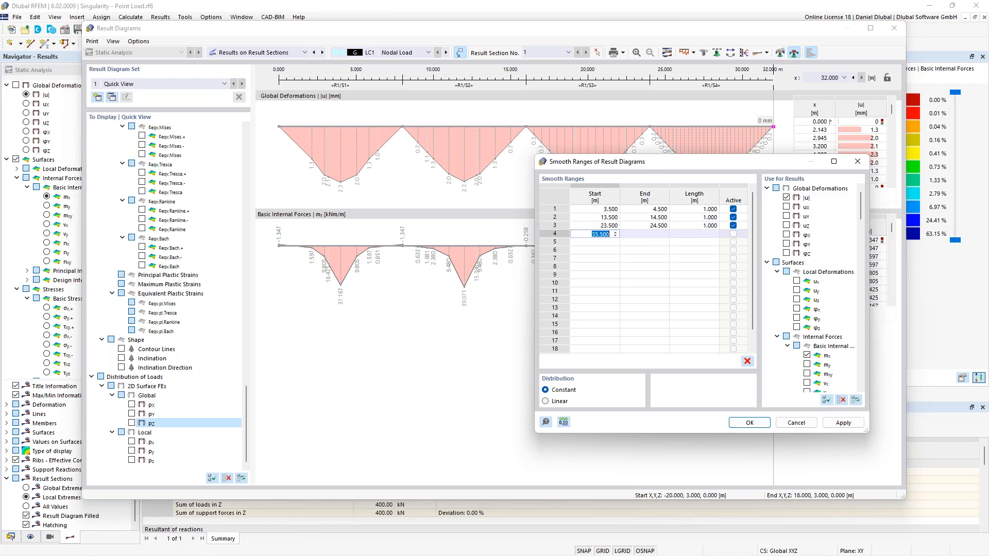
pyautogui.press('Delete')
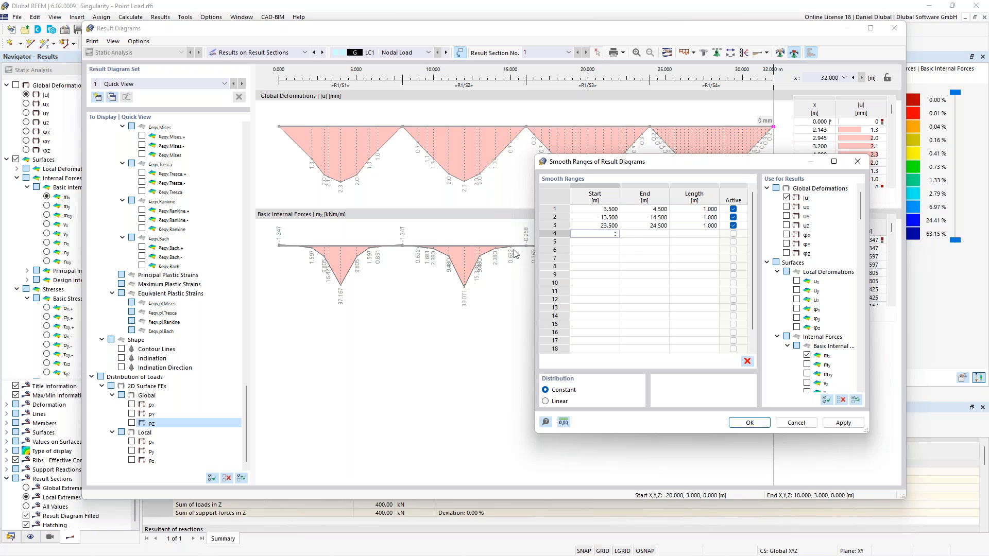
pyautogui.click(610, 227)
pyautogui.click(784, 345)
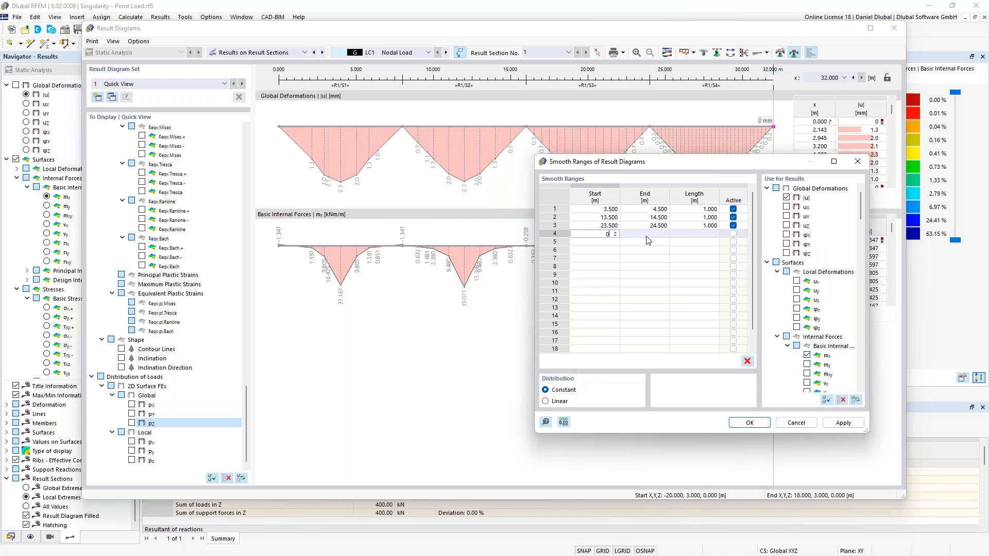
pyautogui.moveTo(603, 234); pyautogui.dragTo(632, 240)
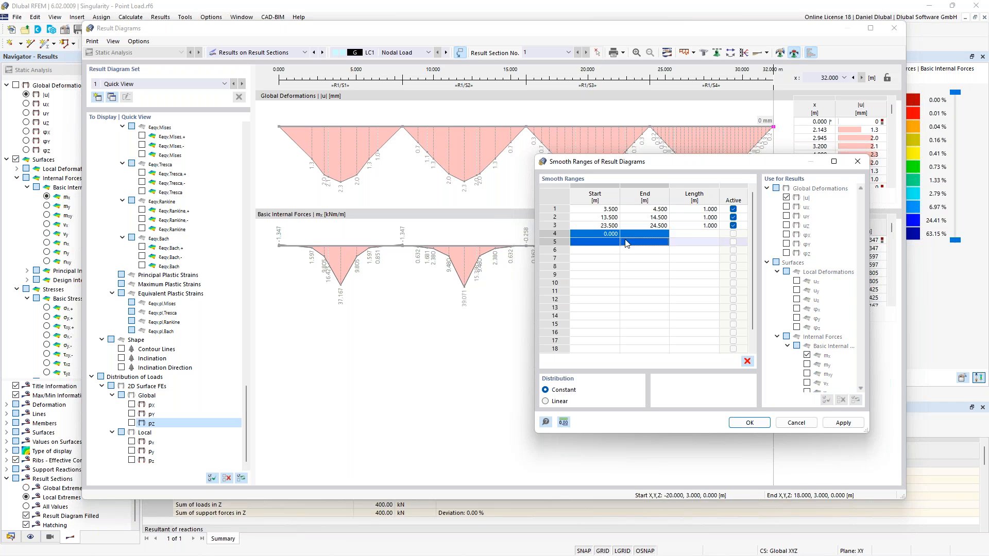
pyautogui.click(586, 233)
pyautogui.rightClick(587, 235)
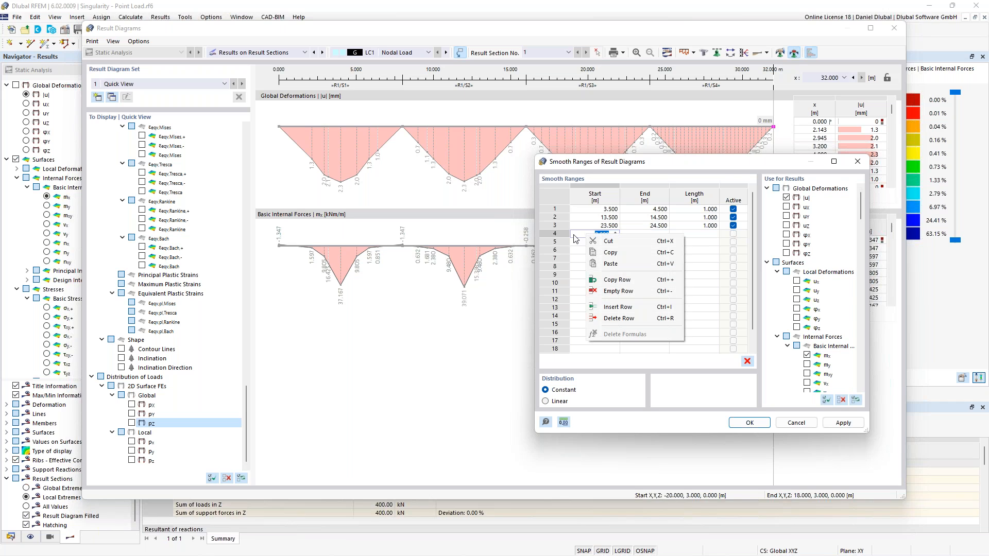
pyautogui.click(631, 318)
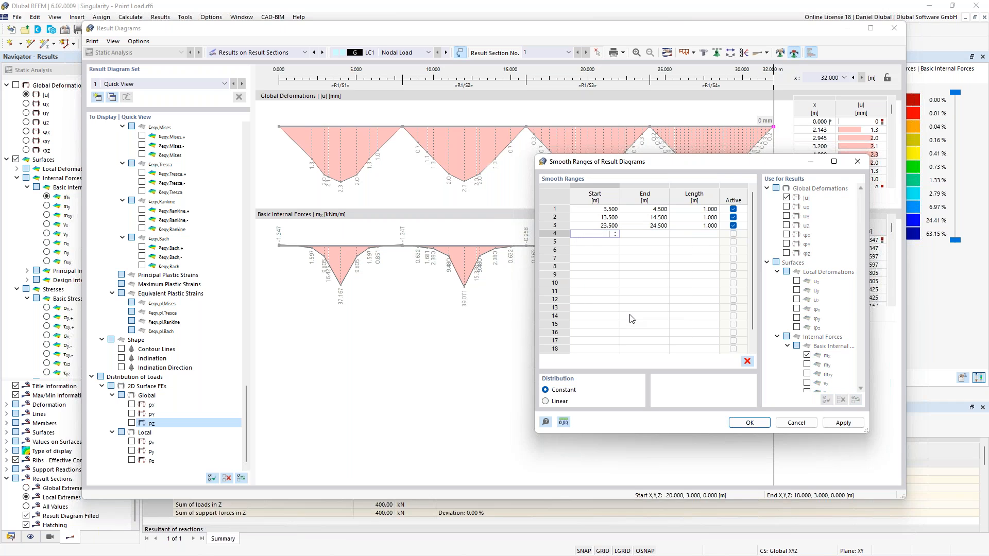
# - Apply the three smooth ranges to the result diagrams and correct the second range to run from 11.5 to 12.5 m
pyautogui.click(560, 226)
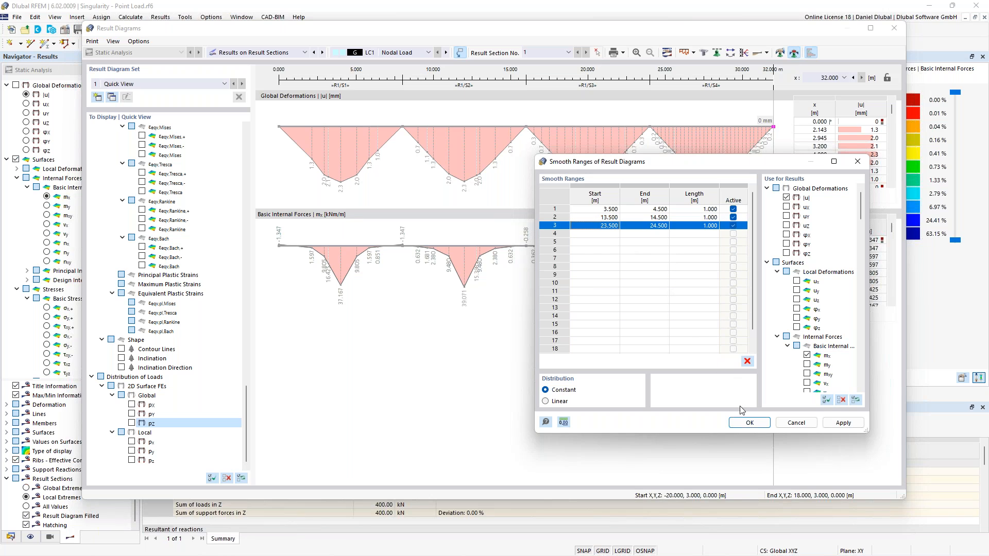
pyautogui.click(750, 424)
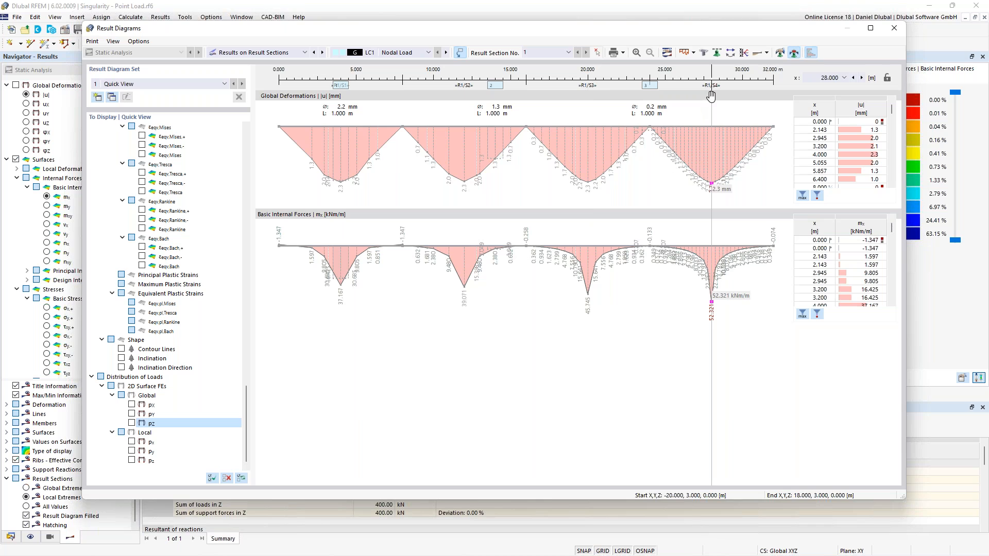
pyautogui.click(780, 52)
pyautogui.doubleClick(391, 184)
pyautogui.write('11.')
pyautogui.doubleClick(449, 184)
pyautogui.write('1,25')
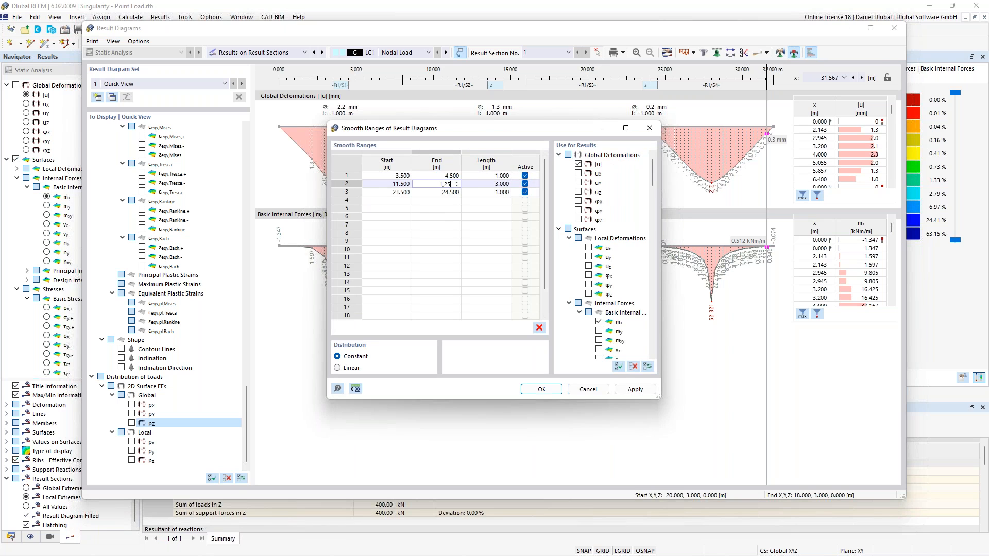
pyautogui.moveTo(450, 184); pyautogui.dragTo(438, 184)
pyautogui.write('12,5')
# - Correct the third smooth range to run from 19.5 to 20.5 m
pyautogui.doubleClick(397, 193)
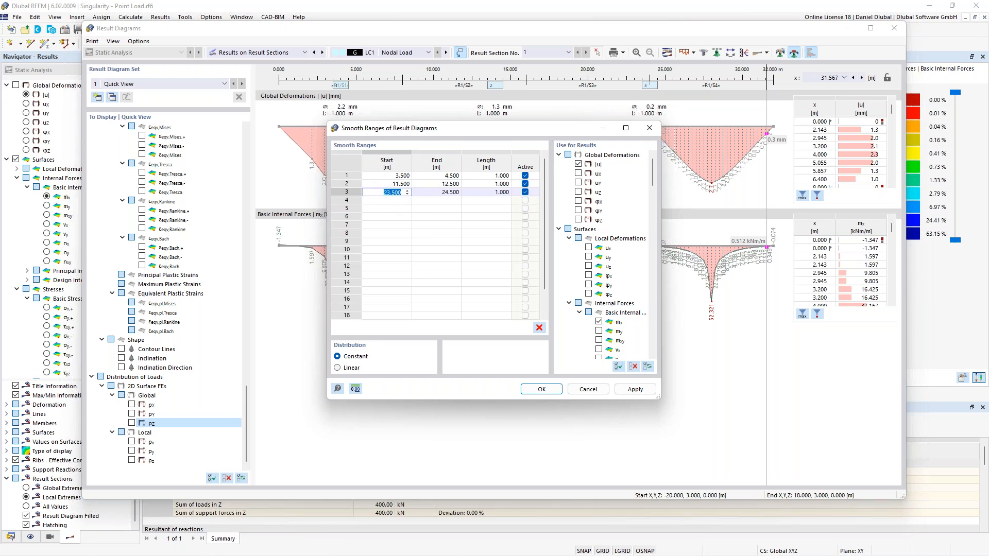
pyautogui.write('20')
pyautogui.press('BackSpace')
pyautogui.press('BackSpace')
pyautogui.write('19,5')
pyautogui.click(449, 193)
pyautogui.write('20,5')
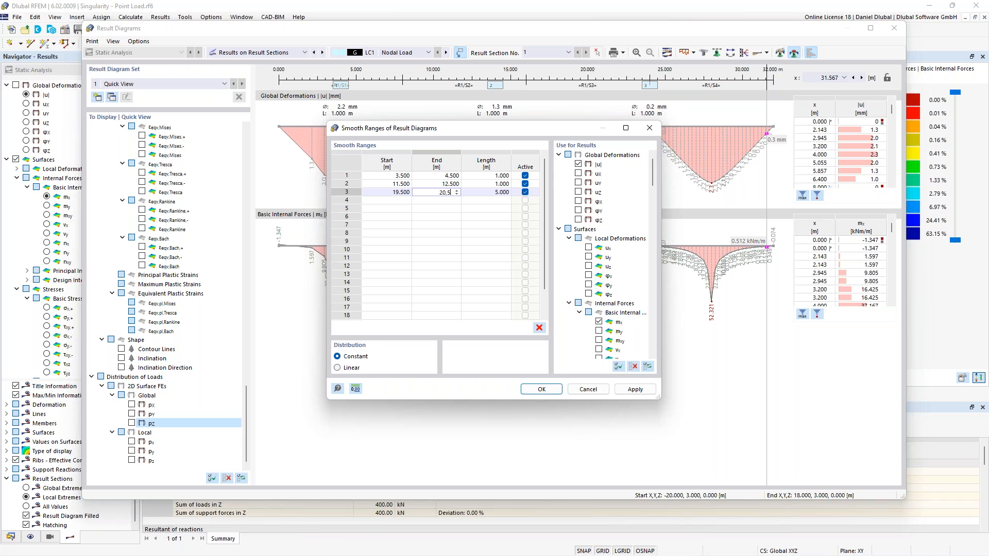
# - Add a fourth smooth range from 27.5 to 28.5 m and apply all ranges to the result diagrams
pyautogui.doubleClick(404, 201)
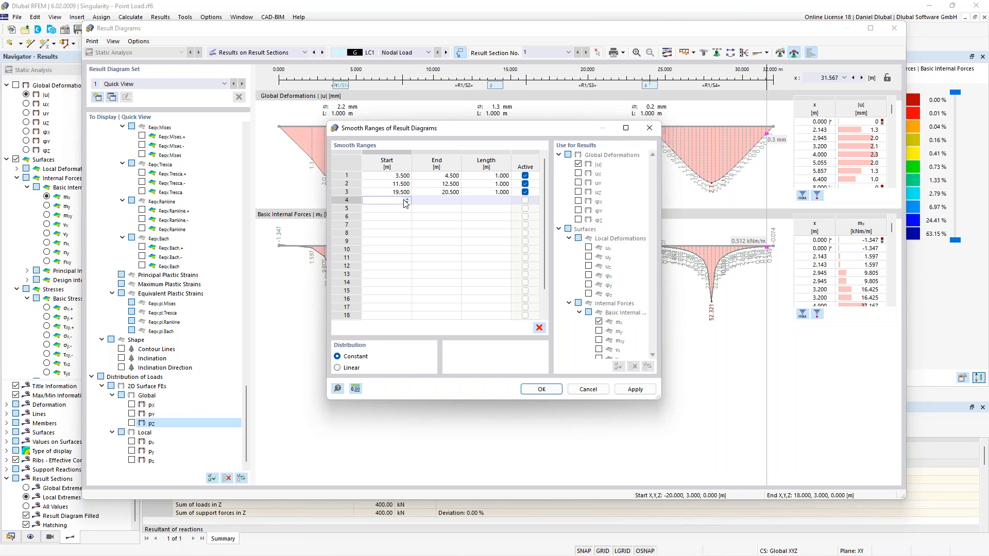
pyautogui.write('27,5')
pyautogui.click(451, 200)
pyautogui.write('28,5')
pyautogui.press('Return')
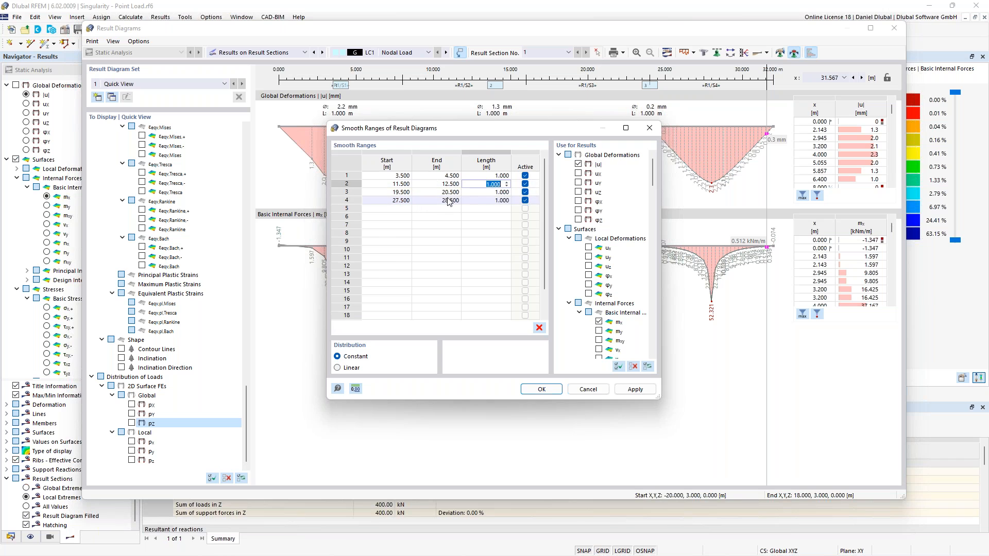
pyautogui.click(542, 389)
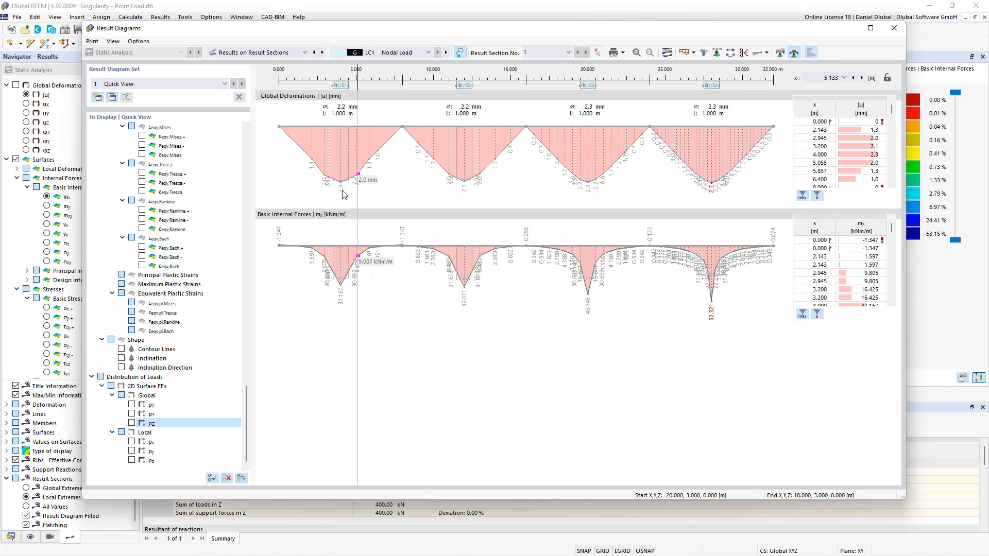
# - Examine the first smooth range over the first plate's moment peak and close the result diagrams
pyautogui.moveTo(343, 88)
pyautogui.mouseDown()
pyautogui.moveTo(384, 90)
pyautogui.moveTo(339, 93)
pyautogui.mouseUp()
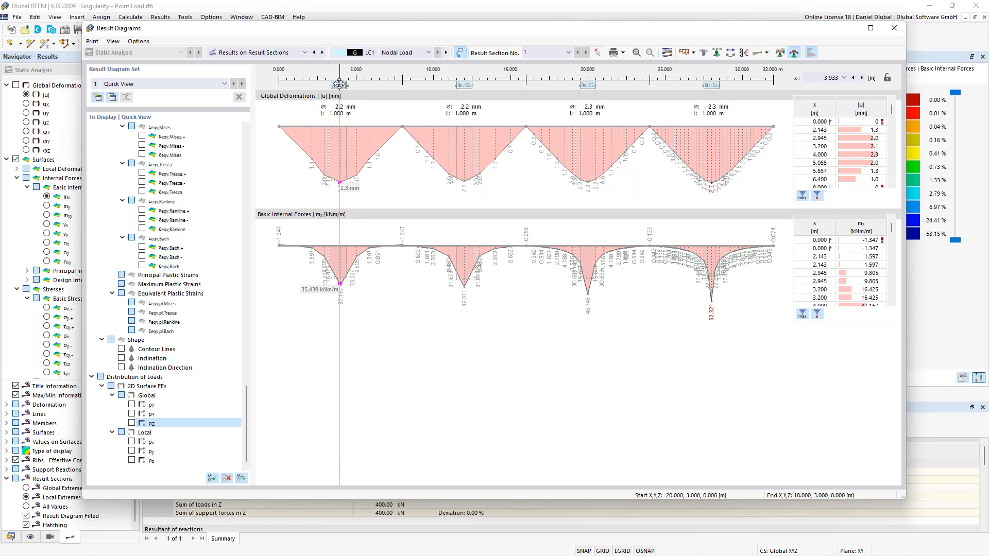
pyautogui.moveTo(342, 85); pyautogui.dragTo(339, 87)
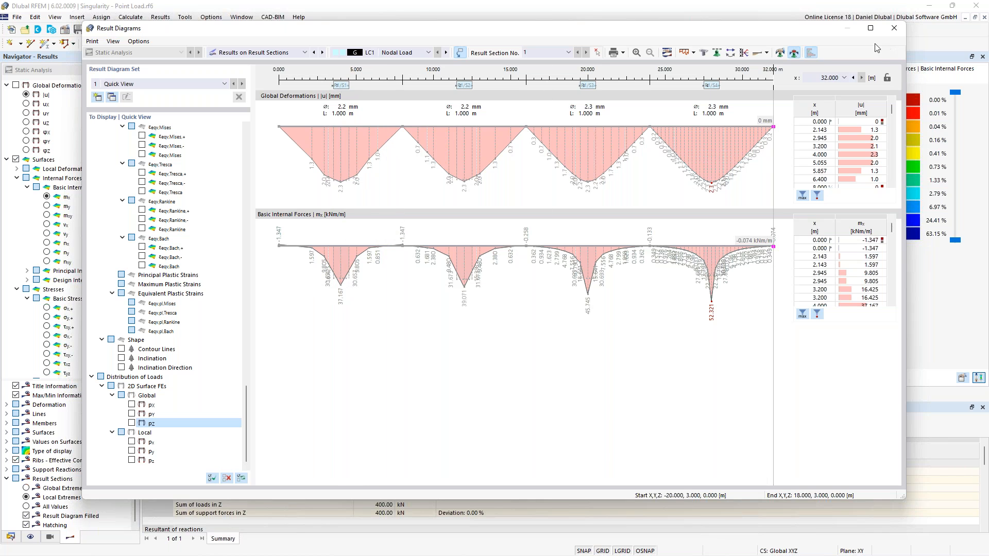
pyautogui.click(894, 28)
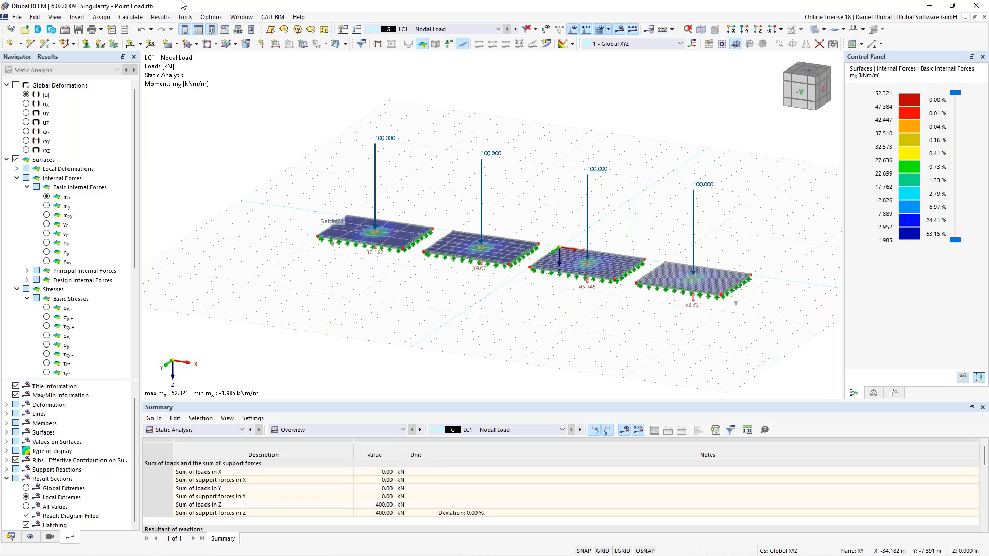
# - Create a new 2D XY plate model named "Singularity - Nodal Support"
pyautogui.click(17, 17)
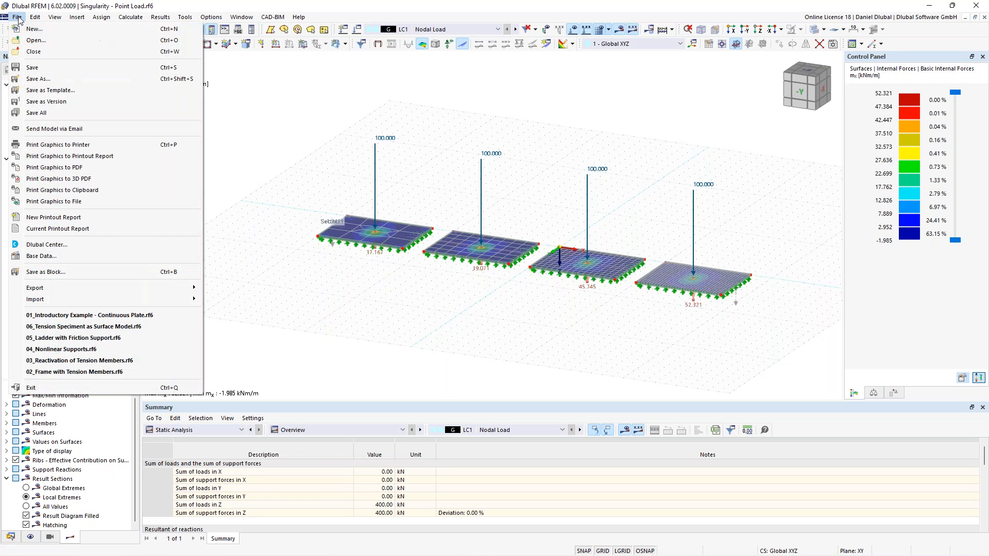
pyautogui.click(54, 29)
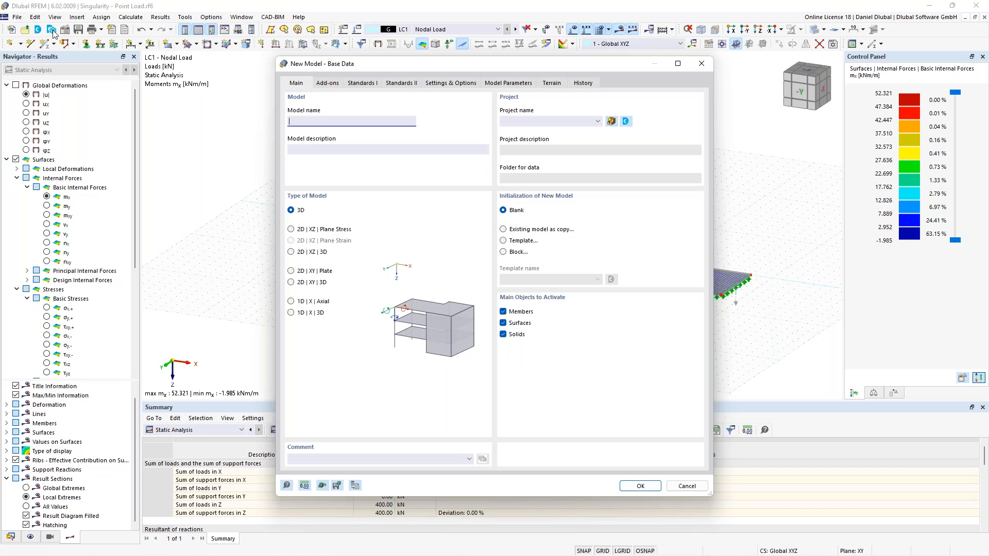
pyautogui.click(310, 271)
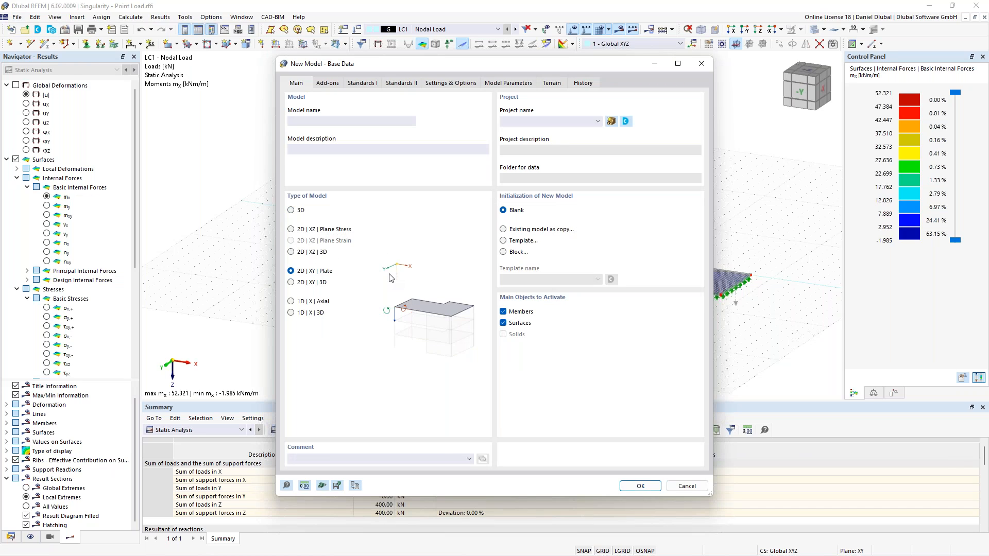
pyautogui.click(321, 121)
pyautogui.write('Singularity - Nodal Support')
pyautogui.click(635, 486)
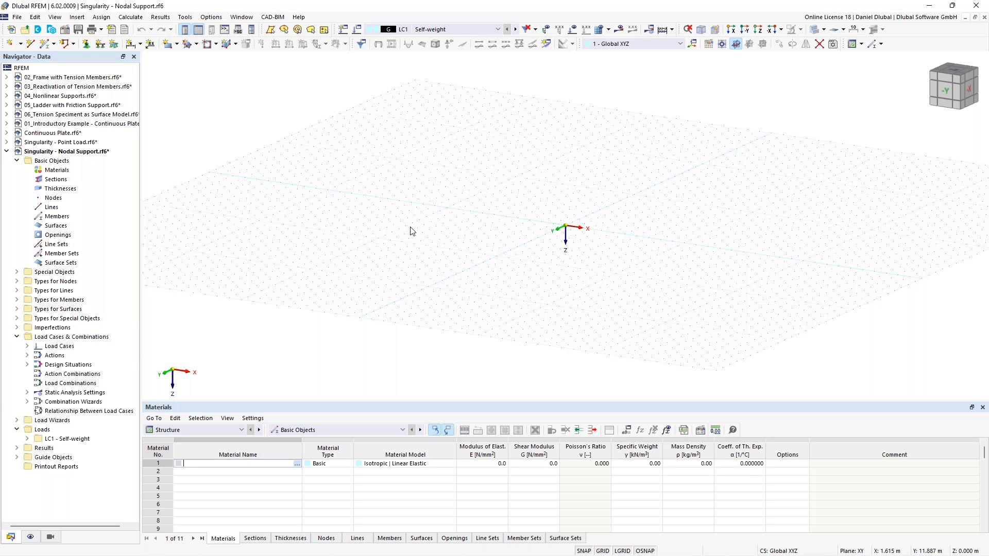
# - Start a new rectangular surface with a new thickness made of concrete C30/37 to EN 1992-1-1:2004/A1:2014
pyautogui.moveTo(559, 208); pyautogui.dragTo(494, 242, button='middle')
pyautogui.click(167, 44)
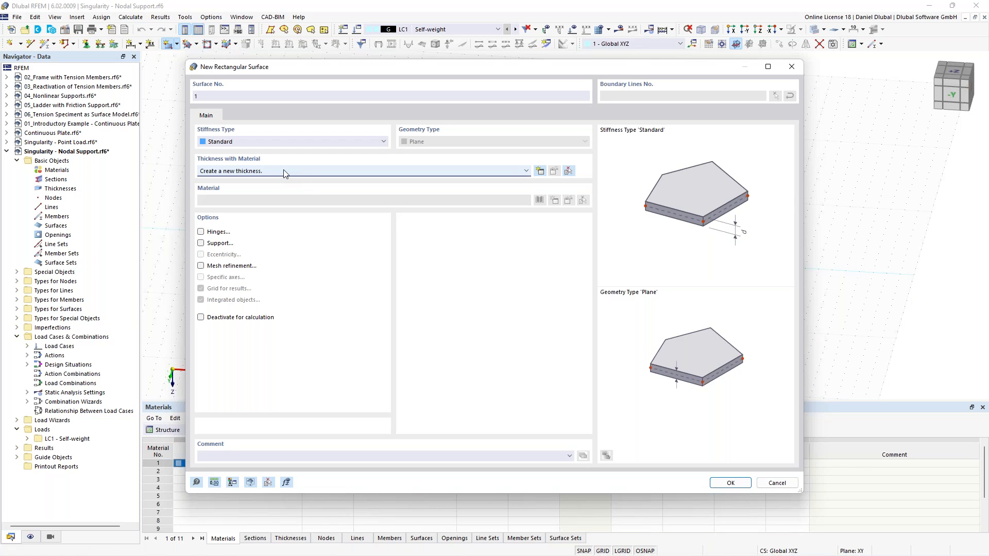
pyautogui.click(285, 173)
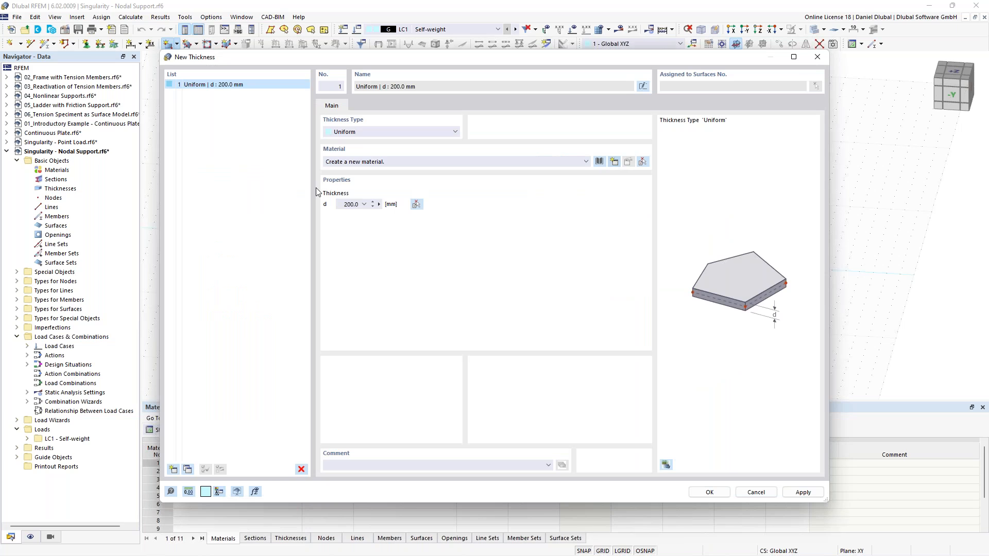
pyautogui.write('C')
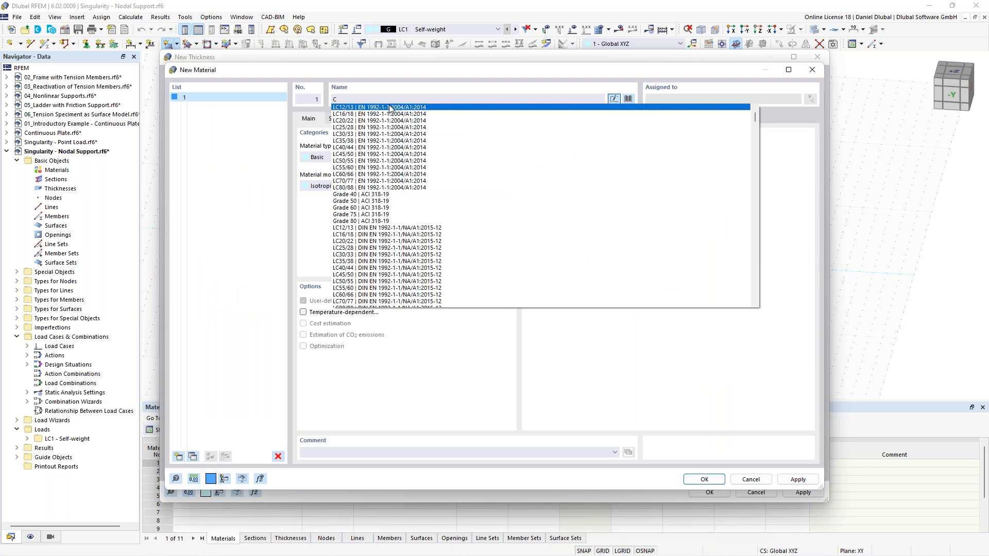
pyautogui.write('30/')
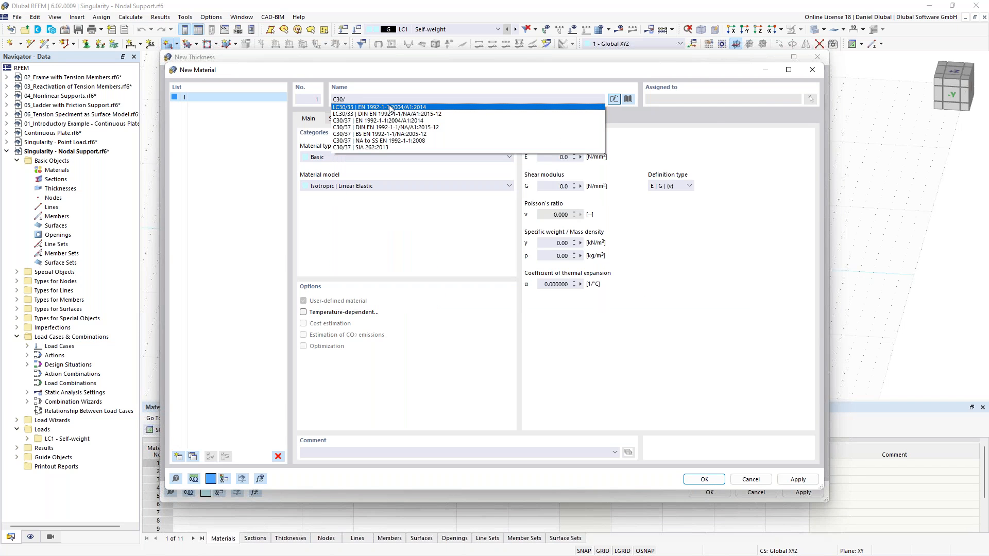
pyautogui.write('37')
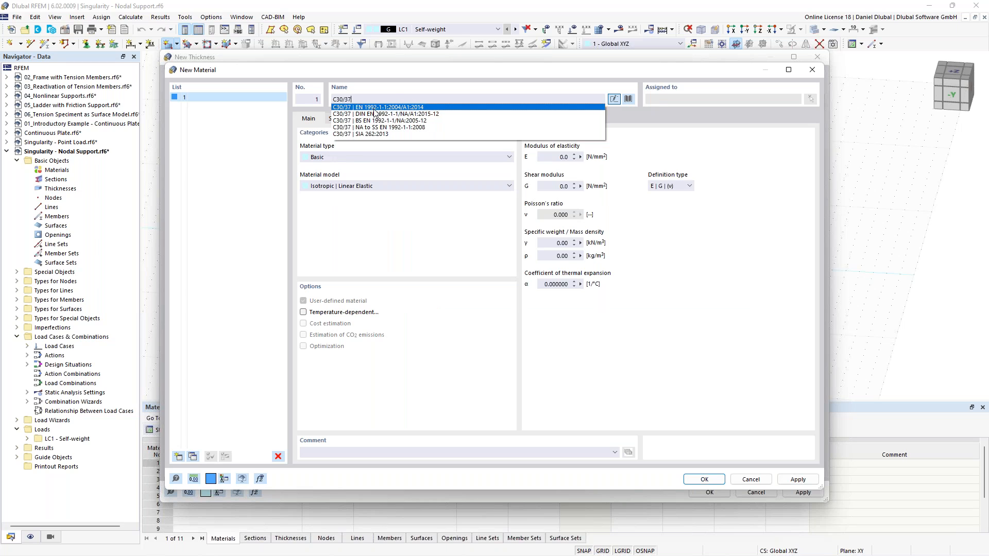
pyautogui.click(373, 109)
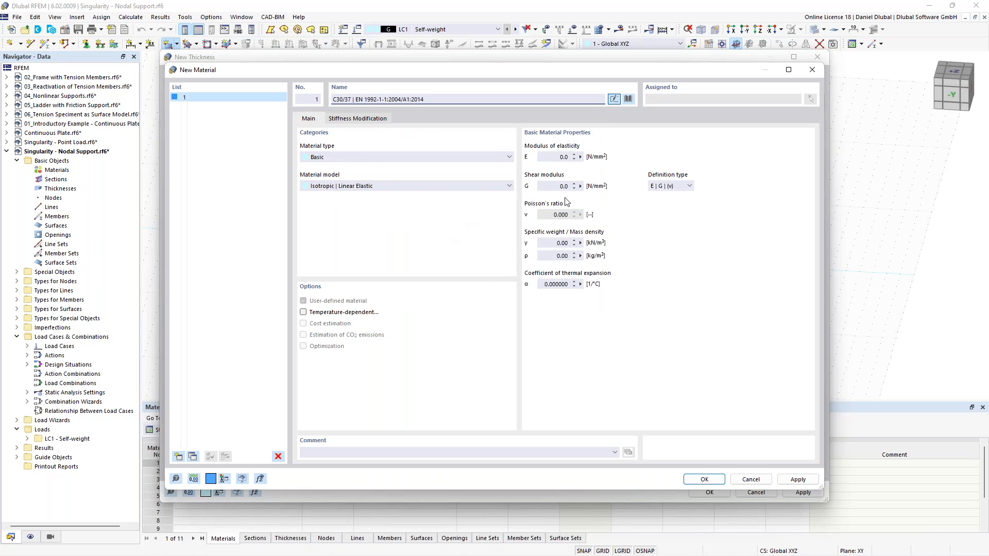
pyautogui.click(713, 480)
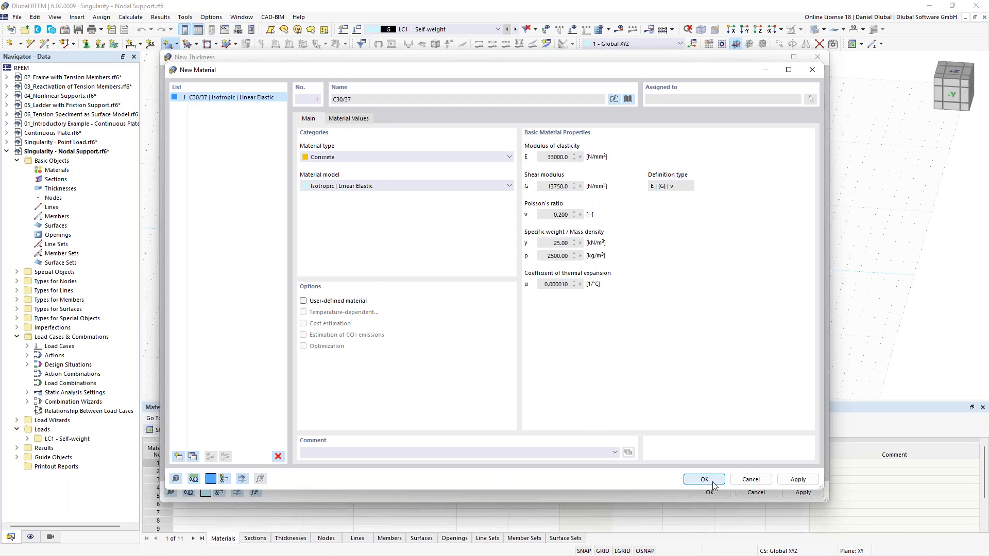
# - Accept a uniform thickness of 200 mm and confirm the properties of the rectangular surface
pyautogui.click(355, 205)
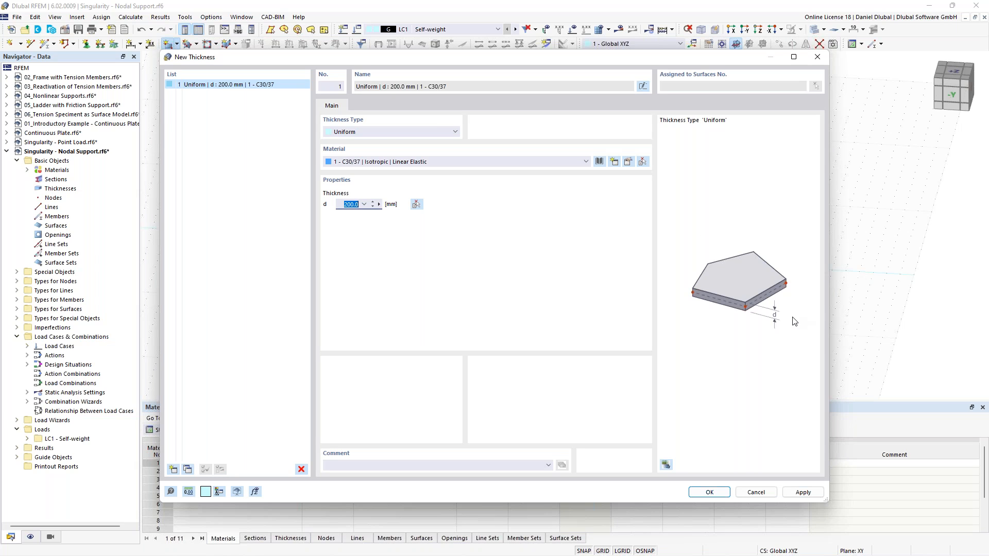
pyautogui.click(709, 495)
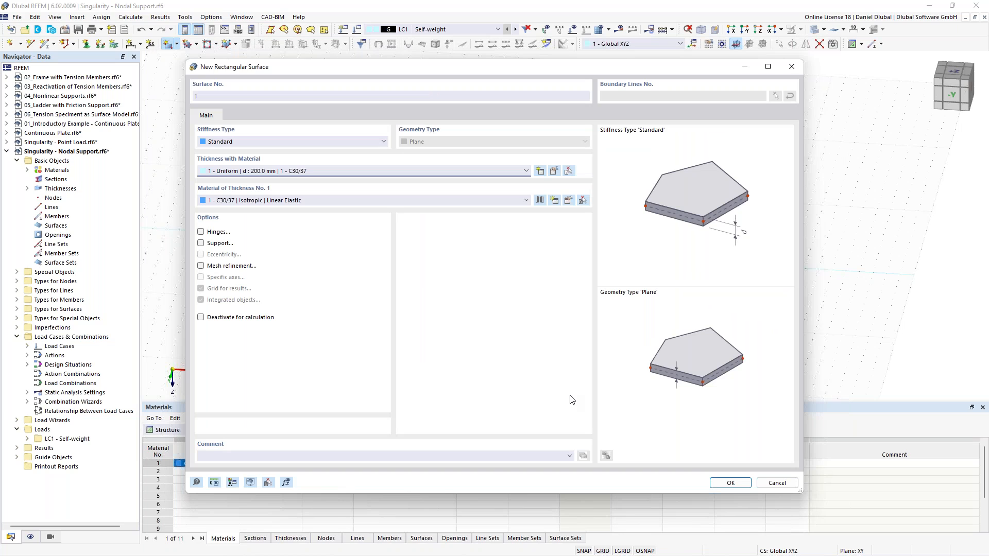
pyautogui.click(729, 484)
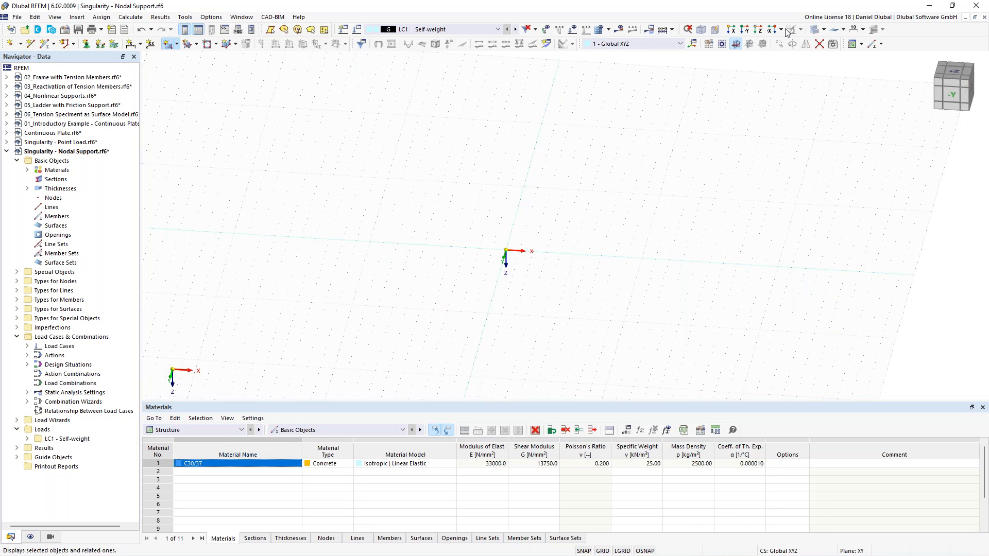
# - Draw the rectangular surface in plan view from the origin to X 8.000 m, Y 4.000 m
pyautogui.click(758, 29)
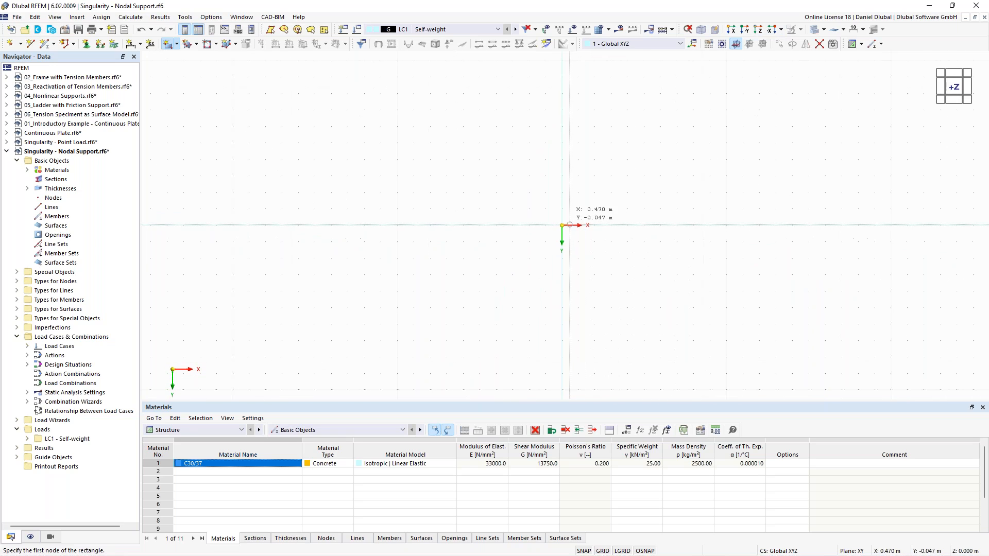
pyautogui.click(561, 226)
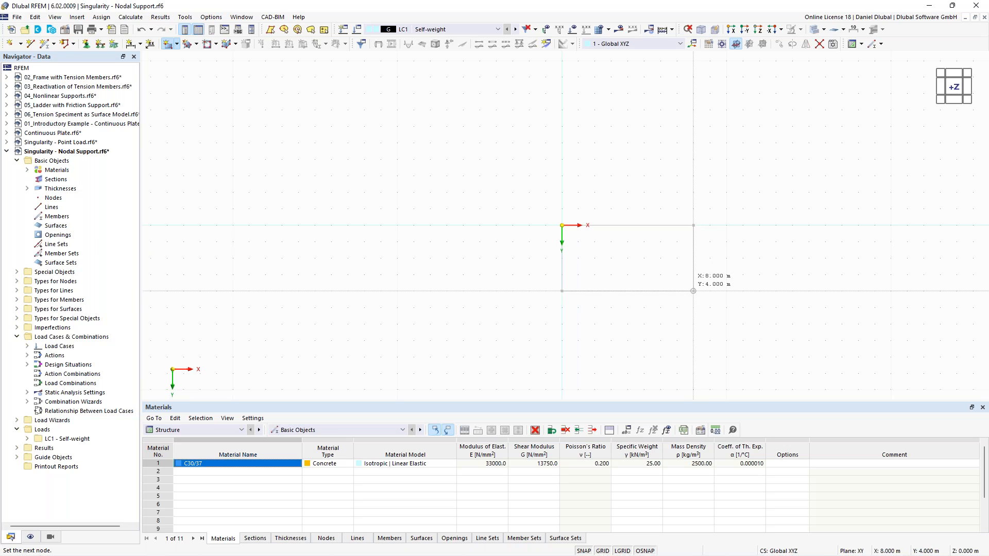
pyautogui.click(693, 291)
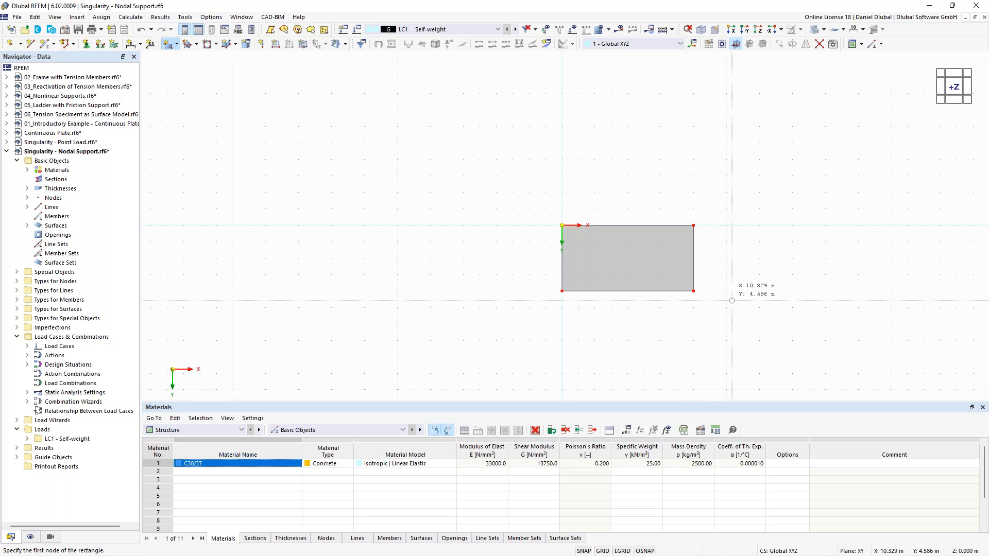
# - Place a node inside the plate at X 2.000 m, Y 2.000 m
pyautogui.moveTo(734, 276); pyautogui.dragTo(618, 225, button='middle')
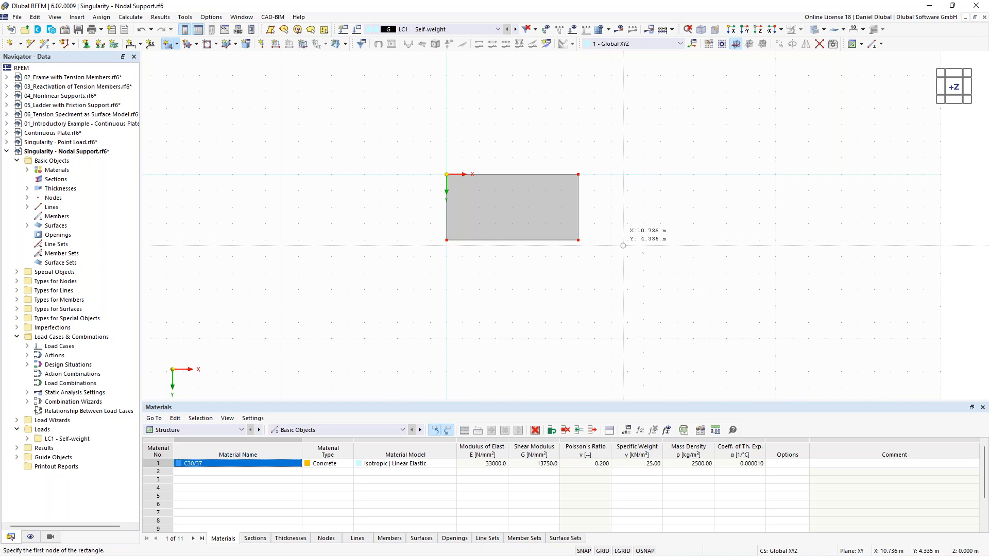
pyautogui.press('Escape')
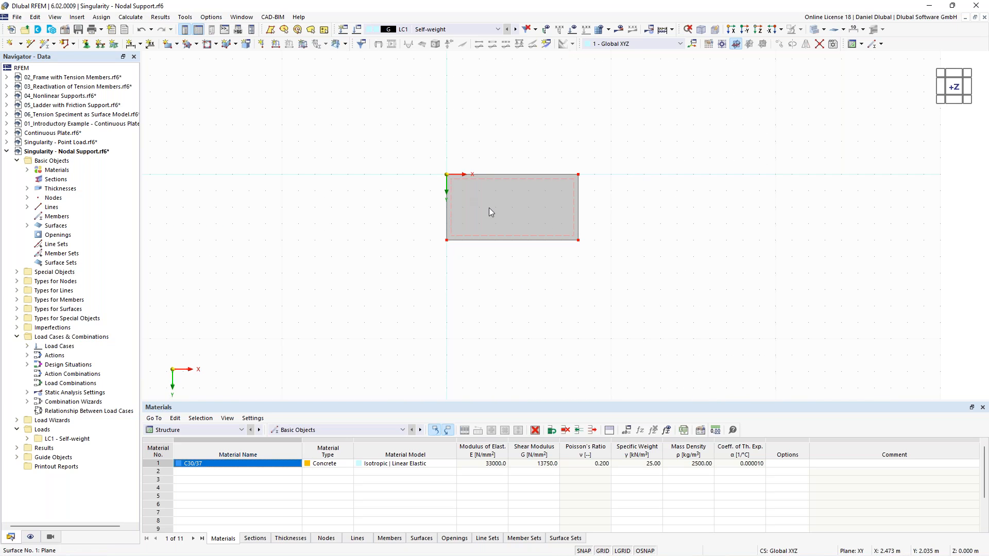
pyautogui.scroll(1, 489, 209)
pyautogui.moveTo(392, 149); pyautogui.dragTo(347, 157, button='middle')
pyautogui.scroll(1, 389, 161)
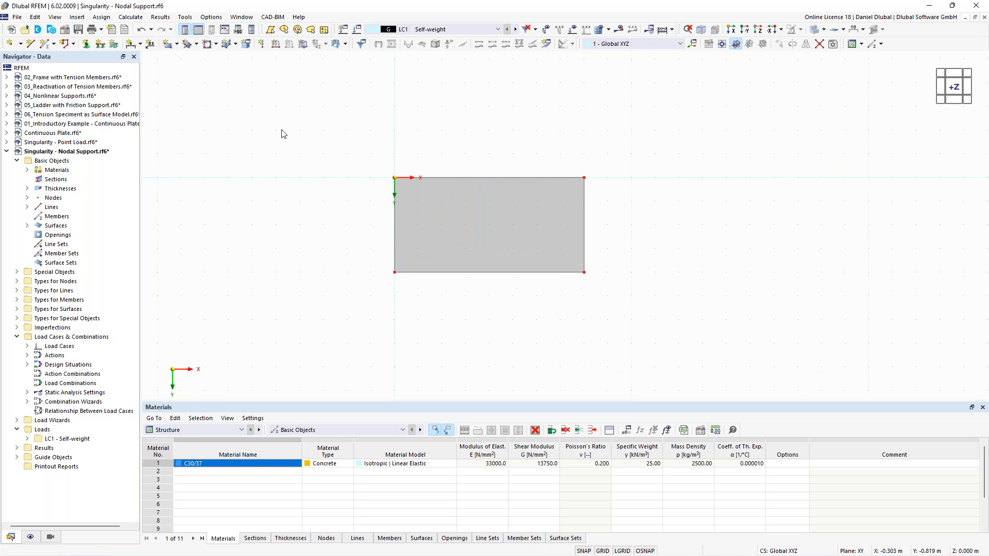
pyautogui.click(11, 43)
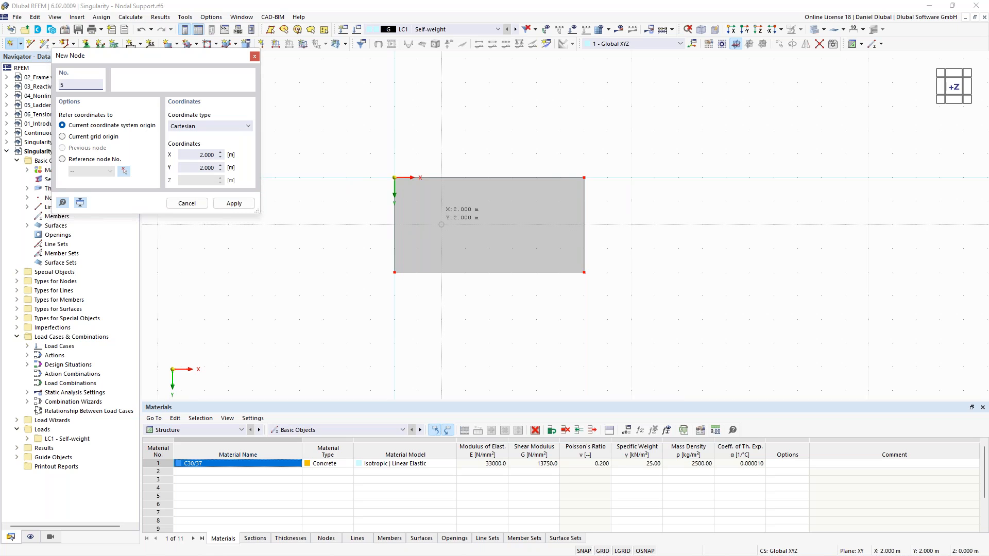
pyautogui.click(442, 224)
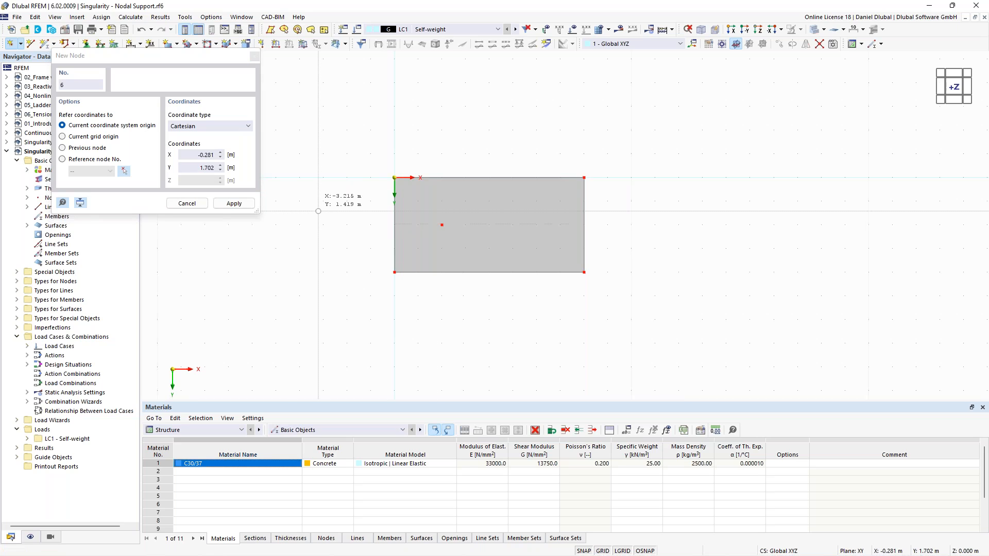
pyautogui.press('Escape')
# - Assign a hinged line support to the plate's short edge at X 8.000 m and a hinged nodal support to the interior node
pyautogui.moveTo(563, 148); pyautogui.dragTo(638, 315)
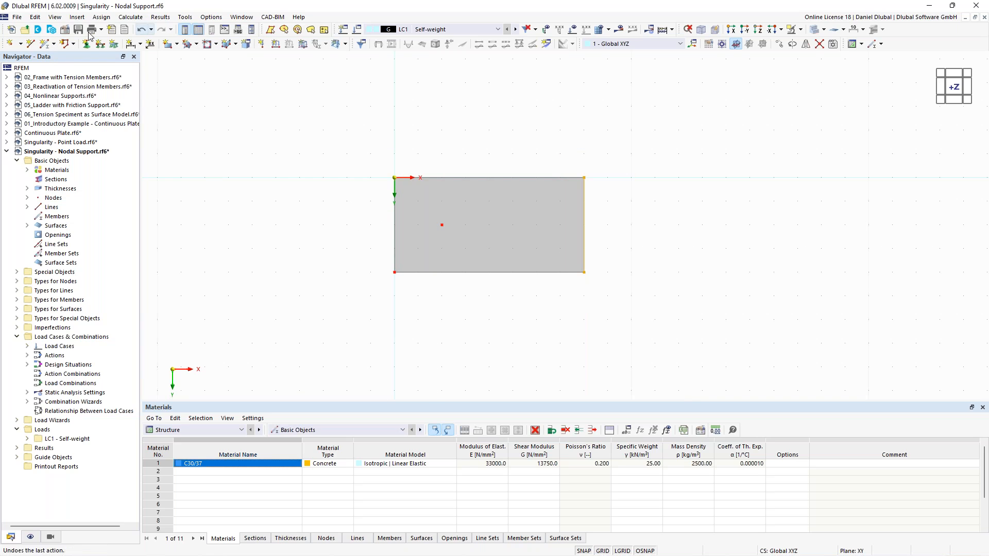
pyautogui.click(100, 44)
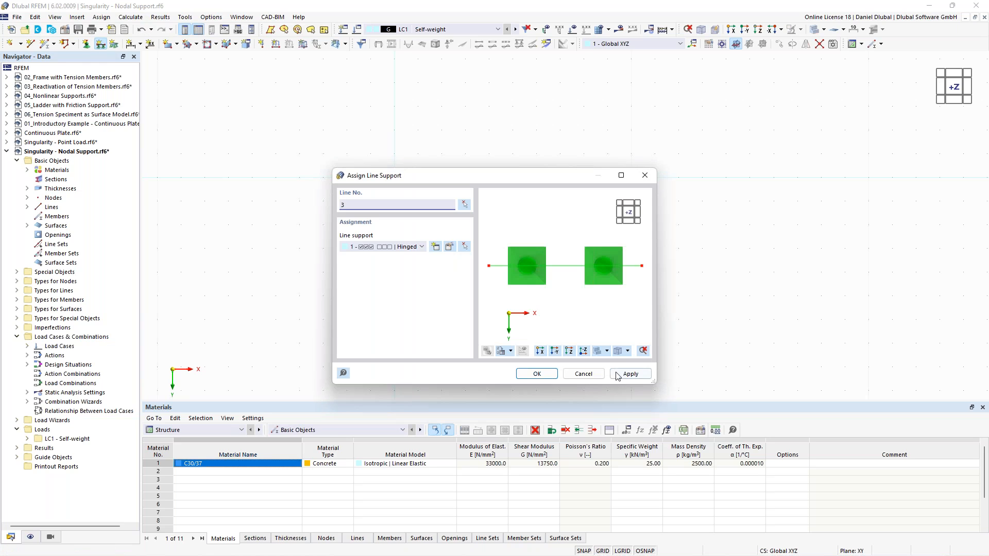
pyautogui.click(536, 374)
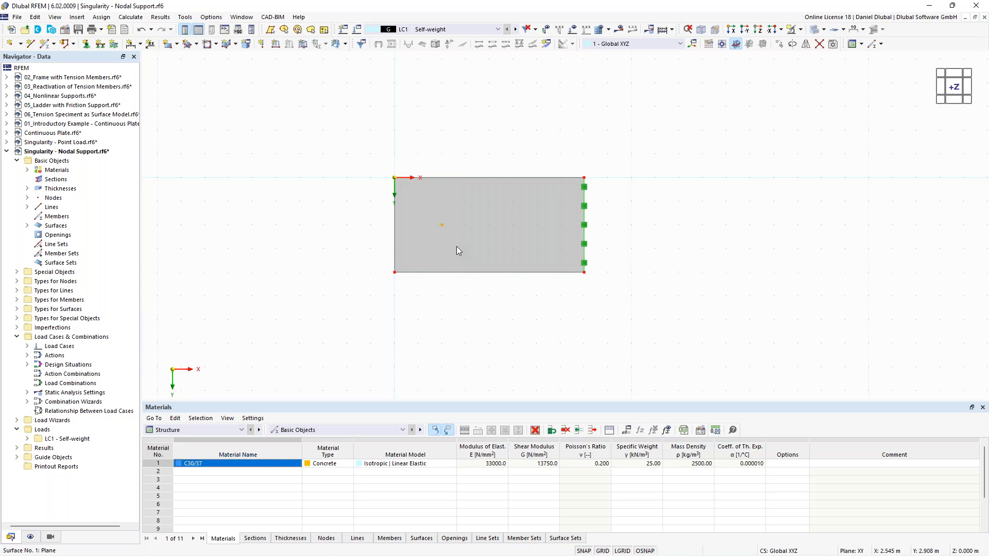
pyautogui.click(86, 44)
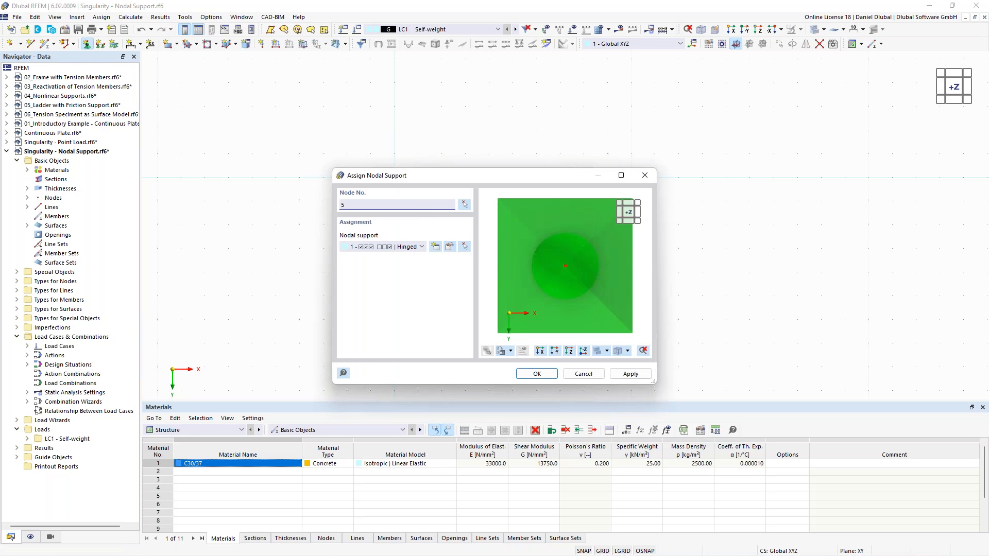
pyautogui.click(536, 374)
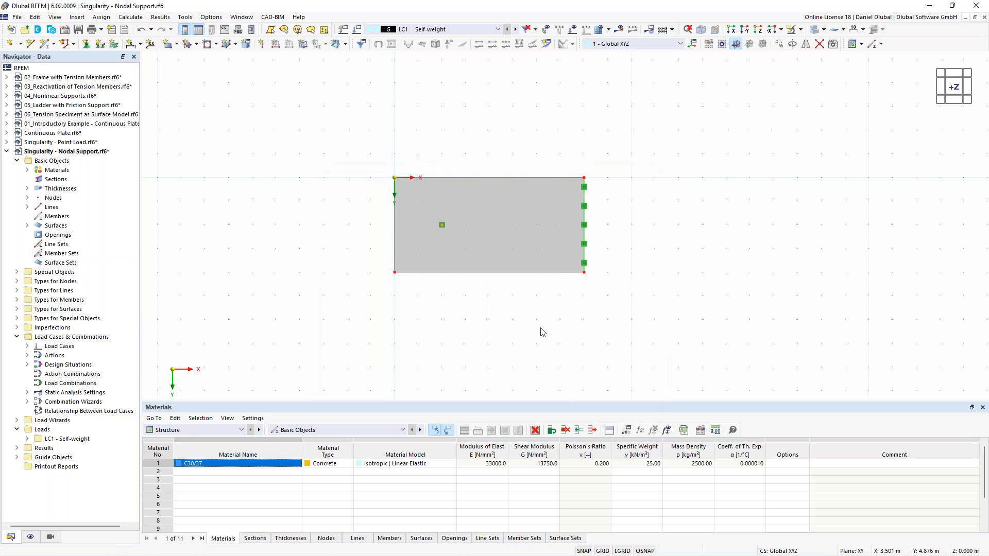
# - Enlarge the displayed symbols of the line support on the plate's short edge
pyautogui.keyDown('ctrl'); pyautogui.moveTo(530, 366); pyautogui.dragTo(465, 211, button='middle'); pyautogui.keyUp('ctrl')
pyautogui.rightClick(461, 208)
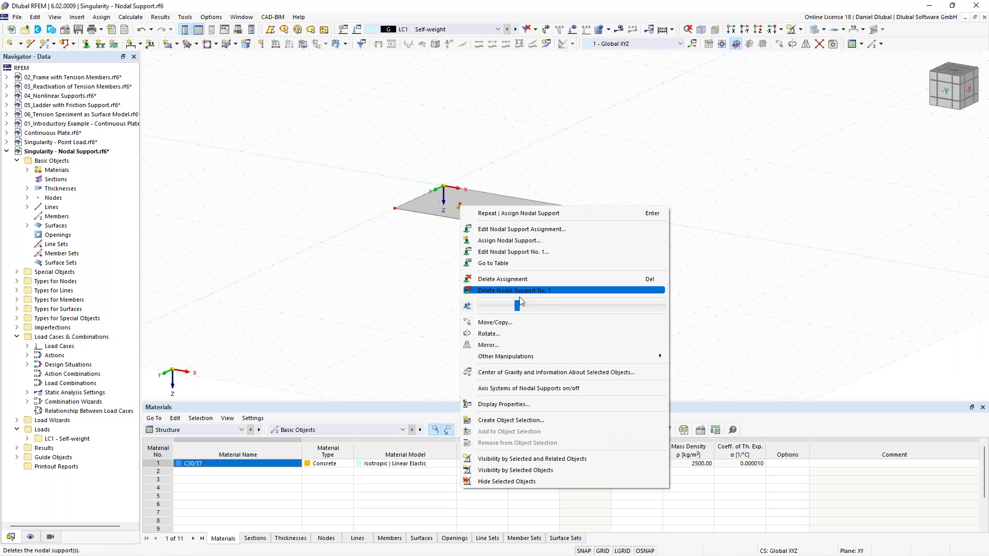
pyautogui.press('Escape')
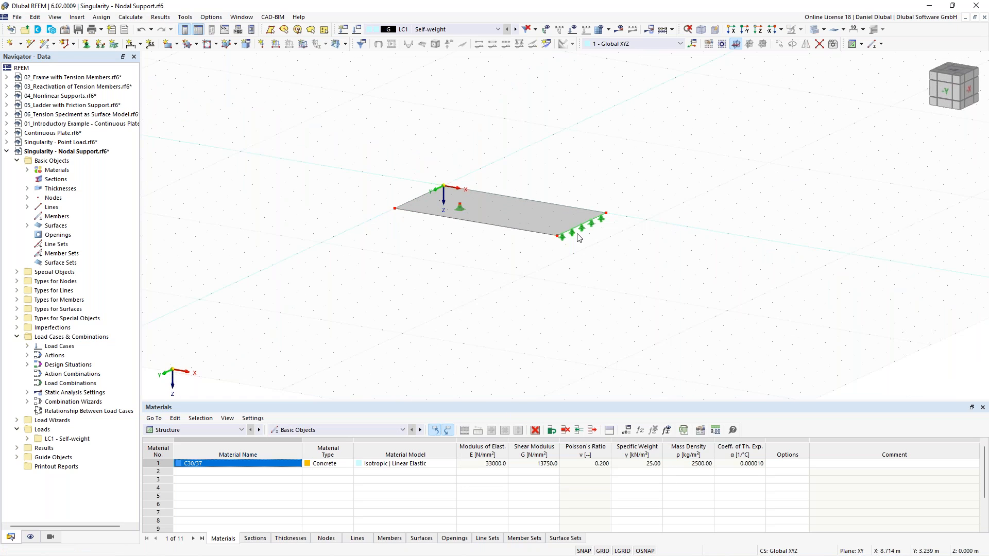
pyautogui.rightClick(574, 235)
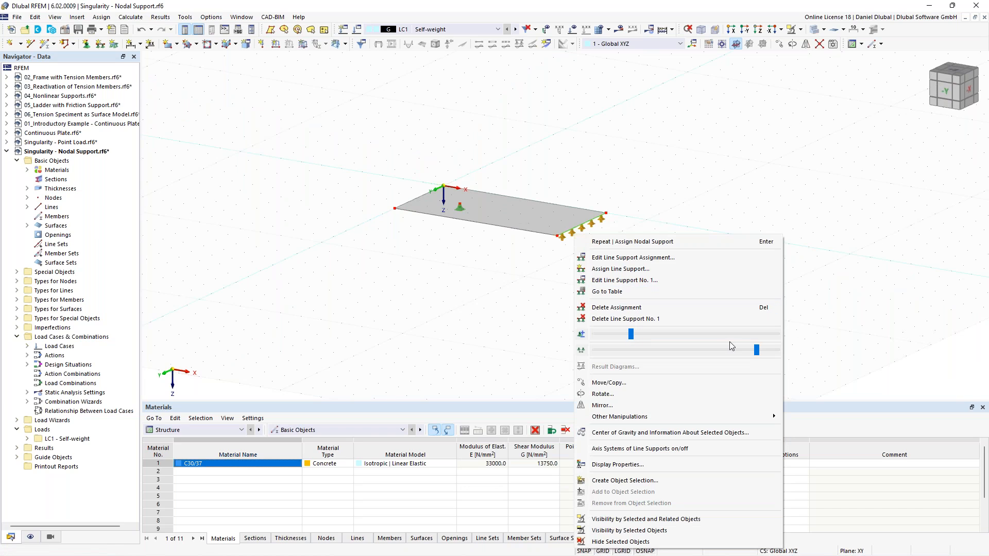
pyautogui.moveTo(634, 335); pyautogui.dragTo(640, 337)
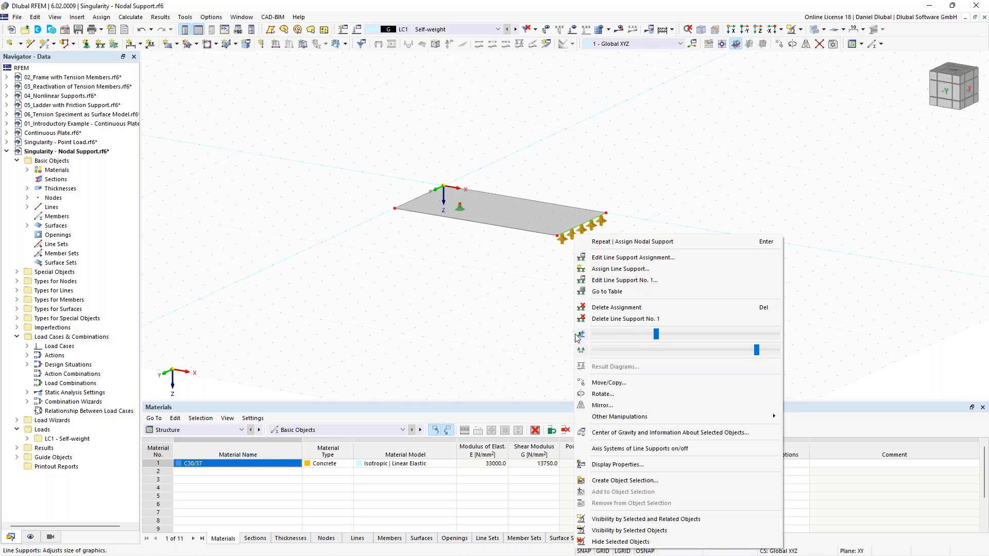
pyautogui.click(339, 339)
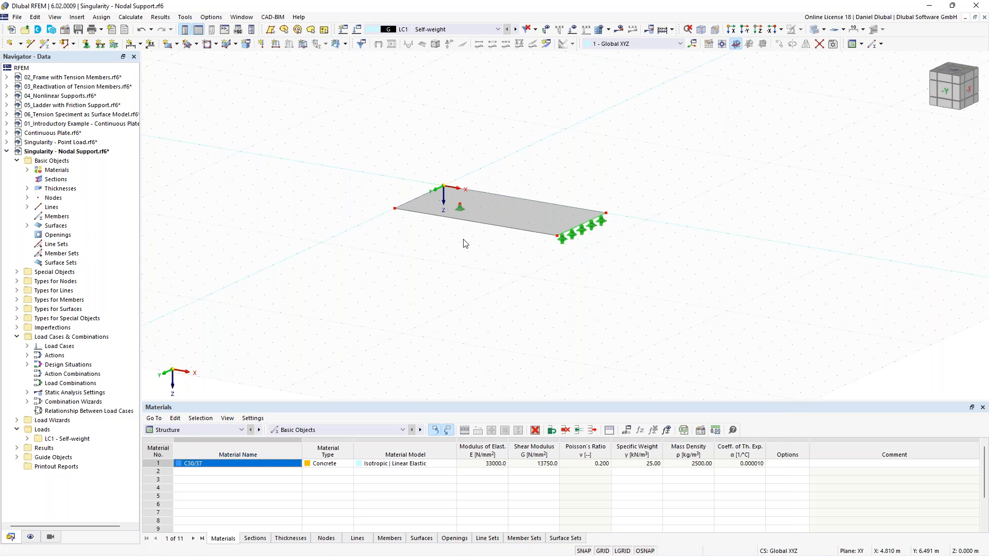
pyautogui.keyDown('ctrl'); pyautogui.moveTo(324, 177); pyautogui.dragTo(364, 198, button='middle'); pyautogui.keyUp('ctrl')
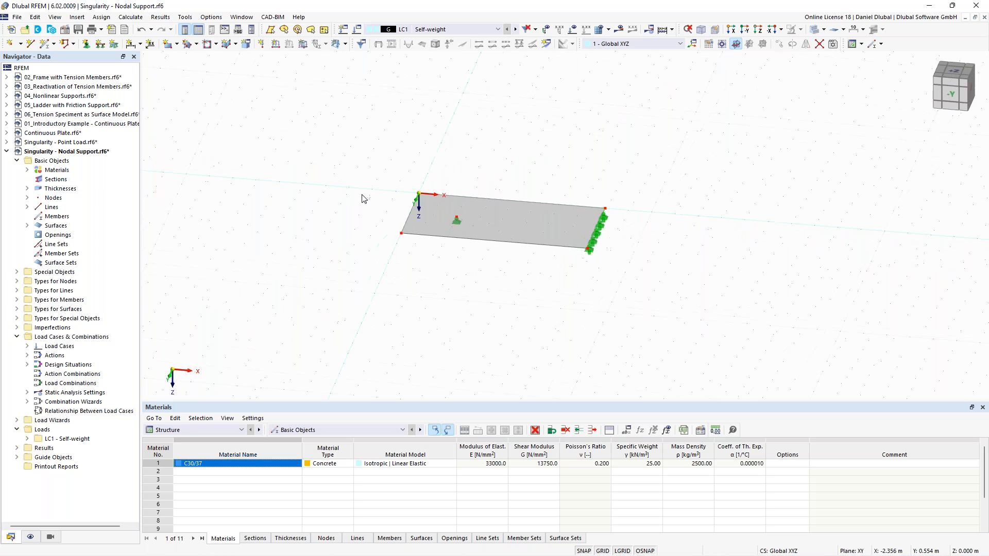
# - Apply a uniform surface load of 10 kN/m² in the global Z direction to the plate in load case LC1
pyautogui.click(303, 44)
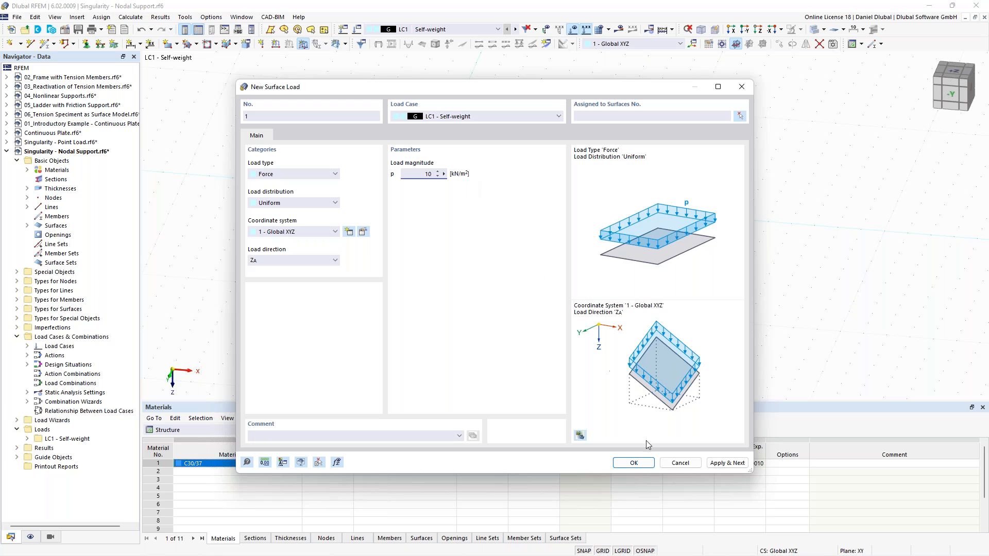
pyautogui.click(634, 463)
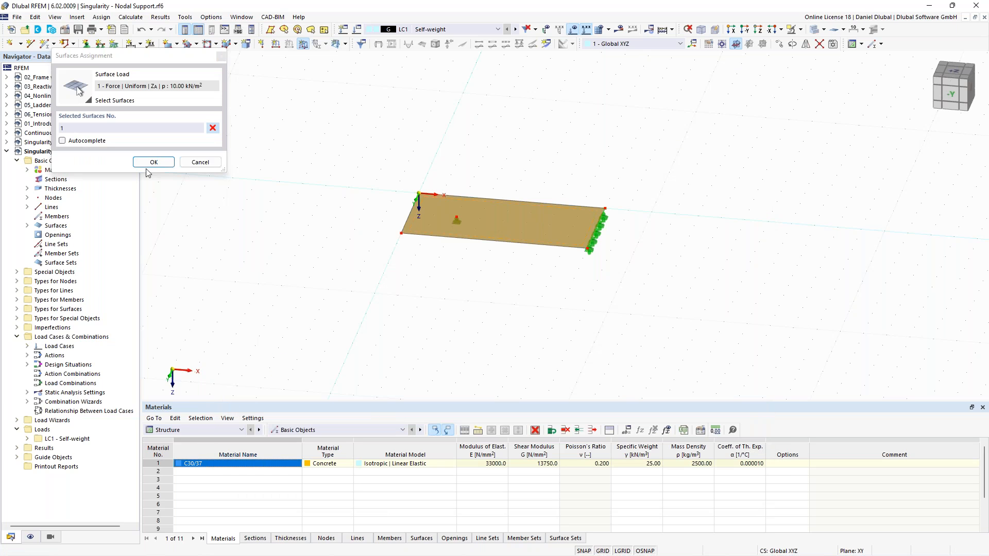
pyautogui.click(152, 162)
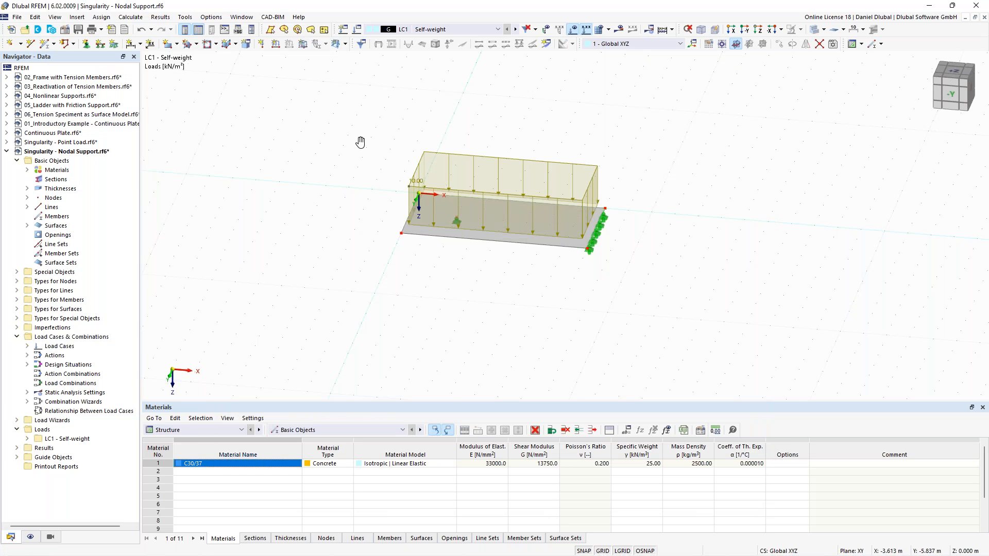
# - Deactivate the self-weight in load case LC1
pyautogui.moveTo(360, 142); pyautogui.dragTo(360, 162, button='middle')
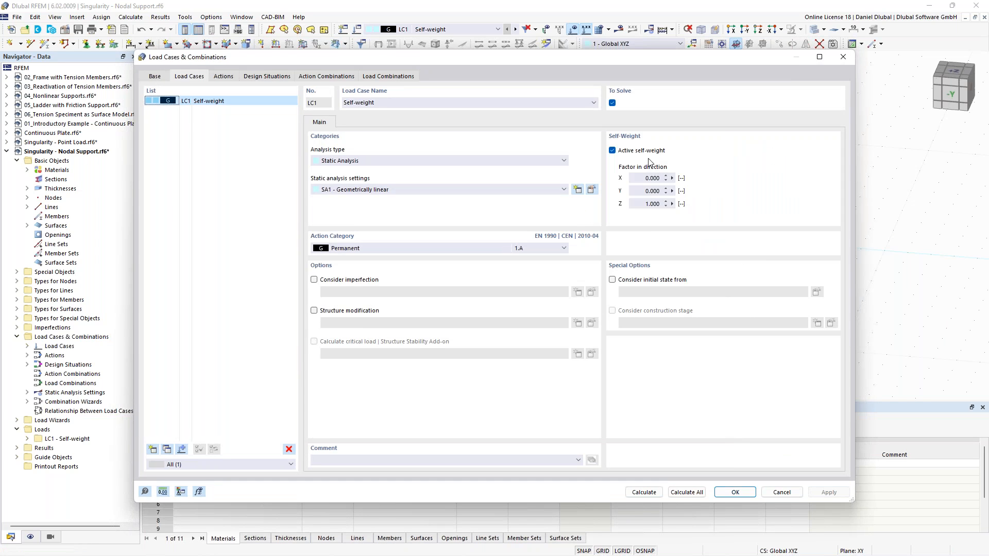
pyautogui.click(648, 152)
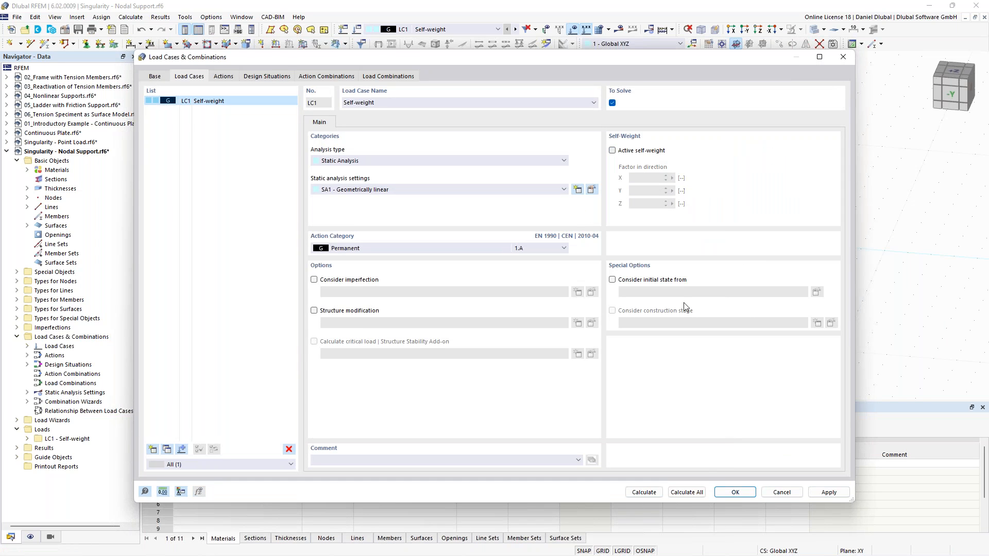
pyautogui.click(734, 493)
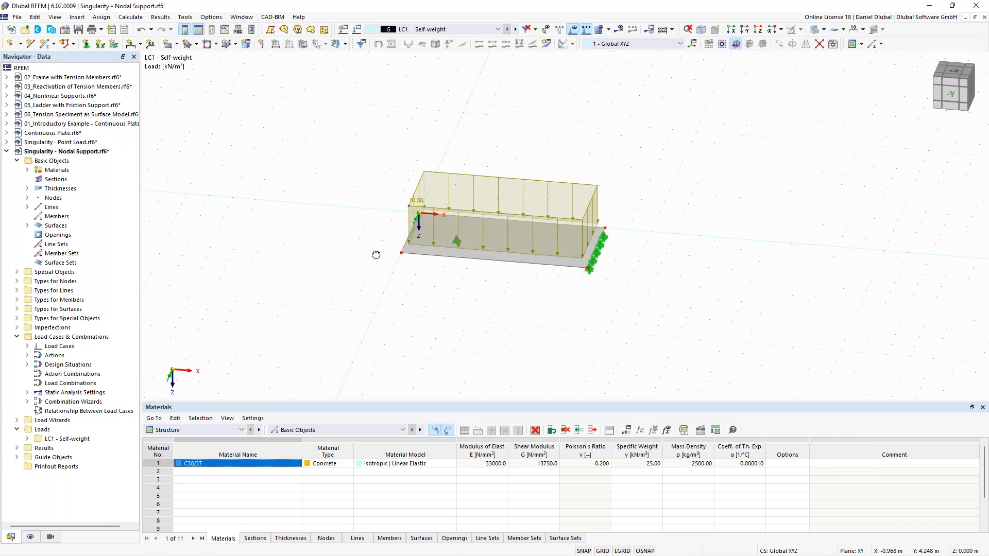
# - Move the whole plate with its supports and load so that its origin corner lies at X -20.000 m, Y 0.000 m
pyautogui.keyDown('ctrl'); pyautogui.moveTo(356, 249); pyautogui.dragTo(355, 249, button='middle'); pyautogui.keyUp('ctrl')
pyautogui.scroll(-2, 355, 248)
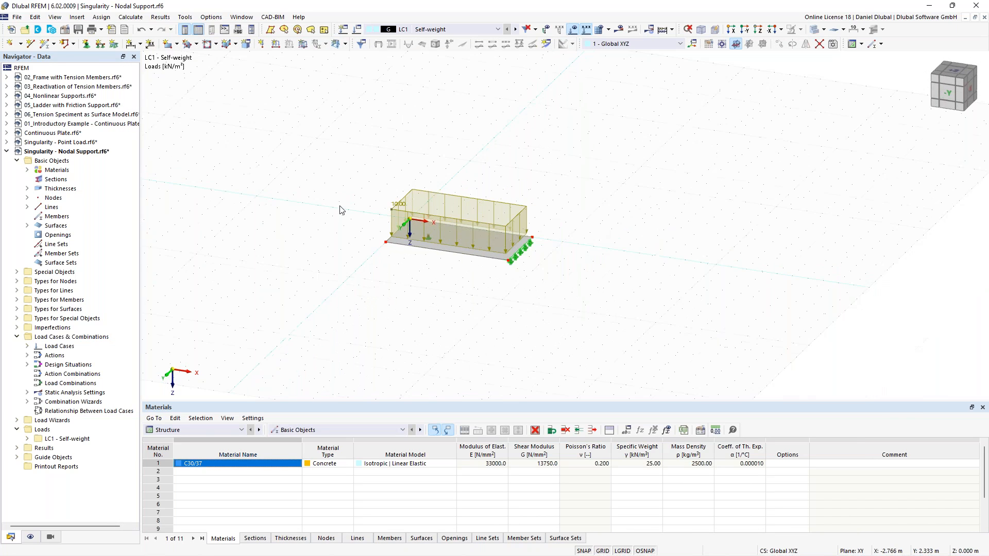
pyautogui.moveTo(339, 153); pyautogui.dragTo(552, 286)
pyautogui.moveTo(390, 241); pyautogui.dragTo(508, 277, button='middle')
pyautogui.moveTo(512, 274); pyautogui.dragTo(202, 235)
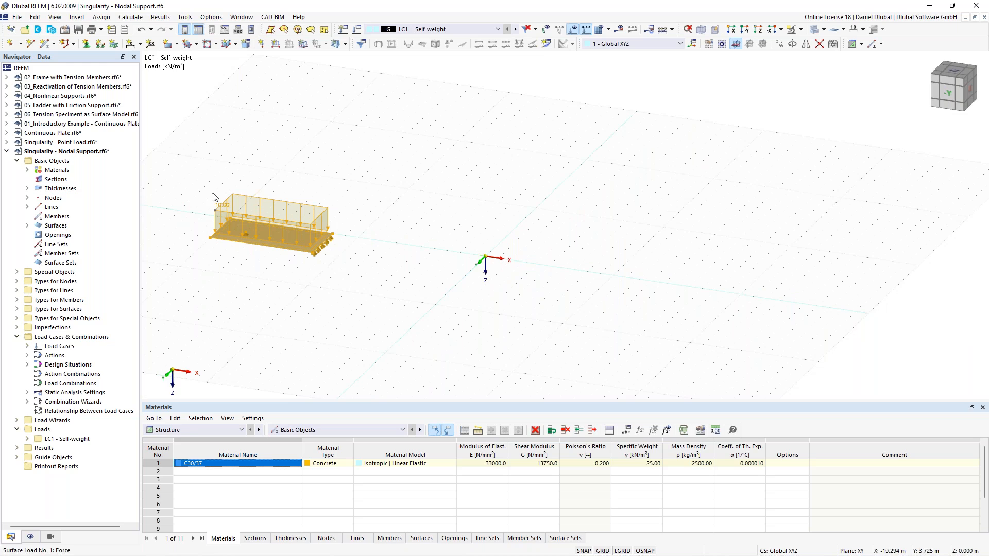
# - Copy the selected plate three times along X, picking the displacement from its corner at X -20.000 m to X -10.000 m, Y 0.000 m
pyautogui.rightClick(282, 234)
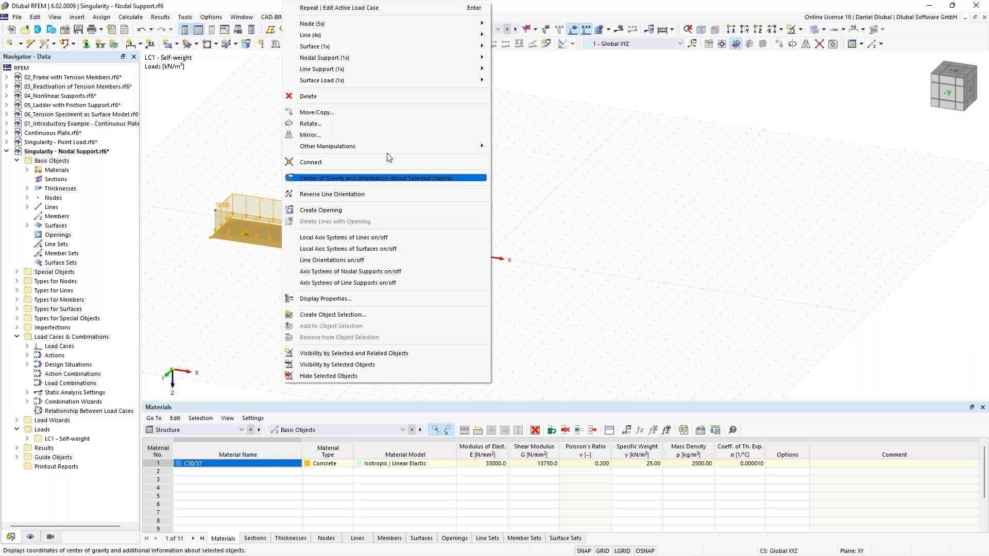
pyautogui.click(416, 119)
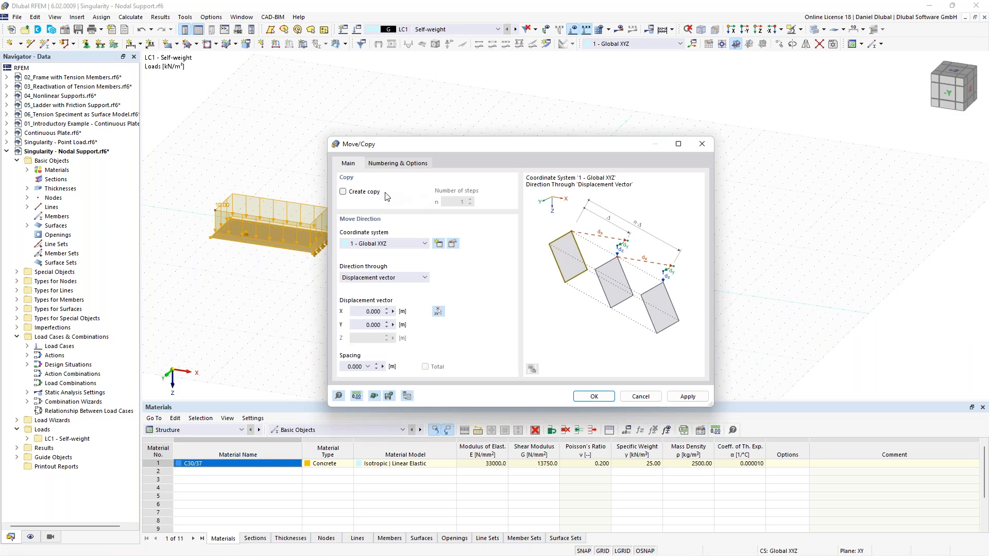
pyautogui.click(364, 192)
pyautogui.doubleClick(469, 200)
pyautogui.click(438, 310)
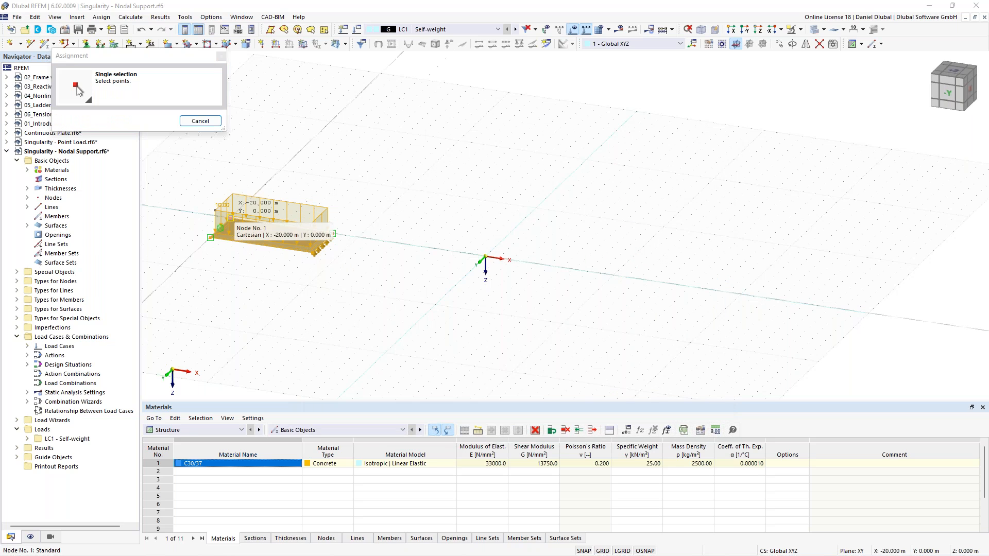
pyautogui.click(231, 218)
pyautogui.click(360, 238)
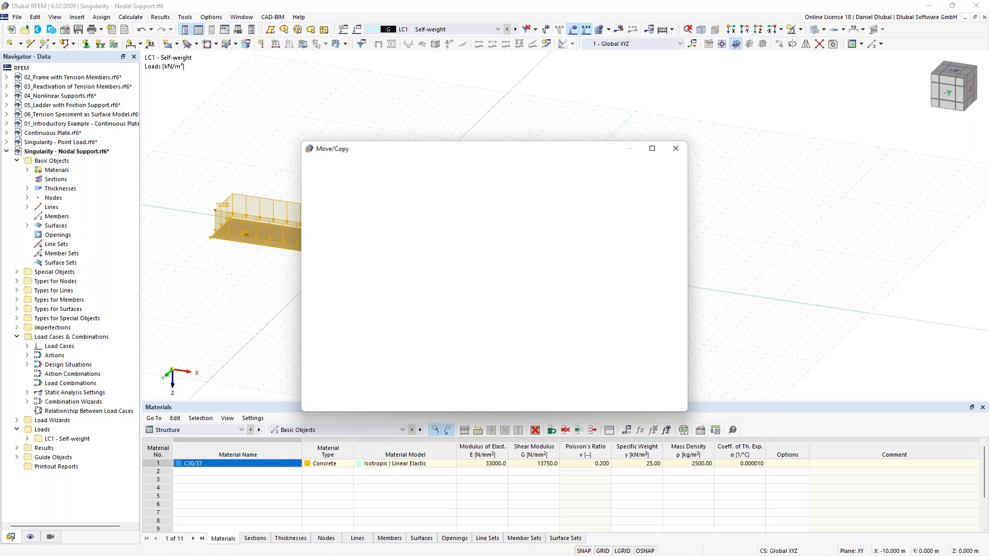
pyautogui.click(568, 400)
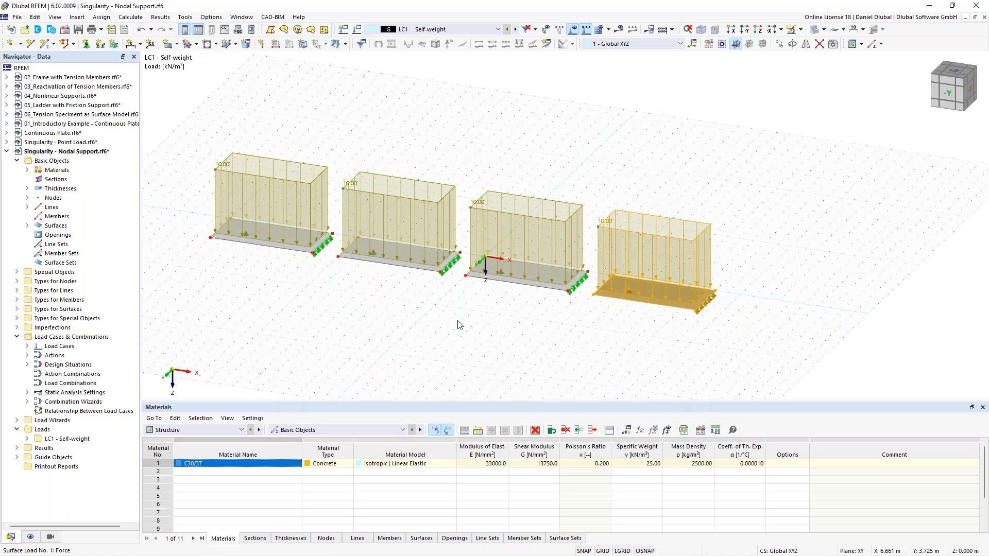
# - Clear the selection and reduce the display size of the surface loads
pyautogui.press('Escape')
pyautogui.rightClick(526, 219)
pyautogui.moveTo(605, 294); pyautogui.dragTo(575, 294)
pyautogui.click(360, 370)
pyautogui.scroll(-3, 360, 370)
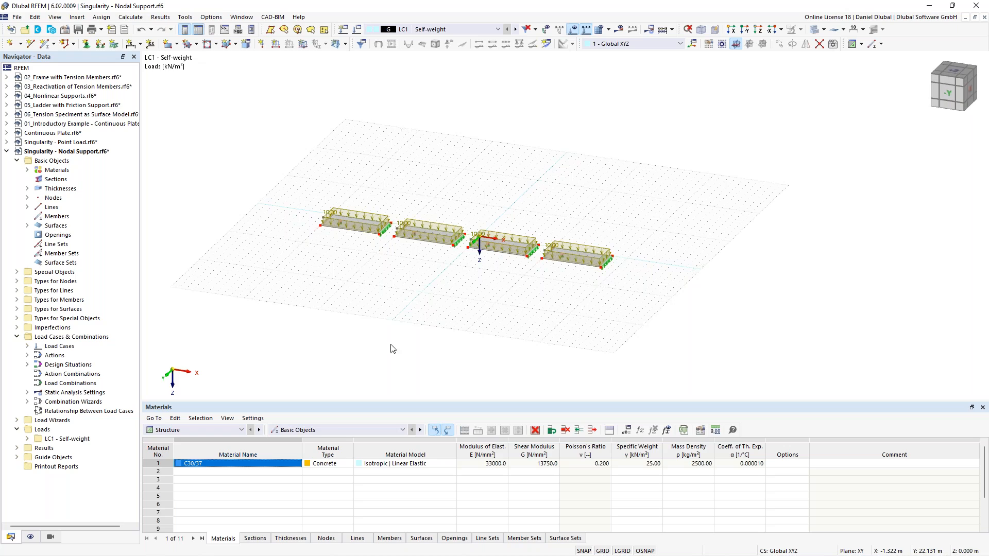
# - Define a surface mesh refinement for surface 1 with a target FE length of 2.000 m
pyautogui.click(310, 431)
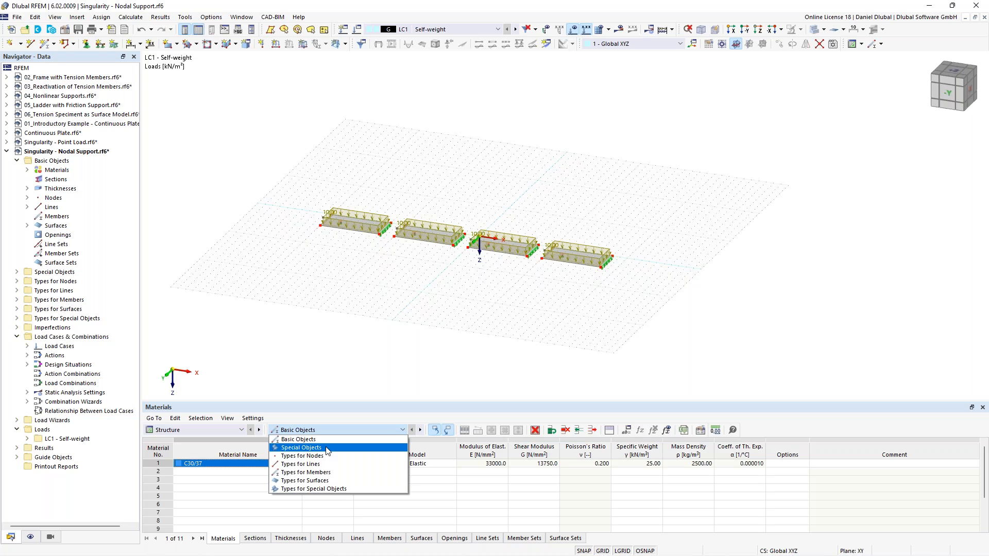
pyautogui.click(331, 482)
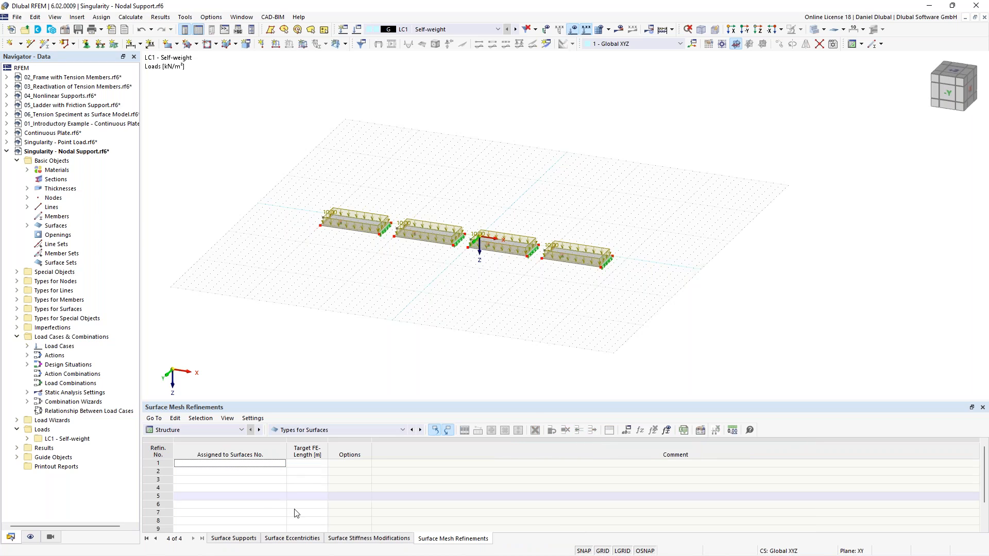
pyautogui.click(229, 463)
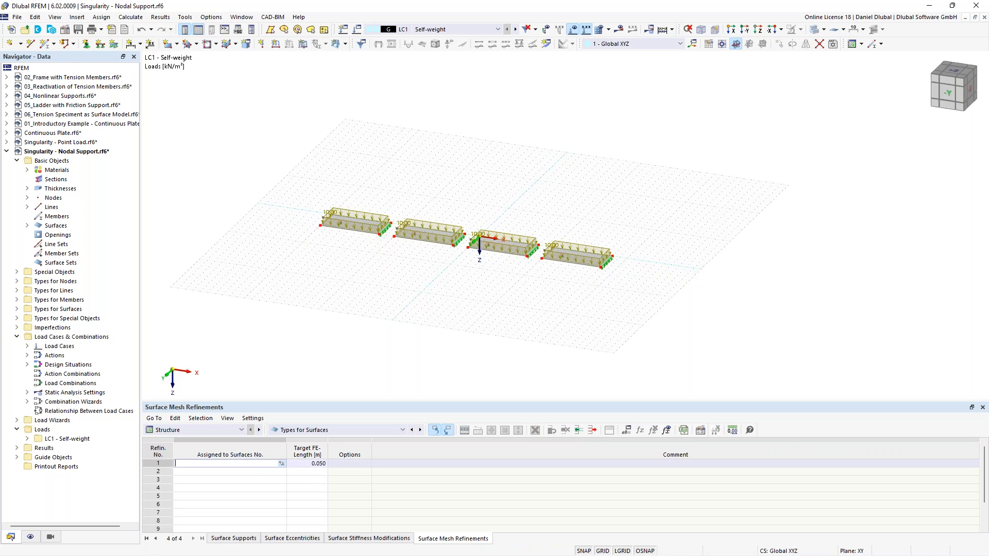
pyautogui.press('Tab')
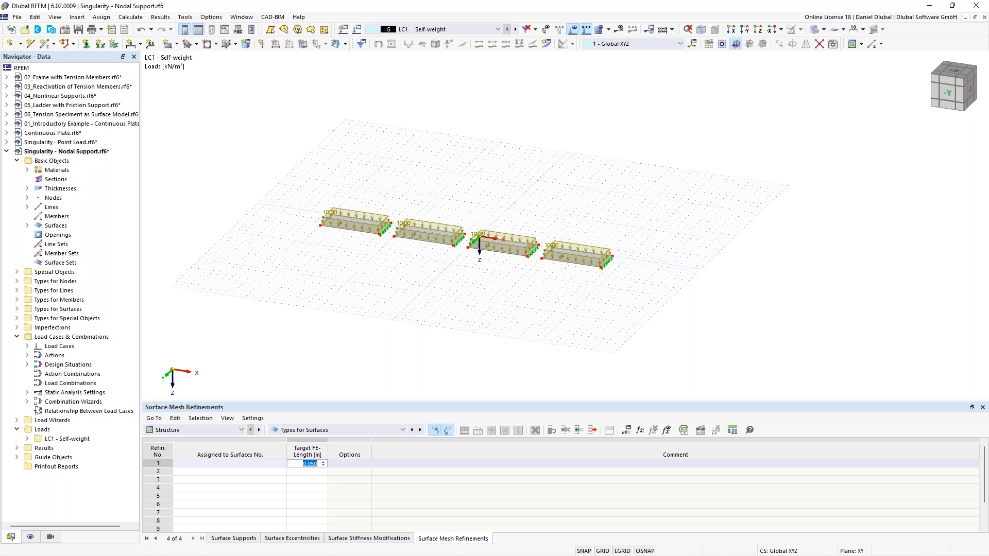
pyautogui.click(234, 455)
pyautogui.doubleClick(234, 463)
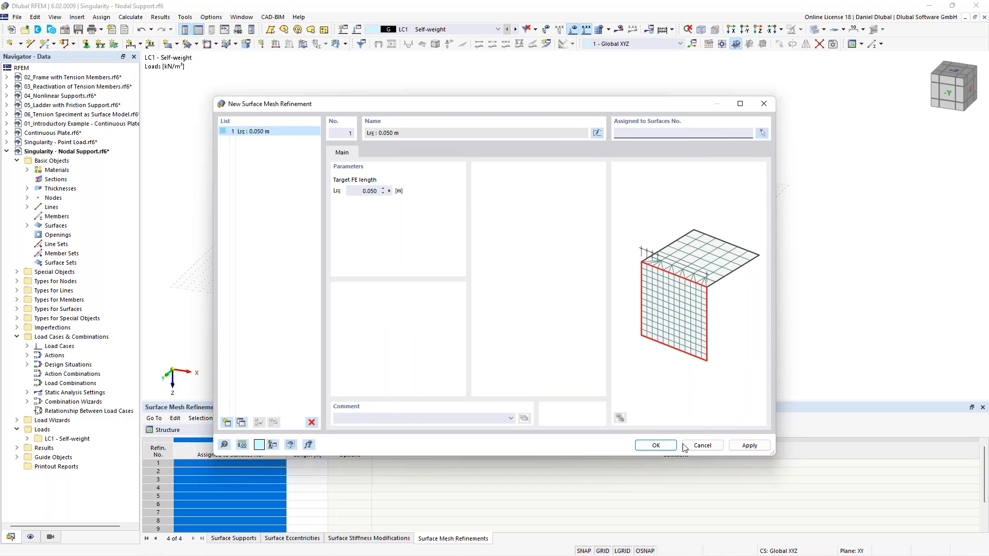
pyautogui.click(697, 441)
pyautogui.click(246, 464)
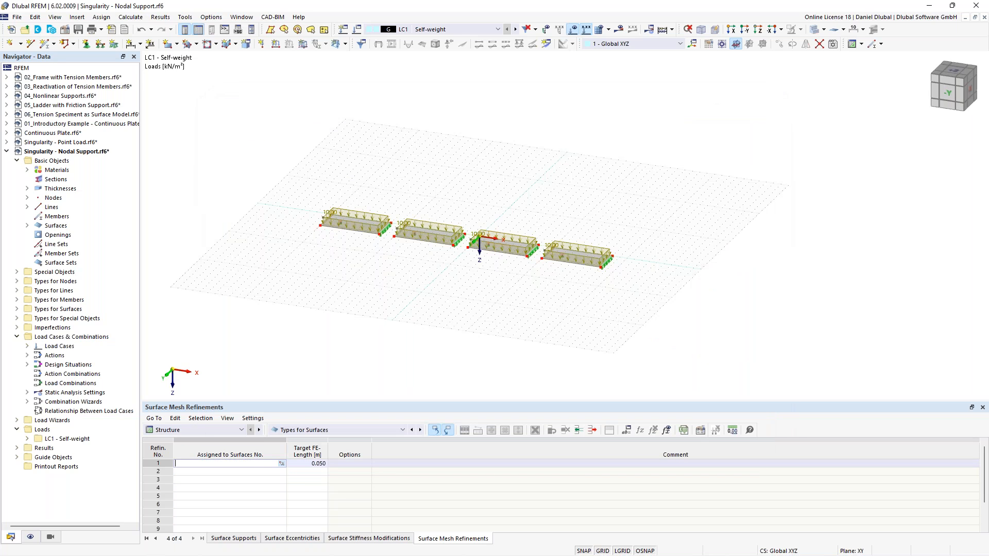
pyautogui.click(319, 464)
pyautogui.write('2')
pyautogui.press('Tab')
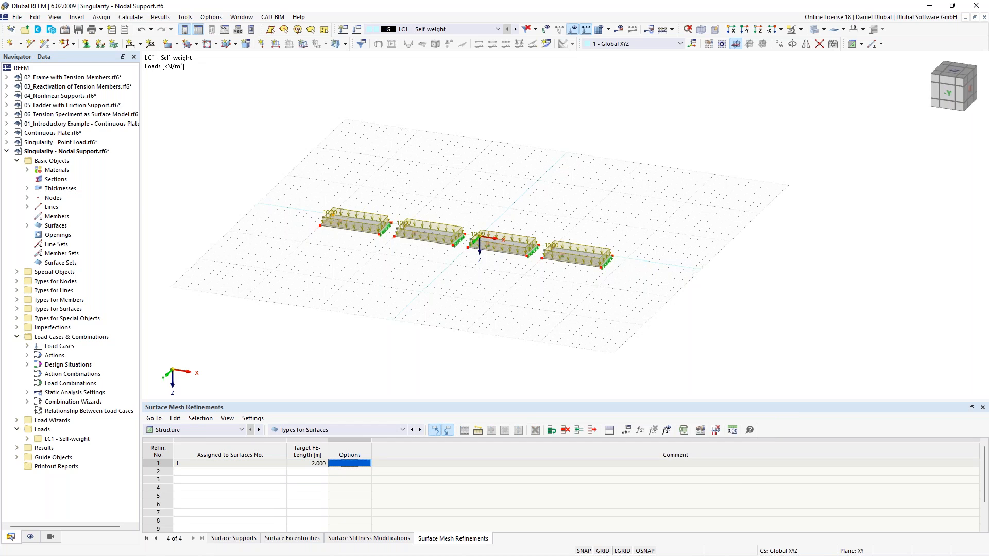
# - Add a second surface mesh refinement for surface 2 with a target FE length of 1.000 m
pyautogui.press('Return')
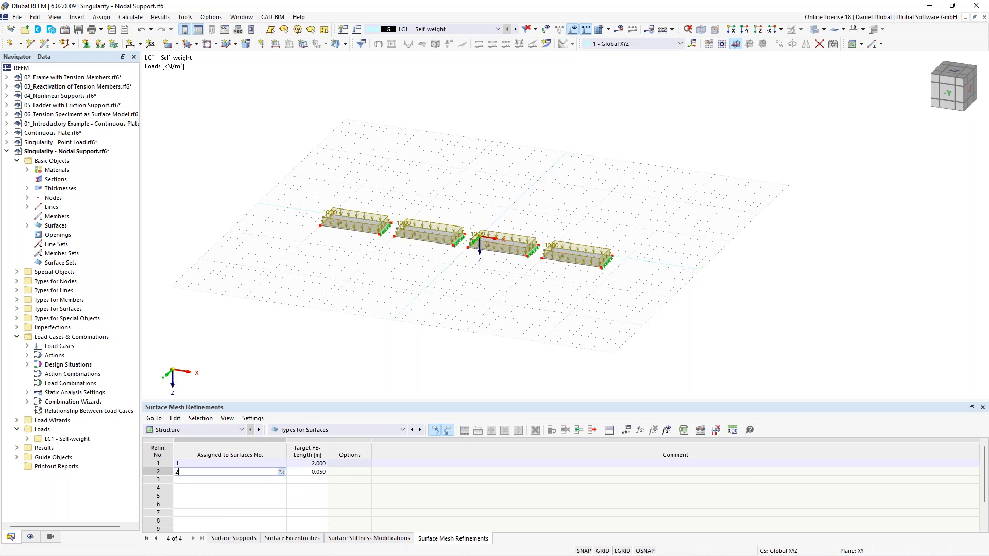
pyautogui.click(309, 471)
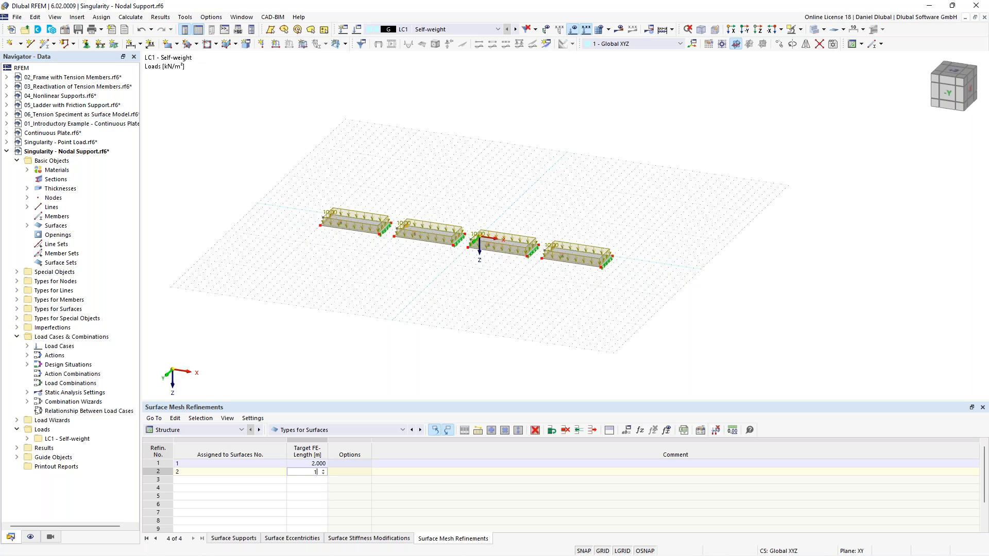
pyautogui.write('1')
pyautogui.press('Tab')
# - Add a third surface mesh refinement for surface 3 with a target FE length of 0.500 m
pyautogui.press('Return')
pyautogui.write('3')
pyautogui.click(309, 481)
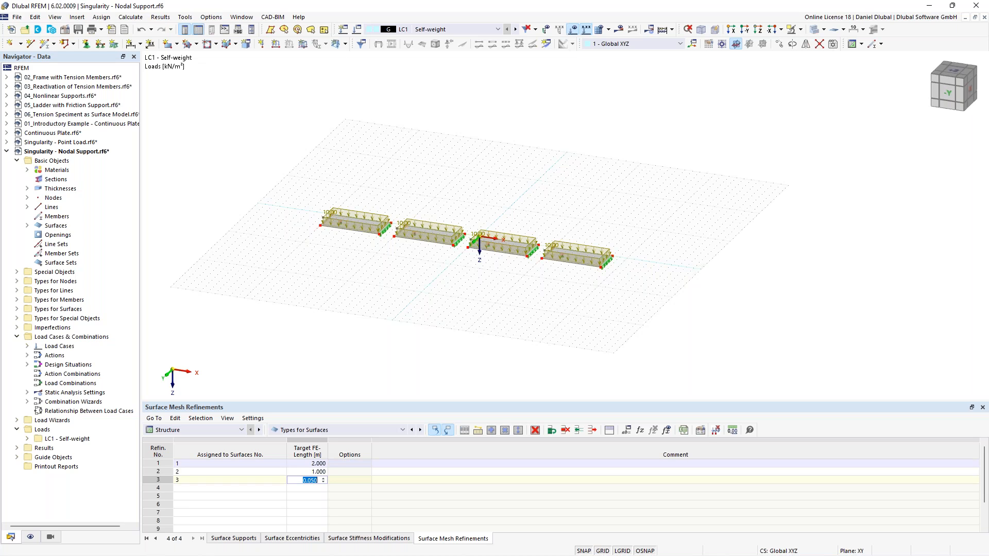
pyautogui.write('0.5')
pyautogui.press('Tab')
# - Add a fourth surface mesh refinement for surface 4 with a target FE length of 0.100 m and delete the unused row below it
pyautogui.press('Return')
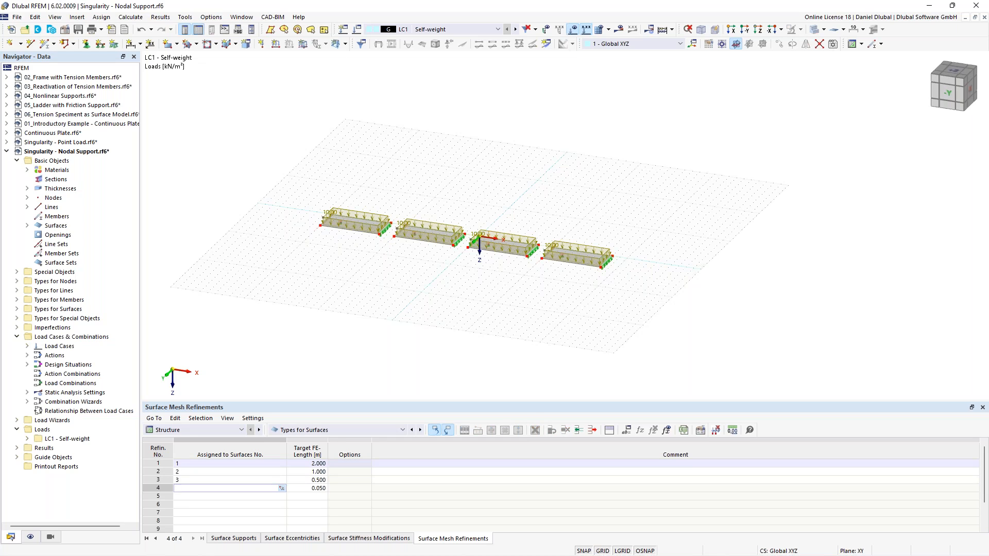
pyautogui.press('Tab')
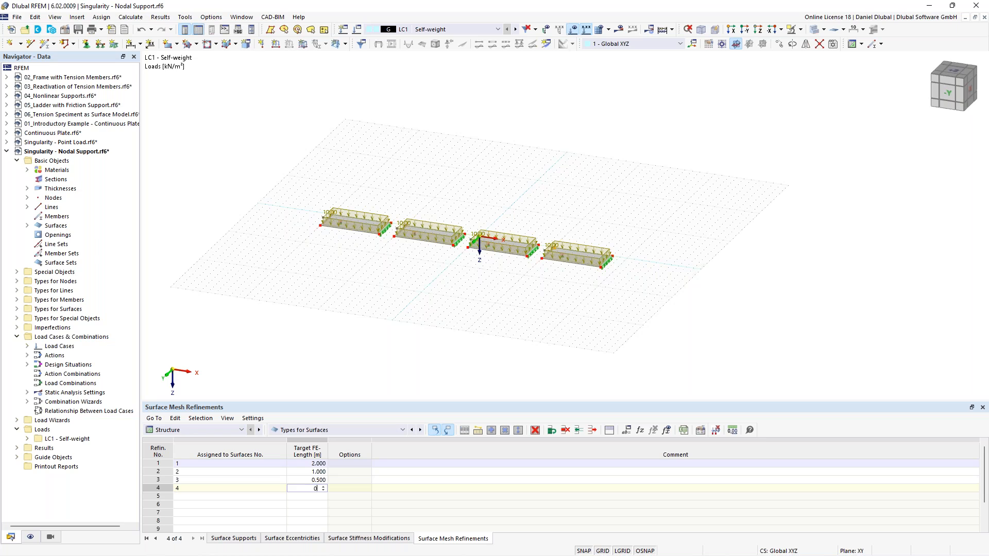
pyautogui.press('Return')
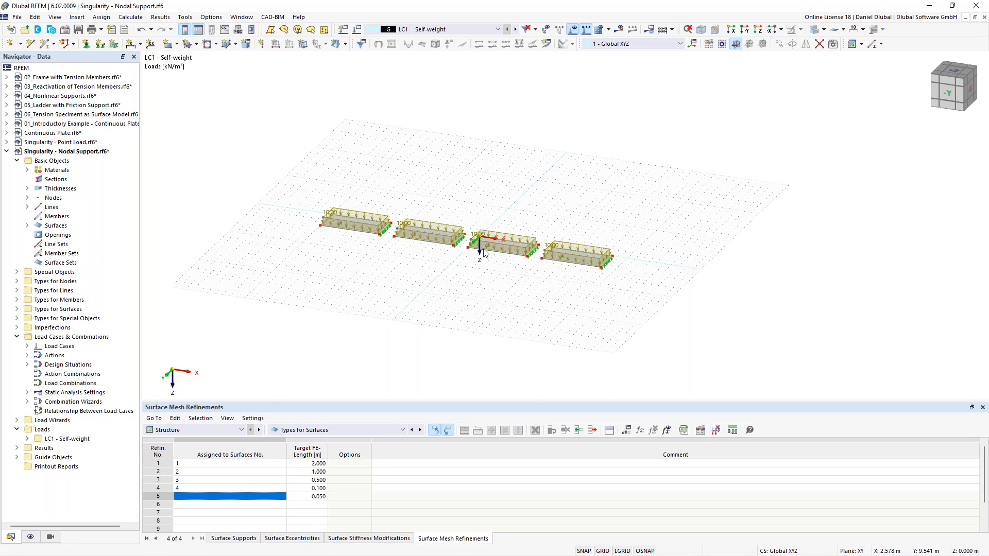
pyautogui.scroll(4, 477, 240)
pyautogui.rightClick(166, 496)
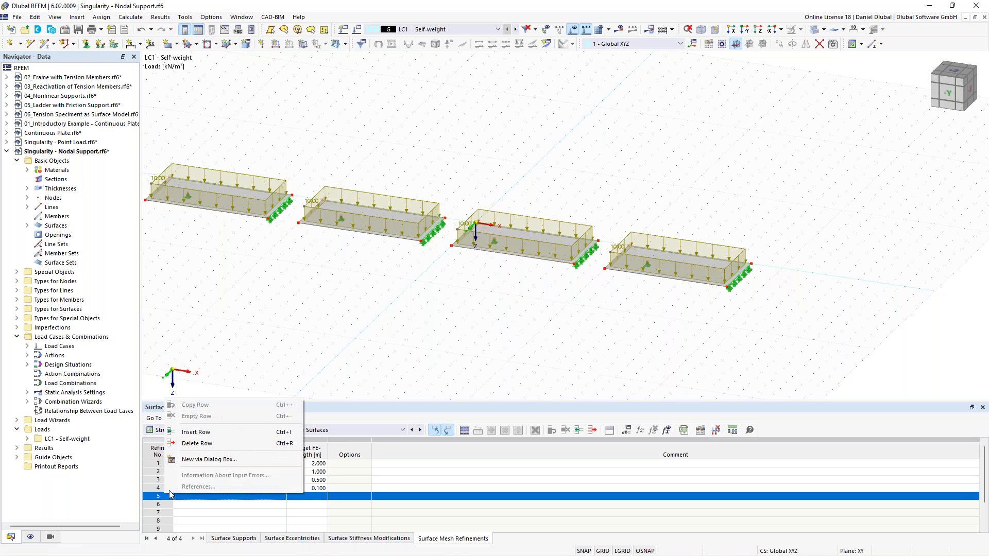
pyautogui.click(227, 444)
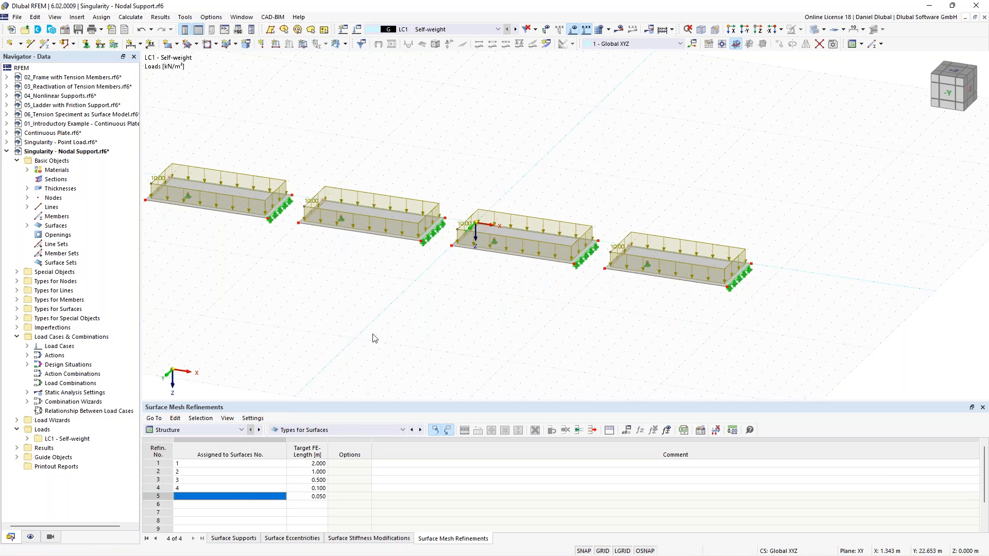
# - Generate and display the FE mesh, switch the model to transparent mode and compare the mesh of the four plates
pyautogui.scroll(2, 385, 324)
pyautogui.moveTo(430, 346); pyautogui.dragTo(442, 381, button='middle')
pyautogui.moveTo(455, 300); pyautogui.dragTo(393, 318, button='middle')
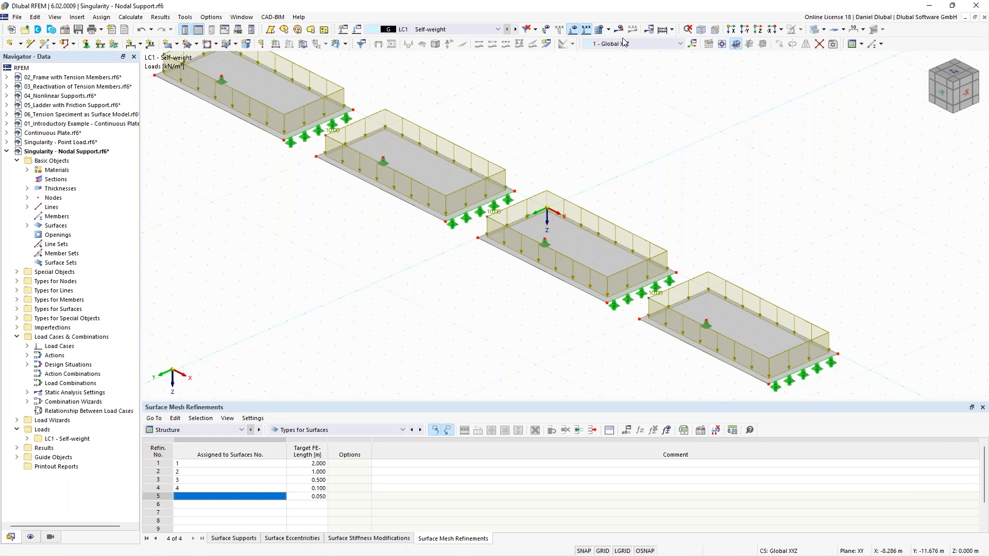
pyautogui.click(598, 30)
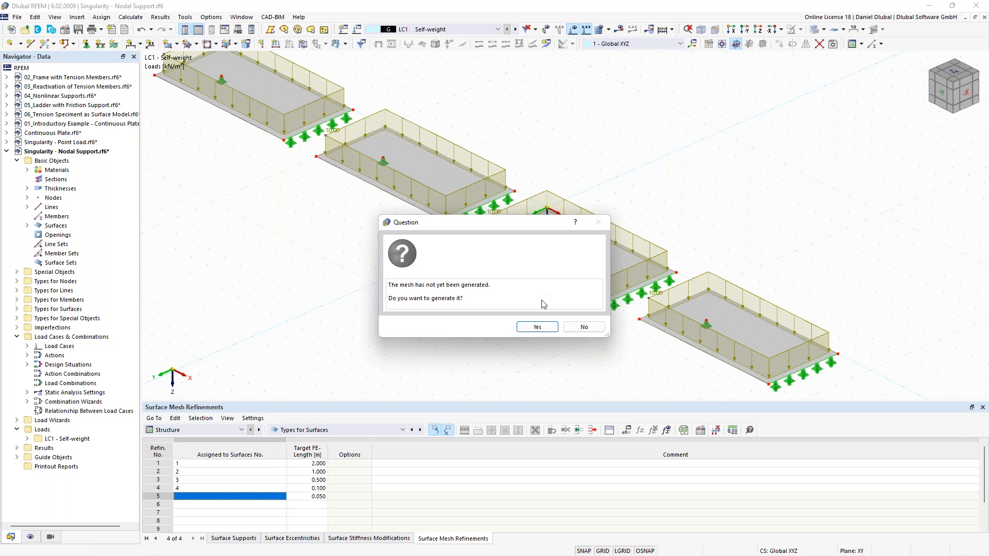
pyautogui.click(537, 327)
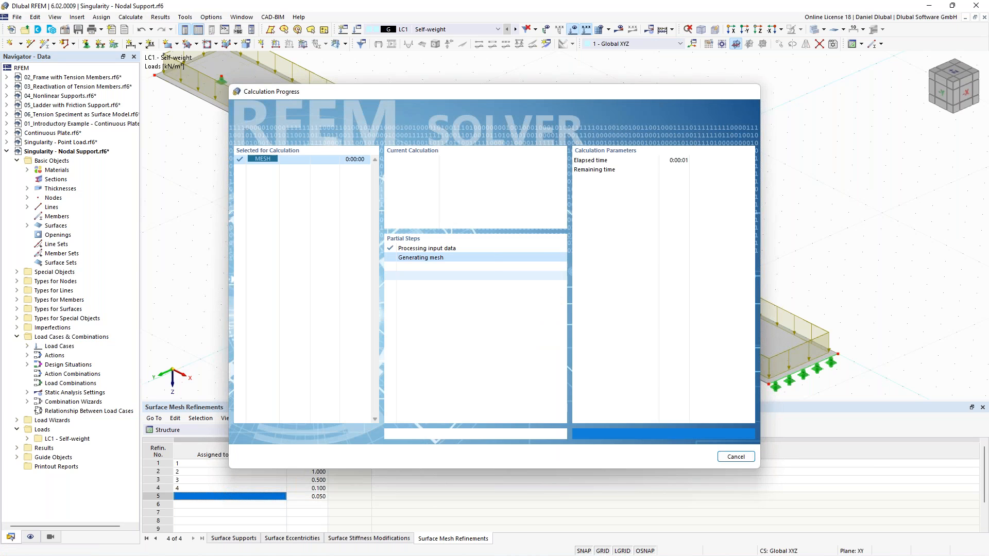
pyautogui.click(815, 29)
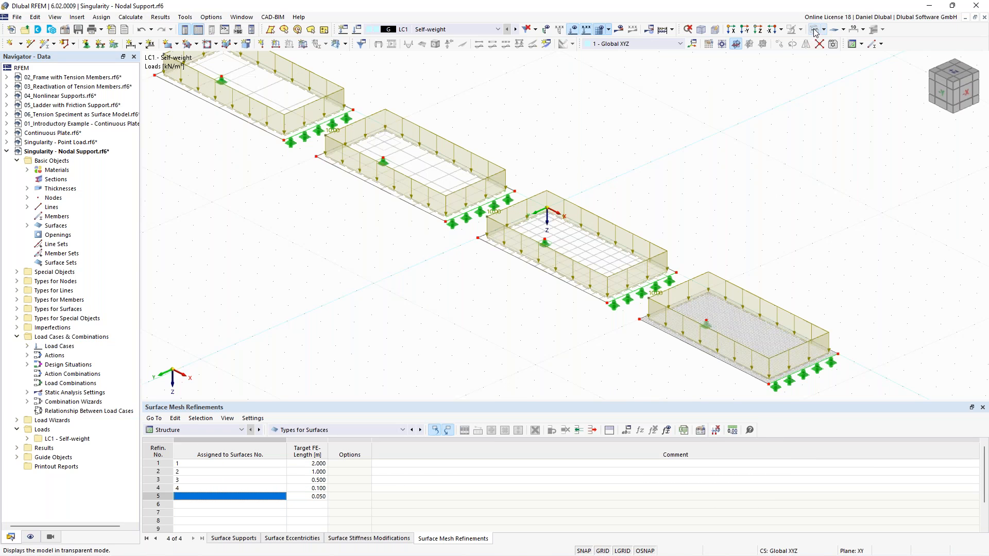
pyautogui.moveTo(310, 159); pyautogui.dragTo(440, 232, button='middle')
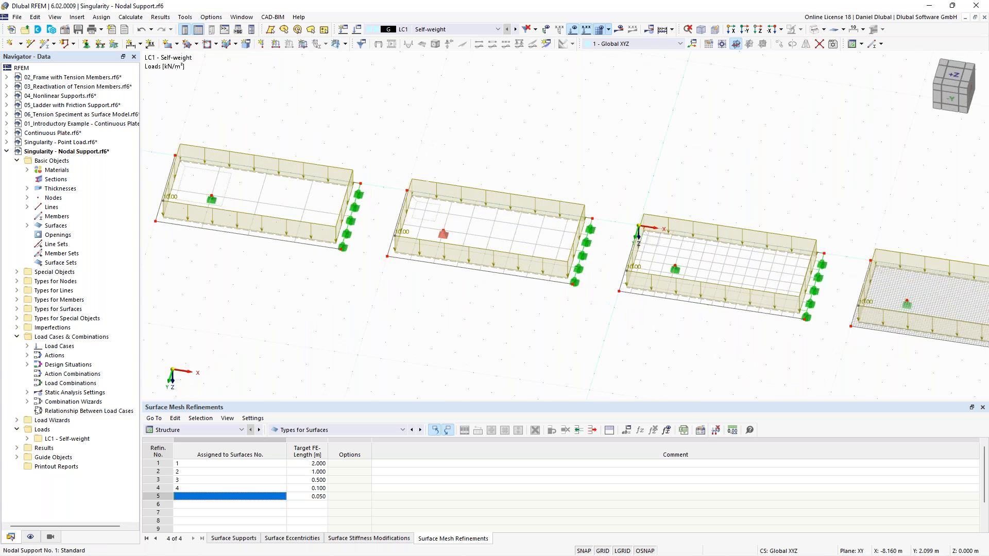
pyautogui.scroll(5, 623, 160)
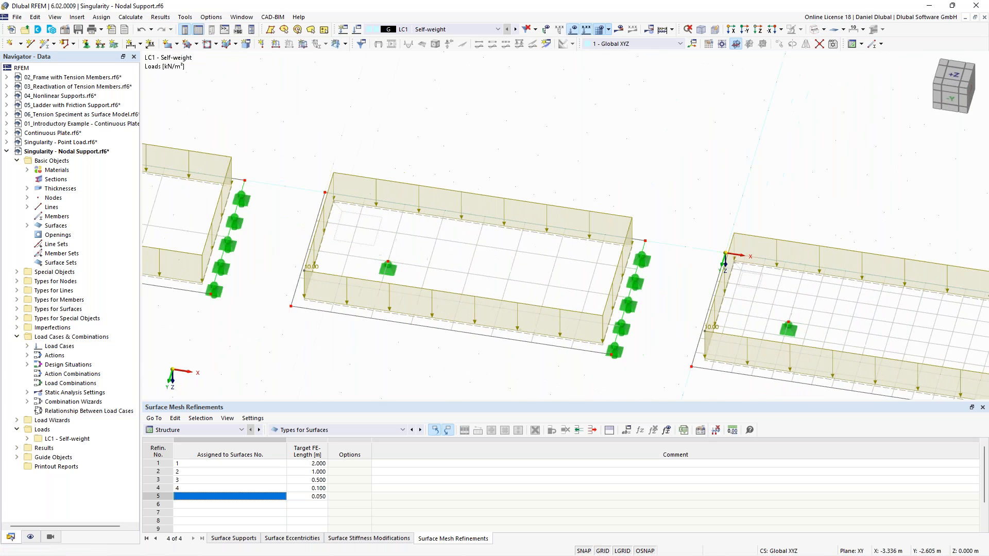
pyautogui.scroll(-5, 615, 160)
pyautogui.keyDown('ctrl'); pyautogui.moveTo(552, 278); pyautogui.dragTo(538, 239, button='middle'); pyautogui.keyUp('ctrl')
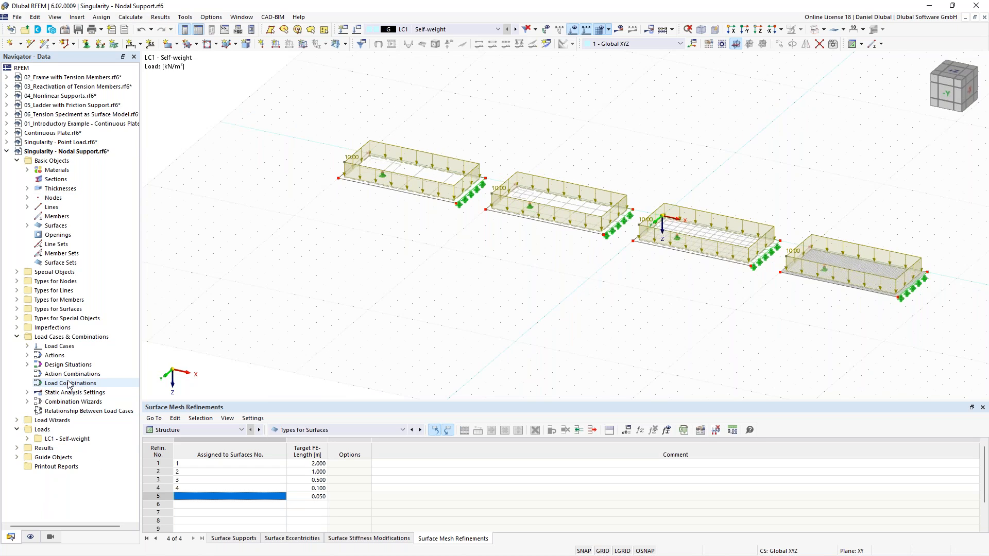
# - Create a result section by picking two points so that it runs along X through all four plates
pyautogui.click(18, 272)
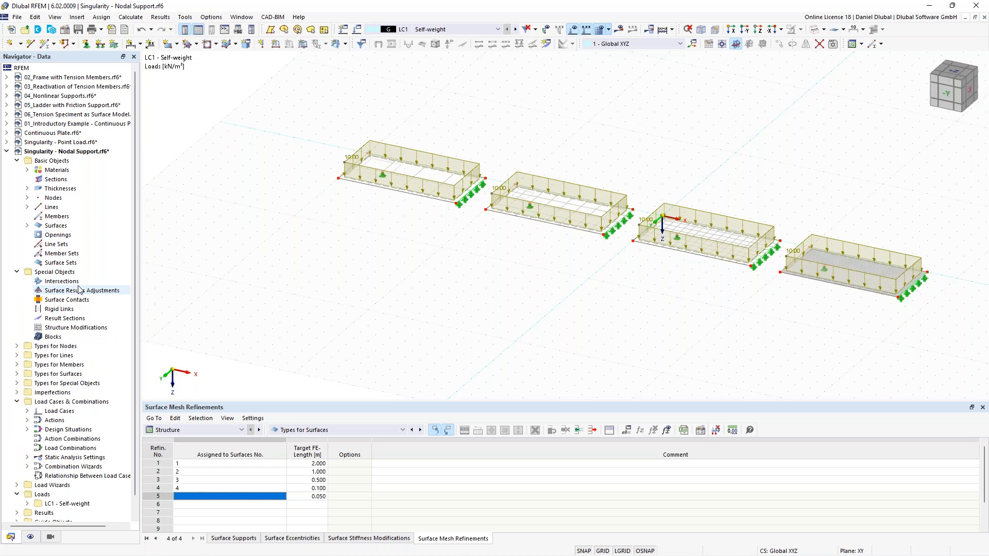
pyautogui.rightClick(64, 319)
pyautogui.click(113, 340)
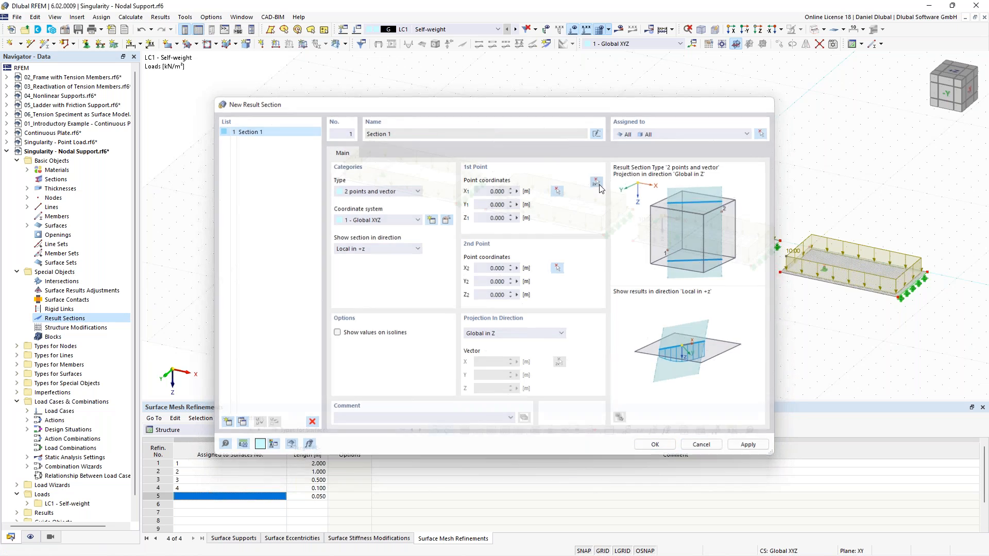
pyautogui.click(596, 182)
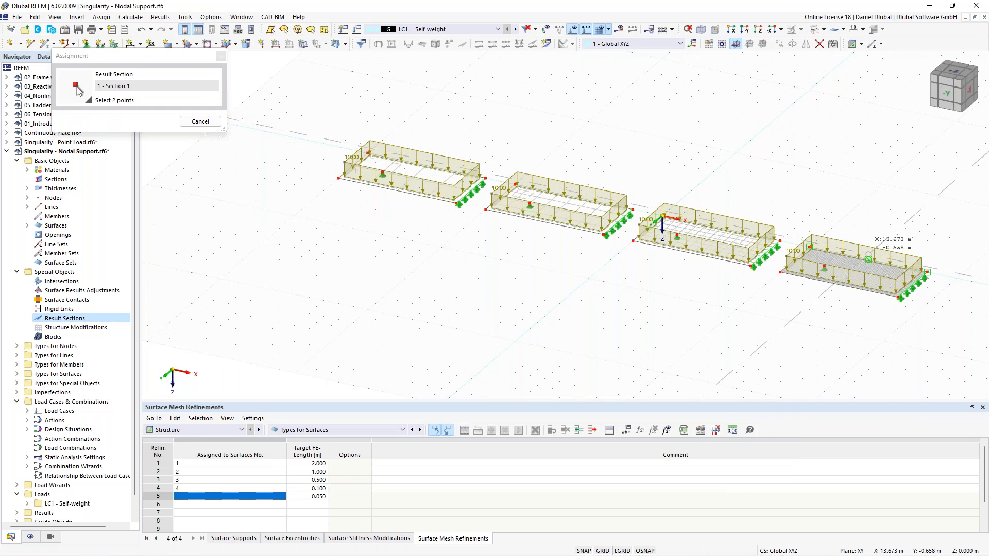
pyautogui.click(926, 271)
pyautogui.click(656, 444)
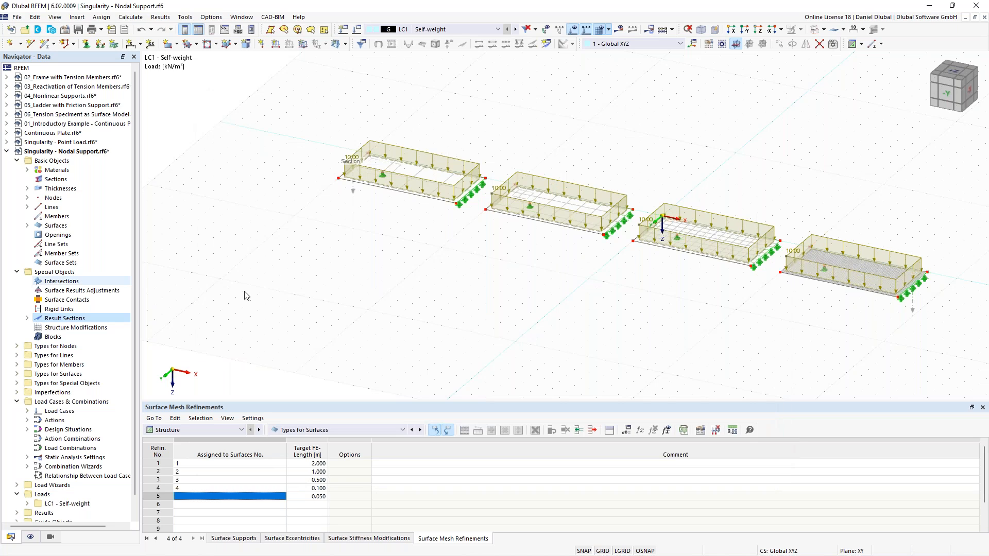
# - Calculate load case LC1 and examine the total displacements of the four plates around the nodal supports
pyautogui.scroll(-1, 394, 248)
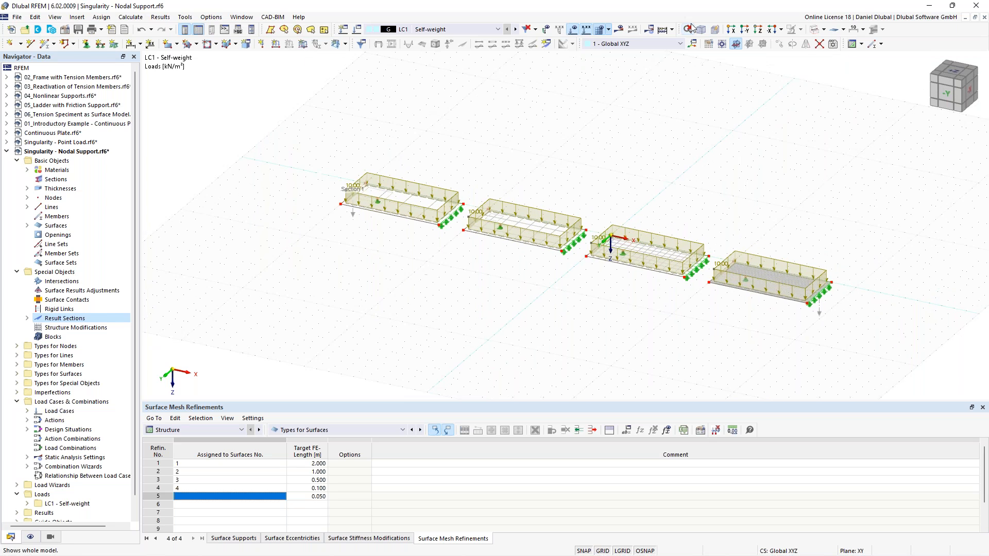
pyautogui.click(662, 30)
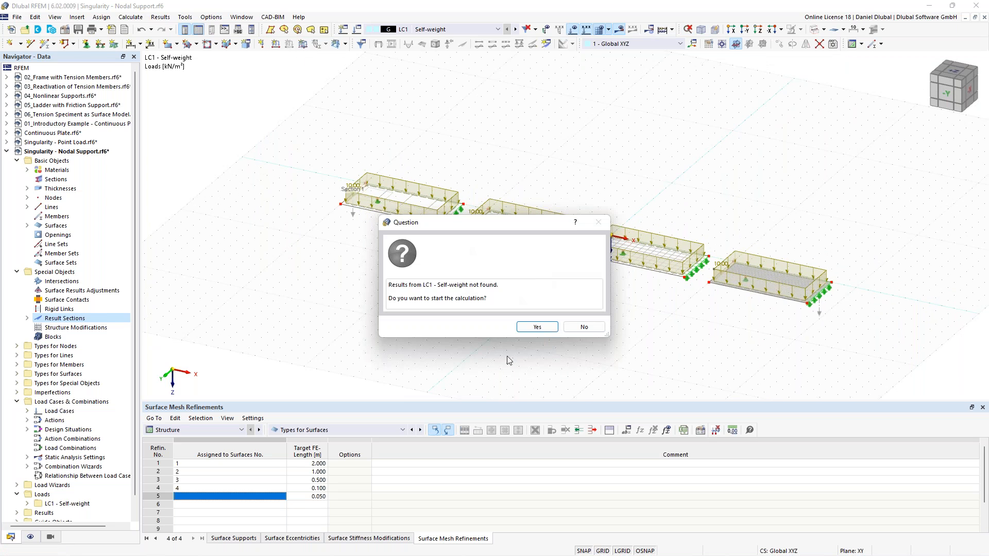
pyautogui.click(537, 328)
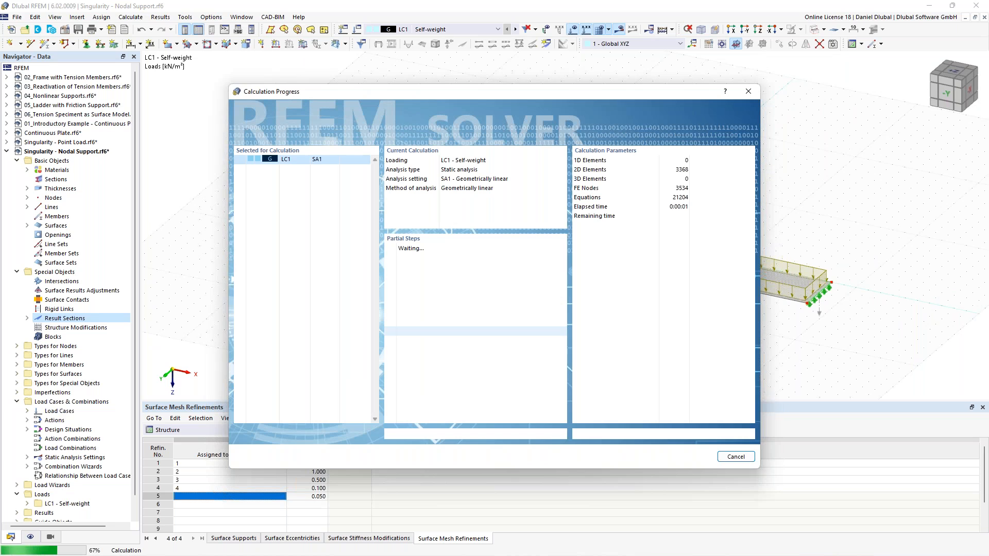
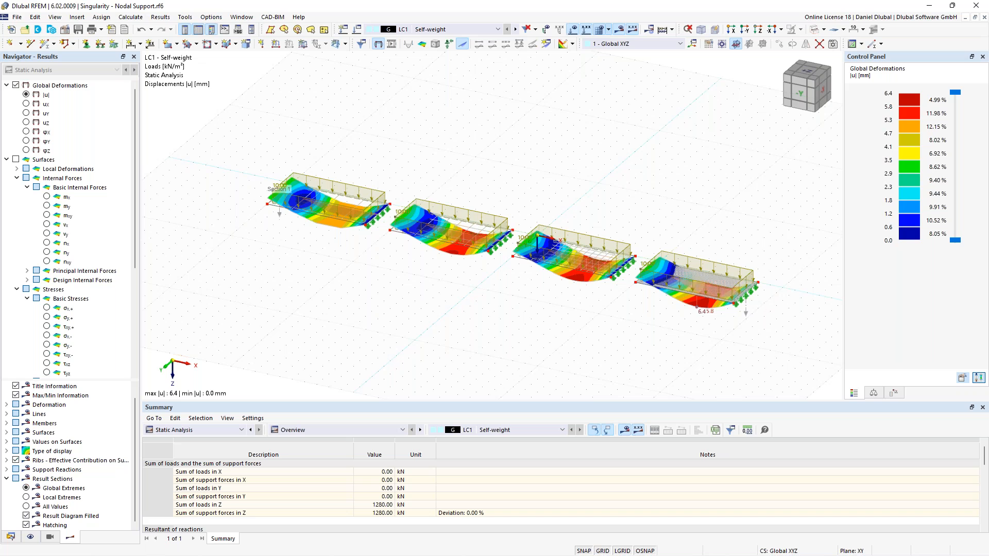
pyautogui.scroll(4, 613, 279)
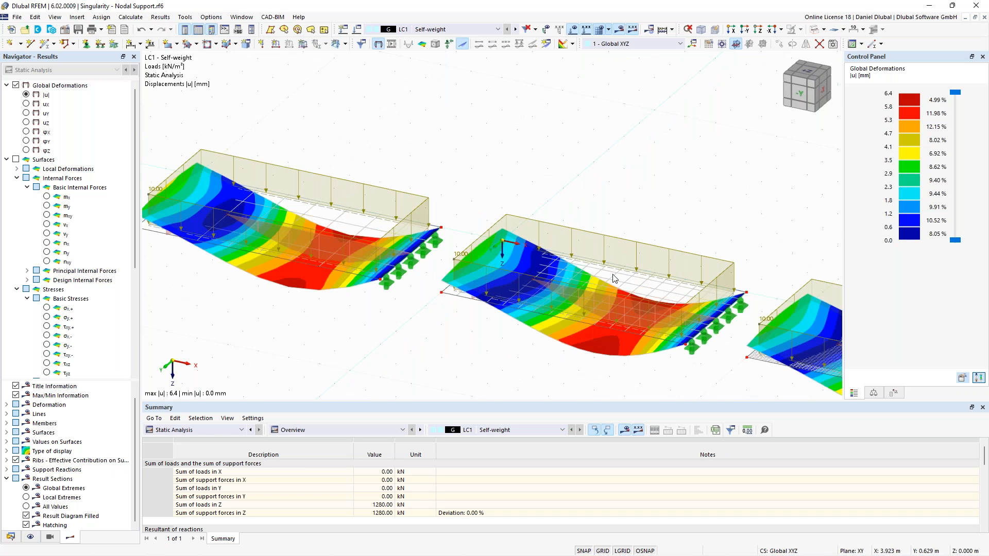
pyautogui.scroll(-3, 613, 279)
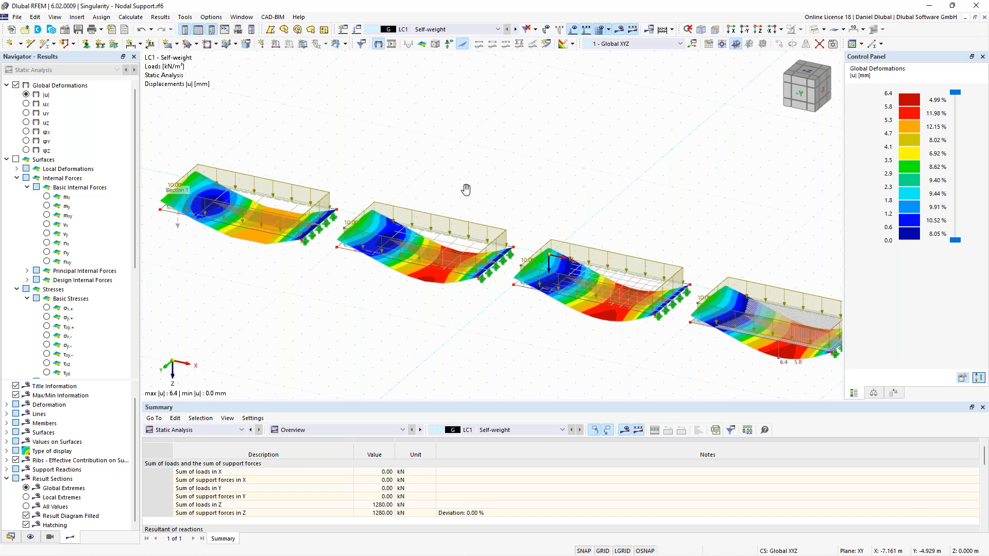
pyautogui.scroll(-1, 397, 207)
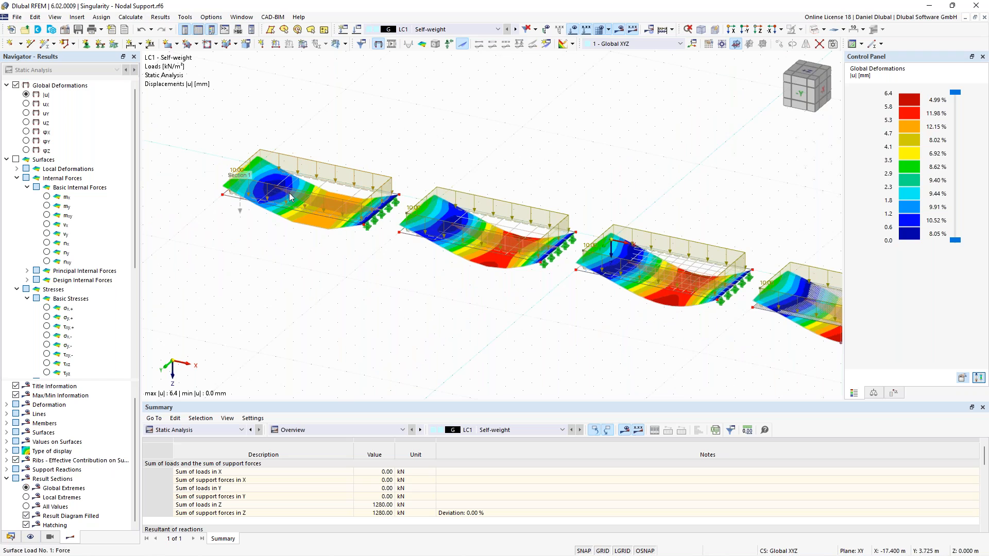
pyautogui.moveTo(427, 159); pyautogui.dragTo(465, 157, button='middle')
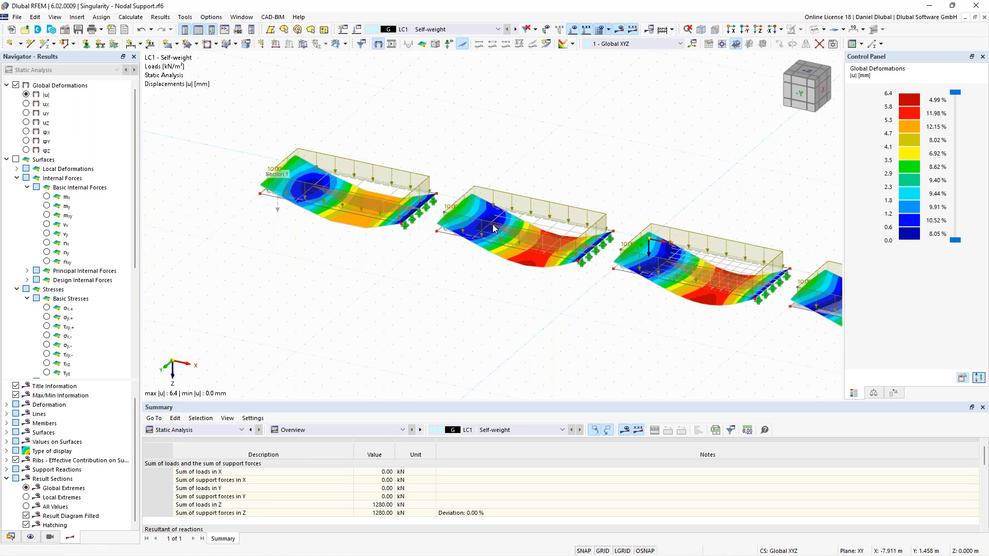
pyautogui.scroll(5, 479, 199)
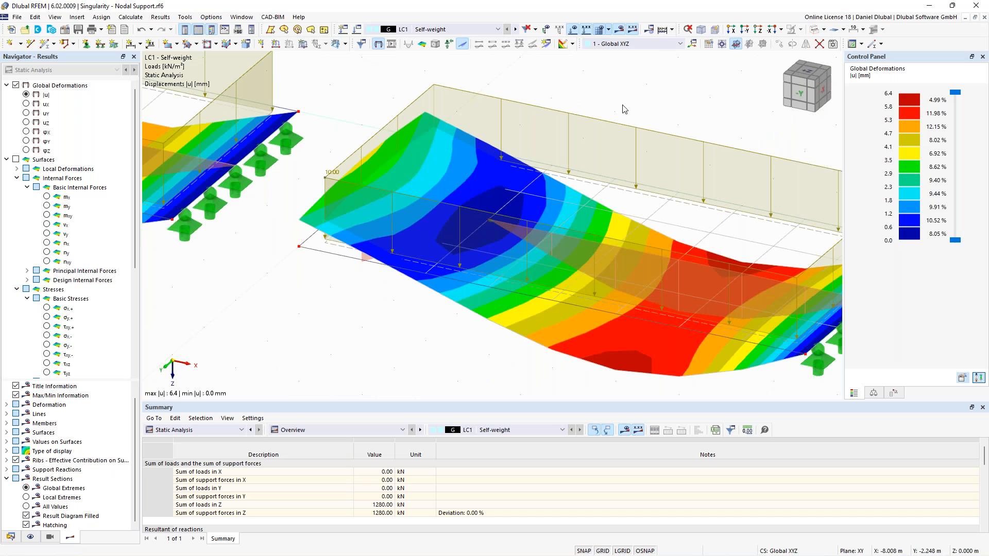
# - Show the local extremes instead of the global ones for the result section through the four plates
pyautogui.scroll(-4, 624, 108)
pyautogui.scroll(-2, 407, 231)
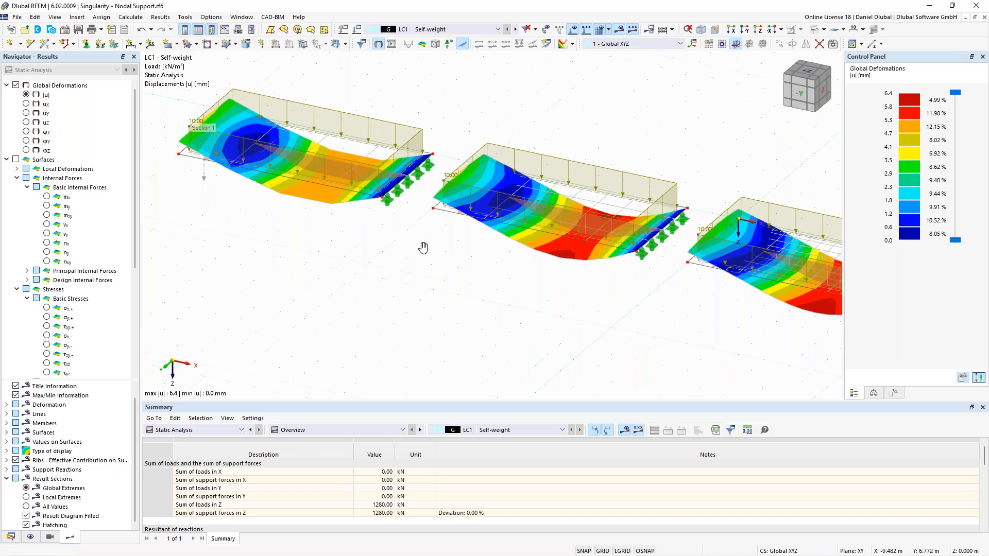
pyautogui.scroll(-1, 406, 216)
pyautogui.scroll(-2, 354, 176)
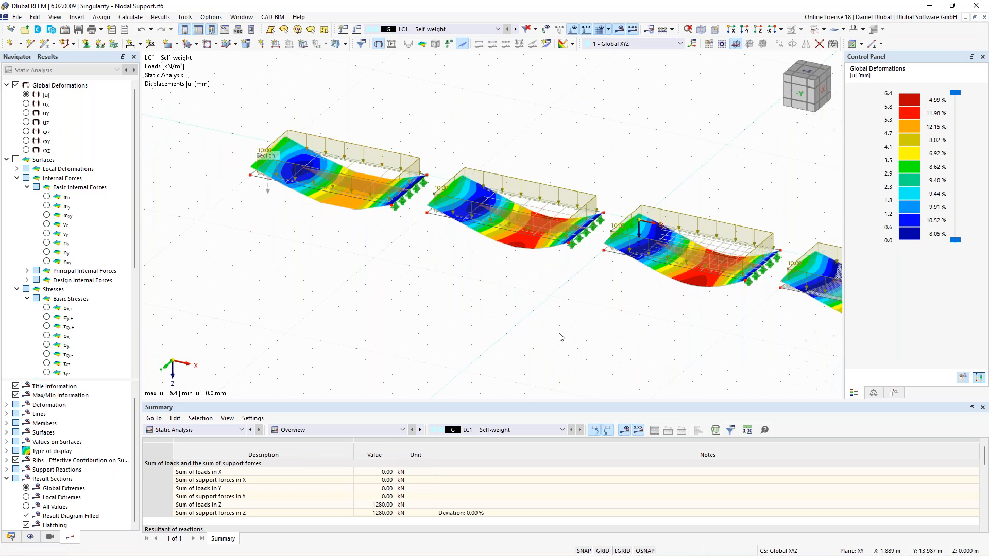
pyautogui.moveTo(437, 280); pyautogui.dragTo(320, 229, button='middle')
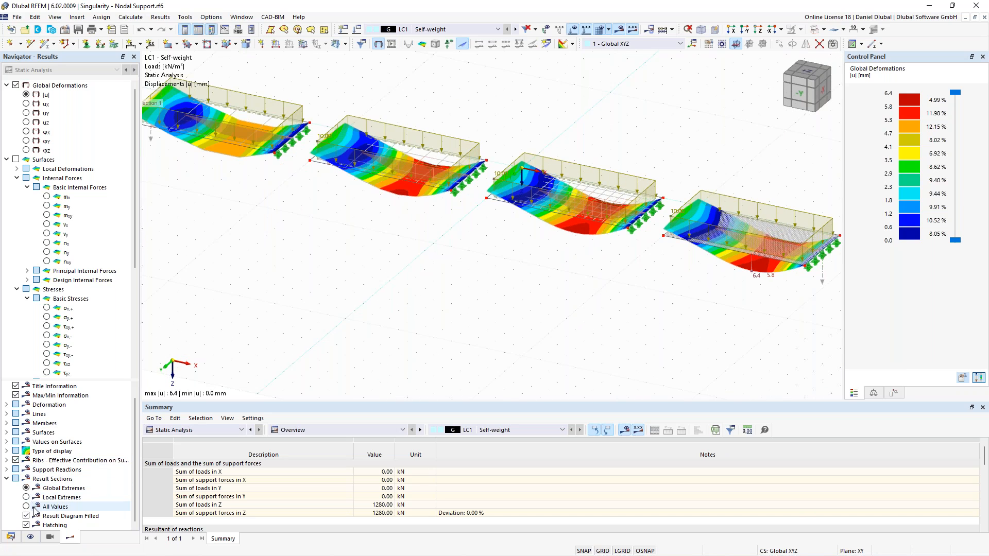
pyautogui.click(27, 498)
pyautogui.moveTo(321, 270); pyautogui.dragTo(447, 338, button='middle')
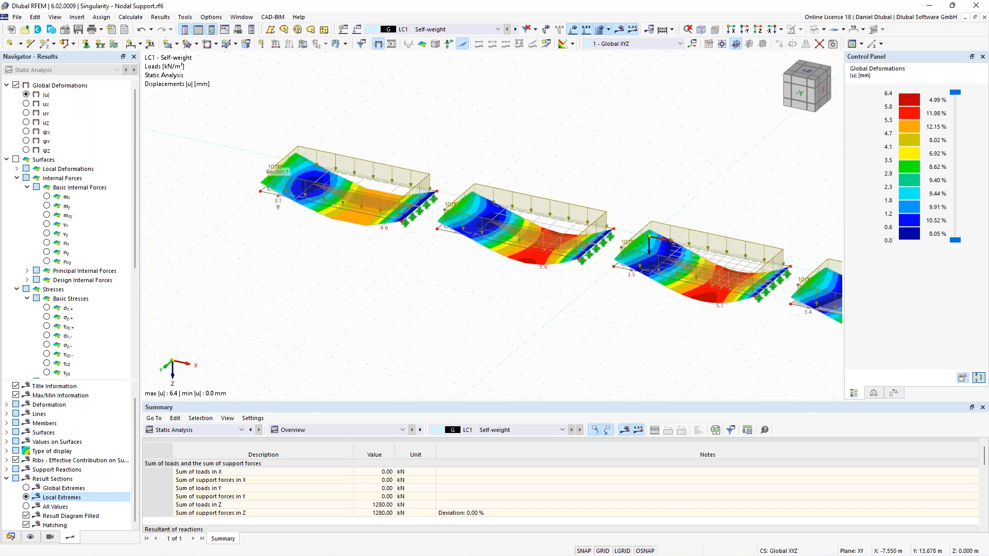
# - Display the basic internal force mx on the surfaces and compare the support peaks of the four differently meshed plates
pyautogui.click(46, 197)
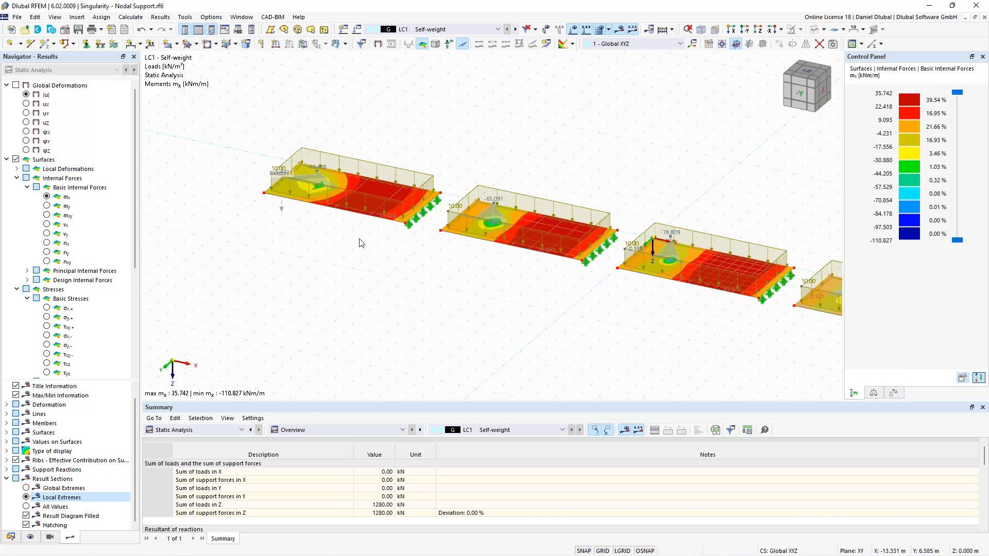
pyautogui.keyDown('ctrl'); pyautogui.moveTo(355, 267); pyautogui.dragTo(334, 319, button='middle'); pyautogui.keyUp('ctrl')
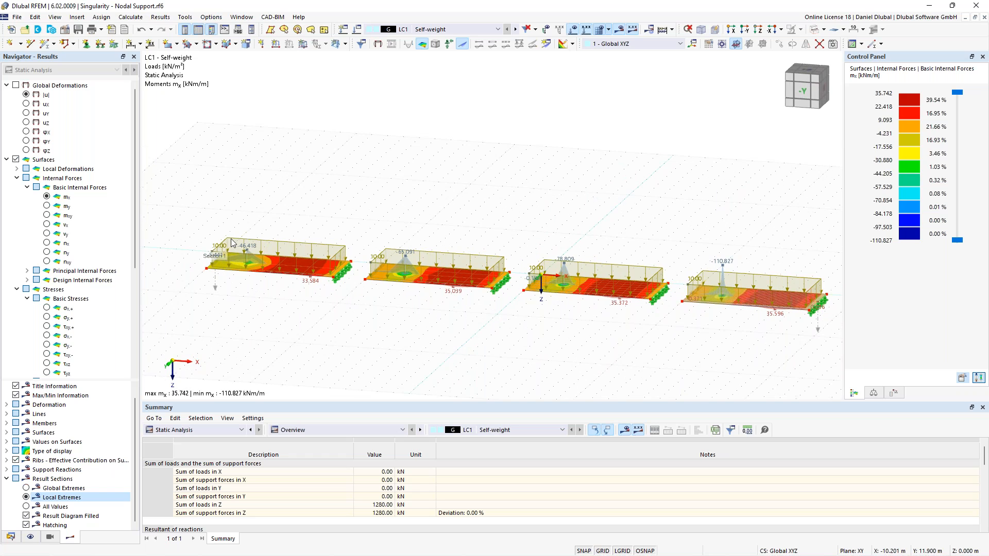
pyautogui.scroll(3, 195, 261)
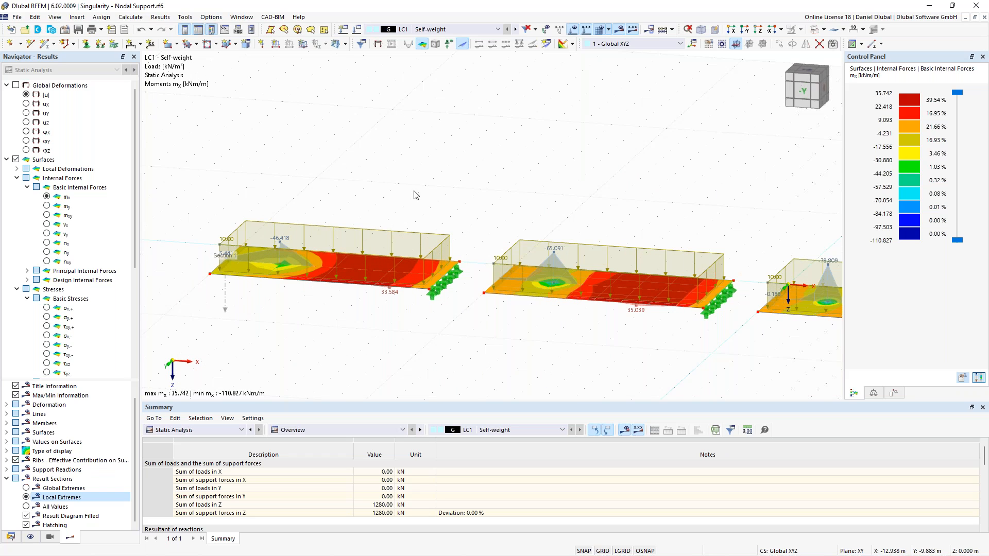
pyautogui.keyDown('ctrl'); pyautogui.moveTo(381, 173); pyautogui.dragTo(374, 196, button='middle'); pyautogui.keyUp('ctrl')
pyautogui.moveTo(497, 177); pyautogui.dragTo(422, 166, button='middle')
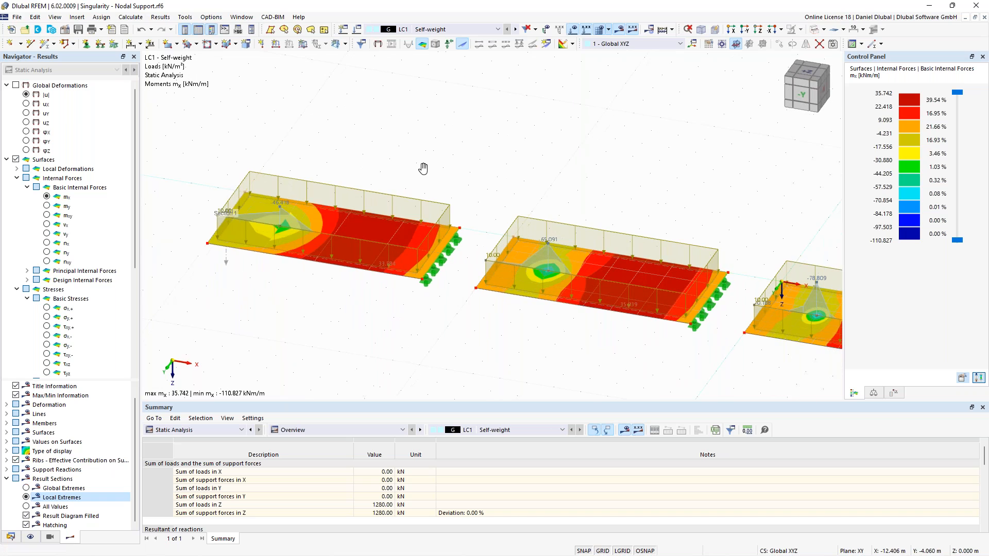
pyautogui.scroll(-3, 566, 195)
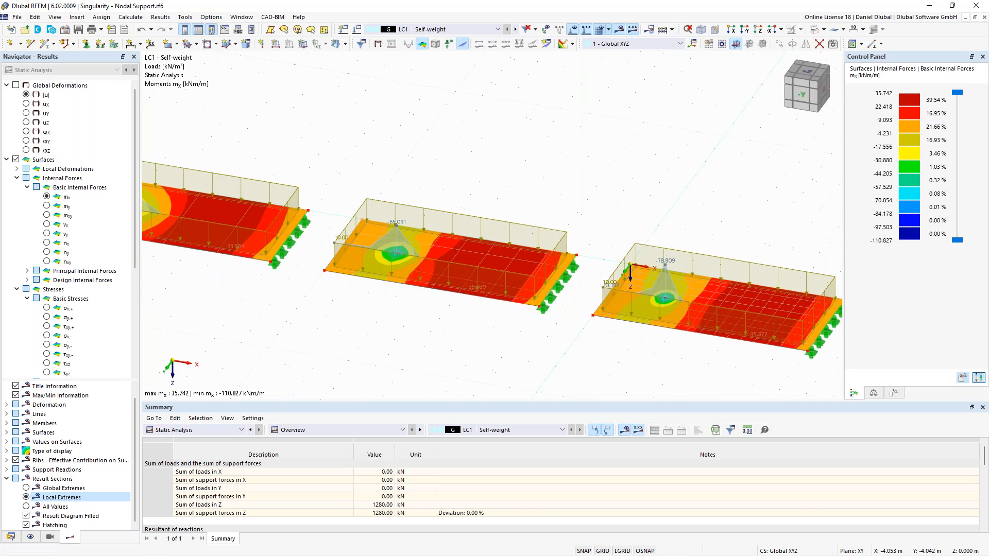
pyautogui.moveTo(719, 216); pyautogui.dragTo(624, 214, button='middle')
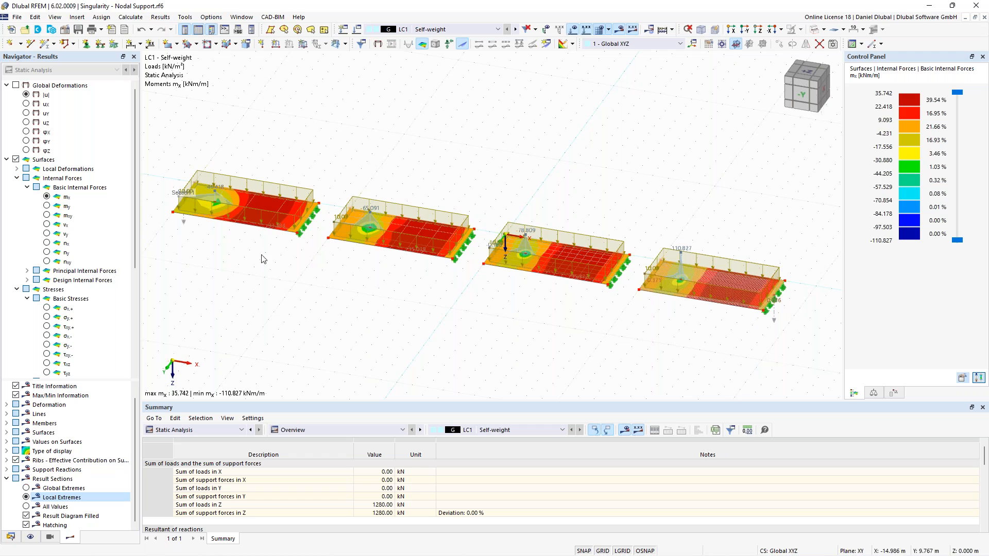
pyautogui.moveTo(336, 169); pyautogui.dragTo(432, 191, button='middle')
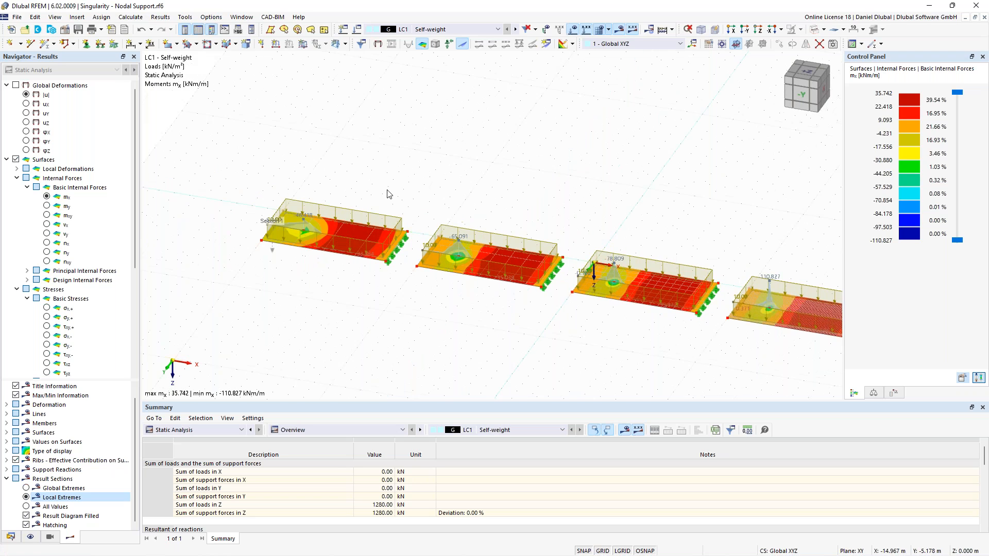
# - Open the result diagrams of result section 1 and compare the deformation and mx curves across the four plates
pyautogui.scroll(1, 388, 192)
pyautogui.doubleClick(264, 258)
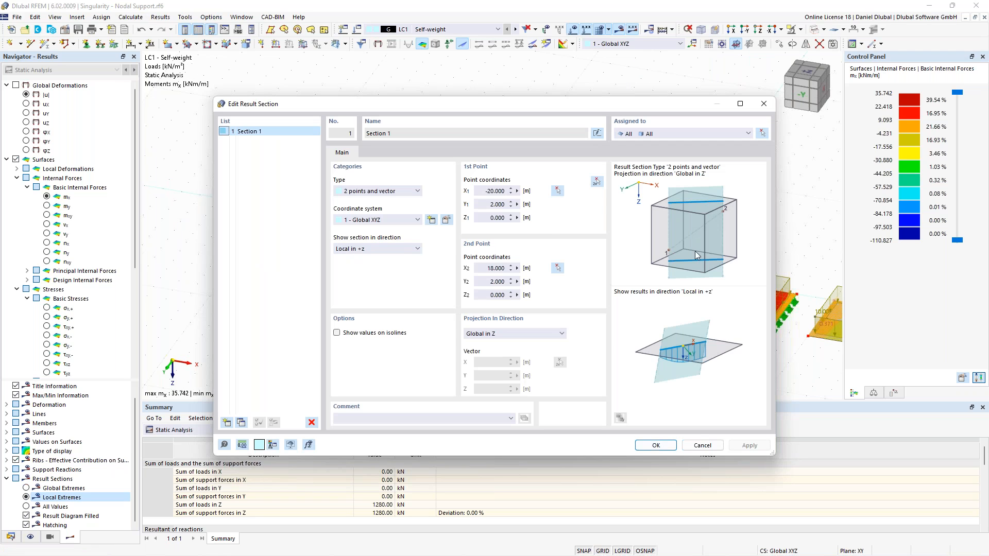
pyautogui.click(703, 446)
pyautogui.rightClick(264, 254)
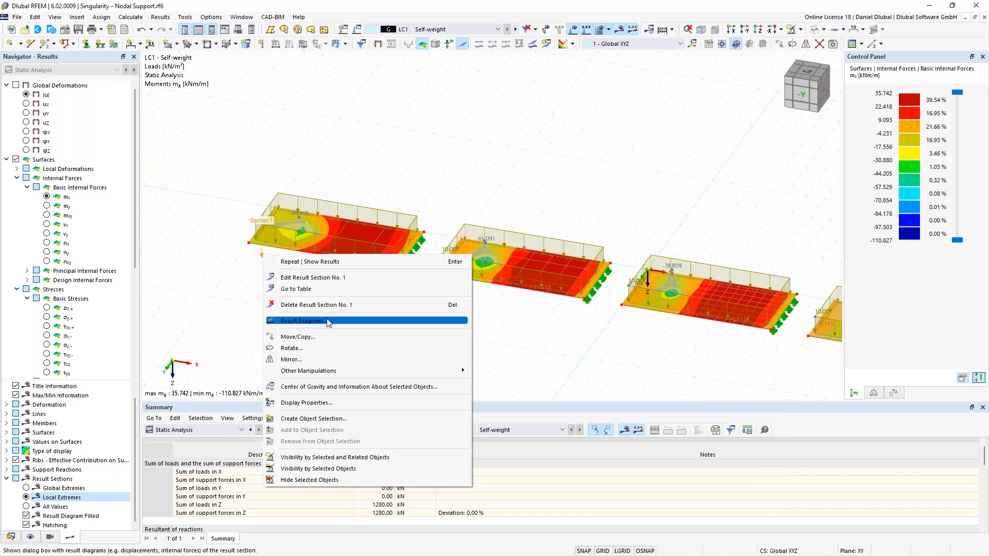
pyautogui.click(309, 321)
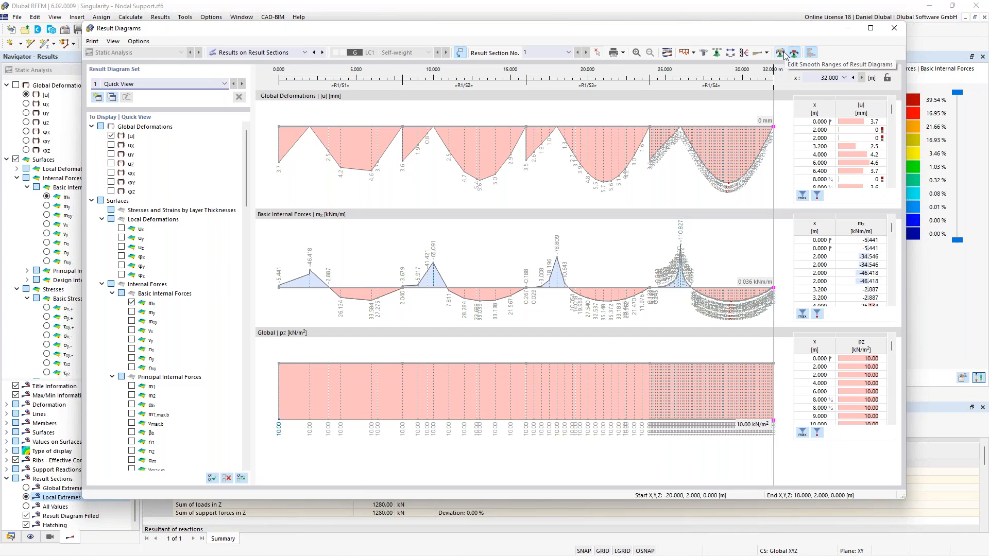
pyautogui.click(894, 28)
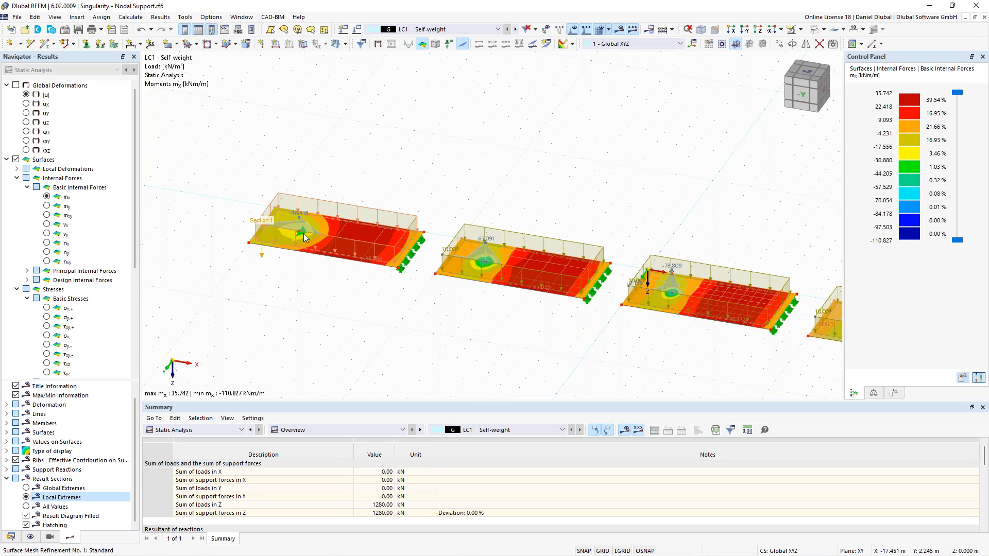
# - Edit the hinged nodal support at node 10, enable stiffness via fictitious column and show the fictitious column's parameters
pyautogui.keyDown('ctrl'); pyautogui.moveTo(466, 283); pyautogui.dragTo(485, 263, button='middle'); pyautogui.keyUp('ctrl')
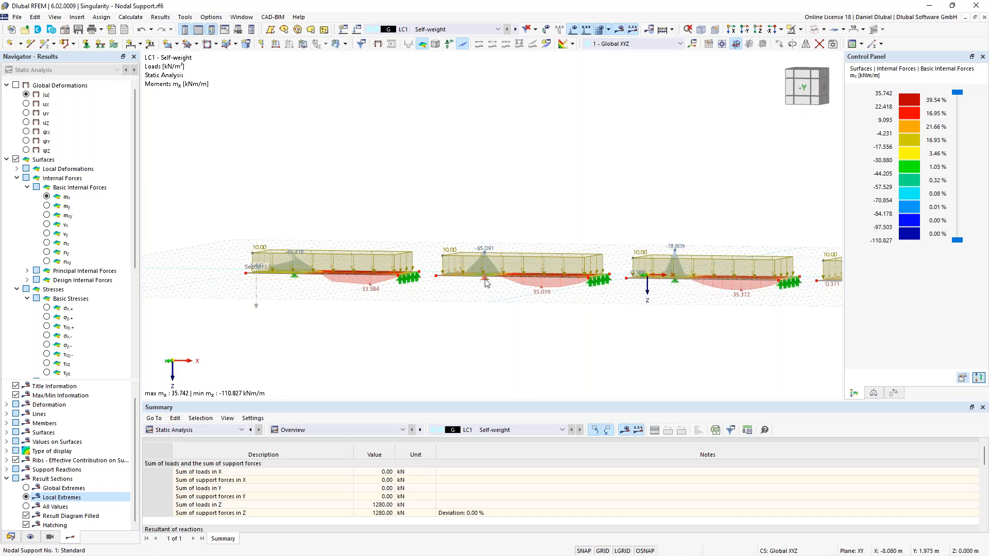
pyautogui.keyDown('ctrl'); pyautogui.moveTo(501, 199); pyautogui.dragTo(483, 290, button='middle'); pyautogui.keyUp('ctrl')
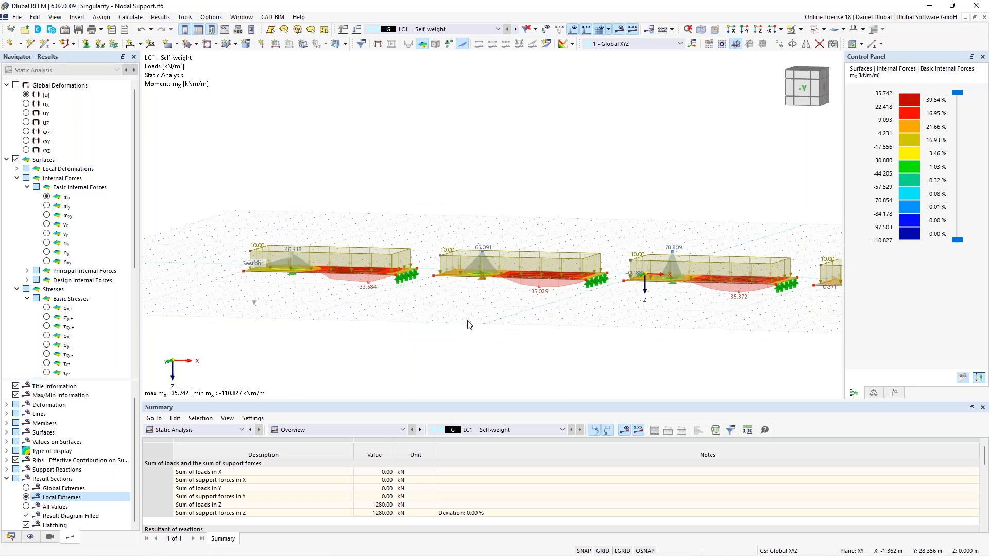
pyautogui.keyDown('ctrl'); pyautogui.moveTo(474, 328); pyautogui.dragTo(490, 288, button='middle'); pyautogui.keyUp('ctrl')
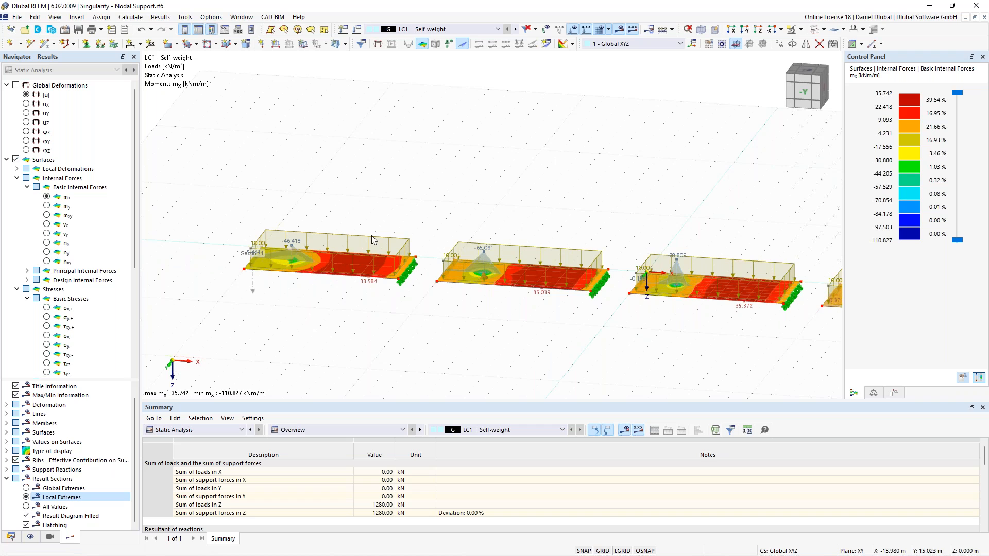
pyautogui.scroll(1, 423, 205)
pyautogui.keyDown('ctrl'); pyautogui.moveTo(424, 205); pyautogui.dragTo(417, 206, button='middle'); pyautogui.keyUp('ctrl')
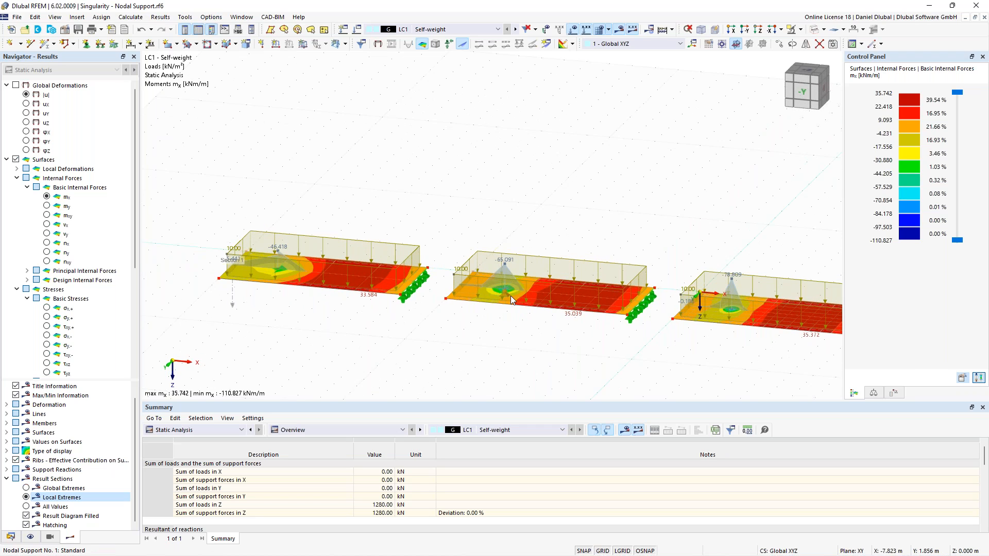
pyautogui.moveTo(509, 294)
pyautogui.doubleClick(509, 294)
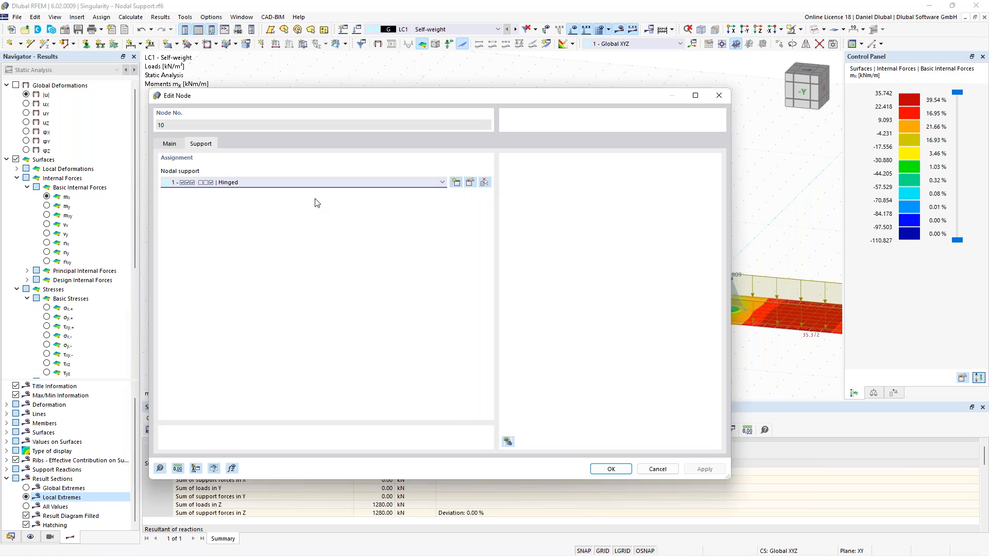
pyautogui.click(471, 183)
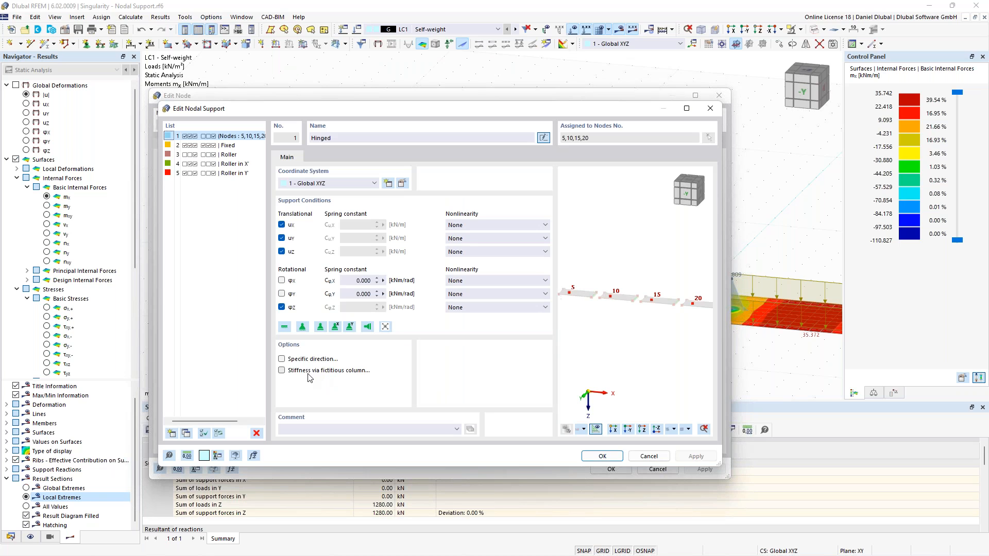
pyautogui.click(310, 373)
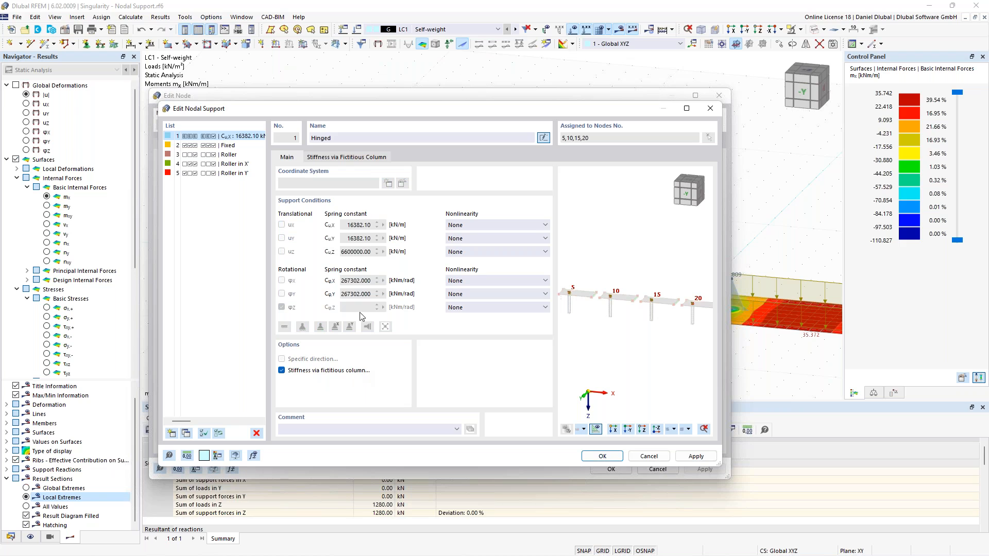
pyautogui.click(345, 160)
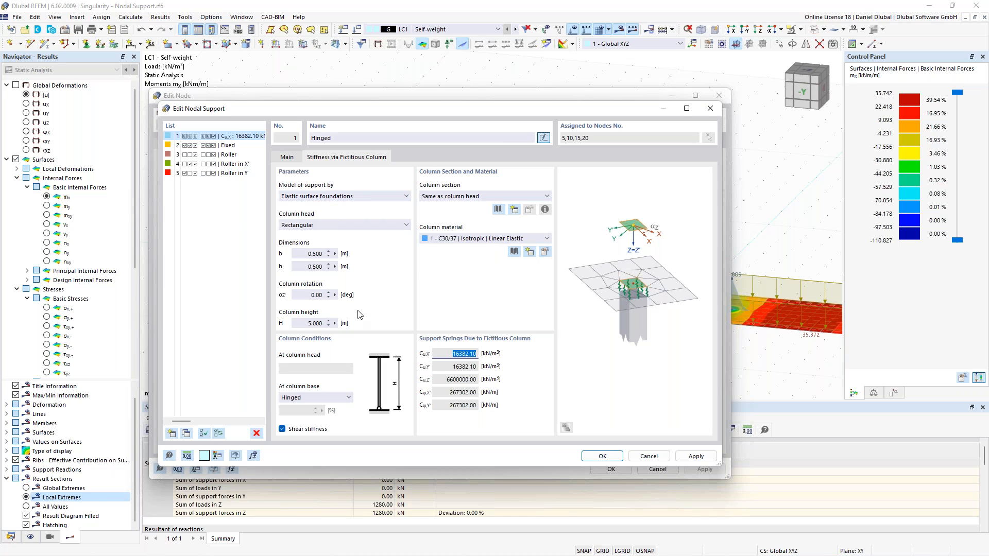
# - Try the Elastic nodal support and Nodal support with adapted FE mesh models, then return to Elastic surface foundations
pyautogui.click(465, 238)
pyautogui.click(461, 238)
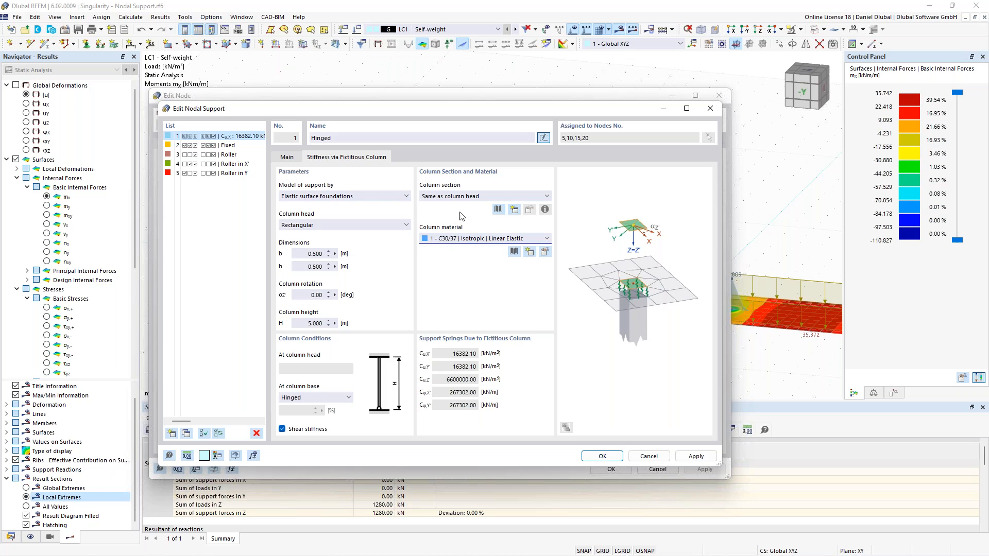
pyautogui.click(370, 197)
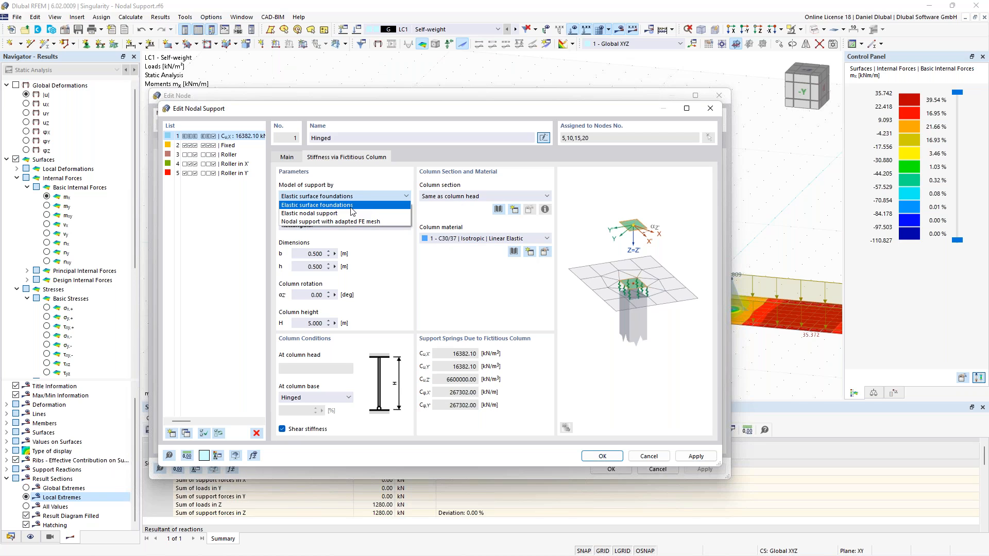
pyautogui.click(350, 213)
pyautogui.click(348, 196)
pyautogui.click(344, 221)
pyautogui.click(345, 197)
pyautogui.click(344, 205)
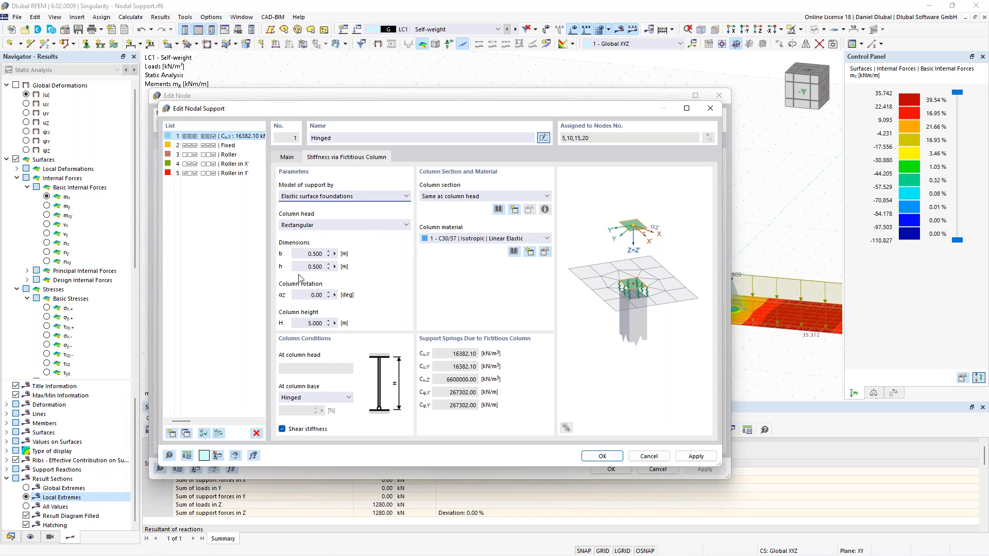
# - Check the fictitious column's 0.500 m head dimensions and set the column height to 3 m
pyautogui.click(329, 254)
pyautogui.click(304, 267)
pyautogui.click(306, 254)
pyautogui.press('Tab')
pyautogui.moveTo(308, 328); pyautogui.dragTo(329, 323)
pyautogui.click(306, 324)
pyautogui.doubleClick(309, 324)
pyautogui.write('3')
pyautogui.click(307, 254)
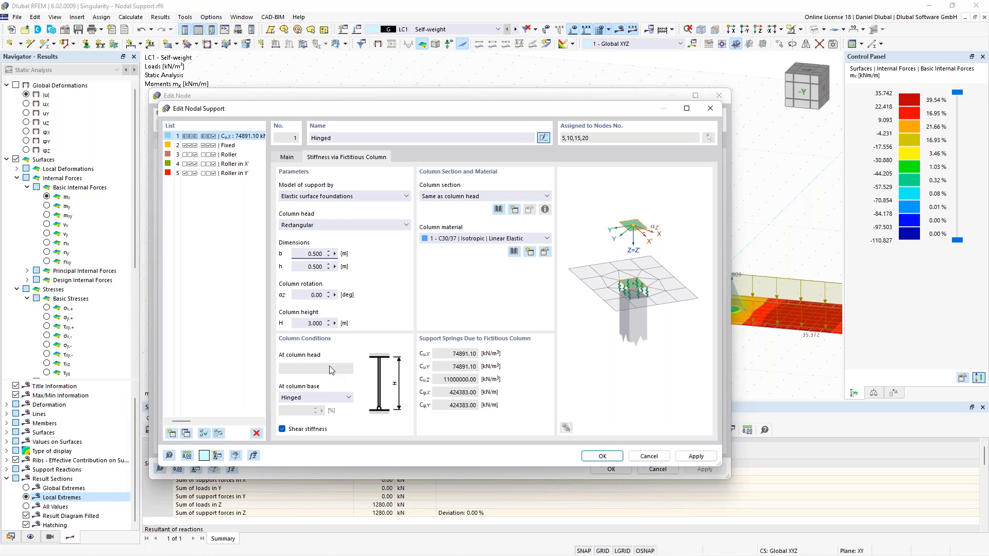
# - Make the fictitious column's base rigid and apply the nodal support changes, accepting deletion of the results and mesh
pyautogui.doubleClick(469, 353)
pyautogui.click(344, 399)
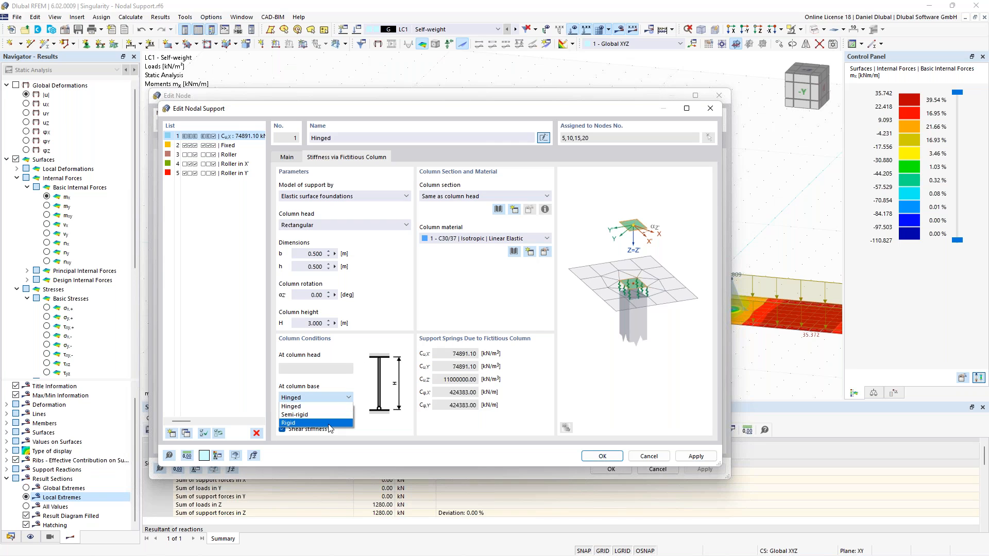
pyautogui.click(330, 423)
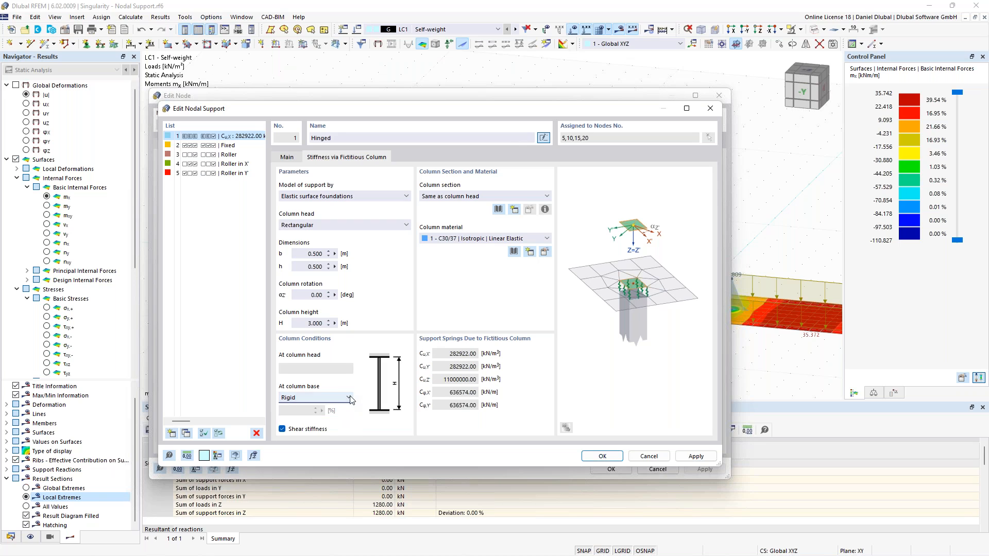
pyautogui.click(355, 227)
pyautogui.click(355, 230)
pyautogui.click(462, 200)
pyautogui.click(462, 200)
pyautogui.click(288, 158)
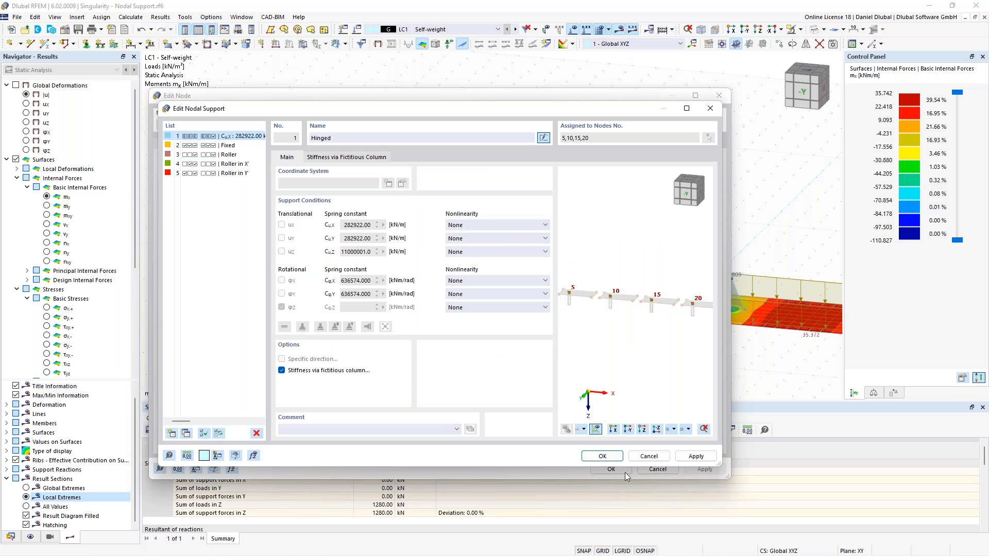
pyautogui.click(611, 457)
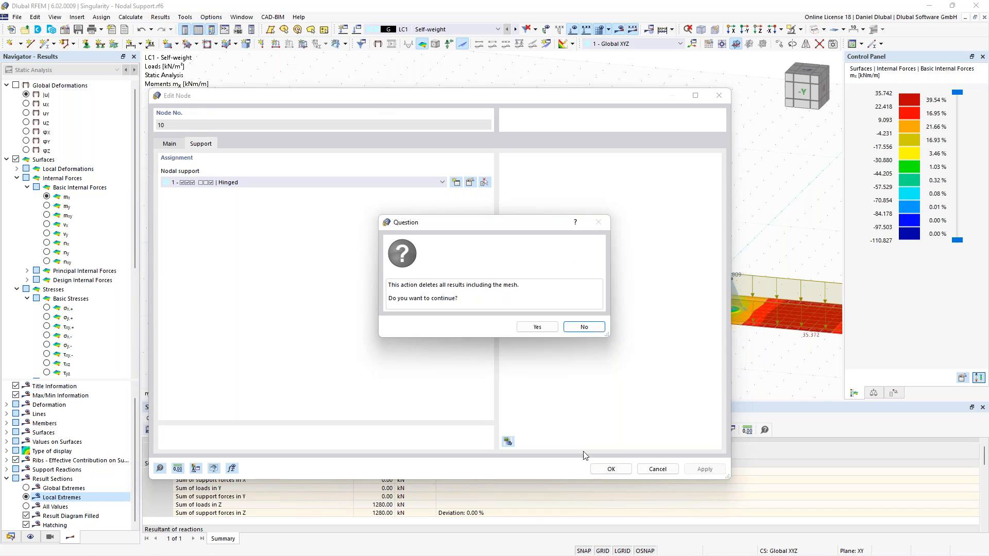
pyautogui.click(544, 330)
pyautogui.click(610, 469)
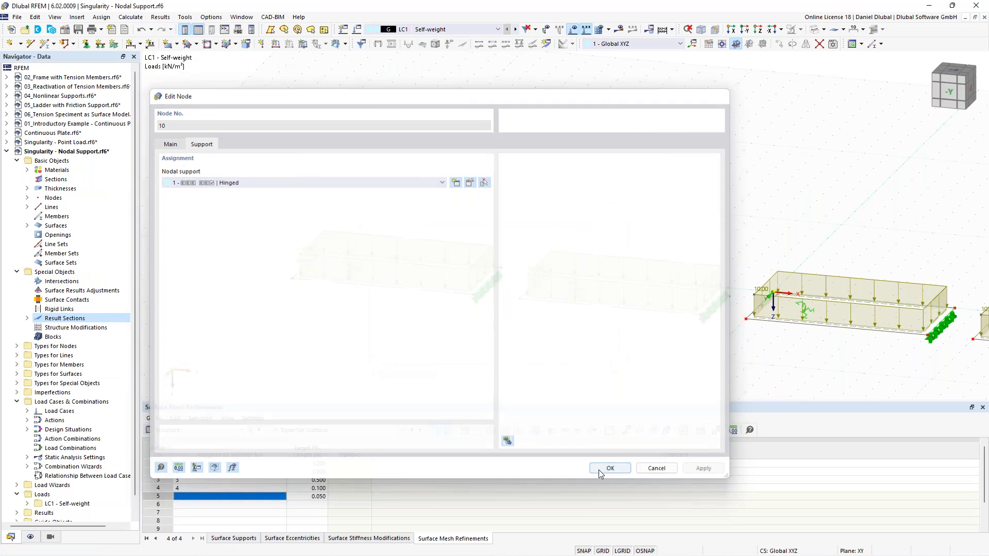
# - Recalculate load case LC1 with the fictitious column supports and display the new mx moments on all four plates
pyautogui.scroll(3, 390, 268)
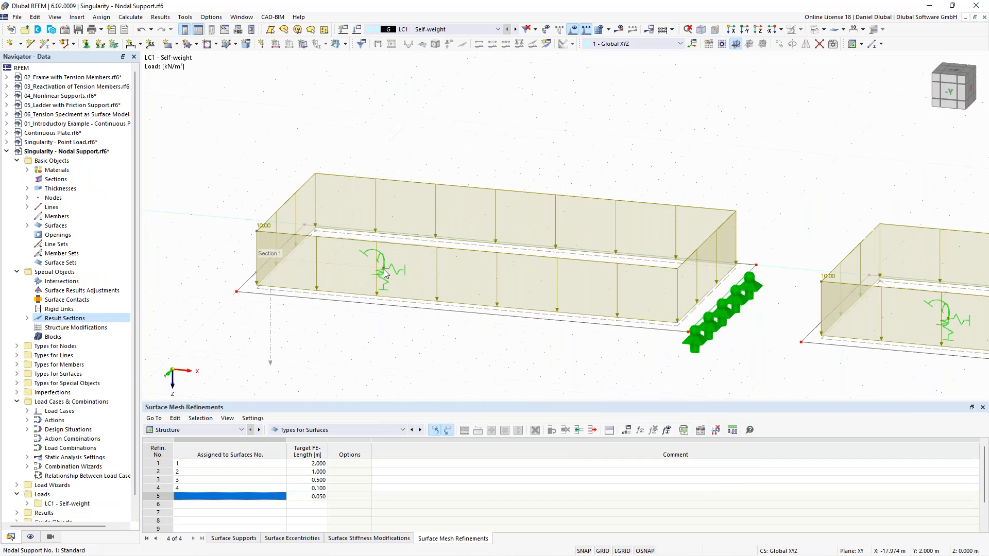
pyautogui.scroll(-3, 392, 273)
pyautogui.scroll(-3, 570, 185)
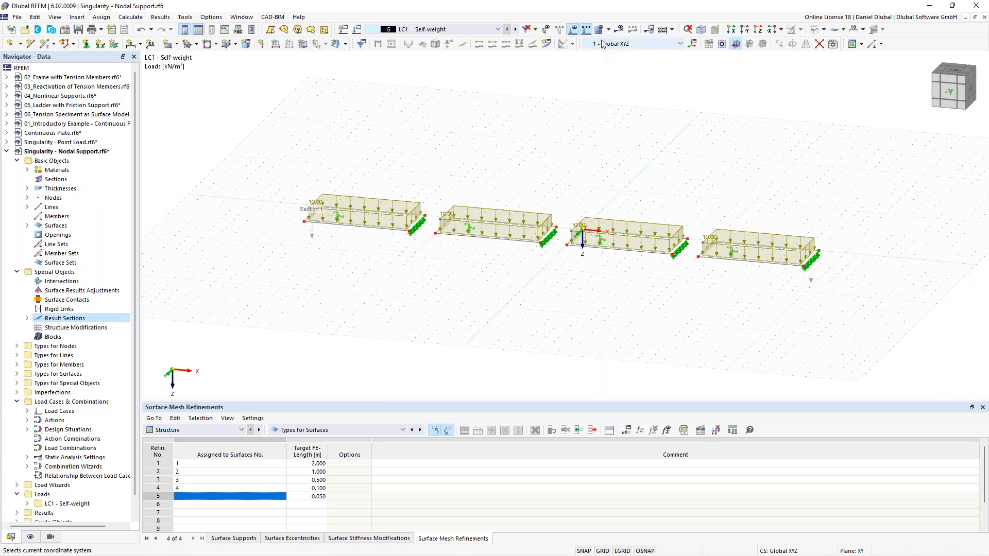
pyautogui.click(618, 29)
pyautogui.click(535, 328)
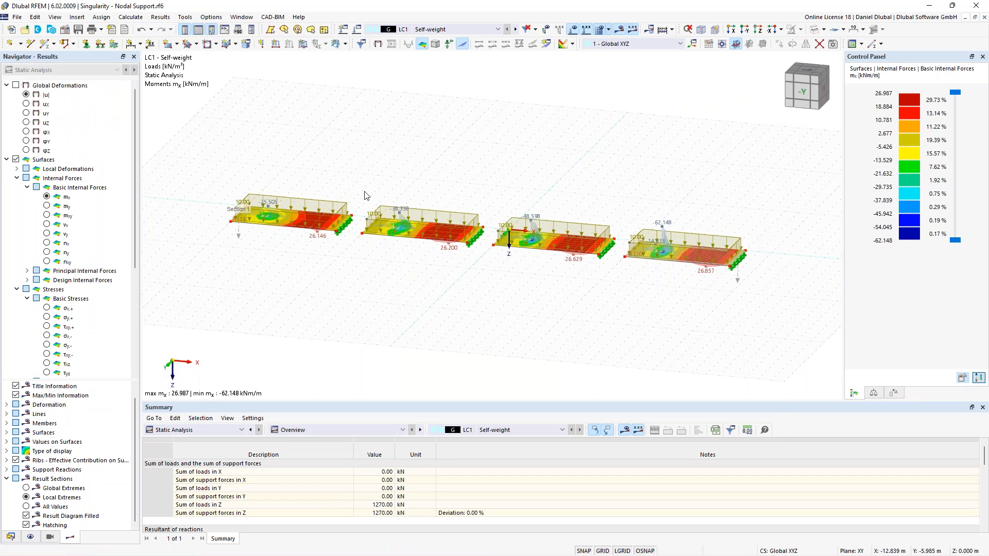
# - Compare the mx moment peaks at the nodal supports of all four plates and check the result section's definition
pyautogui.scroll(4, 416, 209)
pyautogui.scroll(-3, 416, 208)
pyautogui.moveTo(436, 181); pyautogui.dragTo(481, 160, button='middle')
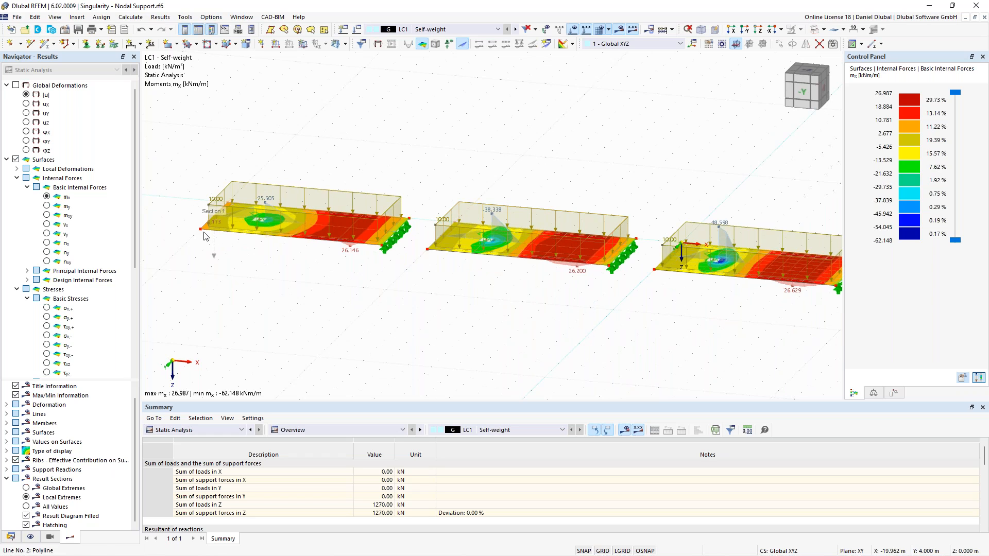
pyautogui.doubleClick(213, 247)
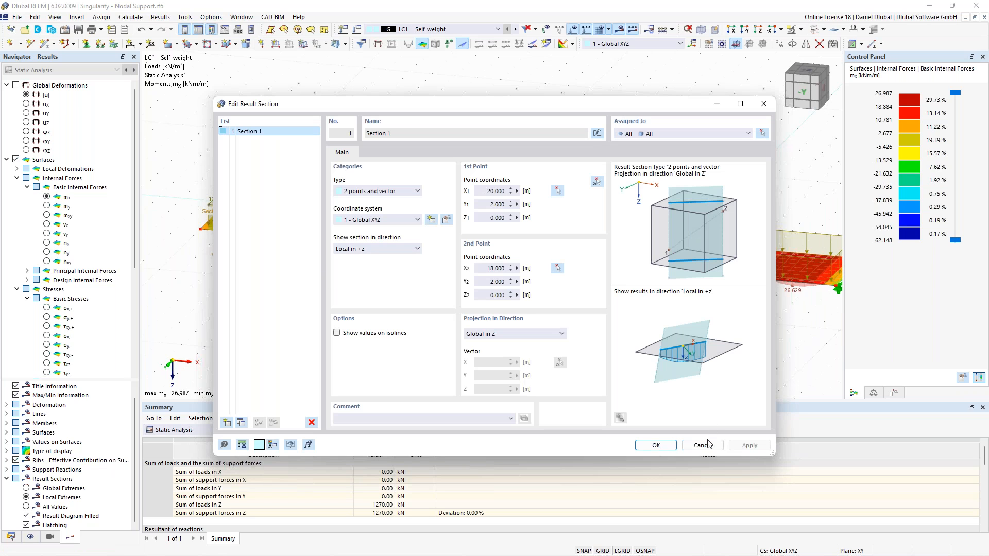
pyautogui.click(656, 445)
pyautogui.scroll(4, 309, 175)
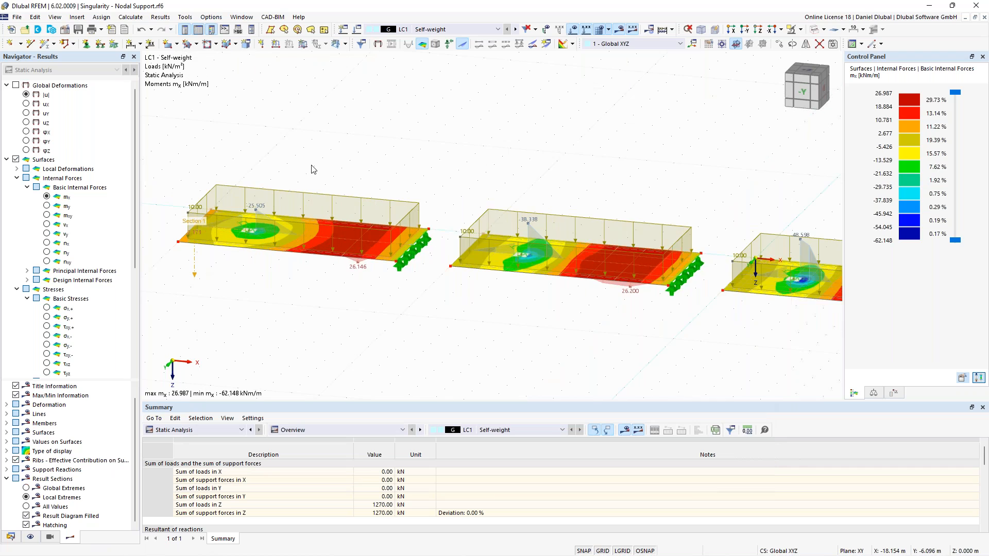
pyautogui.moveTo(685, 192); pyautogui.dragTo(567, 147, button='middle')
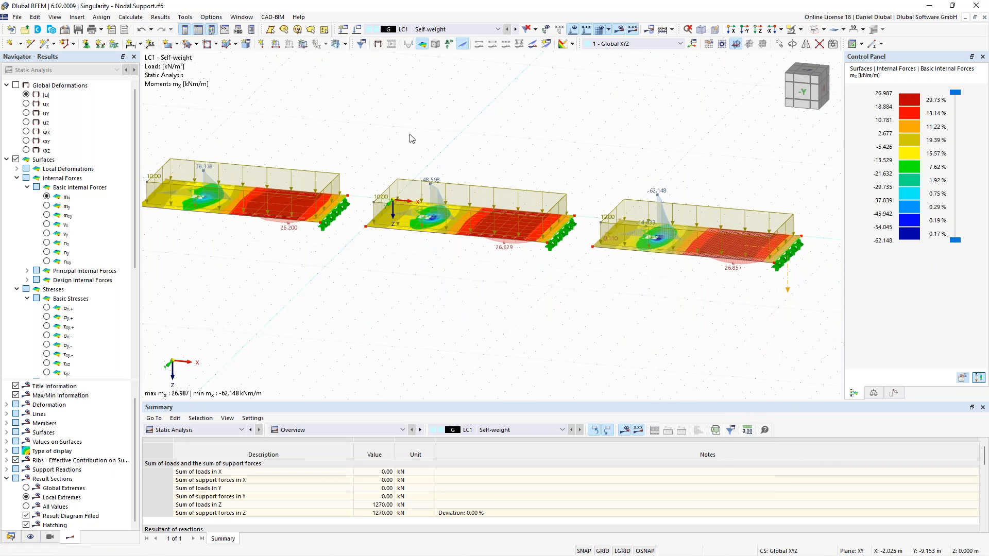
pyautogui.scroll(4, 661, 244)
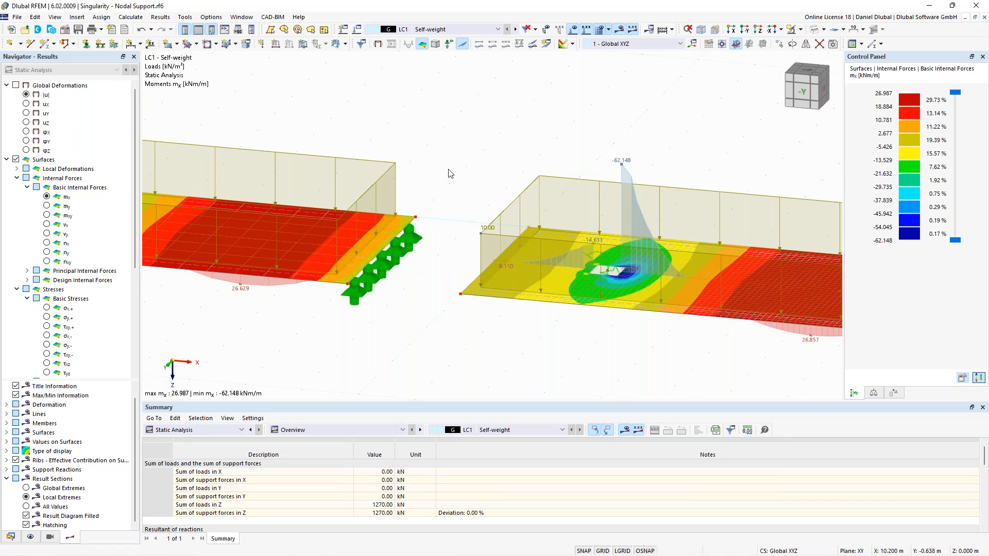
pyautogui.scroll(-3, 406, 163)
pyautogui.moveTo(368, 132); pyautogui.dragTo(764, 192, button='middle')
pyautogui.moveTo(422, 153); pyautogui.dragTo(637, 178, button='middle')
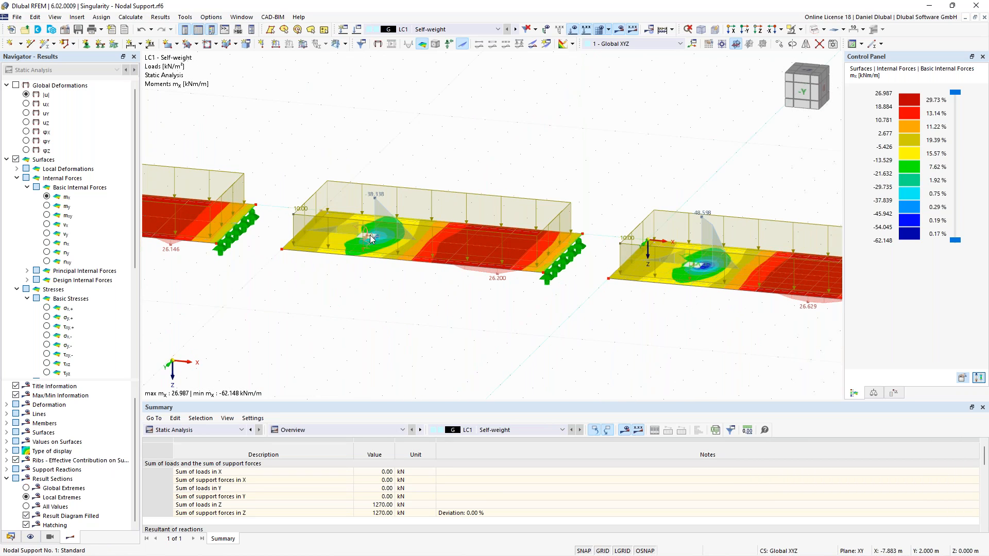
# - Create a nodal mesh refinement of the Rectangular type for node 10 on the second plate
pyautogui.moveTo(368, 238)
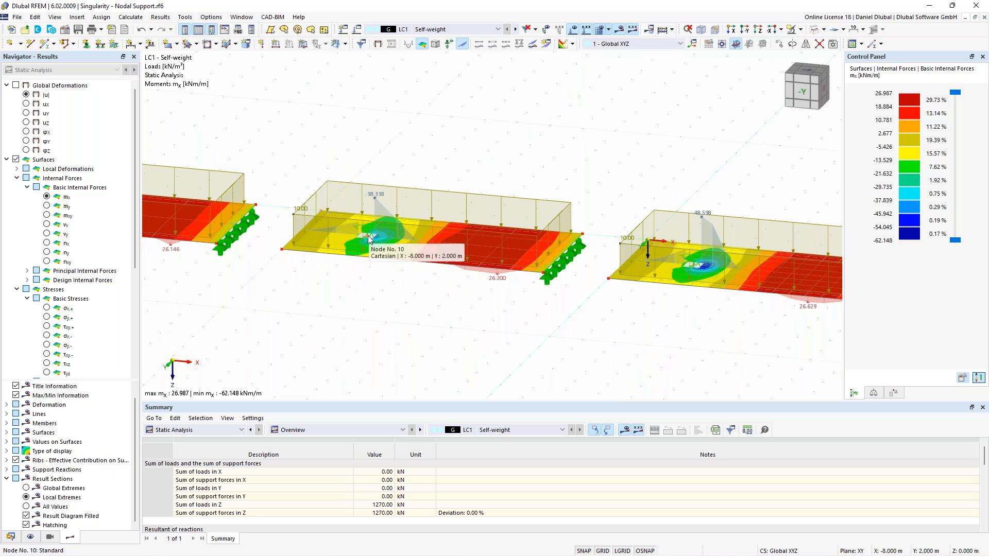
pyautogui.doubleClick(369, 238)
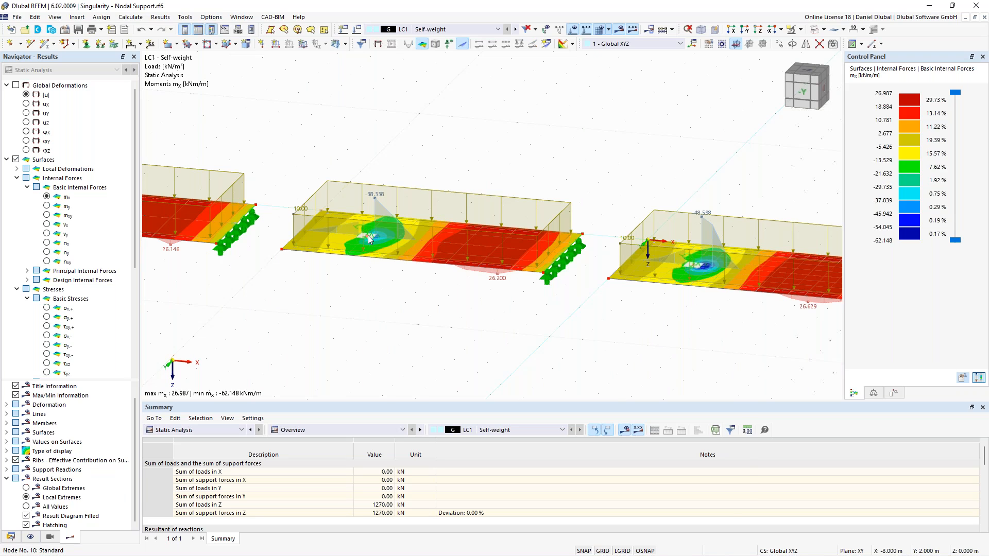
pyautogui.click(206, 256)
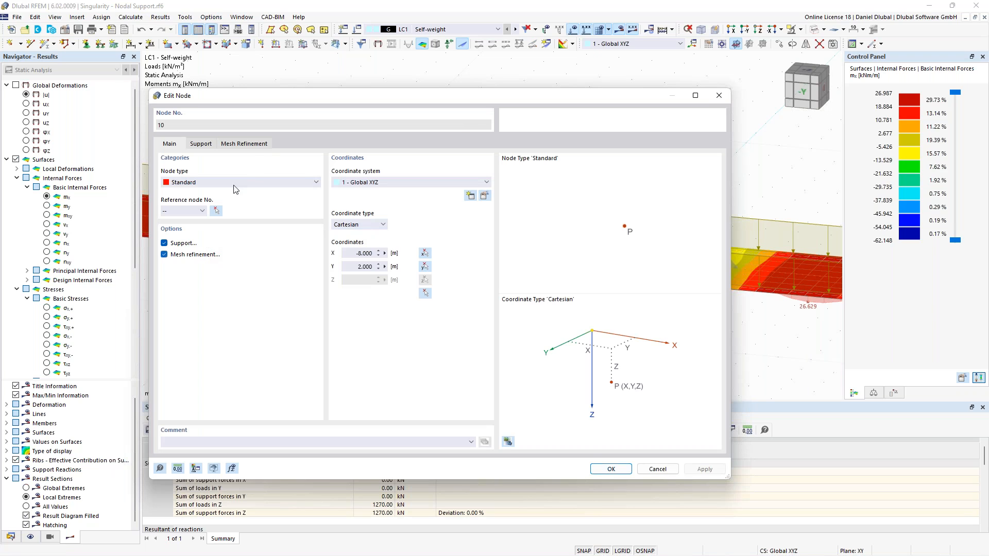
pyautogui.click(256, 150)
pyautogui.click(266, 184)
pyautogui.click(266, 198)
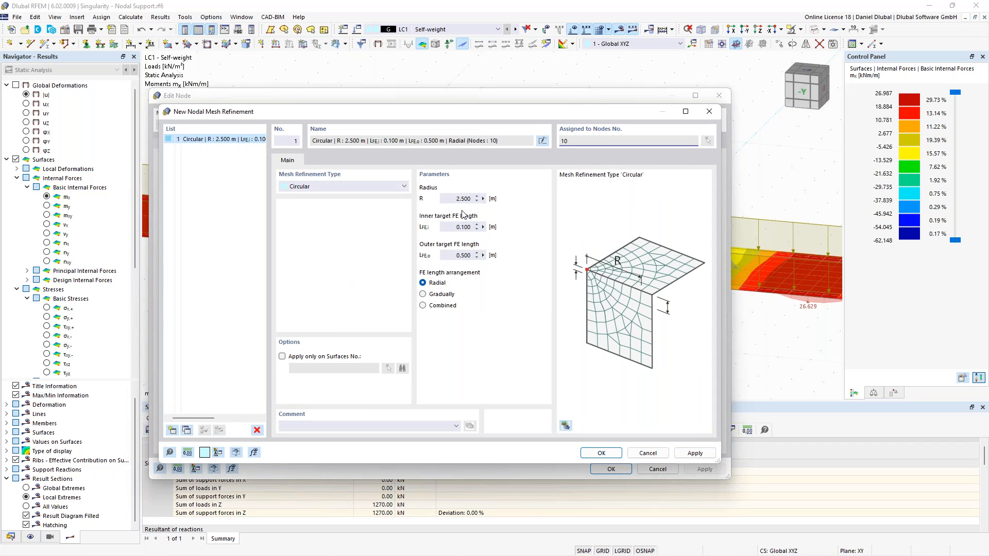
pyautogui.click(364, 187)
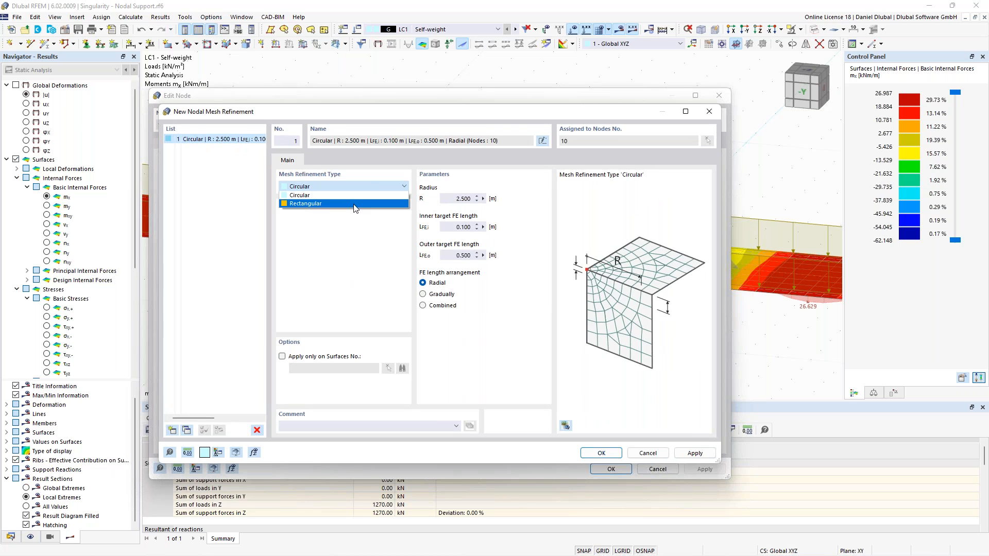
pyautogui.click(355, 205)
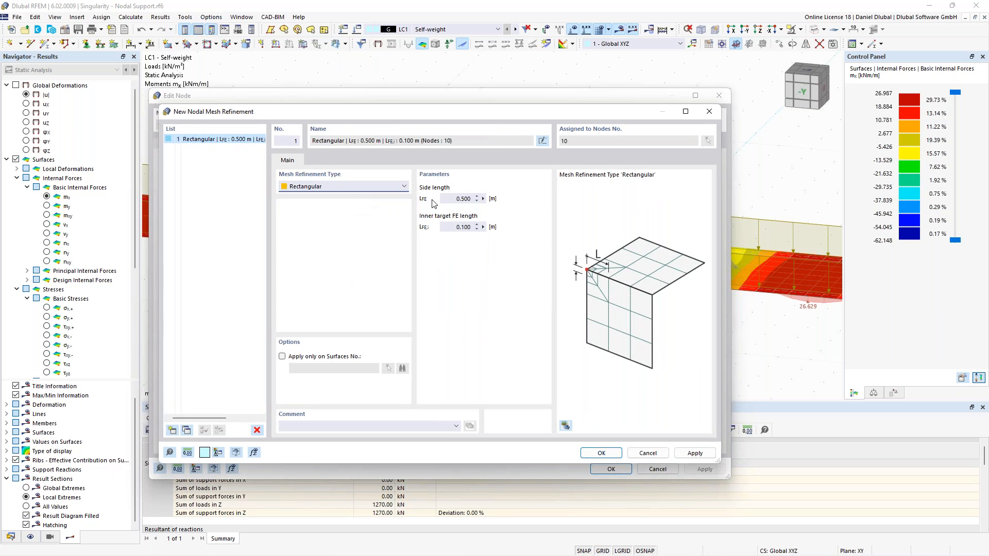
# - Keep the 0.500 m side length and 0.100 m inner target FE length, restrict the refinement to surface 2, and apply it to node 10
pyautogui.click(450, 199)
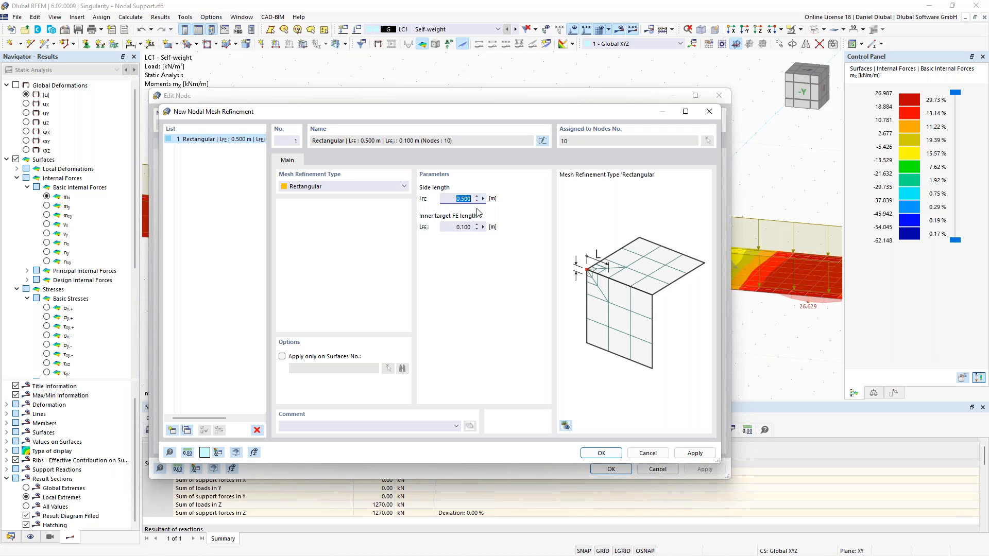
pyautogui.click(458, 227)
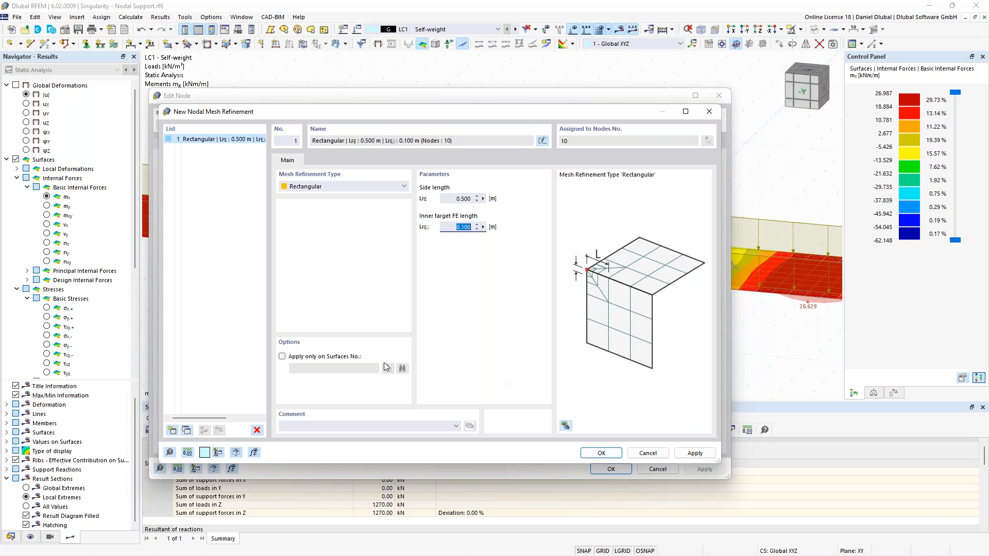
pyautogui.click(330, 357)
pyautogui.click(389, 369)
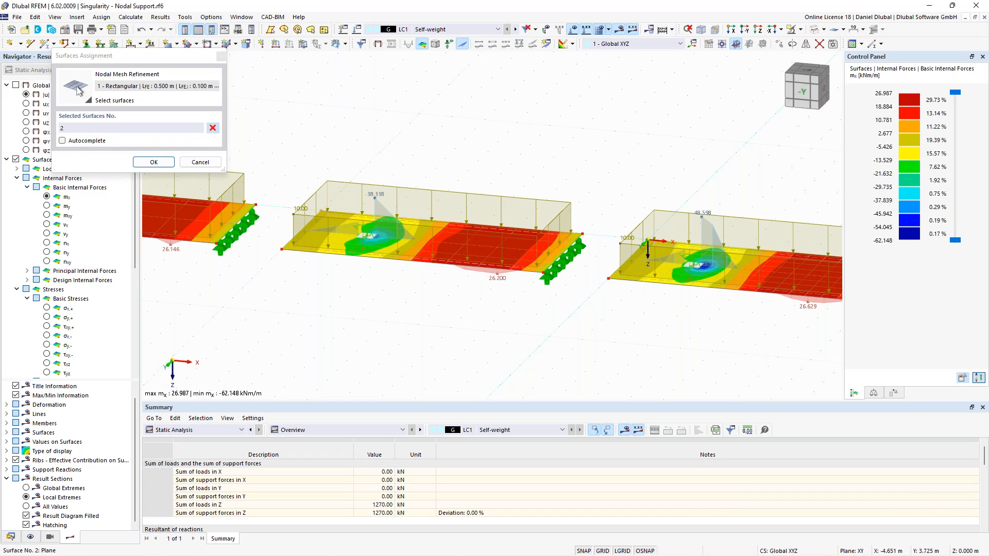
pyautogui.click(153, 162)
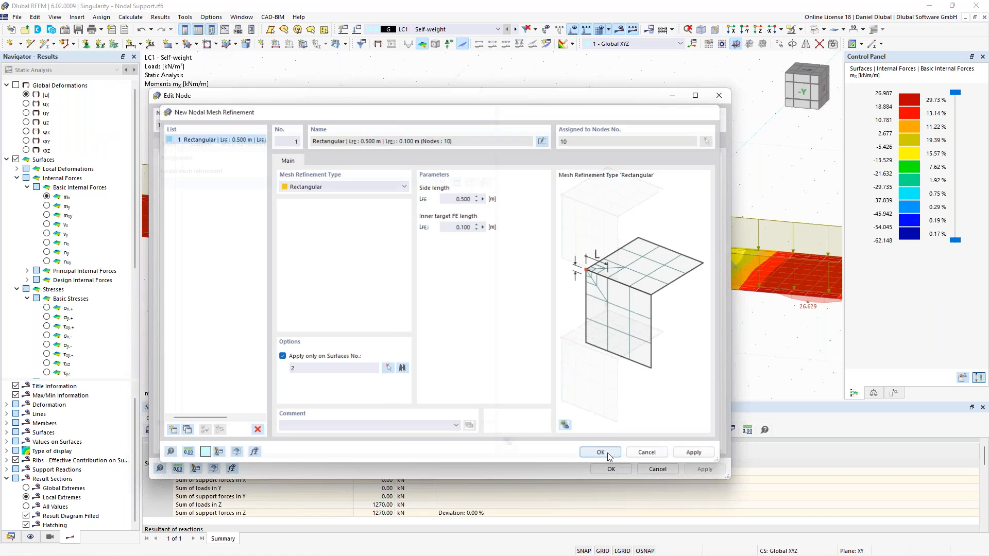
pyautogui.click(609, 457)
pyautogui.click(548, 328)
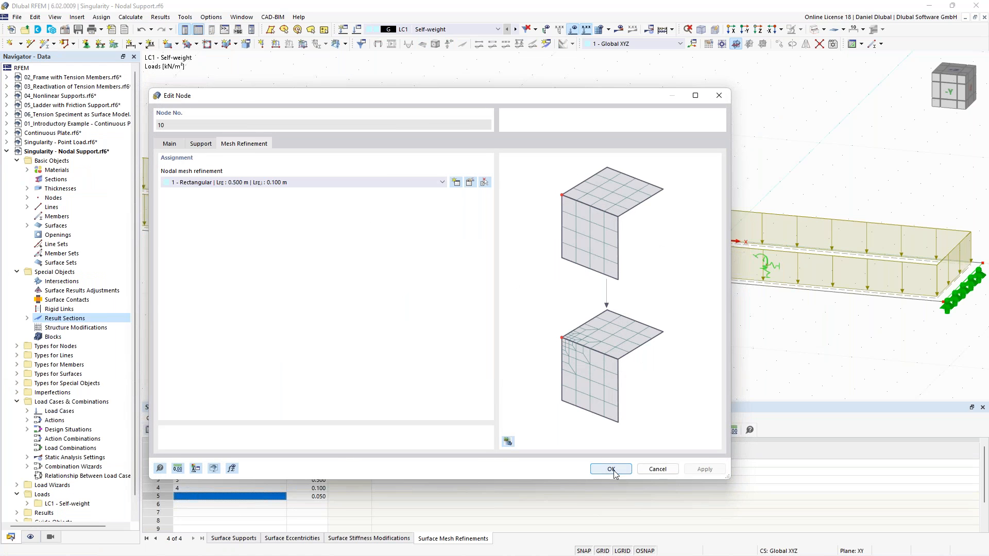
pyautogui.click(611, 468)
# - Hide the loads and generate and display the FE mesh on the plates
pyautogui.scroll(-4, 448, 132)
pyautogui.moveTo(447, 133); pyautogui.dragTo(483, 158, button='middle')
pyautogui.scroll(4, 453, 159)
pyautogui.rightClick(544, 118)
pyautogui.click(576, 51)
pyautogui.click(574, 31)
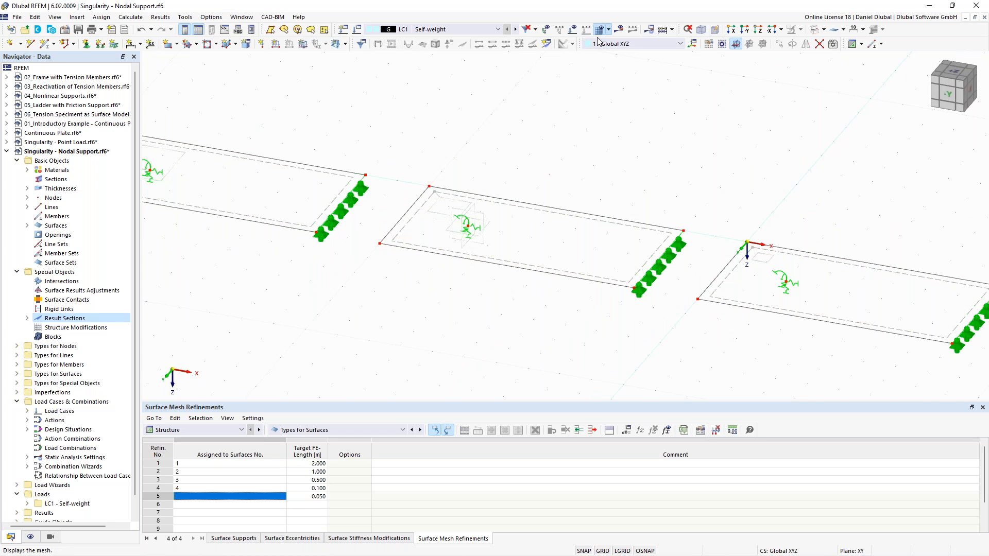
pyautogui.click(599, 30)
pyautogui.click(537, 327)
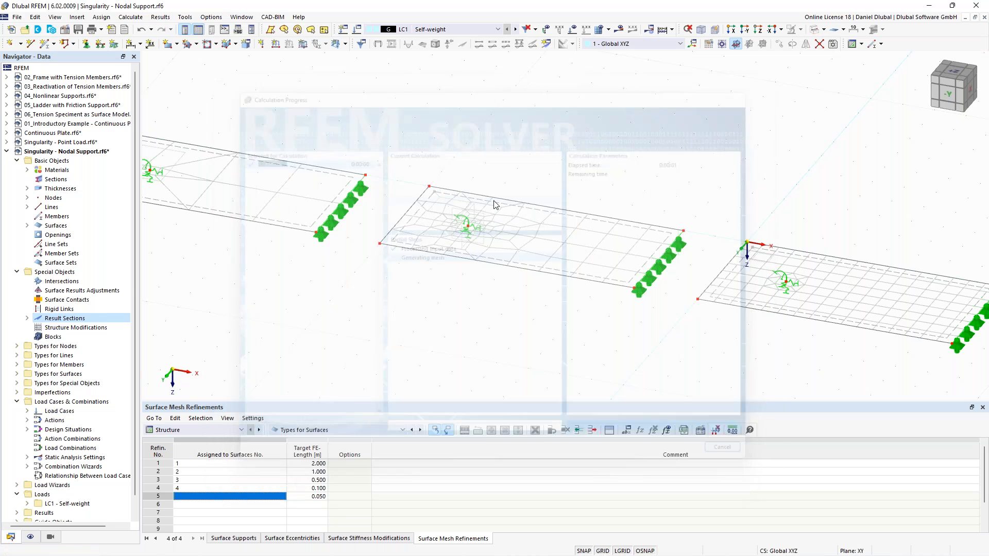
# - Inspect the refined mesh around node 10 and set its rectangular refinement's side length to 0.250 m
pyautogui.scroll(1, 484, 225)
pyautogui.scroll(1, 467, 221)
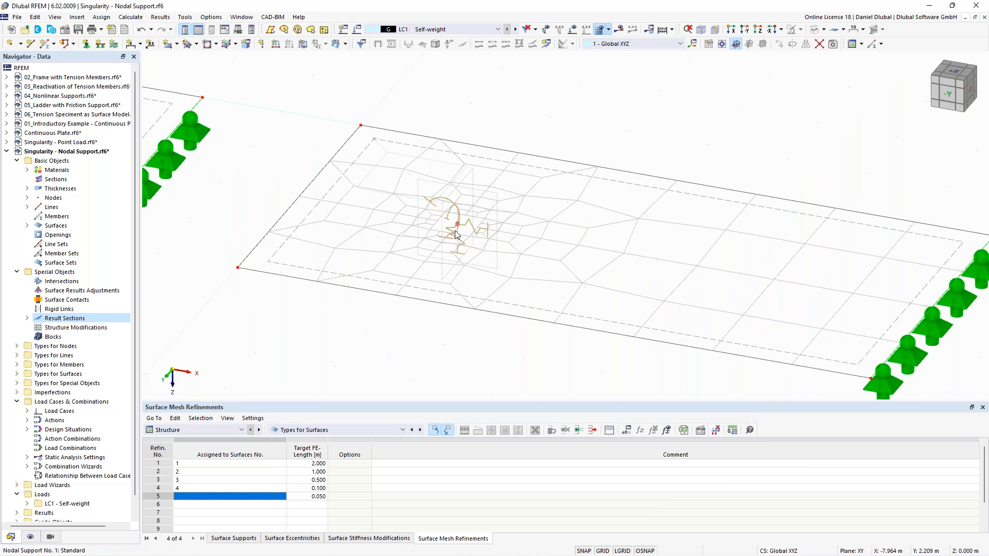
pyautogui.scroll(-1, 519, 162)
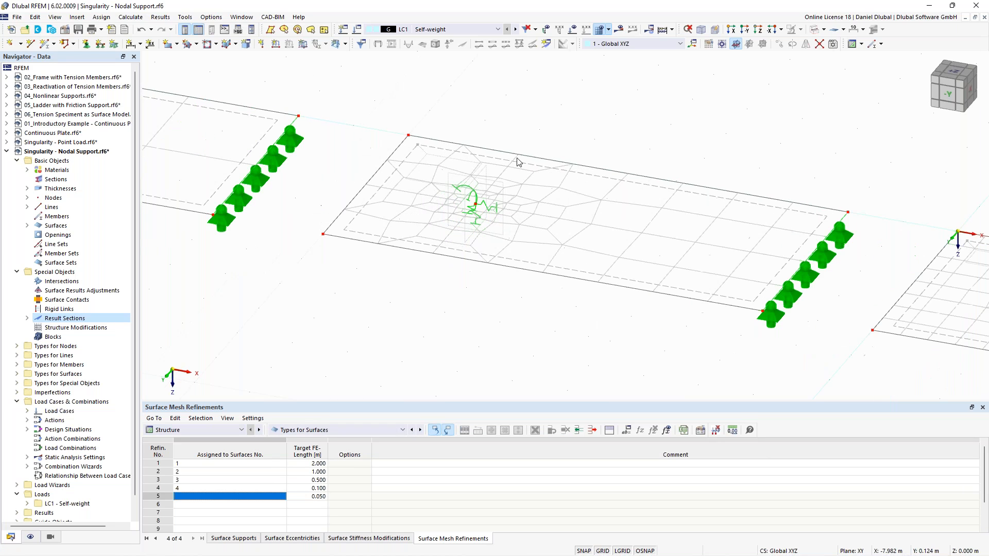
pyautogui.scroll(-1, 518, 162)
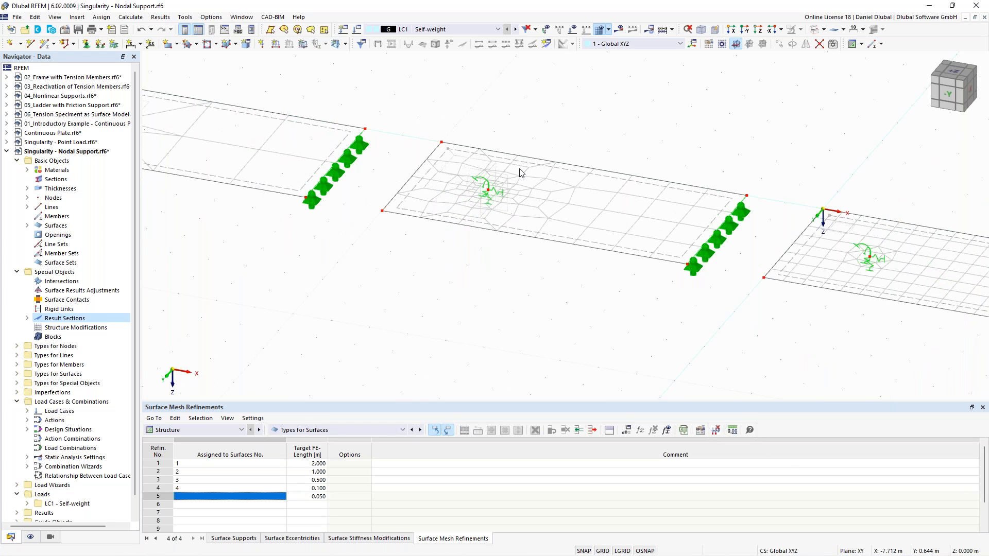
pyautogui.scroll(1, 520, 170)
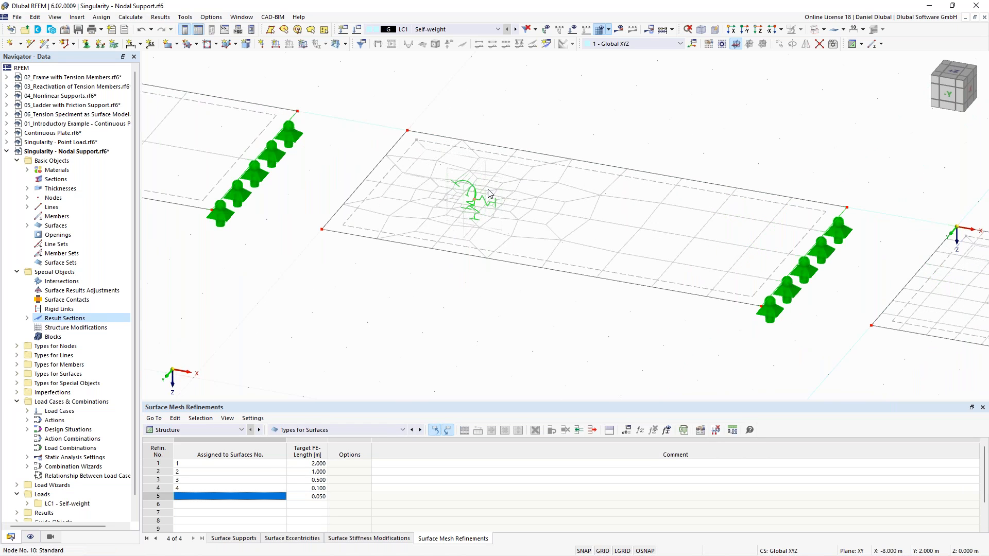
pyautogui.doubleClick(502, 185)
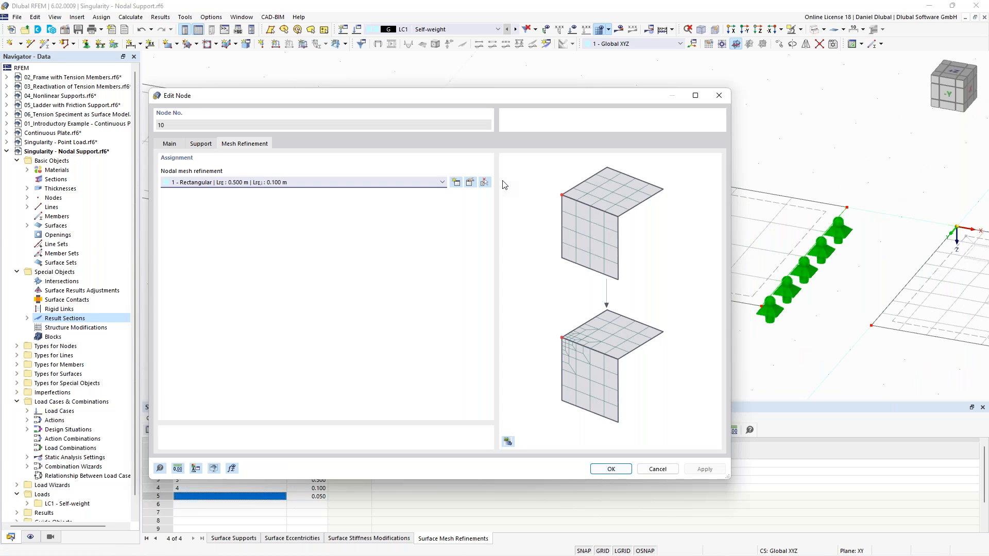
pyautogui.click(469, 183)
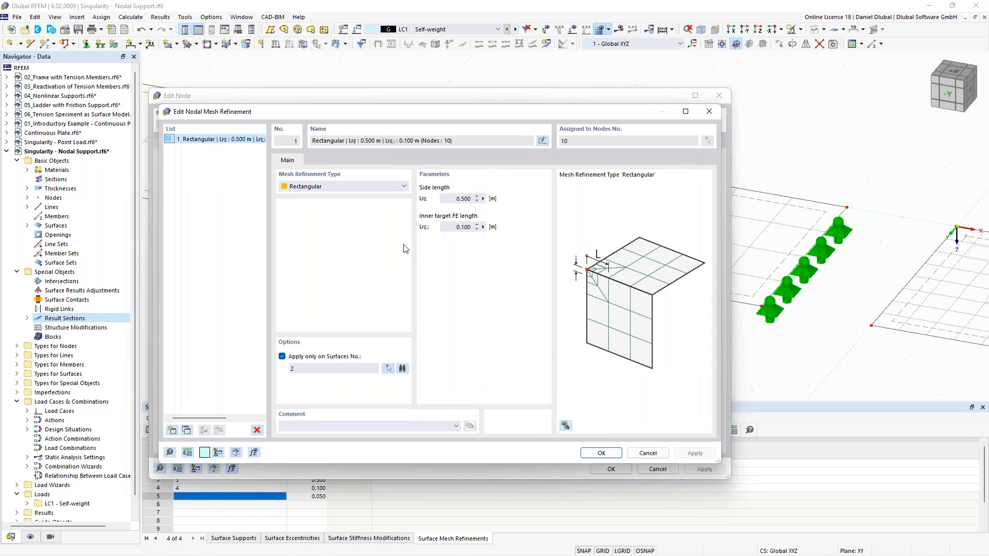
pyautogui.write('0,')
pyautogui.click(601, 453)
pyautogui.click(537, 327)
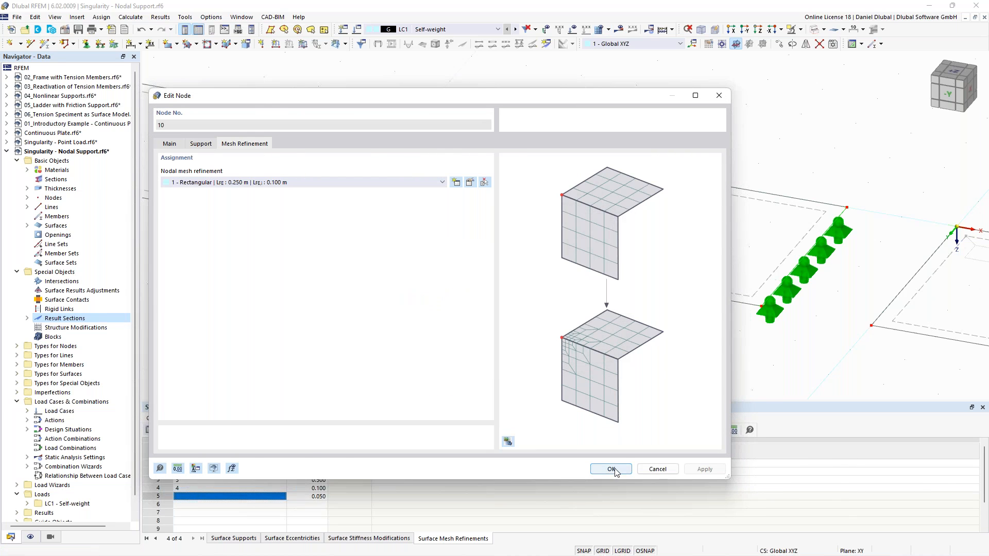
pyautogui.click(610, 469)
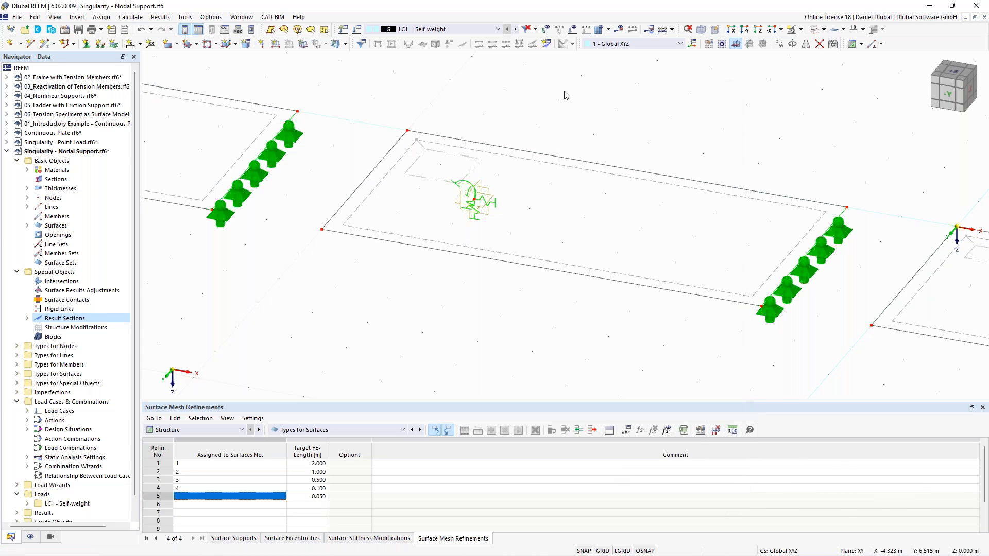
# - Recalculate load case LC1 with the refined mesh and examine the mx moments around the second plate's nodal support
pyautogui.click(619, 28)
pyautogui.click(536, 328)
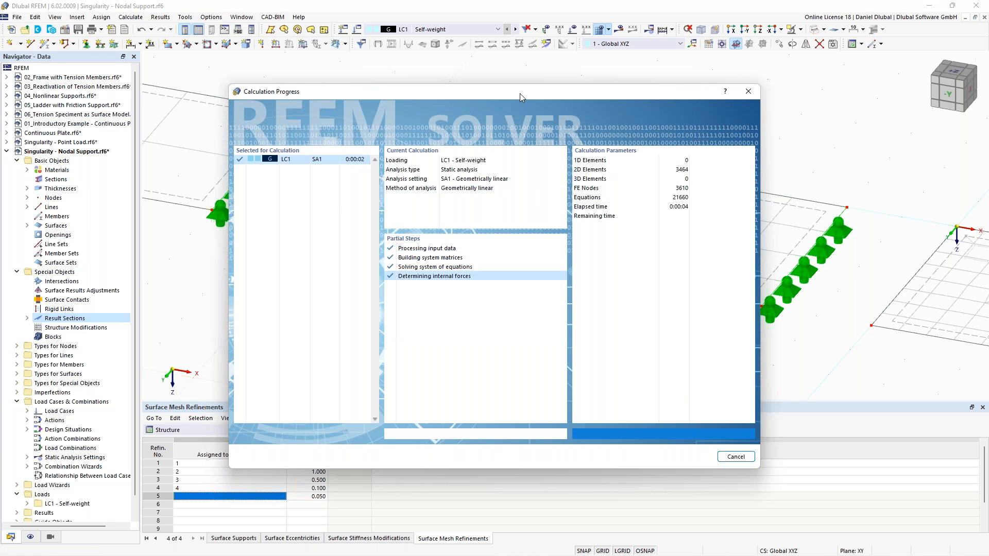
pyautogui.scroll(-5, 499, 369)
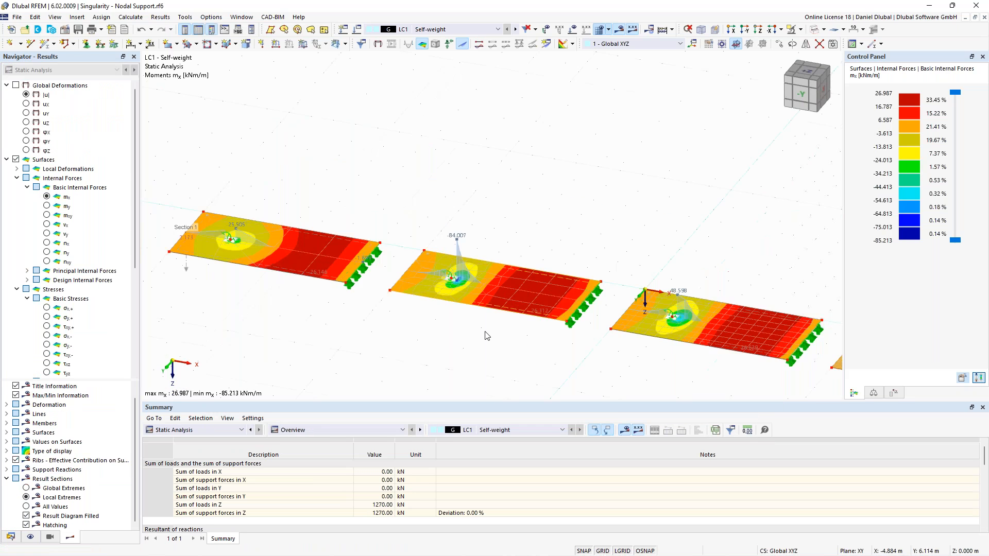
pyautogui.scroll(8, 486, 222)
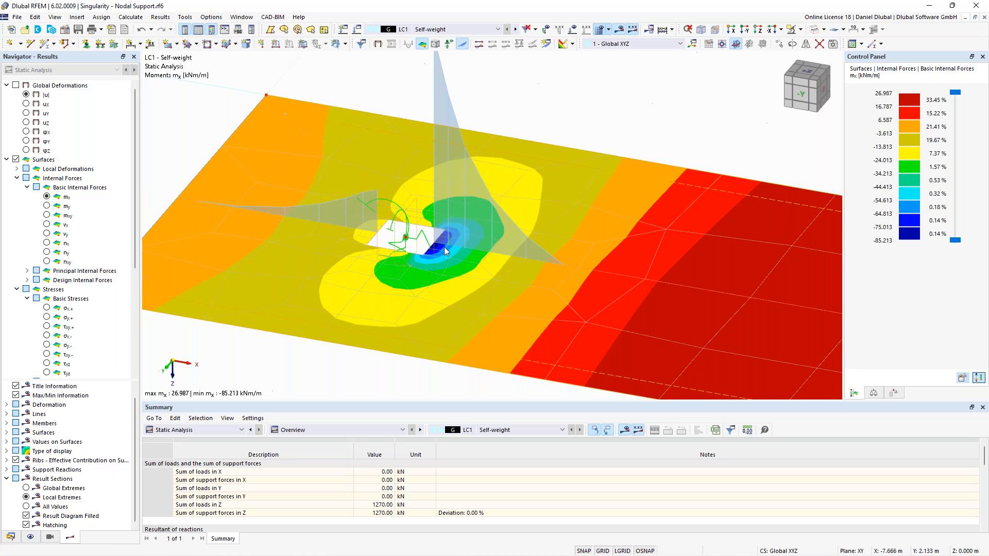
pyautogui.scroll(-3, 446, 248)
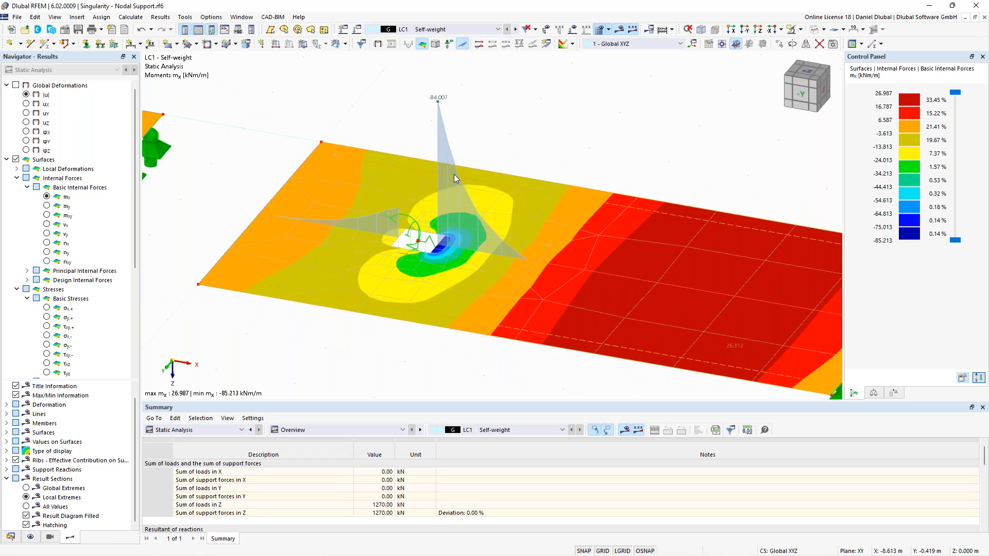
pyautogui.scroll(-2, 462, 190)
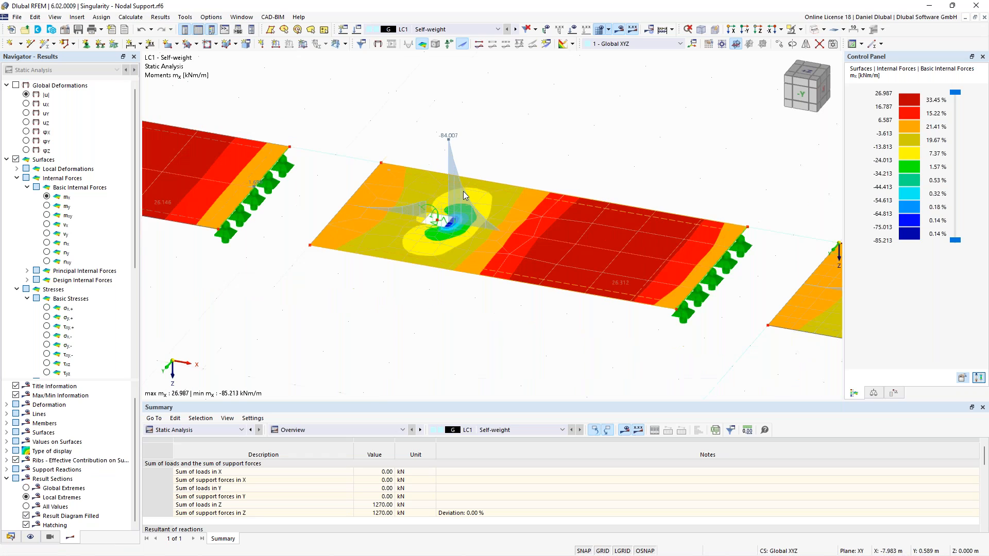
pyautogui.scroll(2, 463, 191)
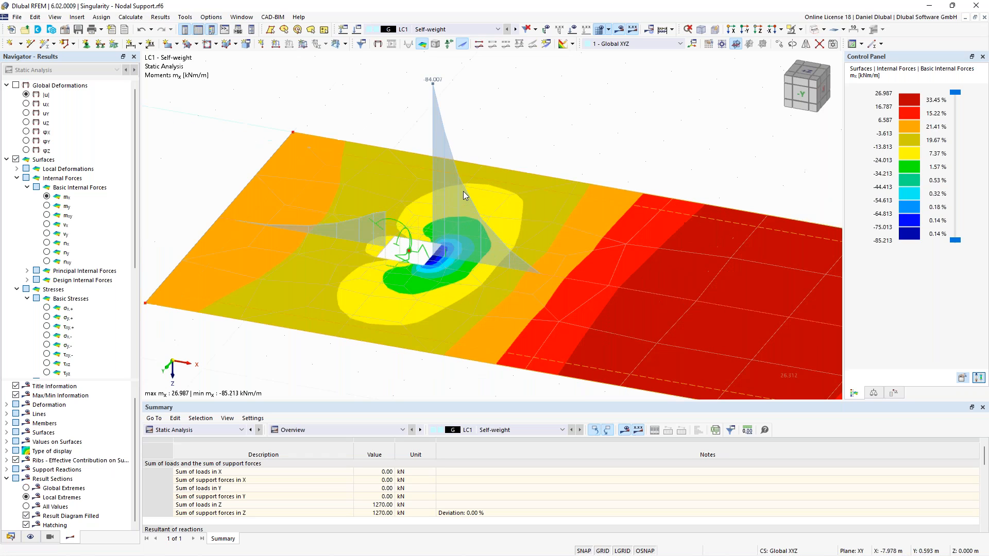
pyautogui.scroll(-2, 464, 191)
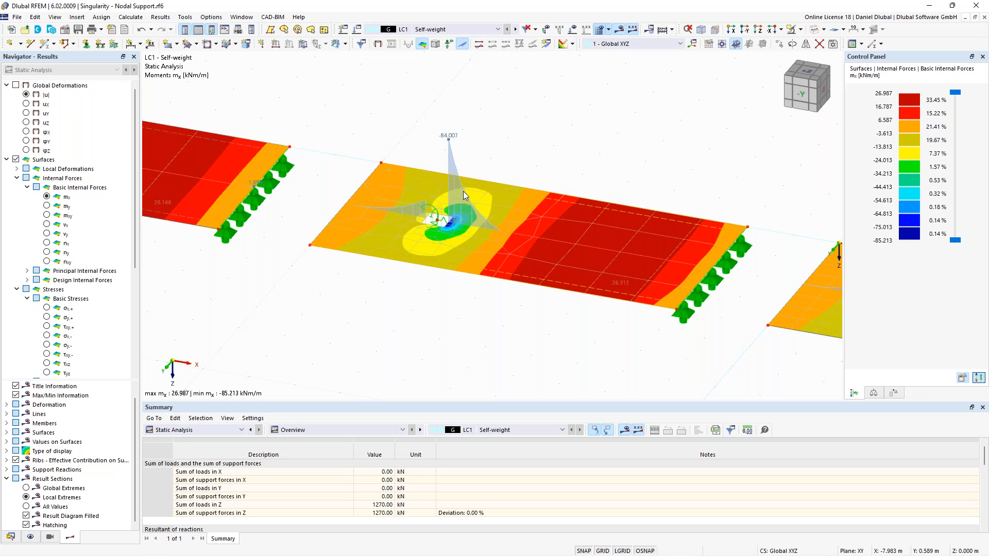
pyautogui.scroll(2, 443, 225)
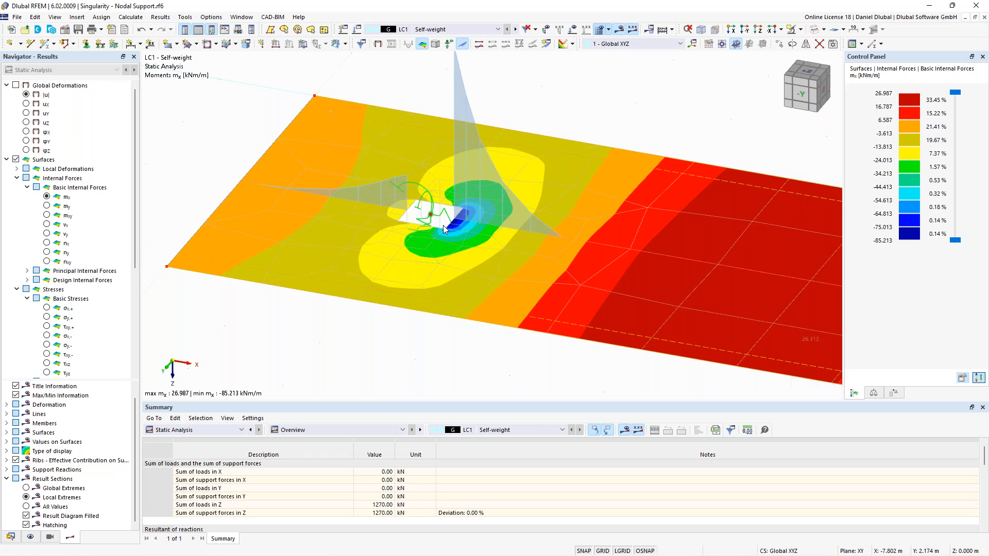
# - Compare the mx moment distribution around the second plate's nodal support with that around the fourth, finely meshed plate's support
pyautogui.scroll(3, 446, 222)
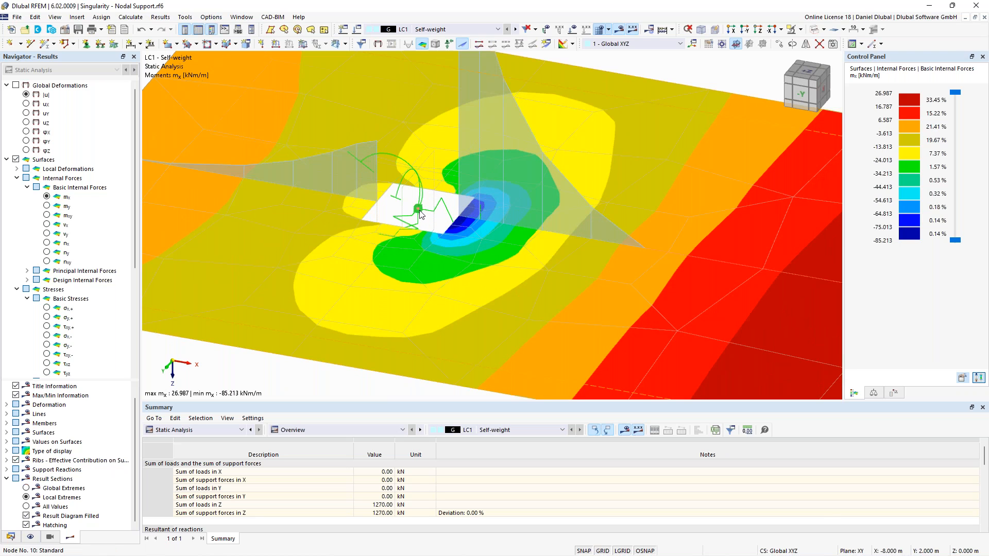
pyautogui.scroll(-5, 418, 208)
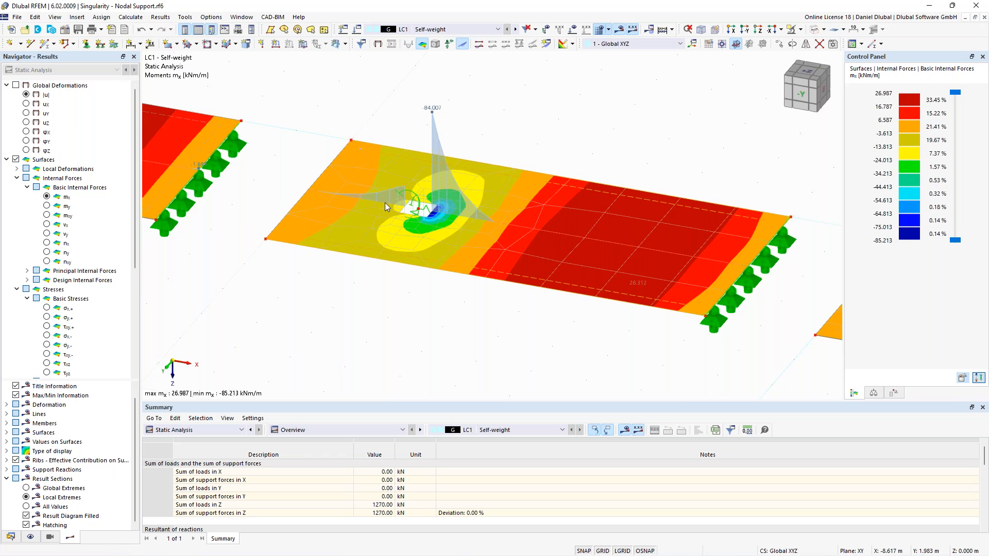
pyautogui.scroll(-3, 384, 206)
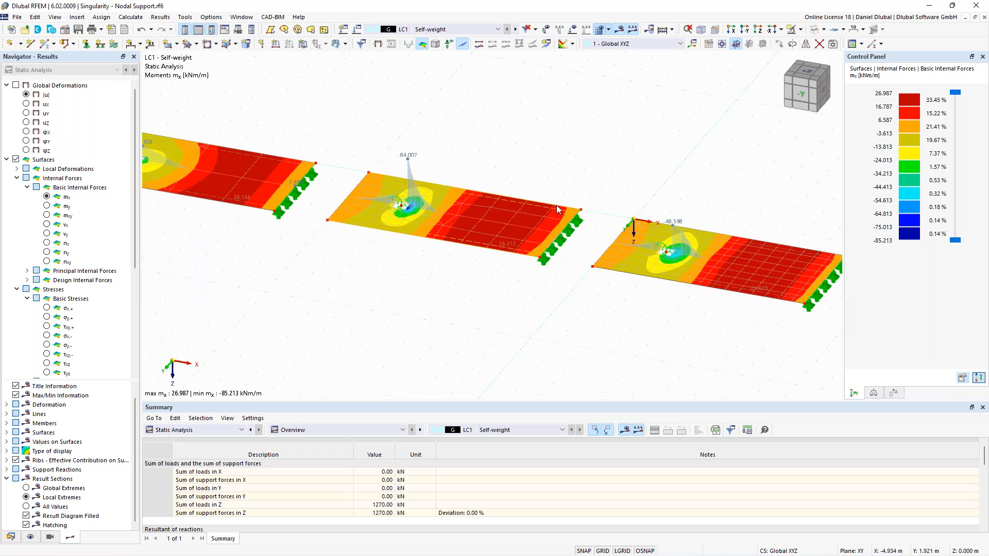
pyautogui.scroll(-2, 428, 130)
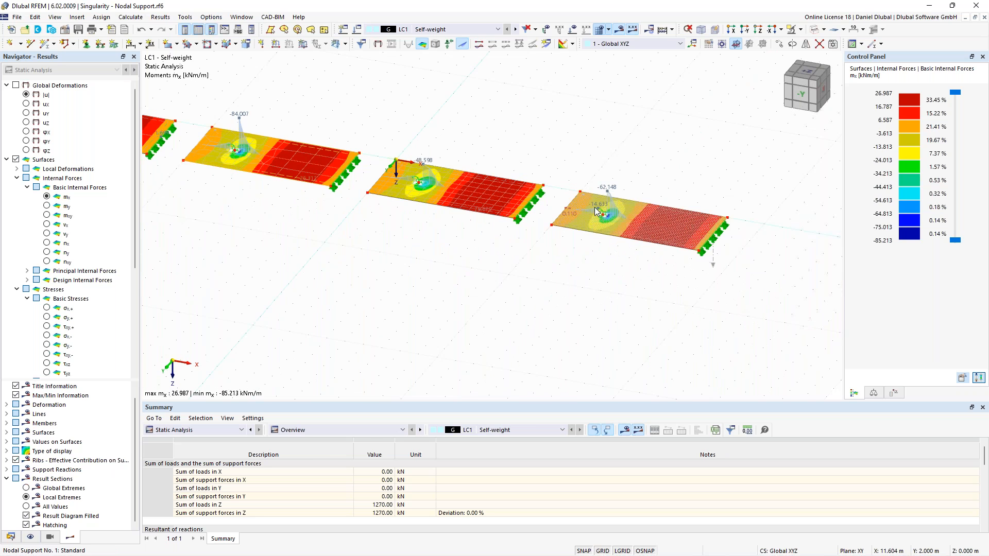
pyautogui.scroll(5, 594, 210)
pyautogui.scroll(5, 595, 207)
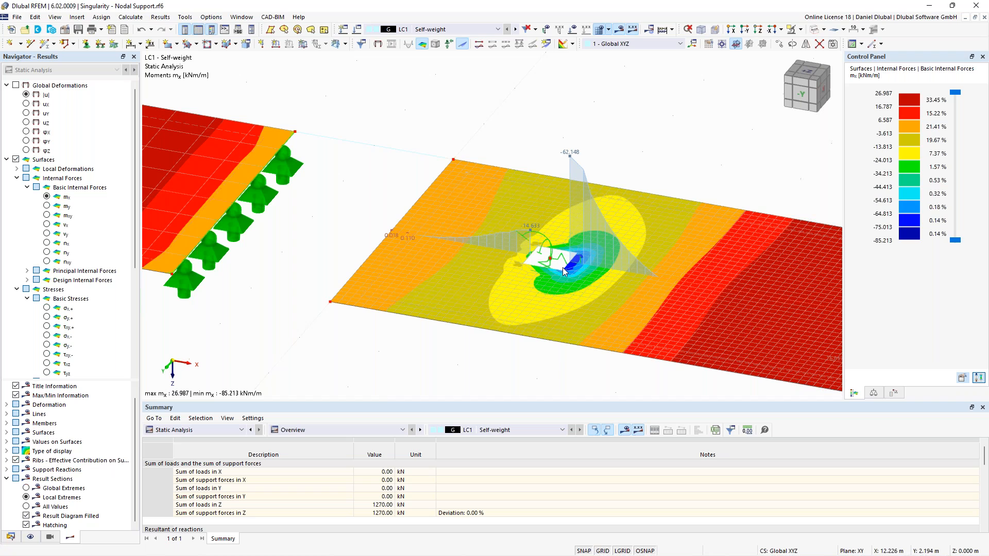
pyautogui.scroll(-5, 650, 135)
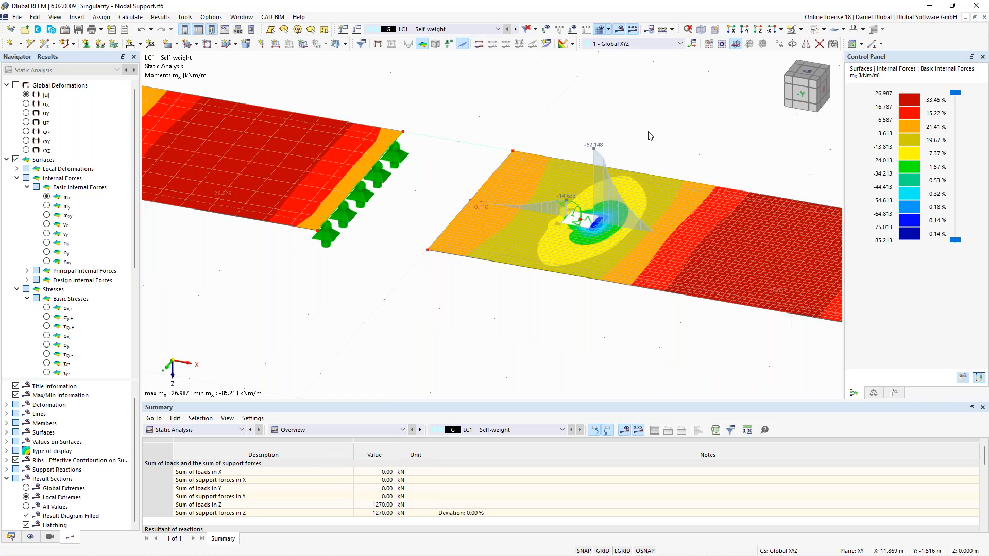